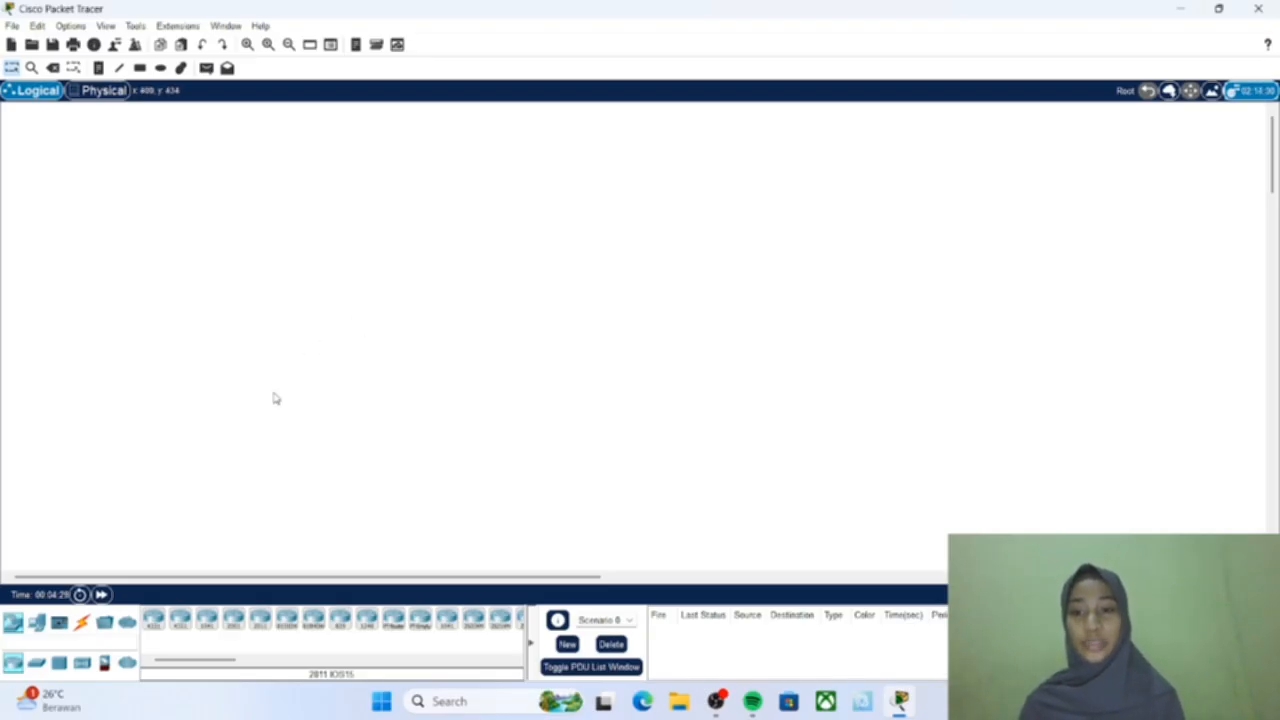
# Place three PC-PT end devices in a horizontal row on the empty workspace.
pyautogui.click(36, 624)
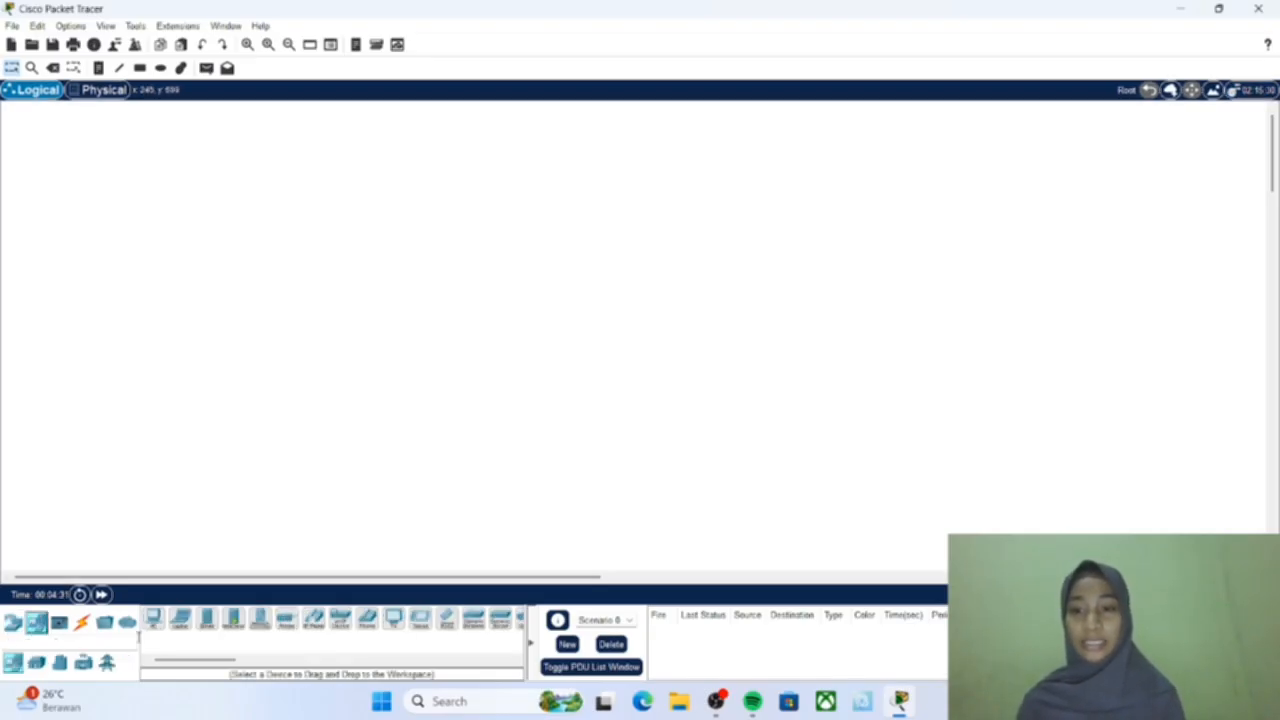
pyautogui.click(155, 628)
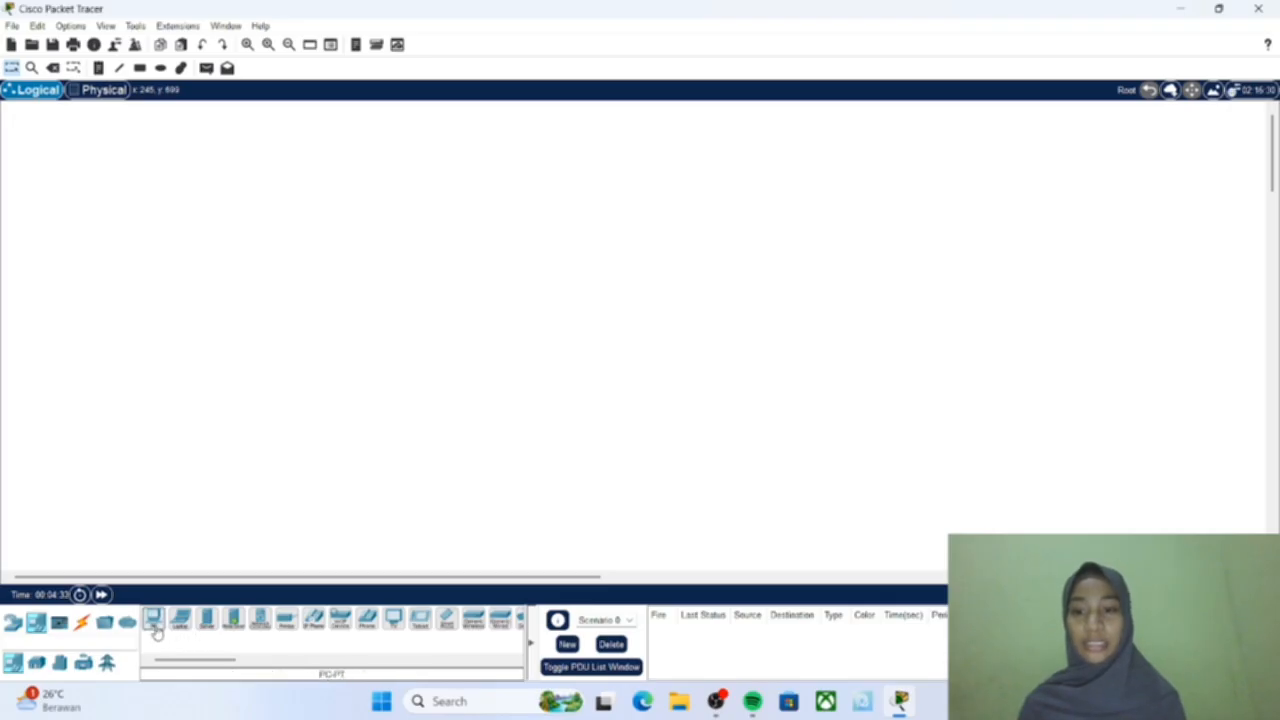
pyautogui.click(215, 333)
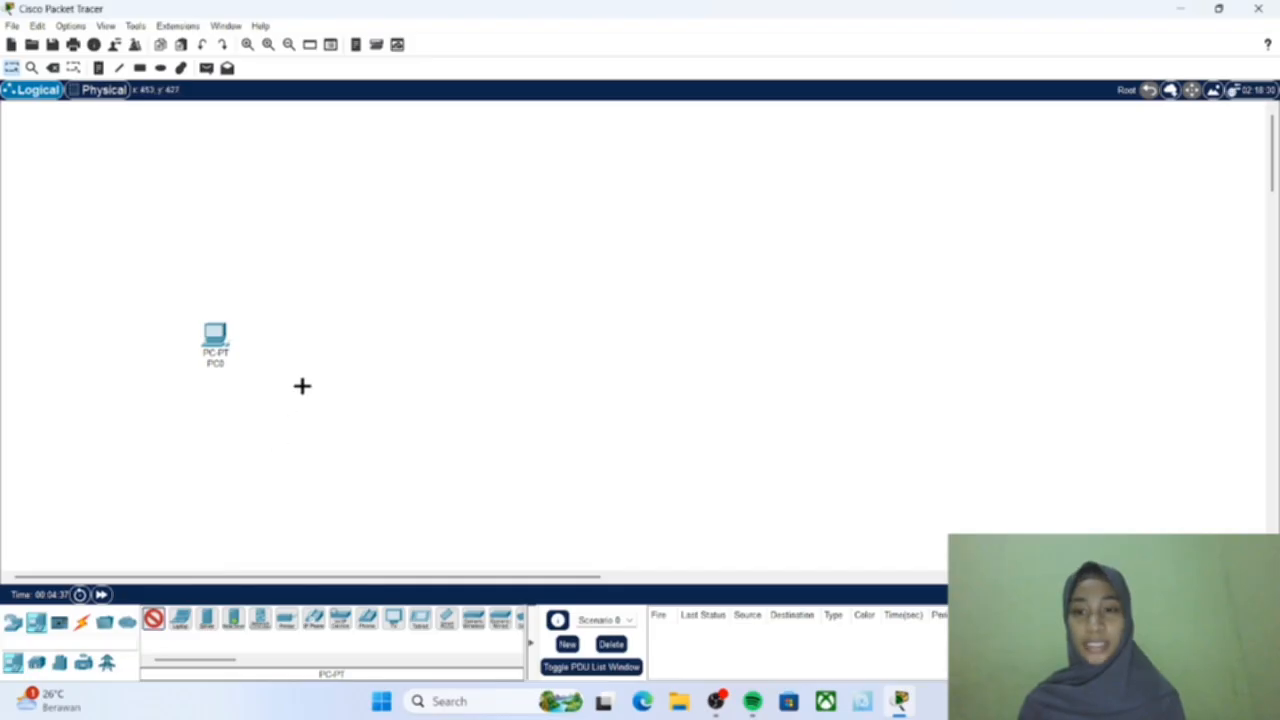
pyautogui.click(311, 340)
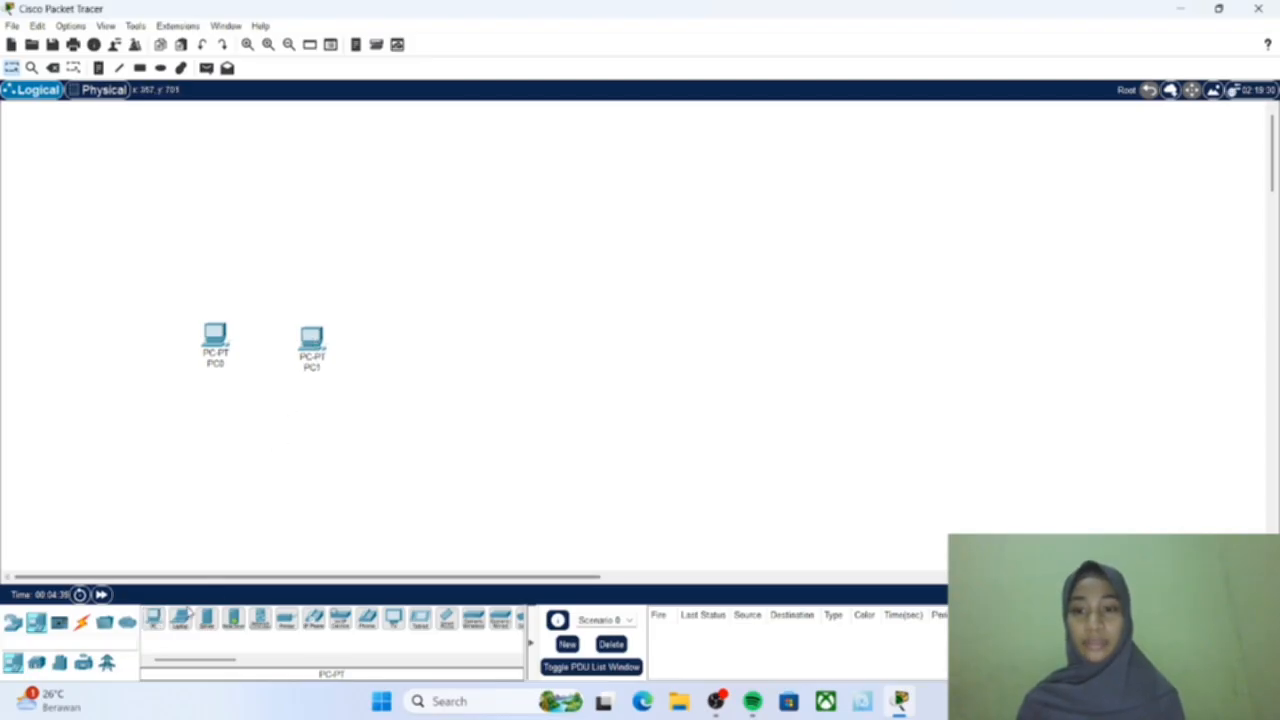
pyautogui.click(155, 625)
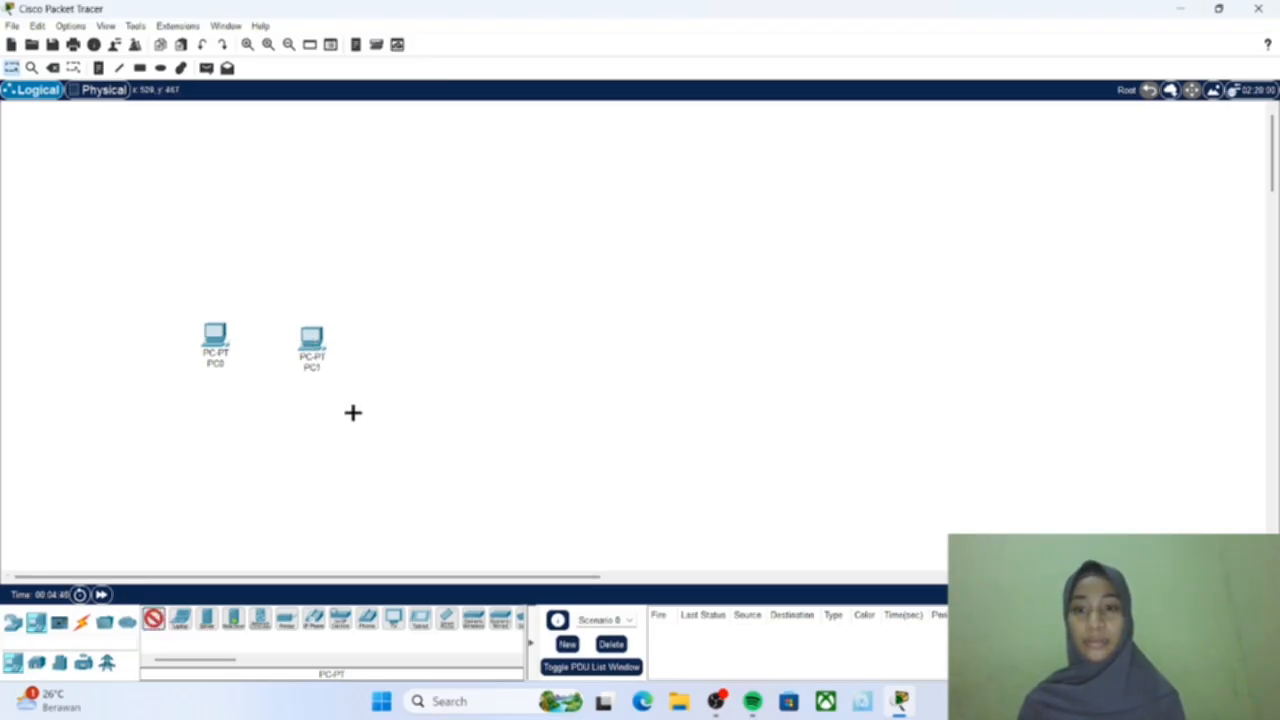
pyautogui.click(407, 336)
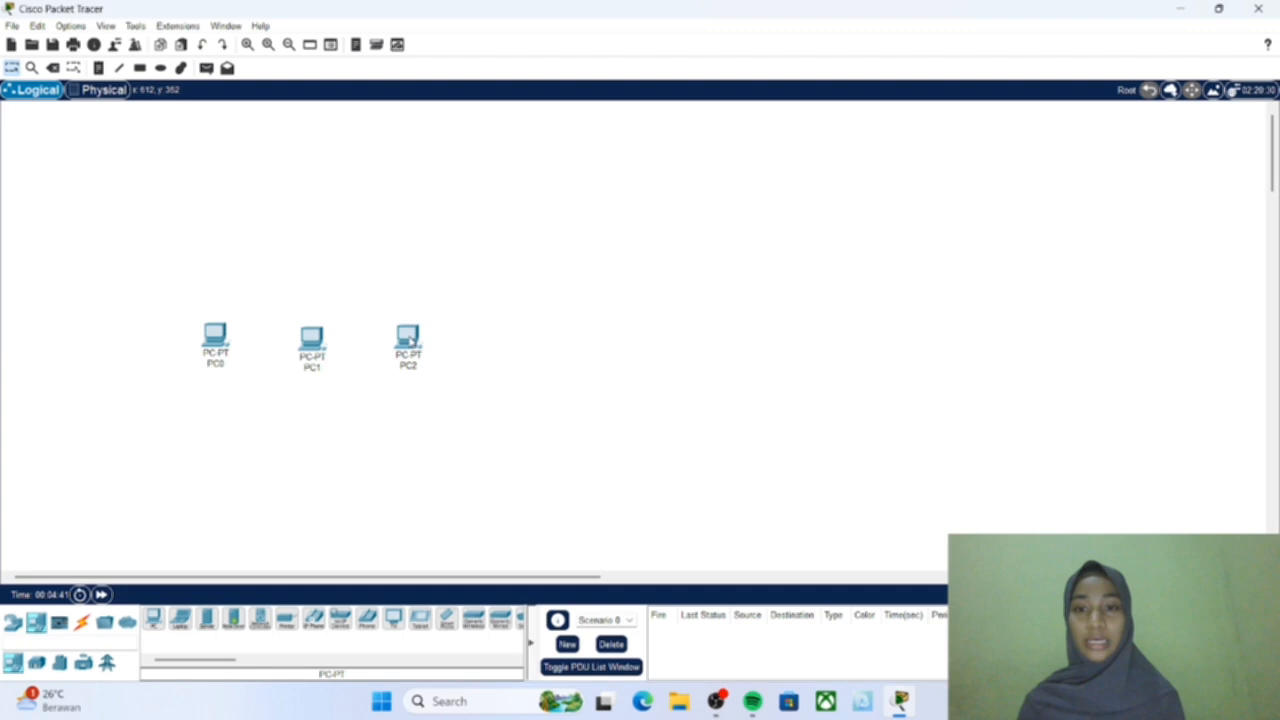
# Add a Switch-PT to the workspace above the middle PC.
pyautogui.click(12, 622)
pyautogui.click(36, 663)
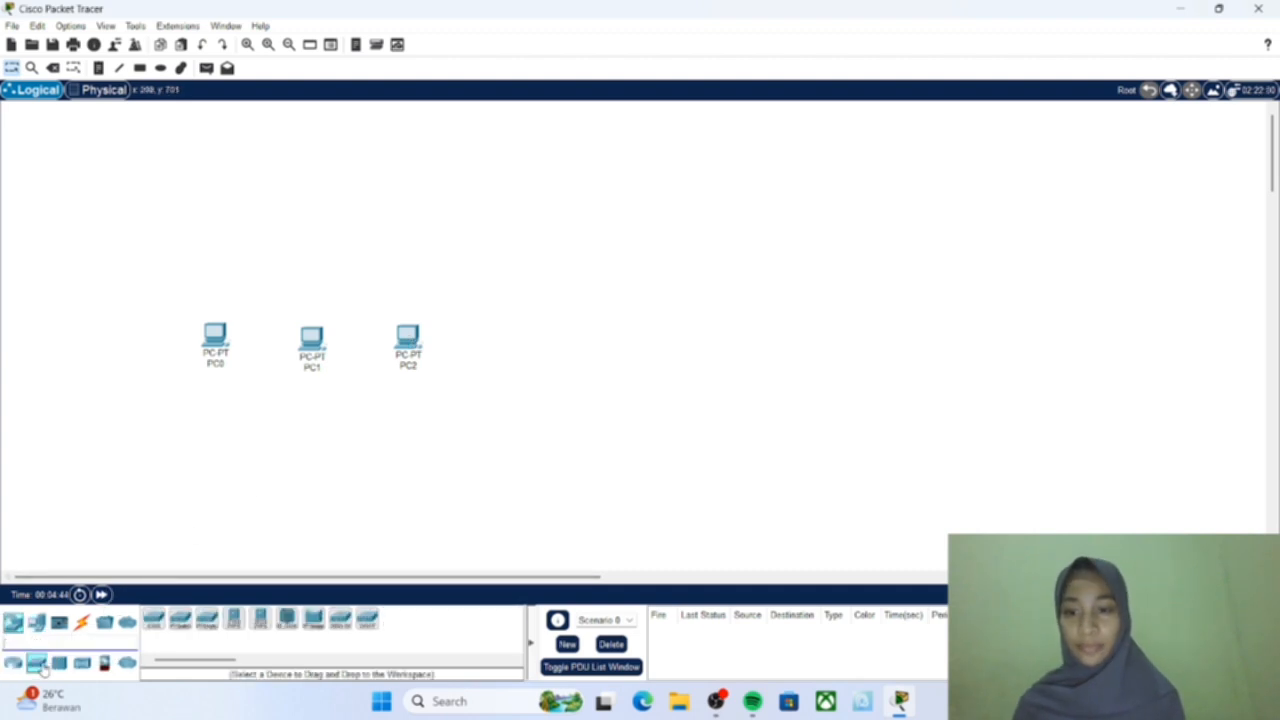
pyautogui.click(180, 618)
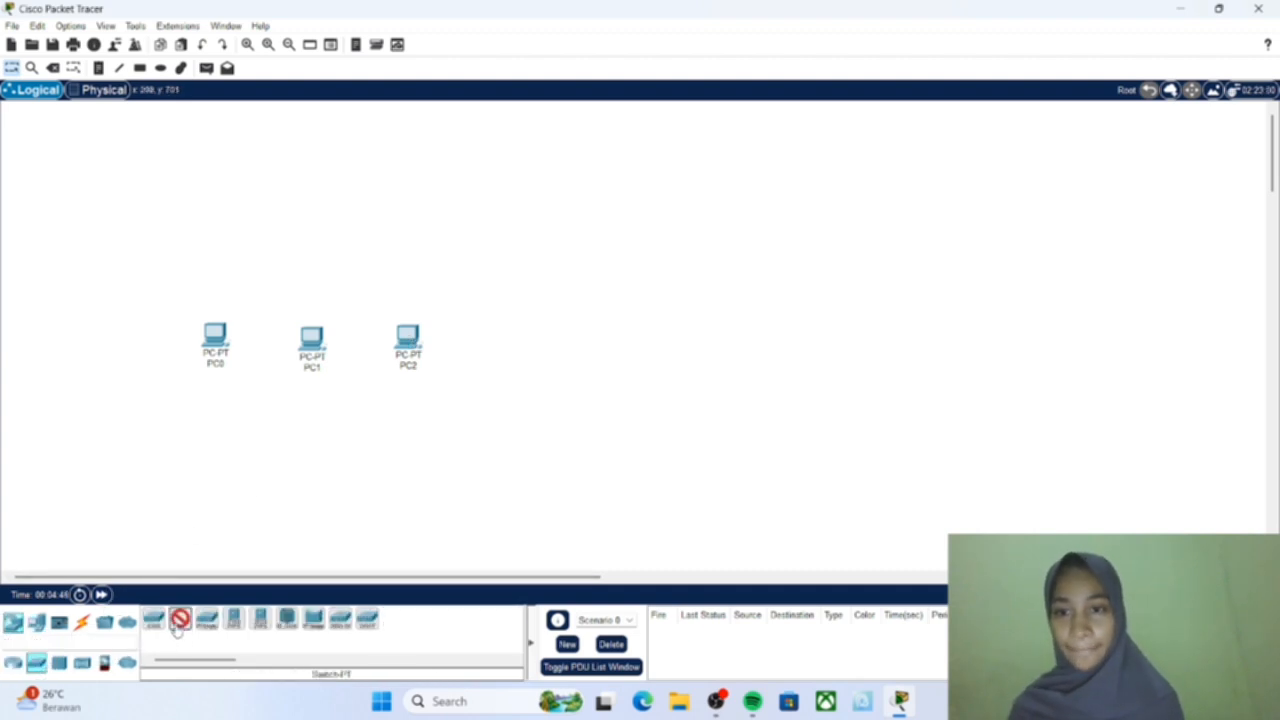
pyautogui.click(311, 237)
# Rearrange the three PCs into a tighter row lower down and move the switch closer, centred above the middle PC.
pyautogui.moveTo(218, 340); pyautogui.dragTo(206, 390)
pyautogui.moveTo(318, 340); pyautogui.dragTo(283, 404)
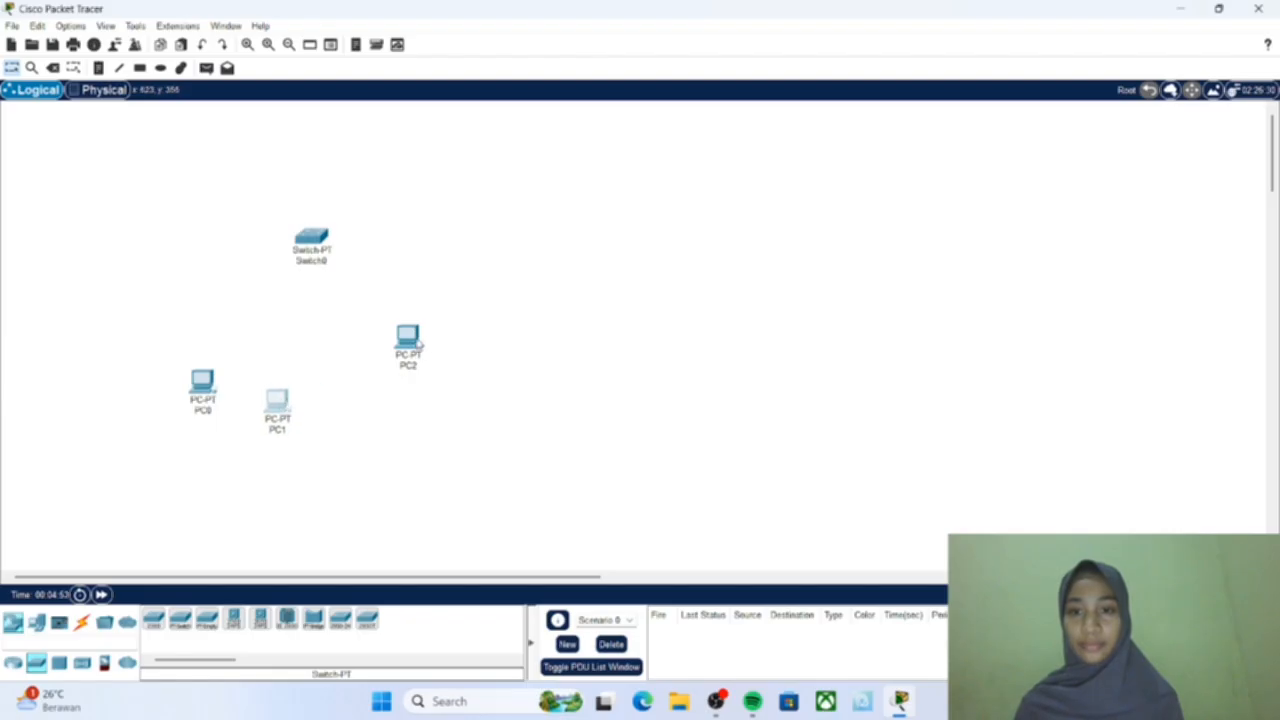
pyautogui.moveTo(420, 350); pyautogui.dragTo(363, 388)
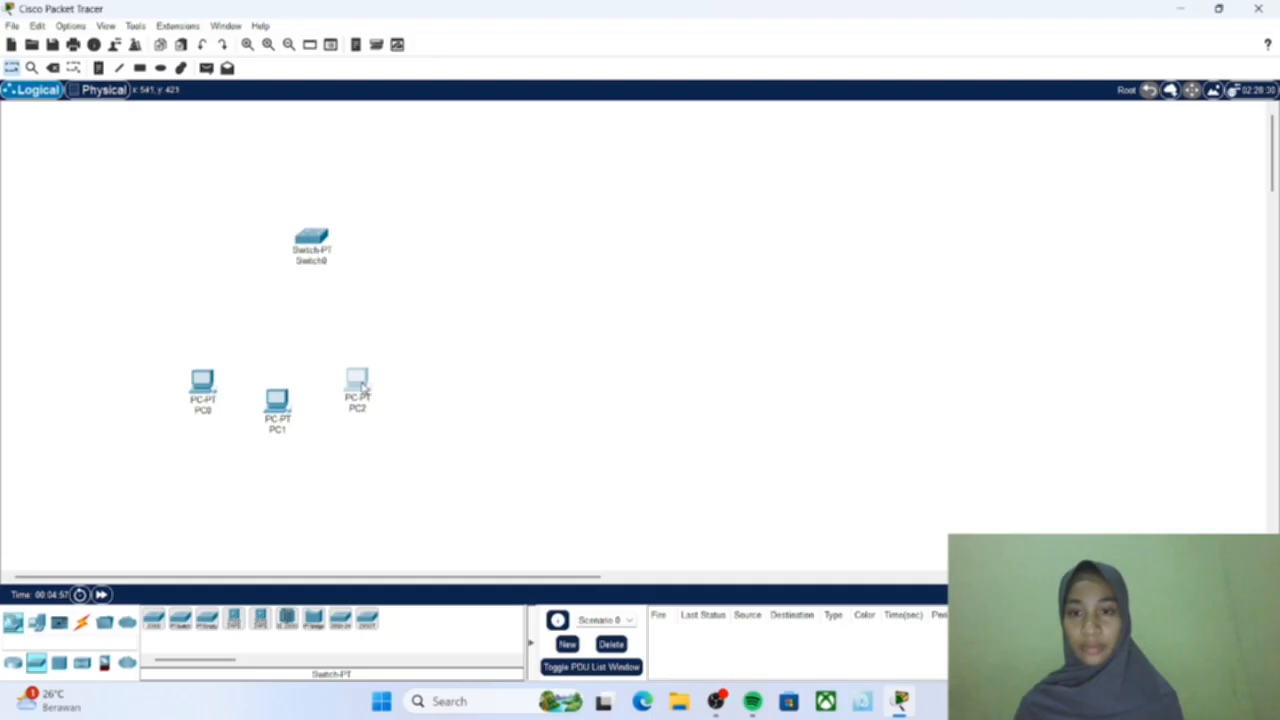
pyautogui.click(278, 404)
pyautogui.moveTo(278, 404); pyautogui.dragTo(282, 392)
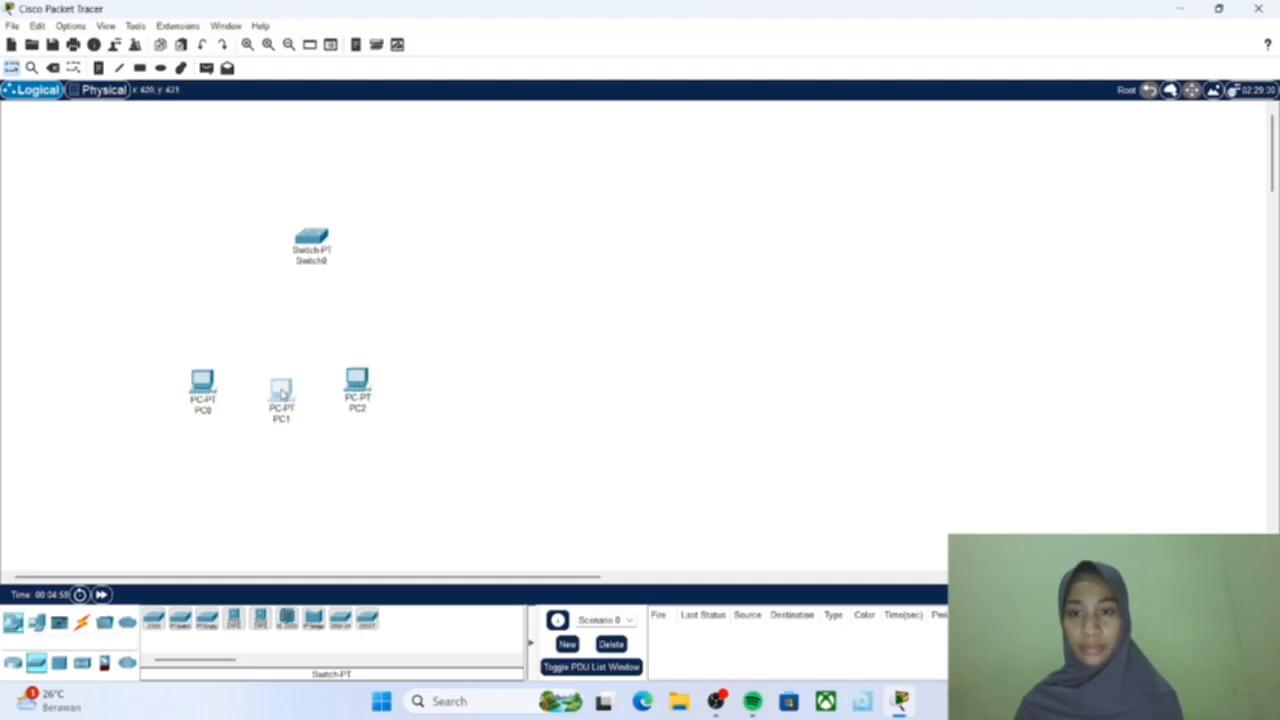
pyautogui.click(313, 237)
pyautogui.moveTo(316, 238); pyautogui.dragTo(288, 290)
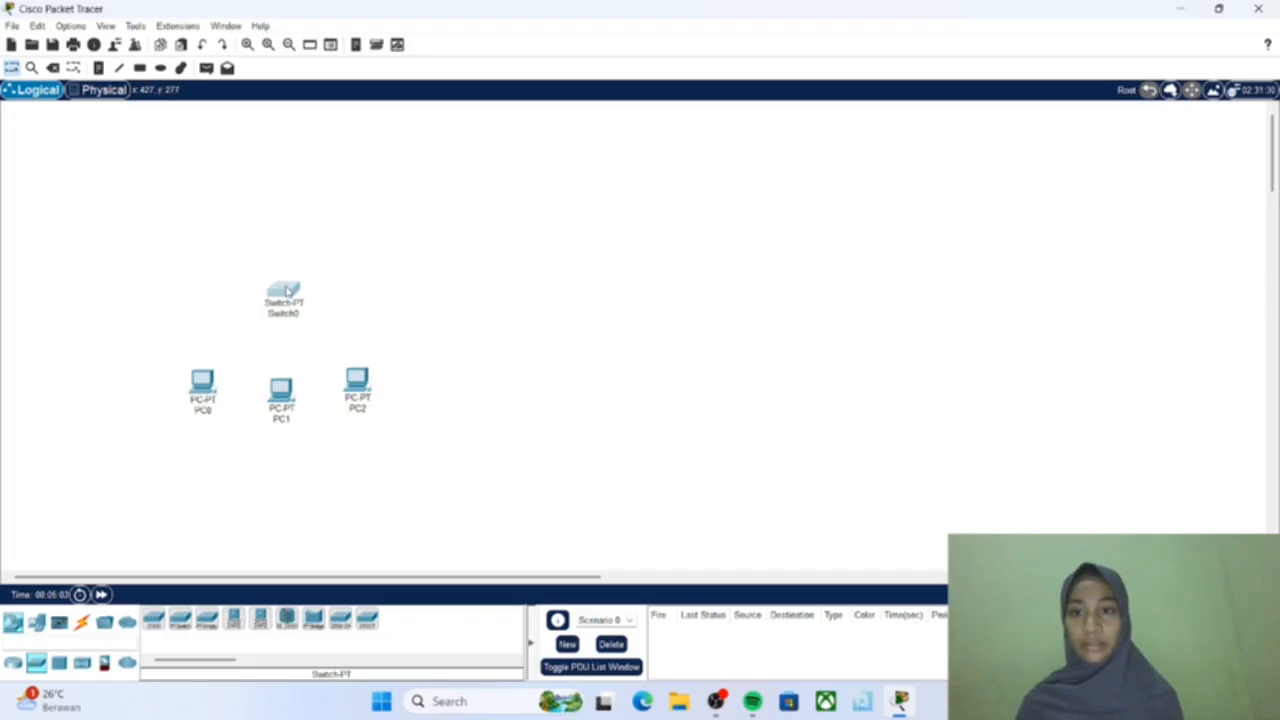
# Rename PC0 as "komputer 1".
pyautogui.click(204, 410)
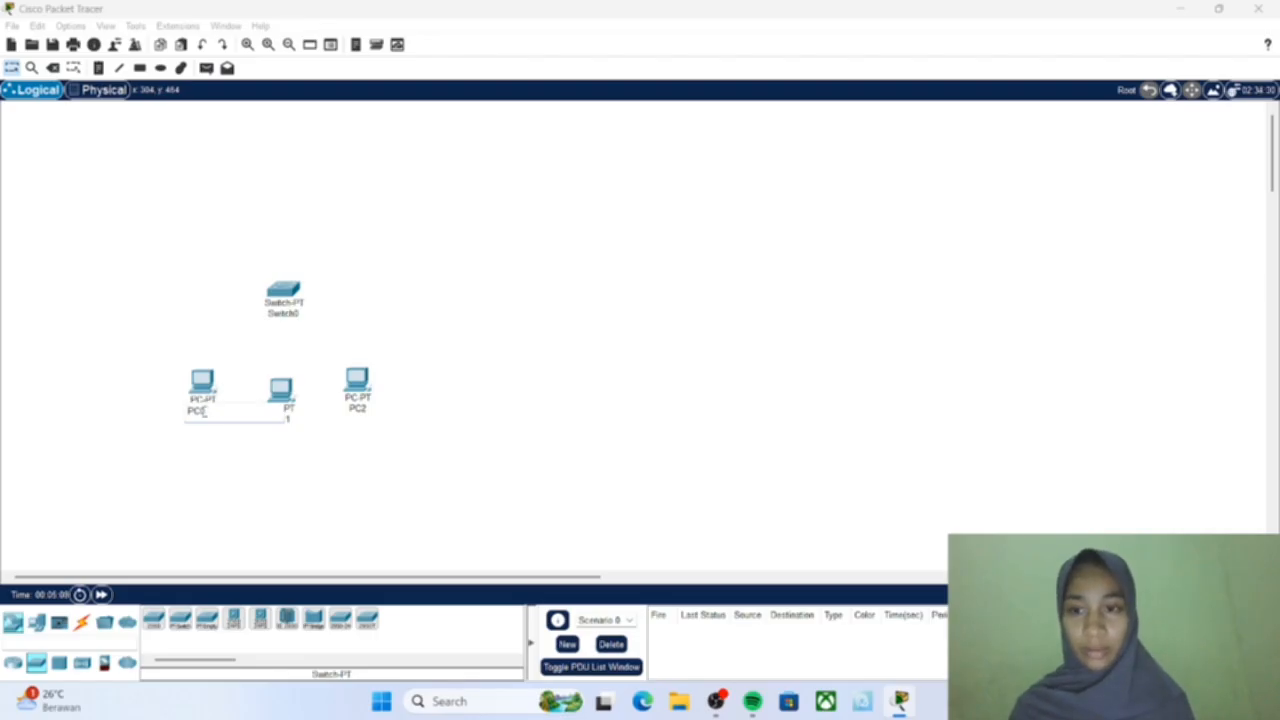
pyautogui.press('BackSpace')
pyautogui.press('BackSpace')
pyautogui.press('BackSpace')
pyautogui.write('komputer')
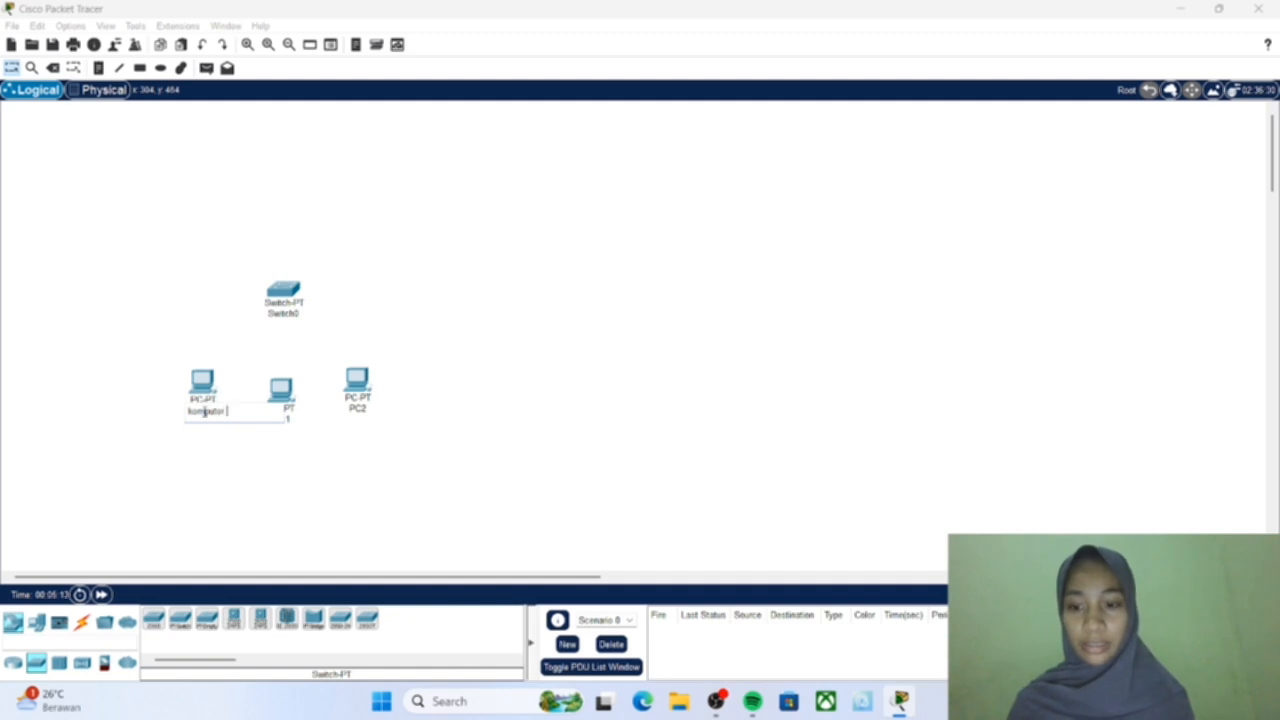
pyautogui.write(' 1')
pyautogui.press('Return')
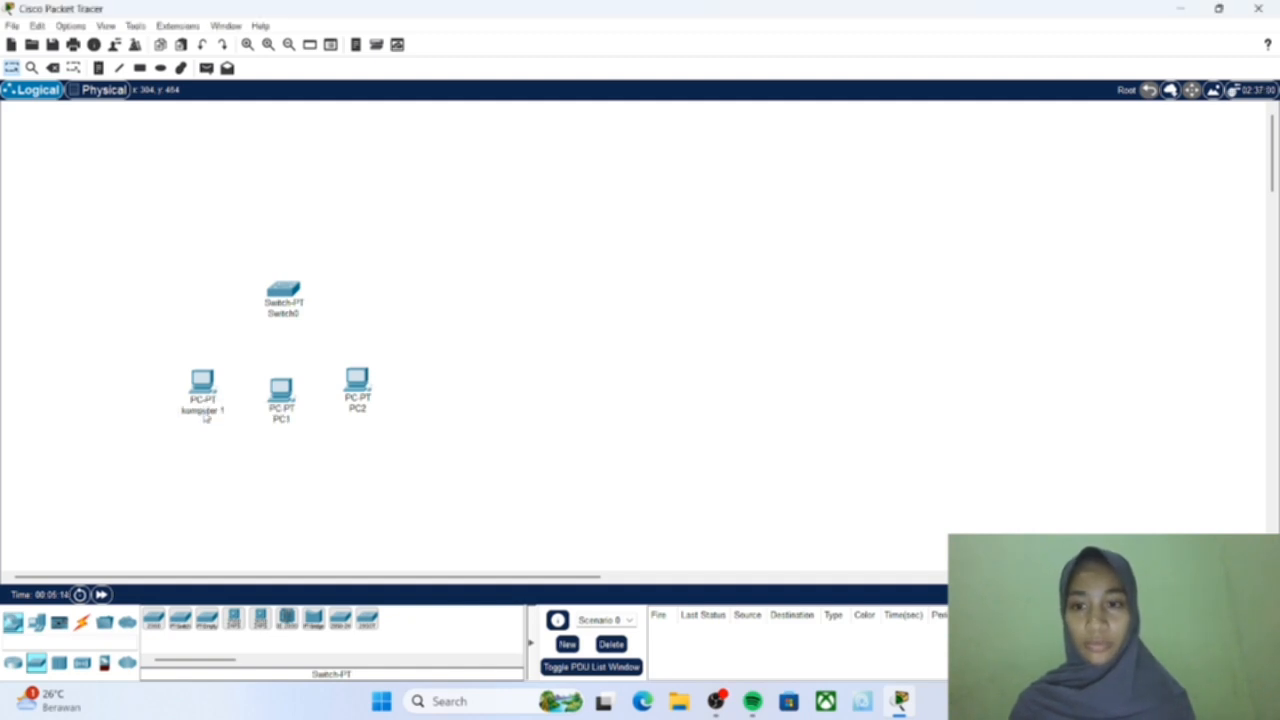
# Rename PC1, the middle computer, as "komputer 2".
pyautogui.click(283, 420)
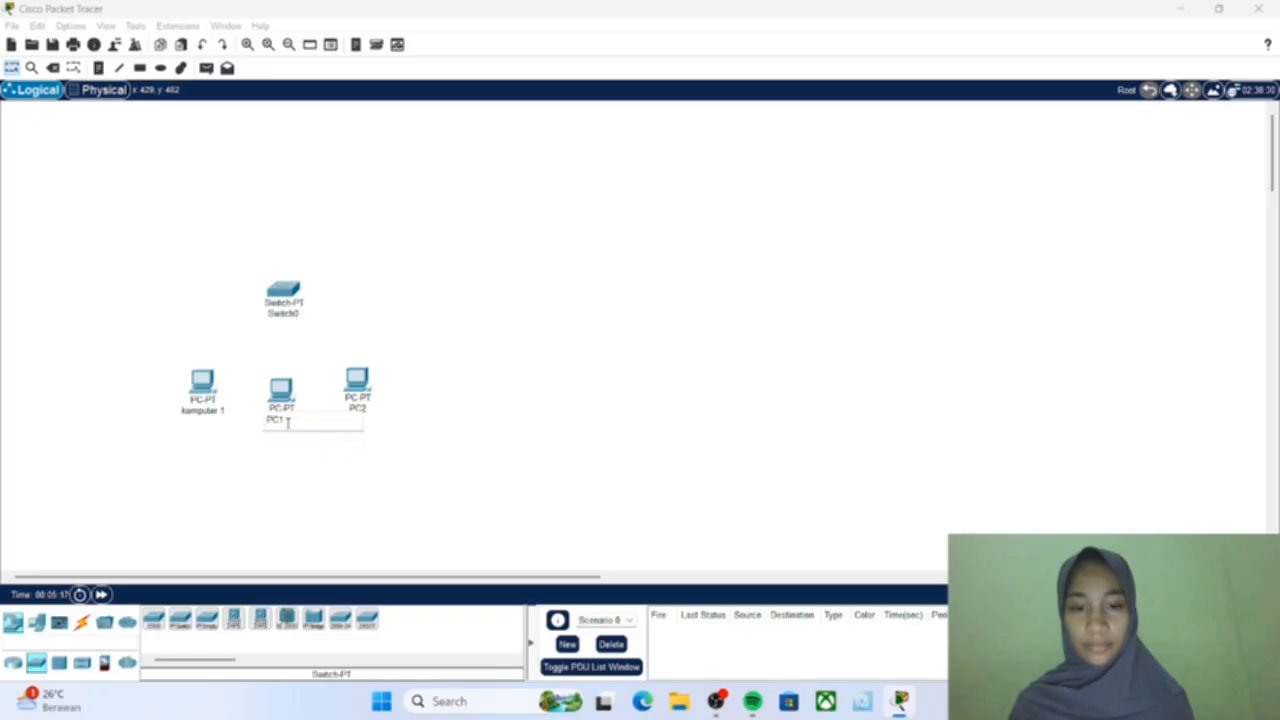
pyautogui.press('BackSpace')
pyautogui.press('BackSpace')
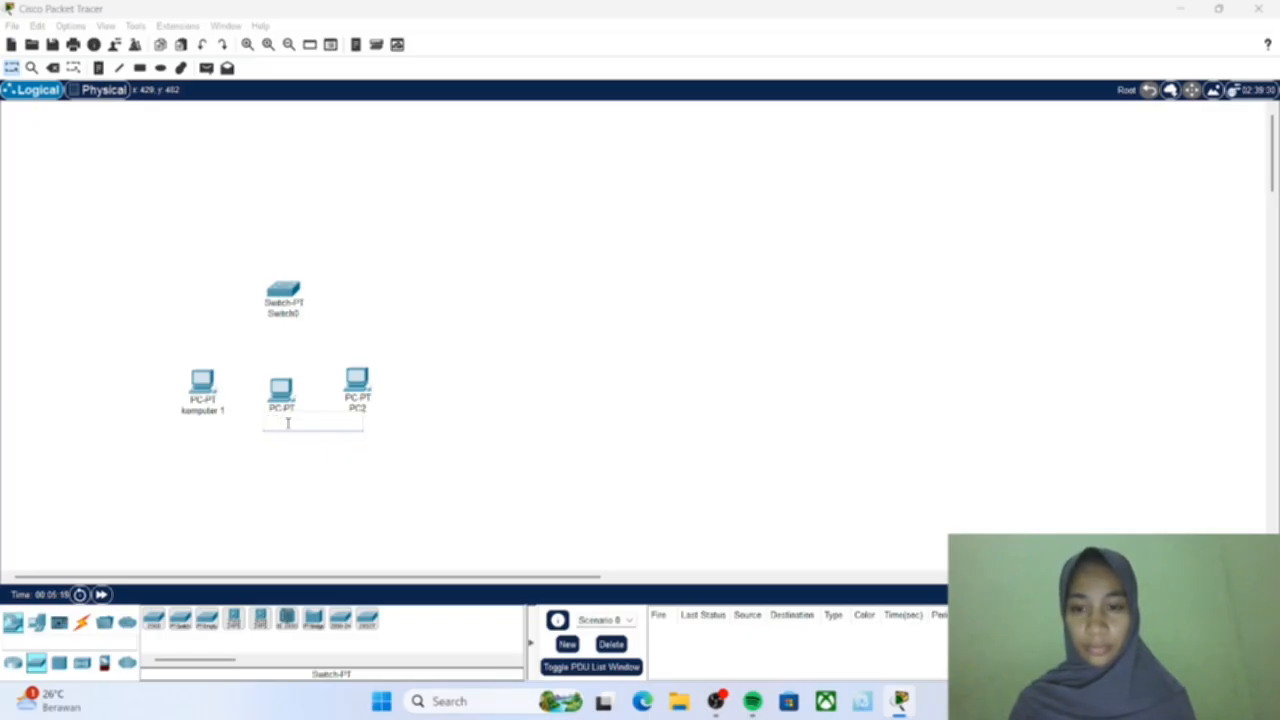
pyautogui.press('BackSpace')
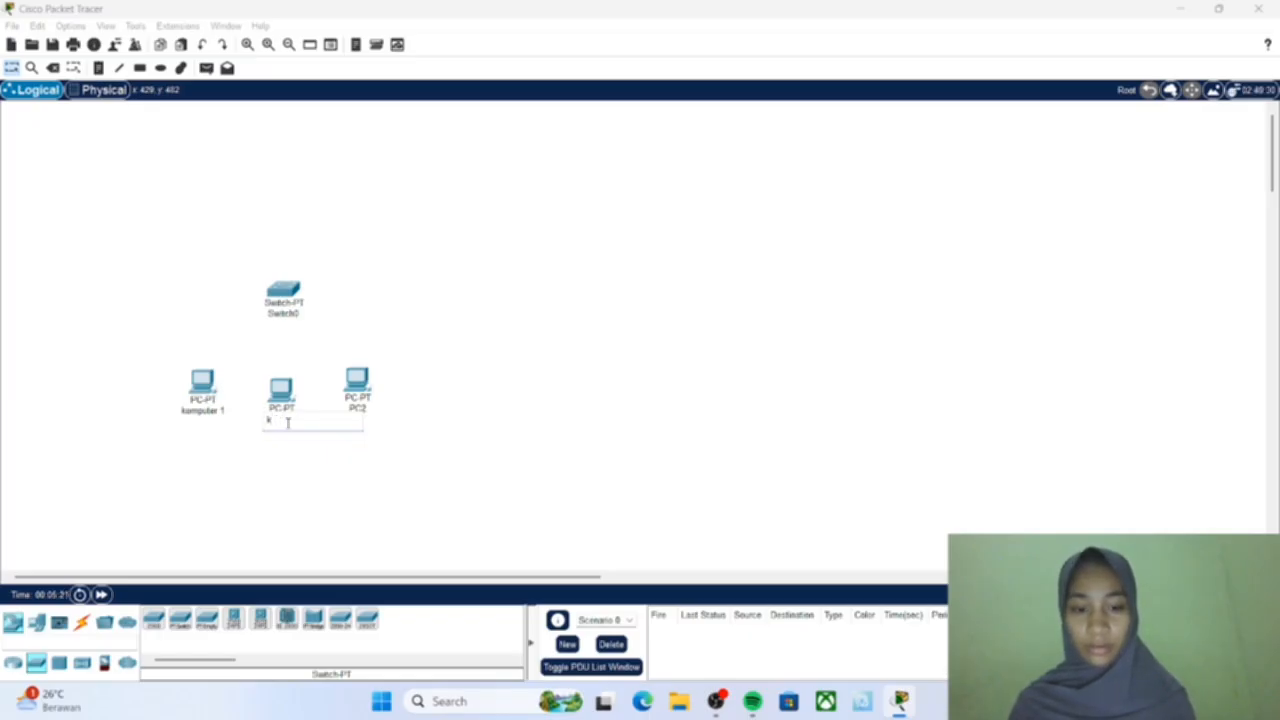
pyautogui.write('omputer')
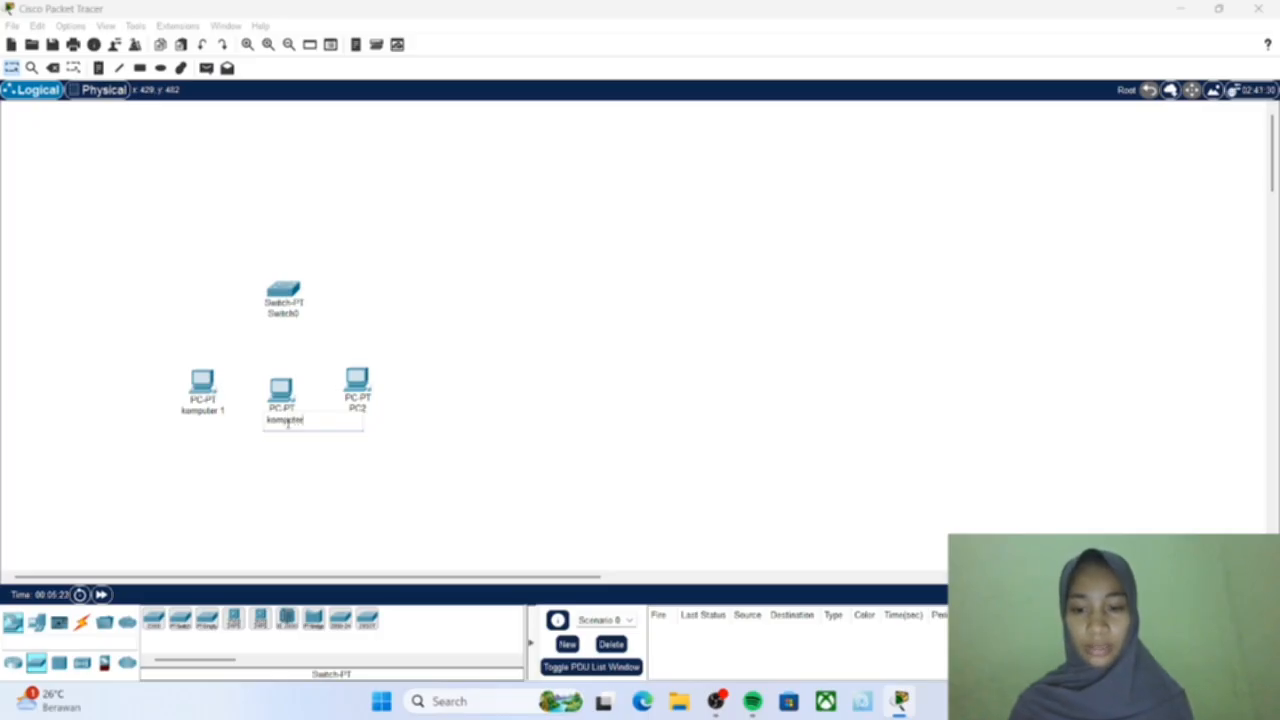
pyautogui.write(' 2')
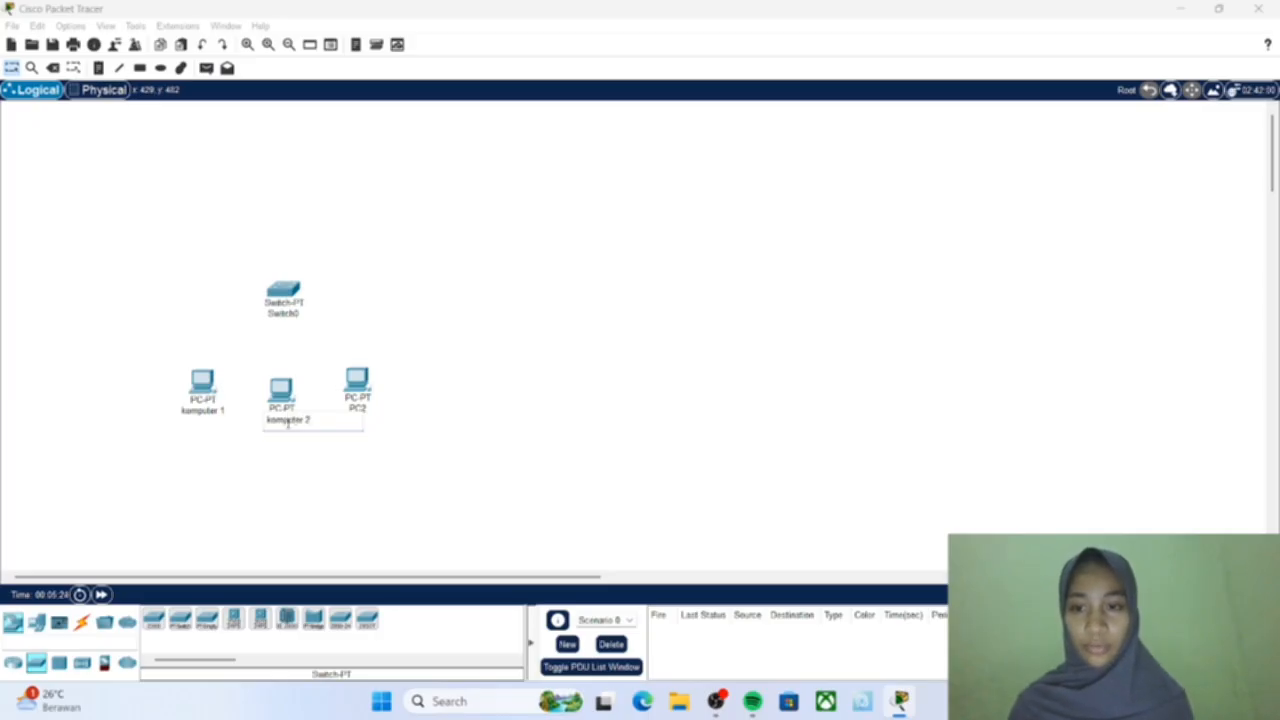
# Rename PC2 as "komputer 3".
pyautogui.click(366, 417)
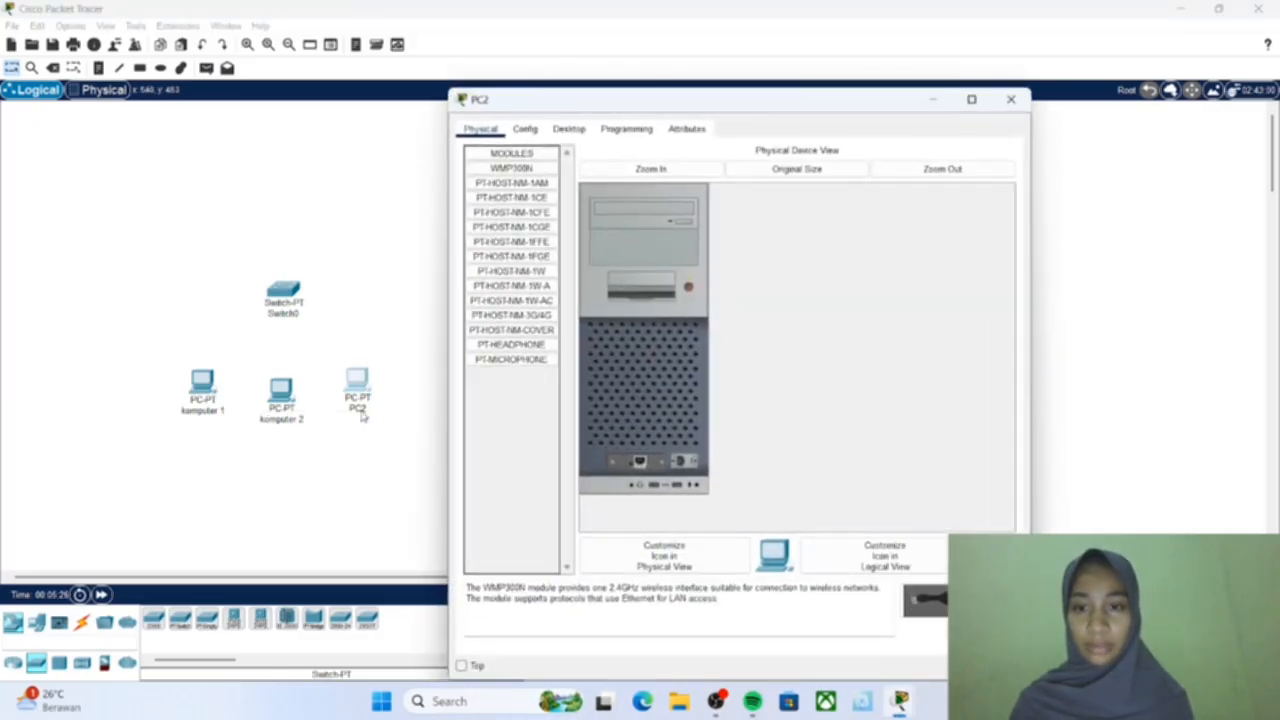
pyautogui.click(1010, 99)
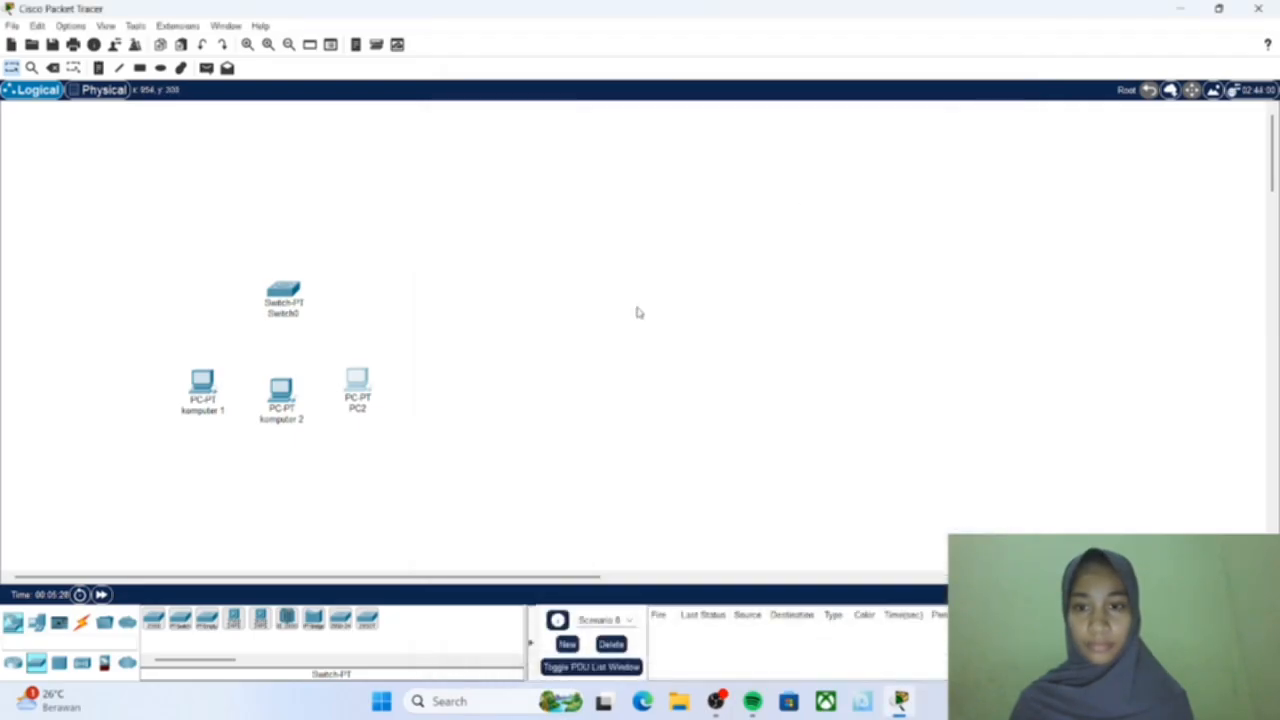
pyautogui.click(363, 412)
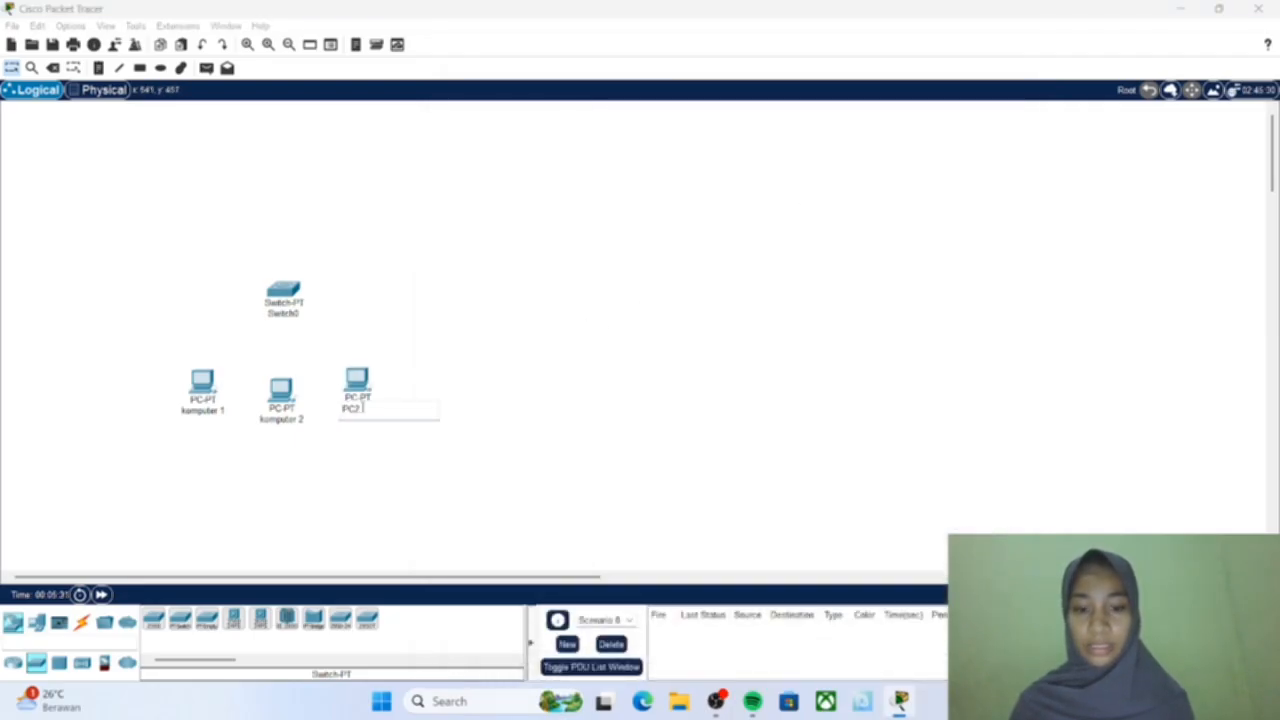
pyautogui.press('BackSpace')
pyautogui.press('BackSpace')
pyautogui.press('BackSpace')
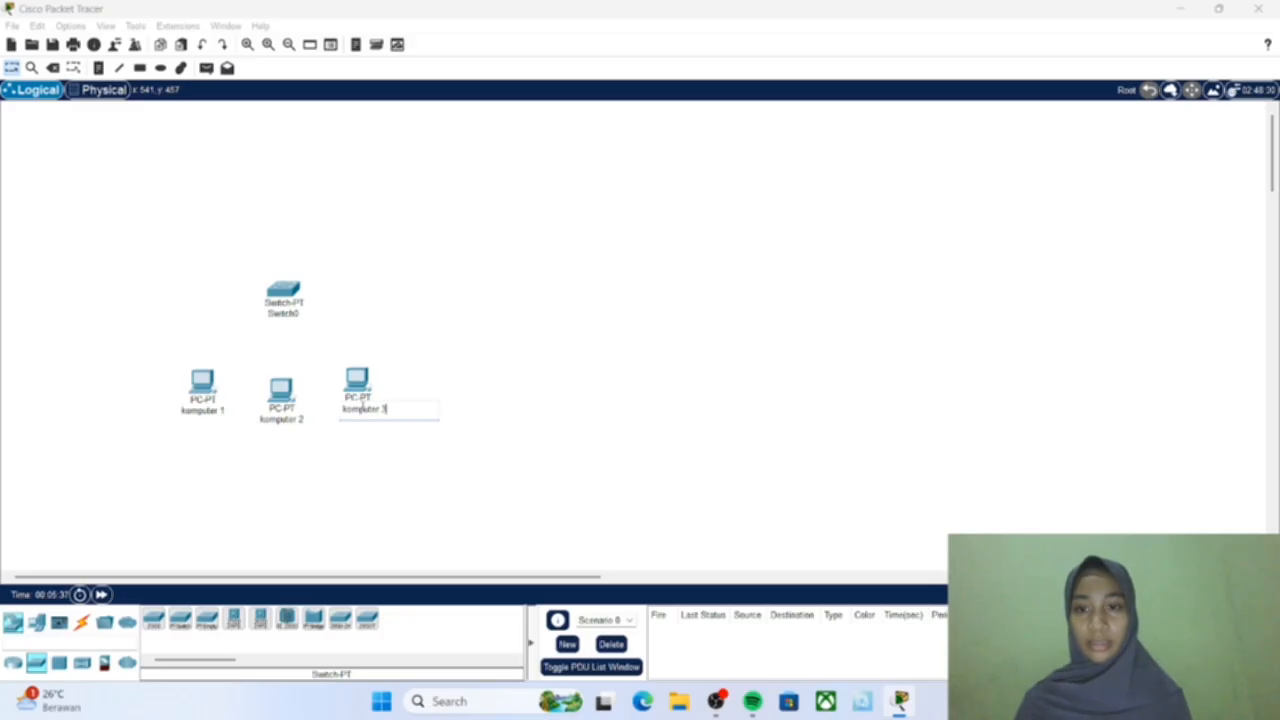
pyautogui.click(444, 421)
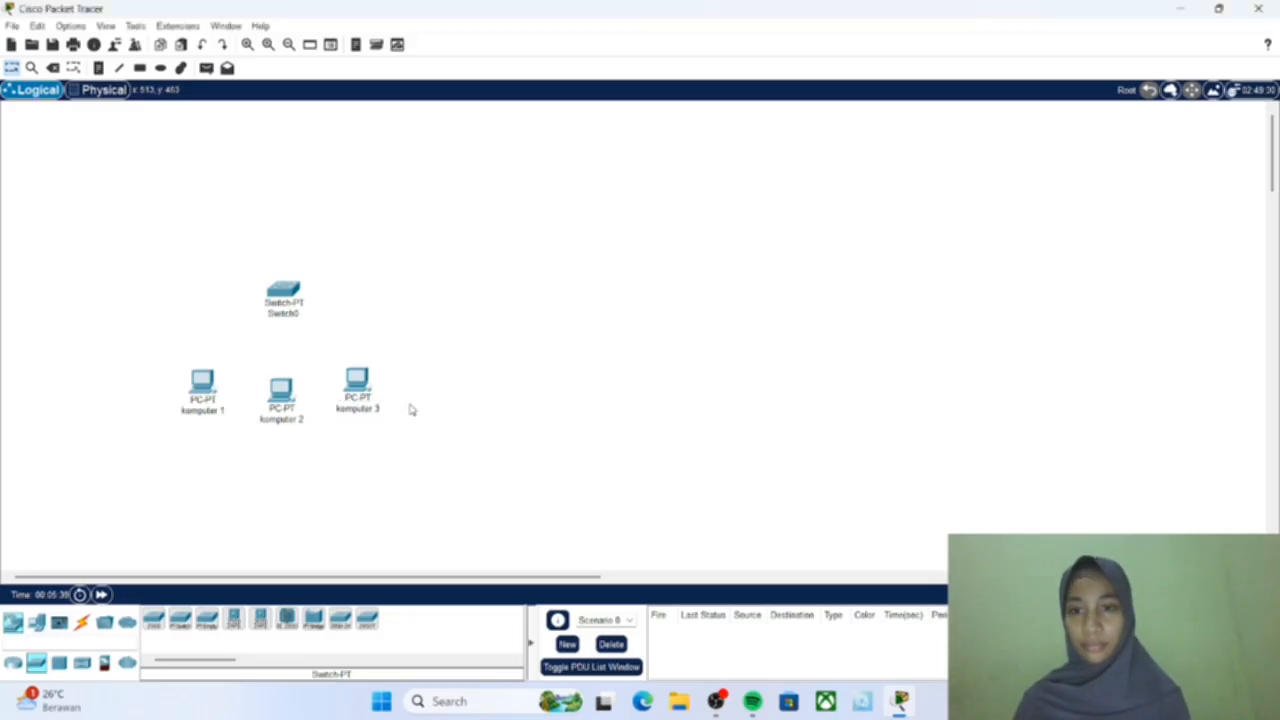
# Nudge komputer 3 and komputer 1 slightly down so they line up with komputer 2.
pyautogui.moveTo(359, 390); pyautogui.dragTo(366, 398)
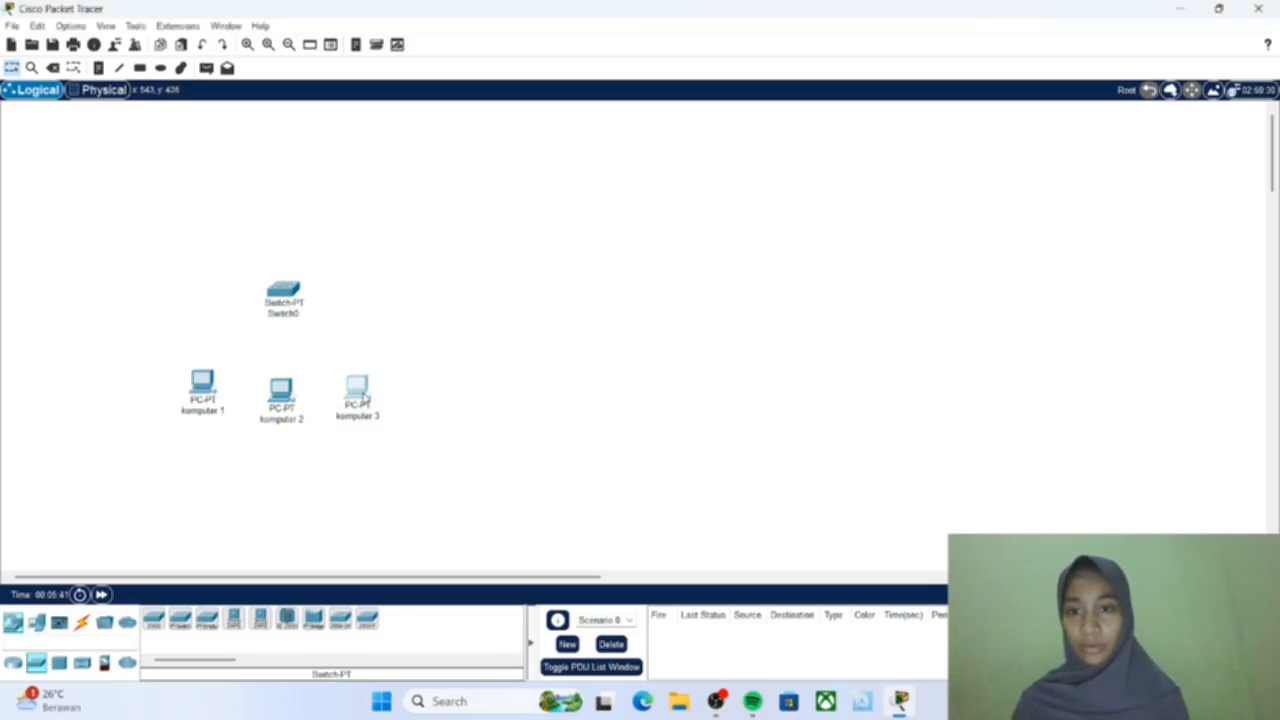
pyautogui.moveTo(203, 384); pyautogui.dragTo(199, 391)
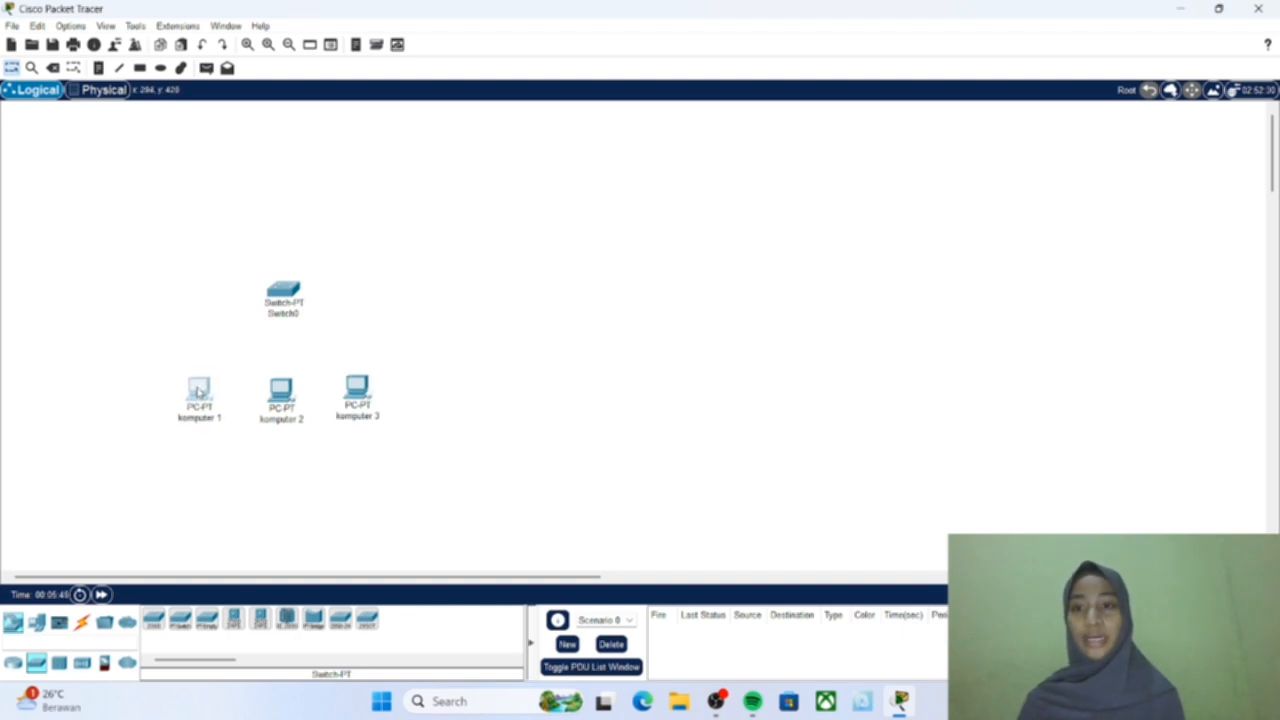
pyautogui.moveTo(198, 391); pyautogui.dragTo(199, 392)
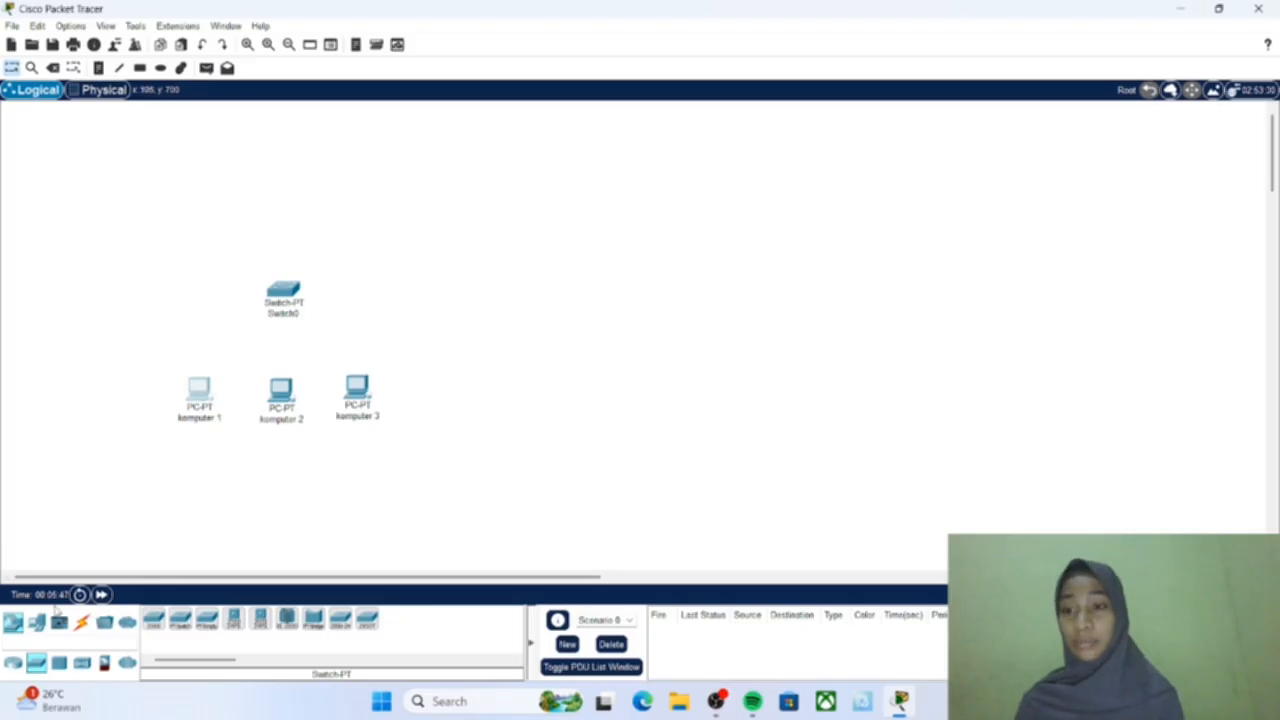
# Connect FastEthernet0 of komputer 1 to port FastEthernet0/1 of Switch0 with a Copper Straight-Through cable.
pyautogui.click(81, 622)
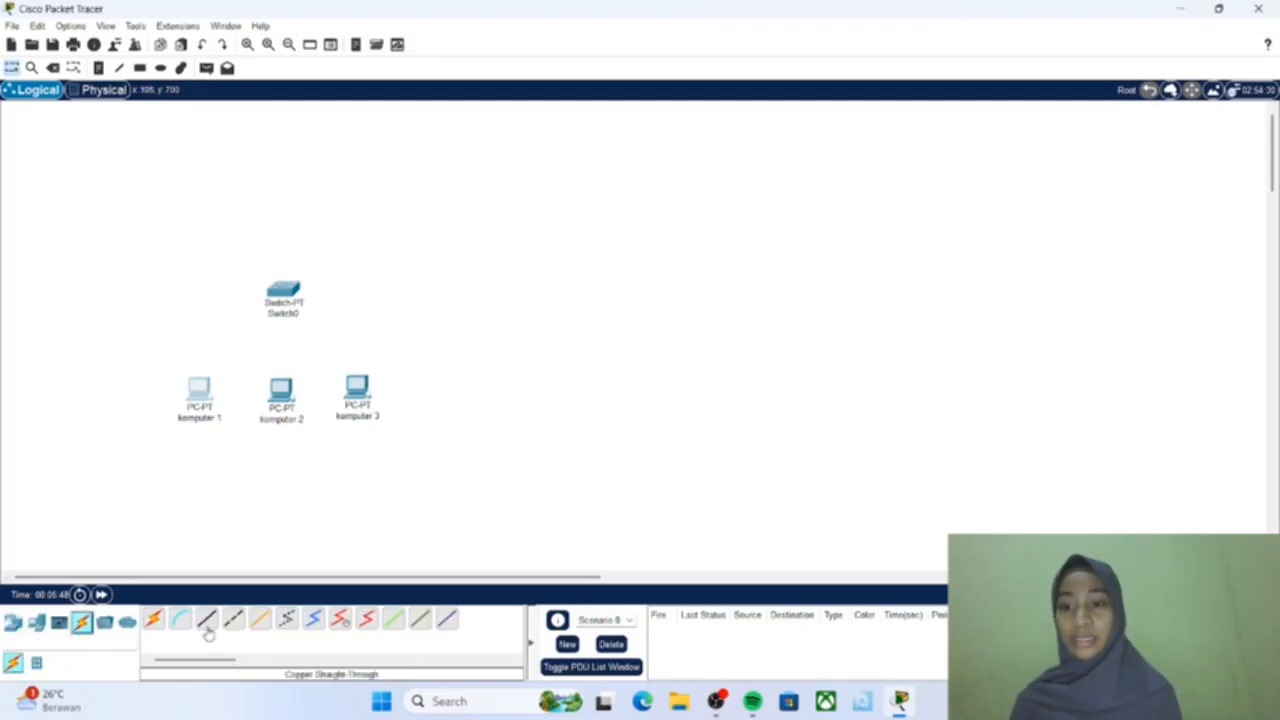
pyautogui.click(207, 620)
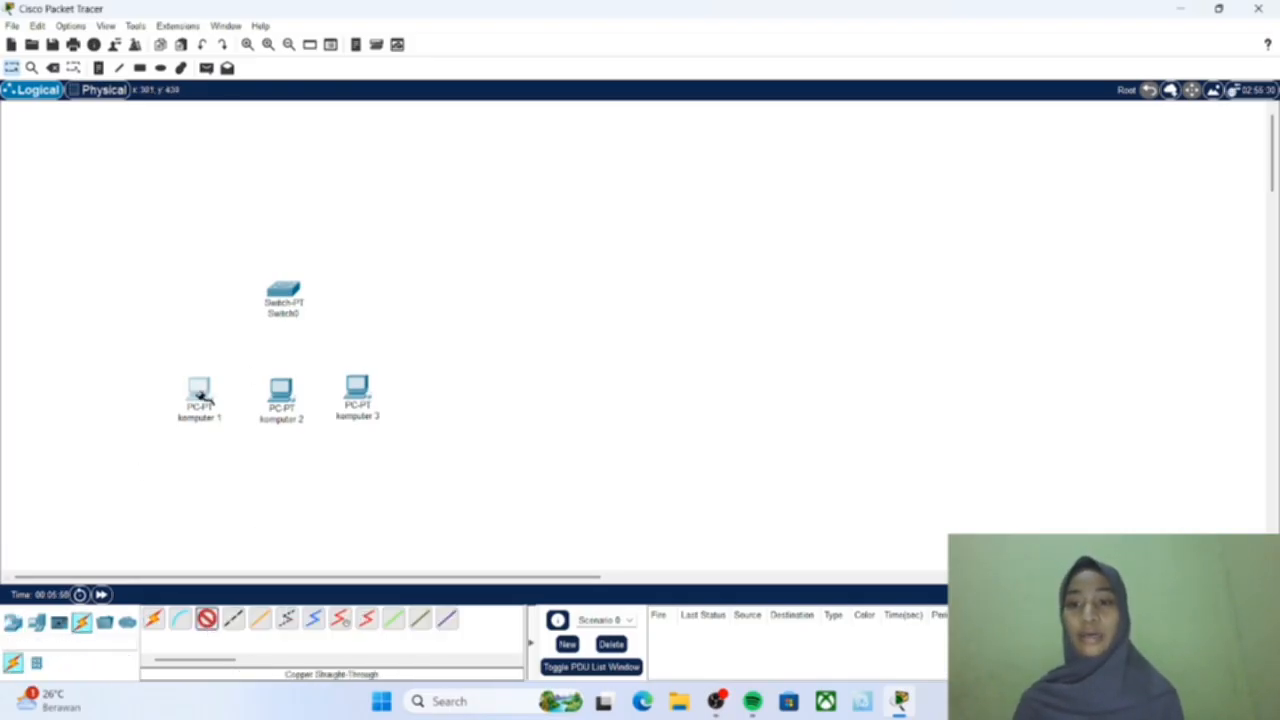
pyautogui.moveTo(203, 397)
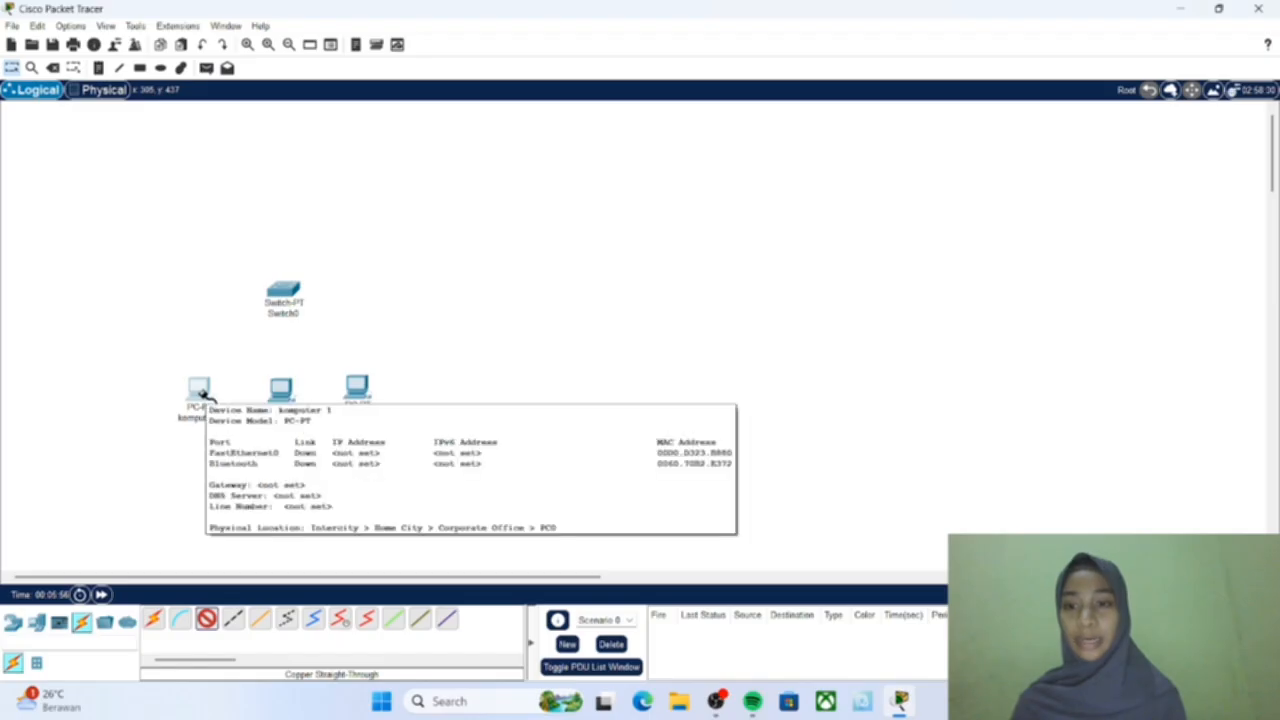
pyautogui.click(204, 396)
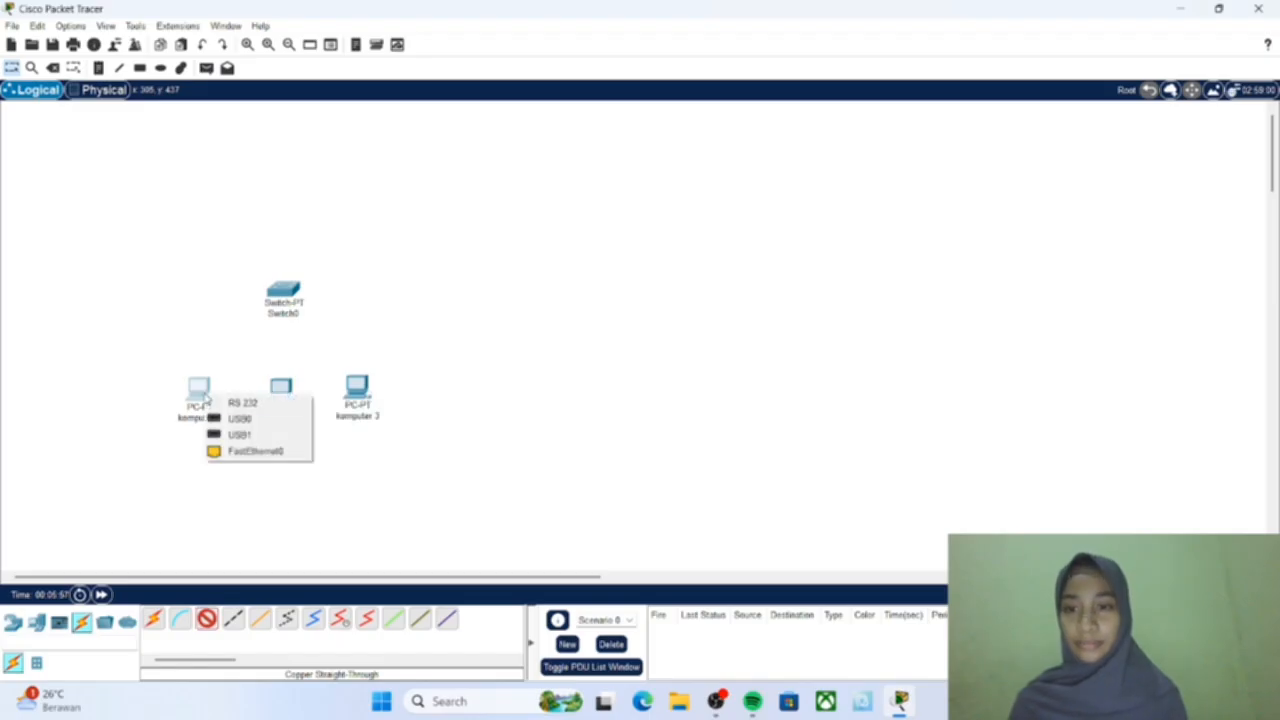
pyautogui.click(254, 452)
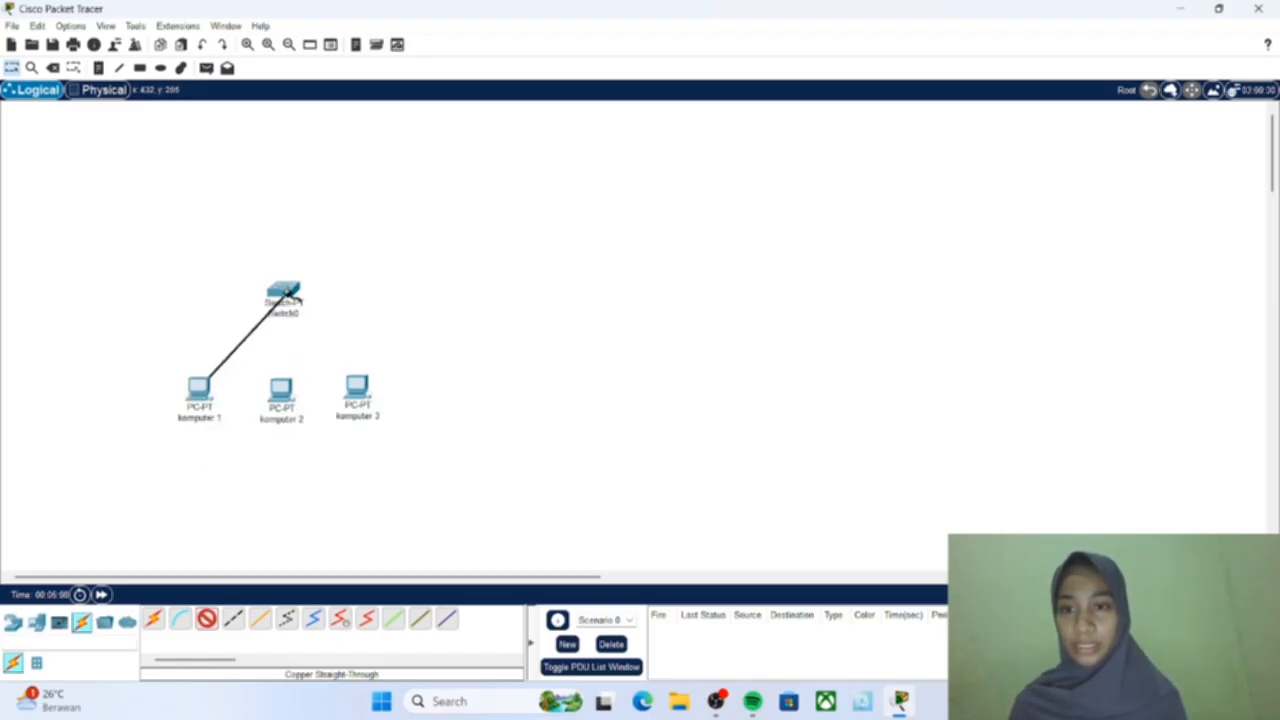
pyautogui.click(287, 293)
pyautogui.click(330, 318)
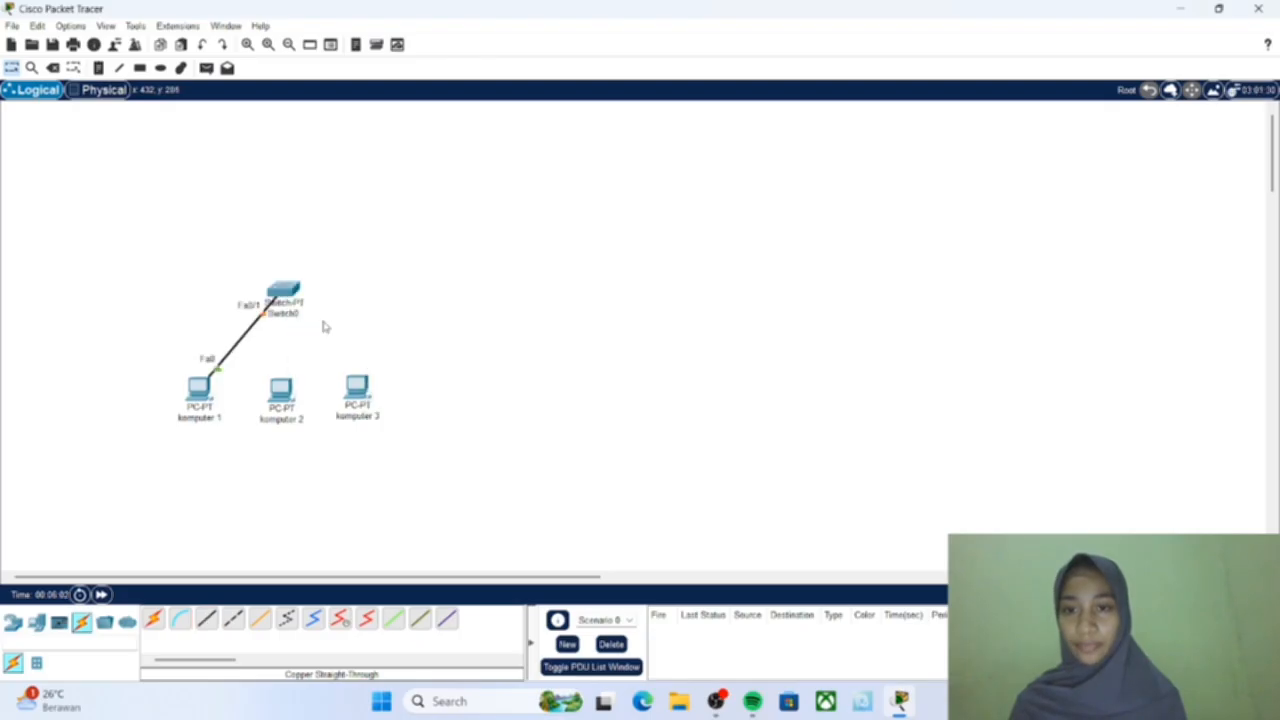
# Connect FastEthernet0 of komputer 2 to port FastEthernet1/1 of Switch0 with a Copper Straight-Through cable.
pyautogui.click(206, 619)
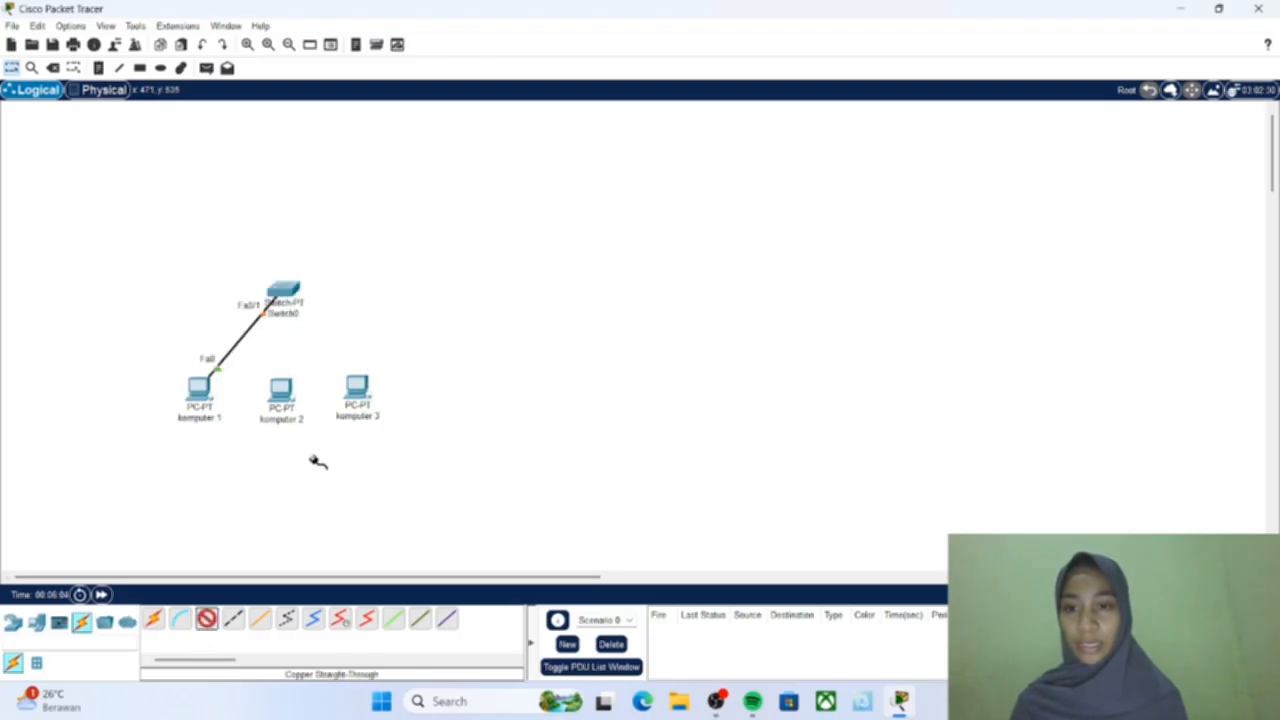
pyautogui.click(287, 395)
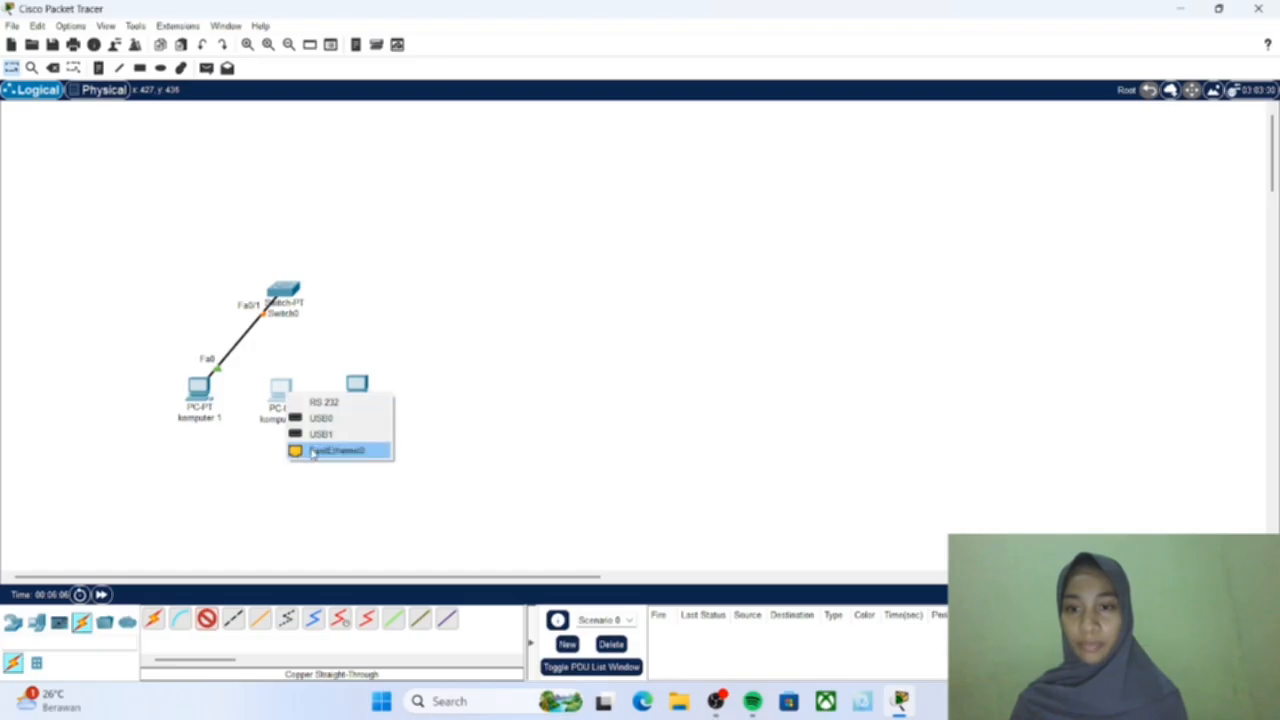
pyautogui.click(313, 452)
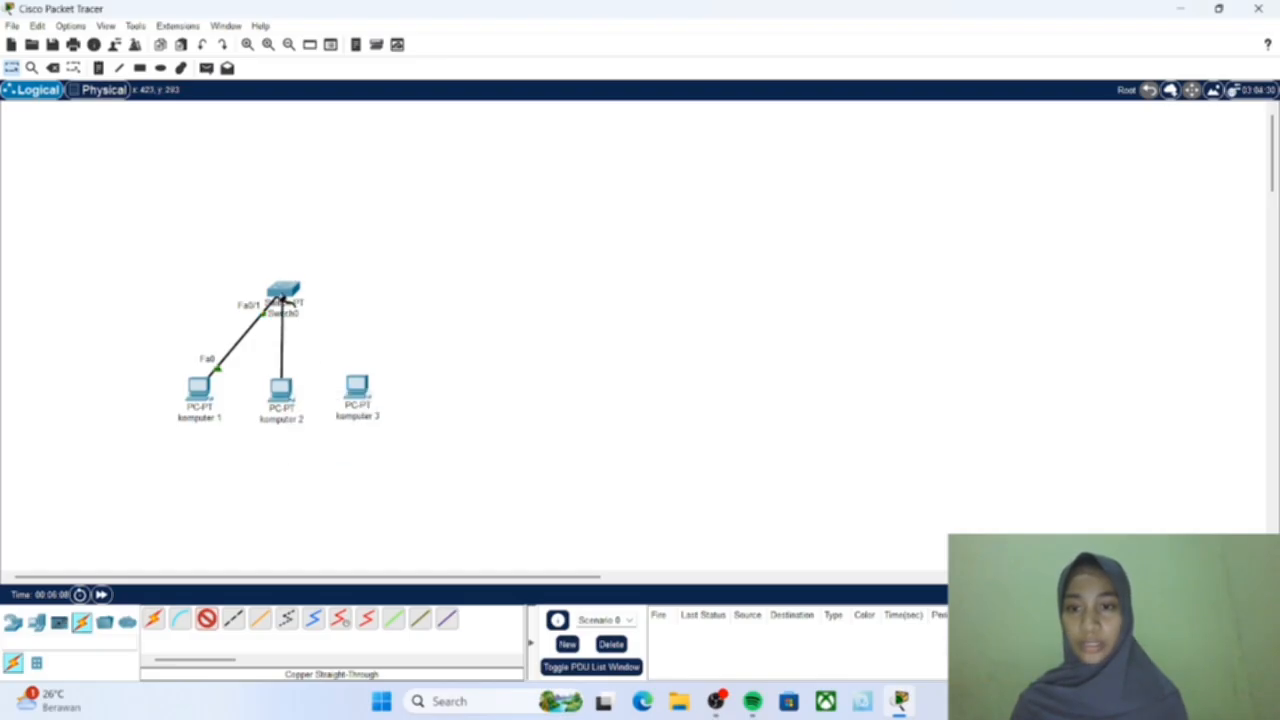
pyautogui.click(283, 294)
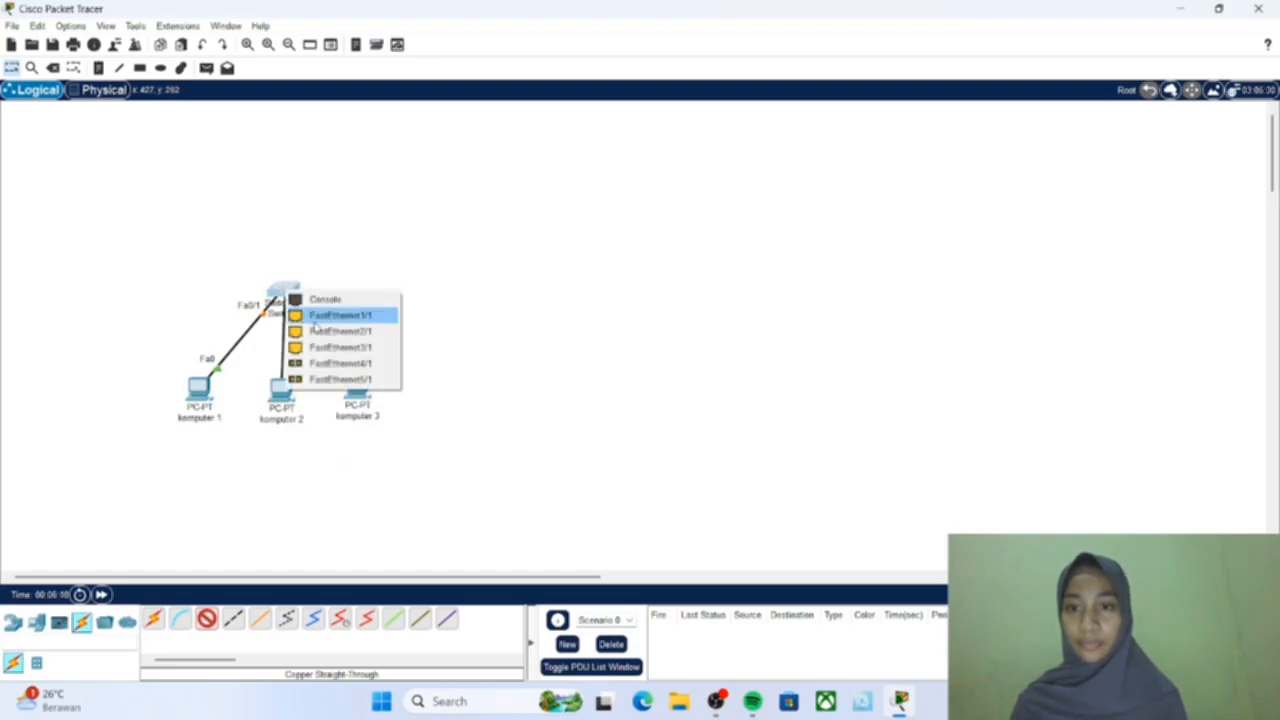
pyautogui.click(316, 316)
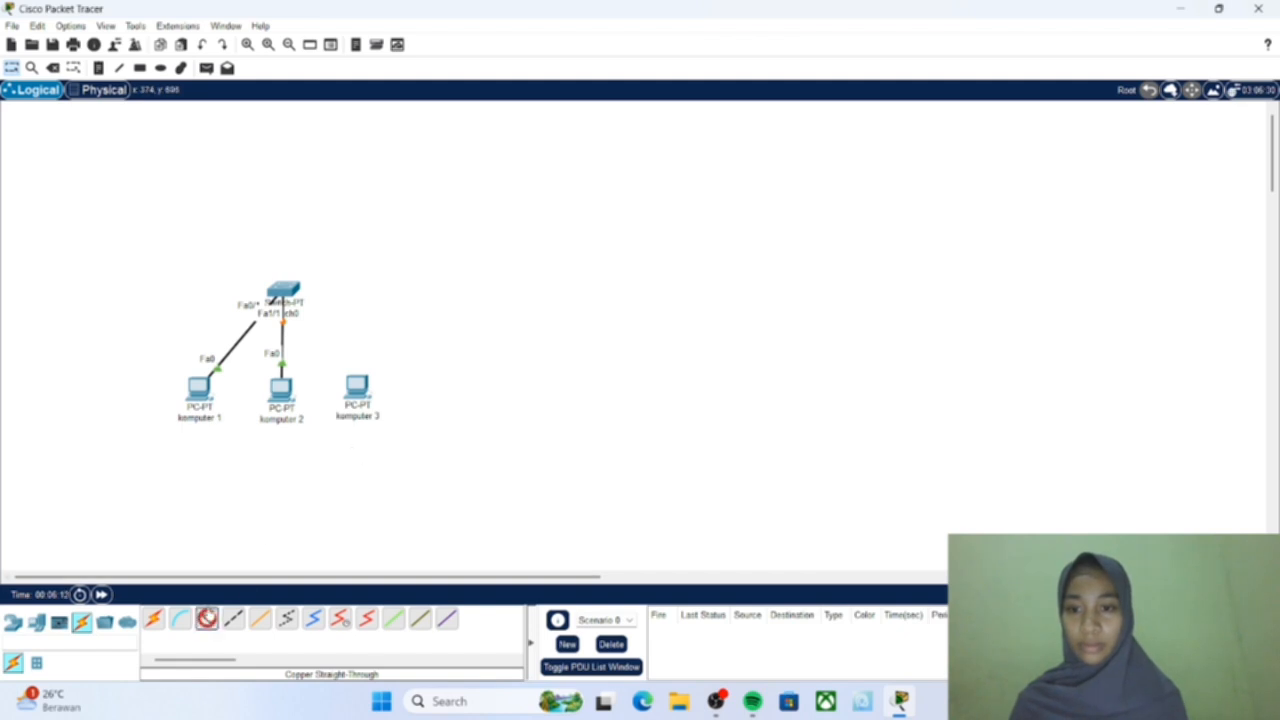
# Connect FastEthernet0 of komputer 3 to port FastEthernet2/1 of Switch0 with a Copper Straight-Through cable.
pyautogui.click(357, 388)
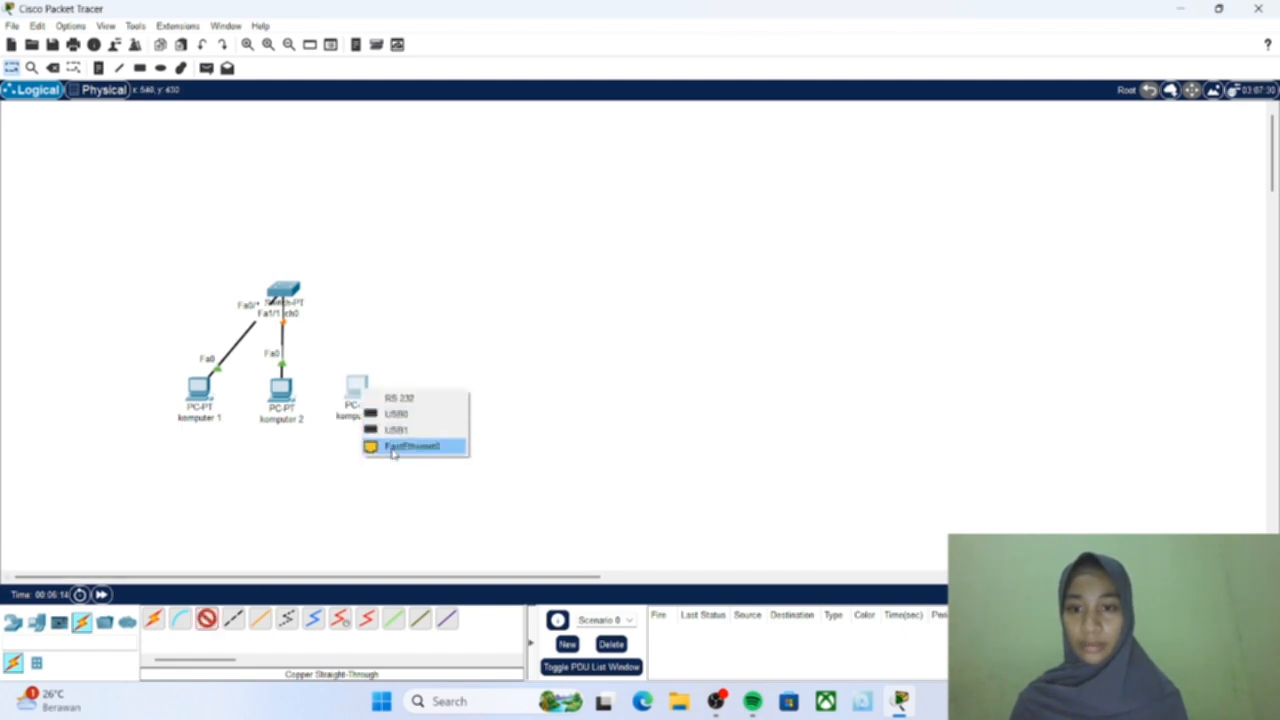
pyautogui.click(393, 447)
pyautogui.click(285, 293)
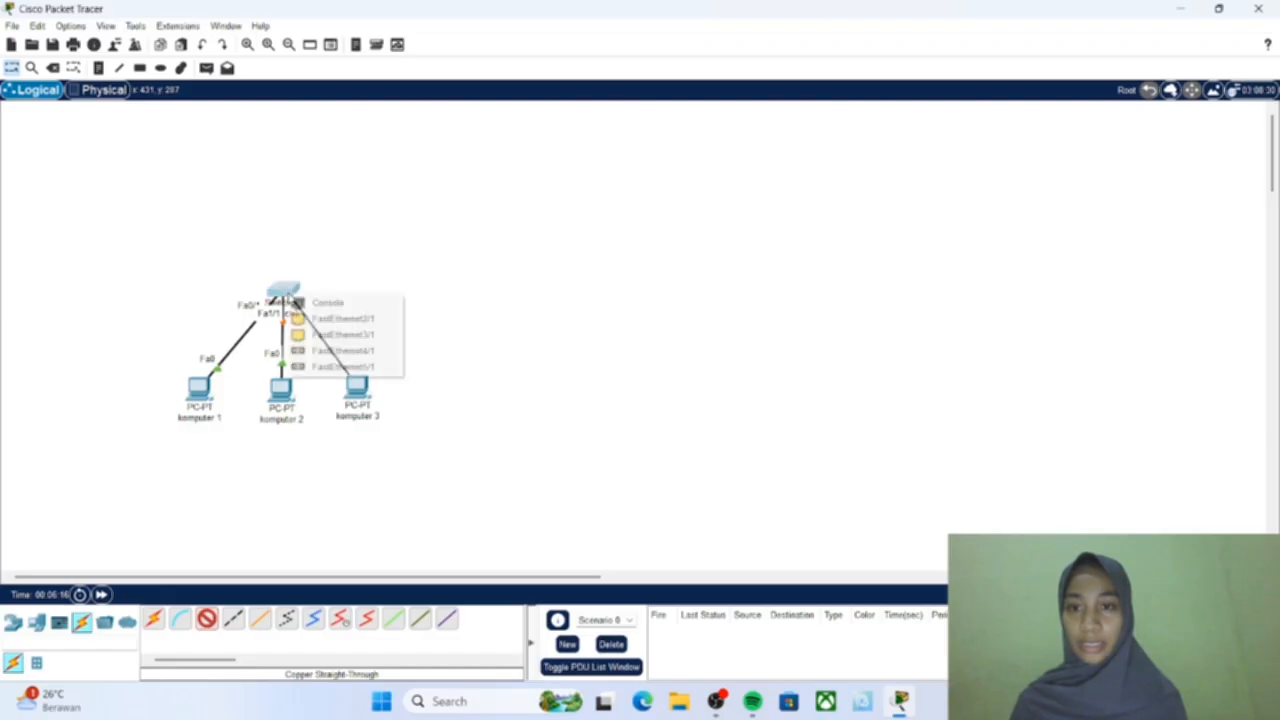
pyautogui.click(318, 319)
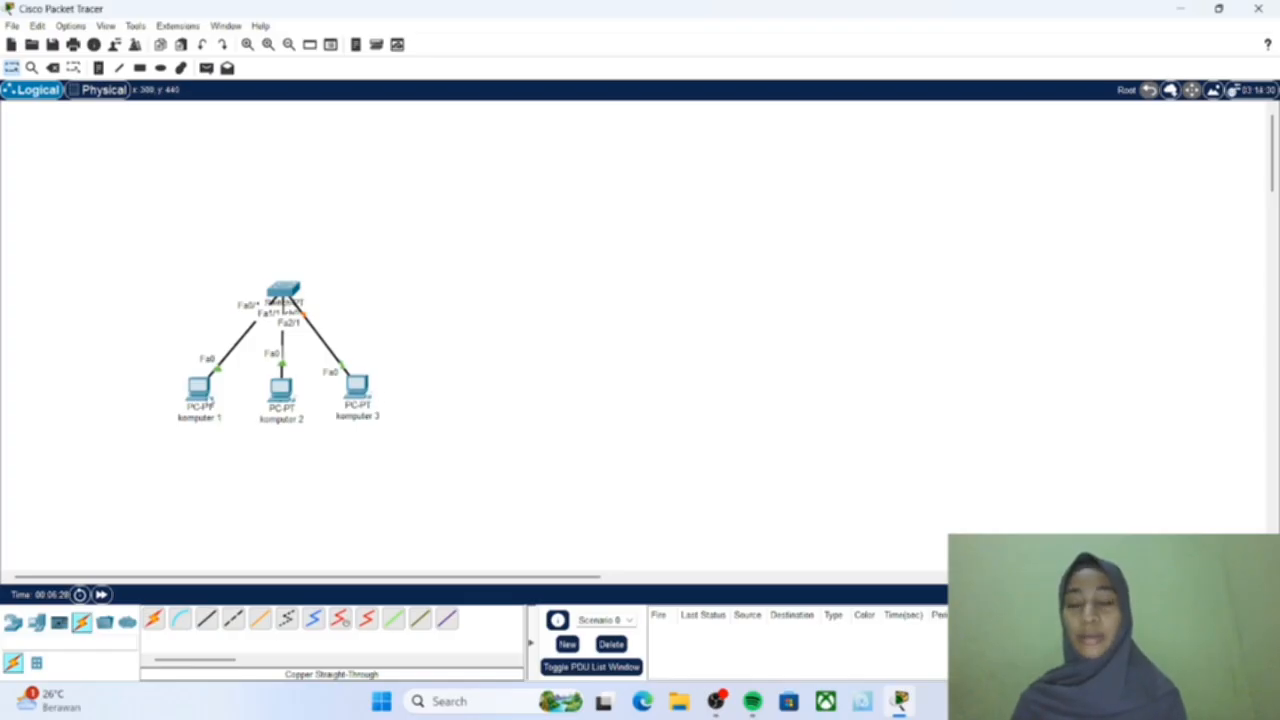
# Give komputer 1 the static IPv4 address 192.168.0.1 with subnet mask 255.255.255.0 and close its window.
pyautogui.click(200, 390)
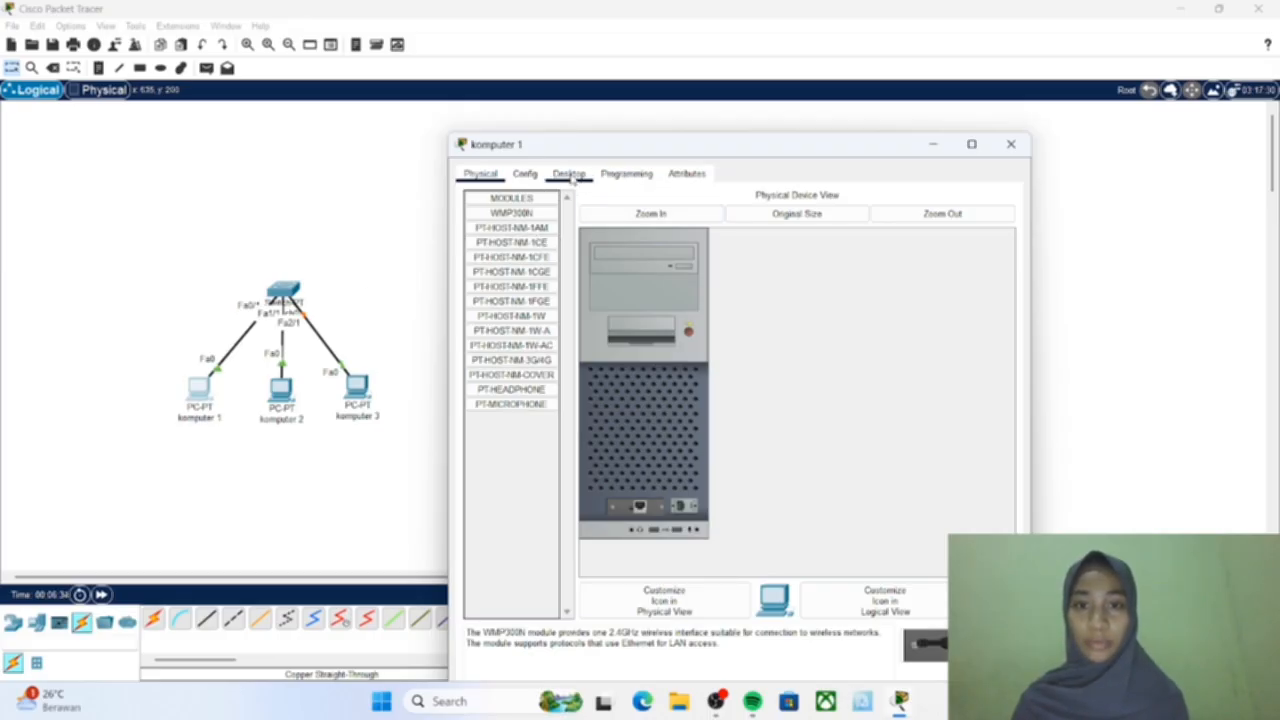
pyautogui.click(569, 174)
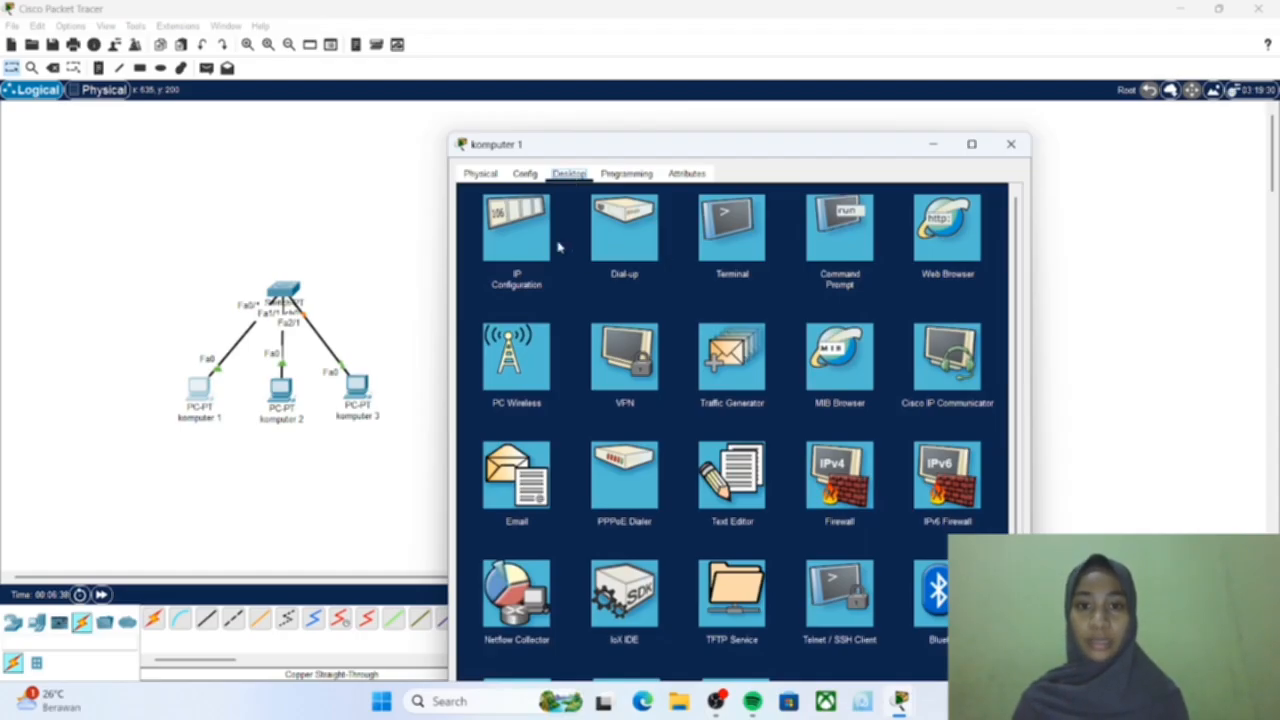
pyautogui.click(517, 250)
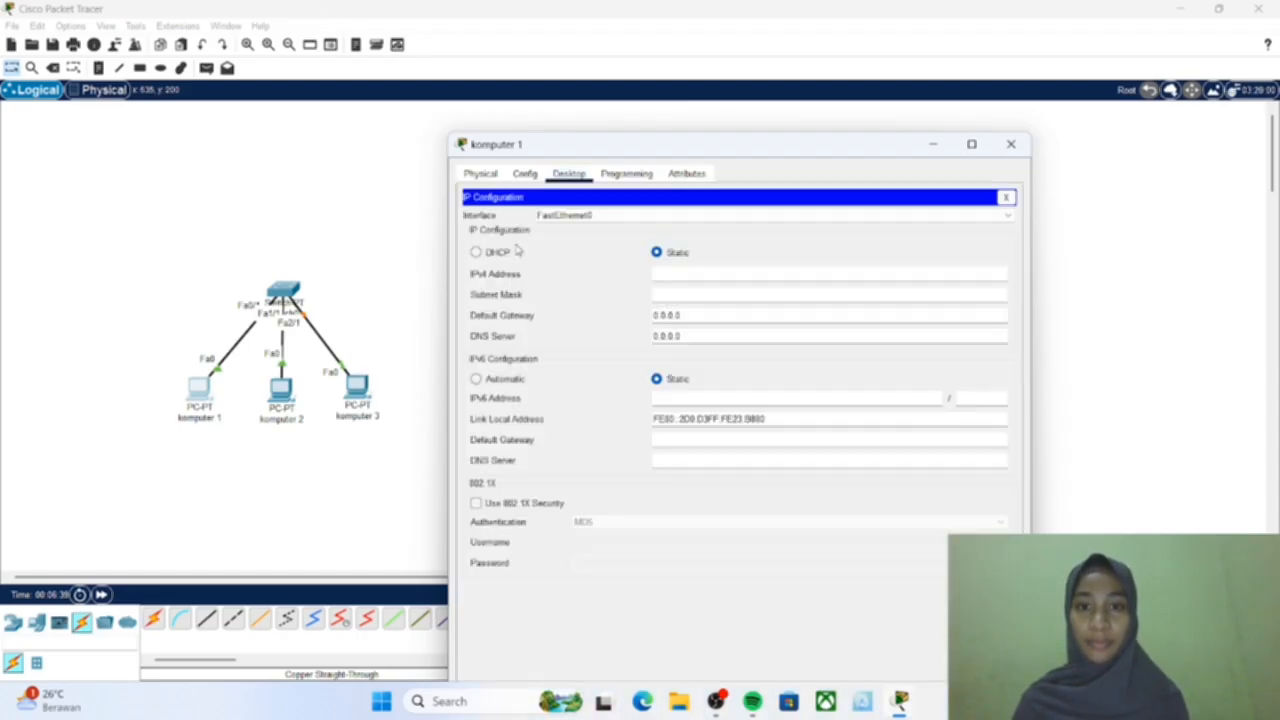
pyautogui.click(696, 275)
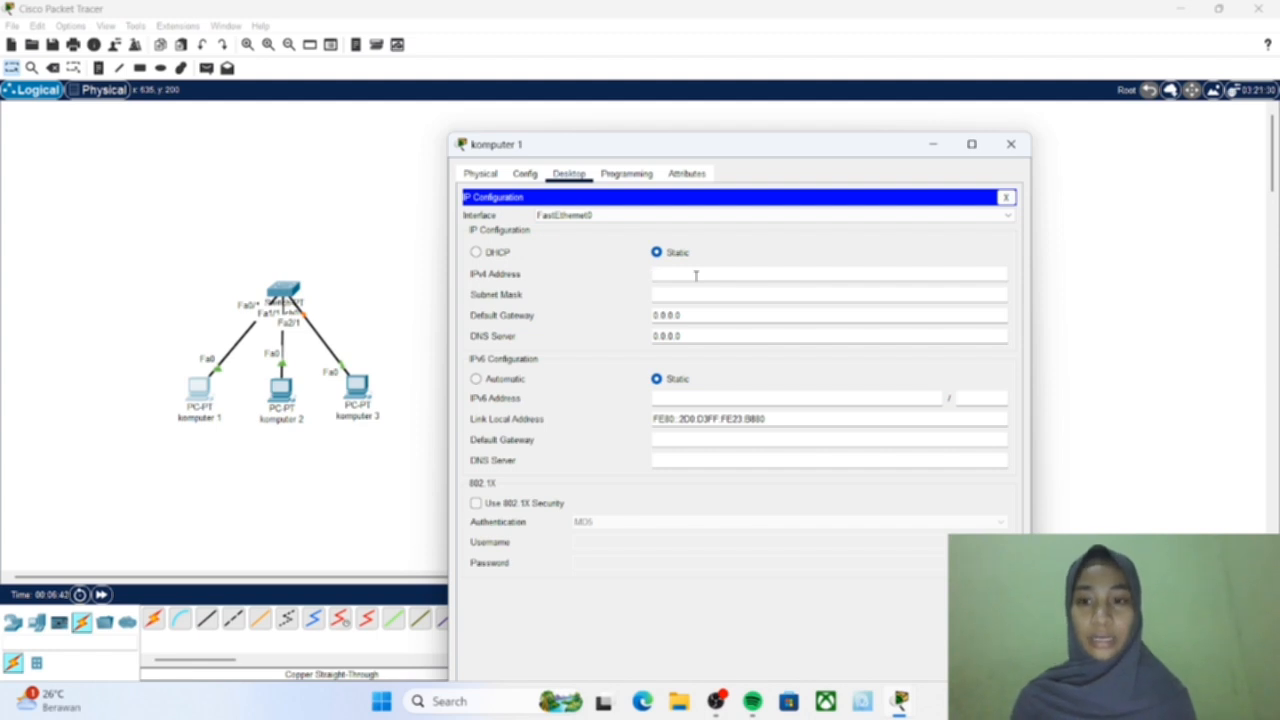
pyautogui.write('192')
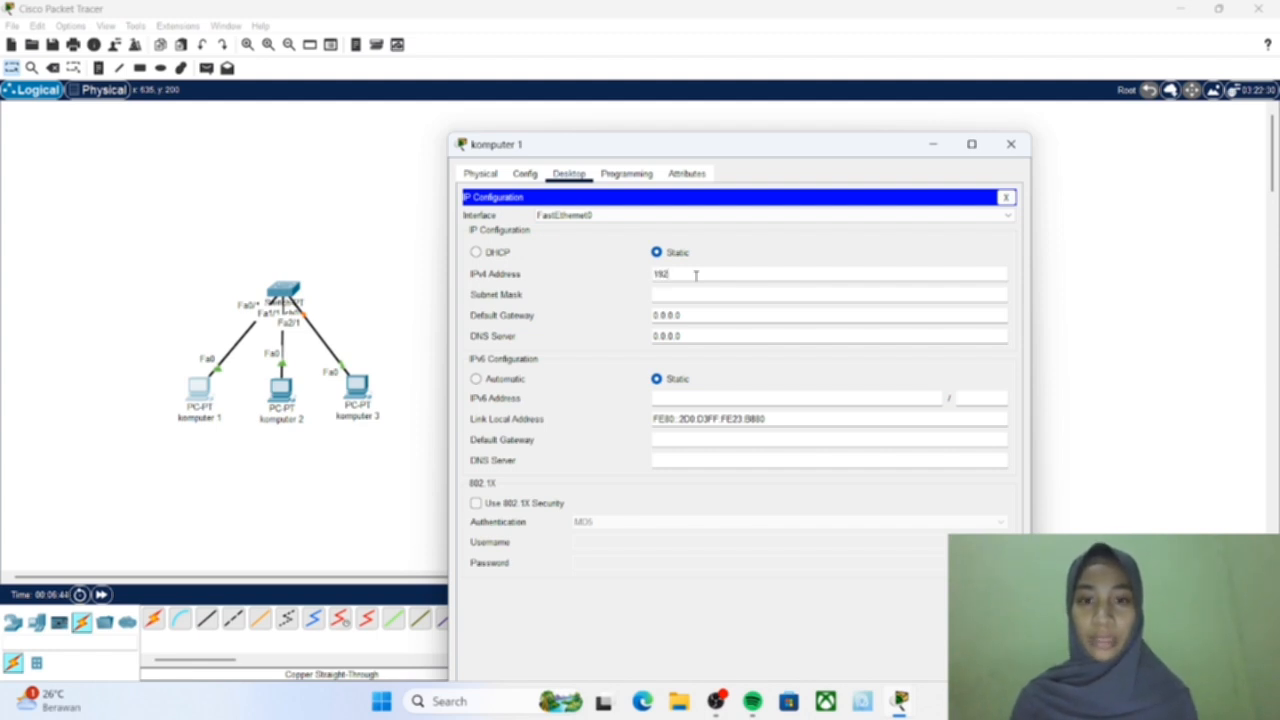
pyautogui.write('.168.0.1')
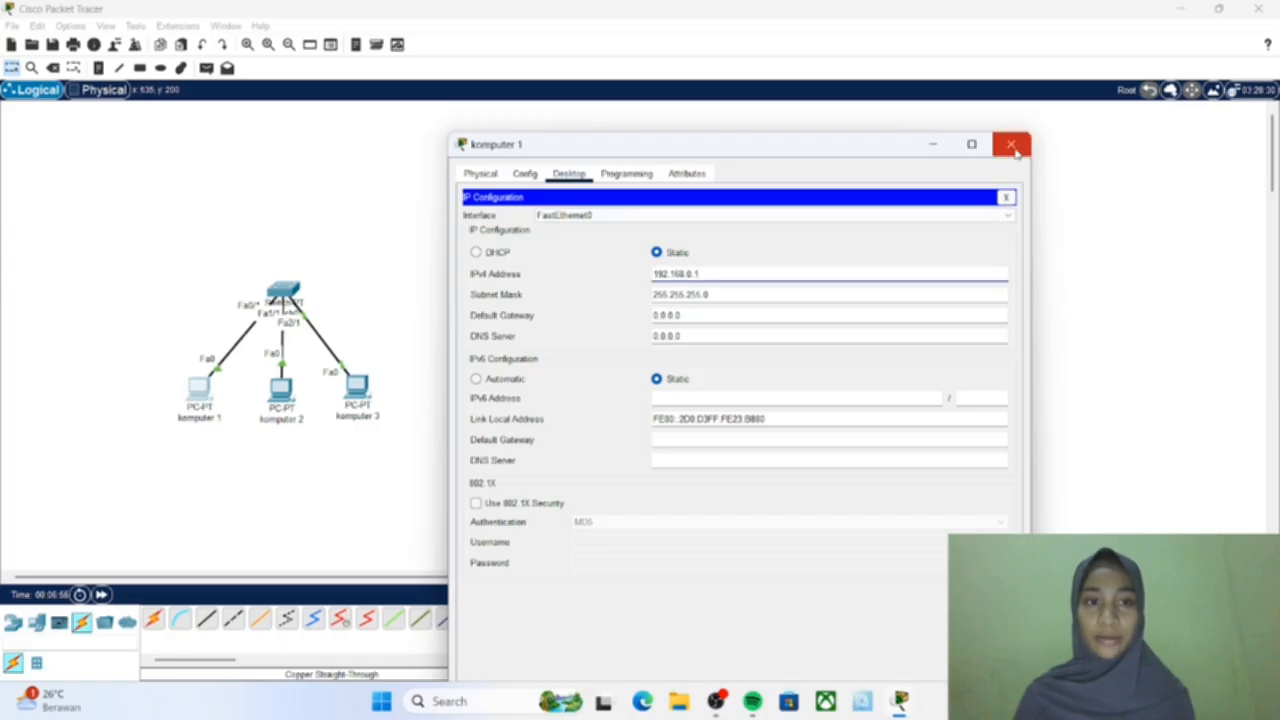
pyautogui.click(1012, 146)
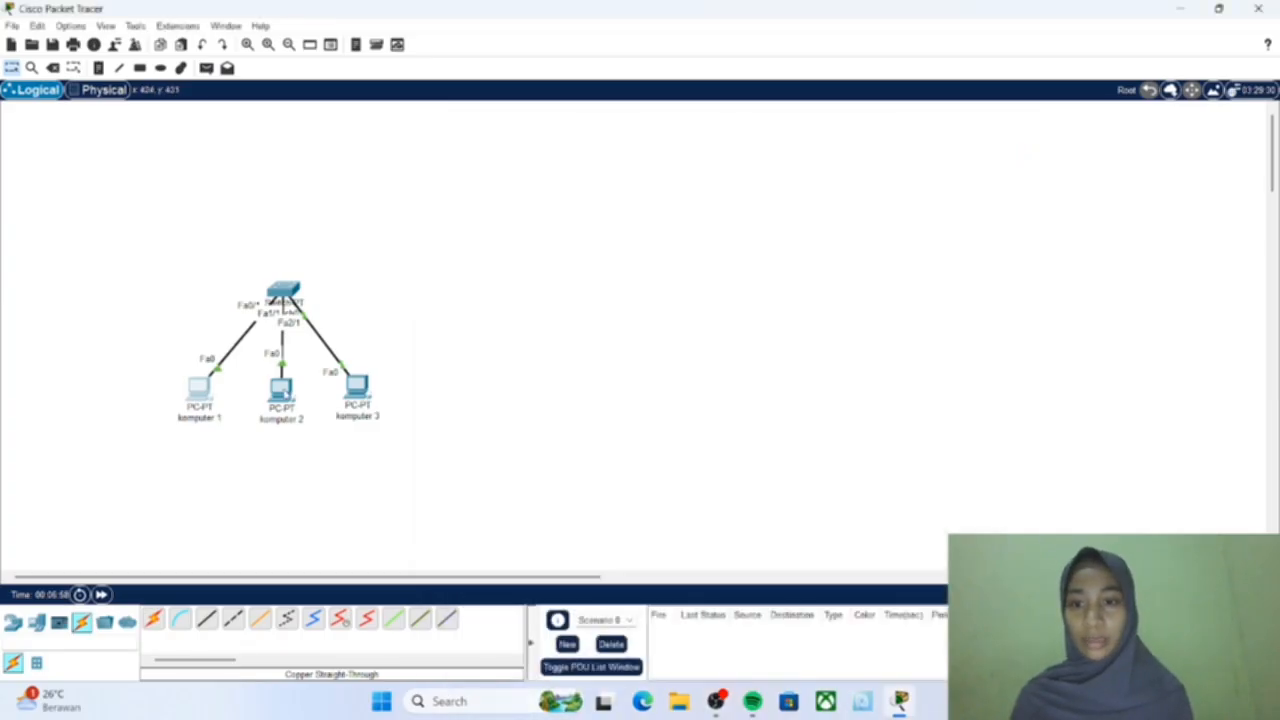
# Give komputer 2 the static IPv4 address 192.168.0.2 with subnet mask 255.255.255.0 and close its window.
pyautogui.click(282, 390)
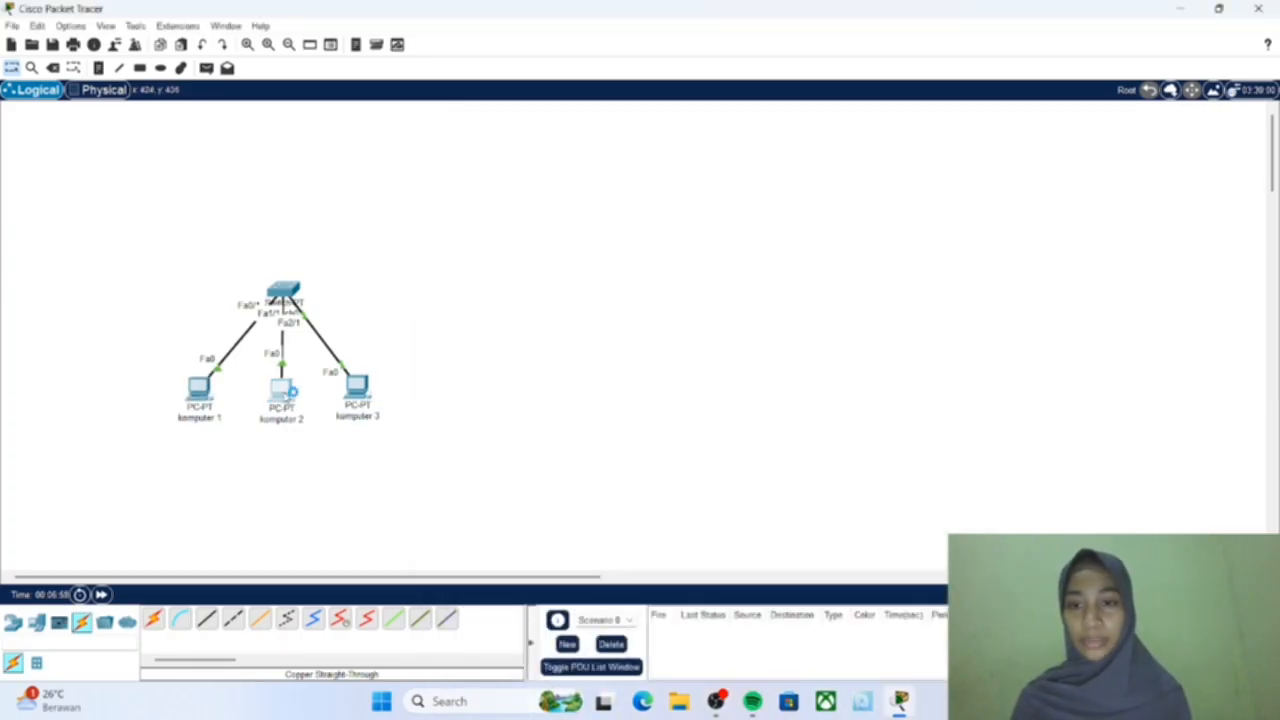
pyautogui.click(566, 130)
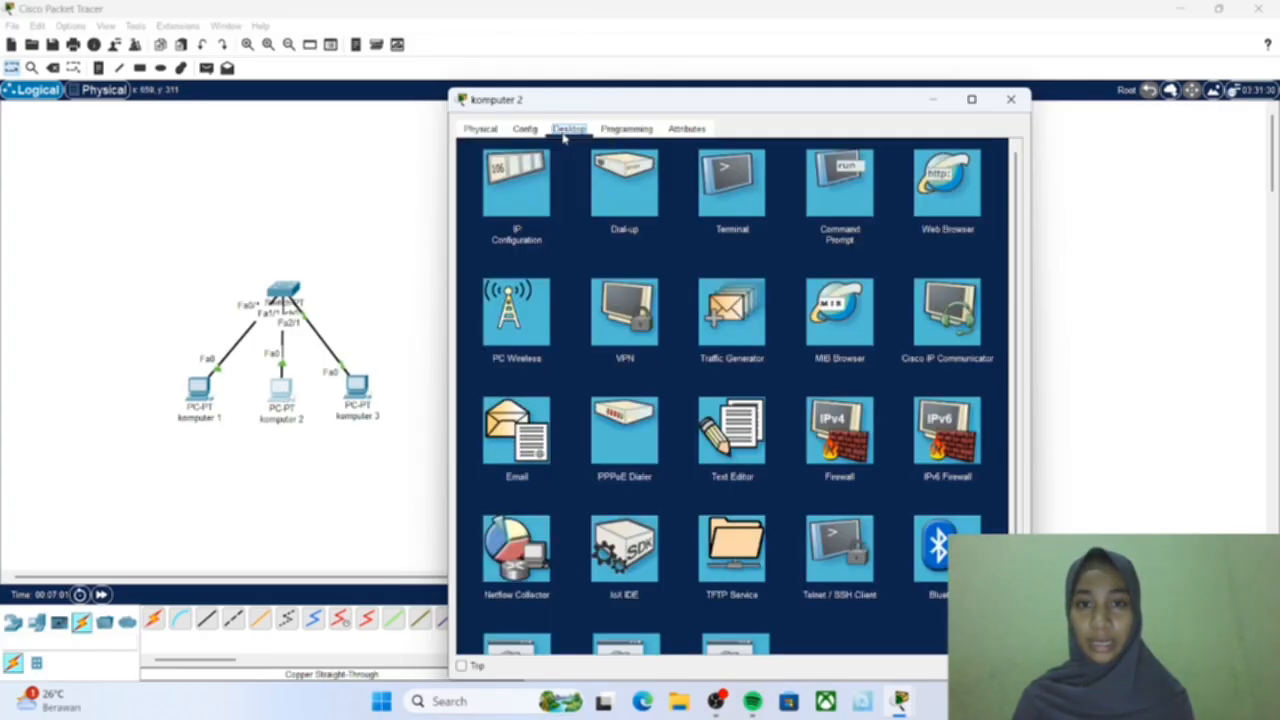
pyautogui.click(514, 206)
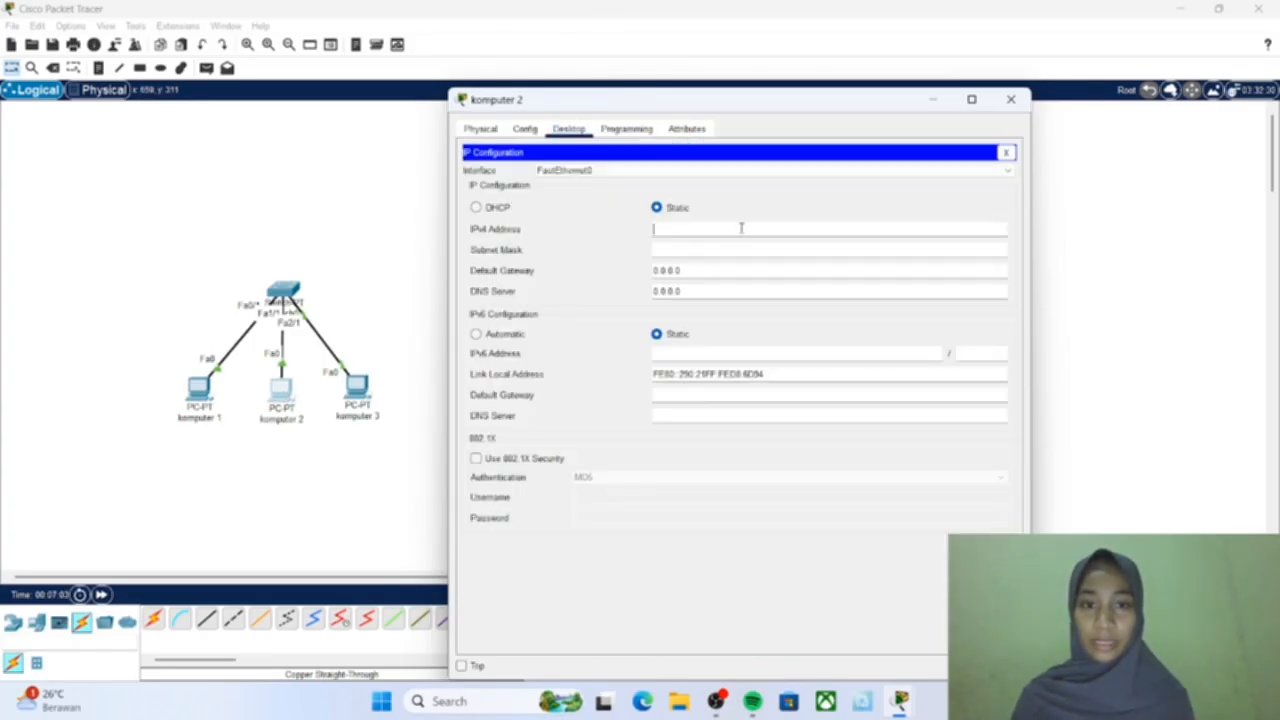
pyautogui.write('192.168.0.2')
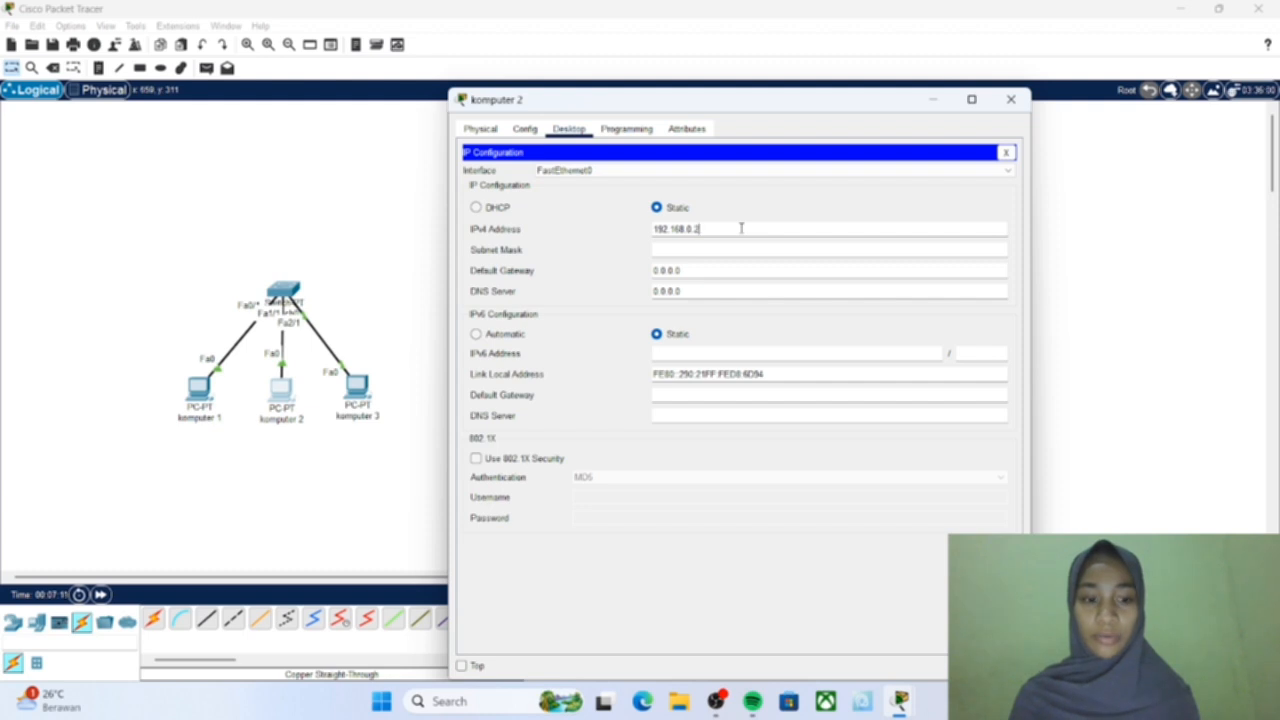
pyautogui.press('Return')
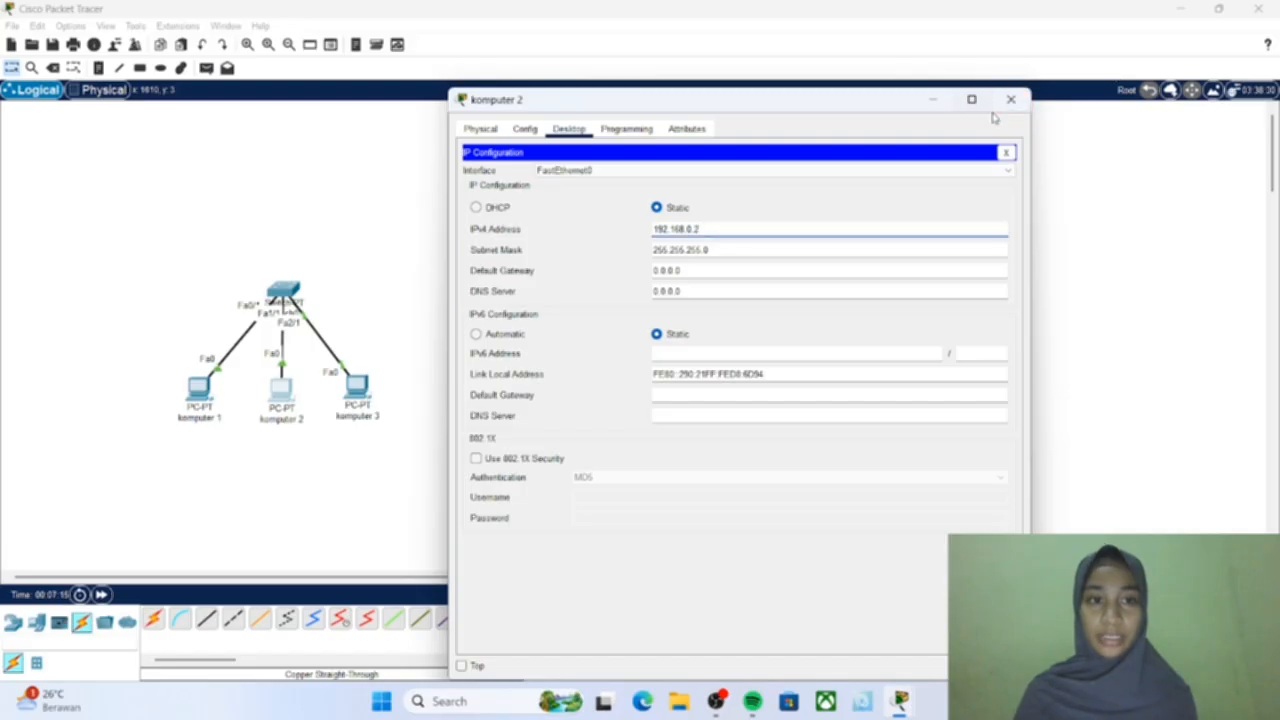
pyautogui.click(1012, 101)
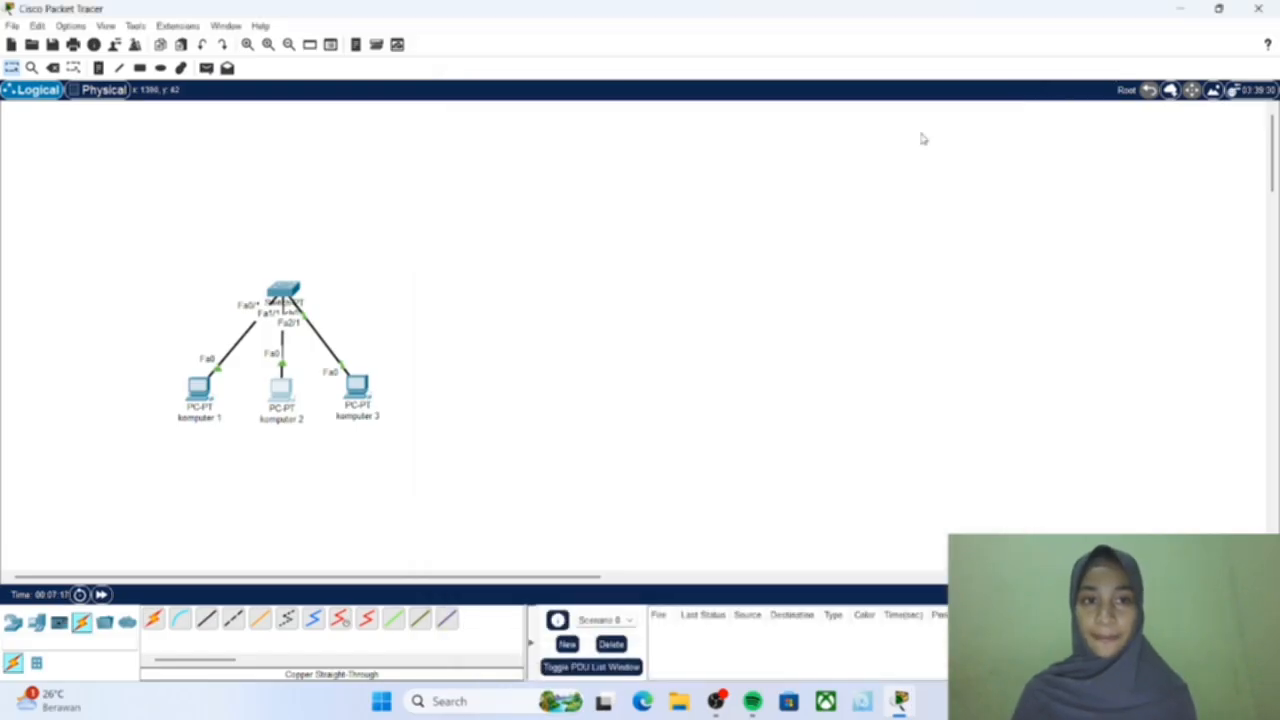
# Give komputer 3 the static IPv4 address 192.168.0.3 with subnet mask 255.255.255.0 and close its window.
pyautogui.click(362, 386)
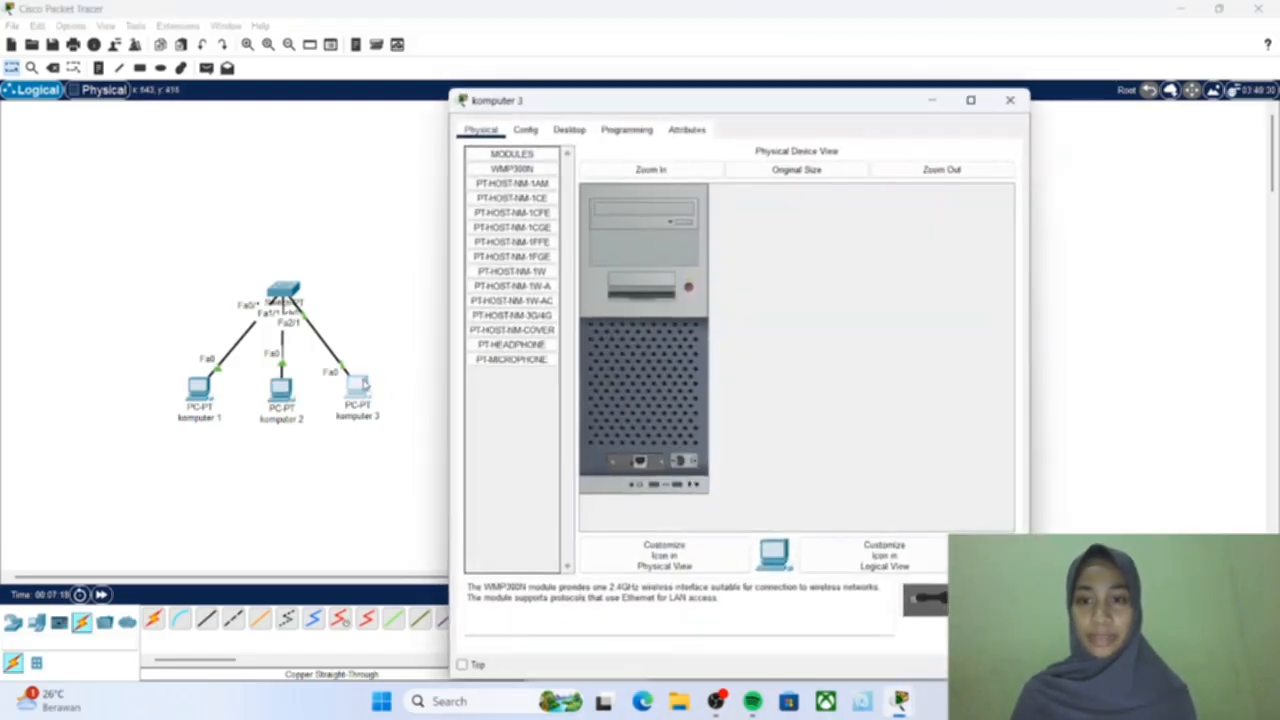
pyautogui.click(568, 130)
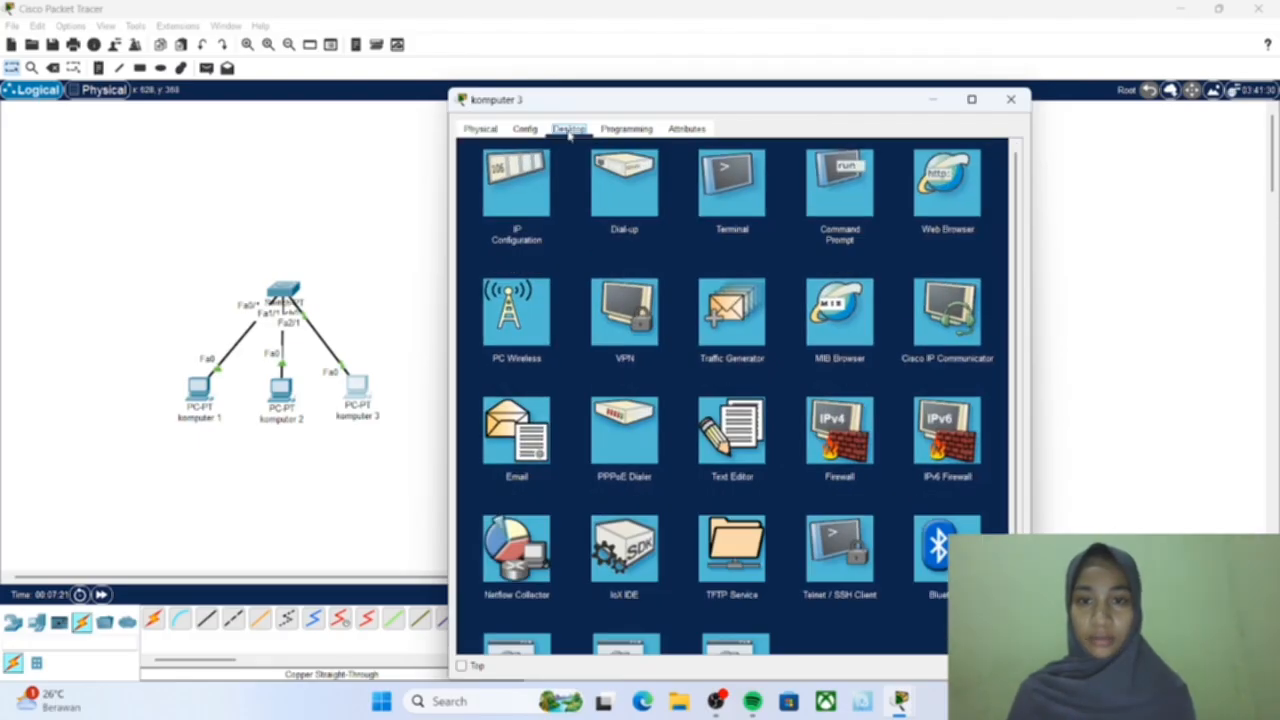
pyautogui.click(514, 212)
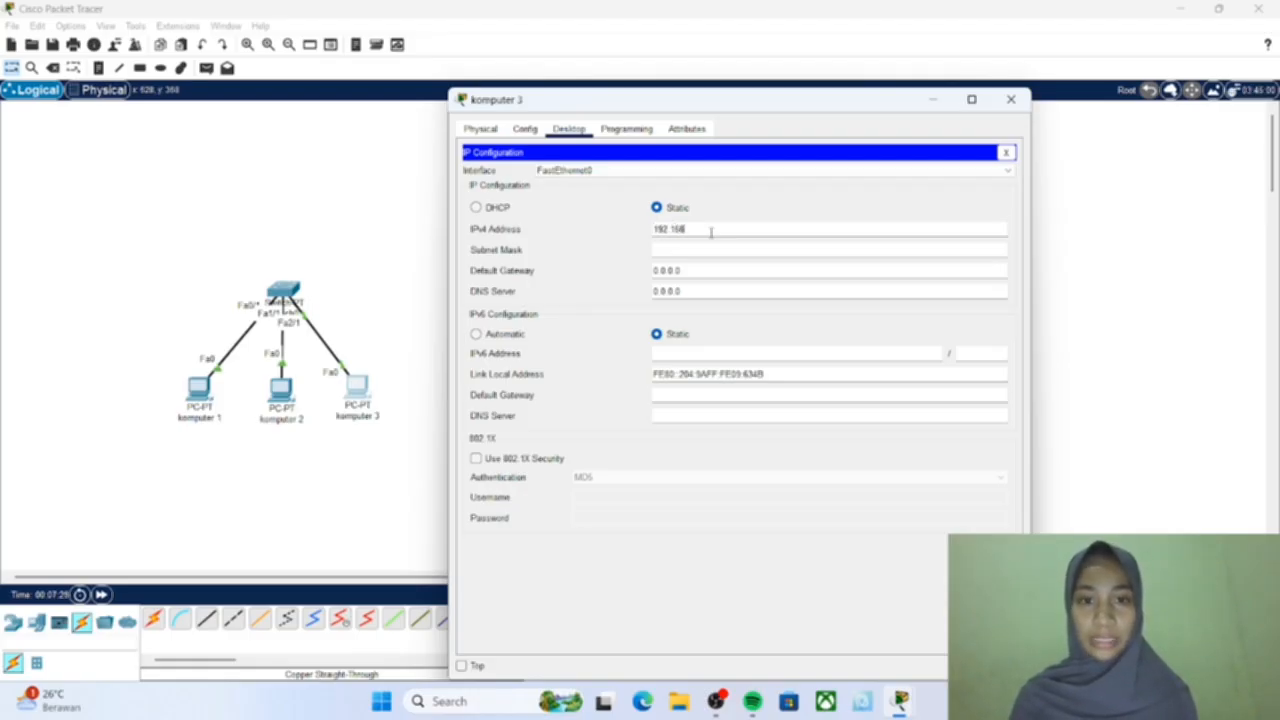
pyautogui.write('.0.')
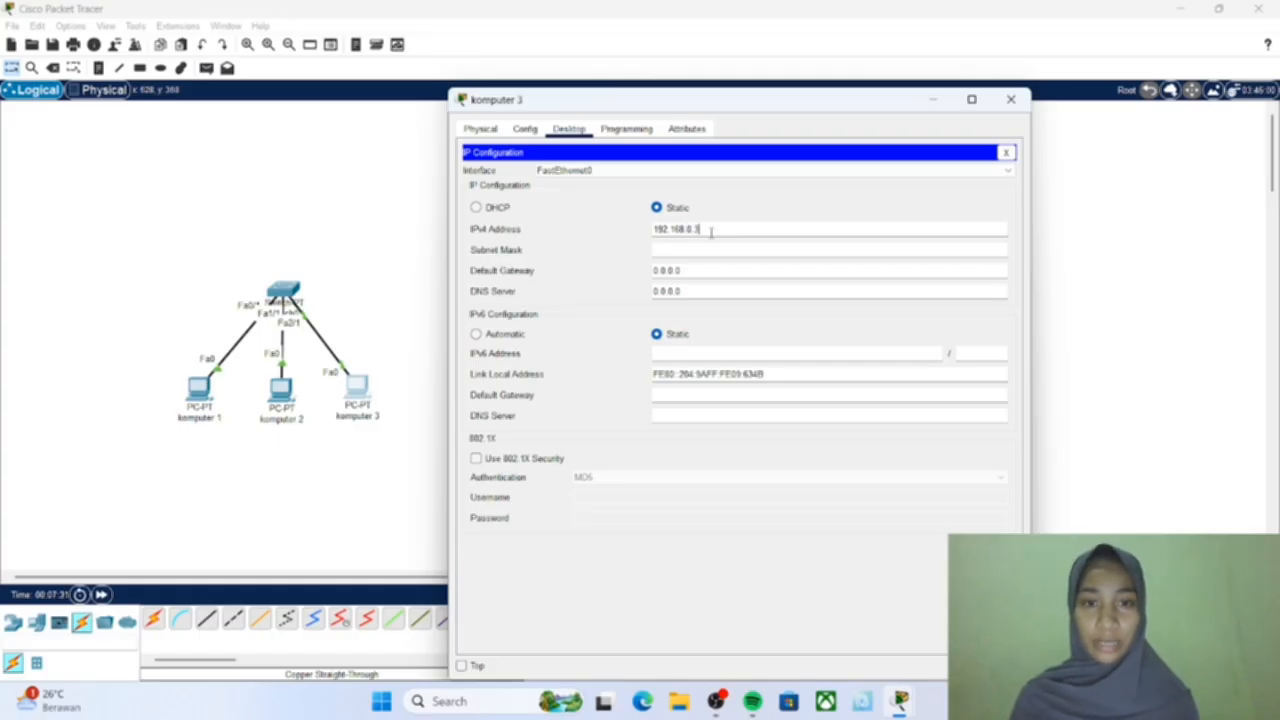
pyautogui.write('3')
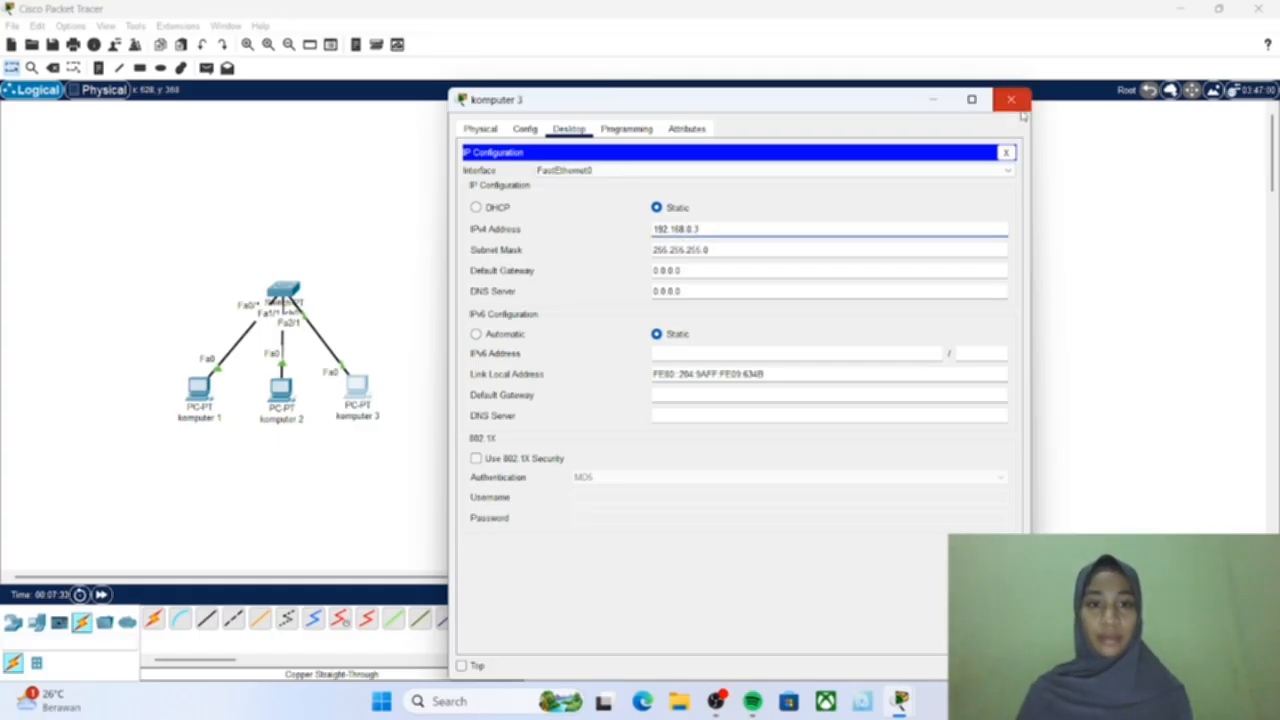
pyautogui.click(1019, 108)
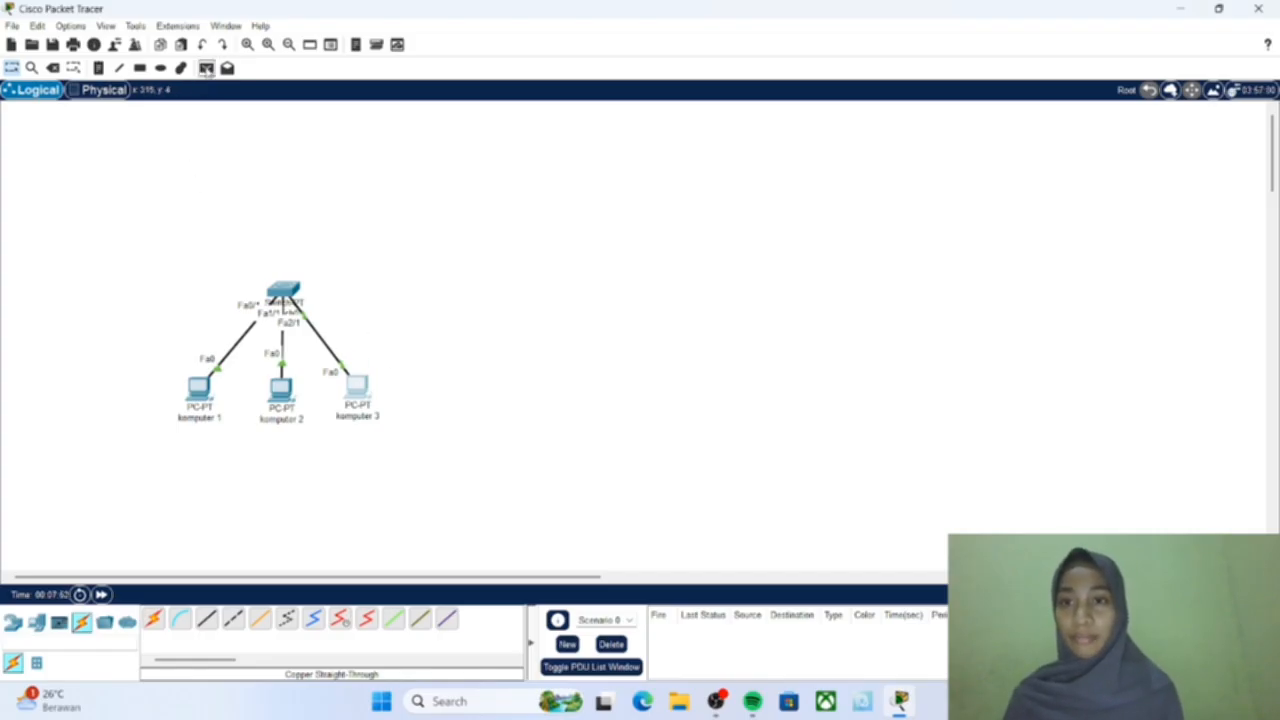
# Send a simple PDU from komputer 1 to komputer 2 to test their connection.
pyautogui.click(206, 68)
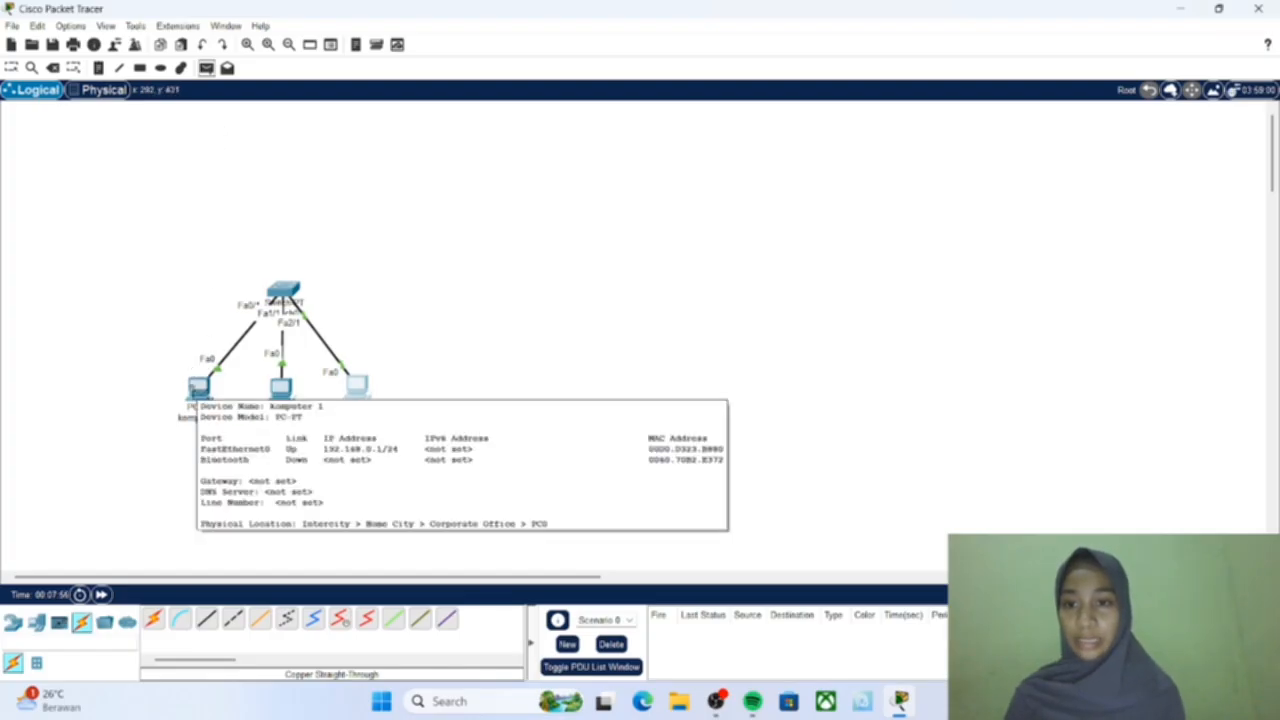
pyautogui.click(194, 388)
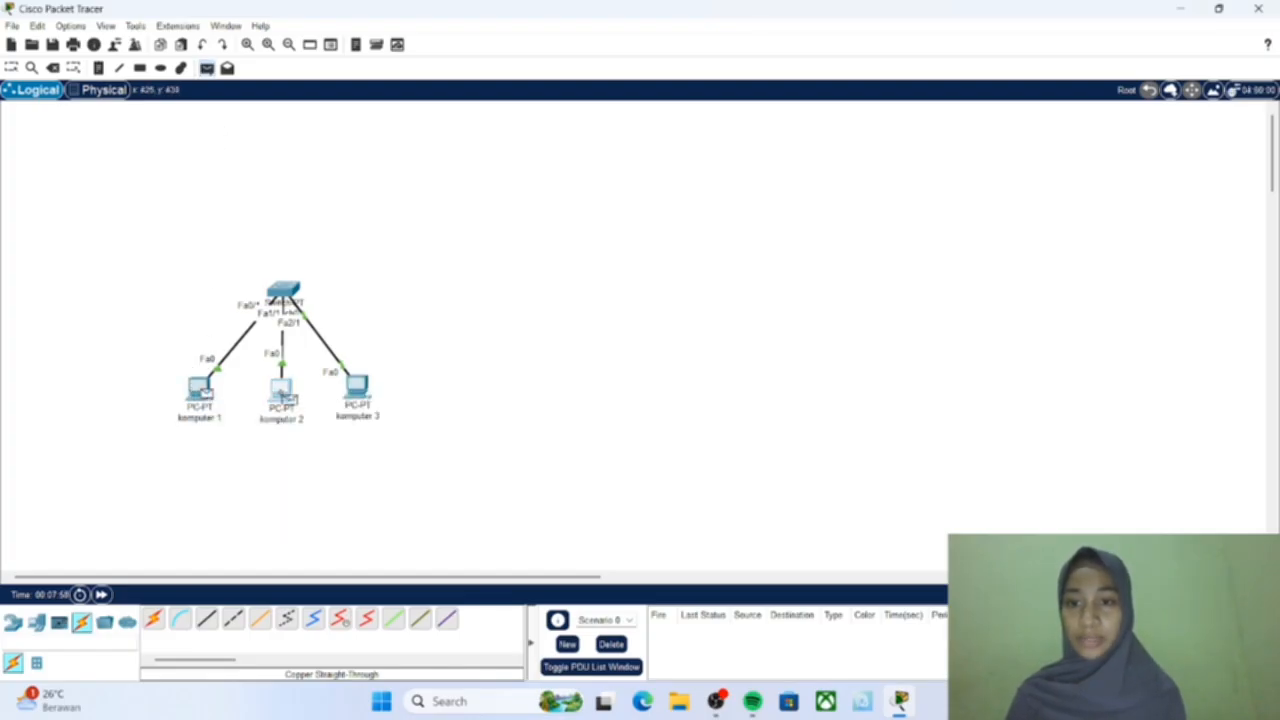
pyautogui.click(282, 392)
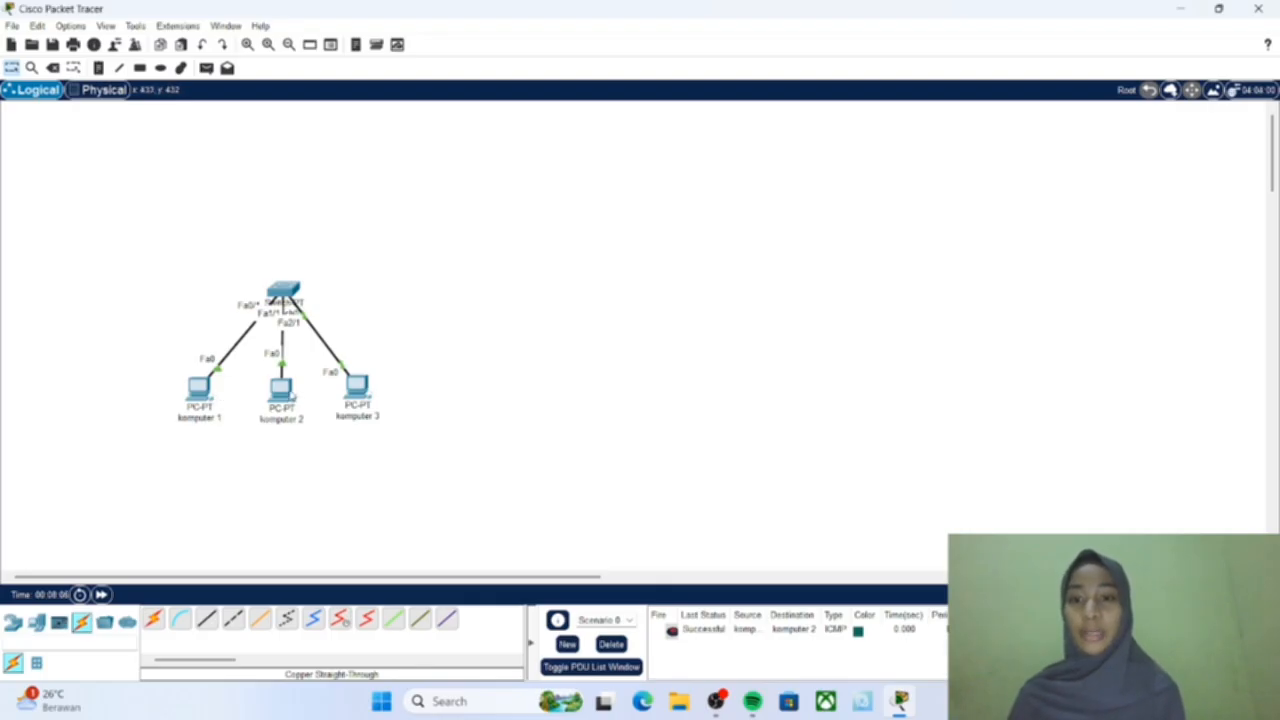
# Send a simple PDU from komputer 2 to komputer 3 to test their connection.
pyautogui.click(206, 68)
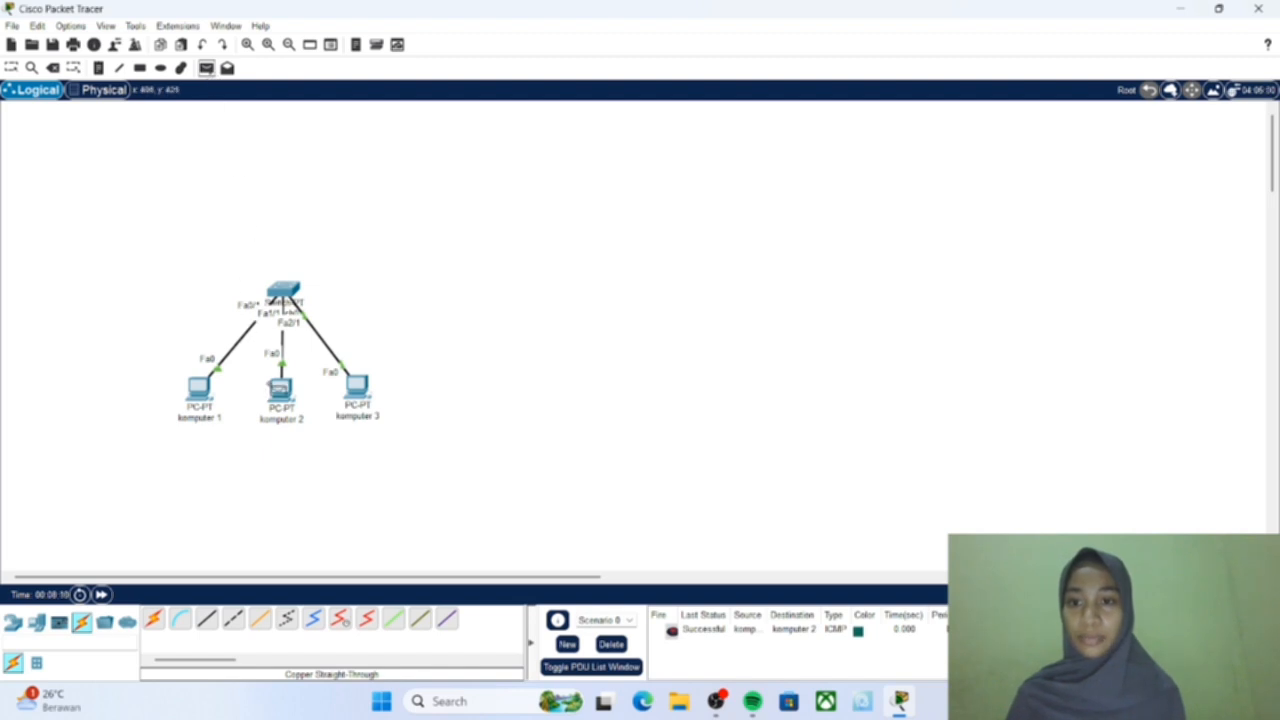
pyautogui.click(281, 389)
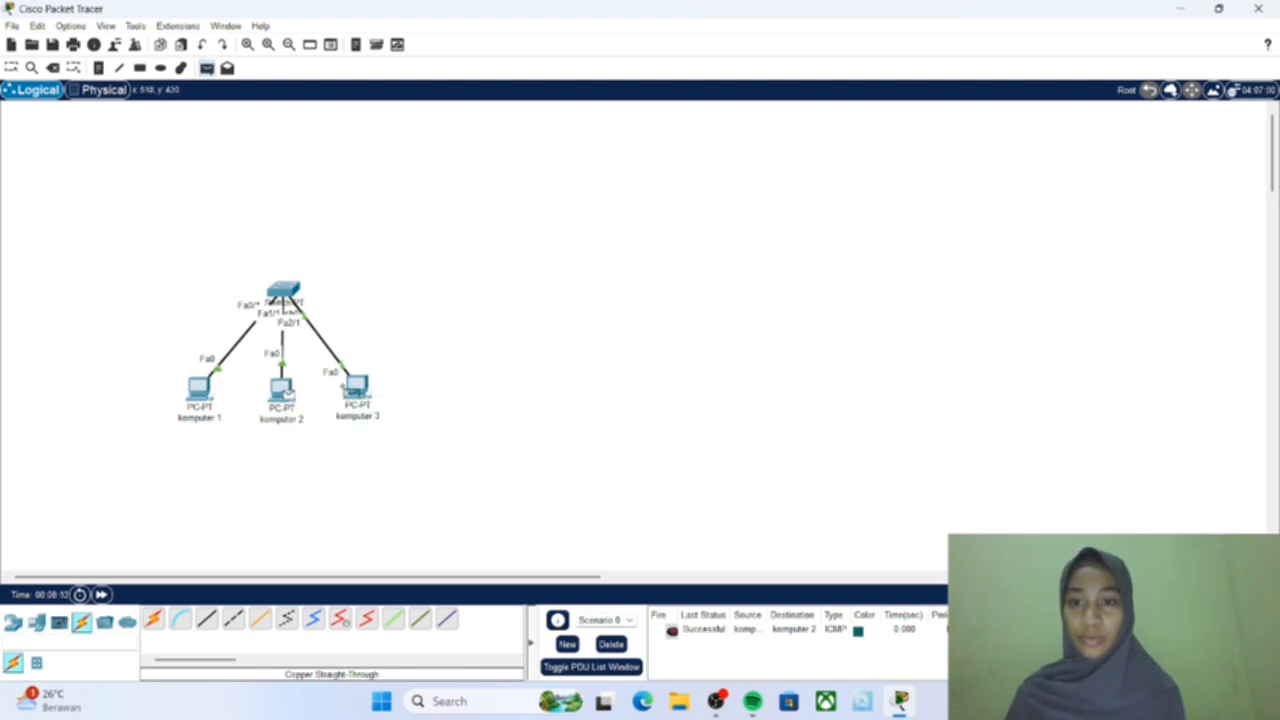
pyautogui.click(358, 387)
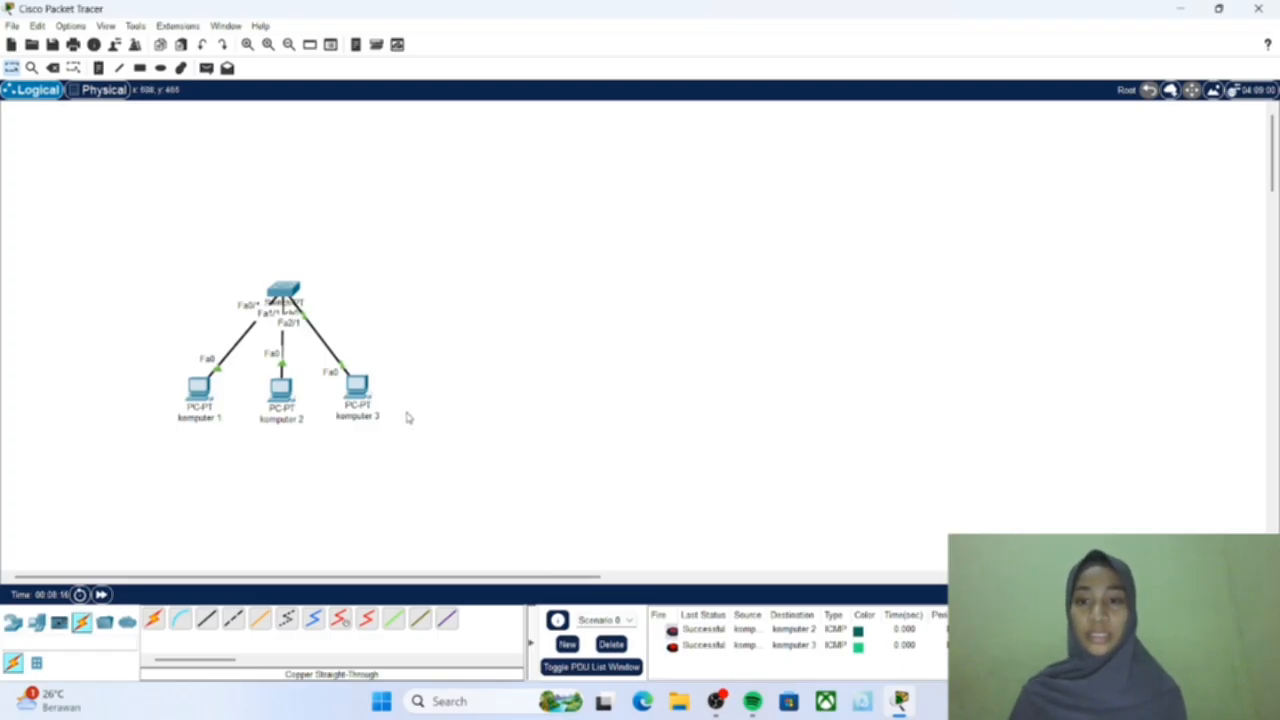
# Ping 192.168.0.3 from komputer 1's Command Prompt and close its window.
pyautogui.click(197, 393)
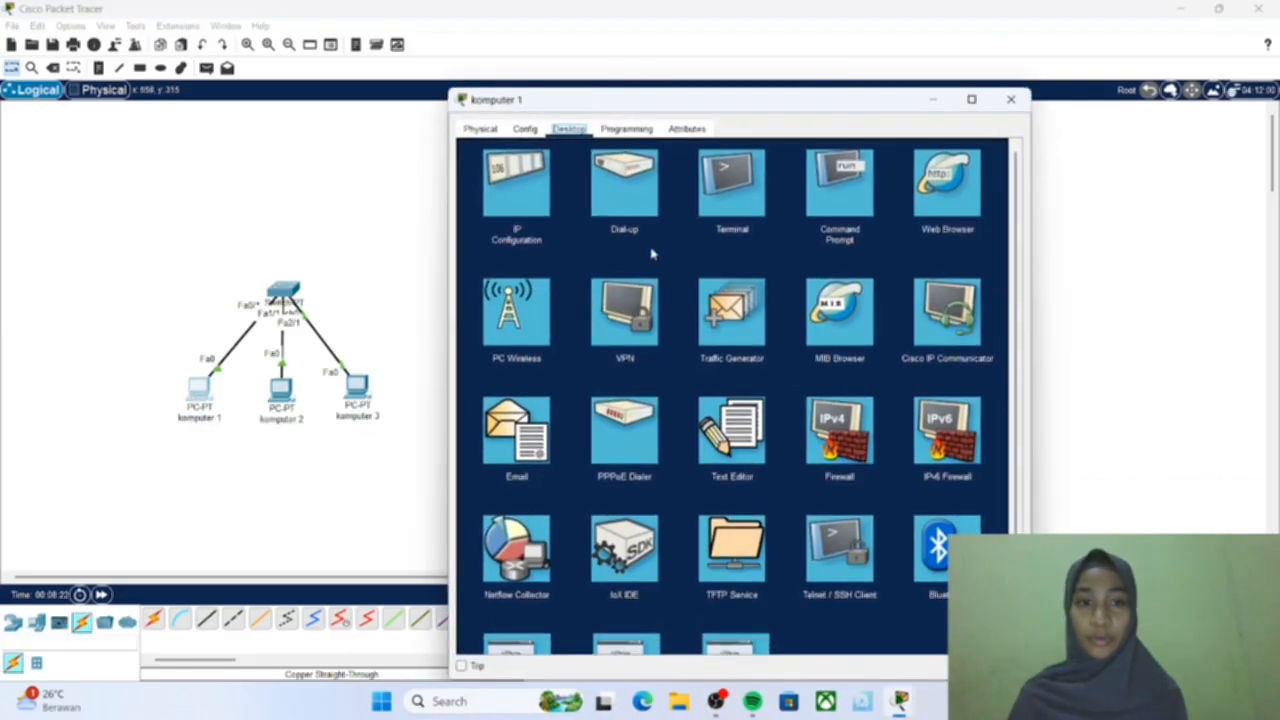
pyautogui.click(848, 200)
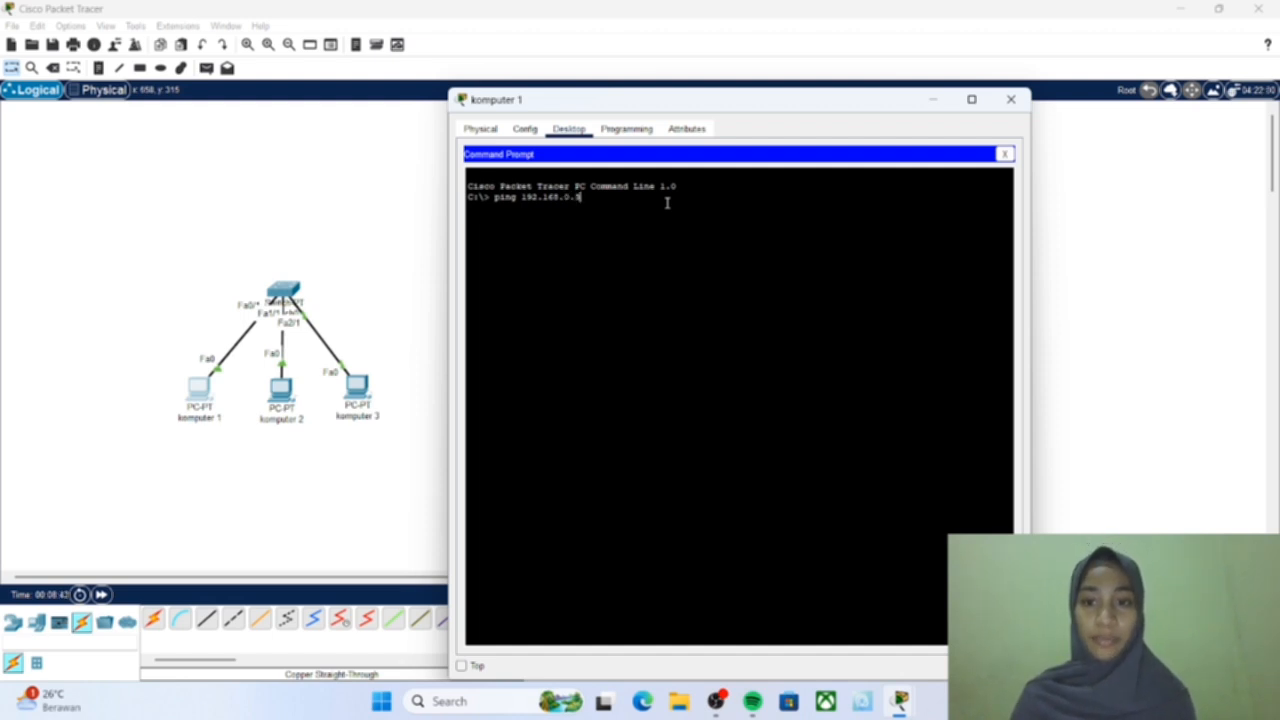
pyautogui.press('Return')
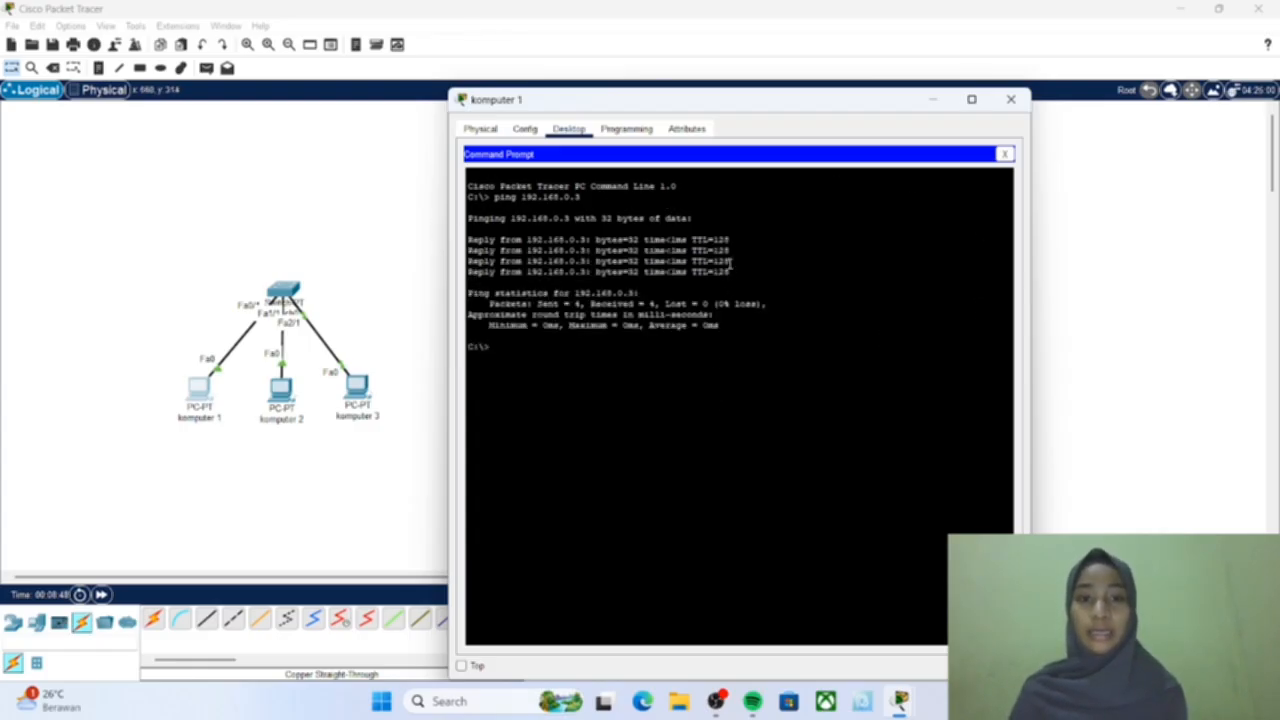
pyautogui.click(1011, 101)
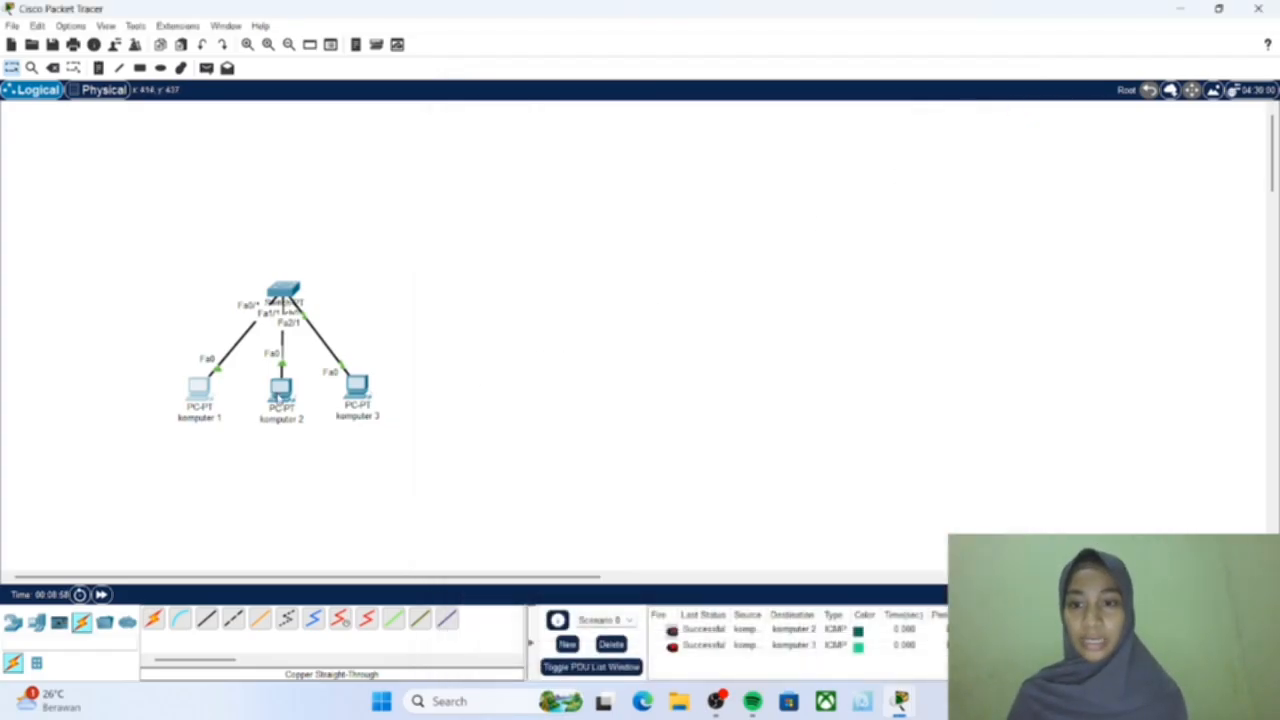
# Ping 192.168.0.1 from komputer 2's Command Prompt and close its window.
pyautogui.click(279, 397)
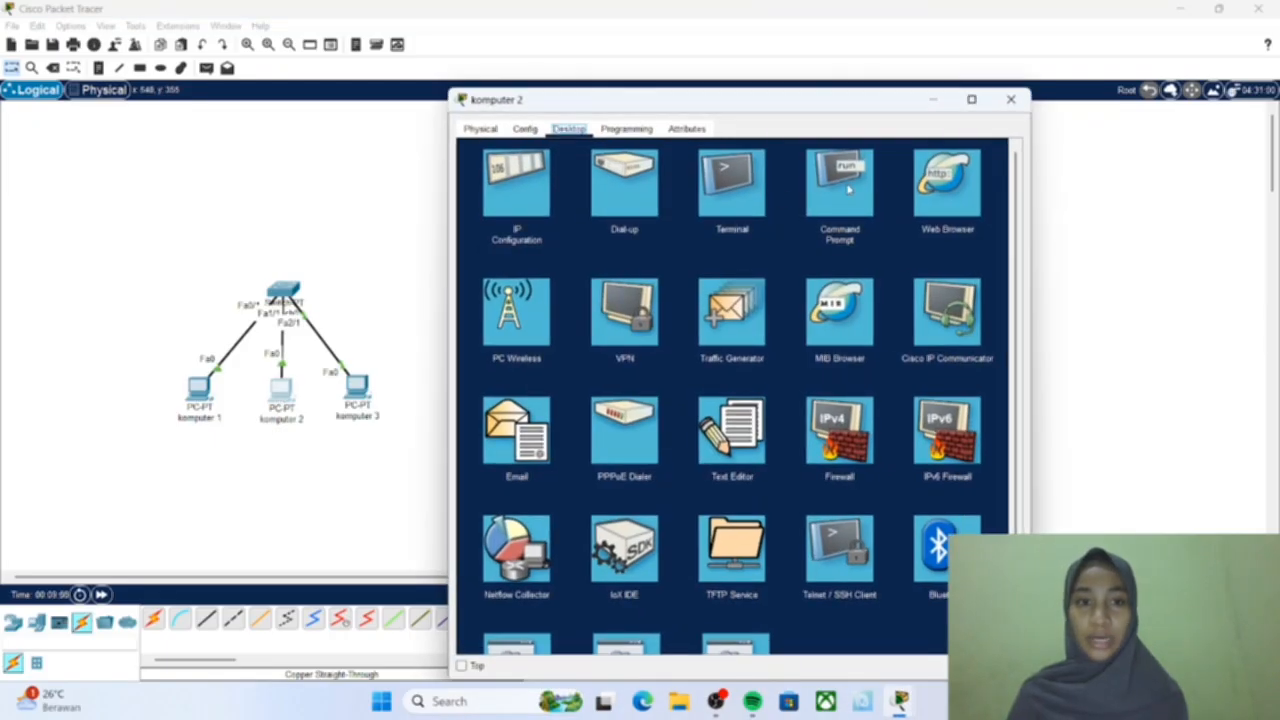
pyautogui.click(848, 188)
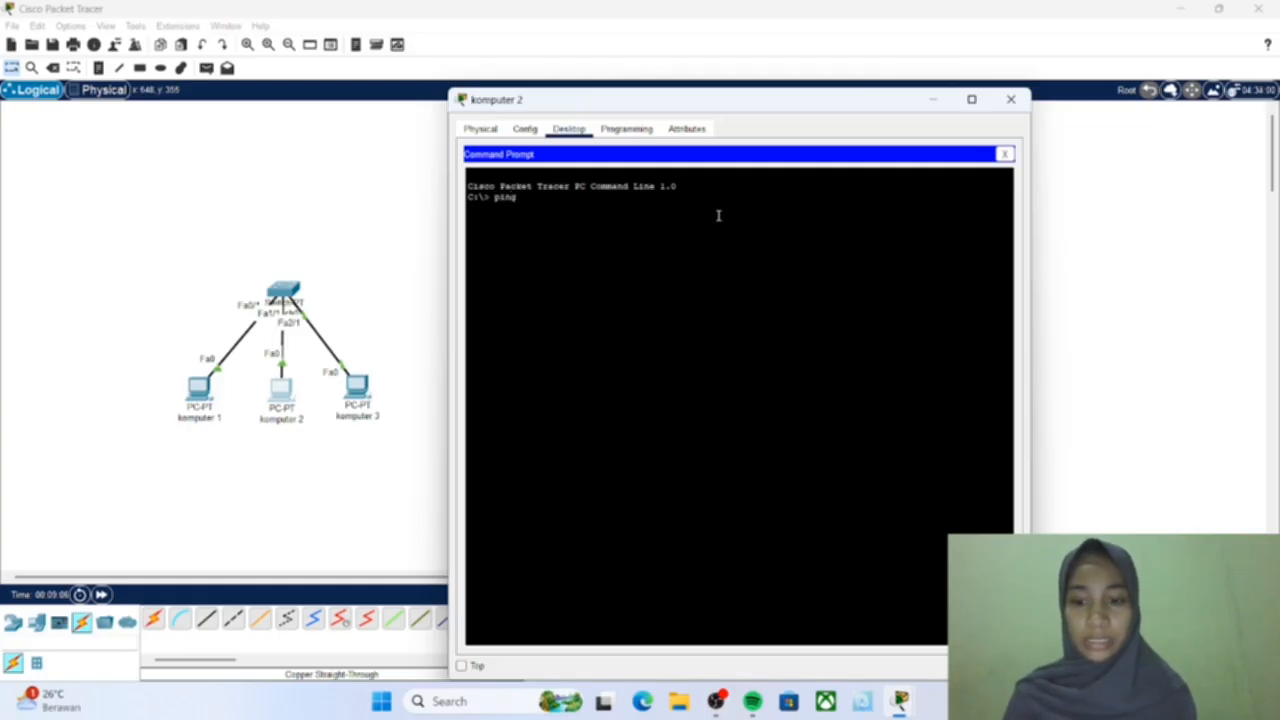
pyautogui.write('ping 192.1')
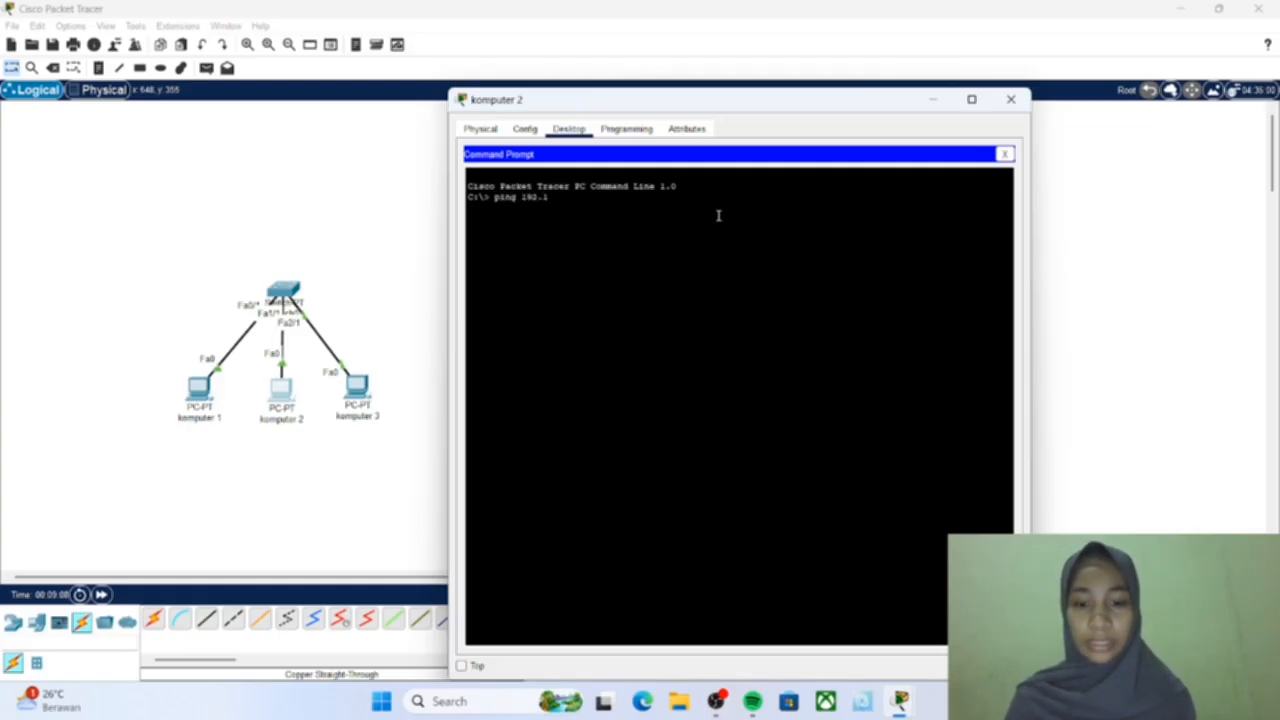
pyautogui.write('68')
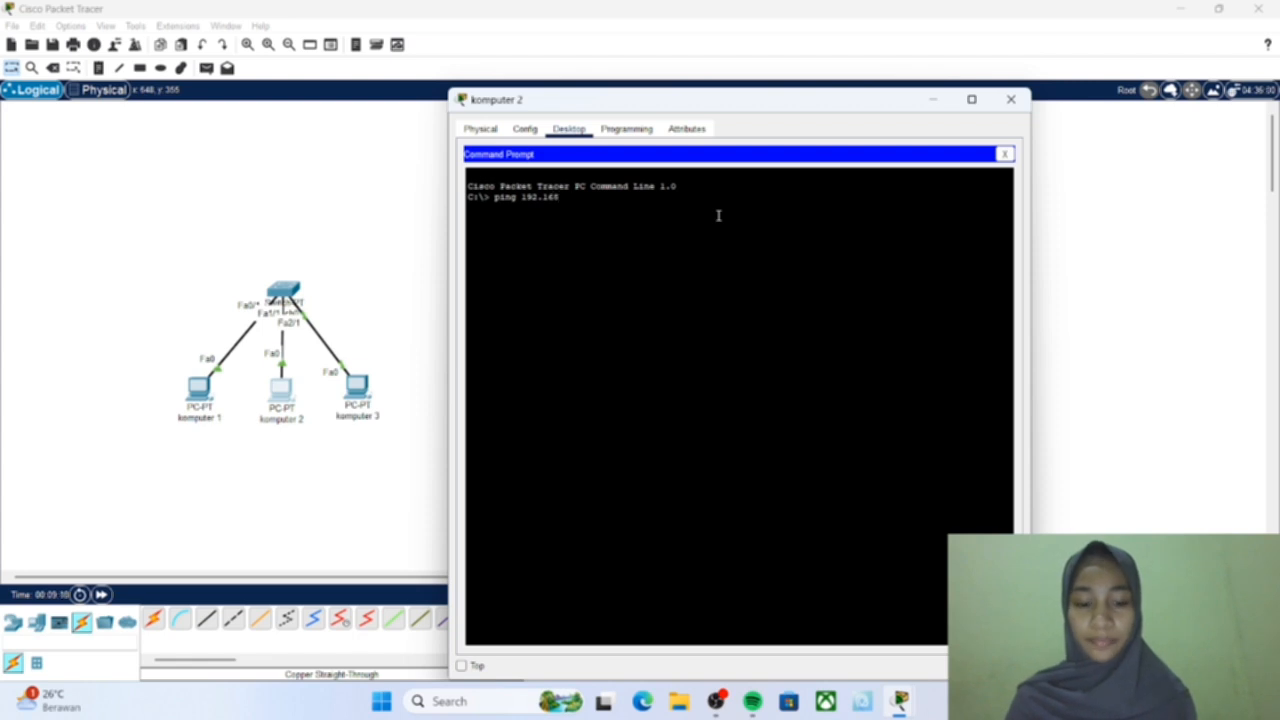
pyautogui.write('.0.')
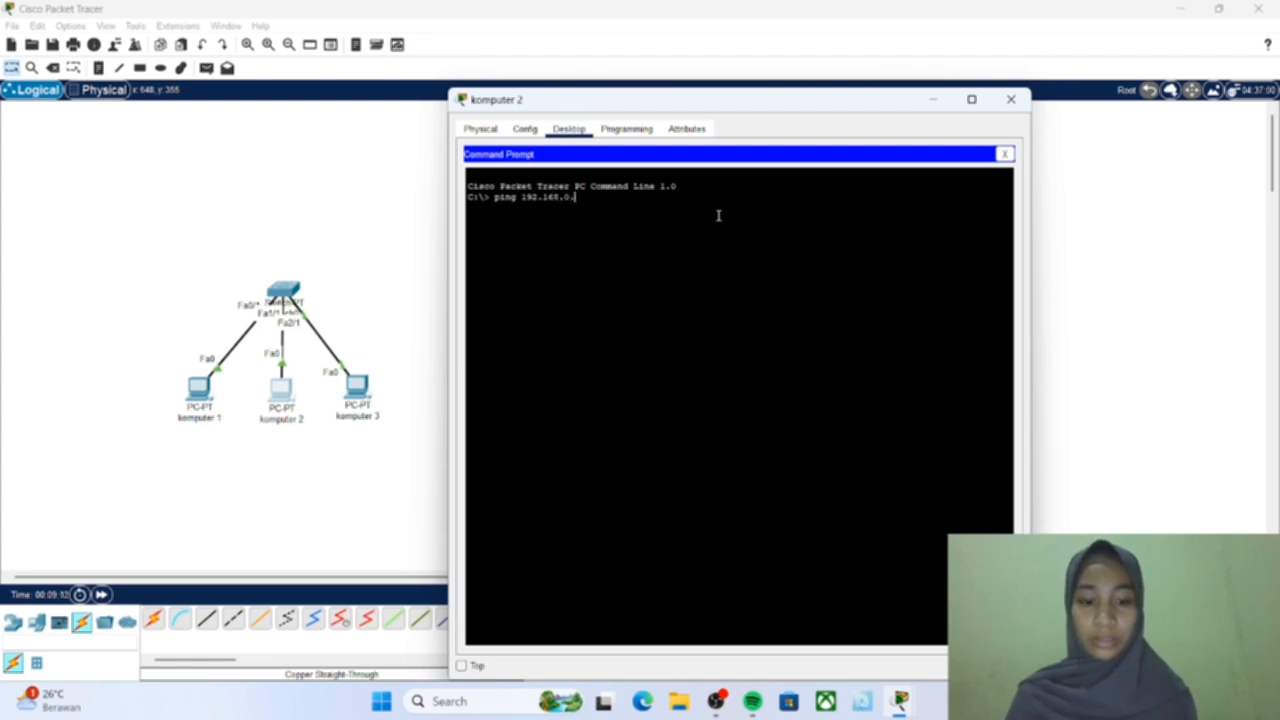
pyautogui.write('1')
pyautogui.press('Return')
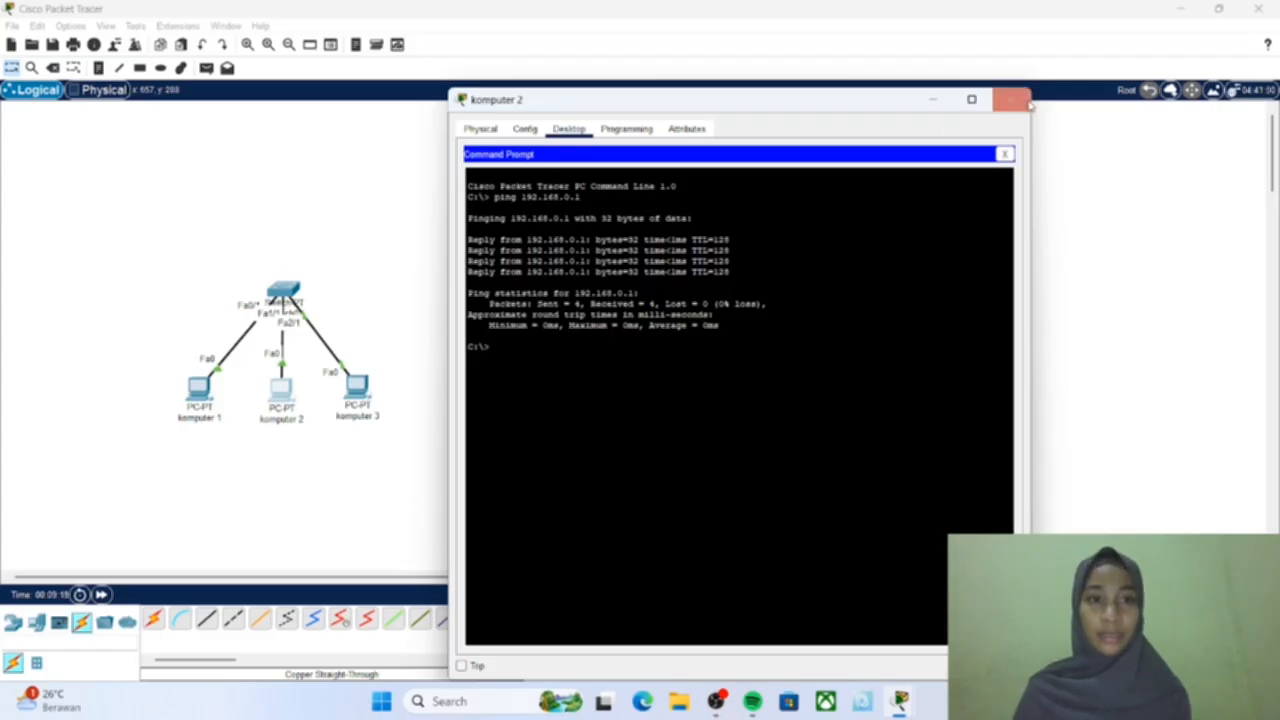
pyautogui.click(1012, 99)
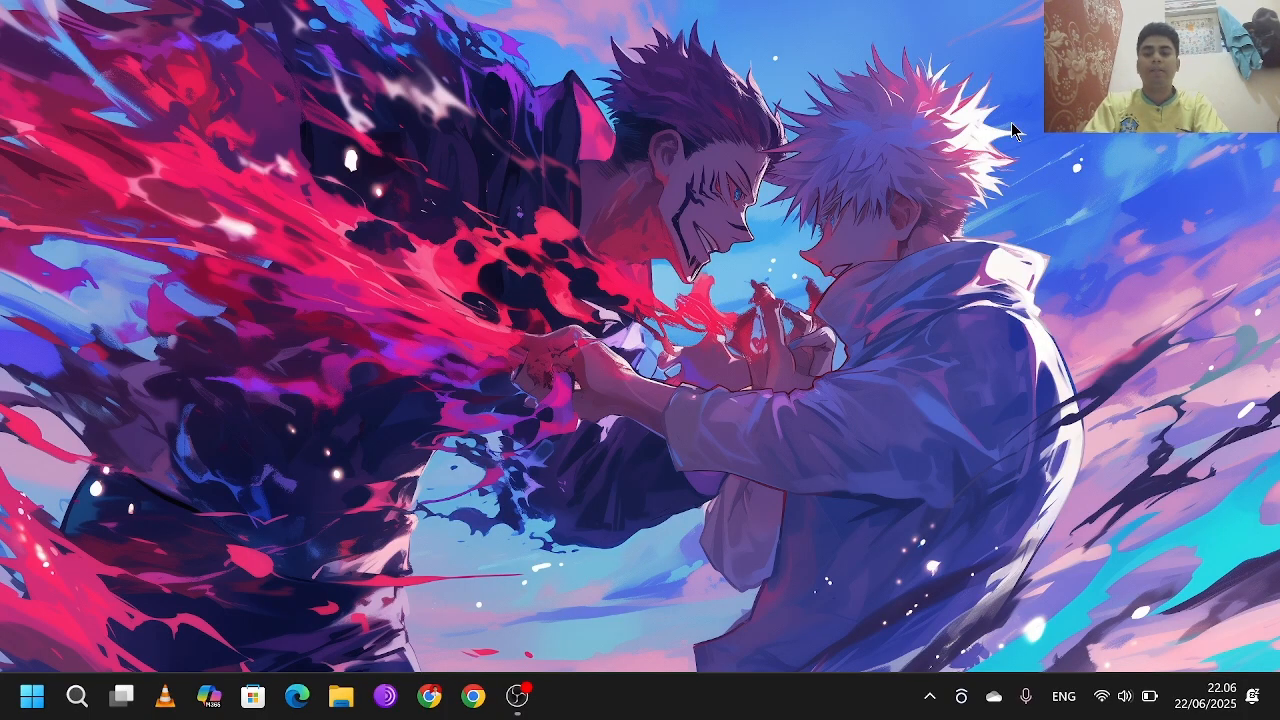
# Switch to Chrome, open the NetSim Online site and dismiss its Quick Start Guide.
pyautogui.click(430, 695)
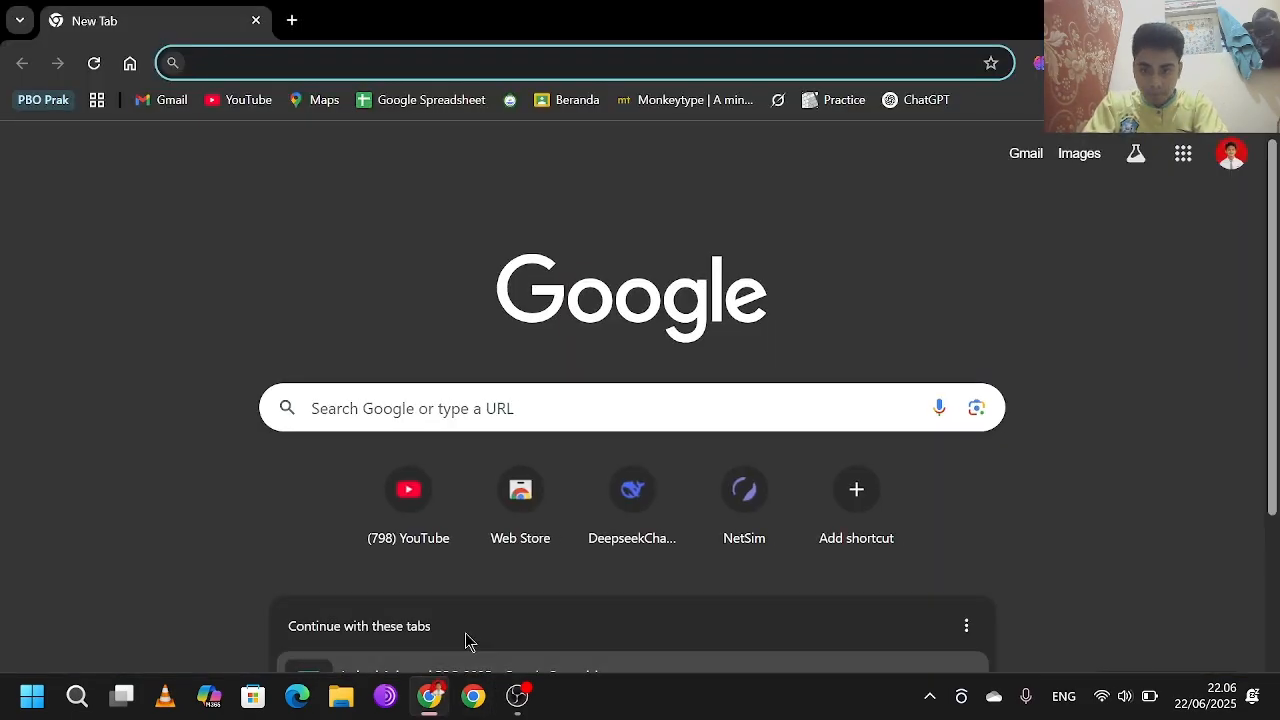
pyautogui.click(737, 494)
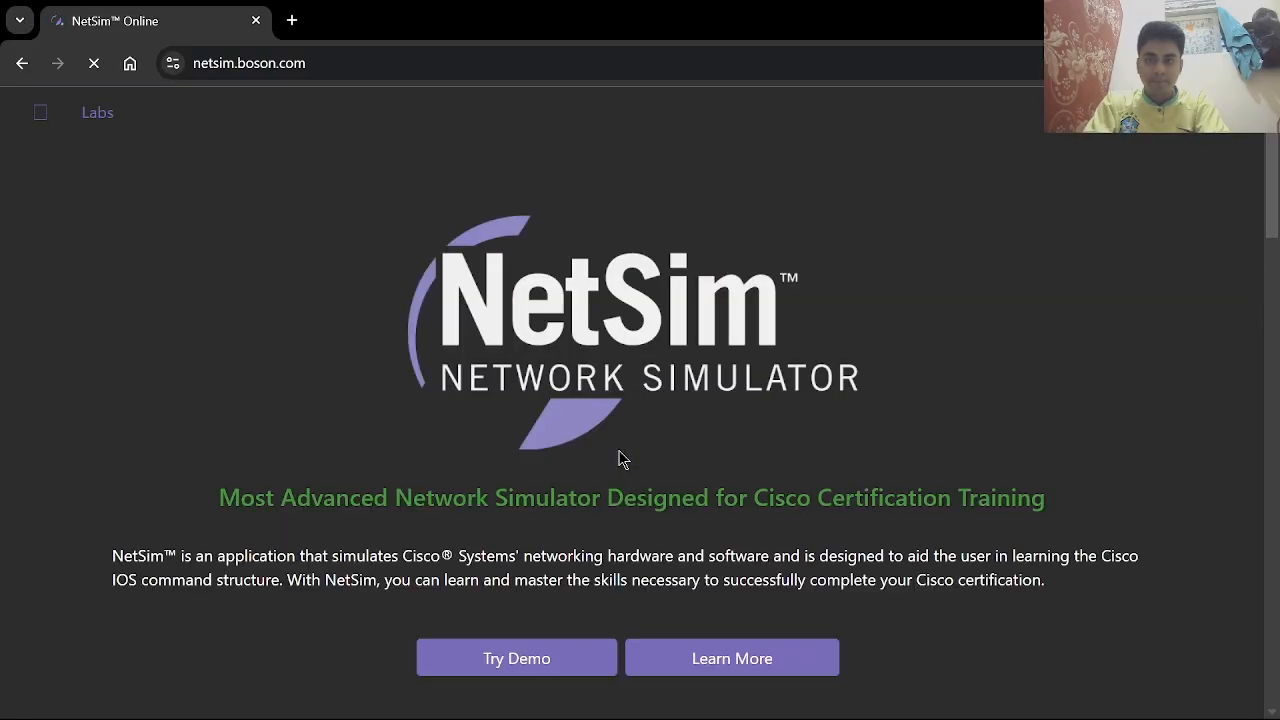
pyautogui.scroll(-1, 563, 510)
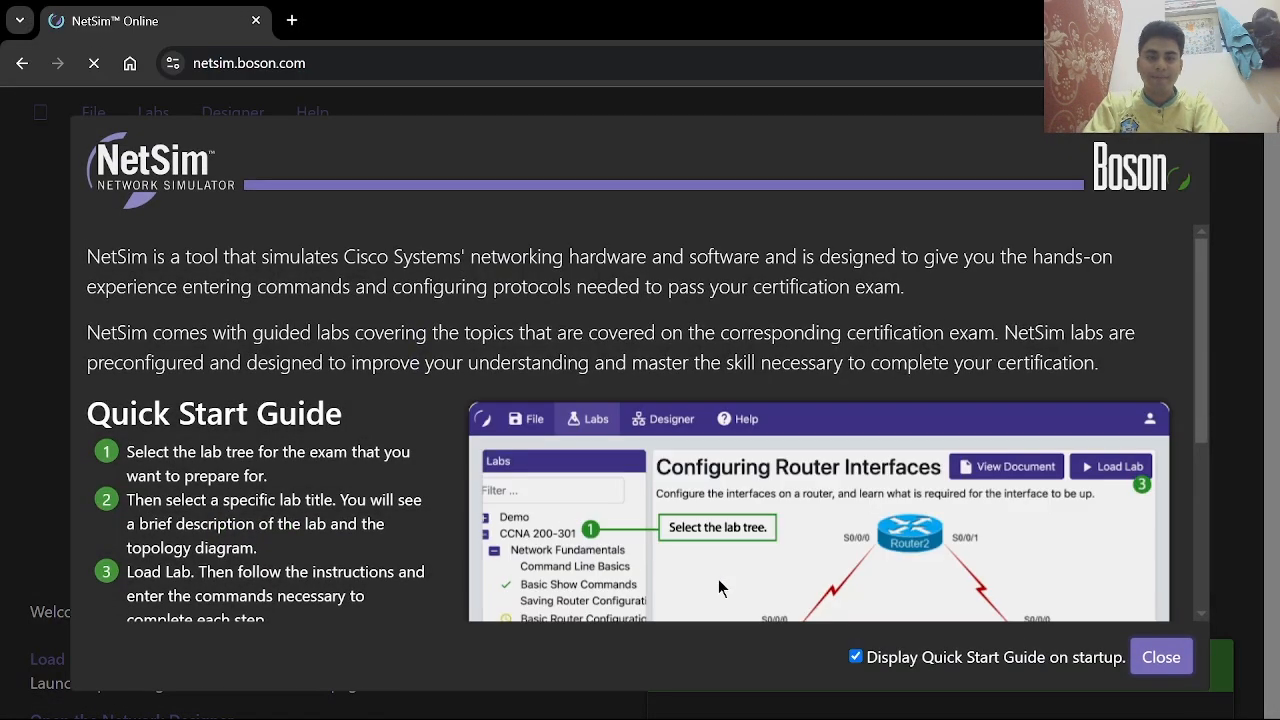
pyautogui.click(1164, 654)
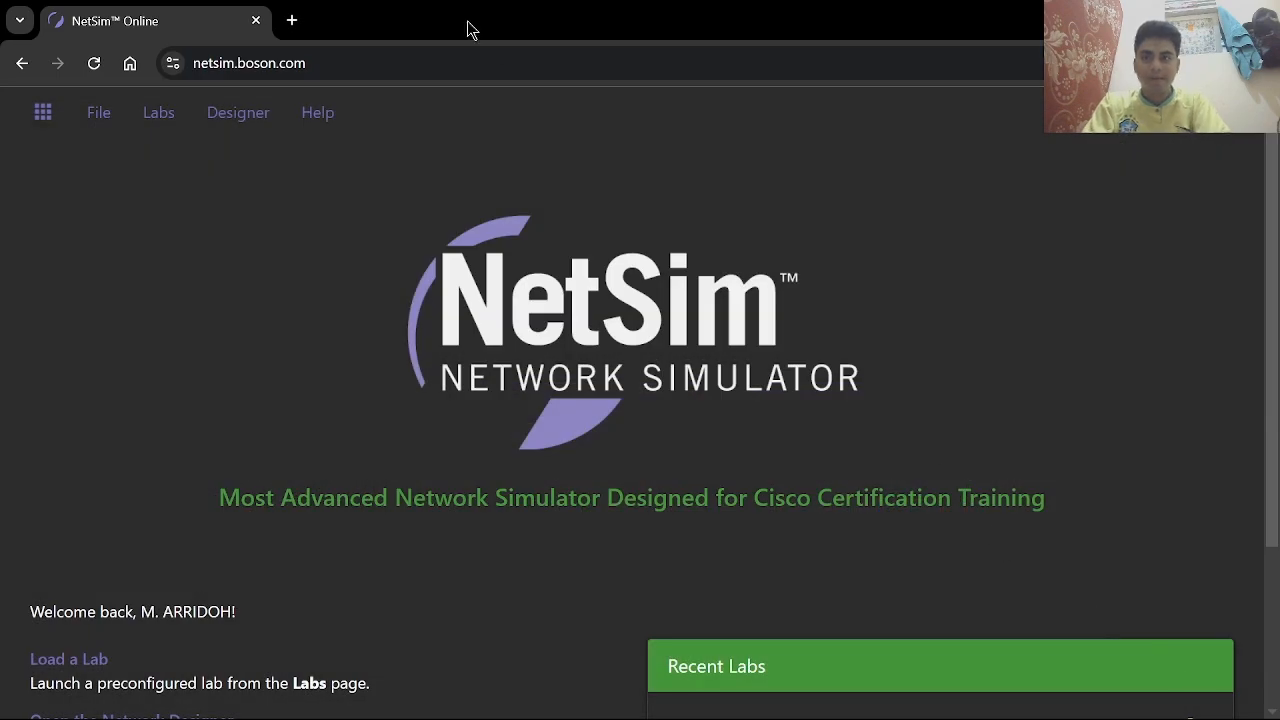
# Open the network Designer and create a new blank topology, discarding the existing one.
pyautogui.click(255, 129)
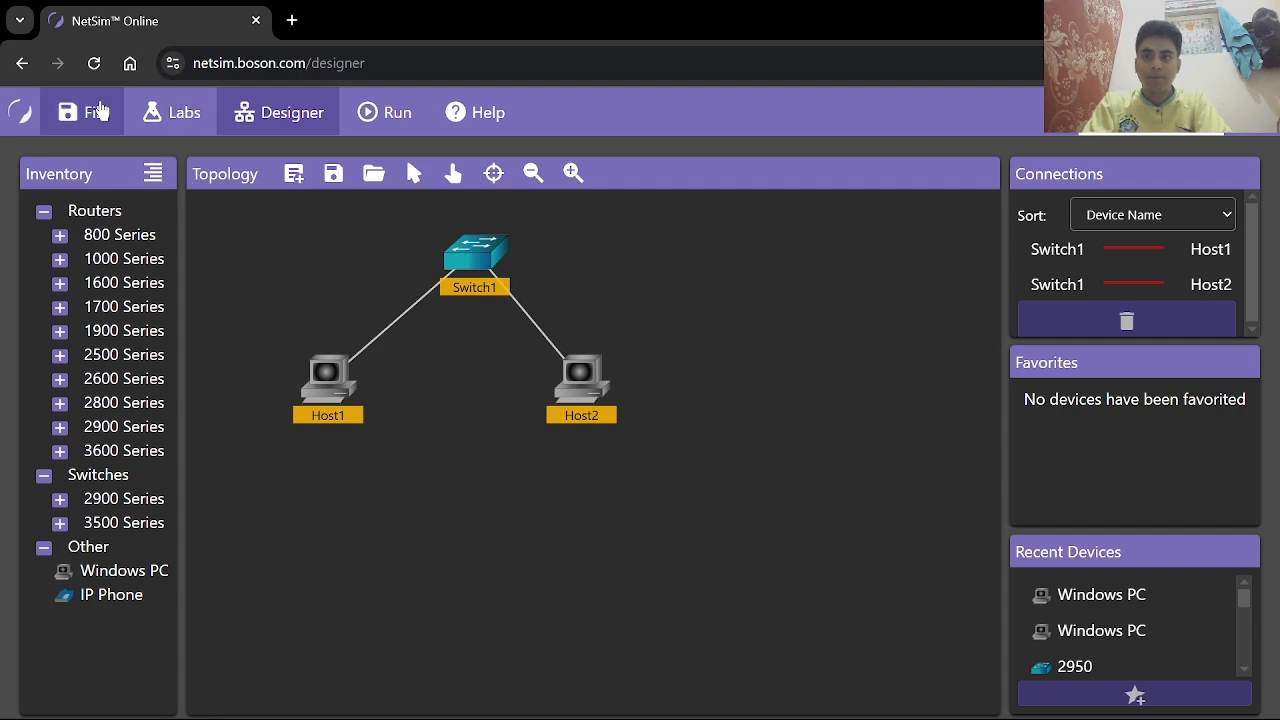
pyautogui.click(100, 112)
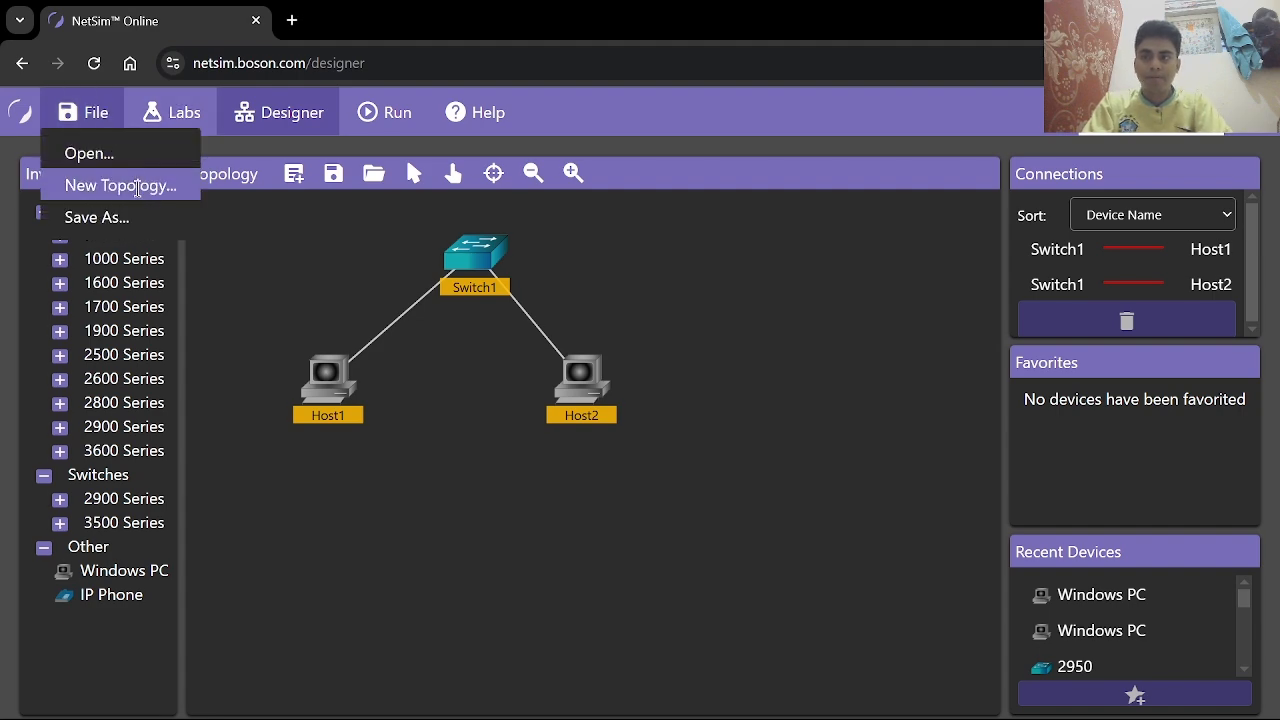
pyautogui.click(120, 186)
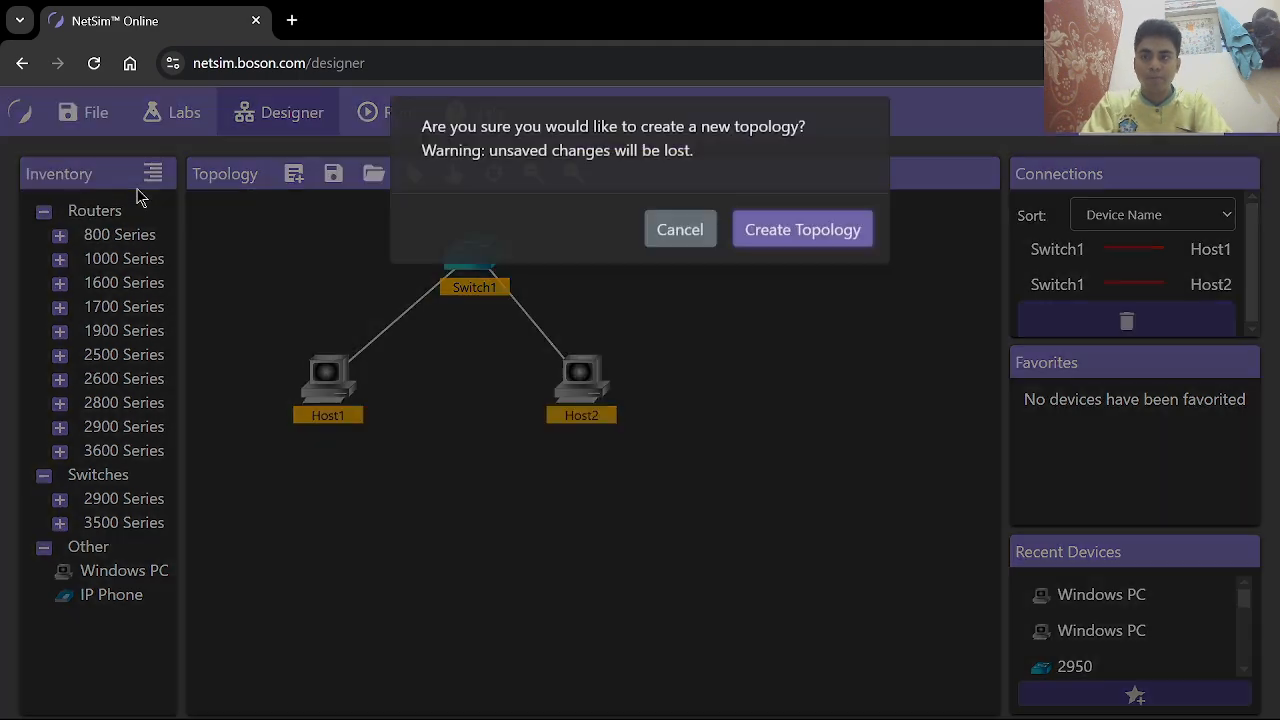
pyautogui.click(746, 255)
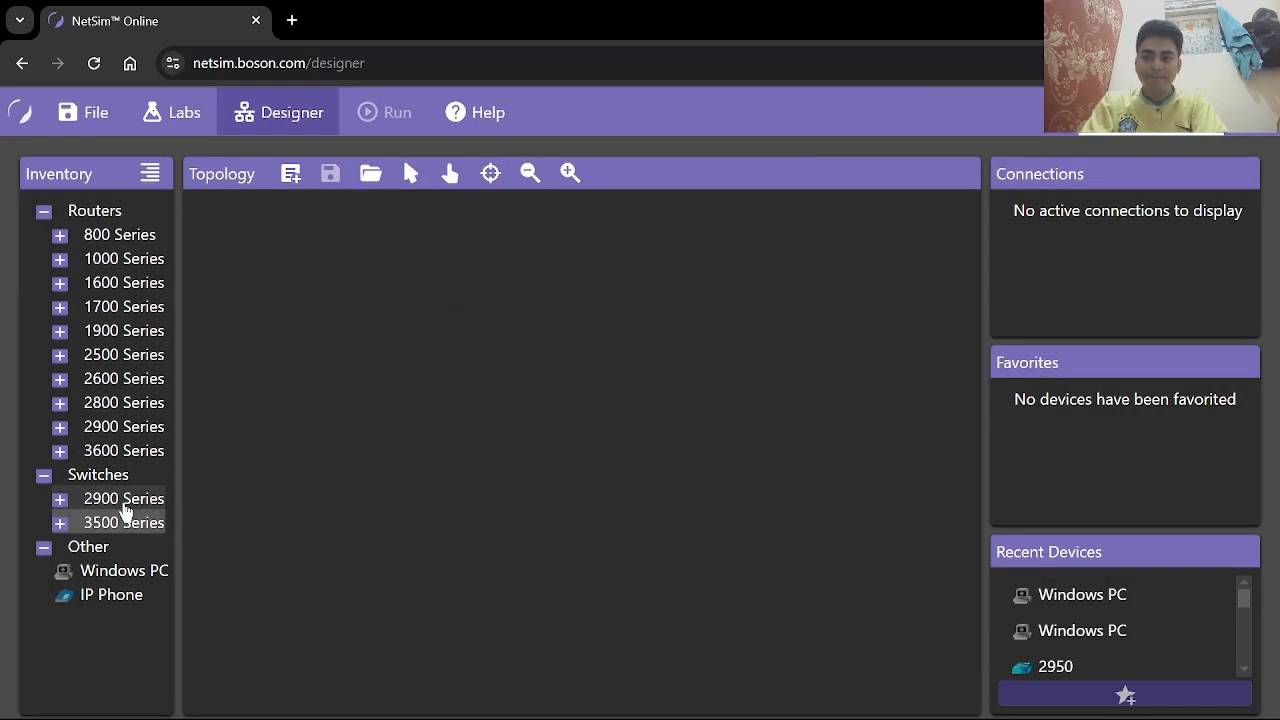
# Add a 2950 switch from the 2900 Series near the top centre of the topology with its default settings.
pyautogui.click(121, 500)
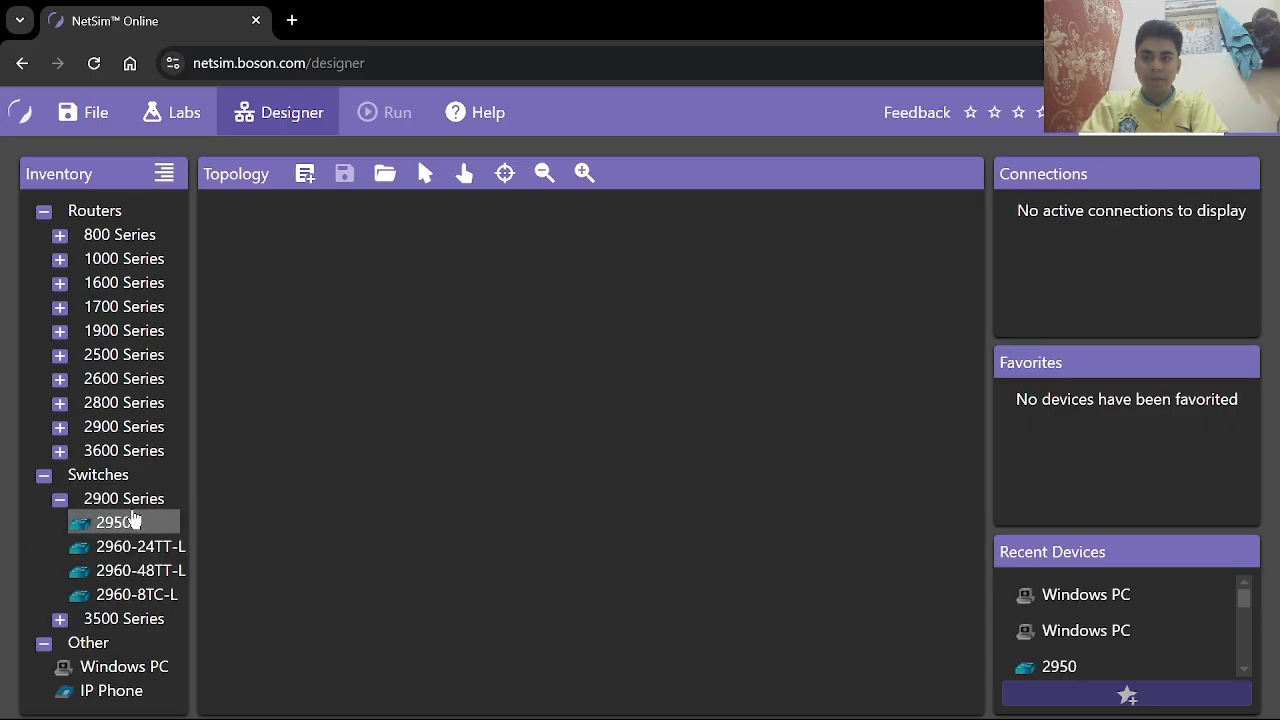
pyautogui.moveTo(145, 530); pyautogui.dragTo(484, 263)
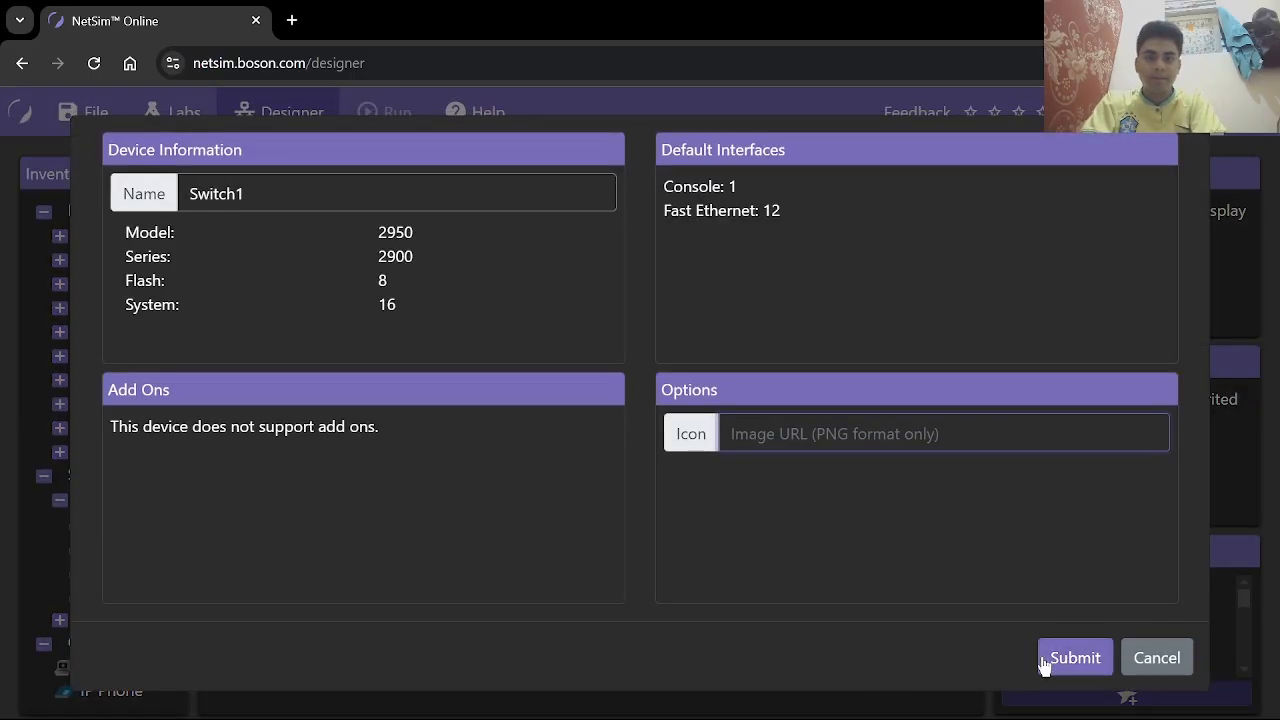
pyautogui.click(1074, 658)
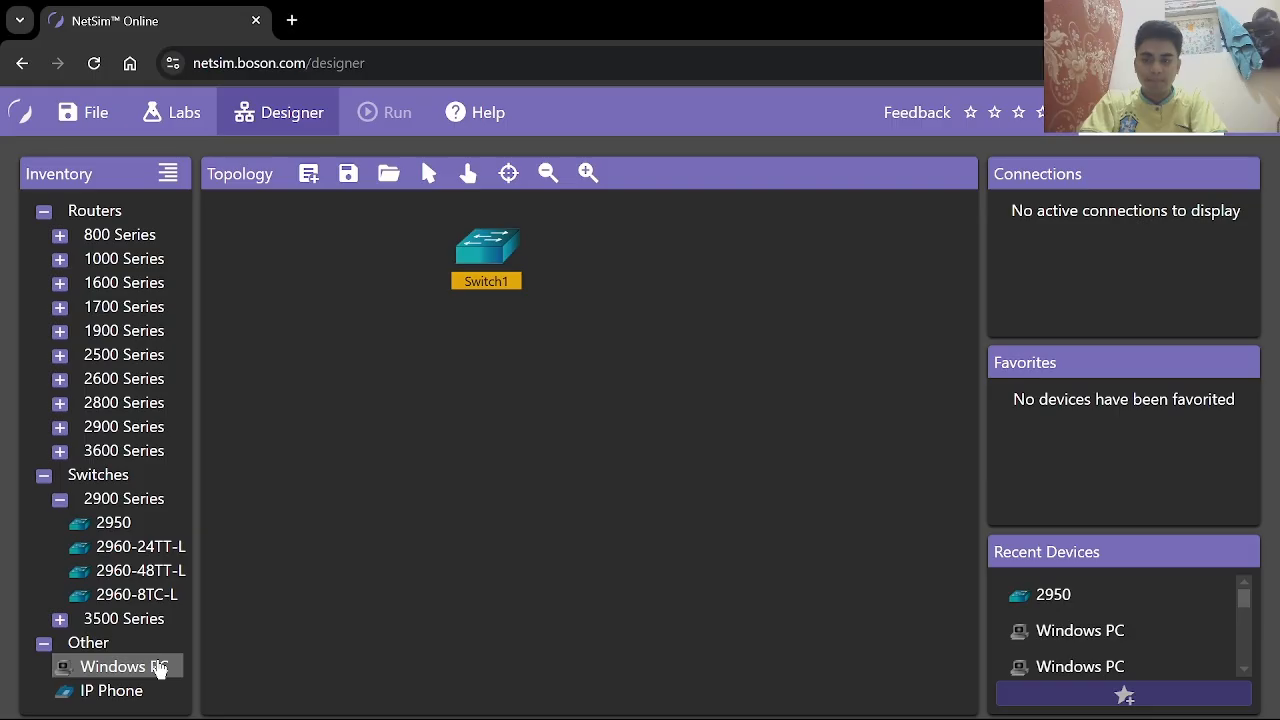
# Add two Windows PCs with default settings below the switch, one on each side, and level the second with the first.
pyautogui.moveTo(157, 666); pyautogui.dragTo(351, 389)
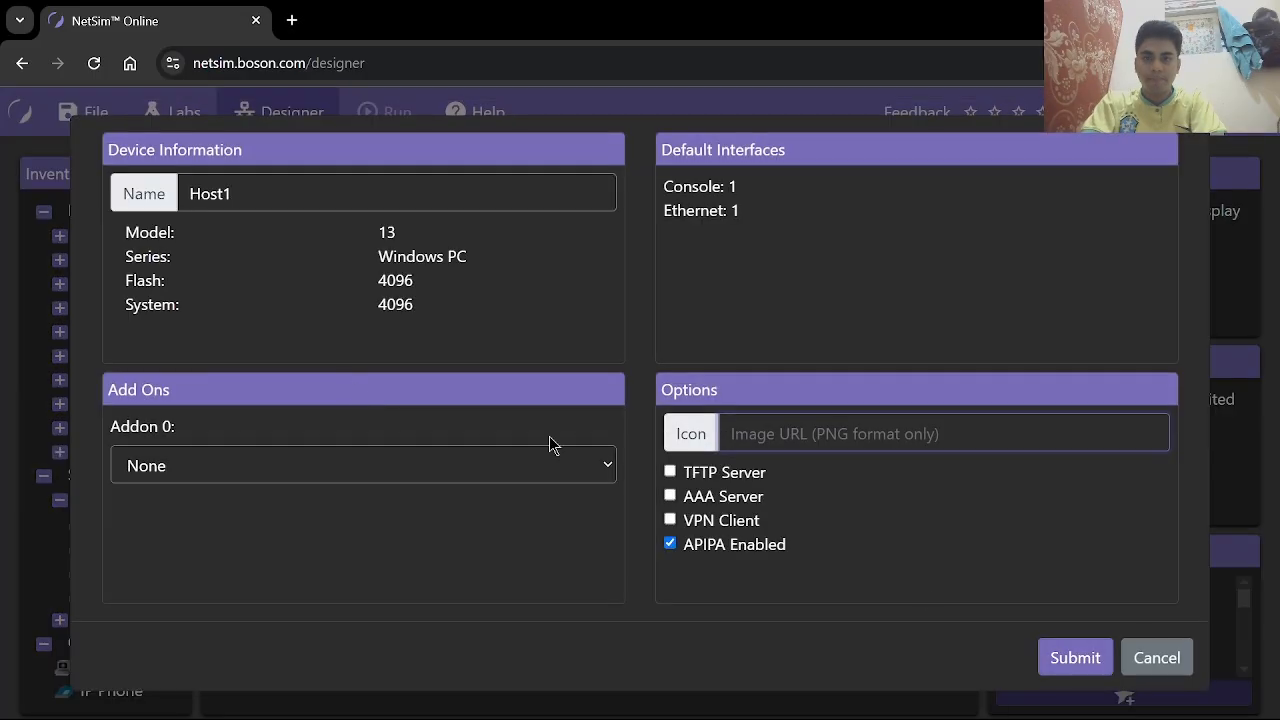
pyautogui.click(1085, 662)
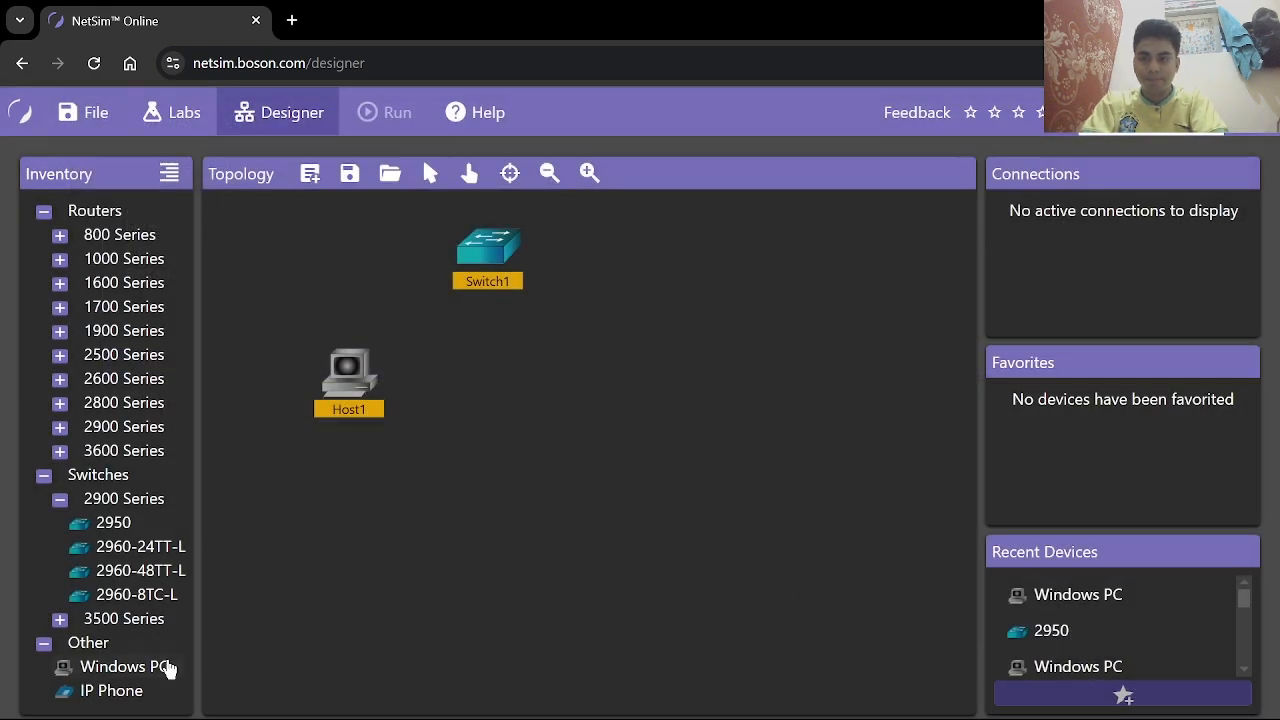
pyautogui.click(165, 670)
pyautogui.moveTo(165, 670); pyautogui.dragTo(592, 364)
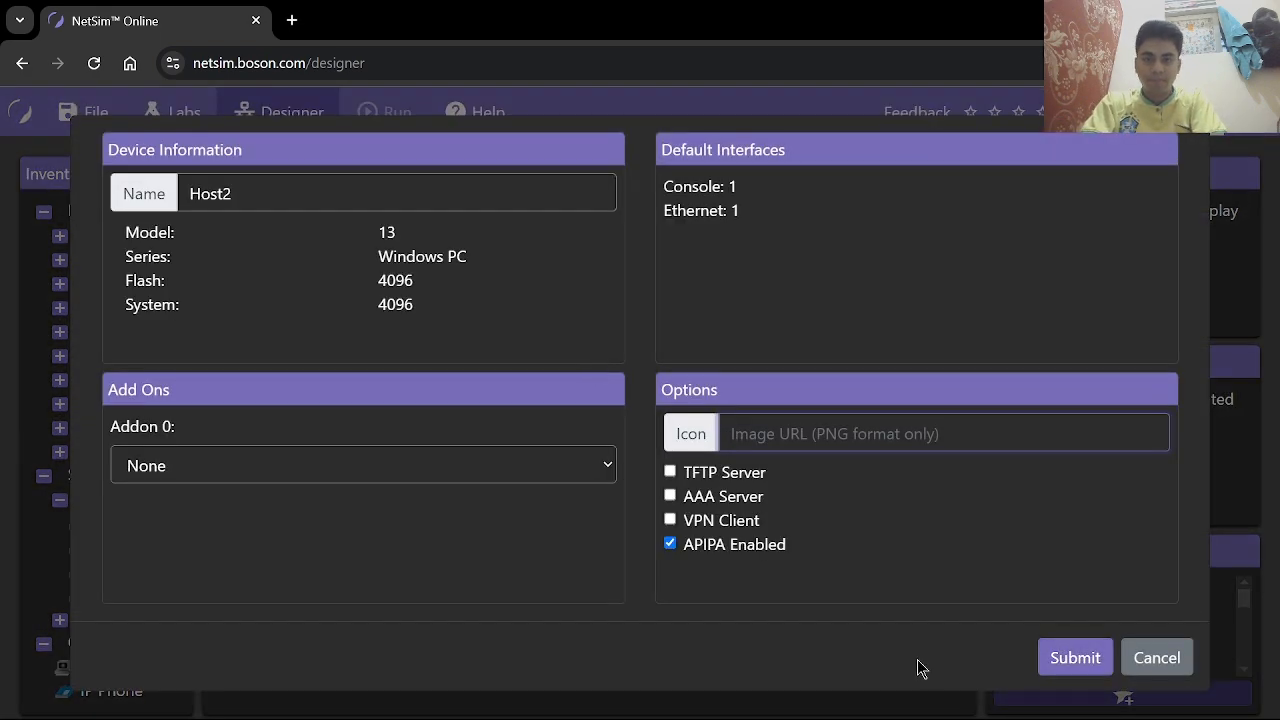
pyautogui.click(1090, 665)
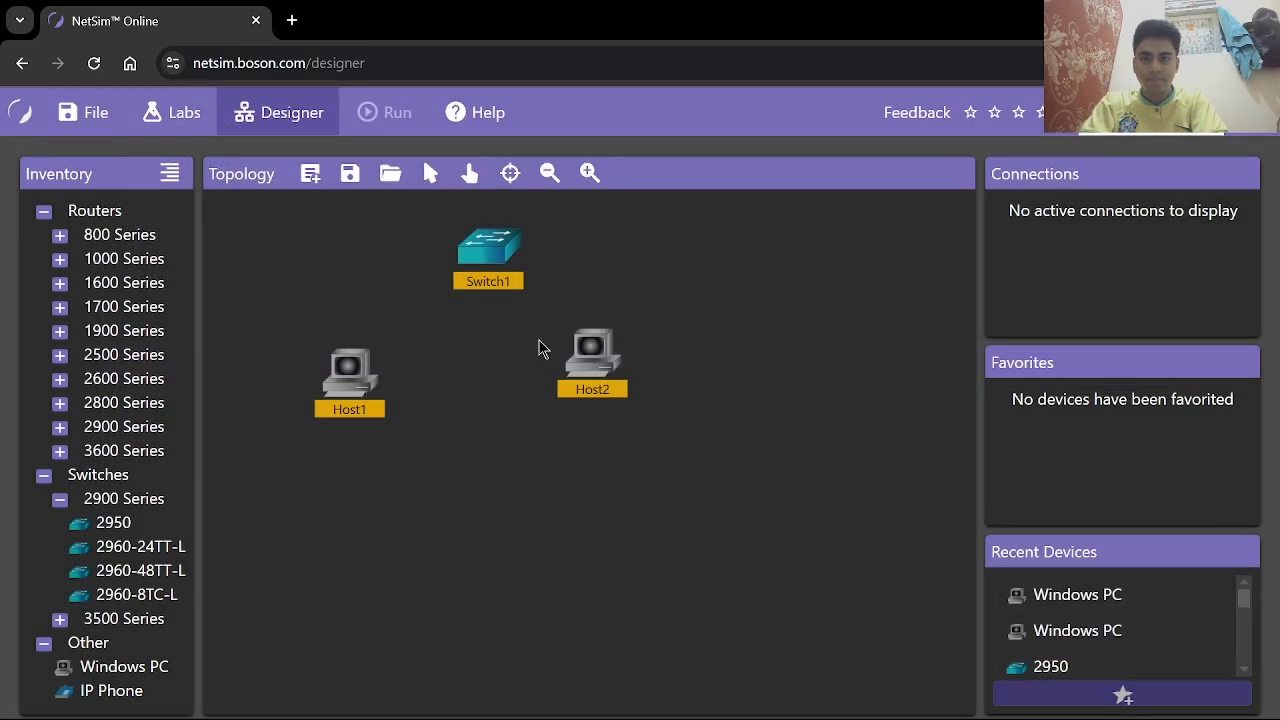
pyautogui.moveTo(598, 362); pyautogui.dragTo(600, 377)
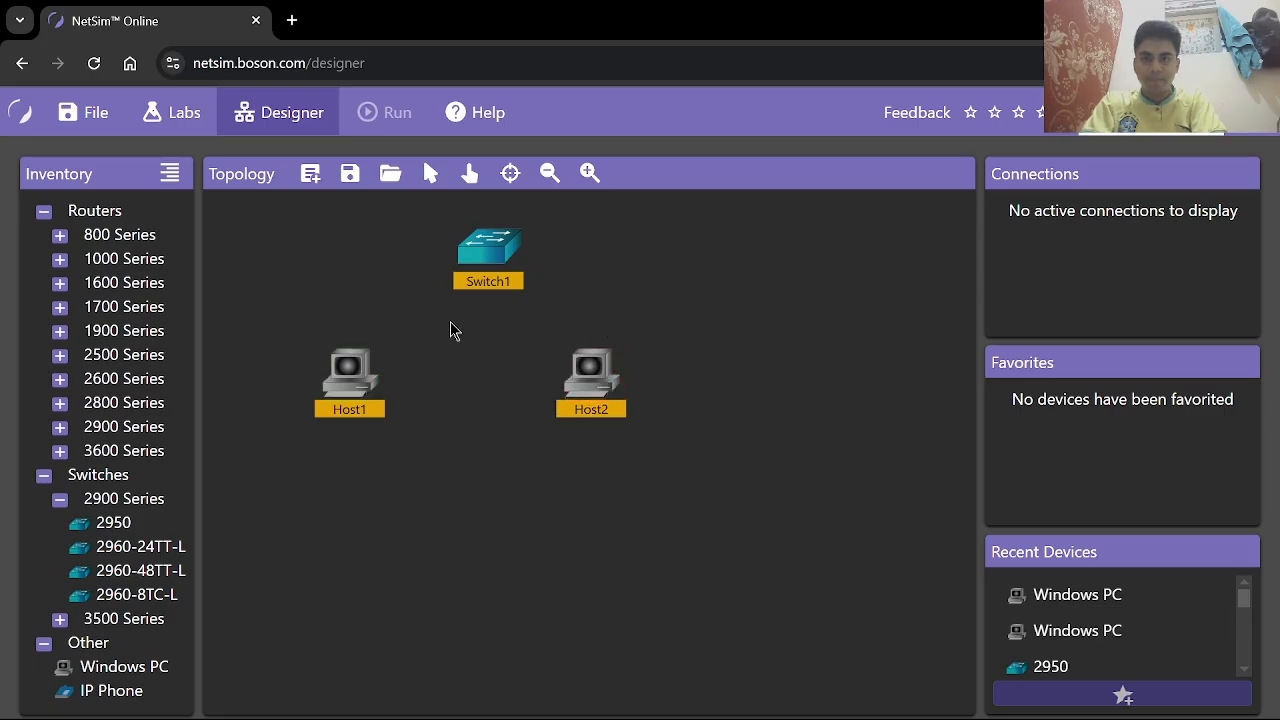
# Connect Switch1's FastEthernet0/0 interface to Host1.
pyautogui.click(510, 173)
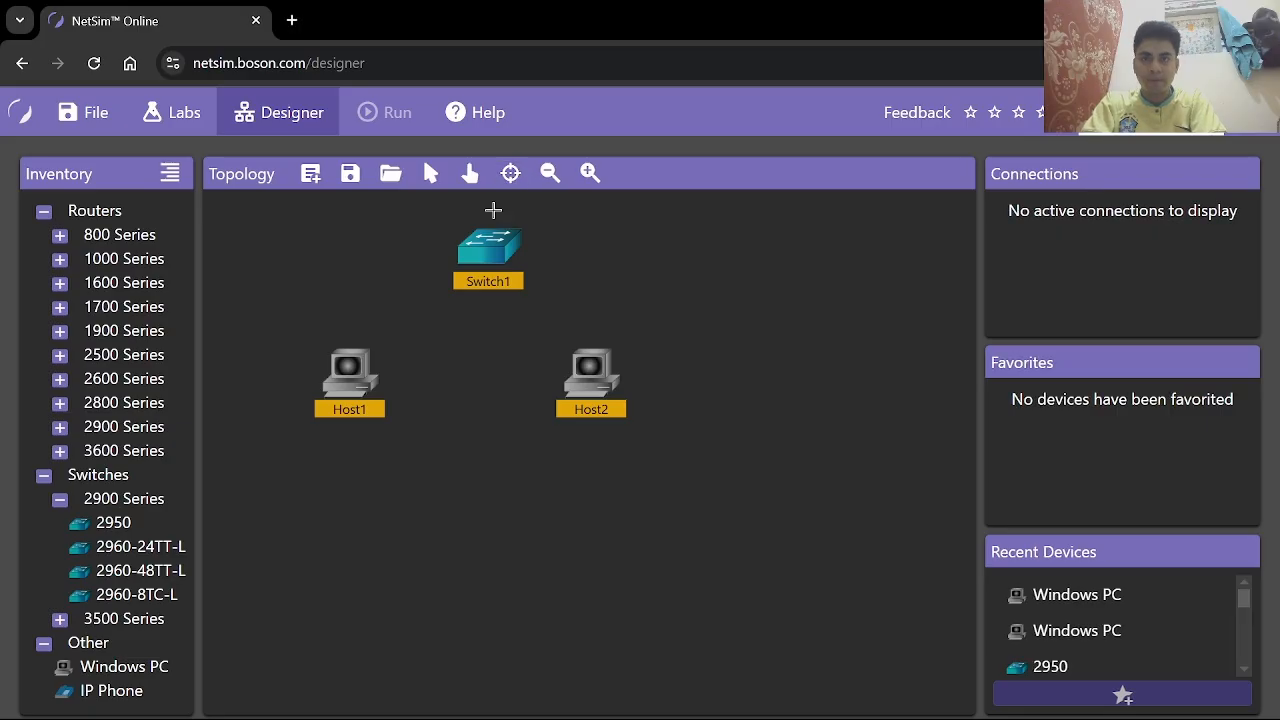
pyautogui.click(480, 258)
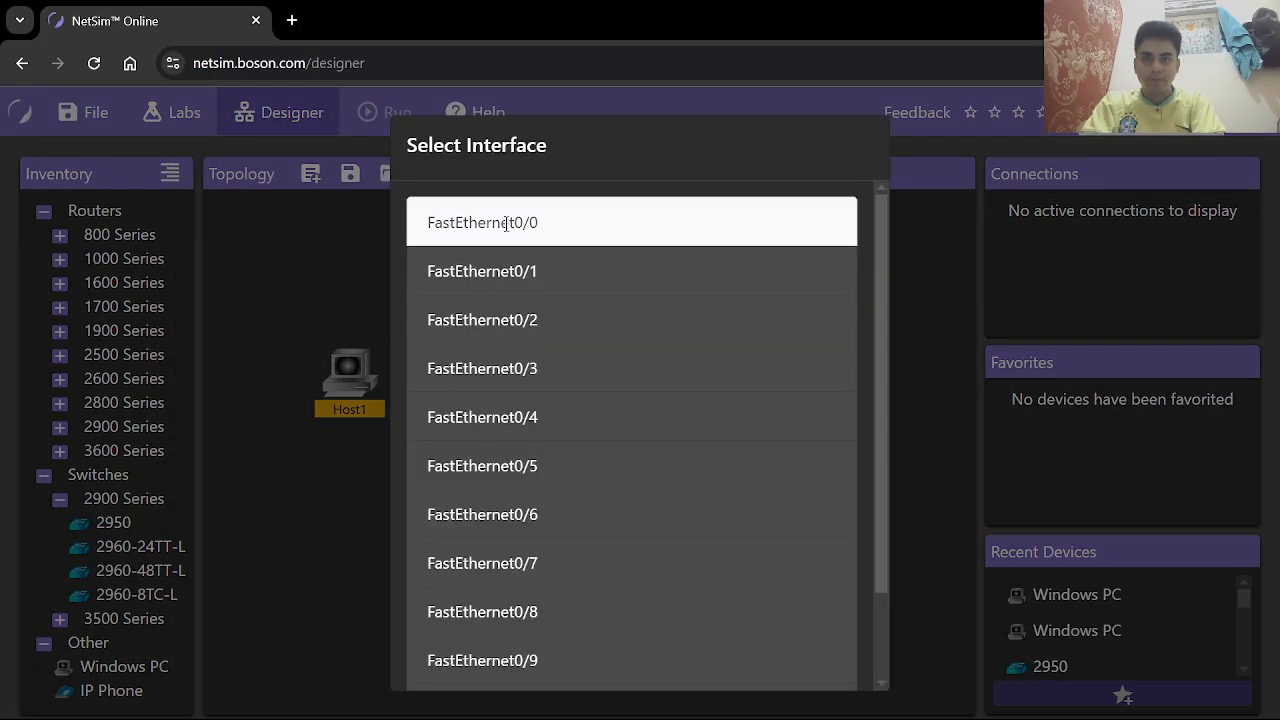
pyautogui.click(506, 222)
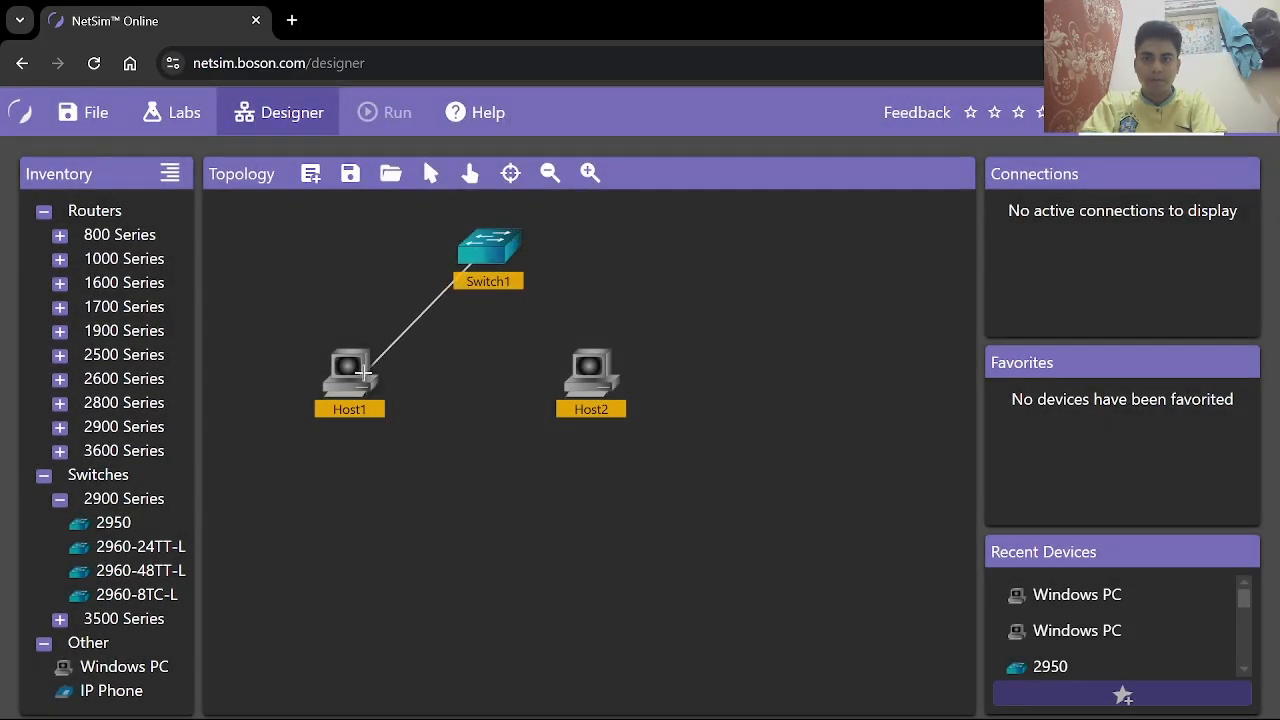
pyautogui.click(358, 382)
pyautogui.click(460, 420)
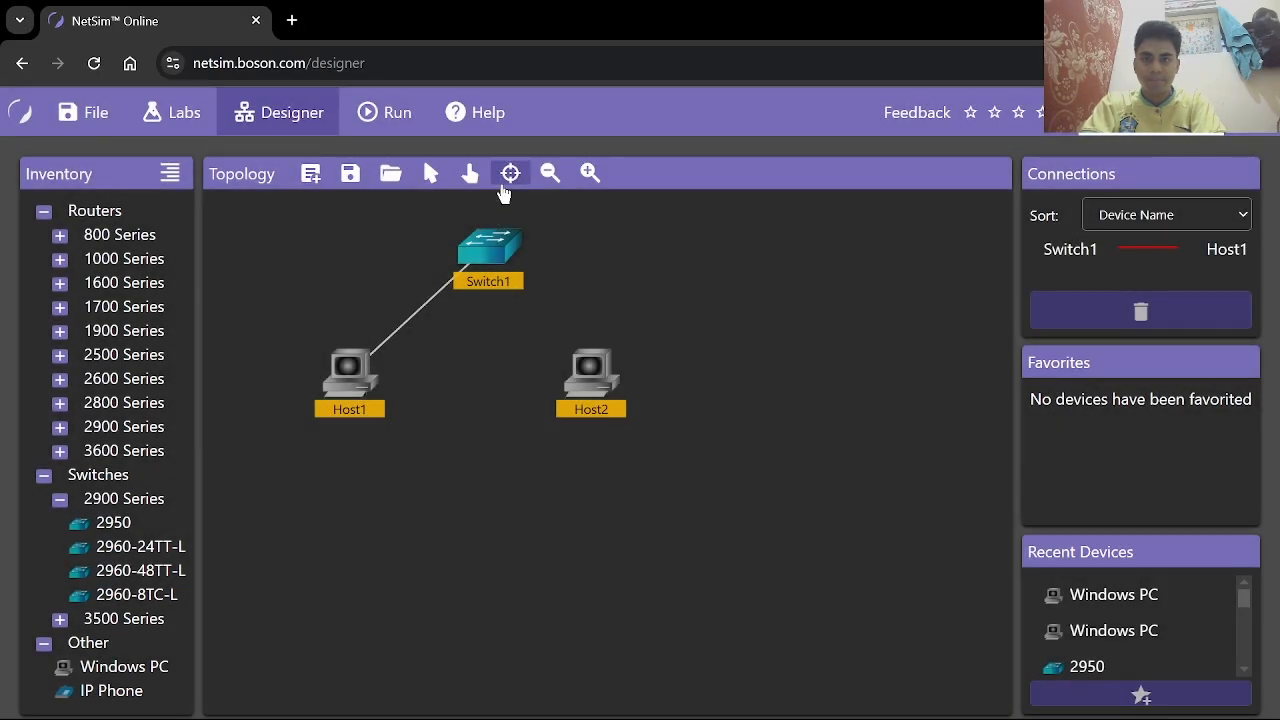
# Connect Switch1's FastEthernet0/1 interface to Host2 and return to the selection tool.
pyautogui.click(504, 257)
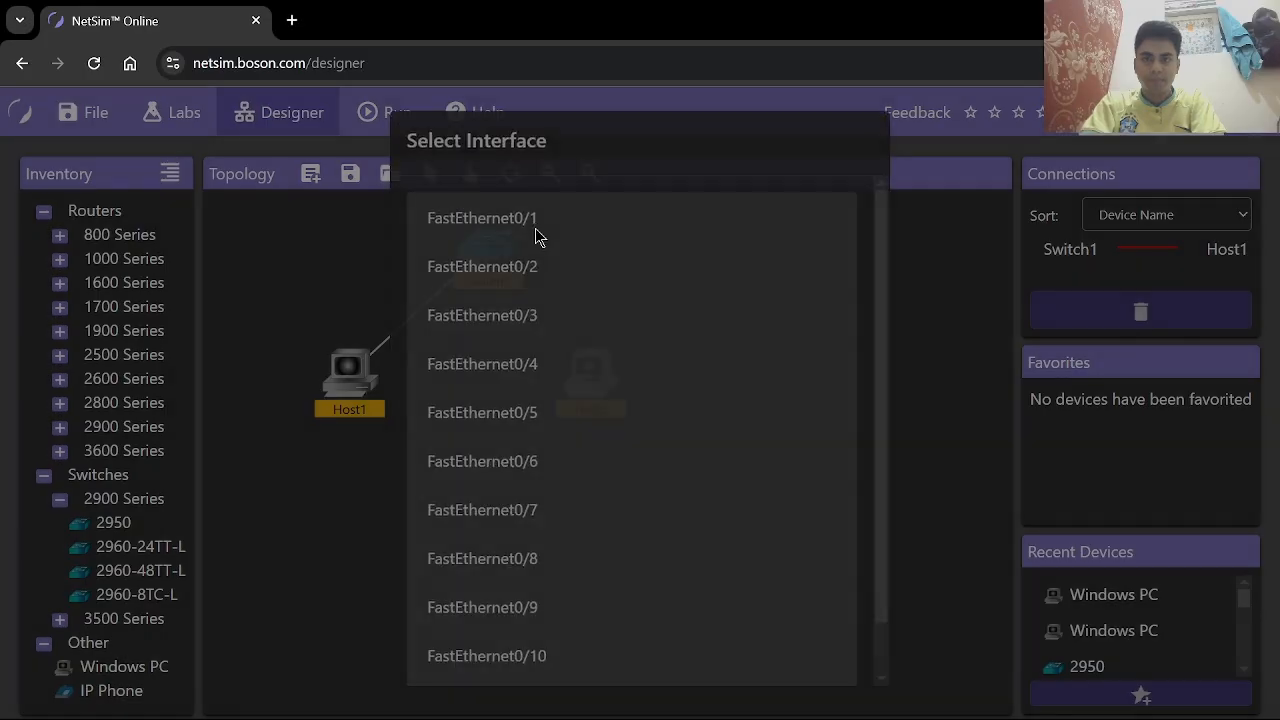
pyautogui.click(535, 229)
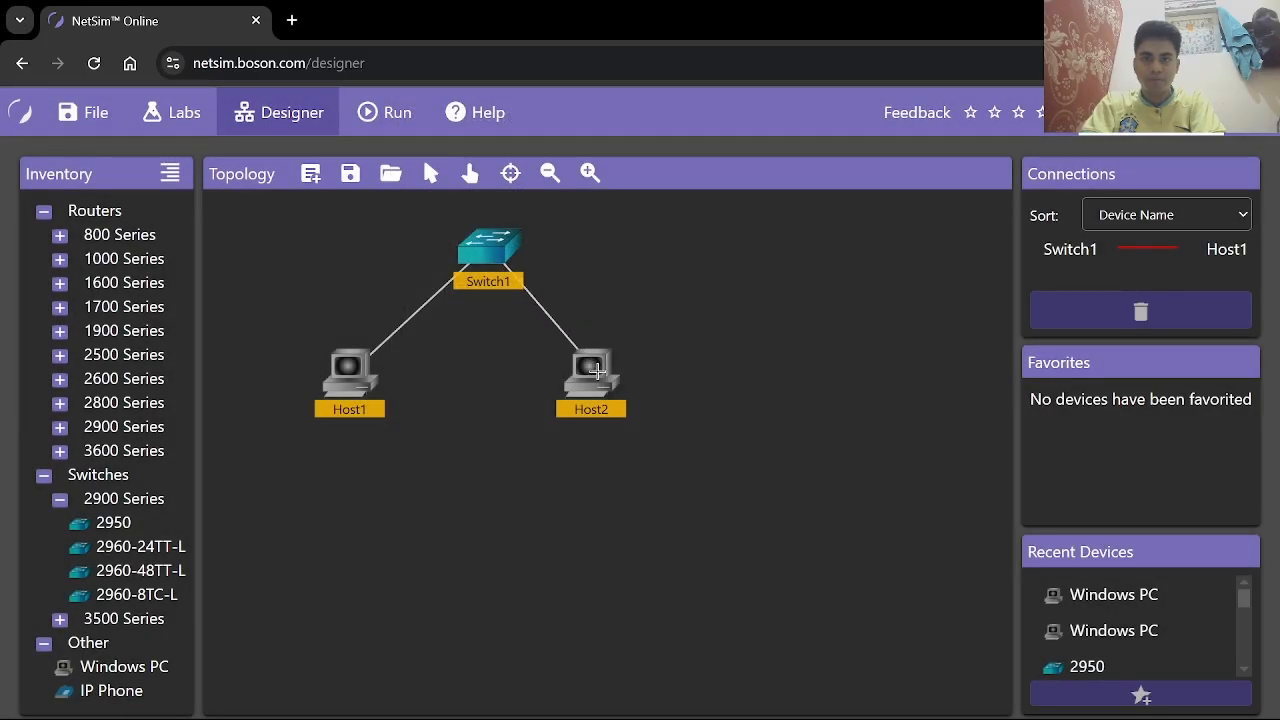
pyautogui.click(591, 370)
pyautogui.click(617, 434)
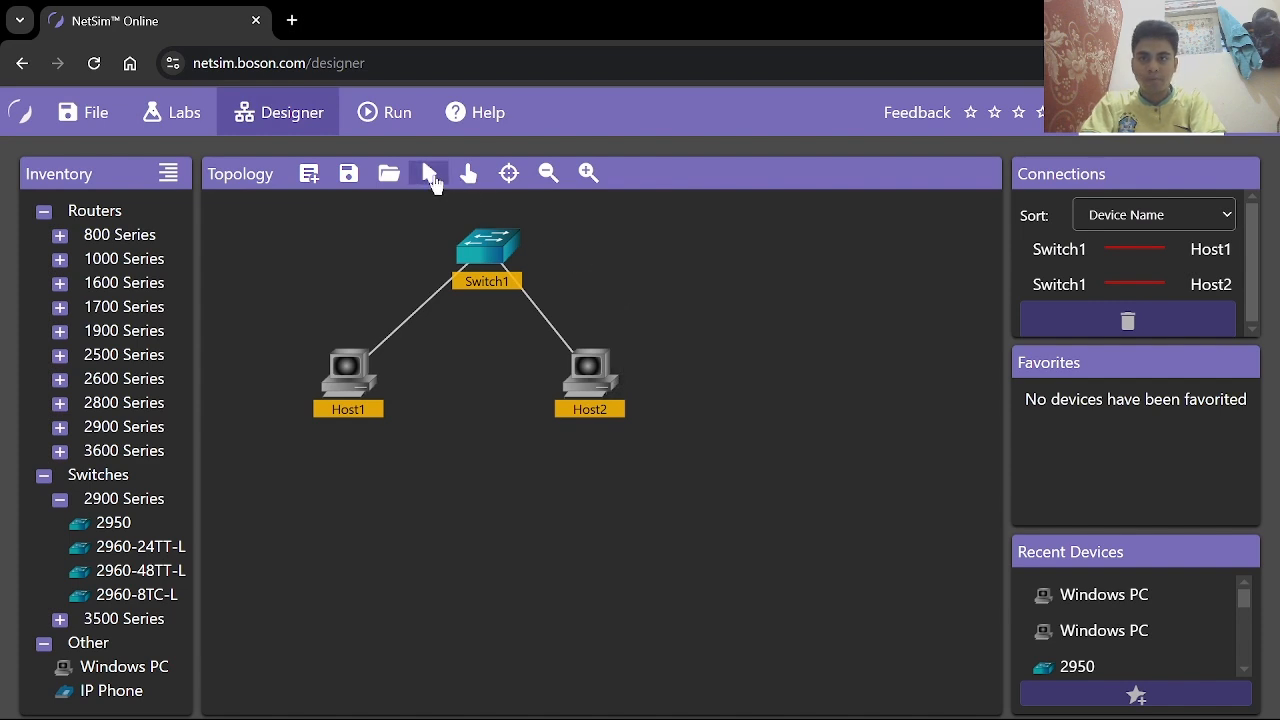
pyautogui.click(433, 179)
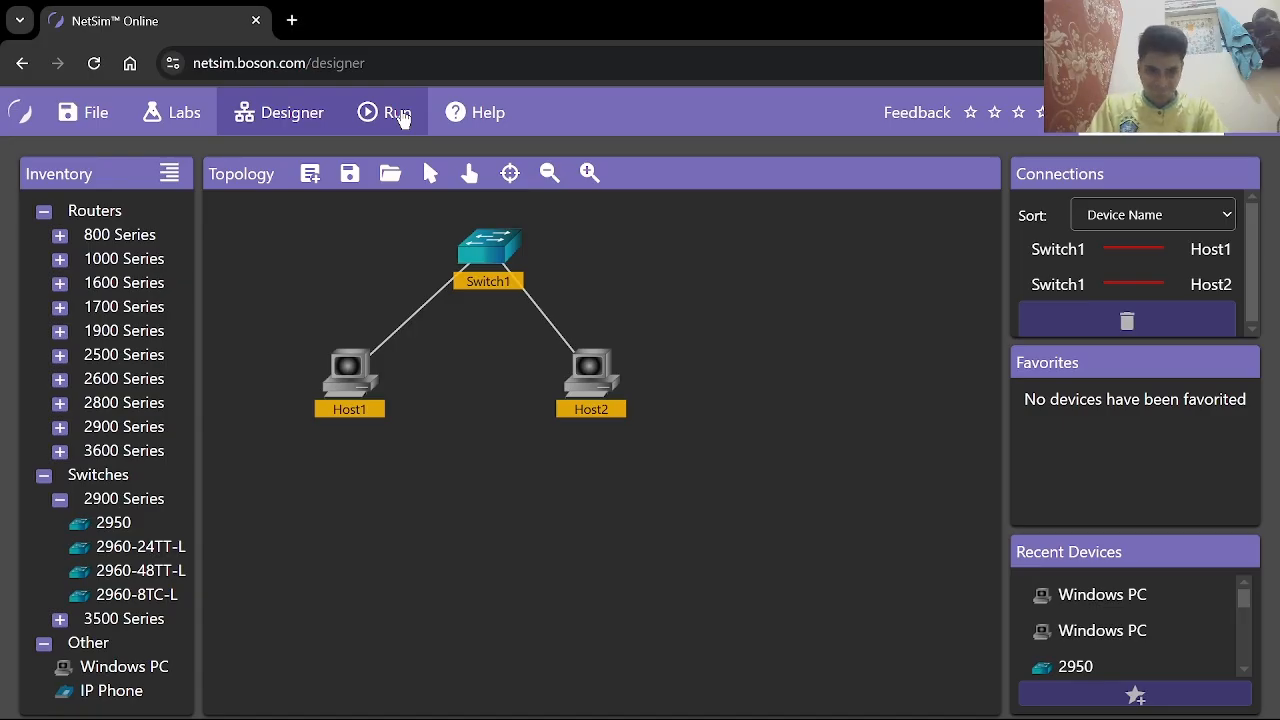
# Run the topology as a lab, continue once it has loaded, and open Host1's console.
pyautogui.click(400, 116)
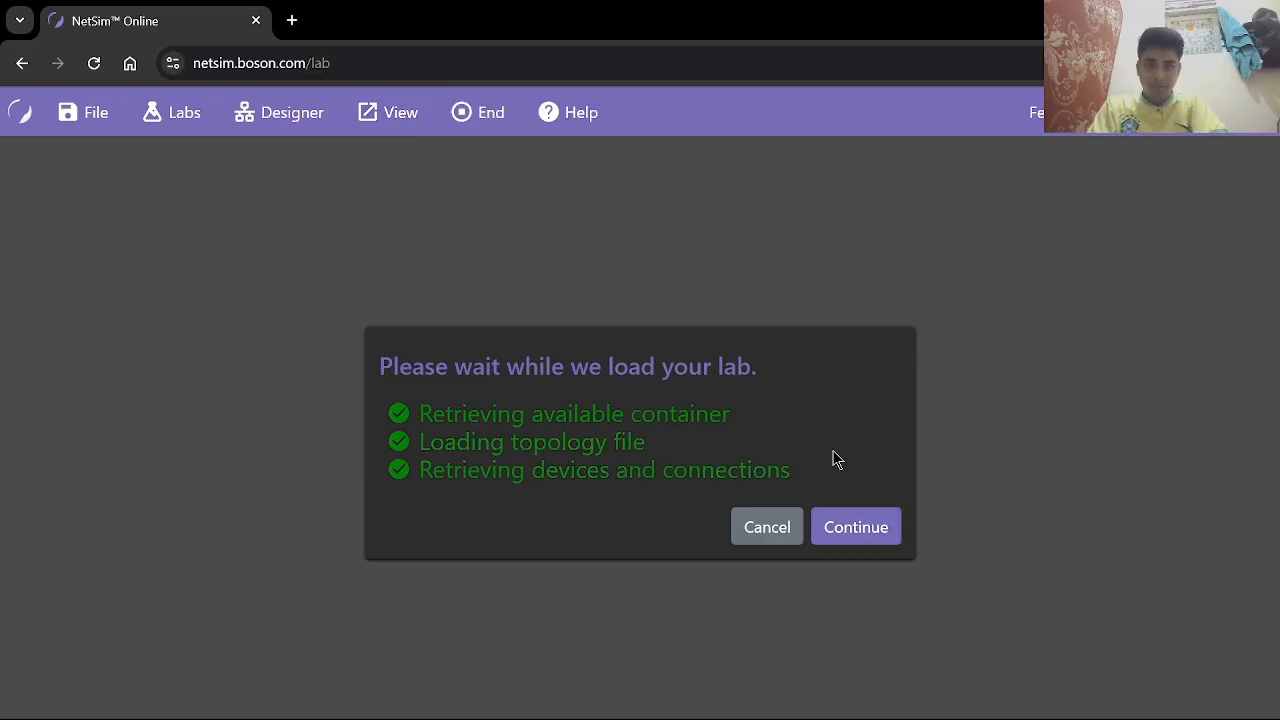
pyautogui.click(840, 550)
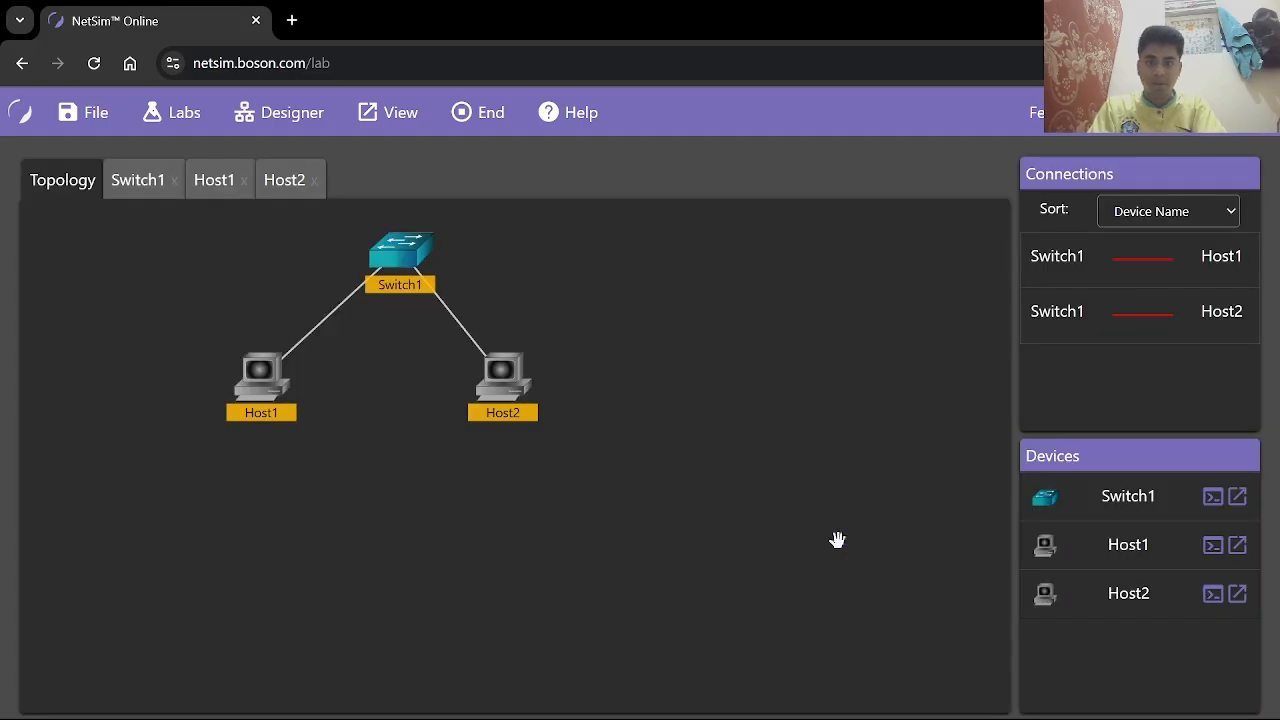
pyautogui.click(227, 200)
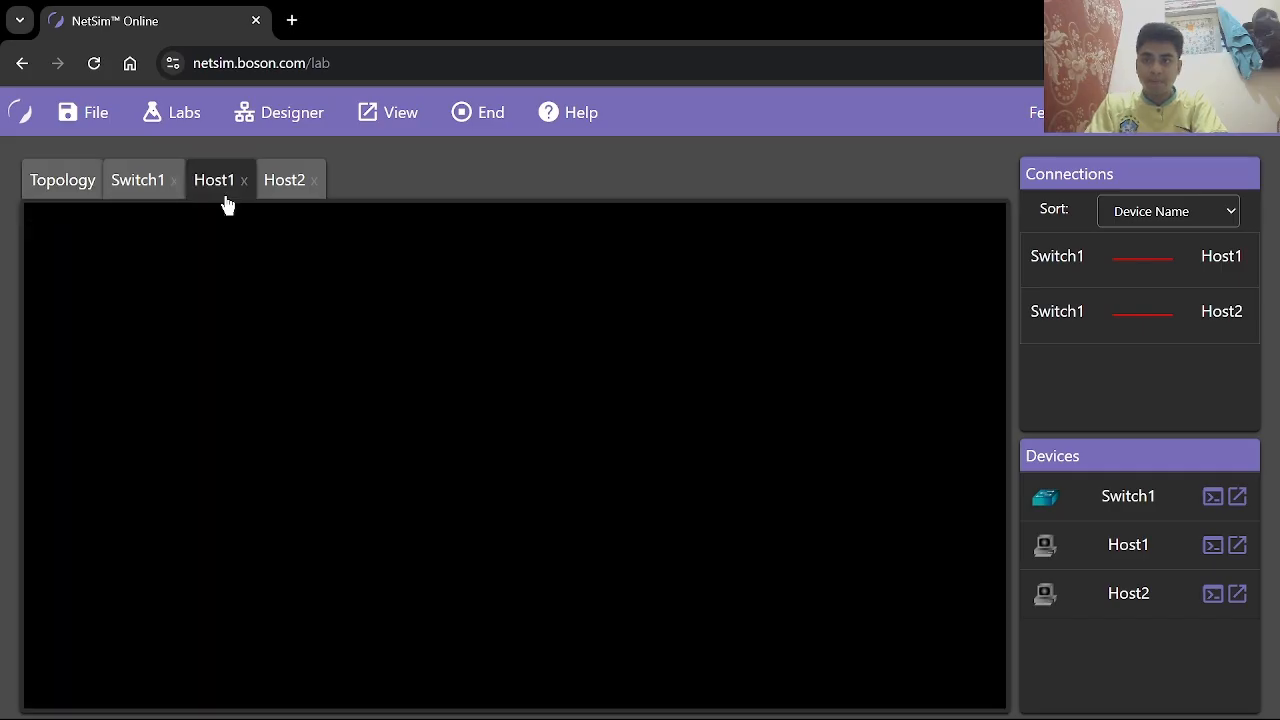
pyautogui.click(269, 196)
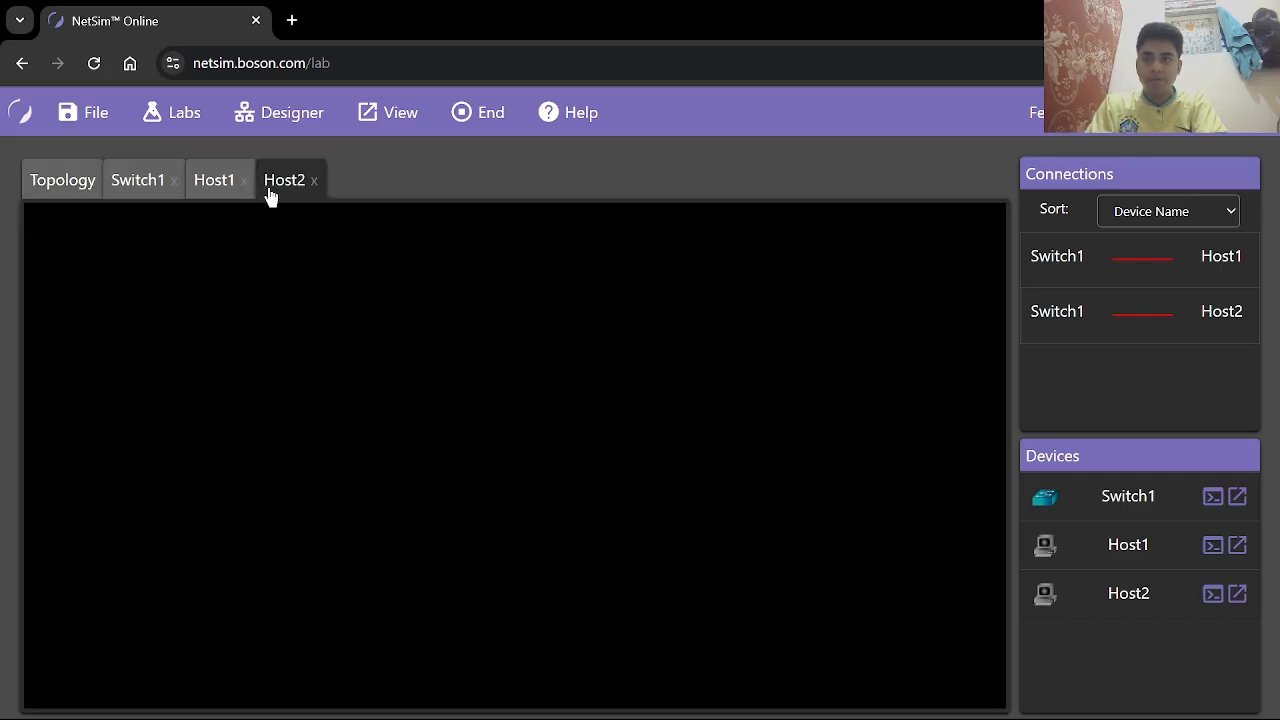
pyautogui.click(221, 193)
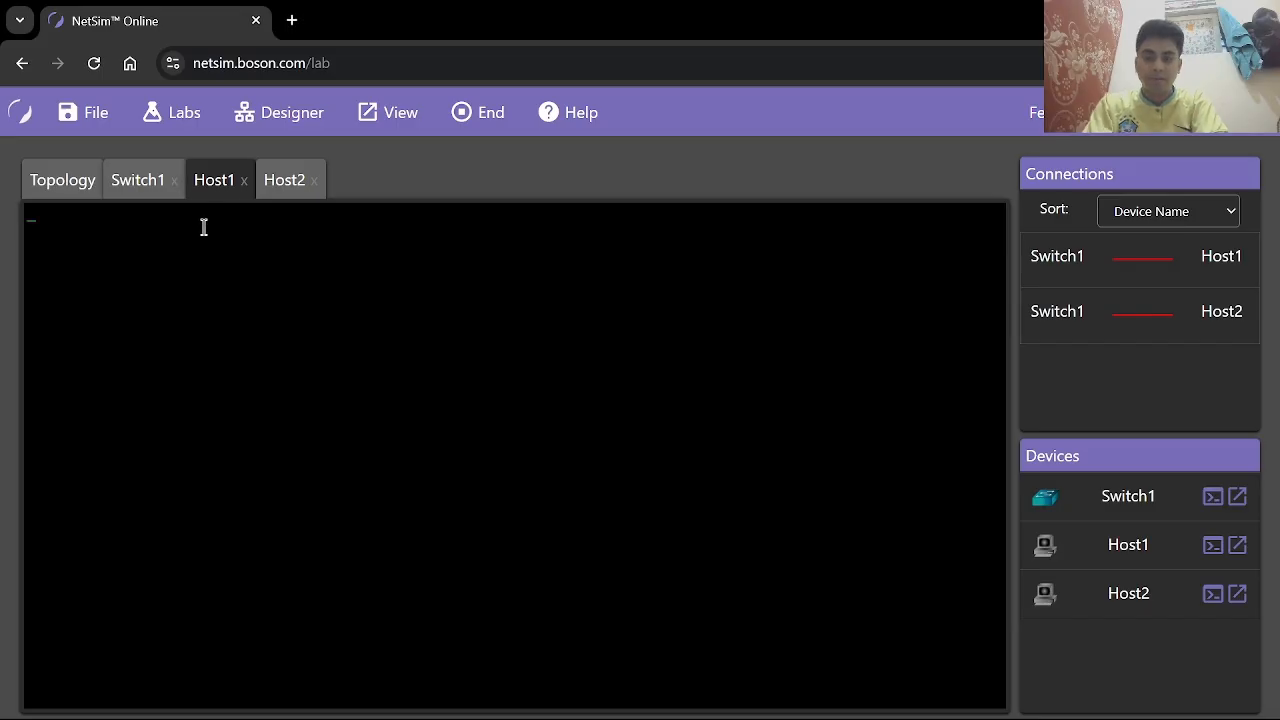
# Display Host1's full IP configuration with ipconfig /all.
pyautogui.press('Return')
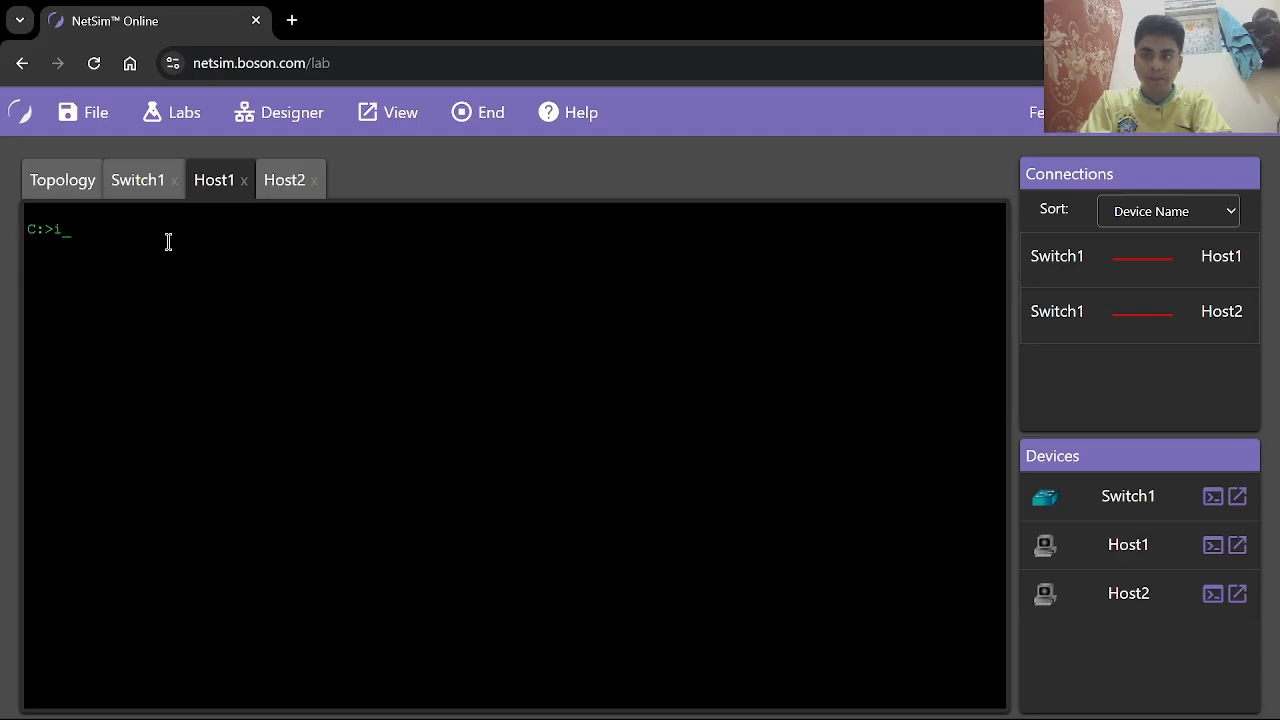
pyautogui.write('ip')
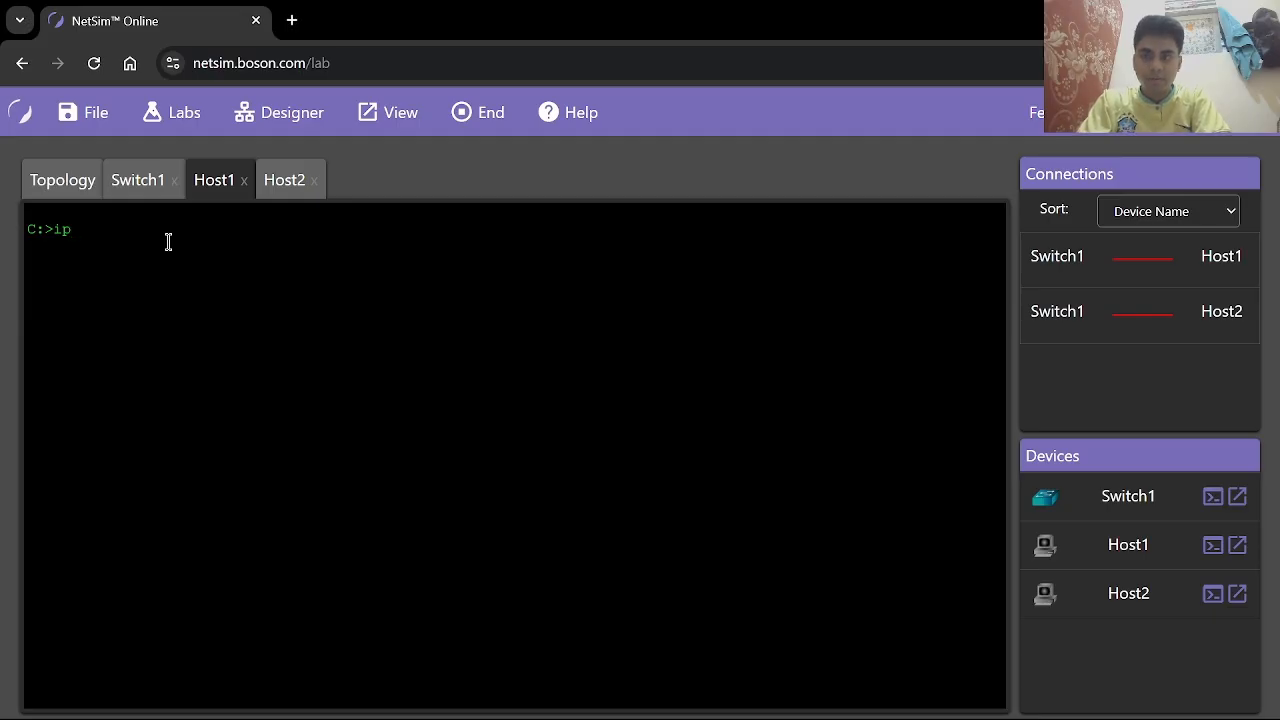
pyautogui.write('conf')
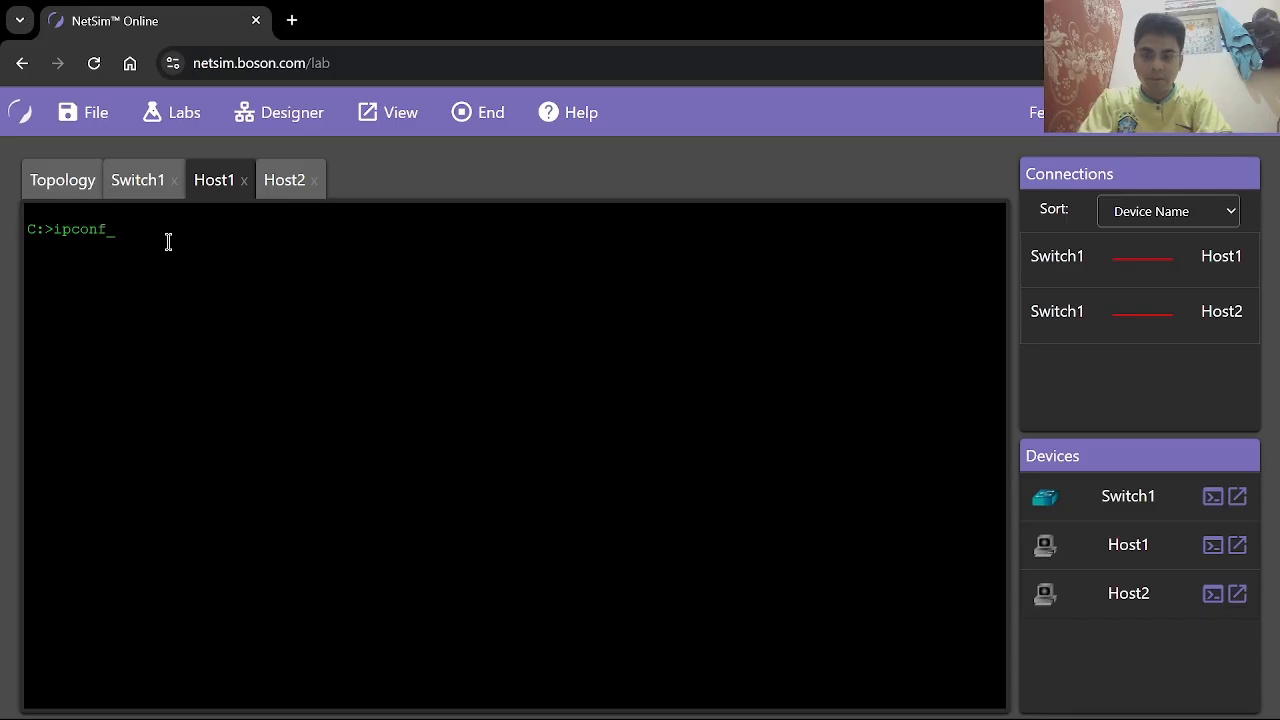
pyautogui.write('ig')
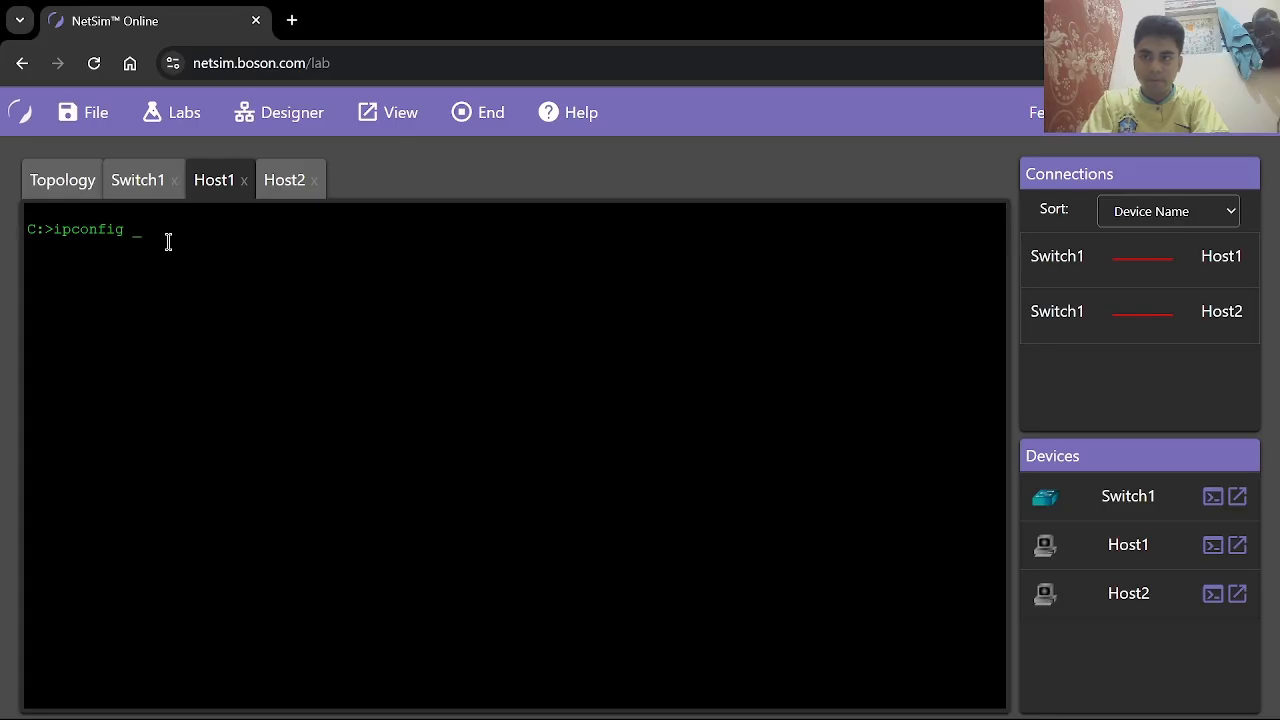
pyautogui.write(' /')
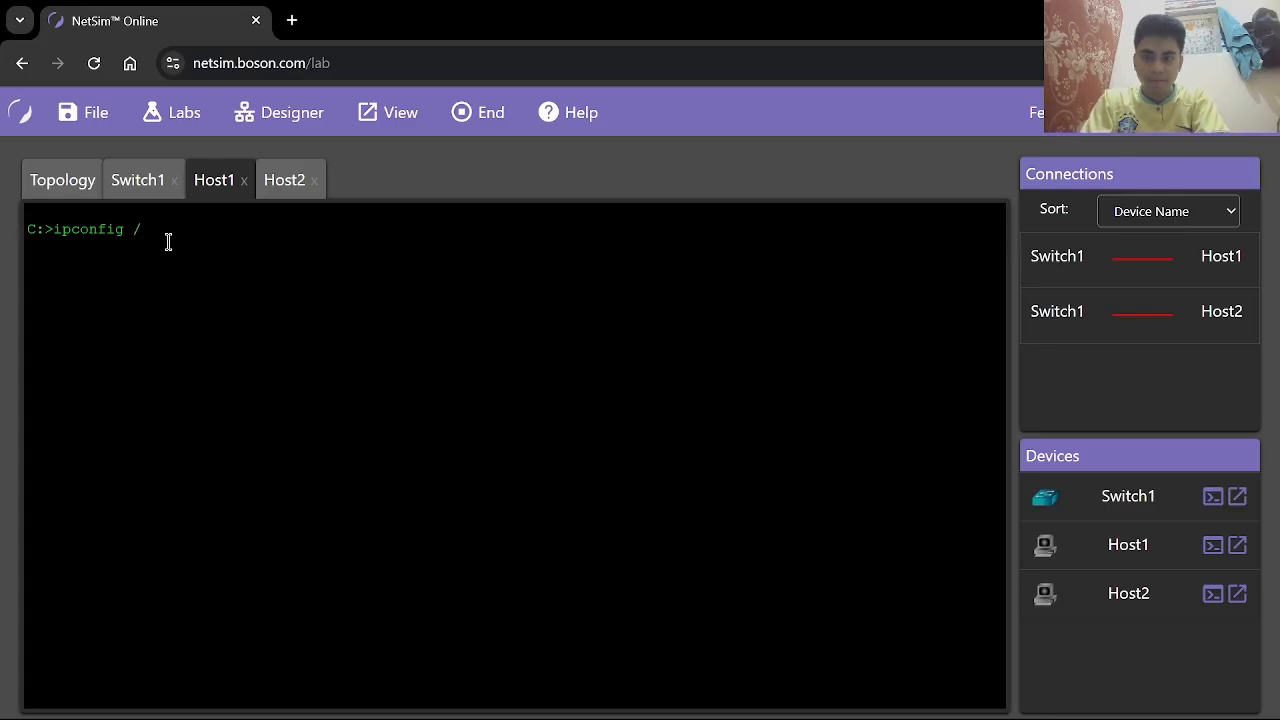
pyautogui.write('all')
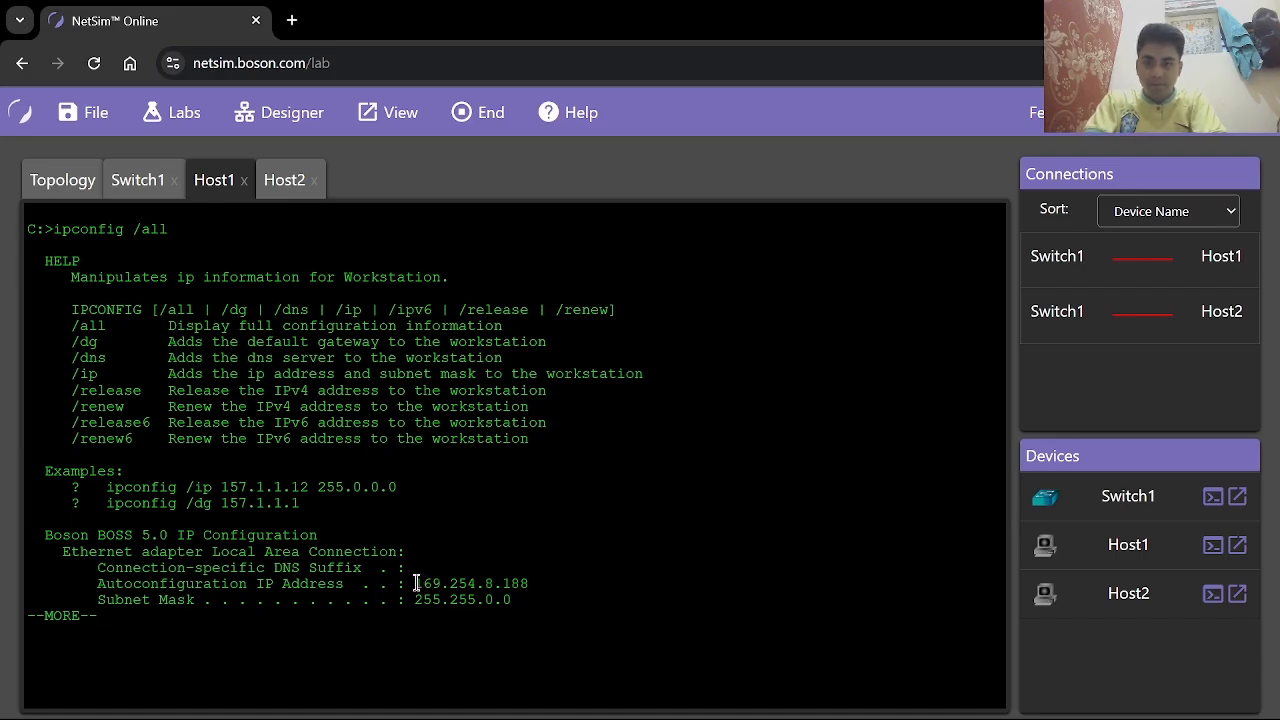
# Copy Host1's autoconfiguration IP address and ping 169.254.8.188 from Host2's console.
pyautogui.moveTo(416, 583); pyautogui.dragTo(537, 587)
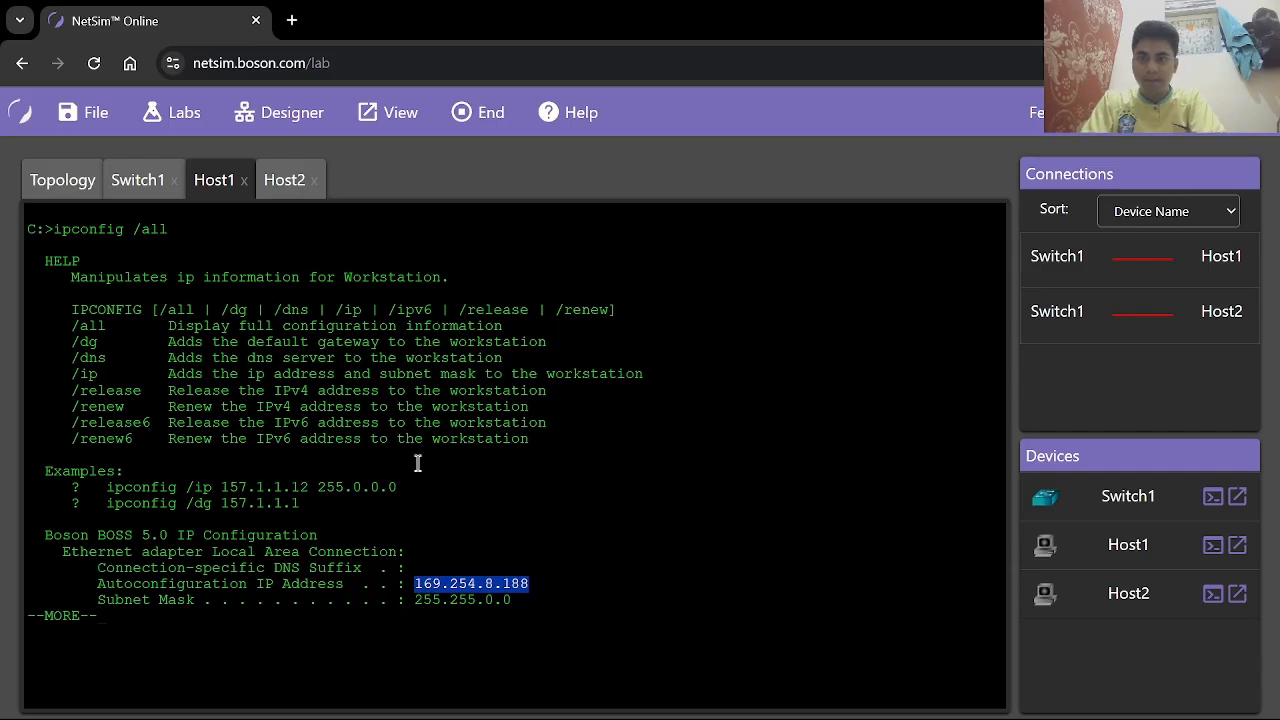
pyautogui.hotkey('ctrl', 'c')
pyautogui.click(281, 190)
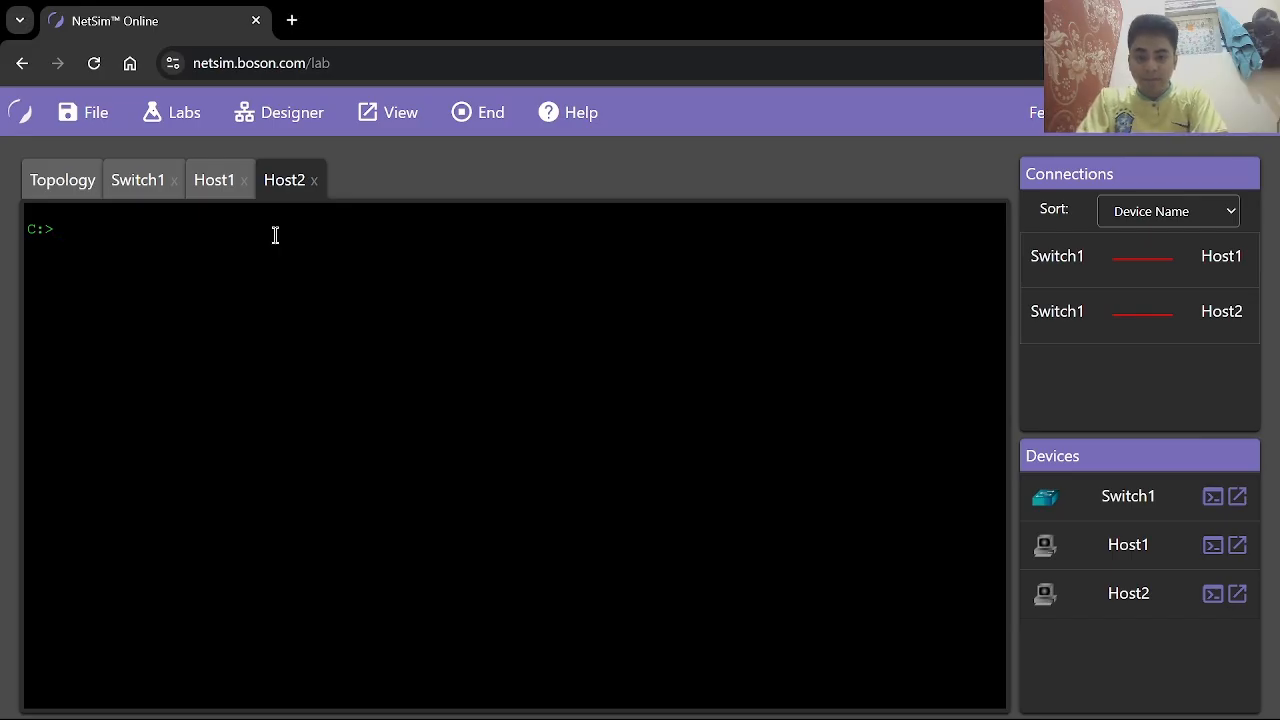
pyautogui.write('ping')
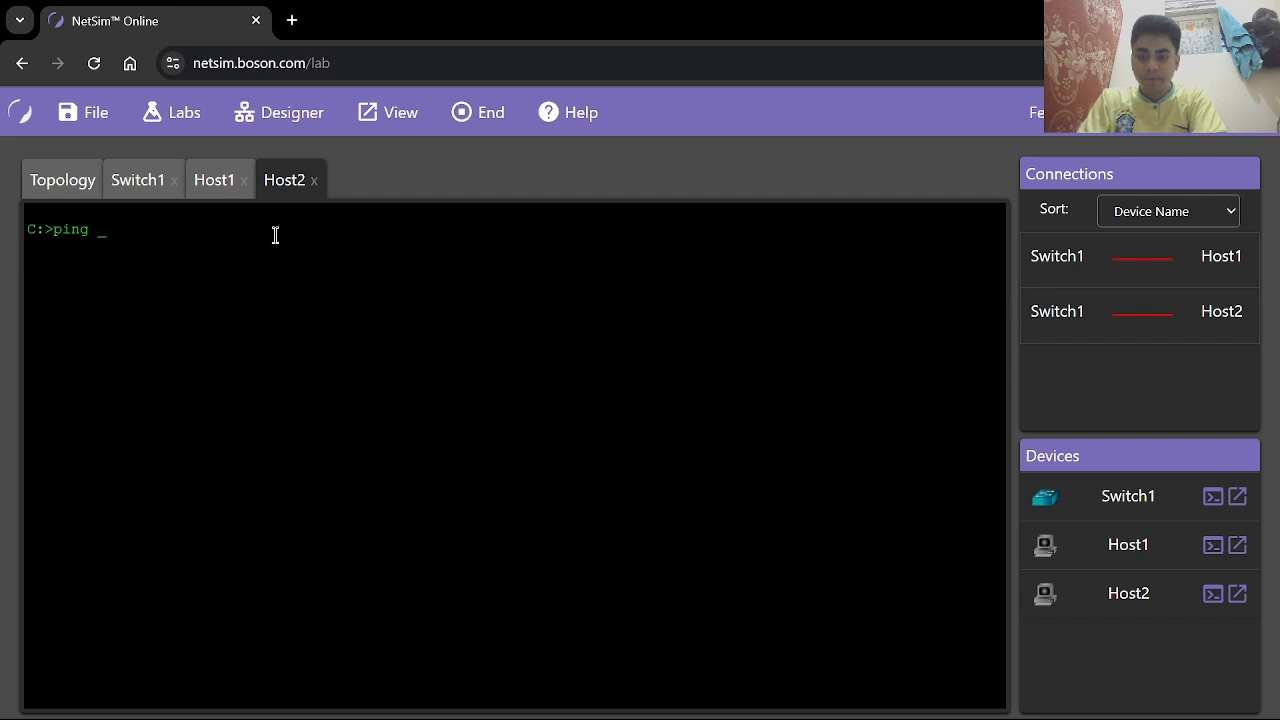
pyautogui.write(' 169.254.8.188')
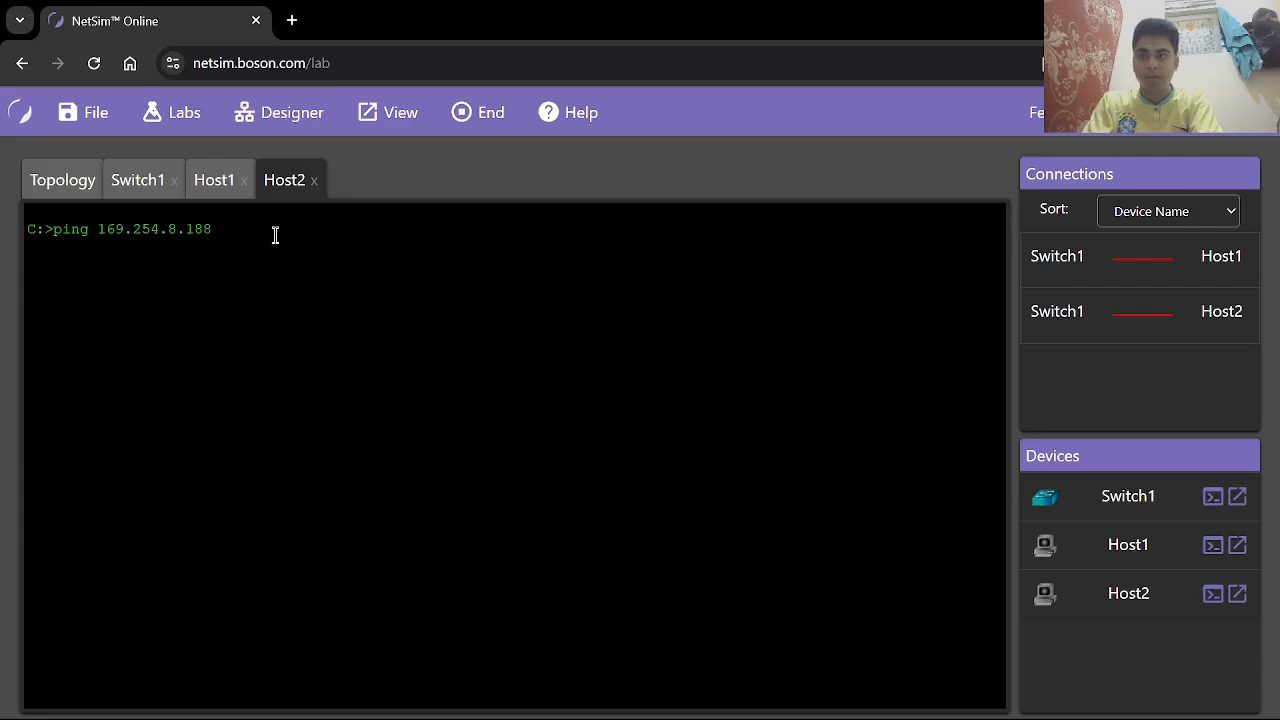
pyautogui.press('Return')
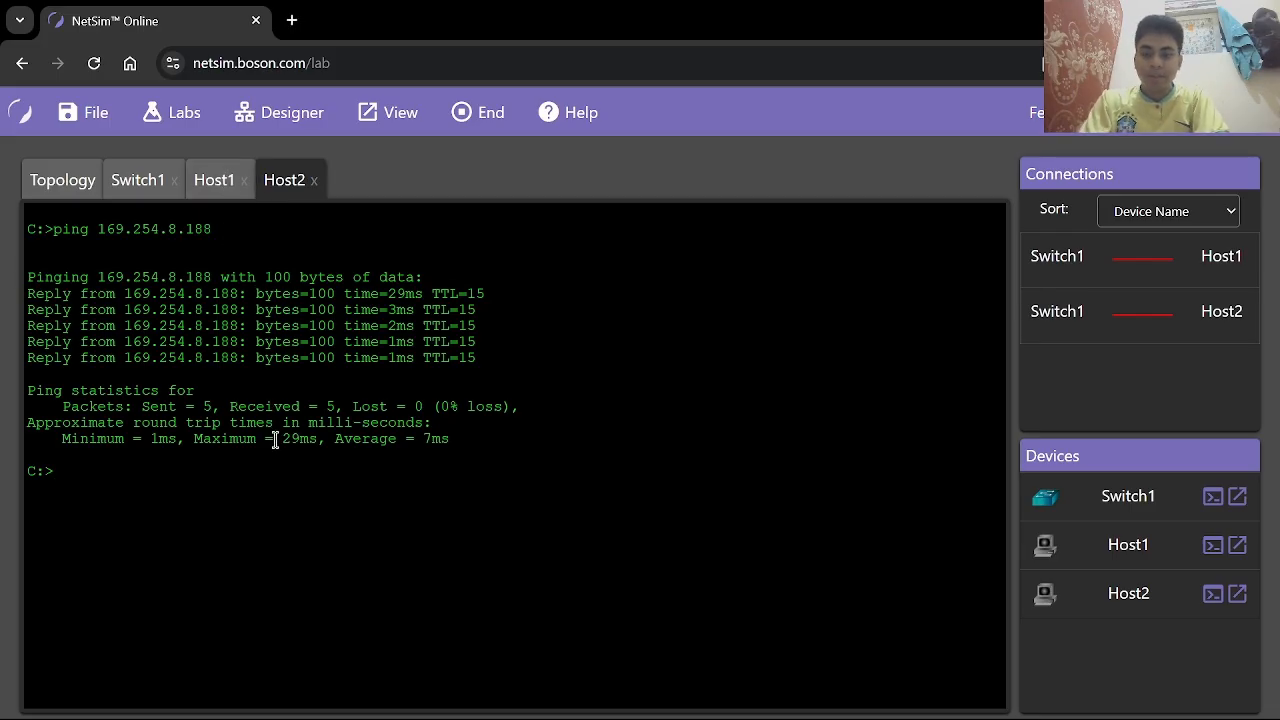
# Display Host2's full IP configuration with ipconfig /all.
pyautogui.write('i')
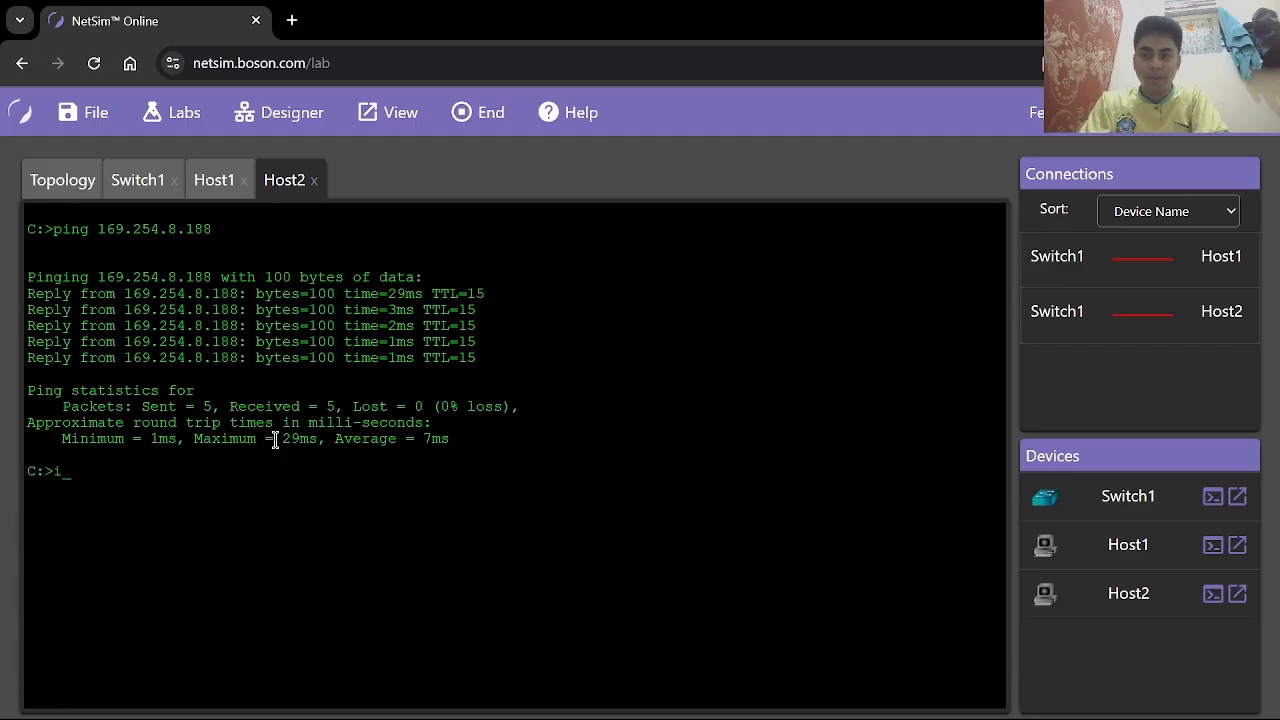
pyautogui.write('p')
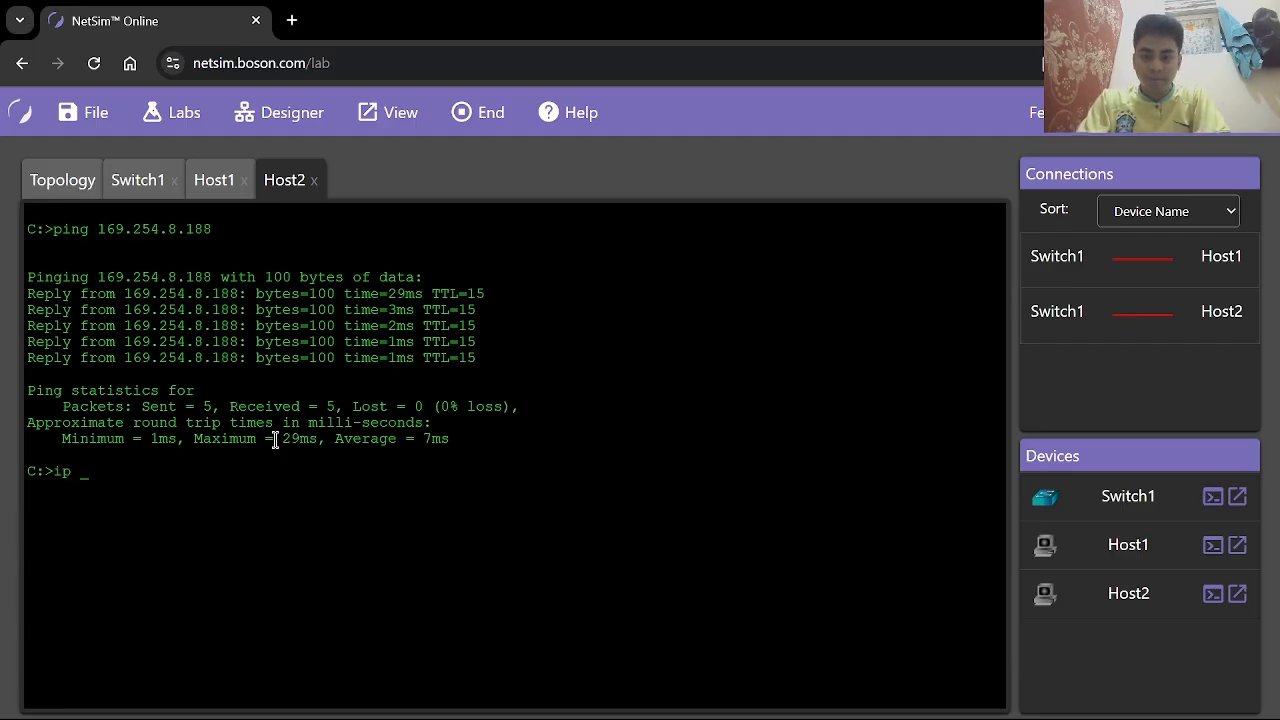
pyautogui.write(' convi')
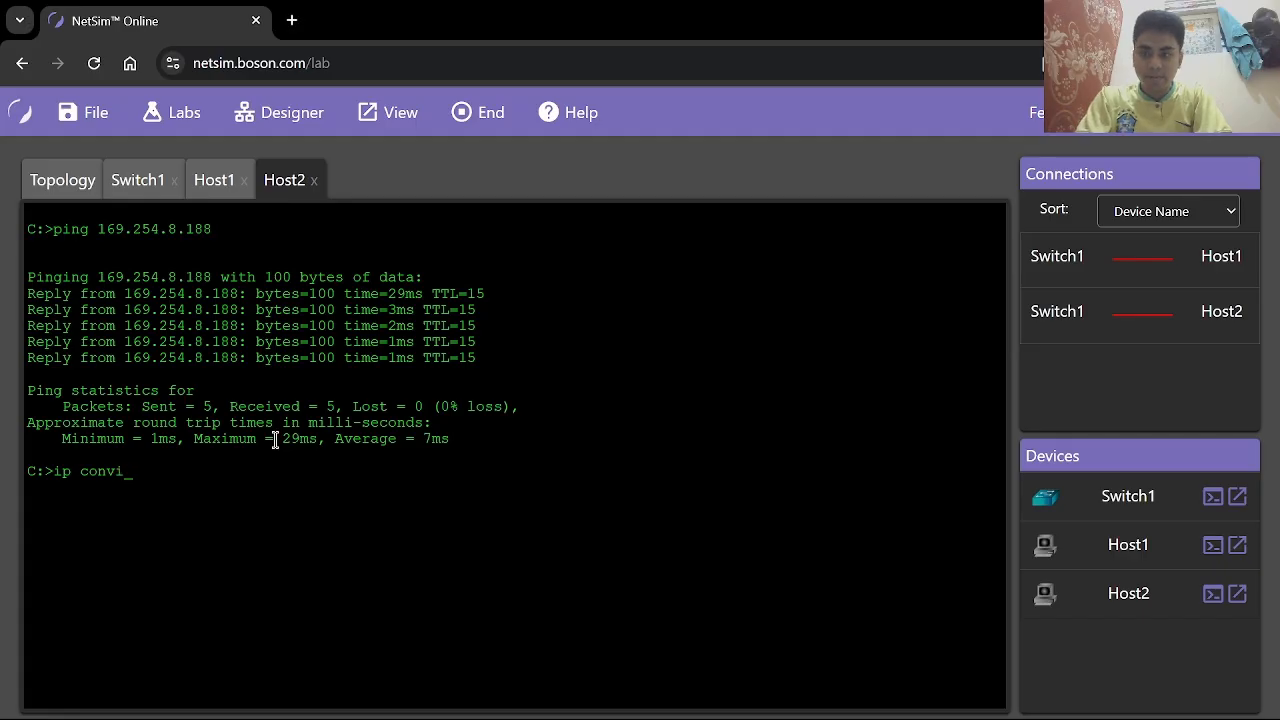
pyautogui.write('g')
pyautogui.press('BackSpace')
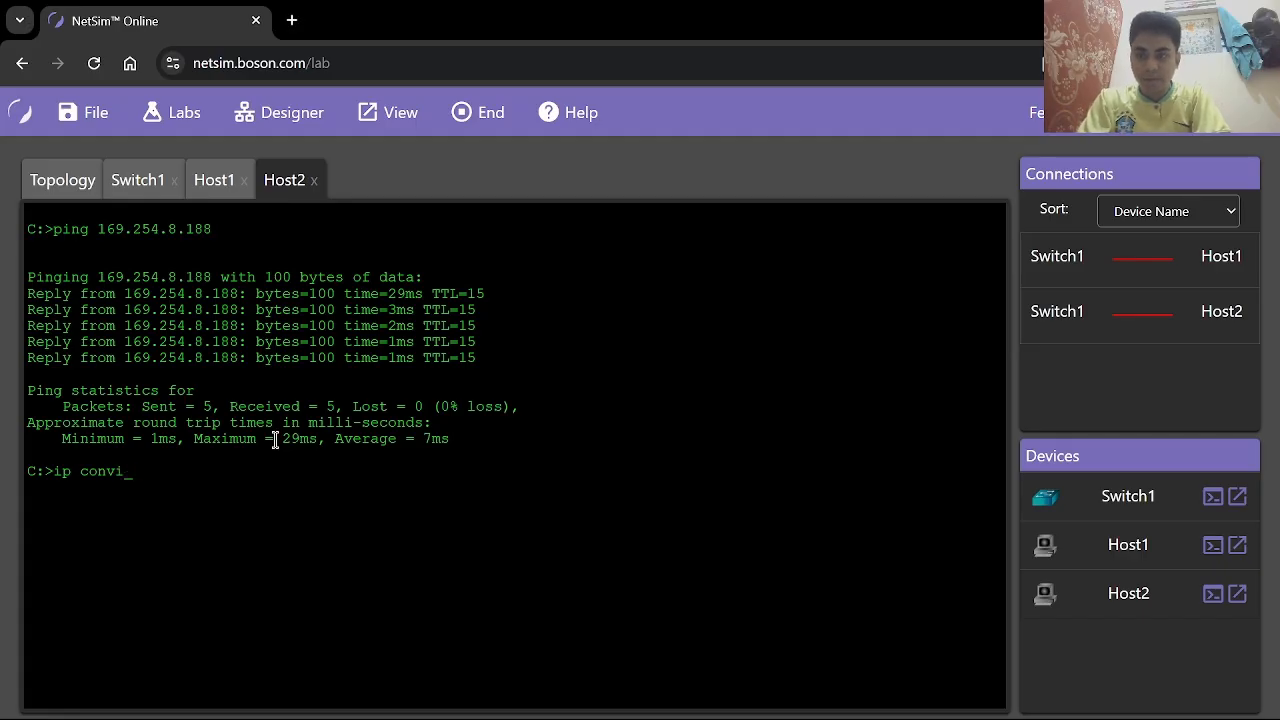
pyautogui.write('f')
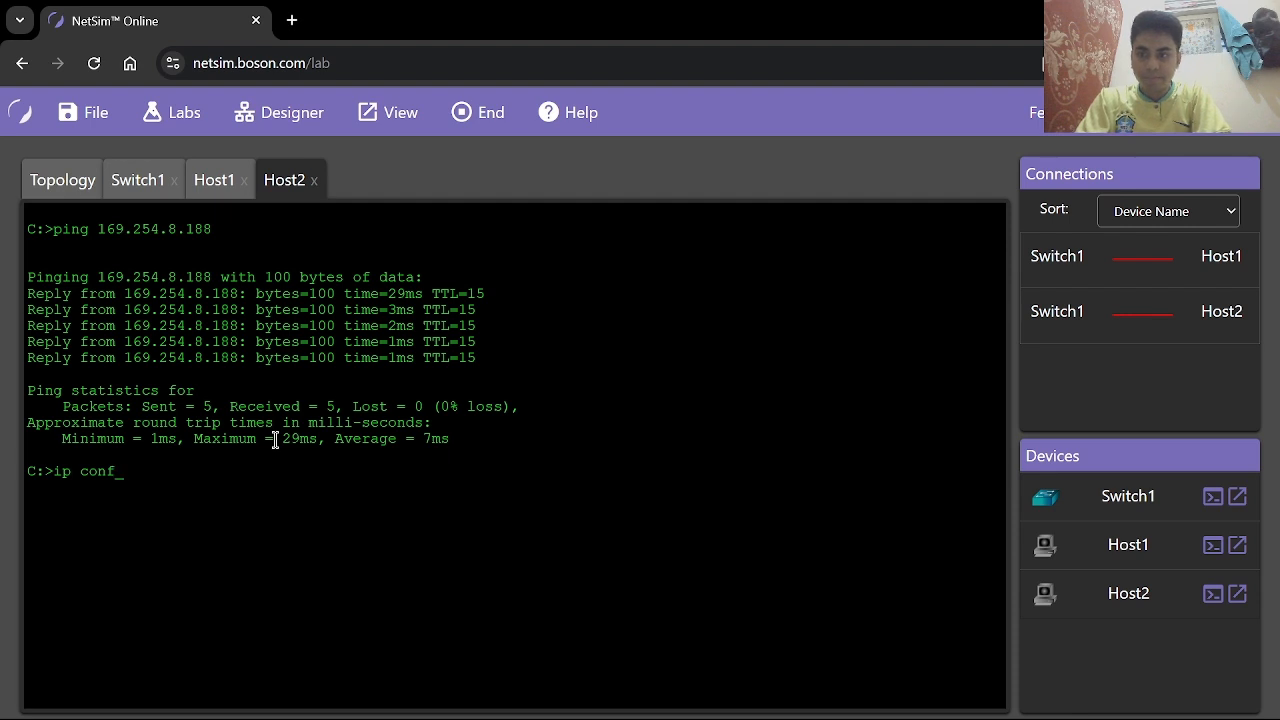
pyautogui.press('BackSpace')
pyautogui.press('BackSpace')
pyautogui.press('BackSpace')
pyautogui.press('BackSpace')
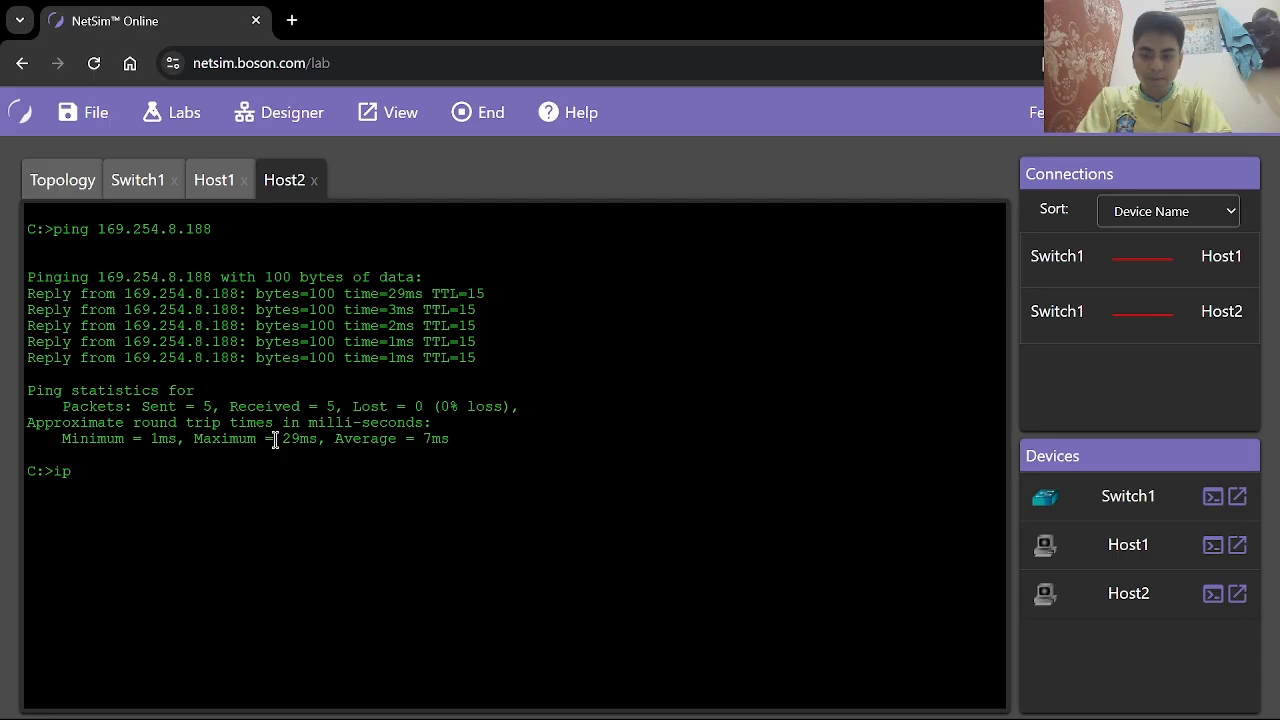
pyautogui.write('con')
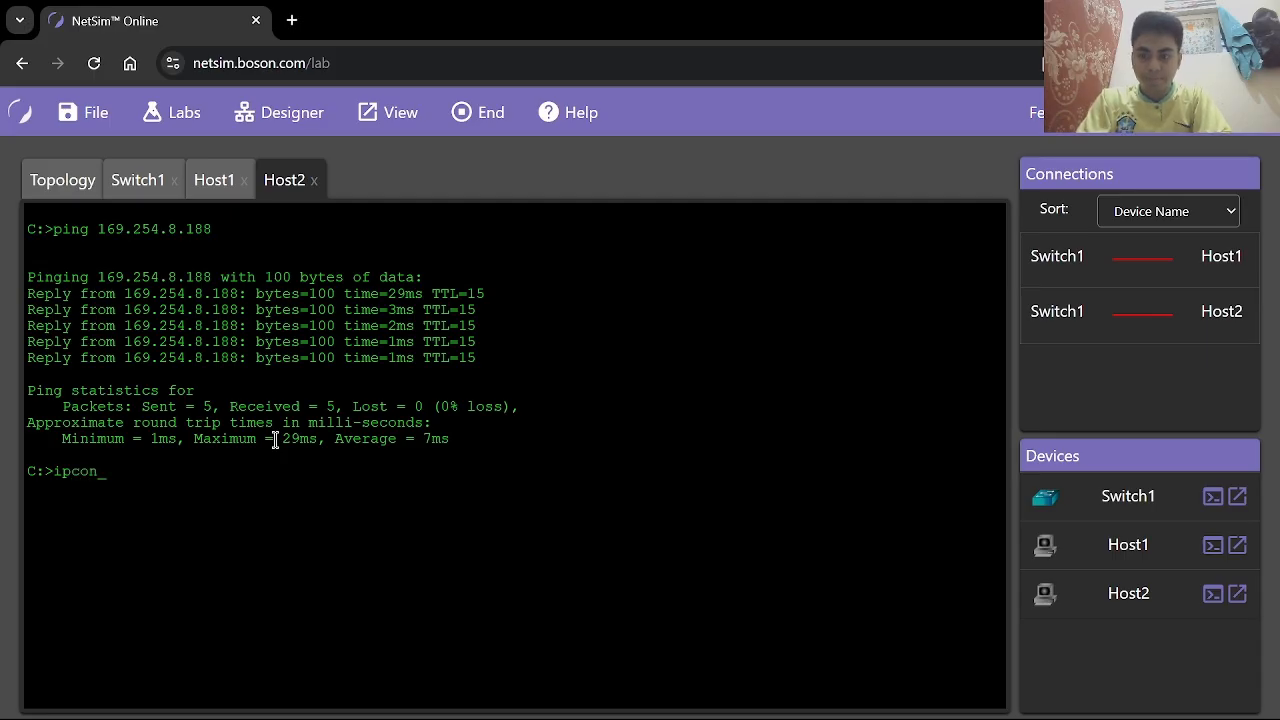
pyautogui.write('fig')
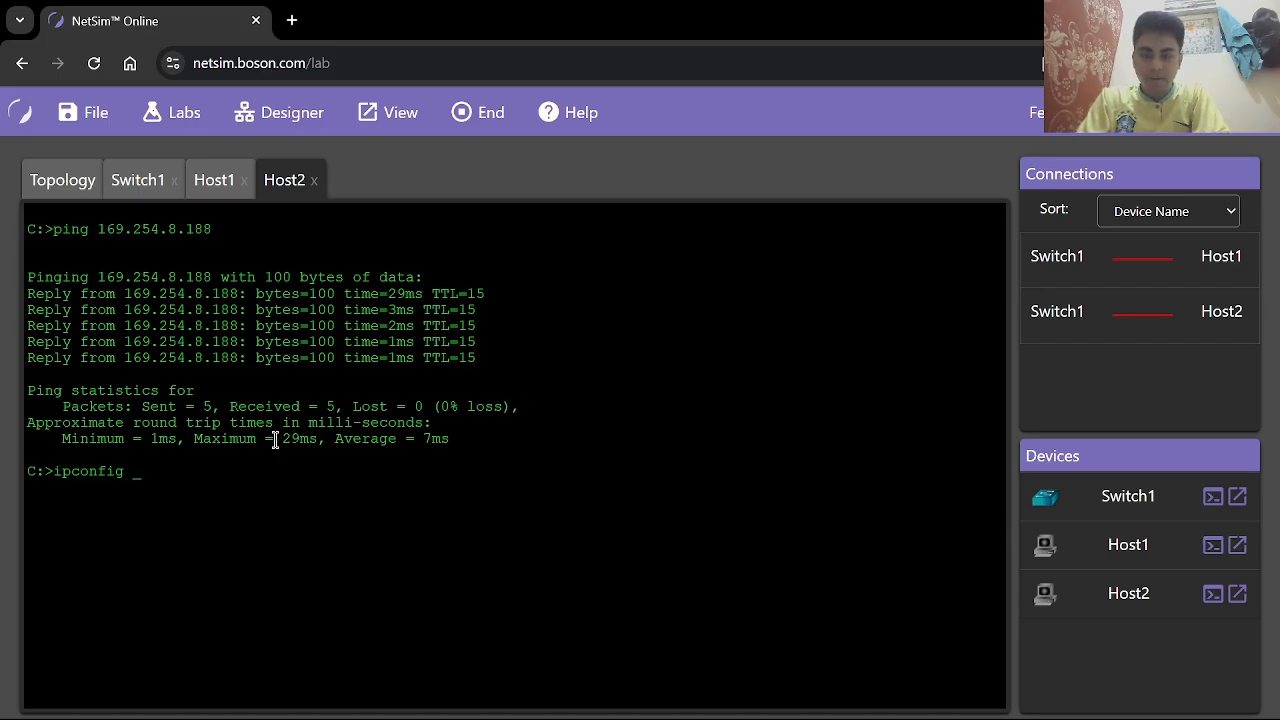
pyautogui.write(' /all')
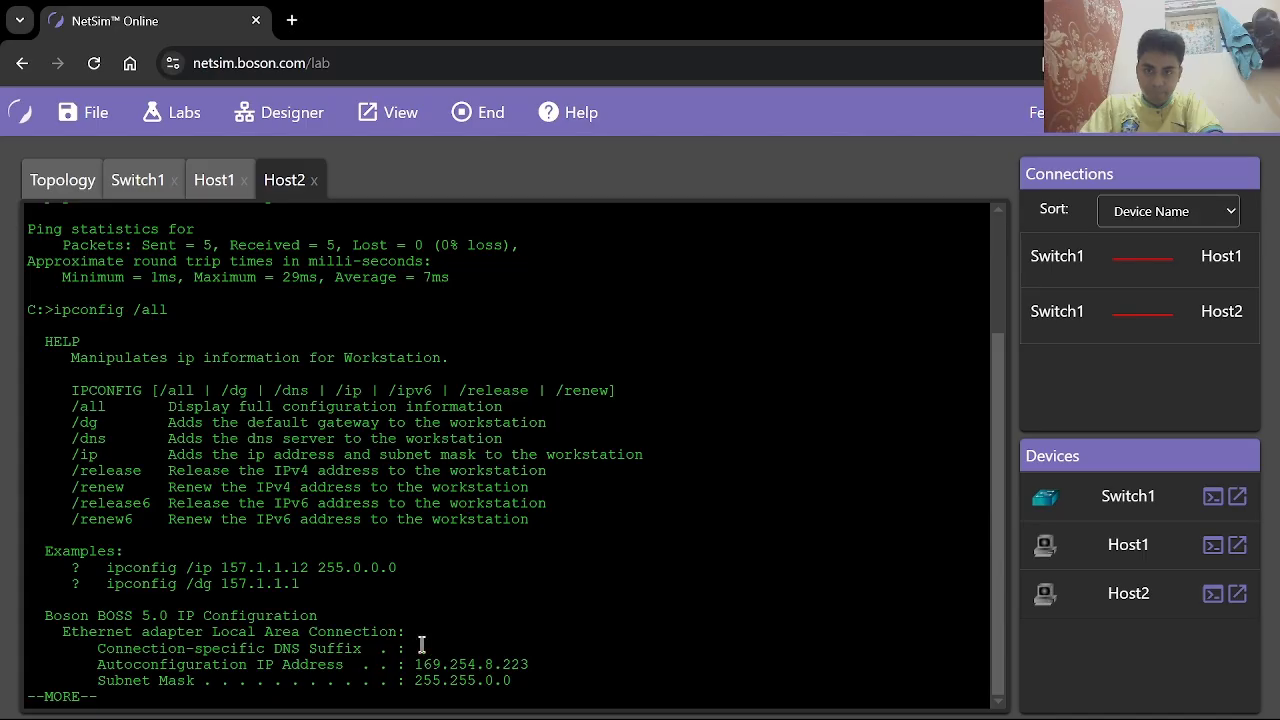
# Copy Host2's autoconfiguration IP address, ping 169.254.8.223 from Host1's console, and review the output.
pyautogui.moveTo(415, 664); pyautogui.dragTo(535, 664)
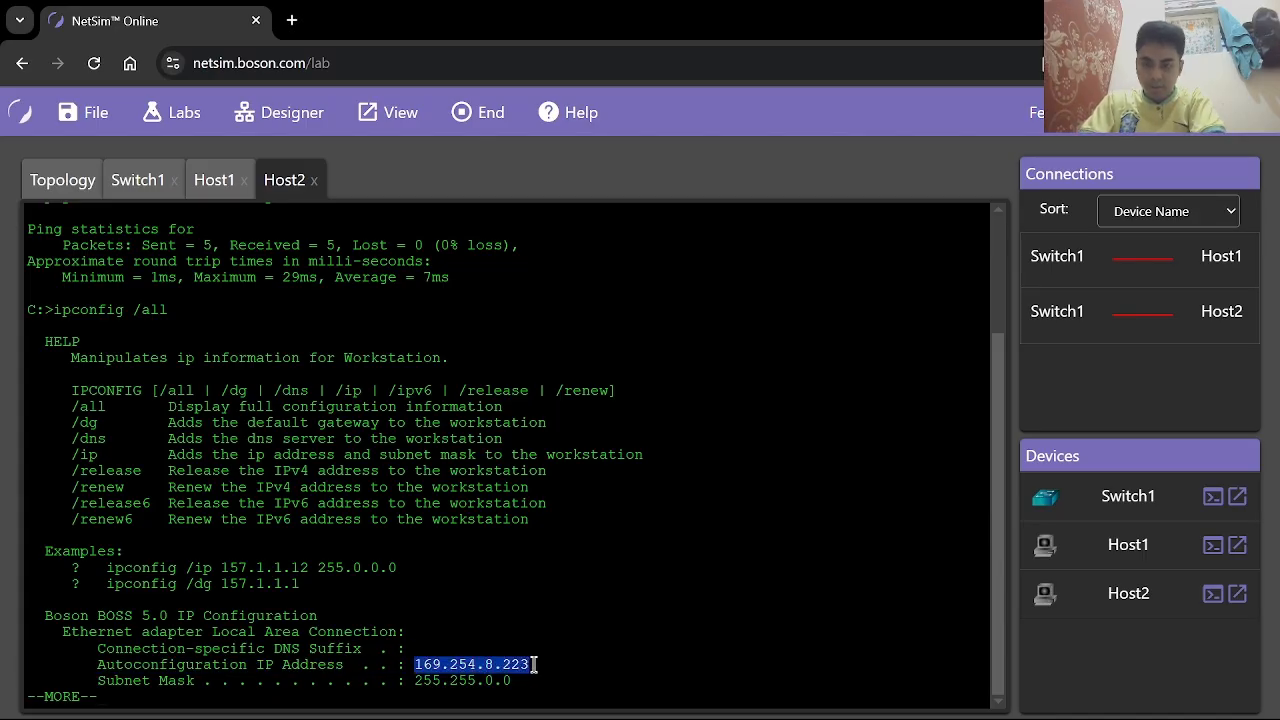
pyautogui.hotkey('ctrl', 'c')
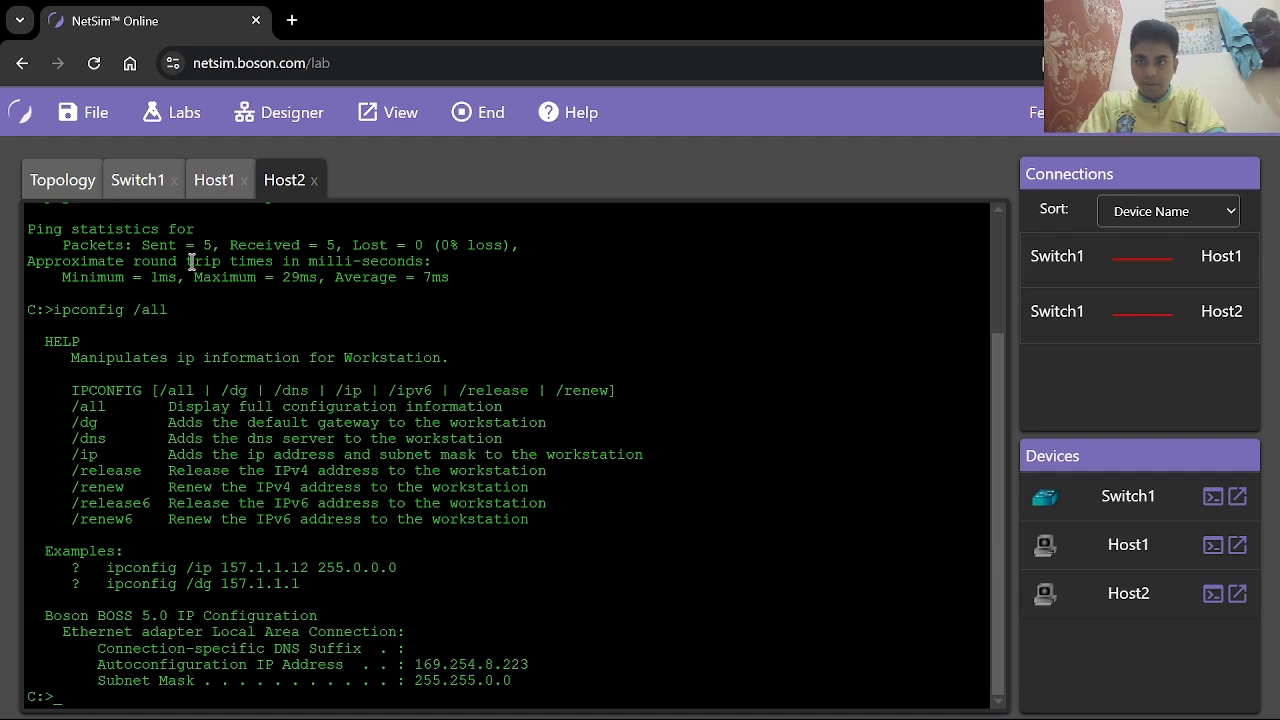
pyautogui.click(208, 188)
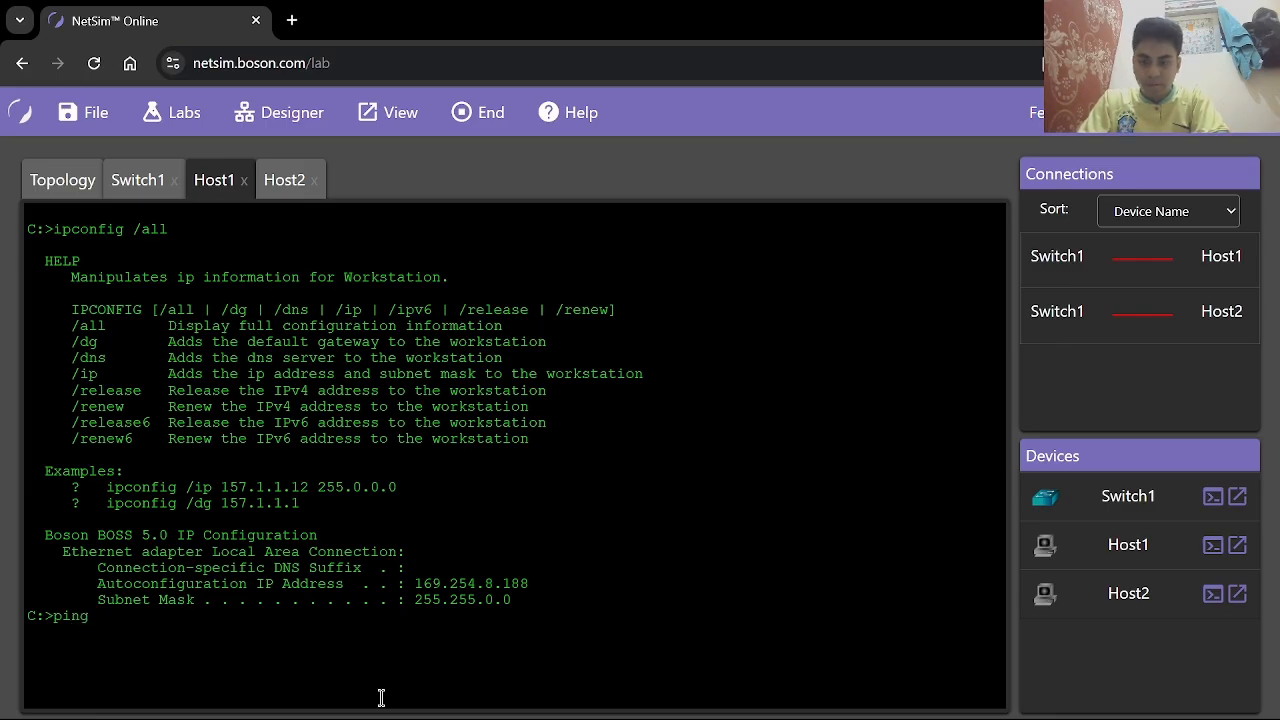
pyautogui.write('ping 169.254.8.223')
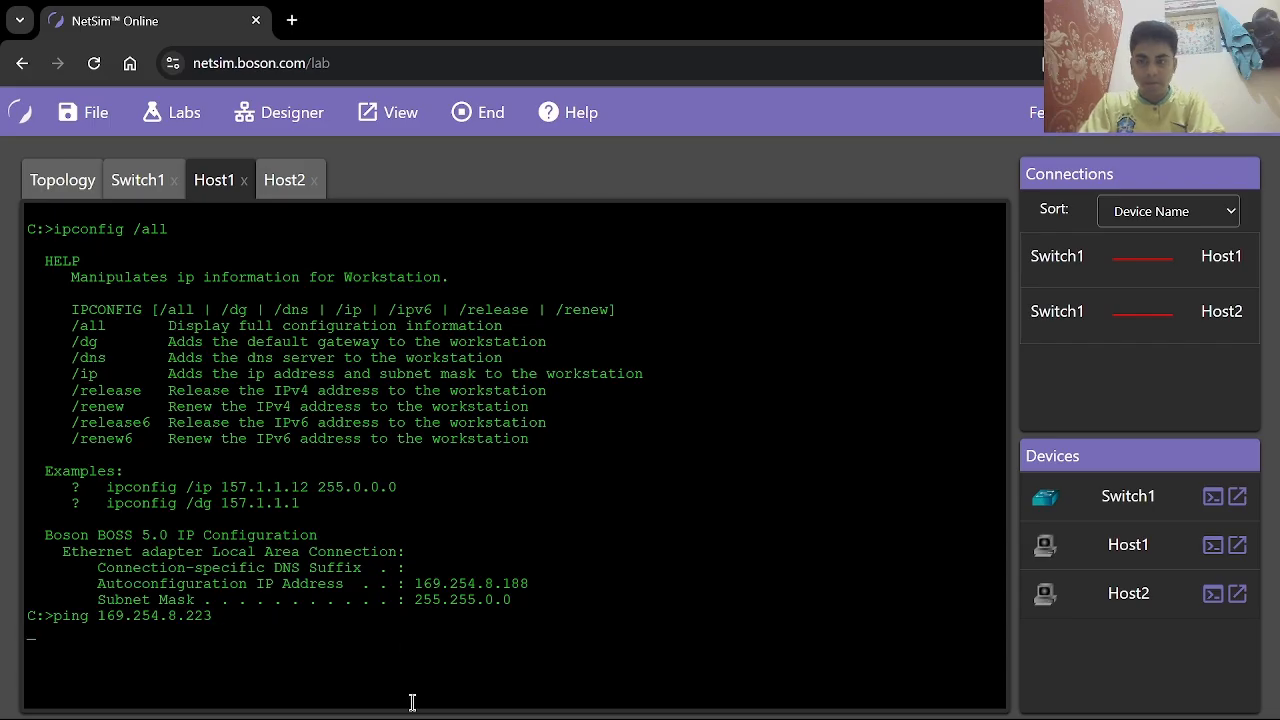
pyautogui.press('Return')
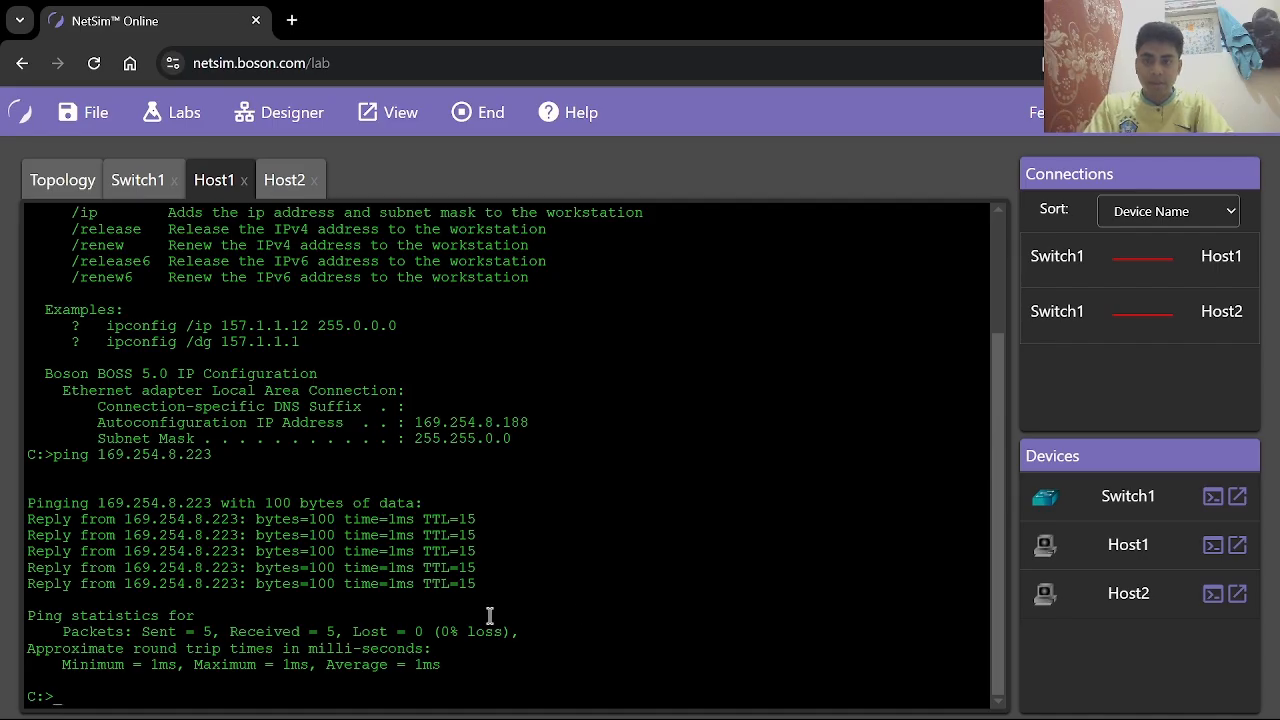
pyautogui.scroll(3, 491, 608)
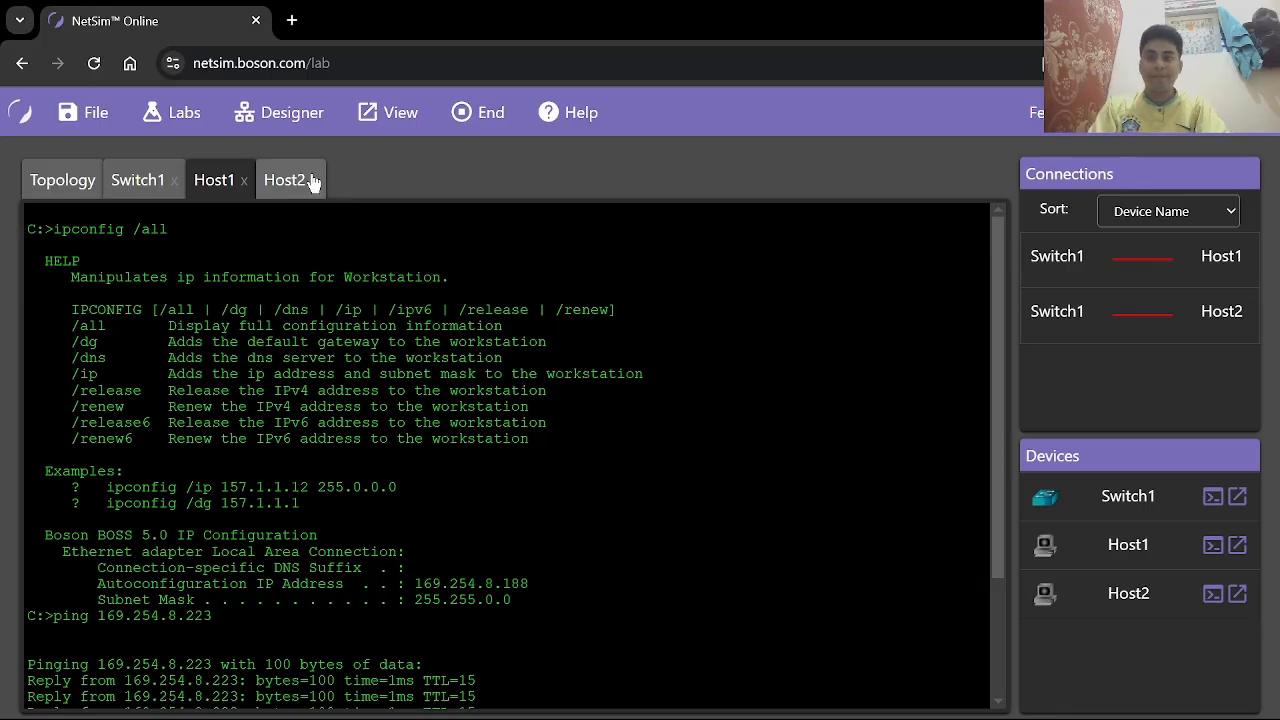
pyautogui.press('super+shift+s')
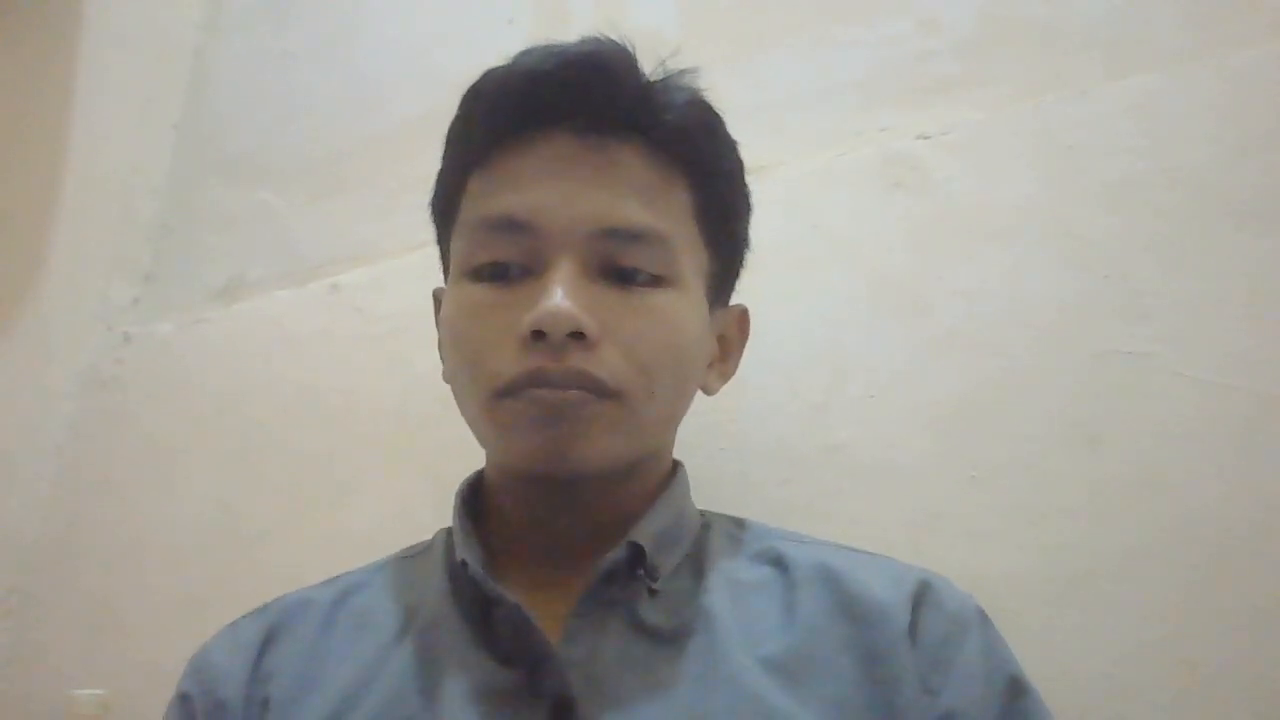
pyautogui.click(128, 481)
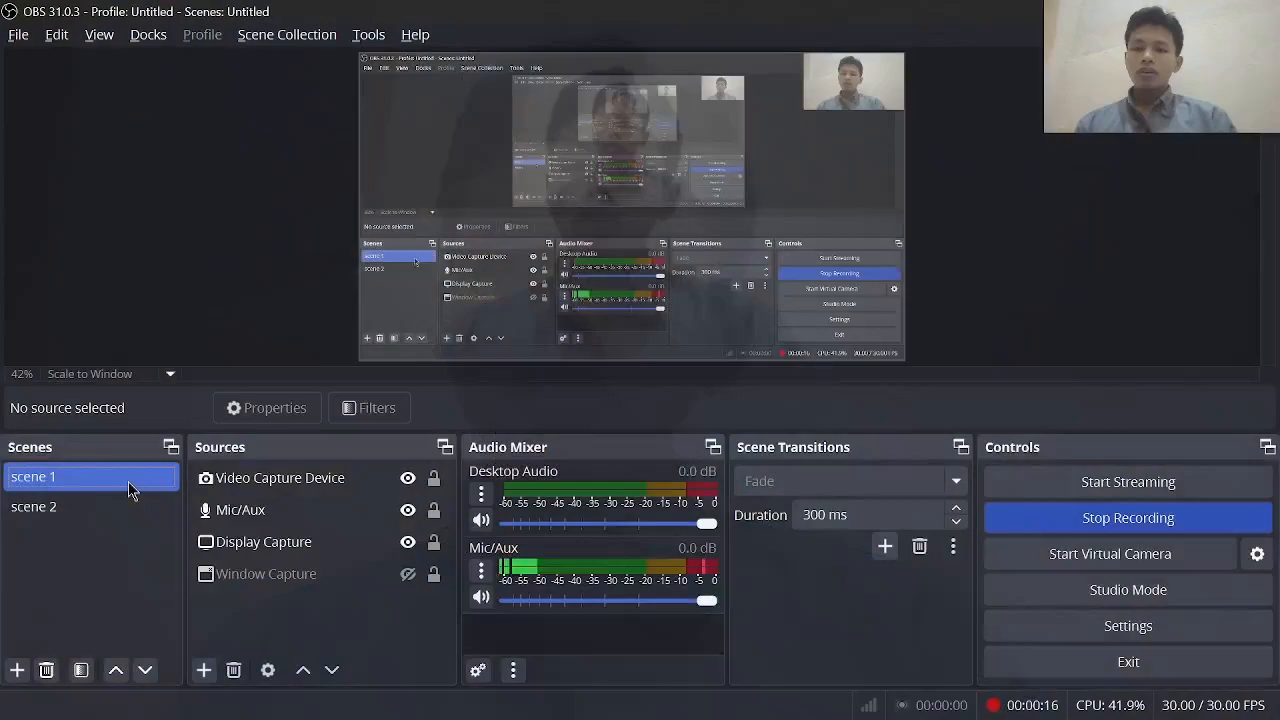
# Switch to the GNS3 documentation in the browser and read the introduction under "Memulai dengan GNS3".
pyautogui.hotkey('alt', 'Tab')
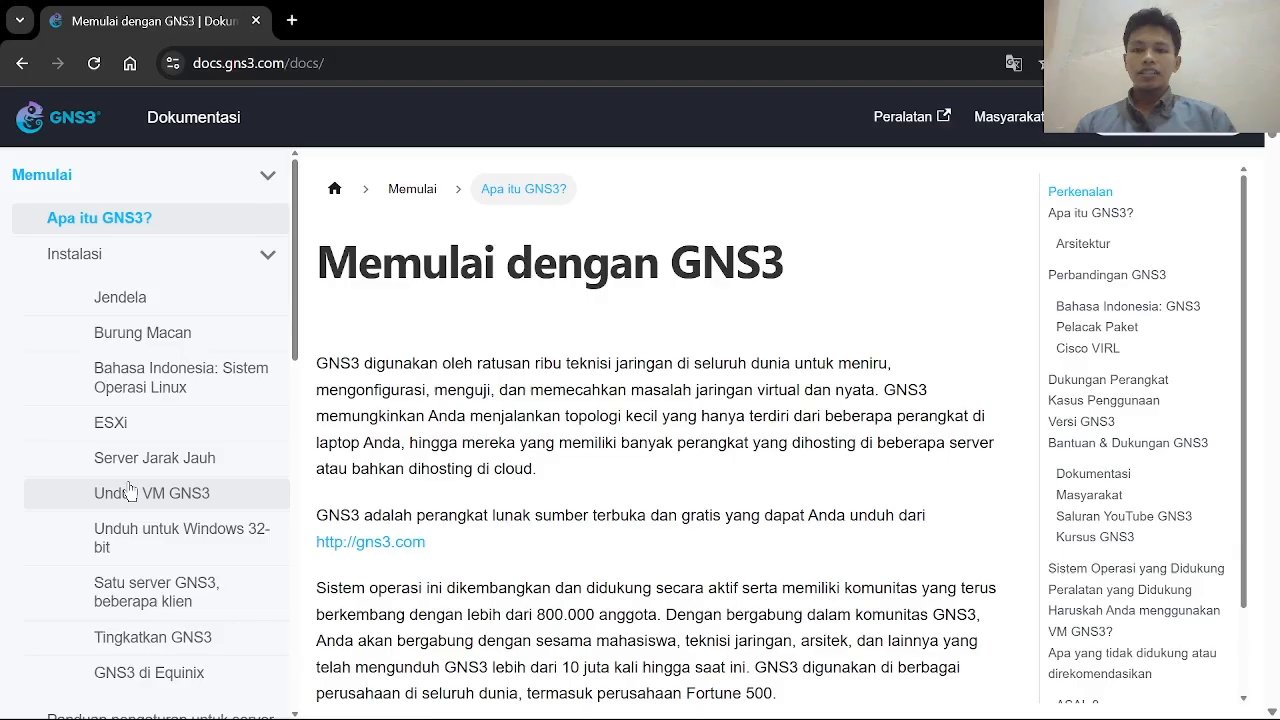
pyautogui.scroll(-1, 422, 452)
pyautogui.scroll(-1, 422, 452)
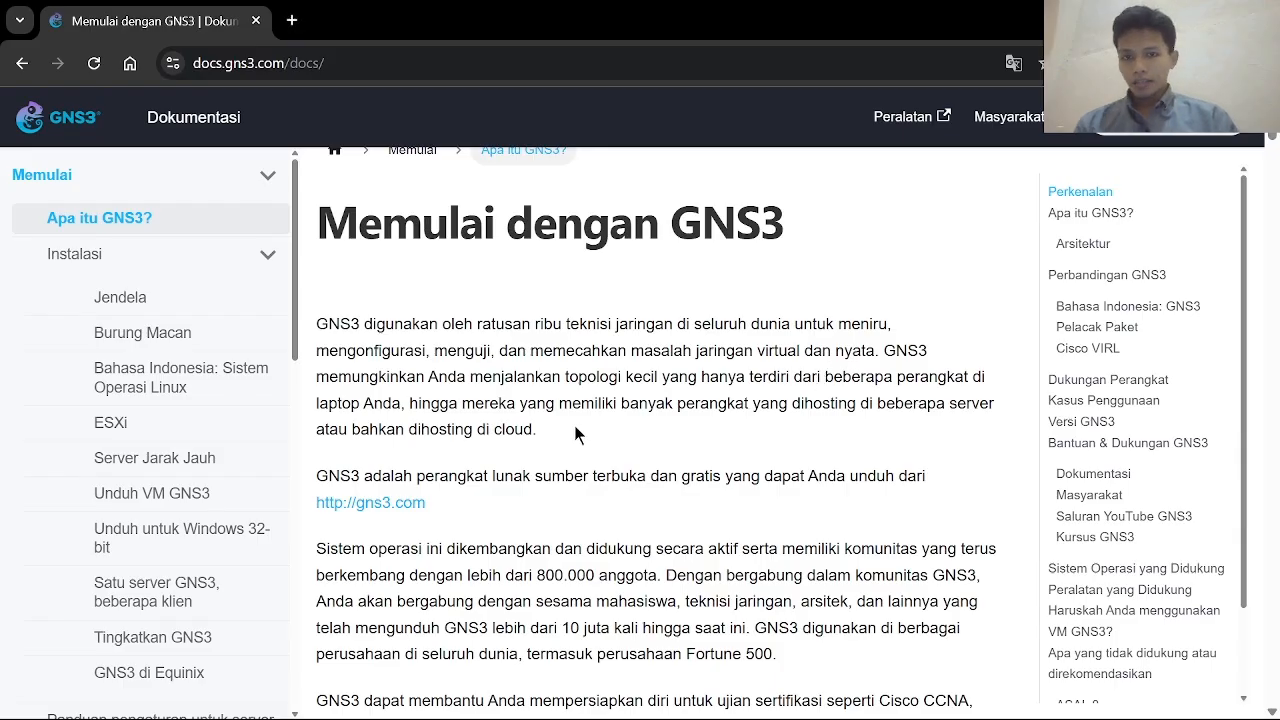
# Read the opening paragraphs of "Memulai dengan GNS3" on what GNS3 is used for and where to download it.
pyautogui.scroll(1, 575, 433)
pyautogui.scroll(-1, 576, 431)
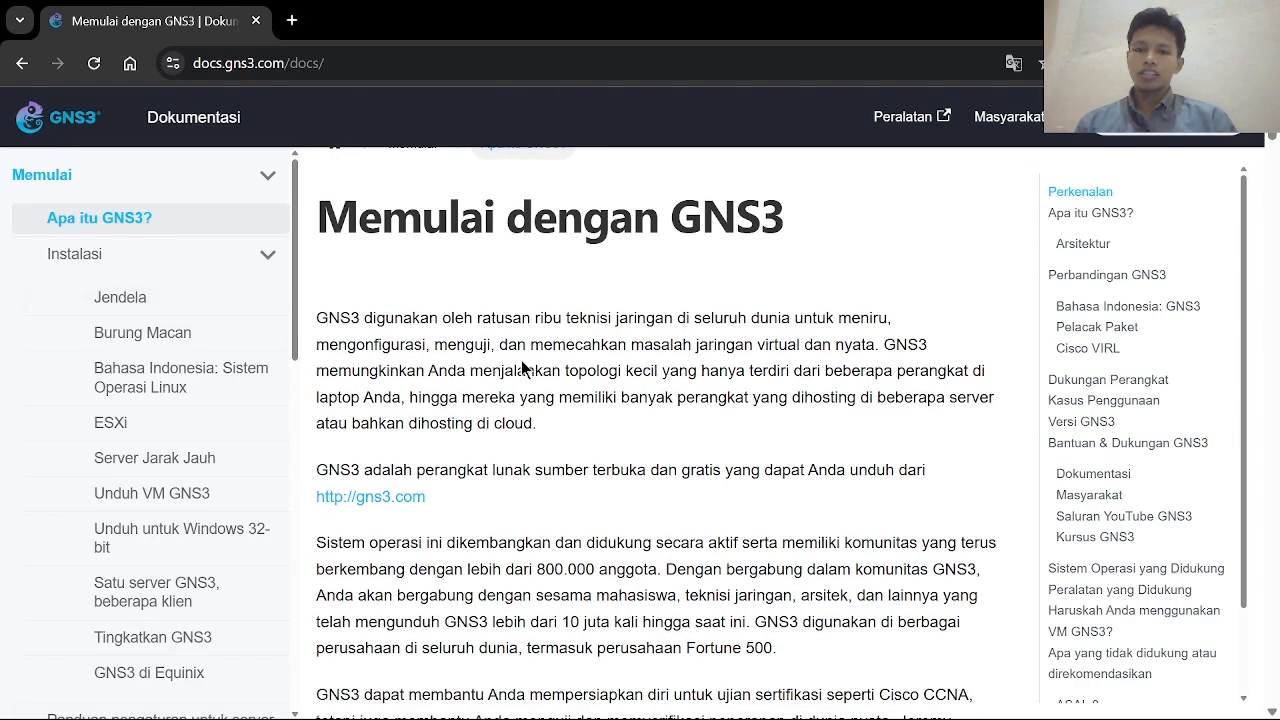
pyautogui.scroll(-1, 572, 440)
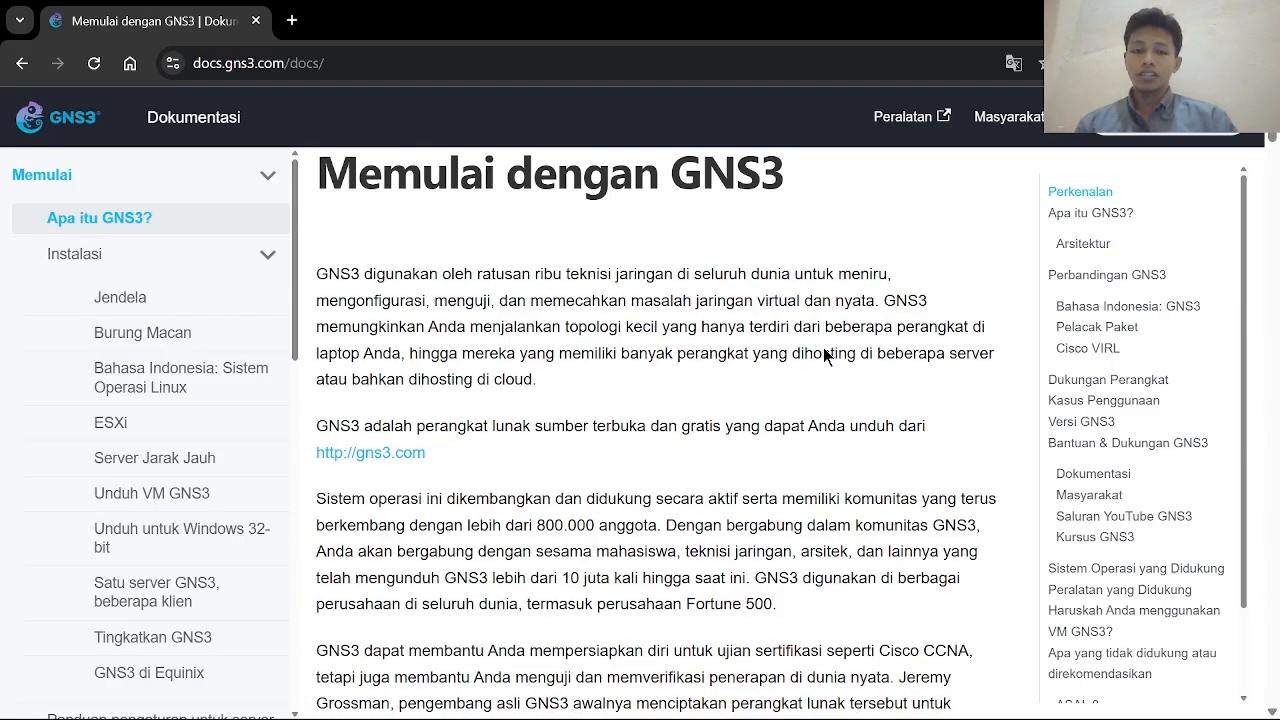
pyautogui.scroll(-1, 826, 354)
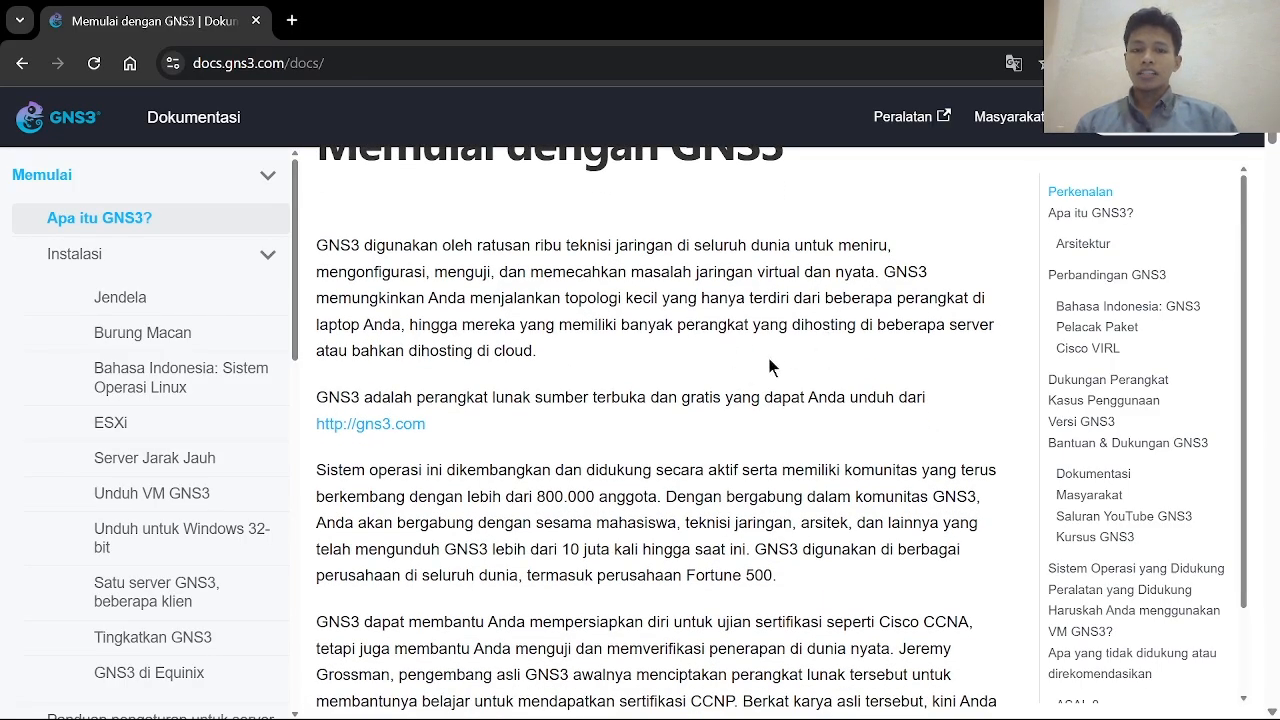
pyautogui.scroll(-1, 816, 380)
pyautogui.scroll(-2, 816, 378)
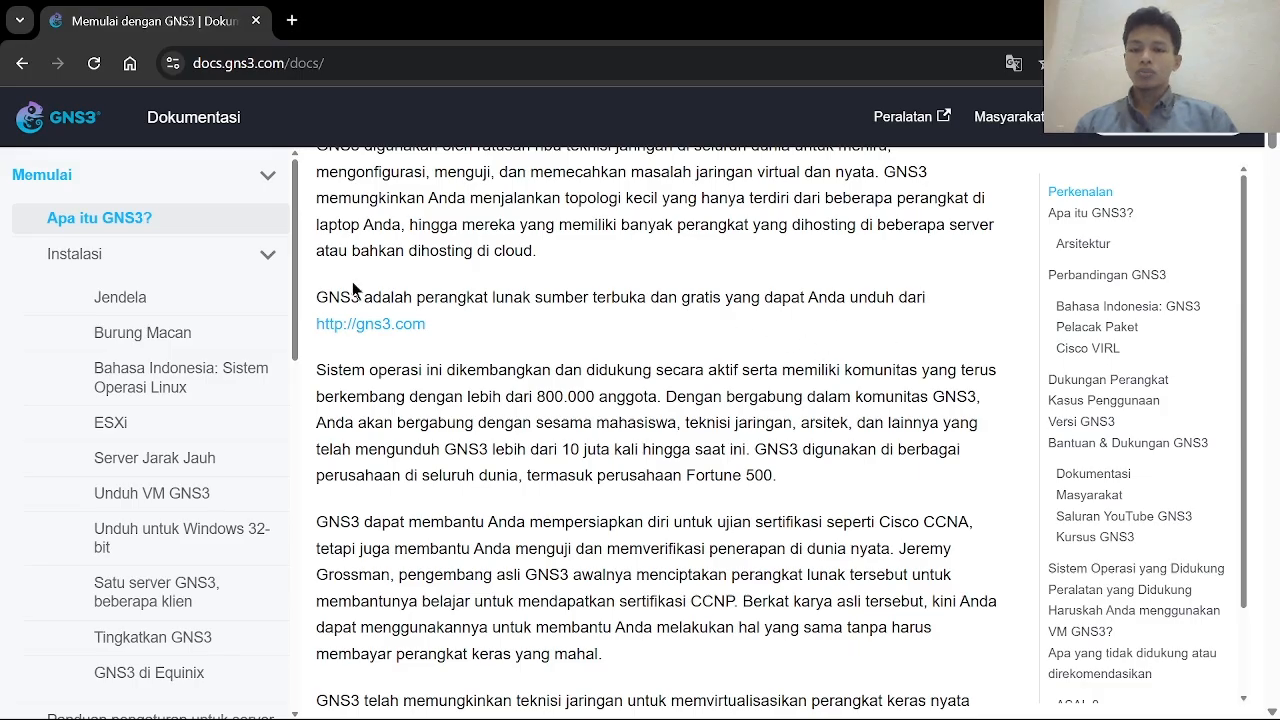
pyautogui.scroll(1, 395, 335)
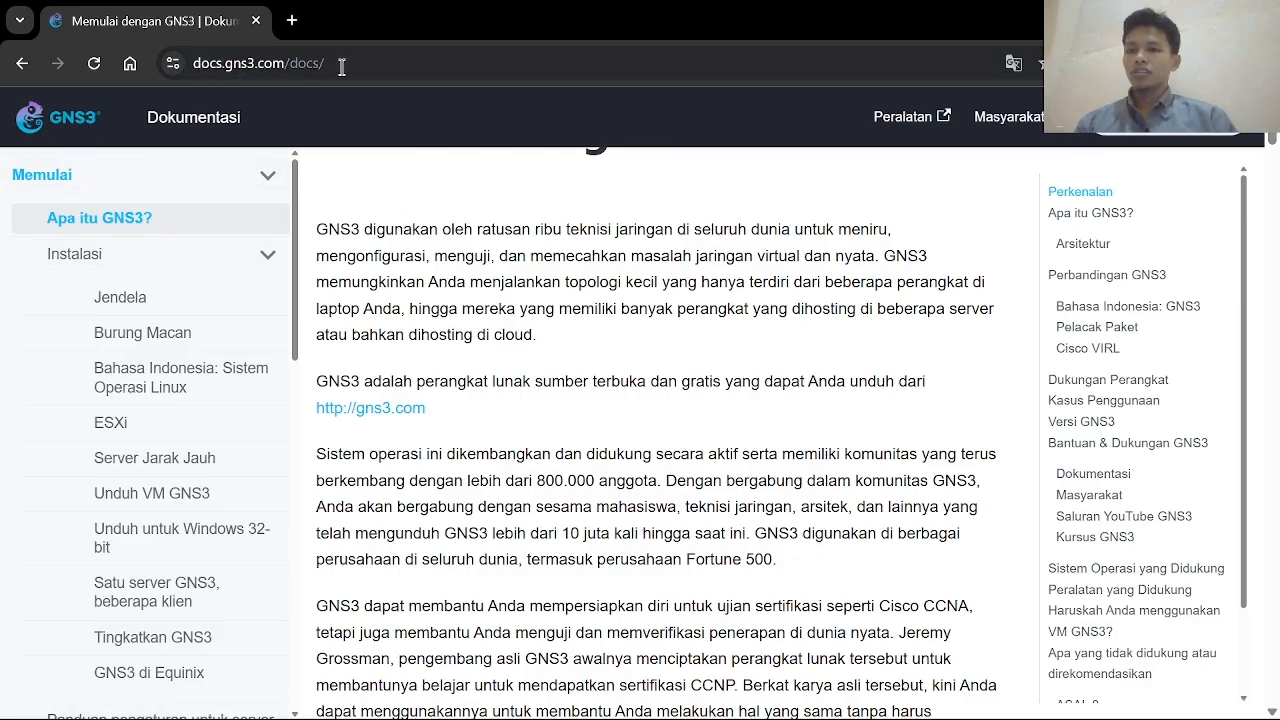
pyautogui.scroll(-1, 365, 448)
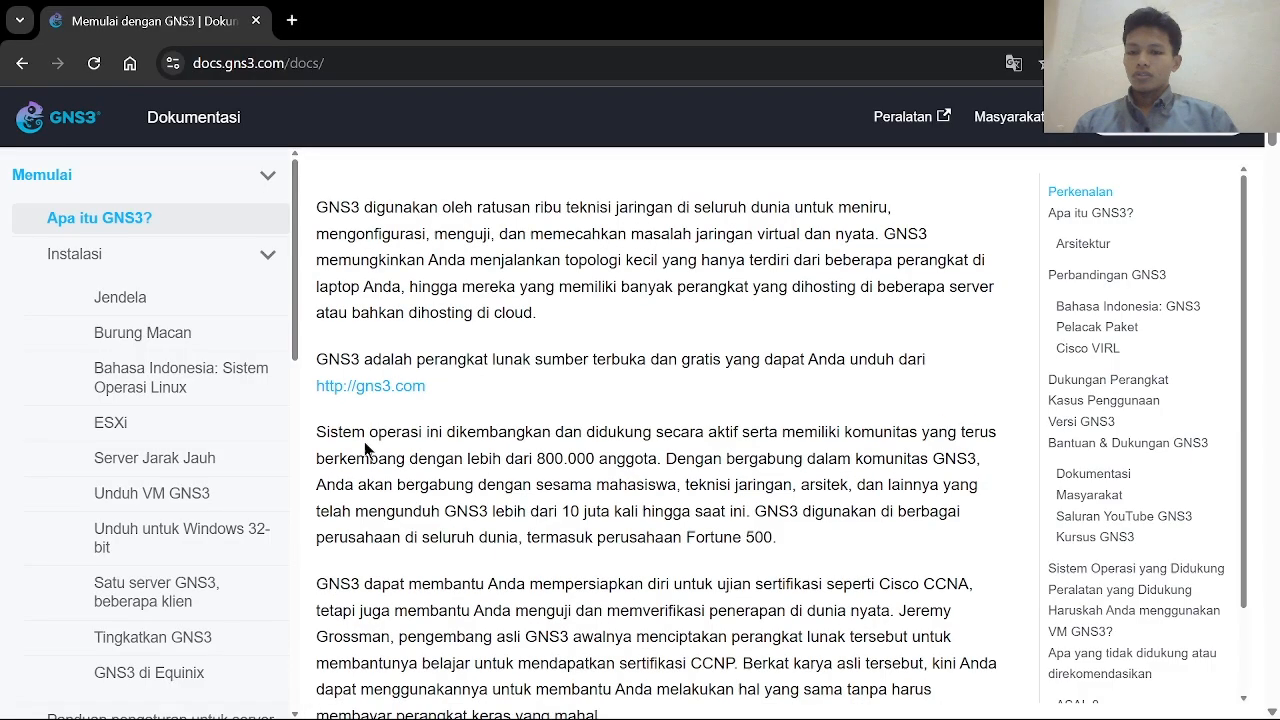
# Read the documentation paragraphs on the GNS3 community, Cisco certification preparation and the software's origins.
pyautogui.scroll(-1, 365, 448)
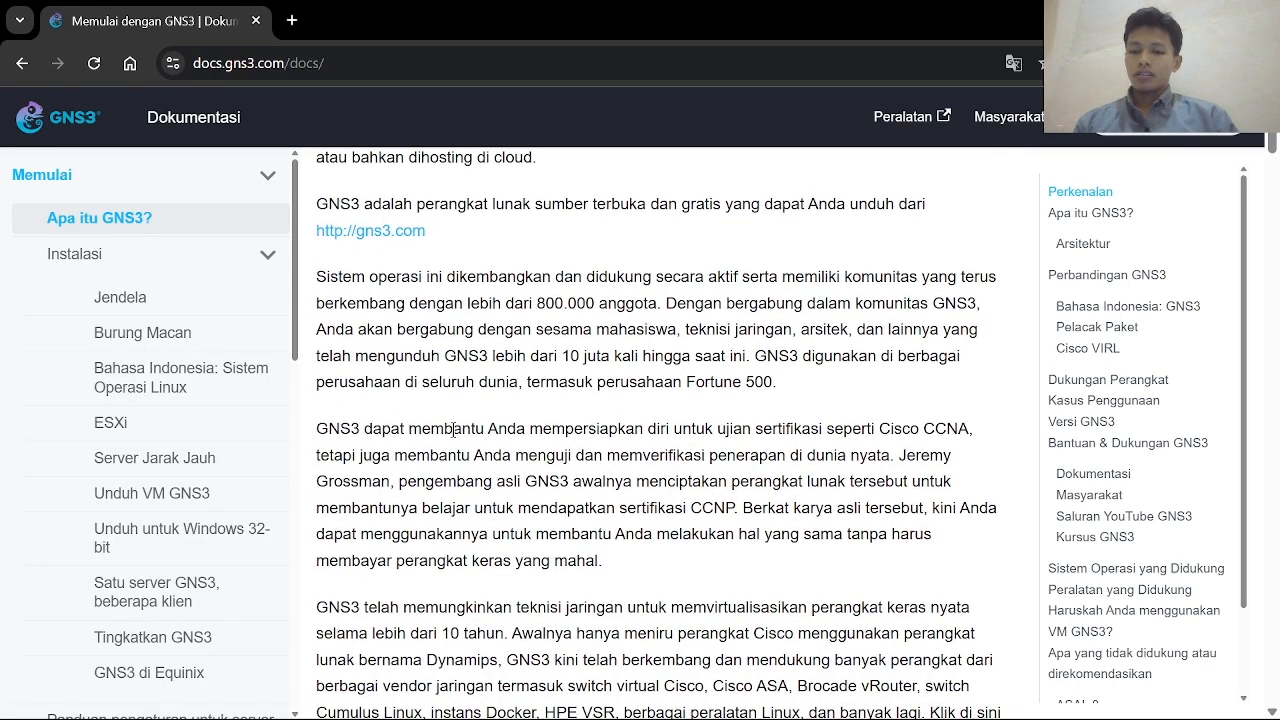
pyautogui.scroll(-1, 453, 430)
pyautogui.scroll(-1, 575, 333)
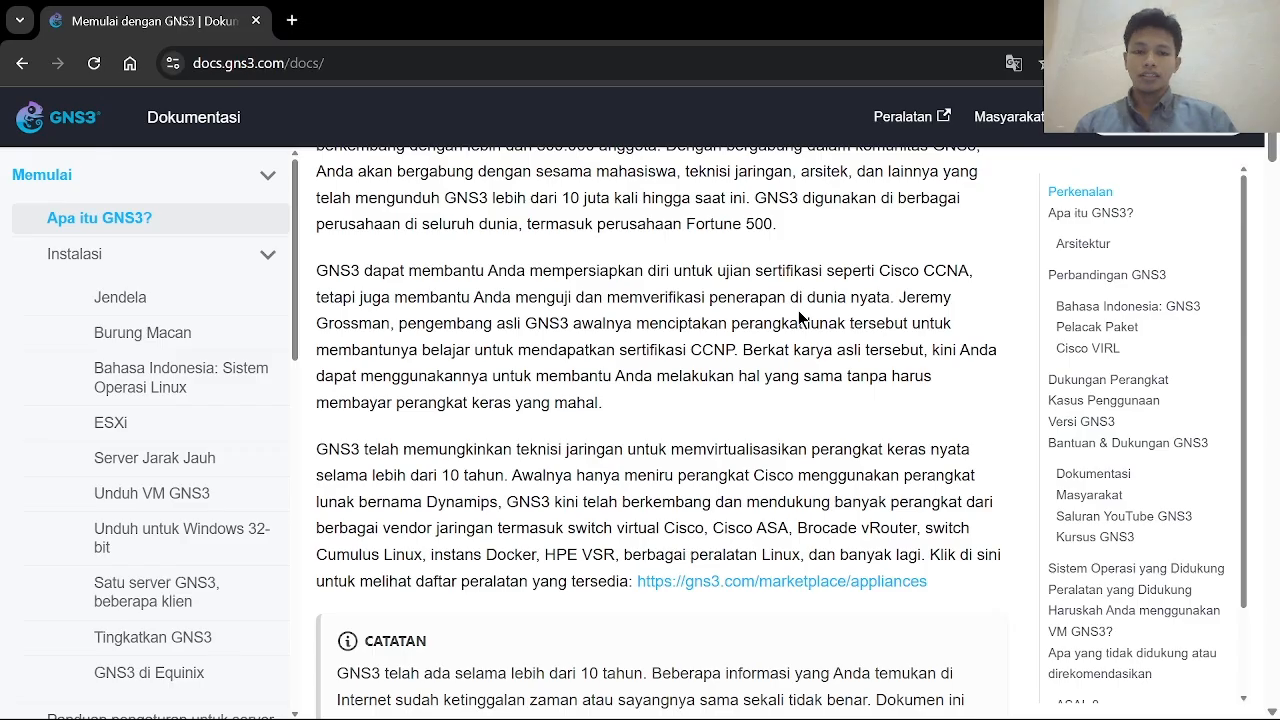
pyautogui.scroll(-1, 632, 391)
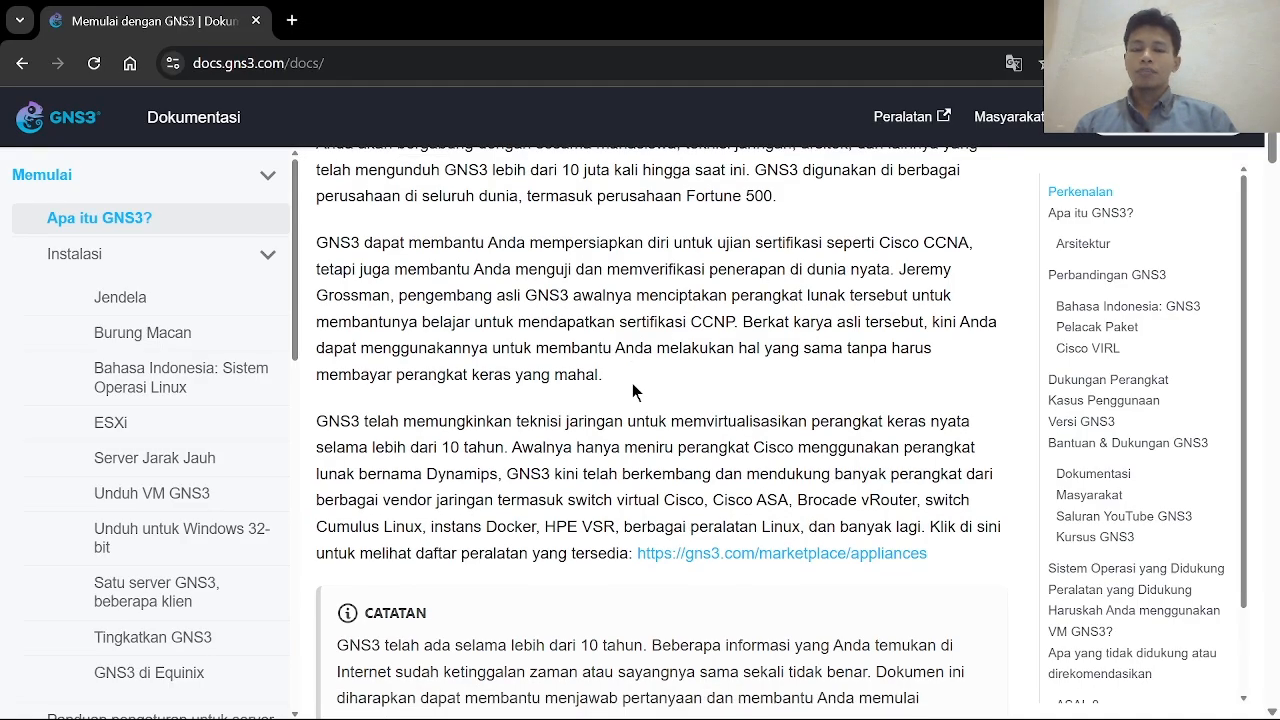
pyautogui.scroll(-1, 757, 381)
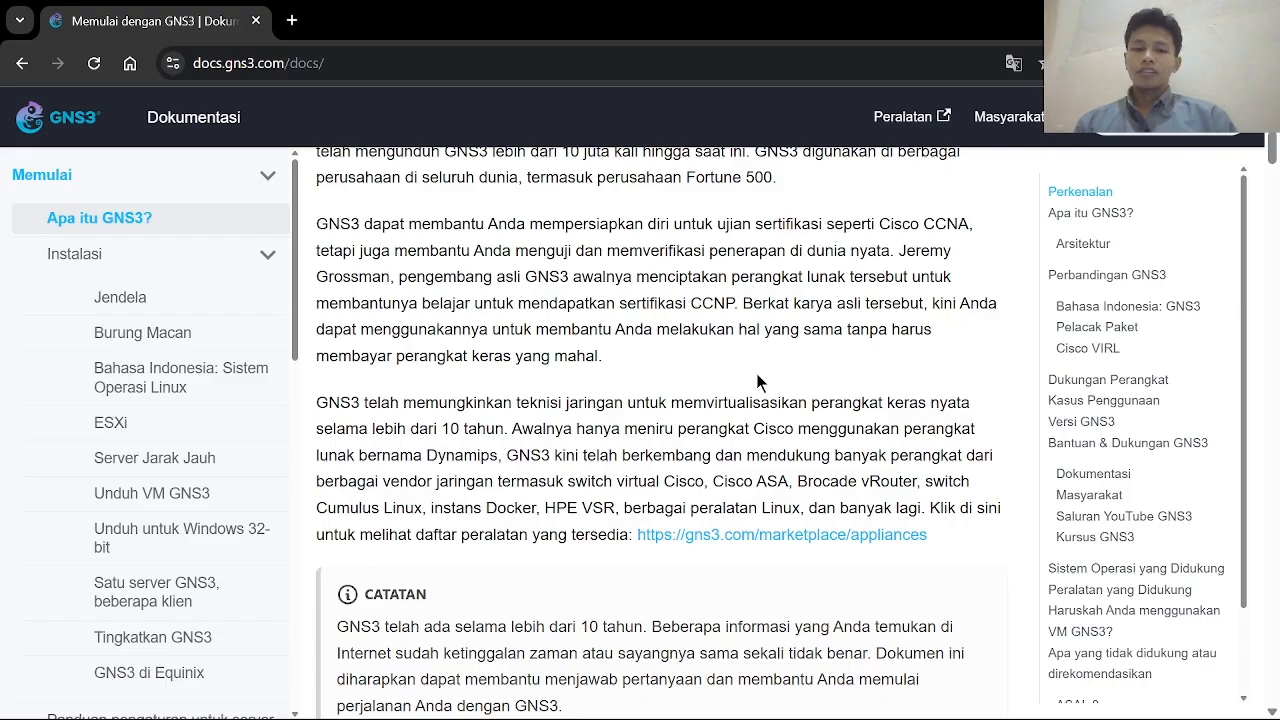
pyautogui.scroll(-2, 809, 355)
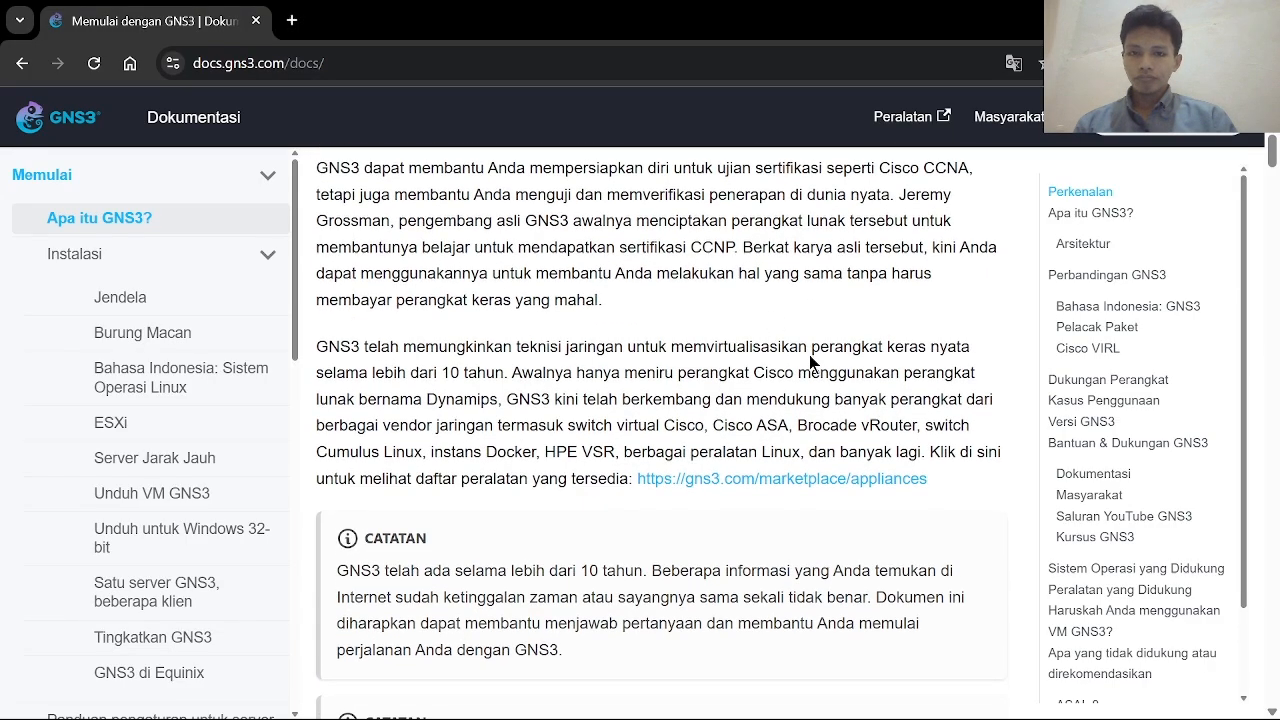
pyautogui.scroll(1, 809, 354)
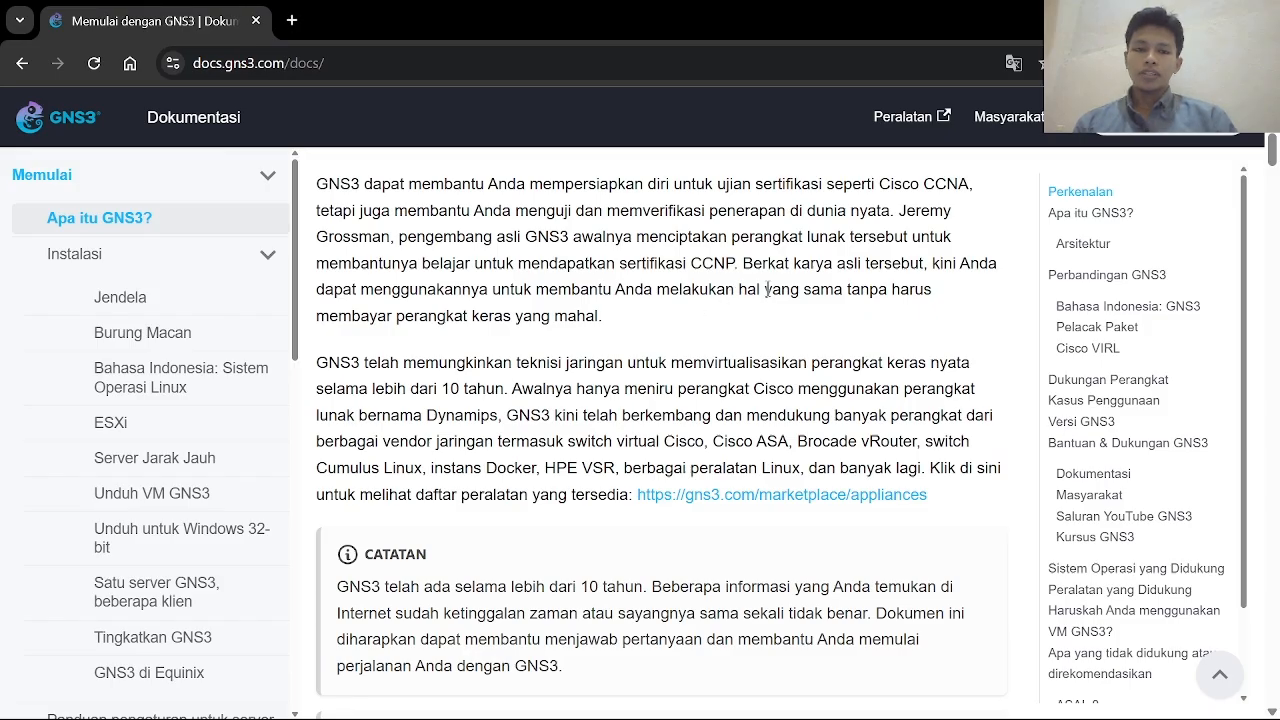
pyautogui.scroll(-1, 746, 323)
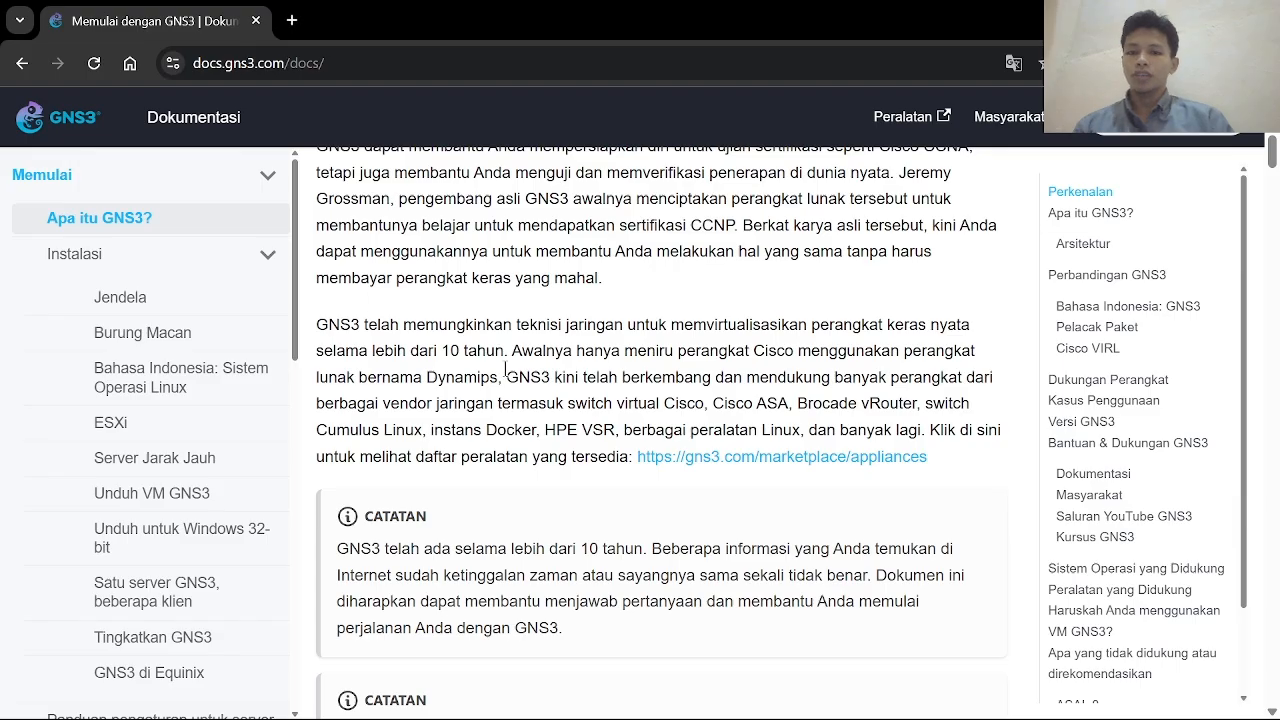
# Examine the paragraph on supported vendor devices, highlighting the list from "switch virtual Cisco" to "dan banyak lagi".
pyautogui.scroll(-1, 689, 373)
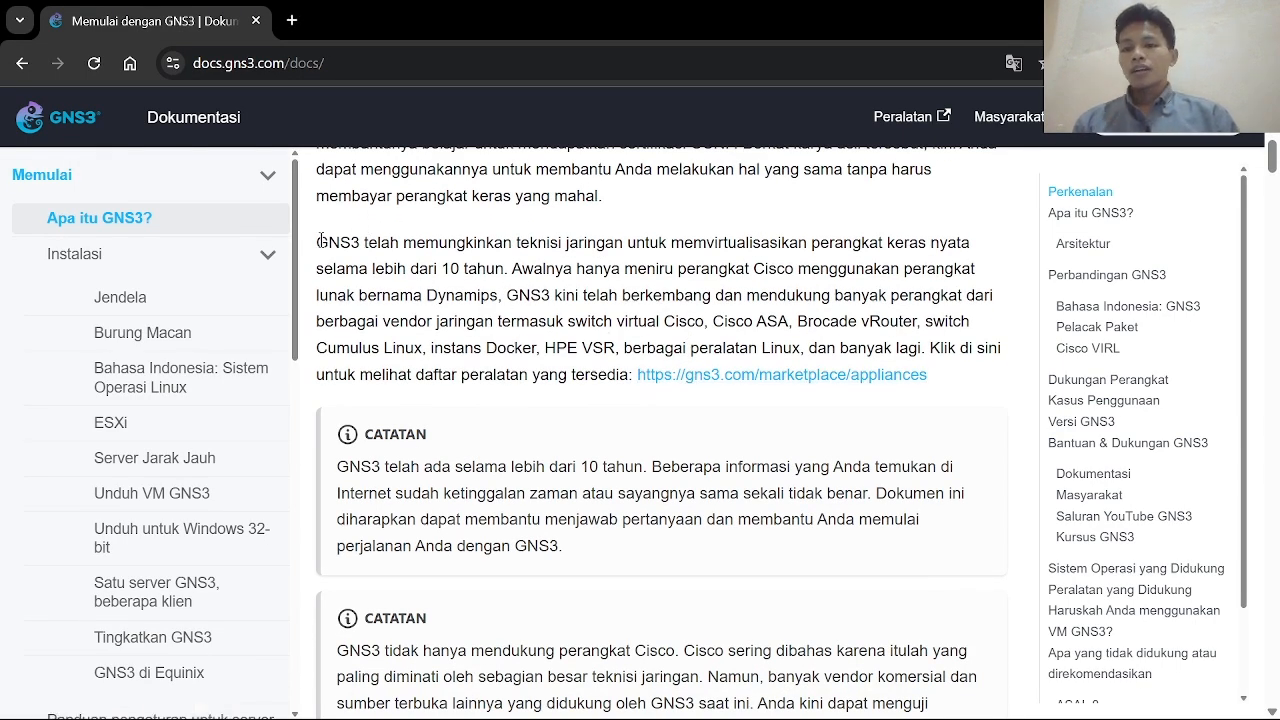
pyautogui.moveTo(318, 242); pyautogui.dragTo(360, 268)
pyautogui.click(366, 268)
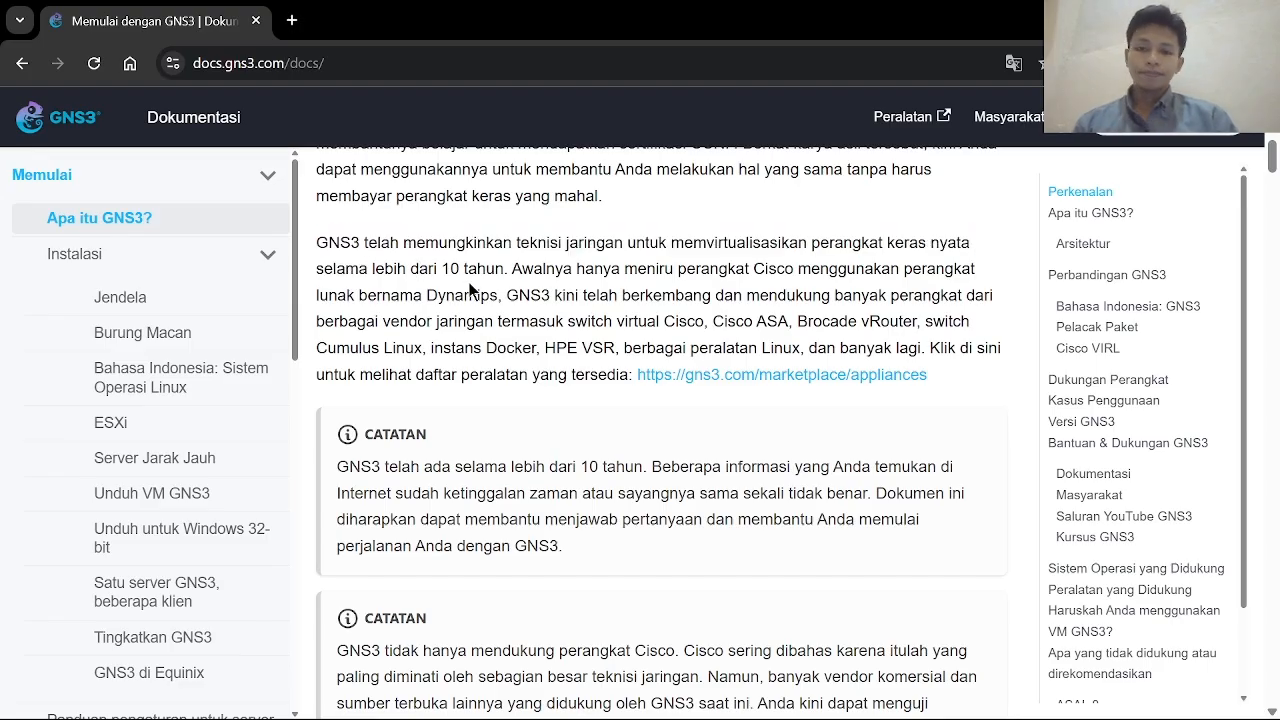
pyautogui.scroll(-1, 472, 290)
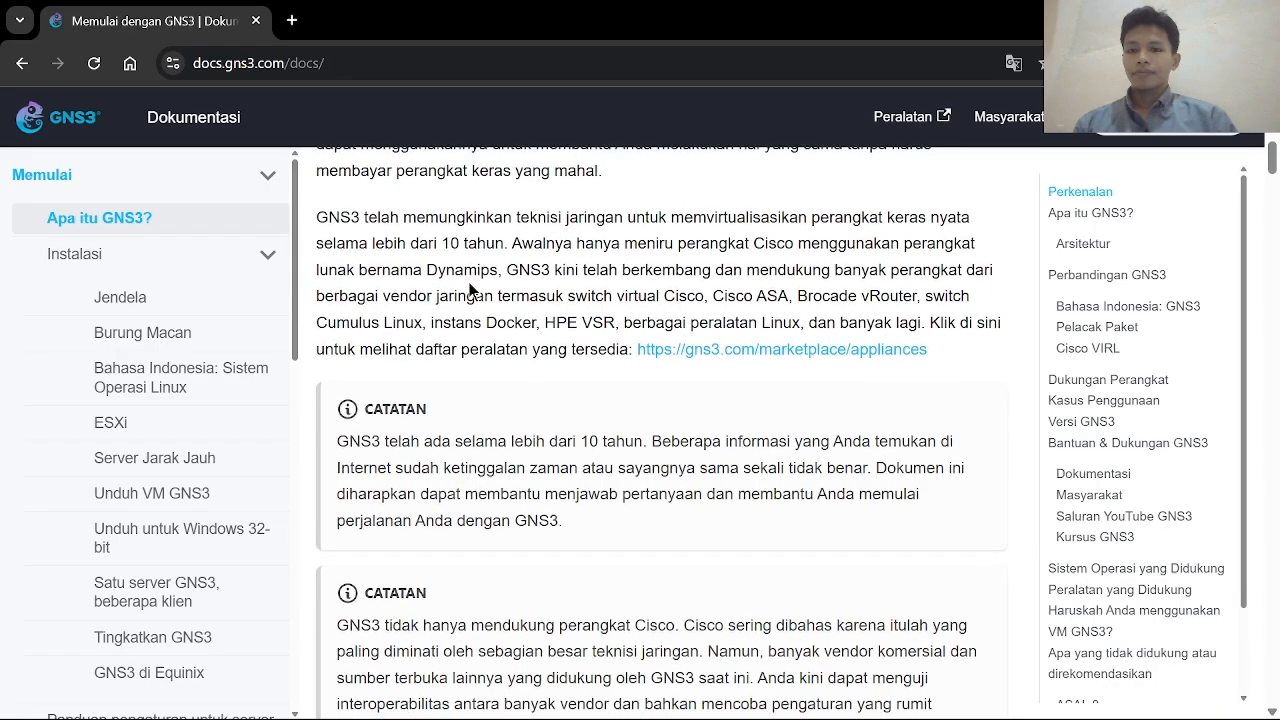
pyautogui.scroll(1, 472, 290)
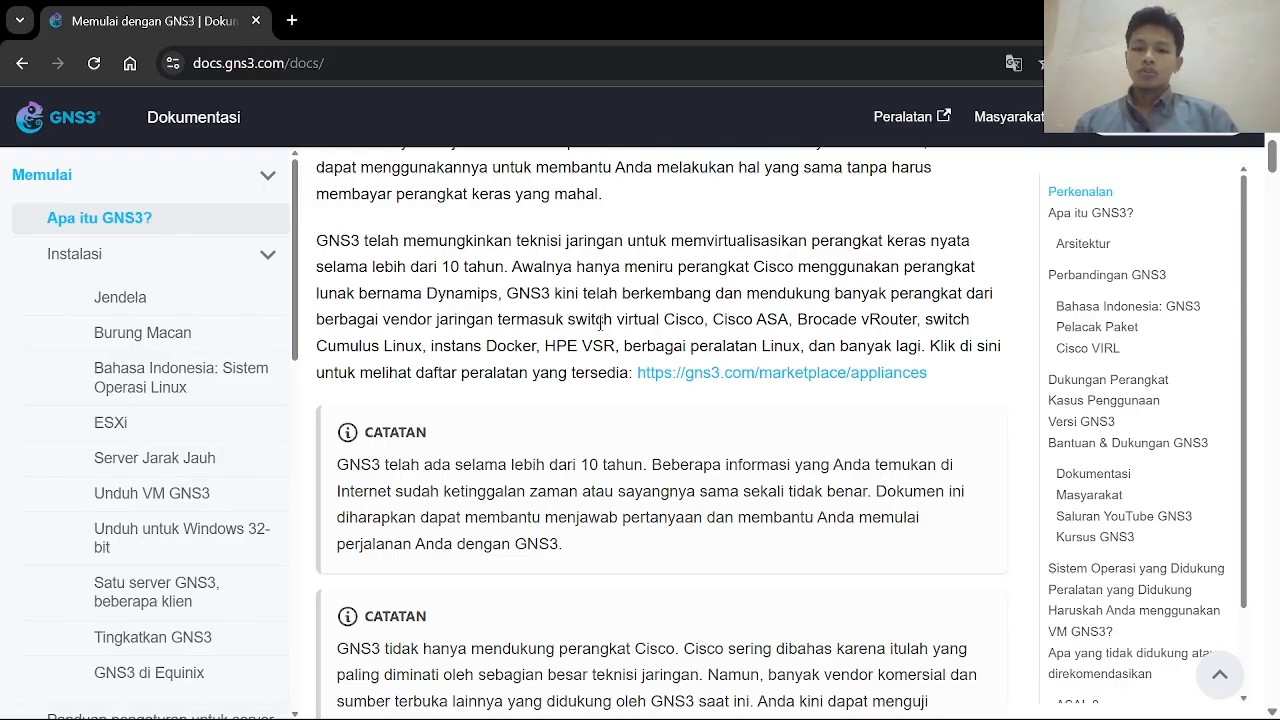
pyautogui.moveTo(567, 320); pyautogui.dragTo(932, 352)
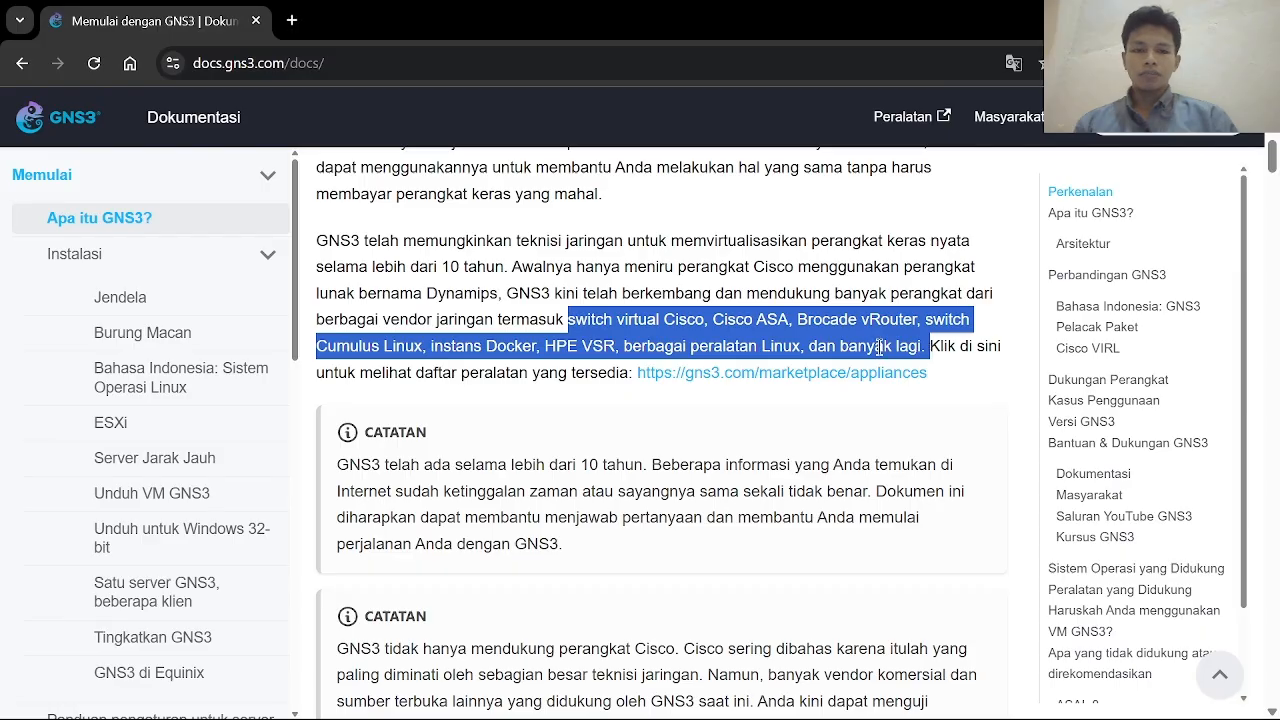
pyautogui.click(568, 390)
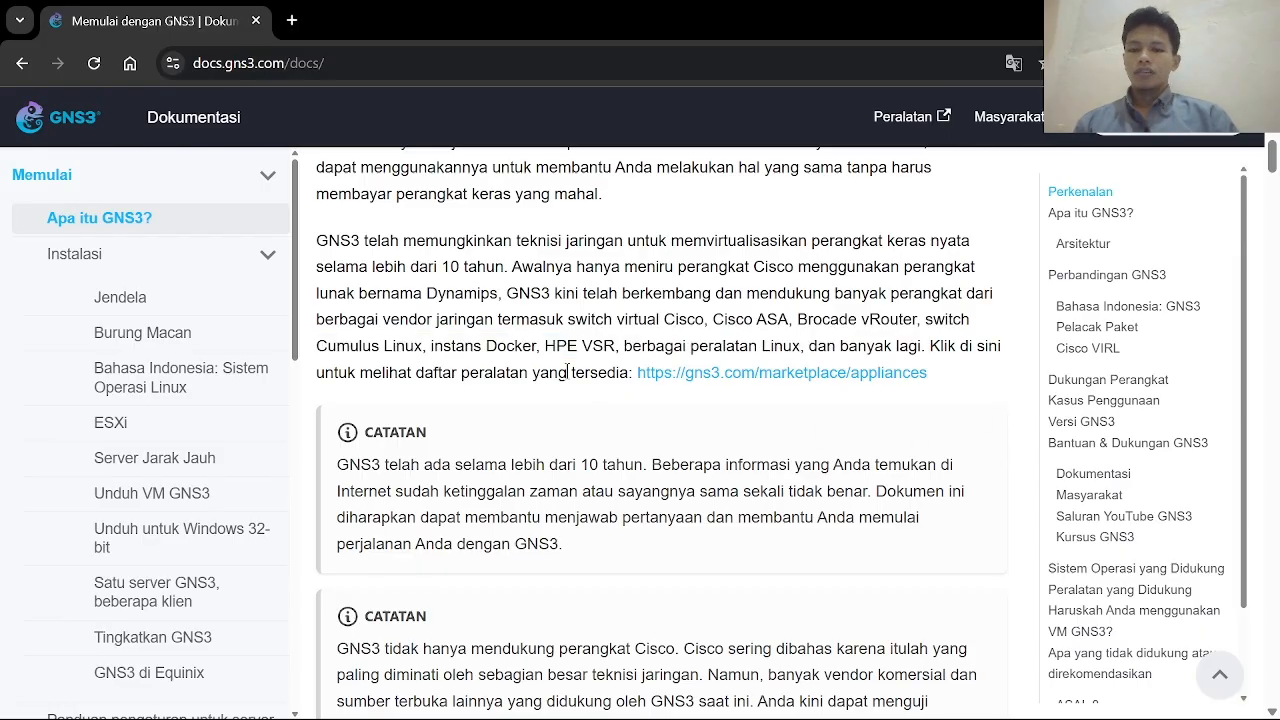
pyautogui.scroll(-2, 650, 392)
pyautogui.scroll(2, 700, 394)
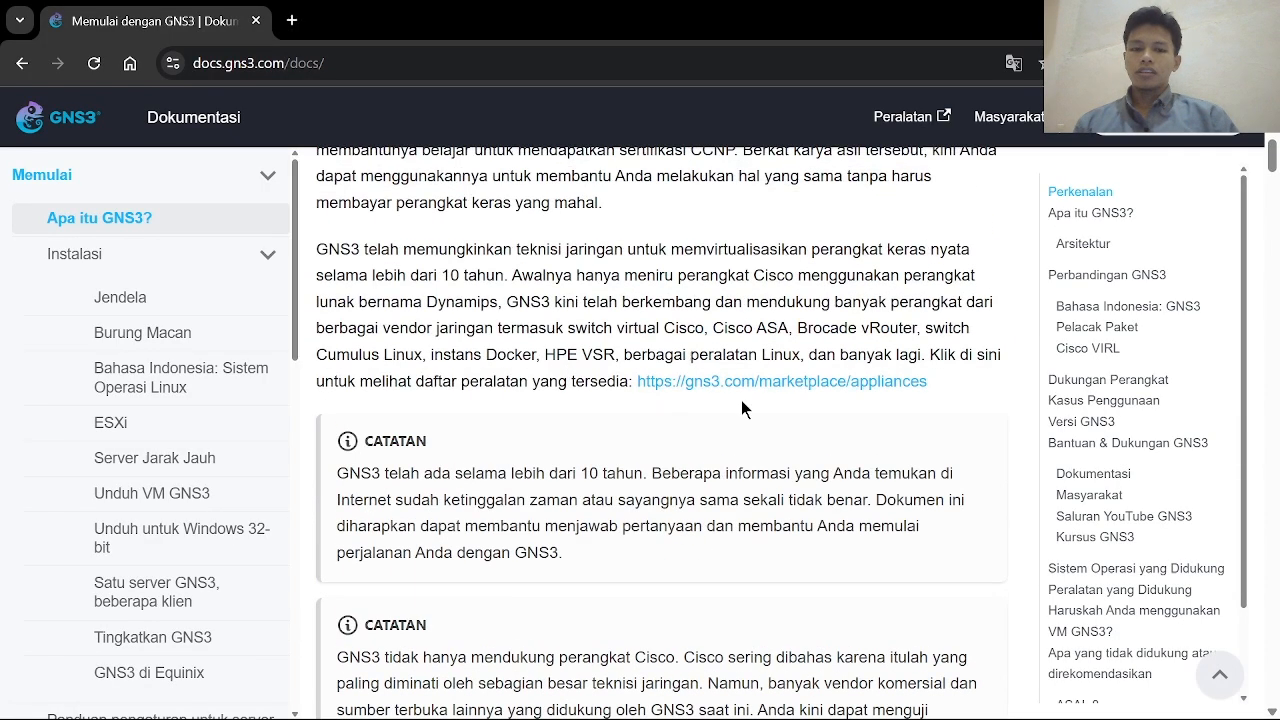
# Read the two CATATAN notes, the upgrade recommendation and the software components under "Apa itu GNS3".
pyautogui.scroll(-3, 688, 449)
pyautogui.scroll(-5, 688, 445)
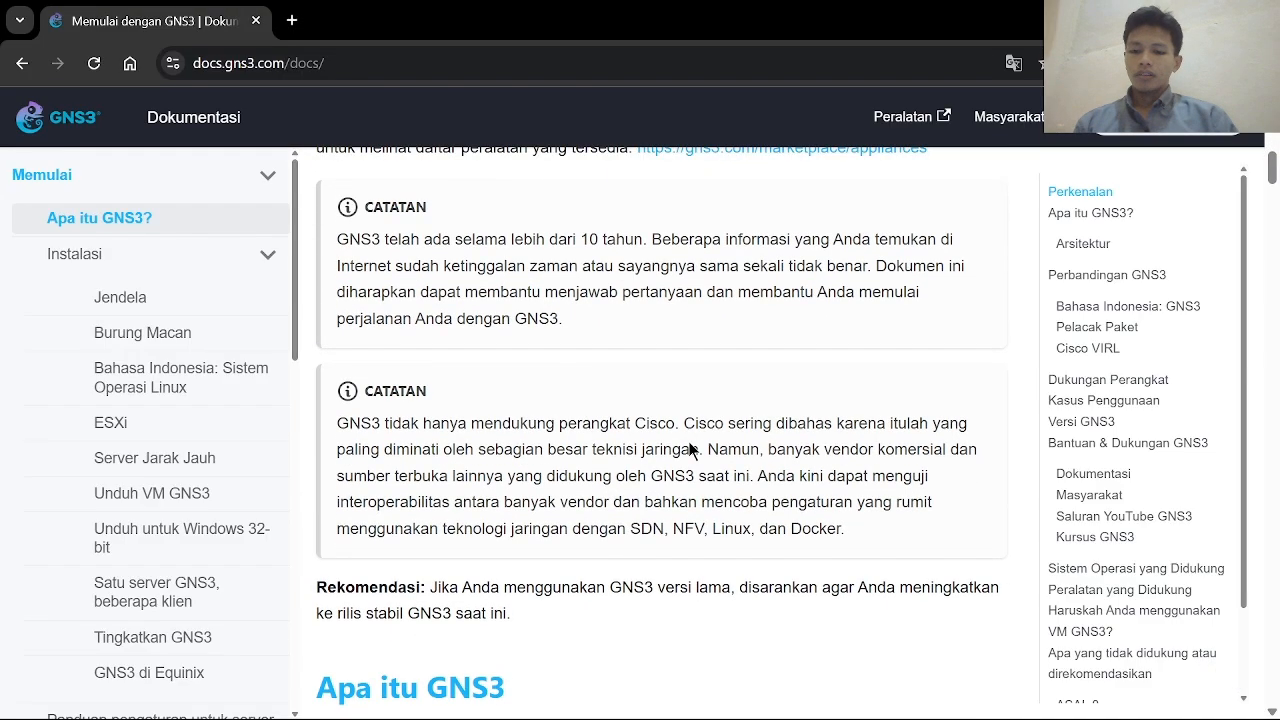
pyautogui.scroll(-1, 688, 451)
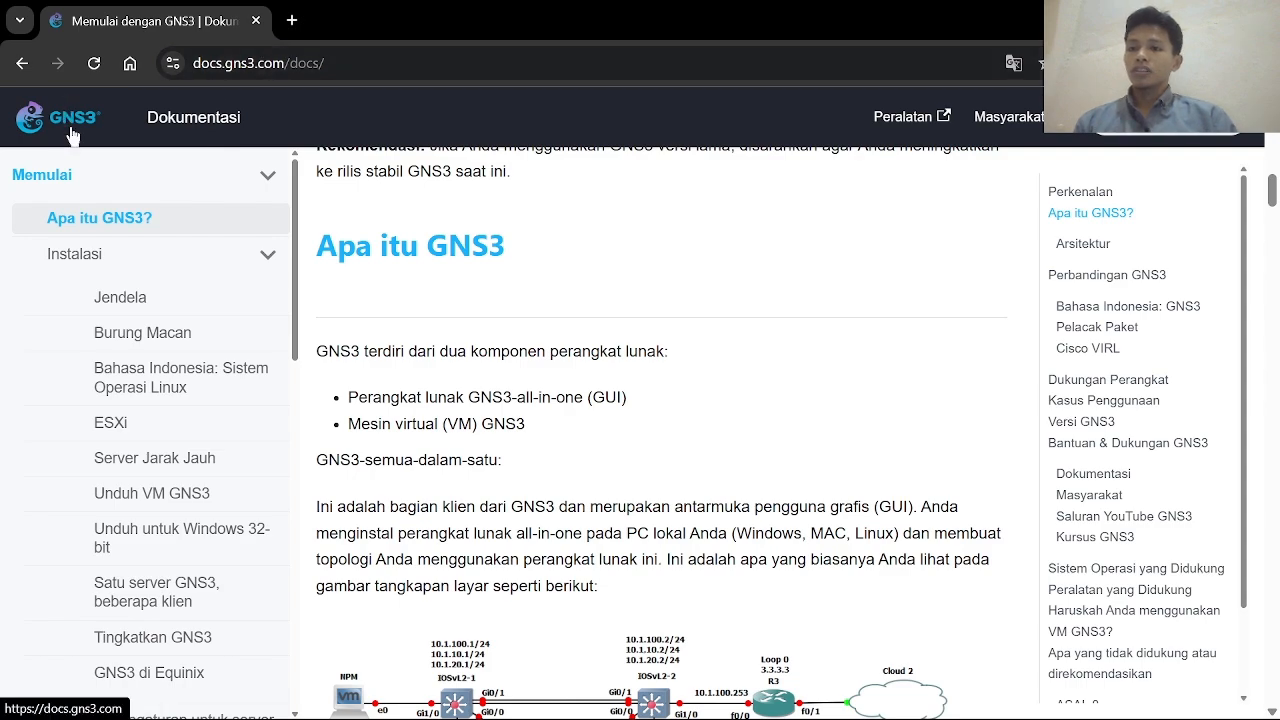
pyautogui.scroll(-6, 464, 358)
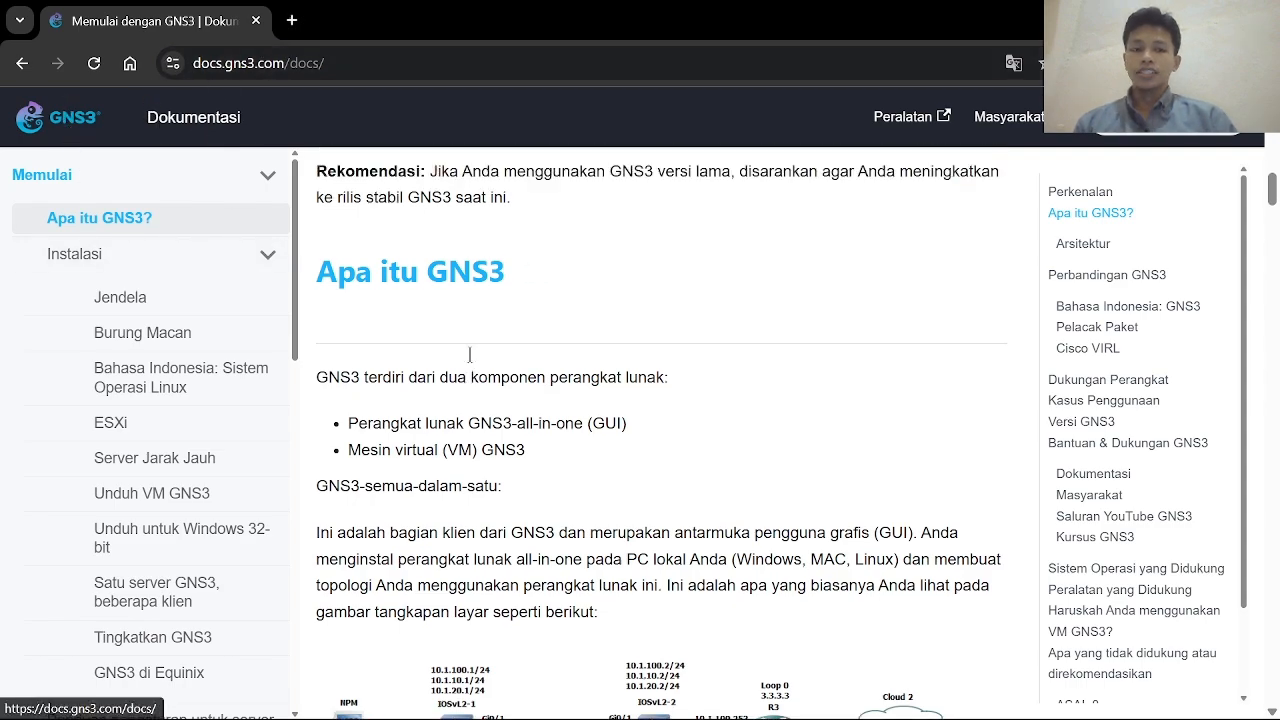
# Switch to the GNS3 application and open the Topology.gns3 project.
pyautogui.hotkey('alt', 'Tab')
pyautogui.hotkey('alt', 'Tab')
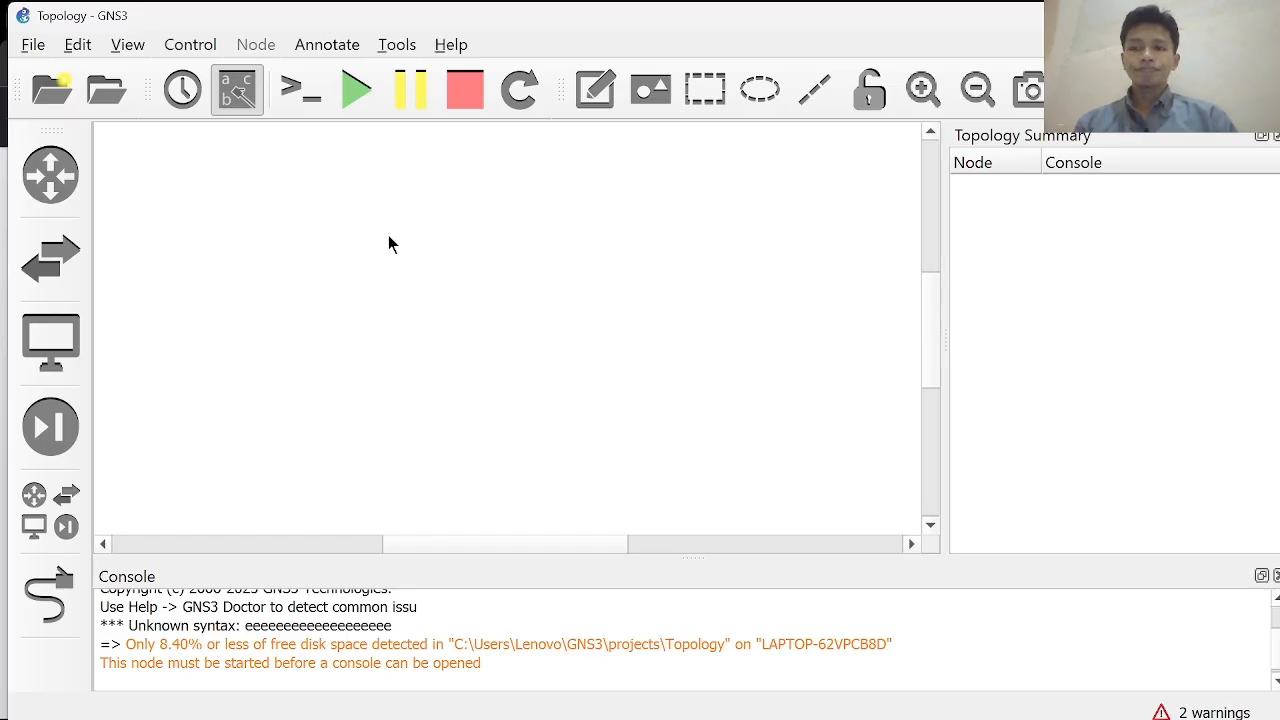
pyautogui.click(35, 46)
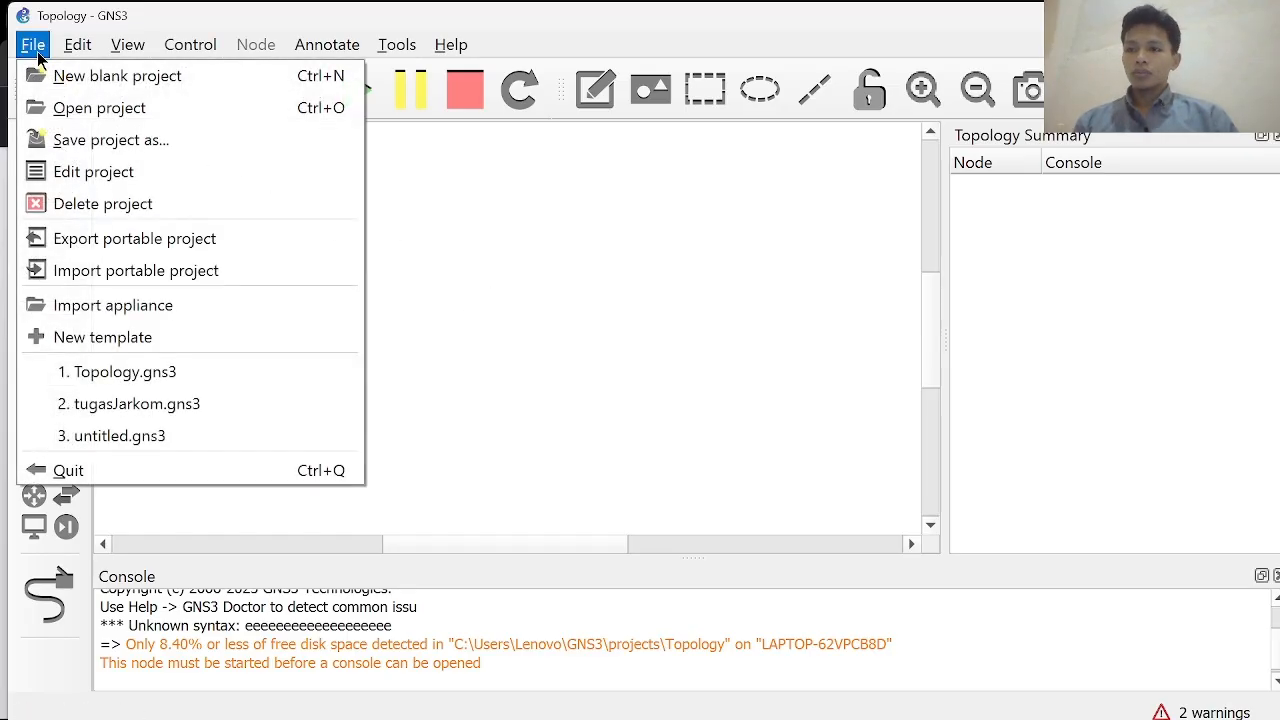
pyautogui.click(134, 107)
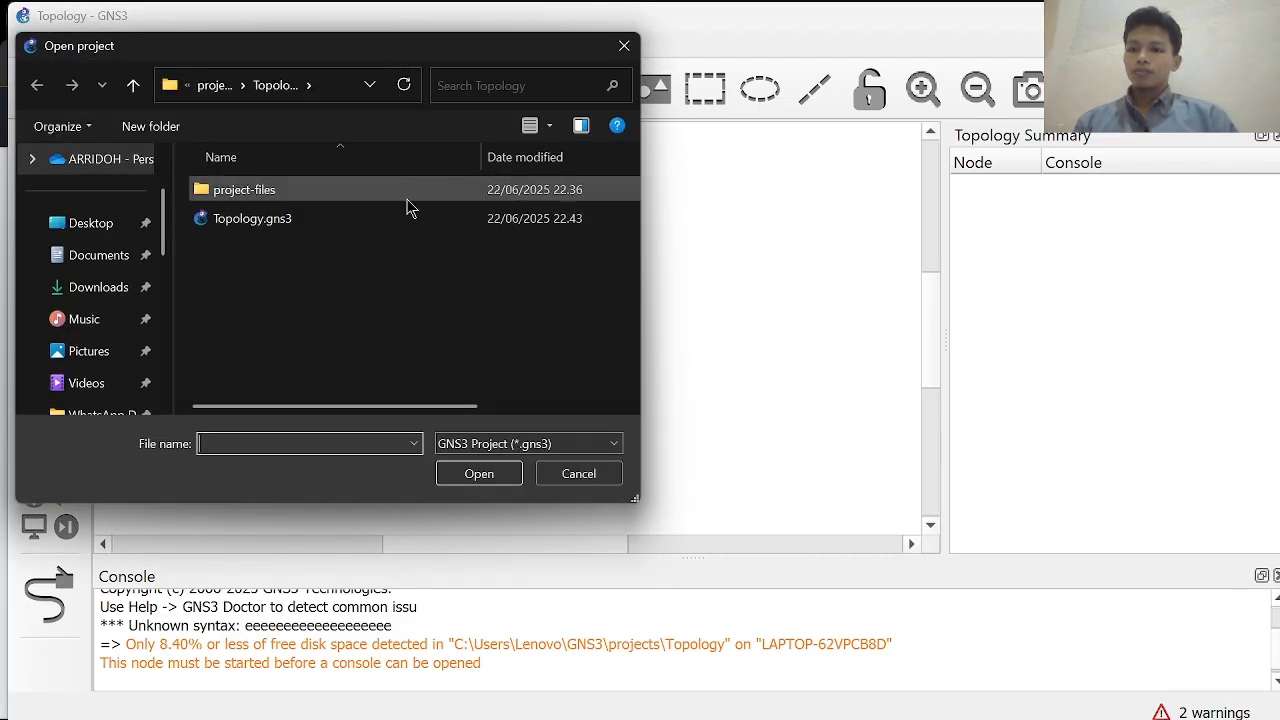
pyautogui.click(398, 218)
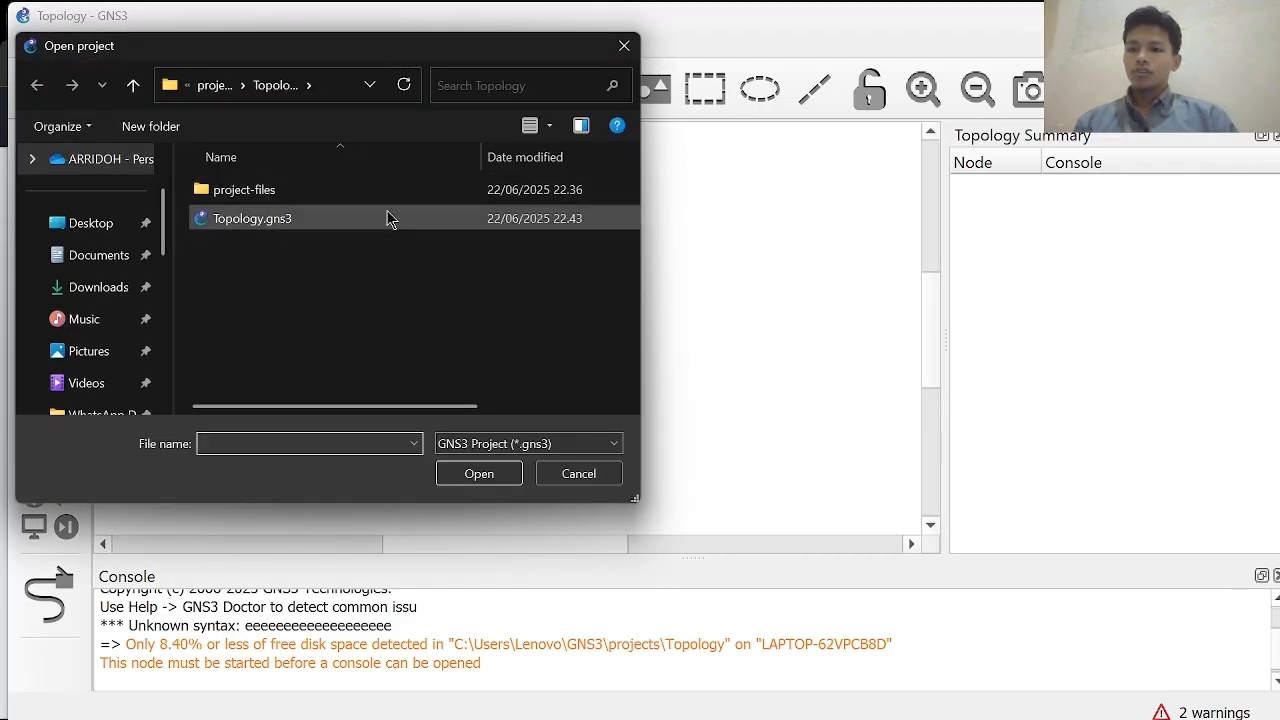
pyautogui.click(479, 474)
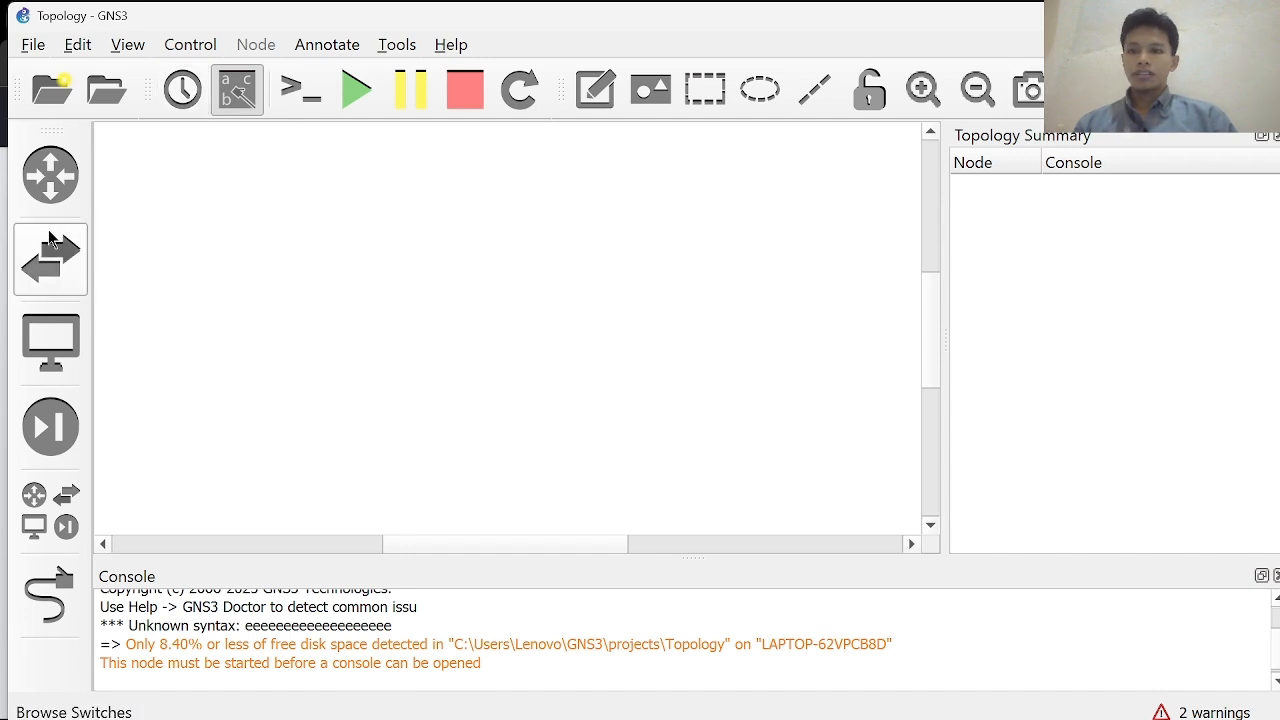
# Browse the router, switch, end-device, security and all-devices lists, then turn the Add a link tool on and off.
pyautogui.click(49, 168)
pyautogui.click(49, 270)
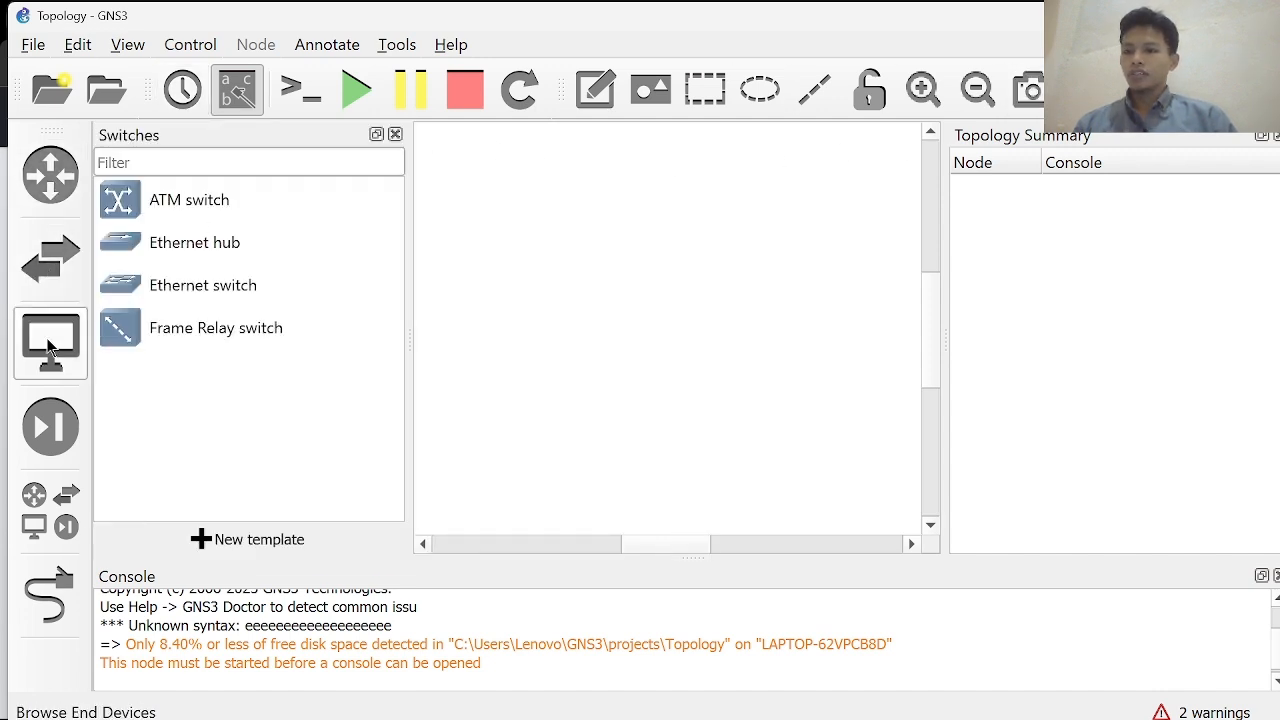
pyautogui.click(50, 510)
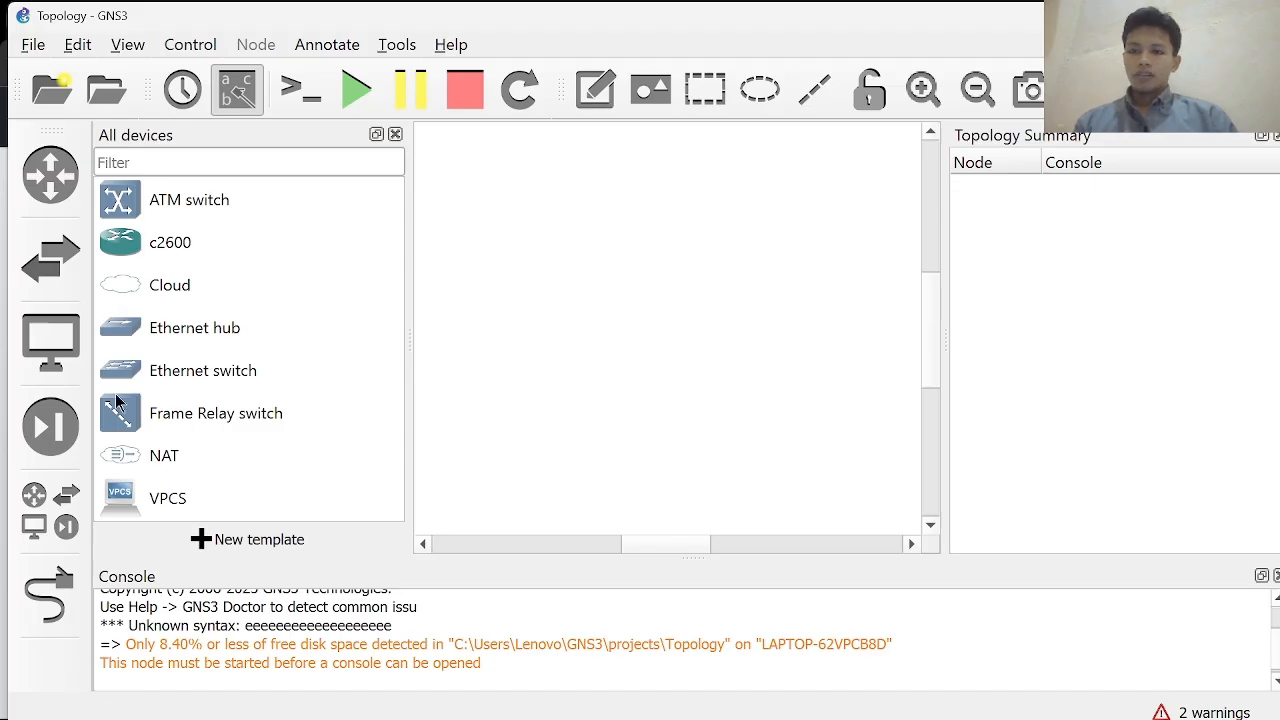
pyautogui.click(52, 205)
pyautogui.click(52, 250)
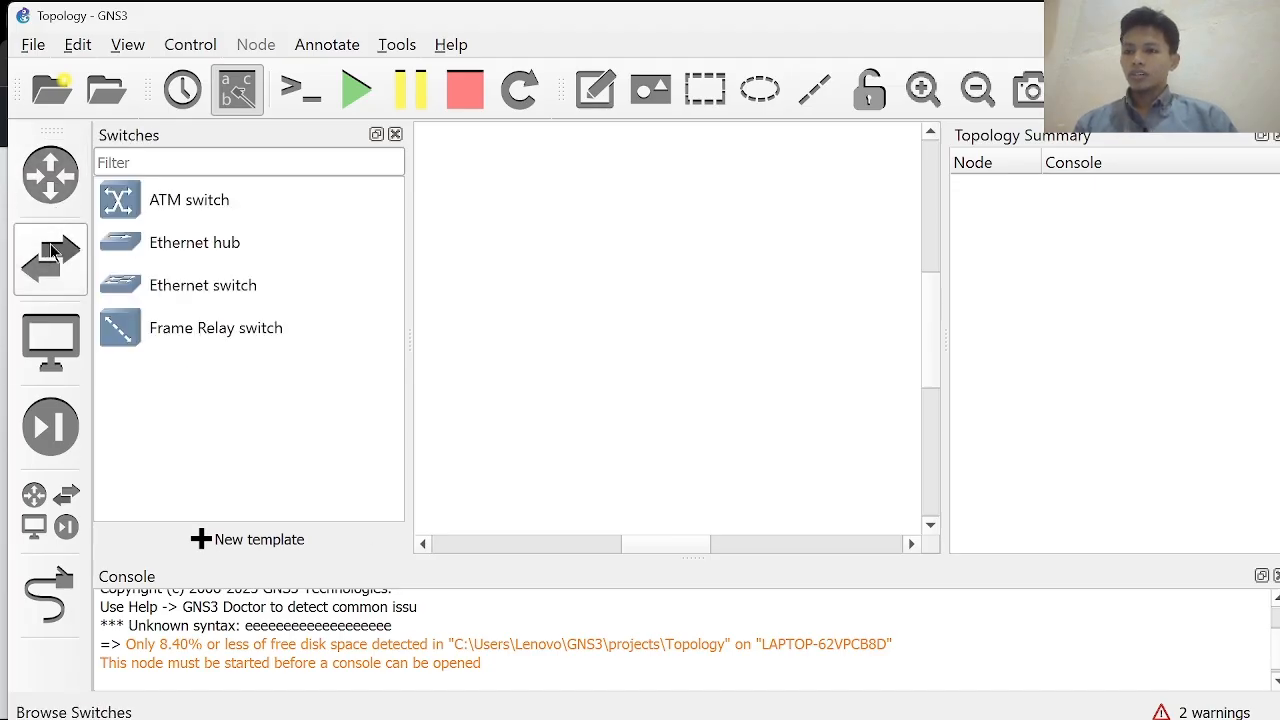
pyautogui.click(46, 348)
pyautogui.click(50, 432)
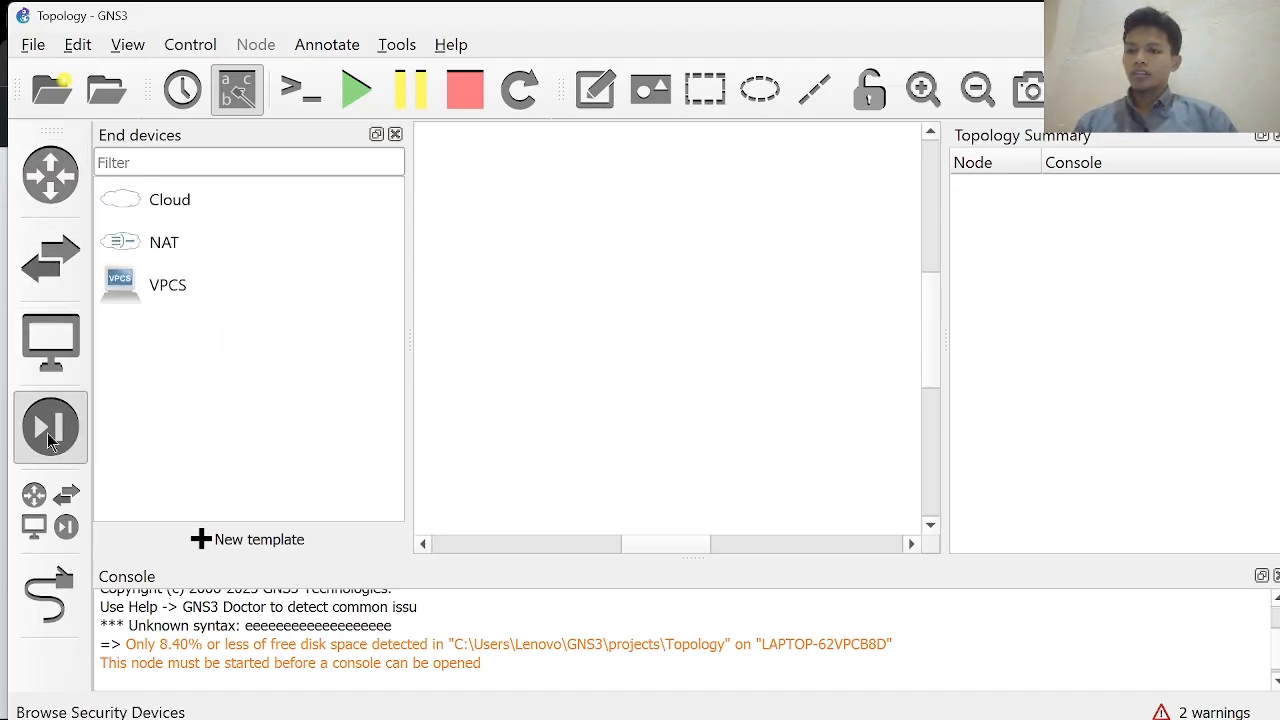
pyautogui.click(47, 488)
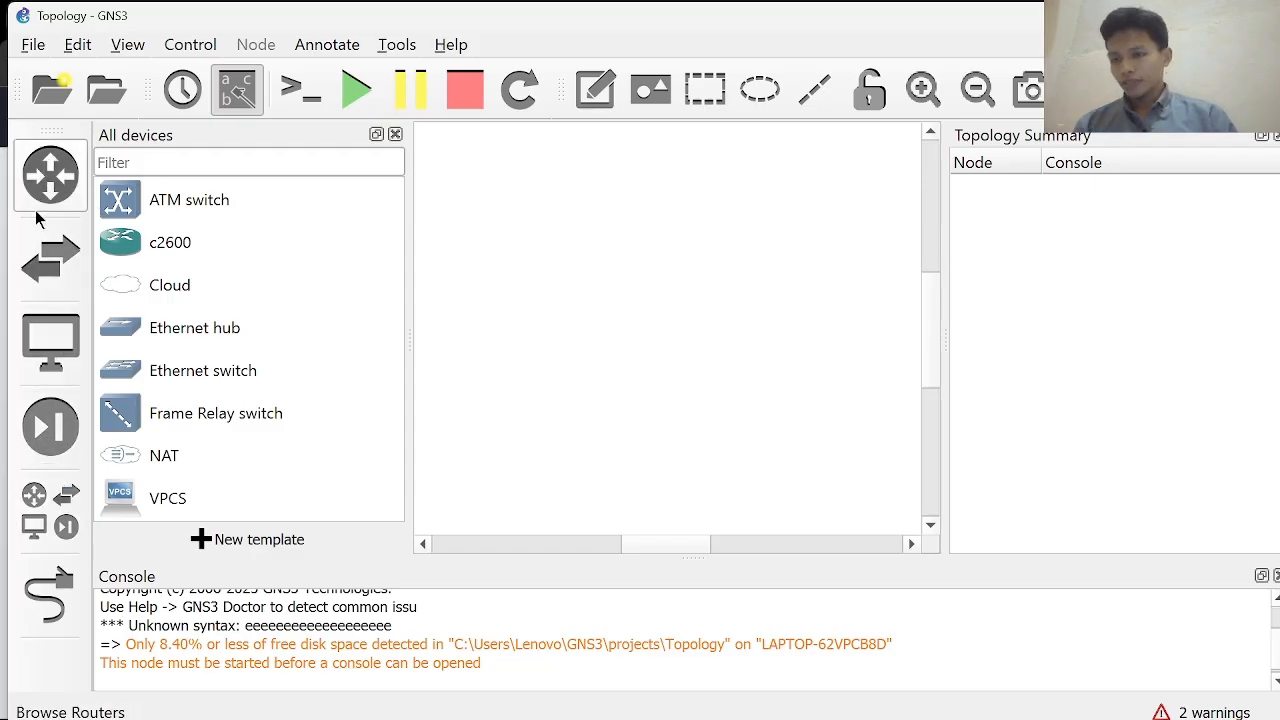
pyautogui.click(36, 598)
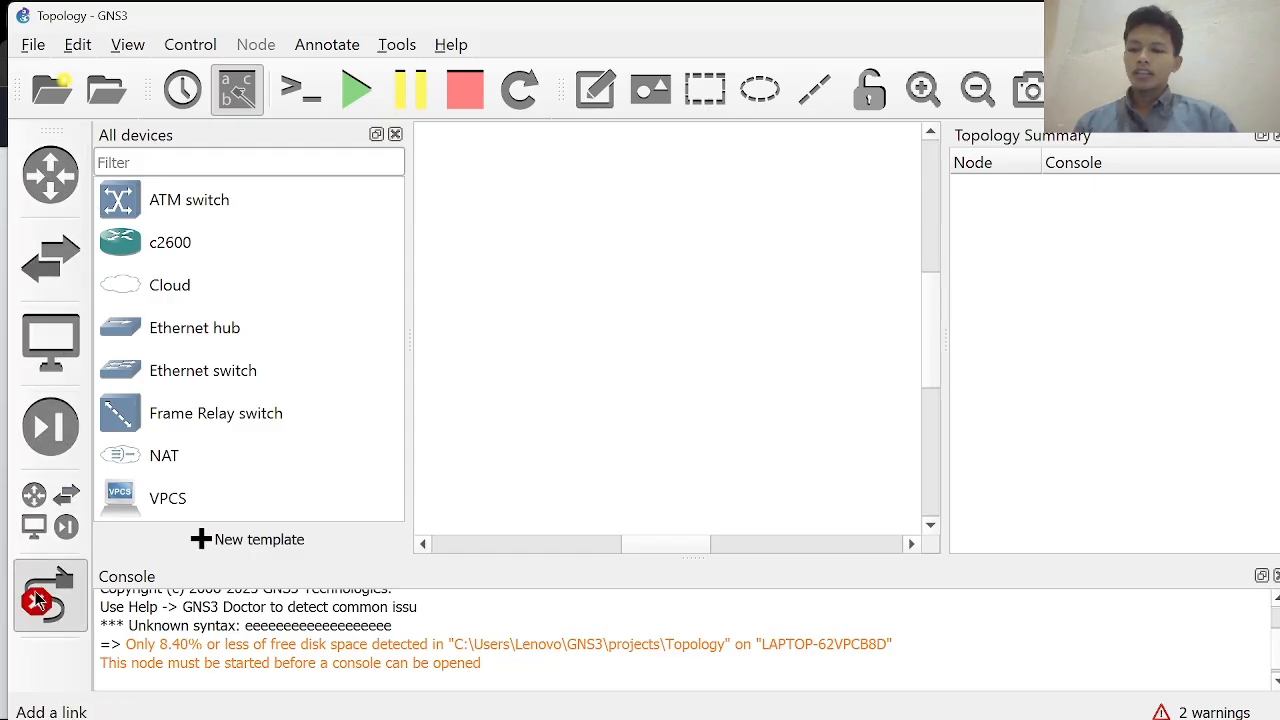
pyautogui.click(42, 606)
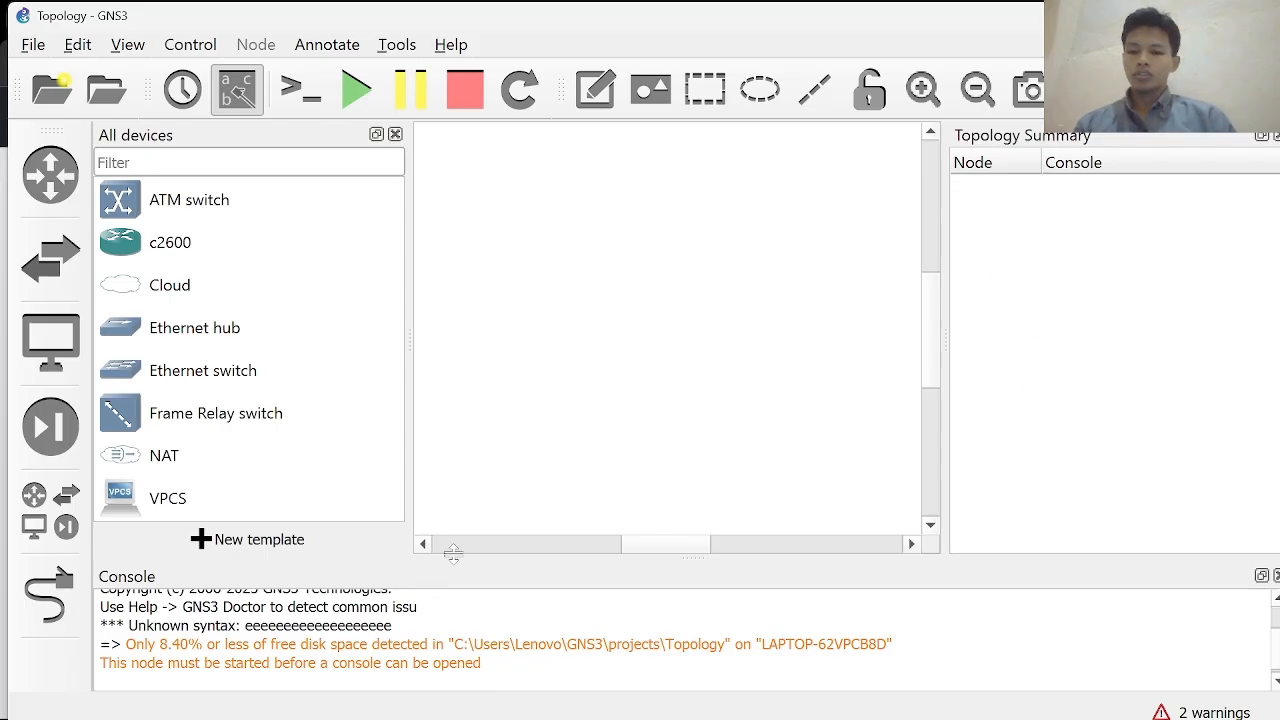
# Enlarge the Console pane and place one c2600 router in the upper middle of the workspace.
pyautogui.moveTo(458, 553); pyautogui.dragTo(476, 491)
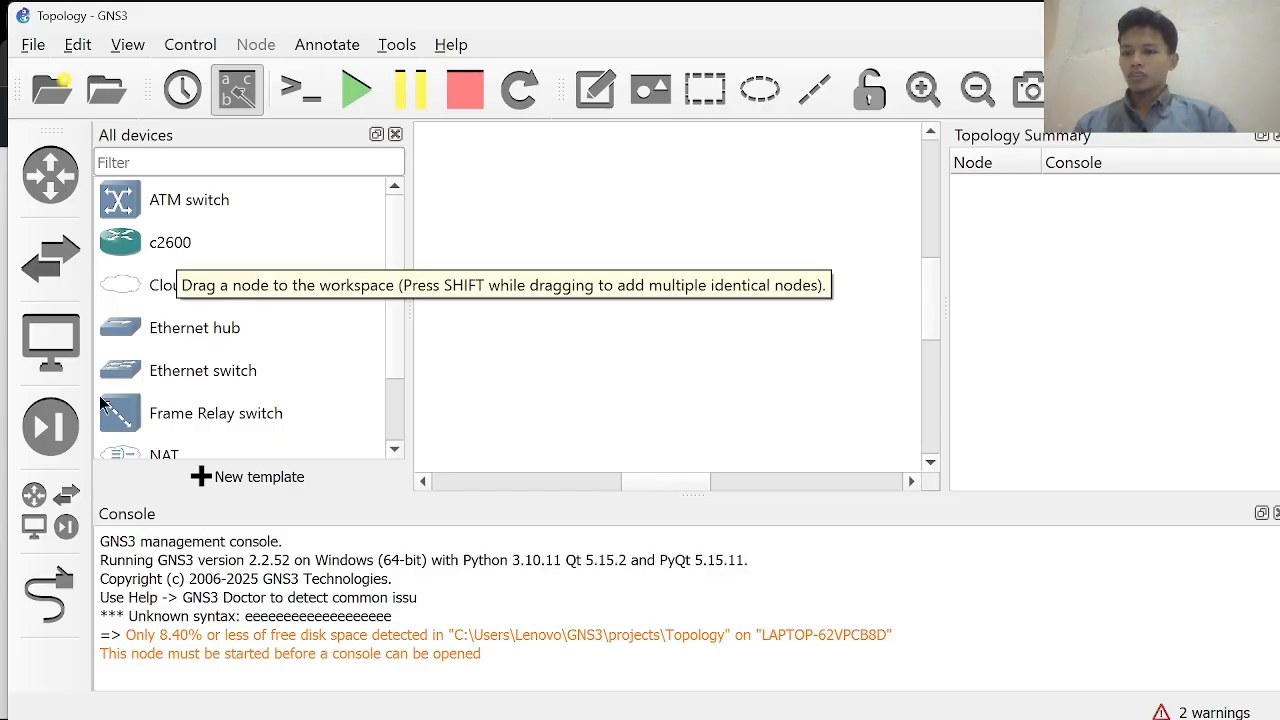
pyautogui.click(203, 246)
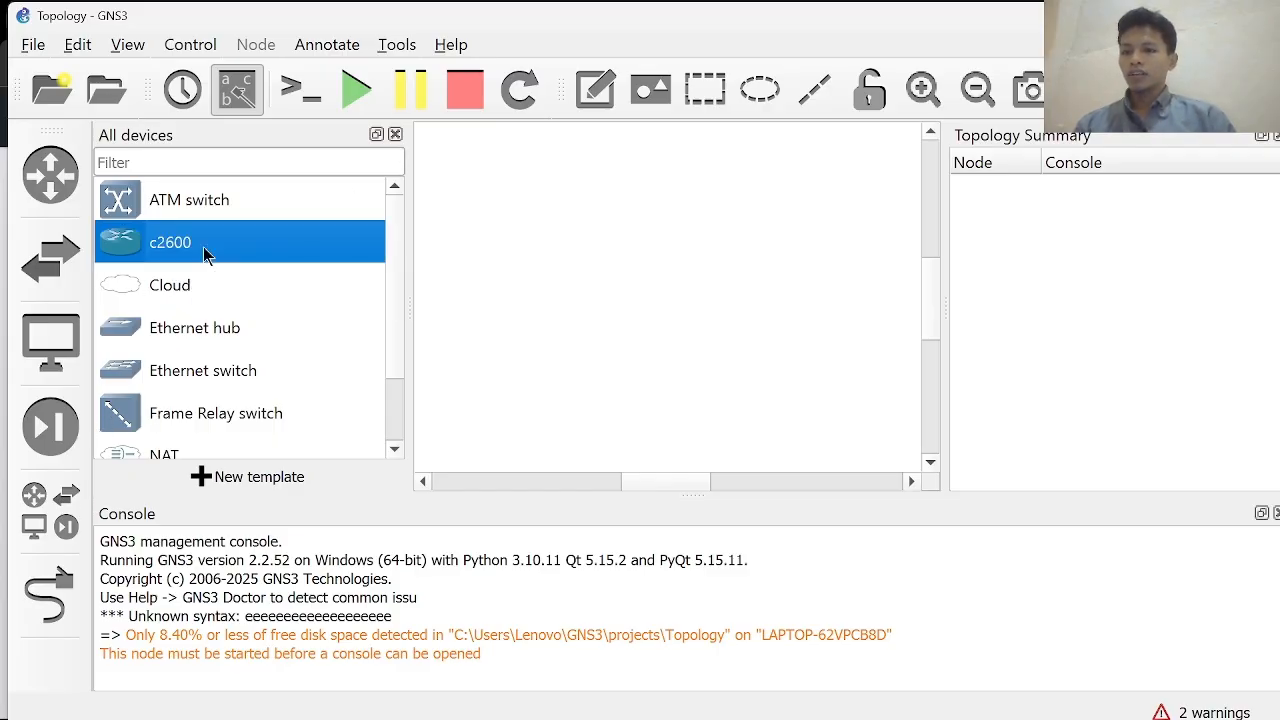
pyautogui.moveTo(214, 255); pyautogui.dragTo(700, 251)
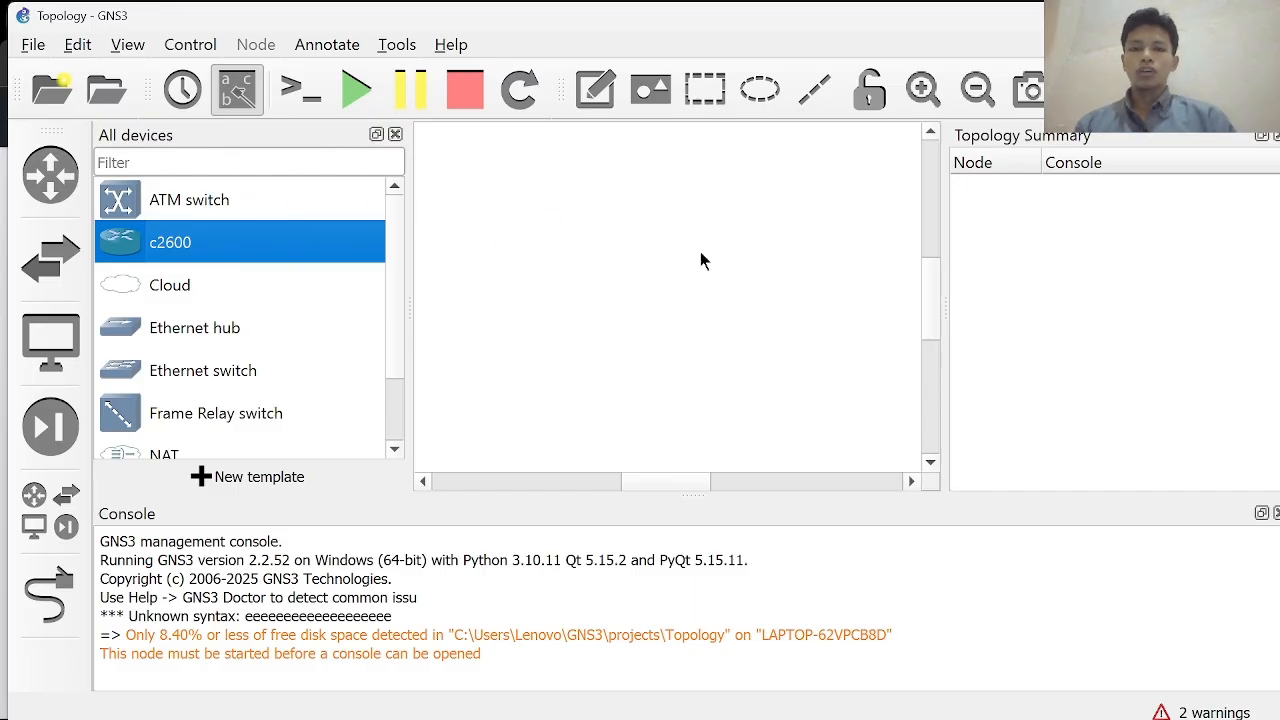
pyautogui.click(748, 292)
pyautogui.scroll(-5, 667, 255)
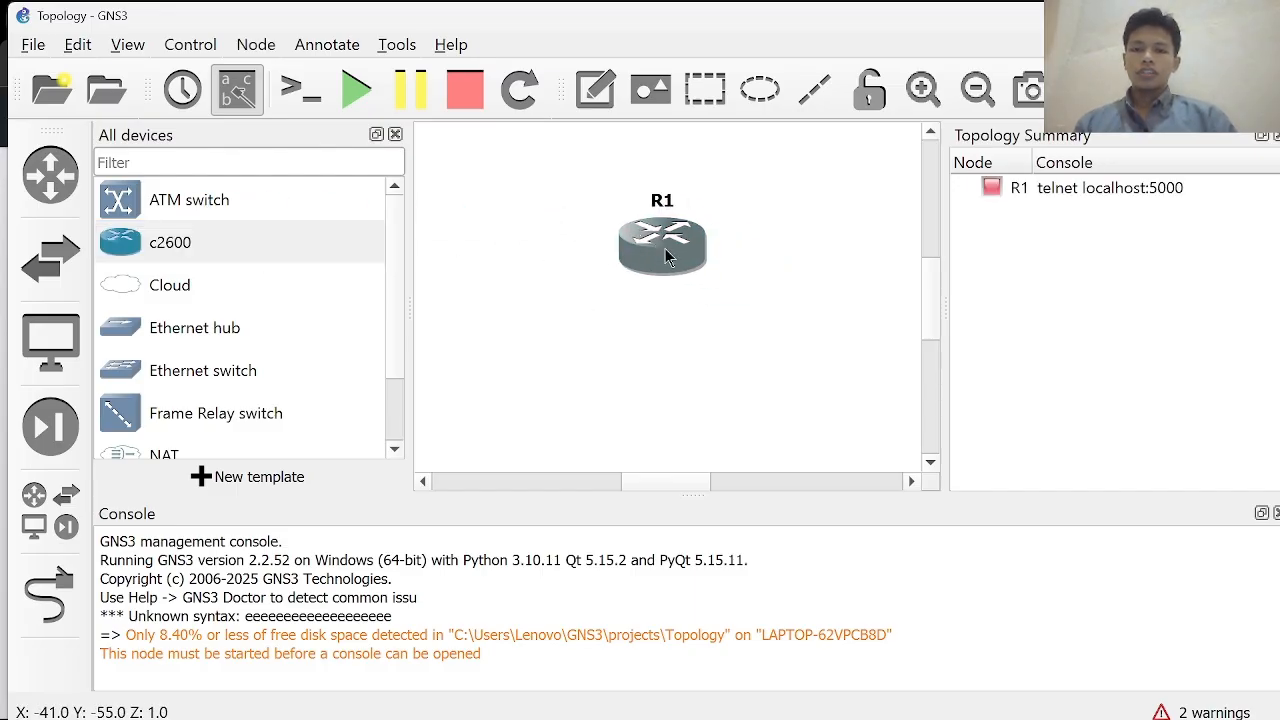
pyautogui.moveTo(665, 255); pyautogui.dragTo(643, 195)
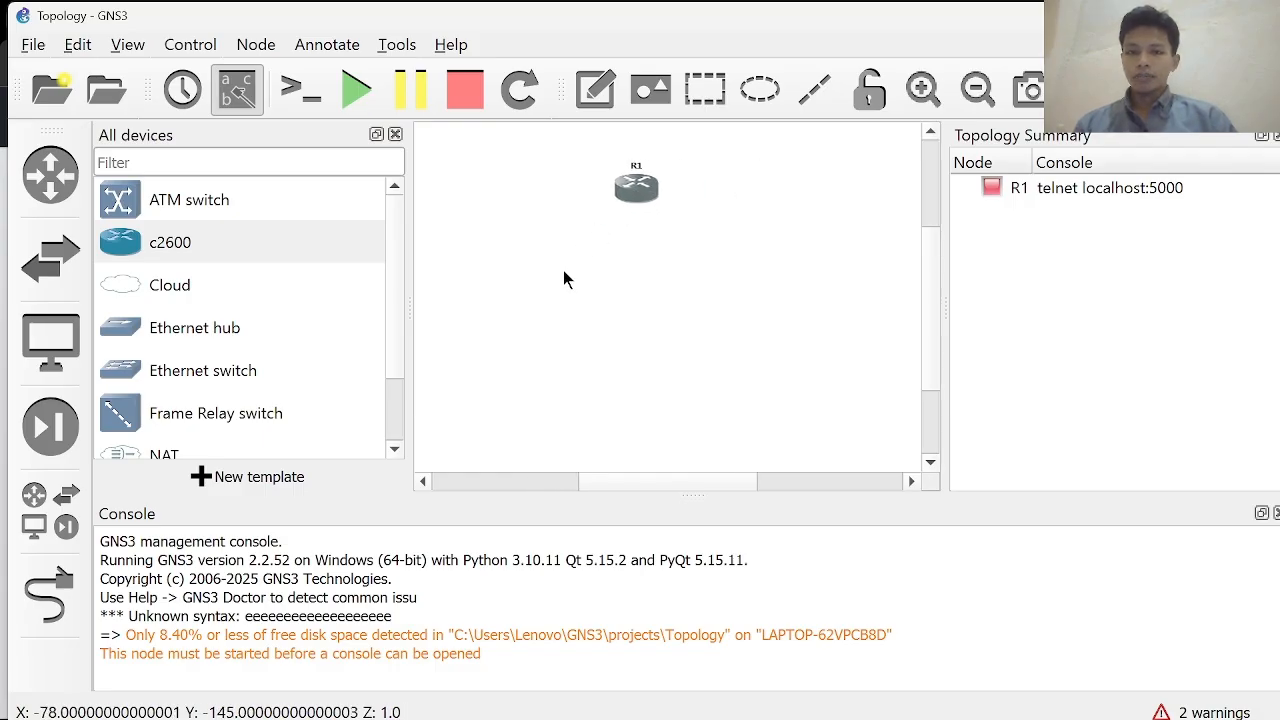
# Add two VPCS nodes to the workspace and arrange them side by side below the router.
pyautogui.scroll(-1, 203, 360)
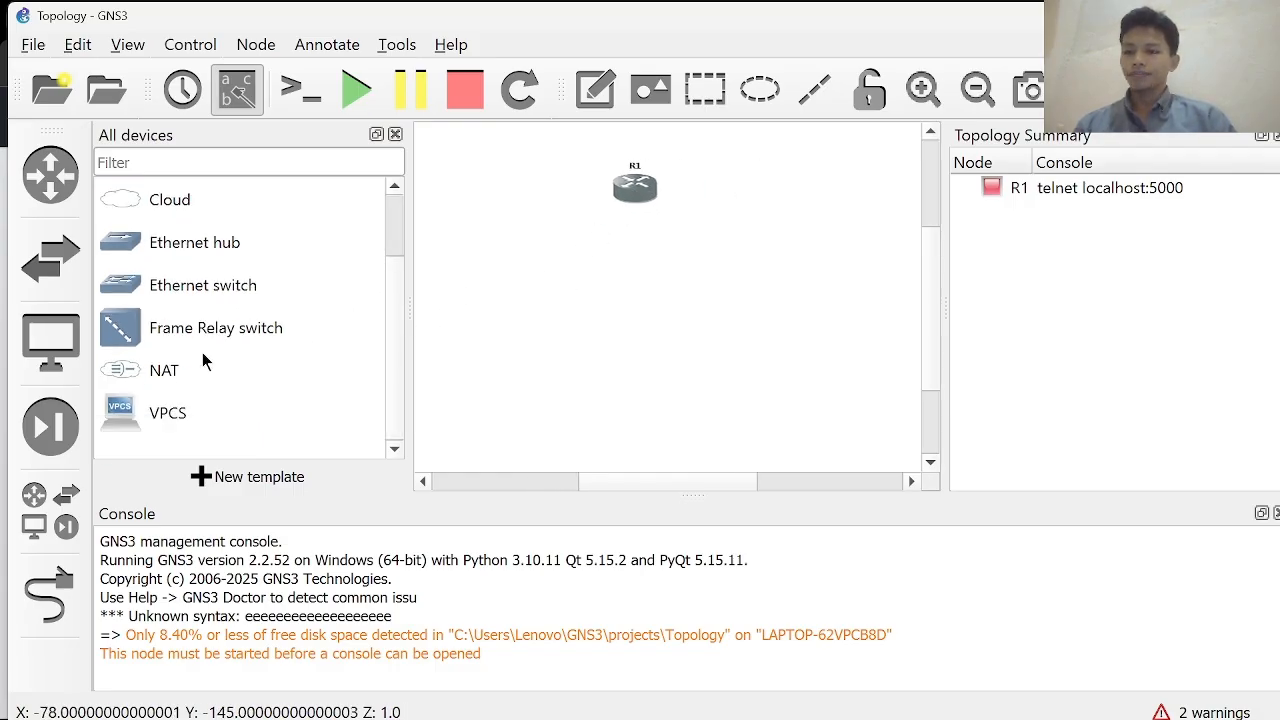
pyautogui.moveTo(176, 428); pyautogui.dragTo(564, 335)
pyautogui.moveTo(263, 421); pyautogui.dragTo(812, 412)
pyautogui.moveTo(581, 361); pyautogui.dragTo(533, 317)
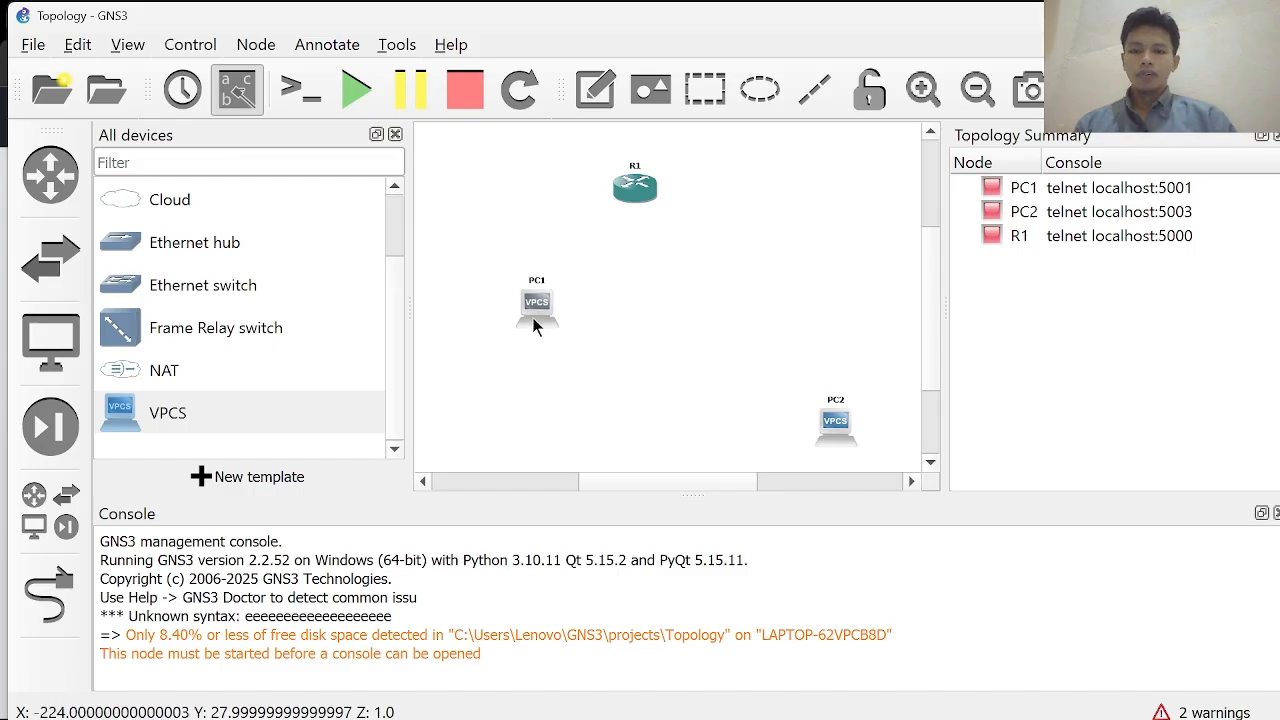
pyautogui.moveTo(848, 428); pyautogui.dragTo(742, 312)
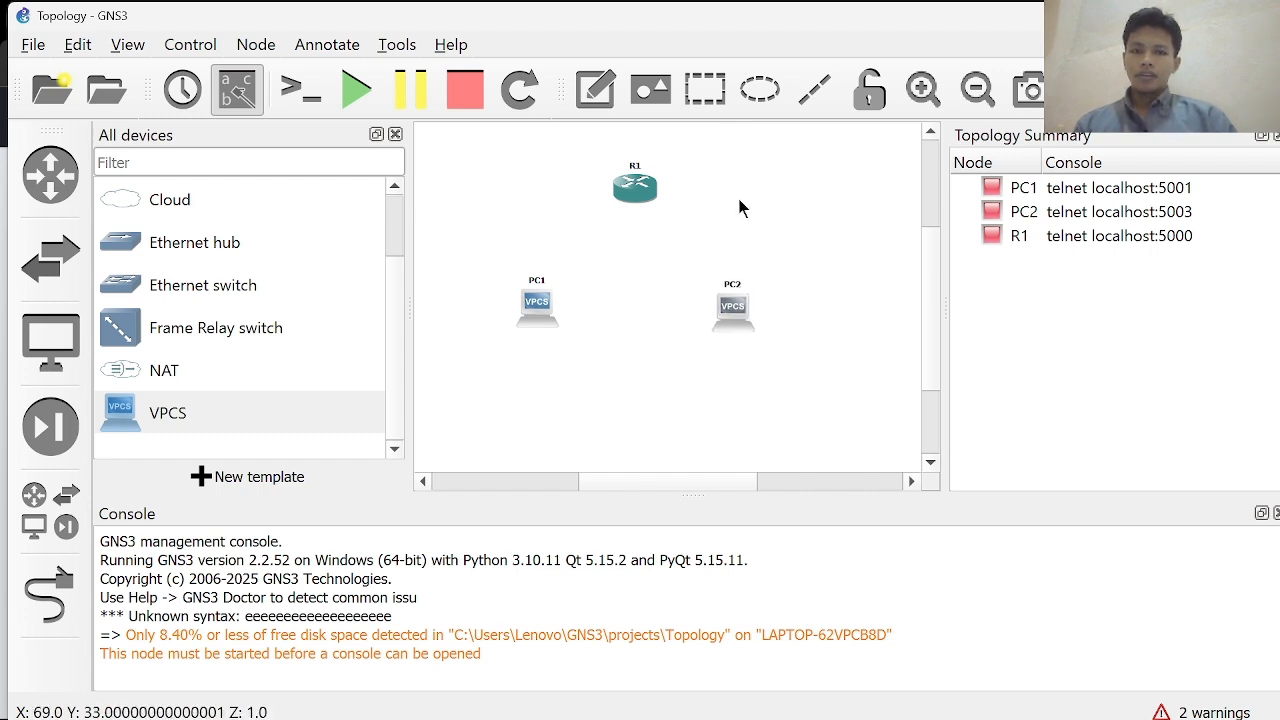
# Link PC1's Ethernet0 to R1's Ethernet0/0.
pyautogui.click(56, 602)
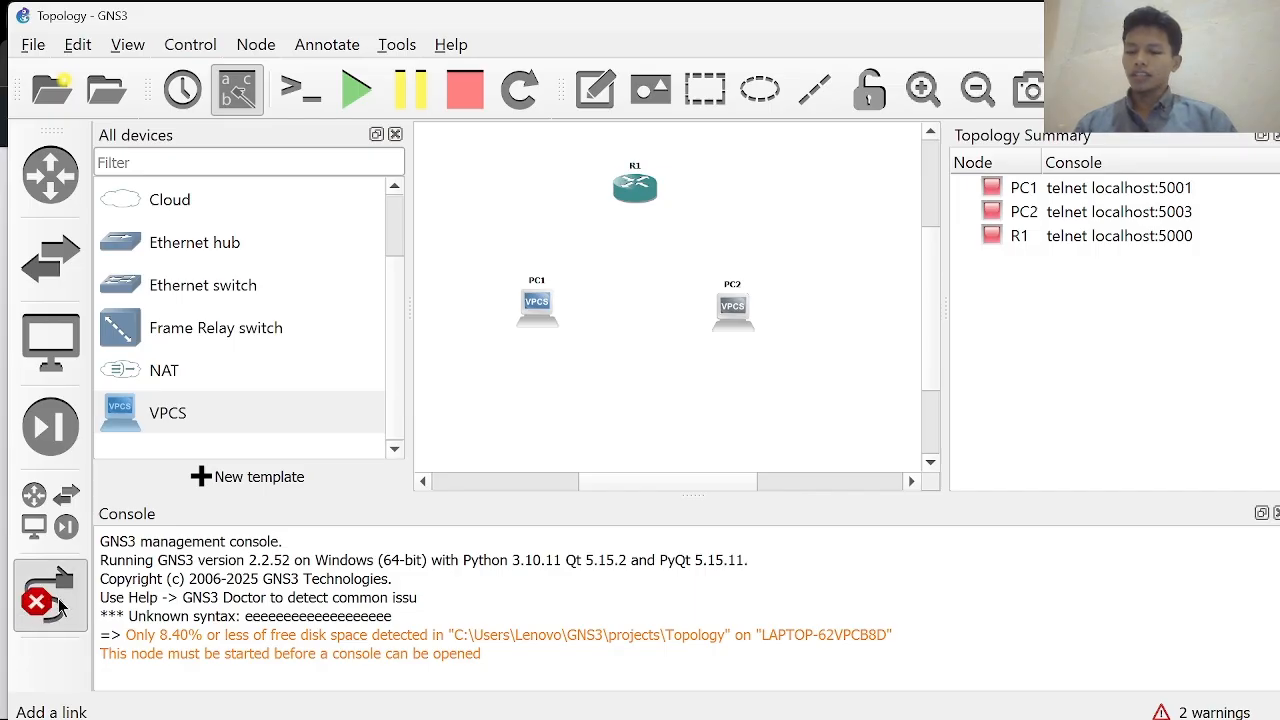
pyautogui.click(553, 302)
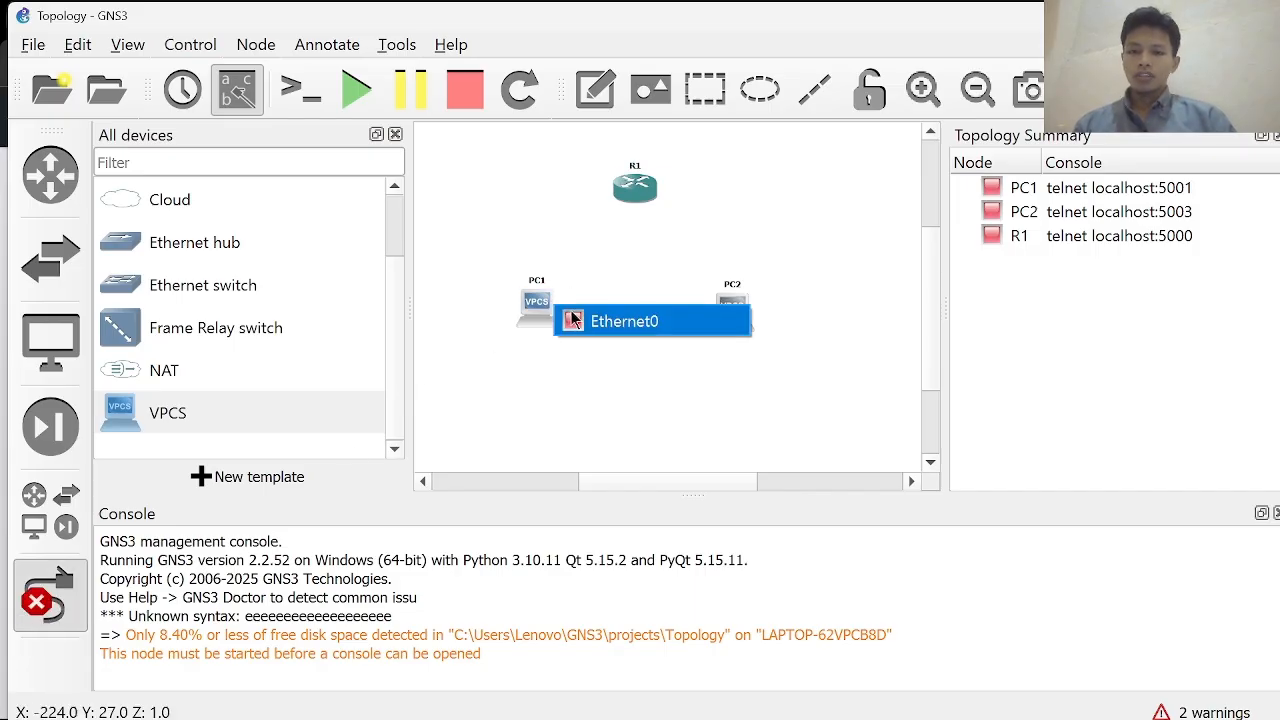
pyautogui.click(575, 317)
pyautogui.click(633, 187)
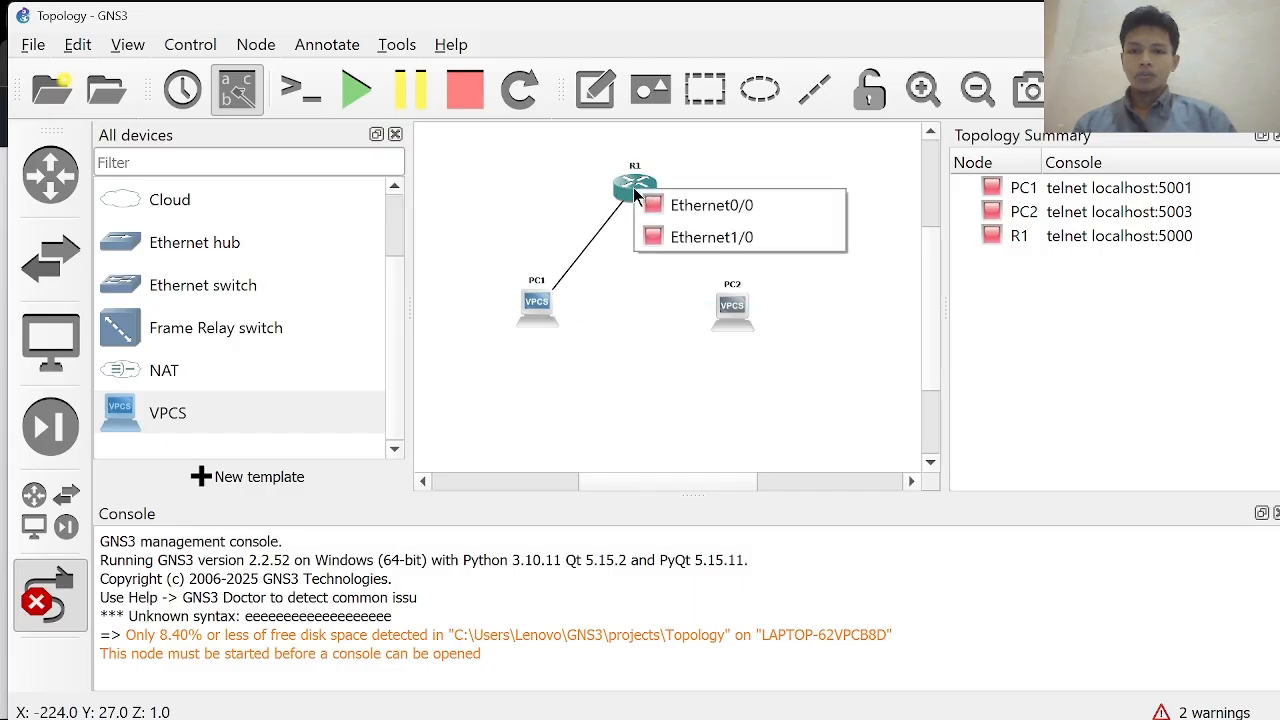
pyautogui.click(706, 206)
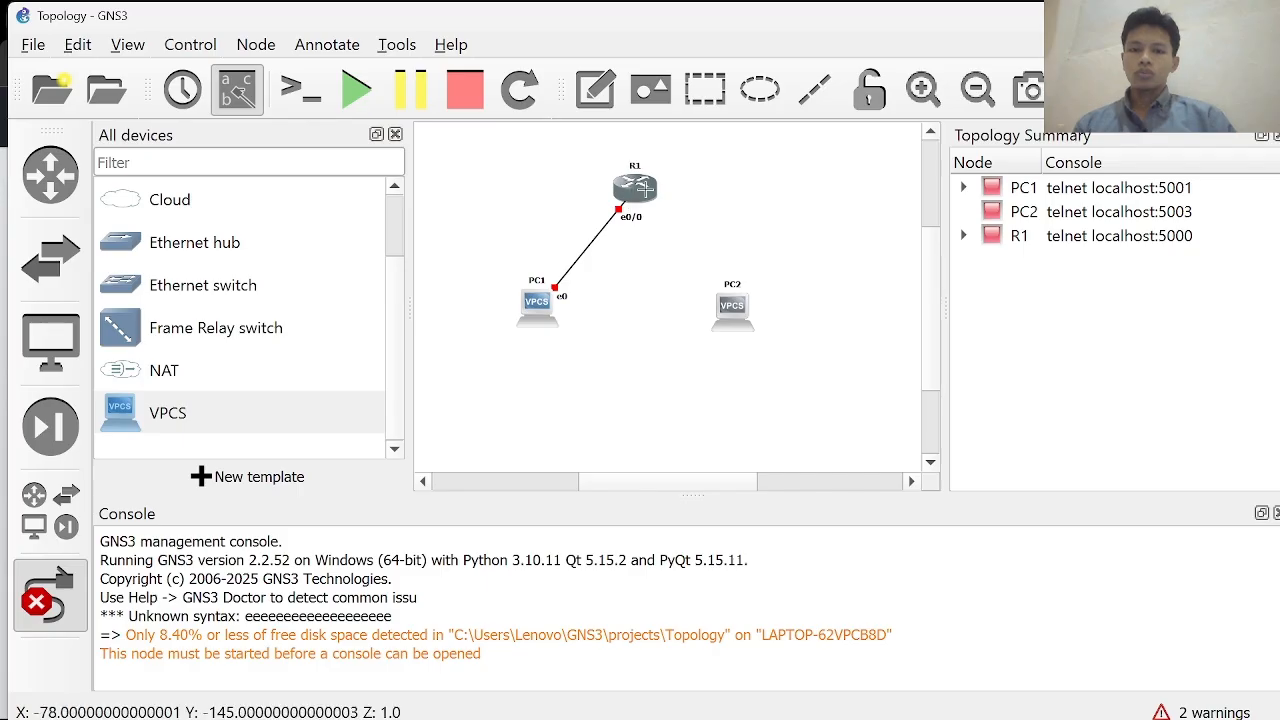
# Link R1's Ethernet1/0 to PC2's Ethernet0 and leave the link tool.
pyautogui.click(645, 190)
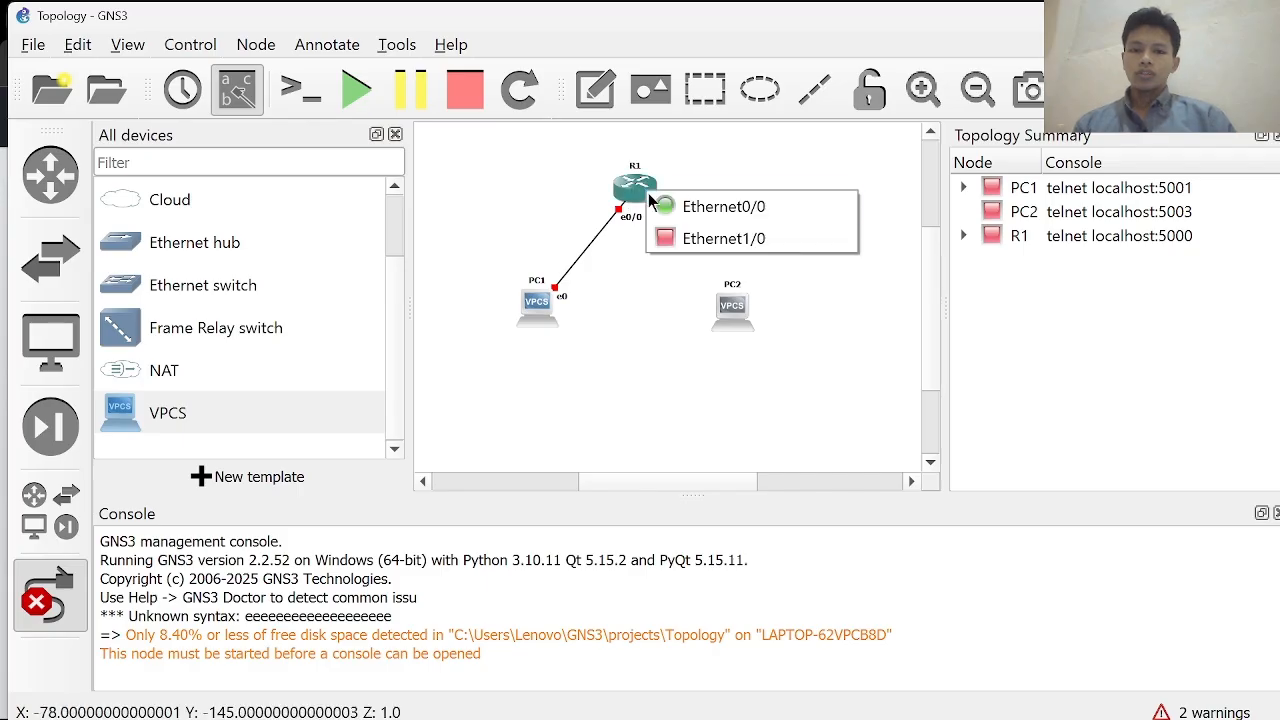
pyautogui.click(700, 240)
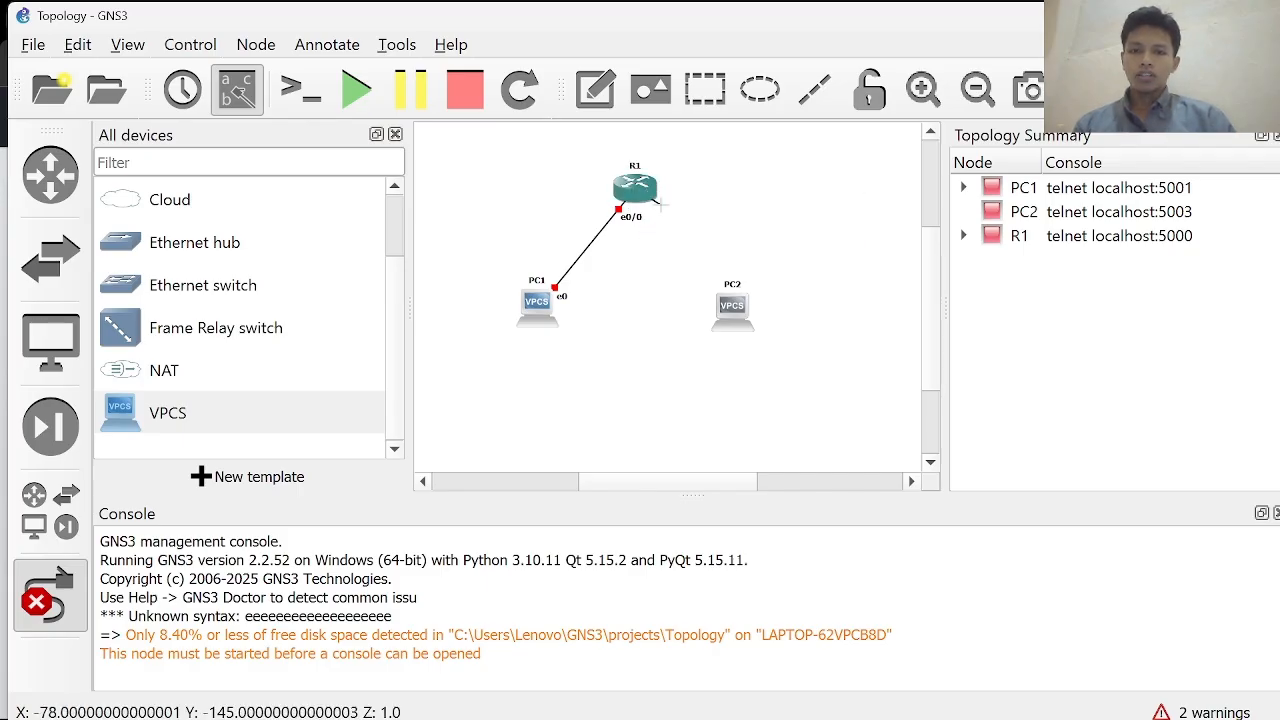
pyautogui.click(745, 309)
pyautogui.click(821, 330)
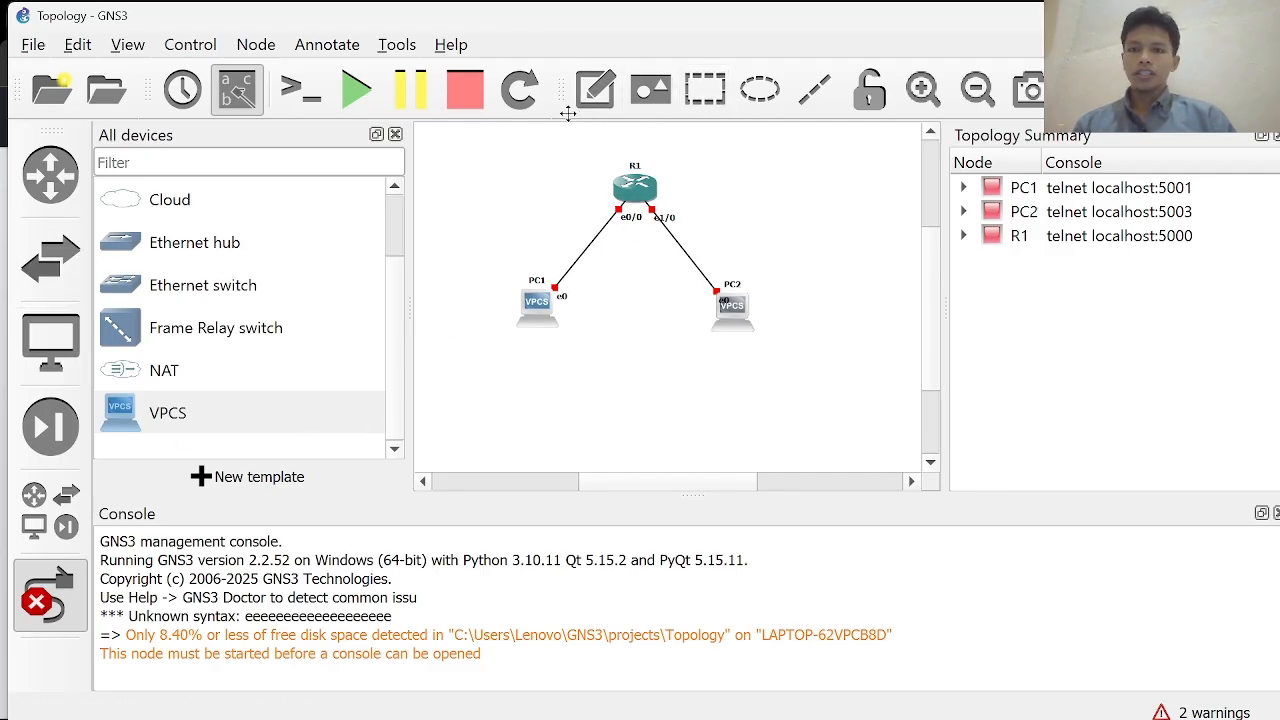
pyautogui.rightClick(620, 187)
# Reposition R1, PC1 and PC2 slightly so they form an even triangle with readable port labels.
pyautogui.moveTo(622, 188)
pyautogui.mouseDown()
pyautogui.moveTo(608, 191)
pyautogui.moveTo(636, 199)
pyautogui.moveTo(634, 215)
pyautogui.moveTo(636, 204)
pyautogui.mouseUp()
pyautogui.moveTo(723, 308)
pyautogui.mouseDown()
pyautogui.moveTo(739, 308)
pyautogui.moveTo(696, 292)
pyautogui.moveTo(757, 313)
pyautogui.moveTo(746, 307)
pyautogui.mouseUp()
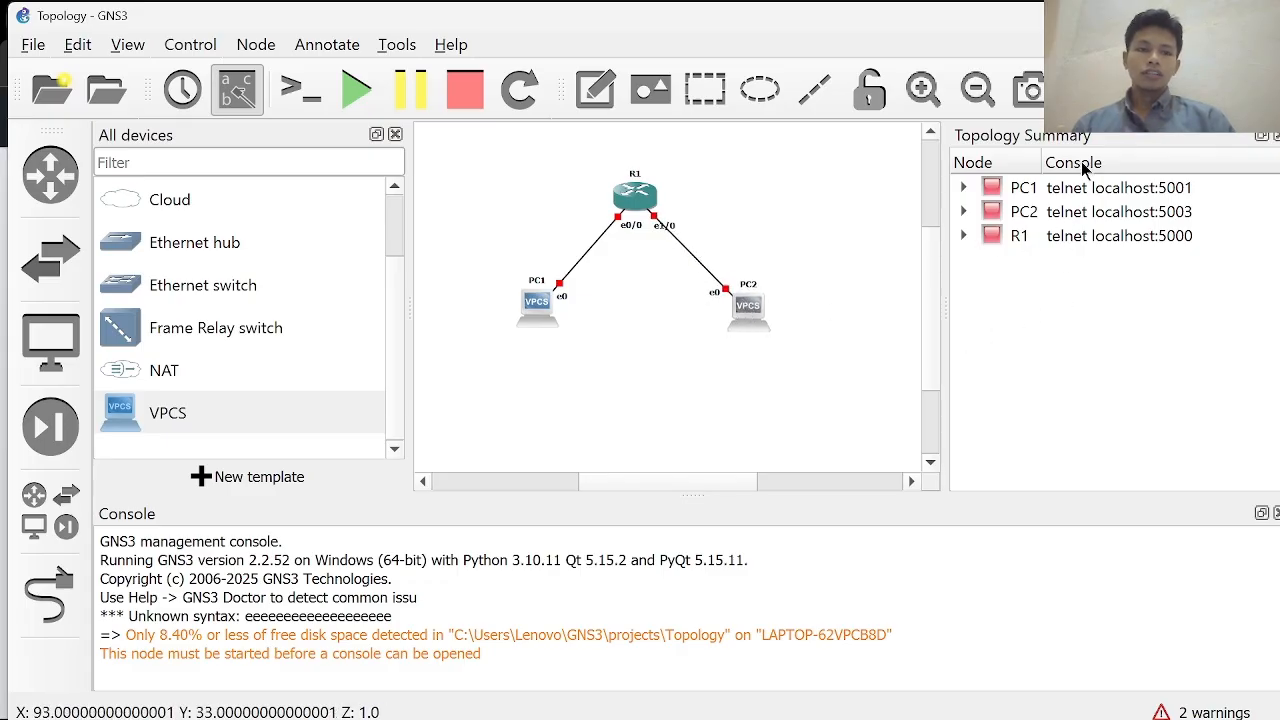
pyautogui.click(637, 294)
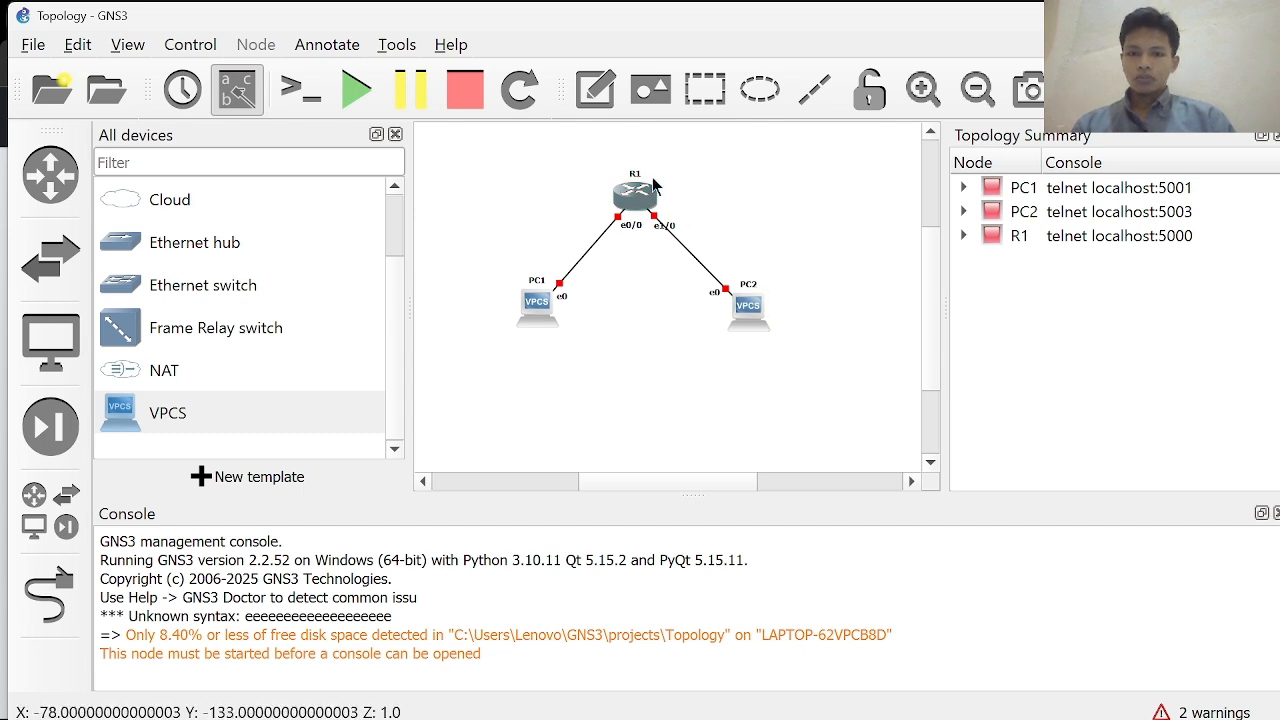
pyautogui.moveTo(533, 330); pyautogui.dragTo(524, 328)
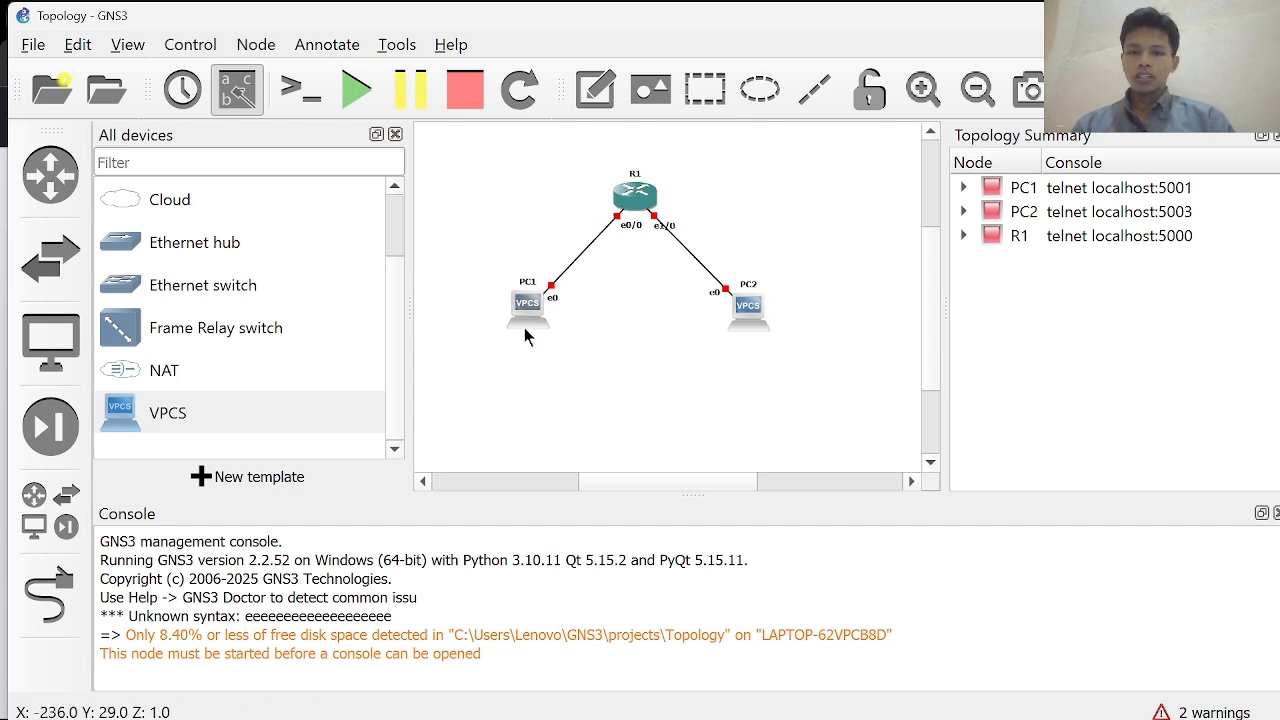
pyautogui.moveTo(760, 325); pyautogui.dragTo(742, 321)
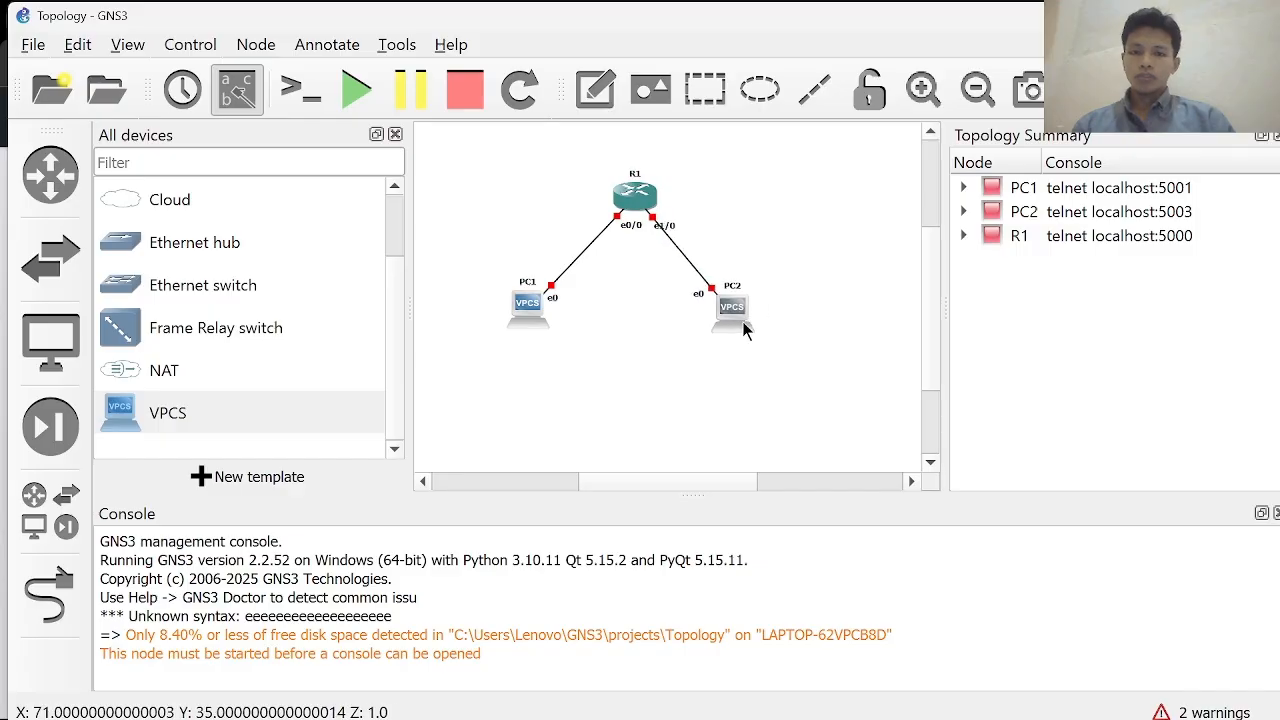
# Start all devices in the topology and open R1's console at its command prompt.
pyautogui.click(367, 108)
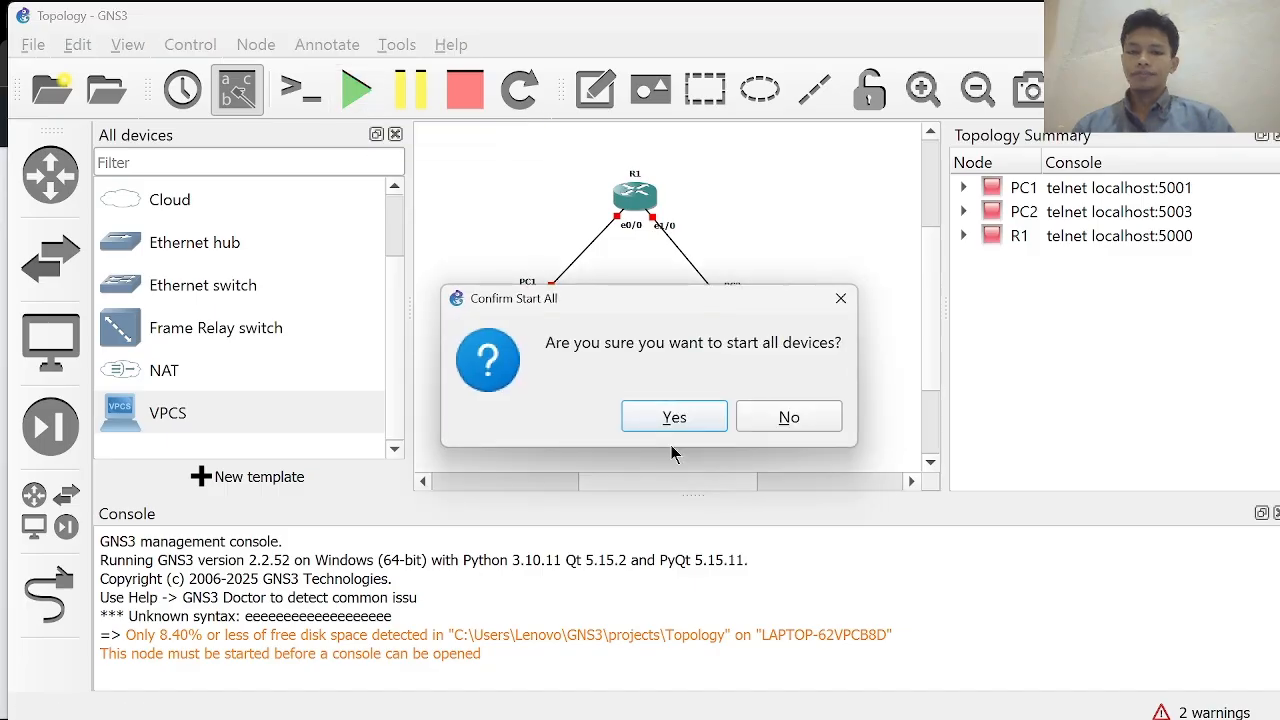
pyautogui.click(686, 422)
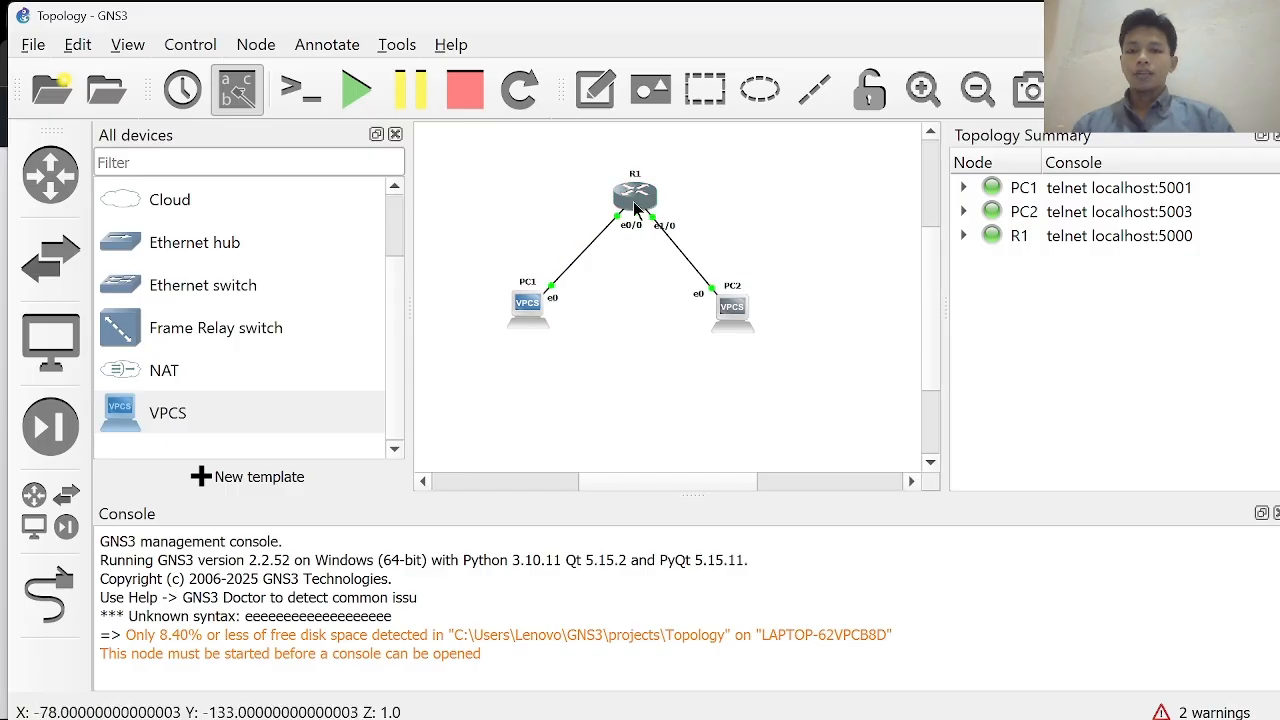
pyautogui.moveTo(635, 207)
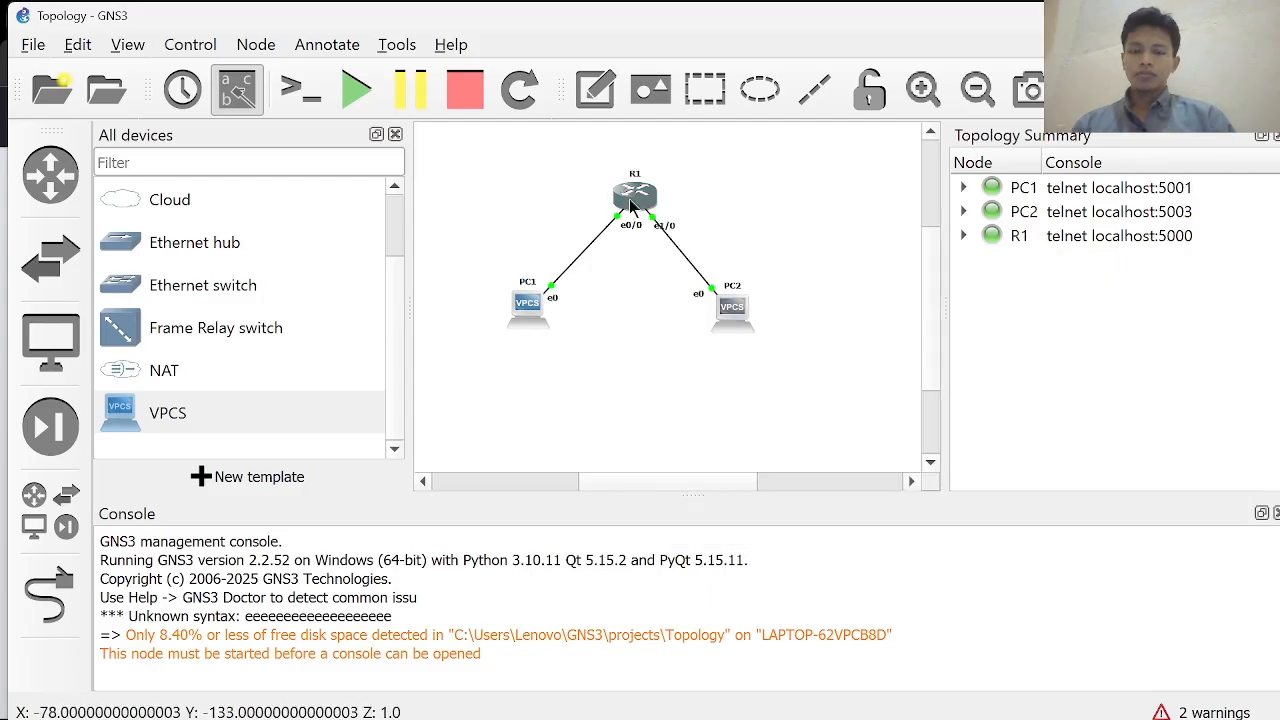
pyautogui.rightClick(642, 203)
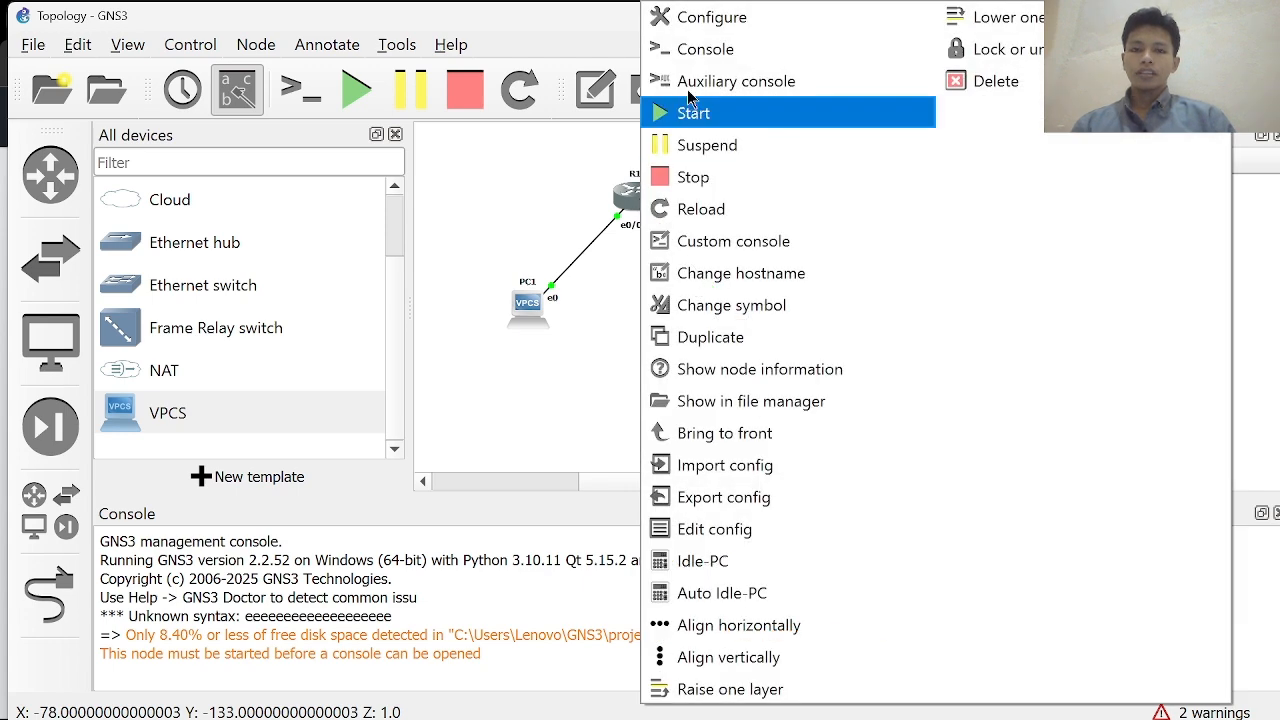
pyautogui.click(716, 60)
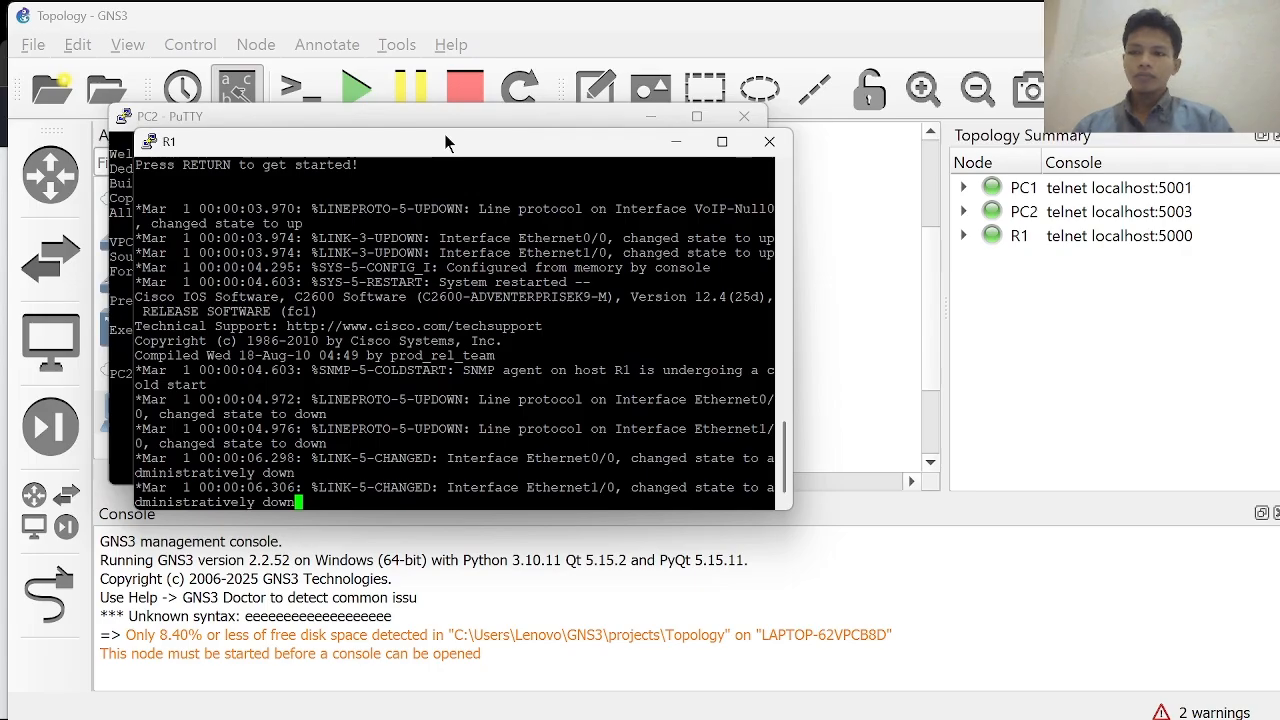
pyautogui.press('Return')
# Arrange the R1 and PC2 console windows side by side with R1's console in front.
pyautogui.moveTo(389, 147); pyautogui.dragTo(759, 152)
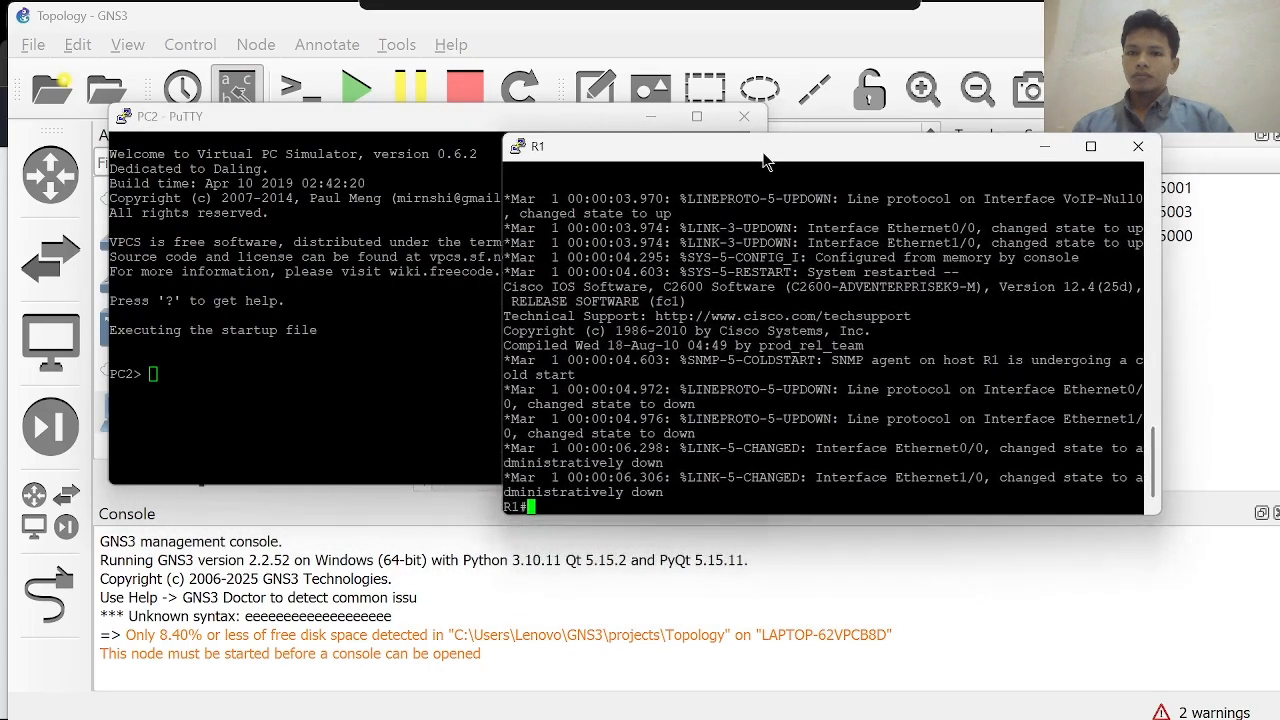
pyautogui.moveTo(473, 121); pyautogui.dragTo(498, 410)
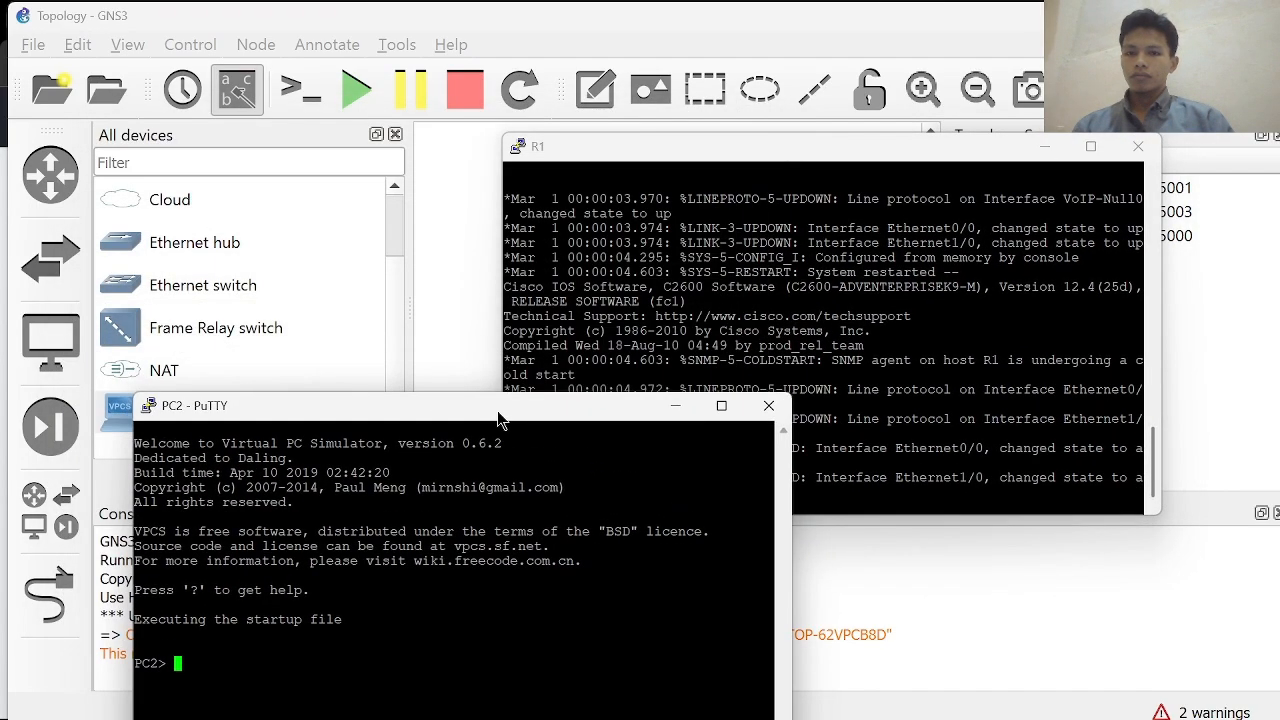
pyautogui.moveTo(704, 141)
pyautogui.mouseDown()
pyautogui.moveTo(967, 137)
pyautogui.moveTo(840, 123)
pyautogui.moveTo(948, 125)
pyautogui.moveTo(720, 125)
pyautogui.mouseUp()
pyautogui.moveTo(473, 420); pyautogui.dragTo(401, 203)
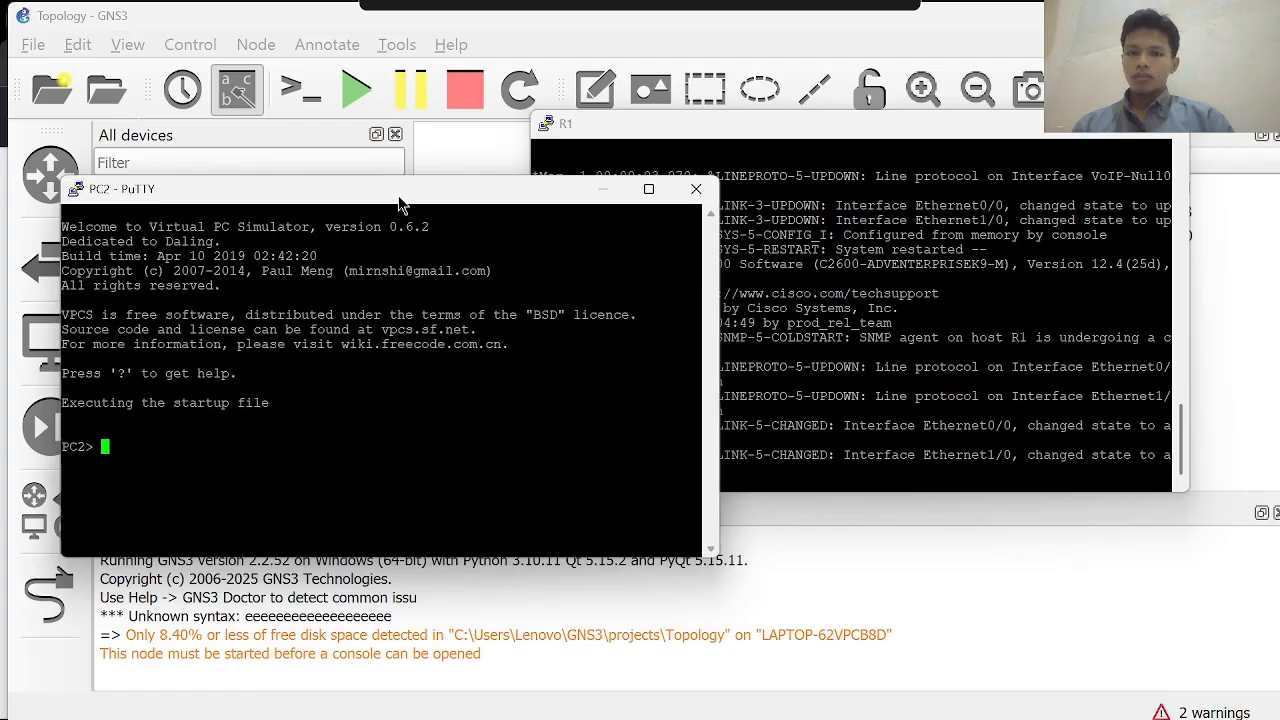
pyautogui.click(628, 123)
pyautogui.moveTo(628, 123); pyautogui.dragTo(550, 132)
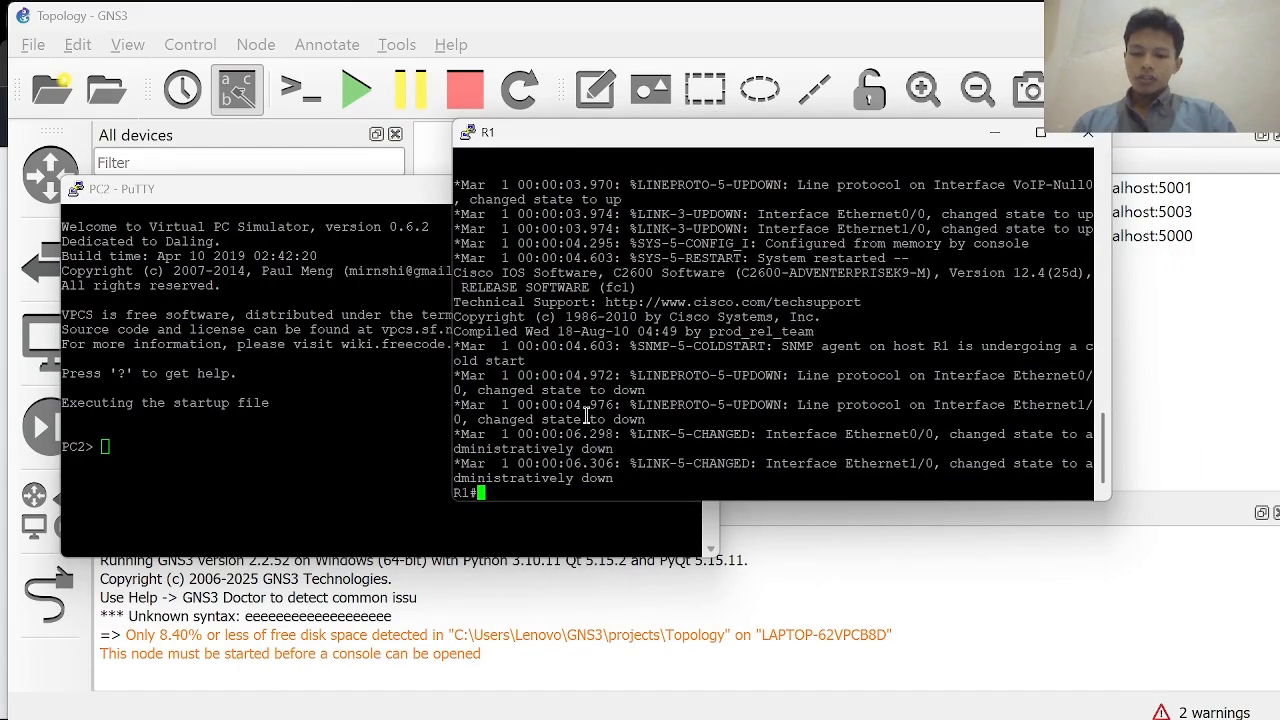
# Enter R1's global configuration mode with config terminal and open the configuration of interface ethernet0/0.
pyautogui.write('config ')
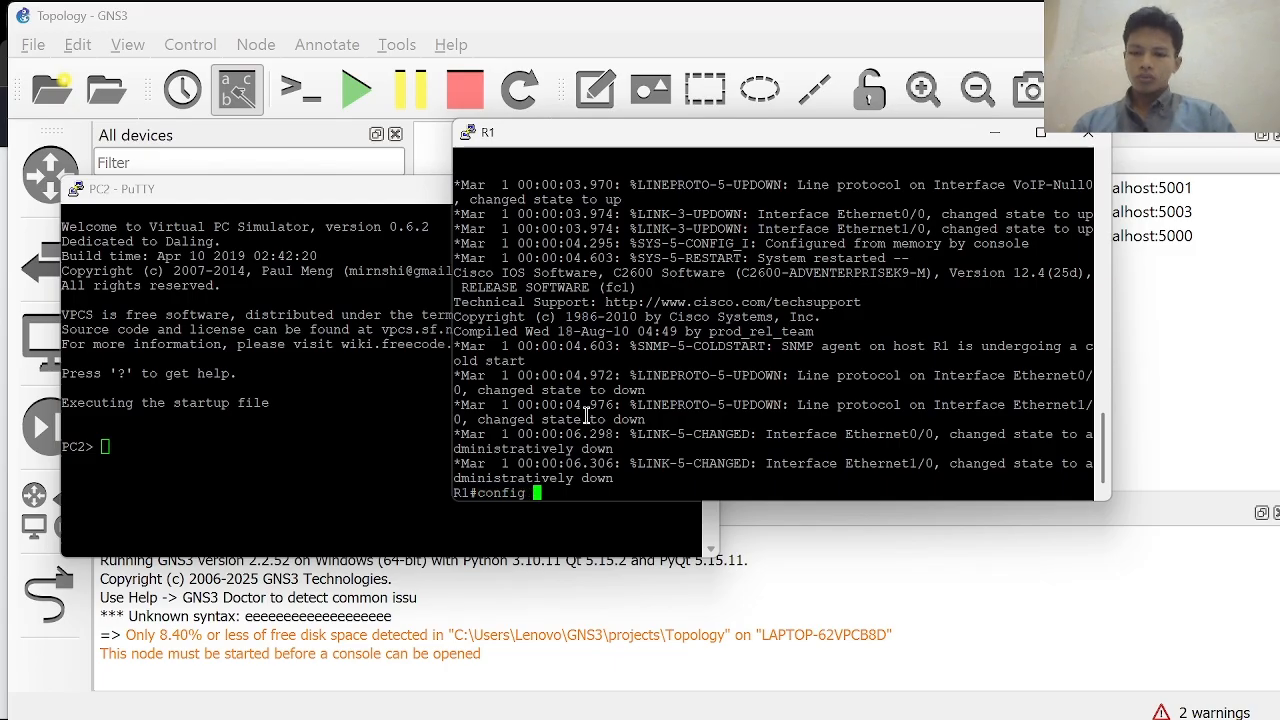
pyautogui.write('terminal')
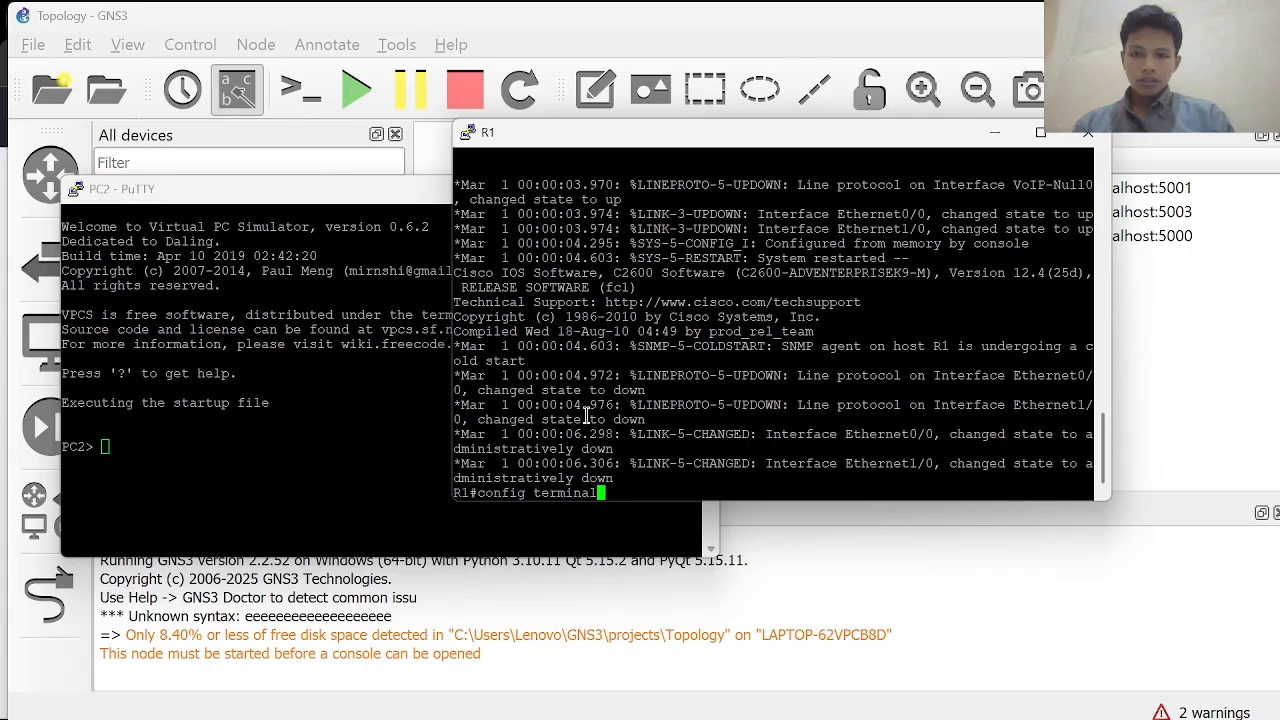
pyautogui.press('Return')
pyautogui.write('i')
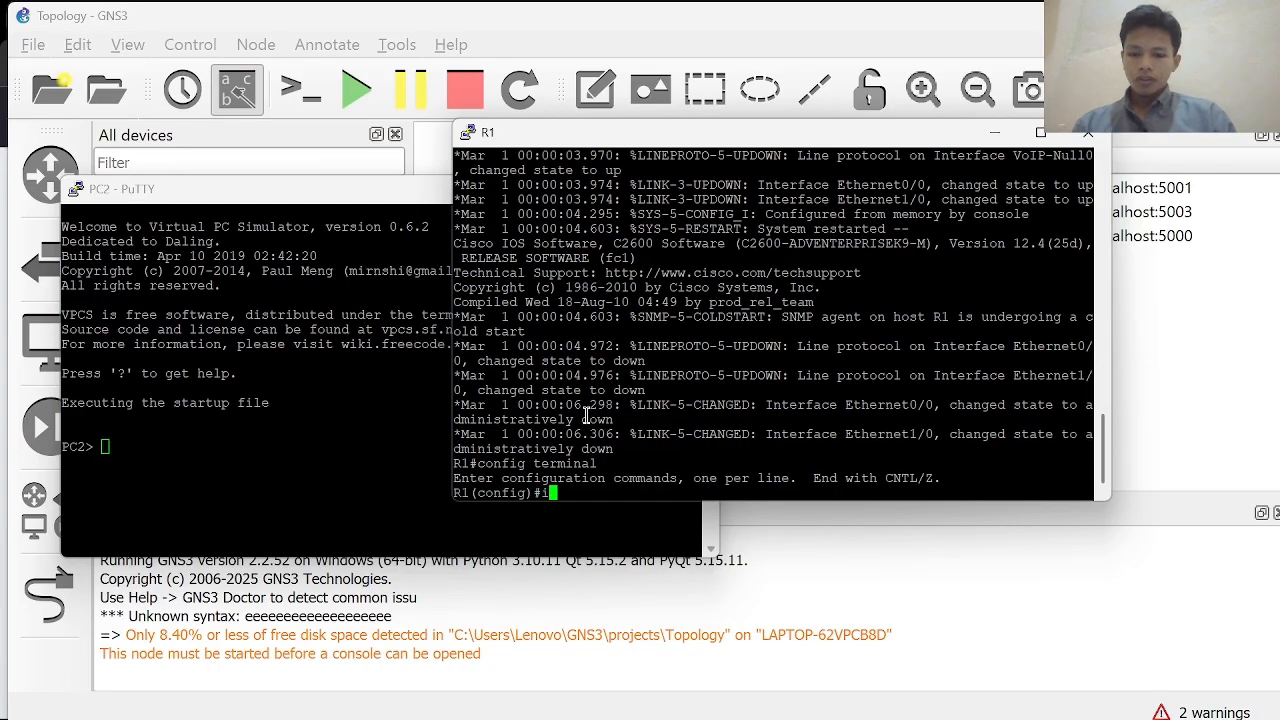
pyautogui.write('nterface ')
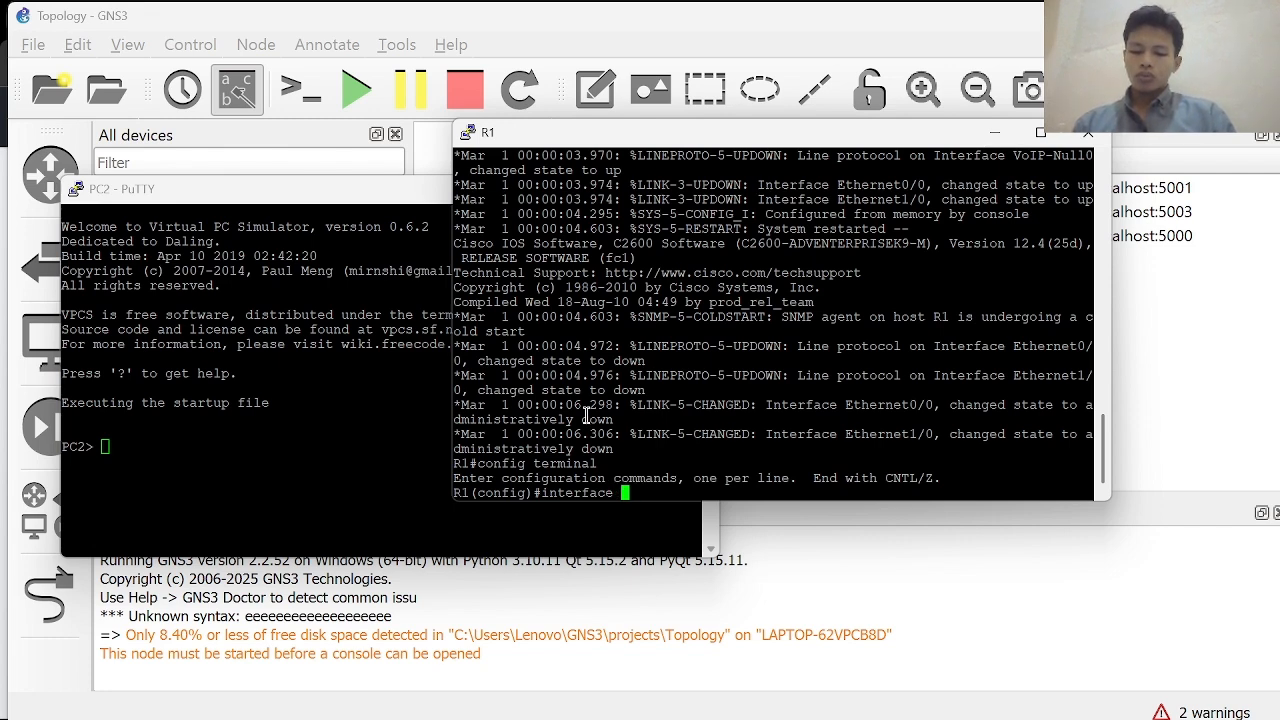
pyautogui.write('ether')
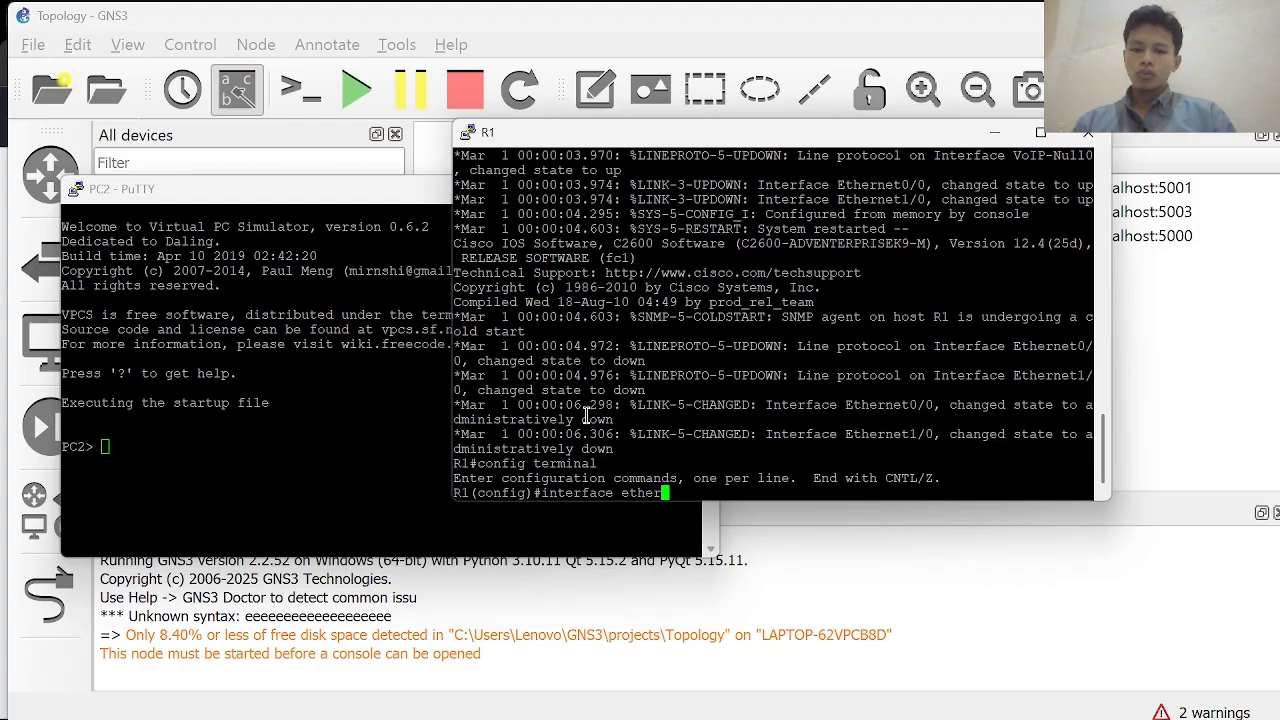
pyautogui.write('net0')
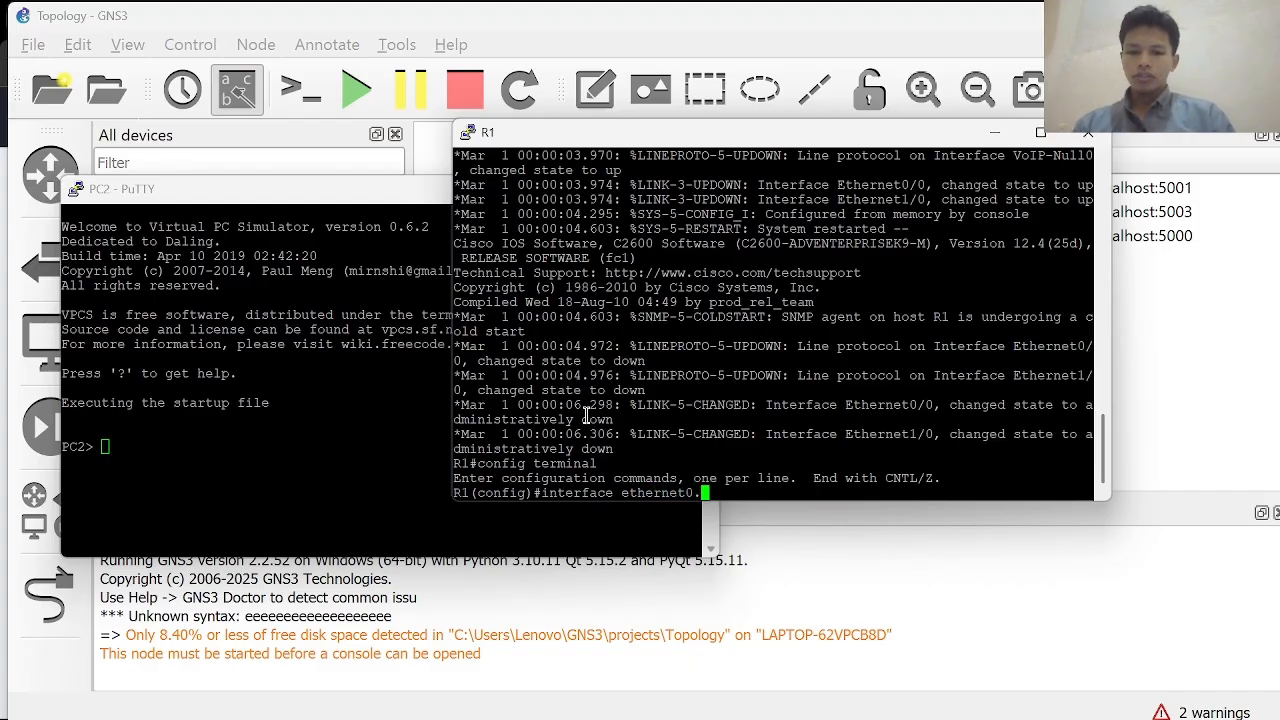
pyautogui.write('/0')
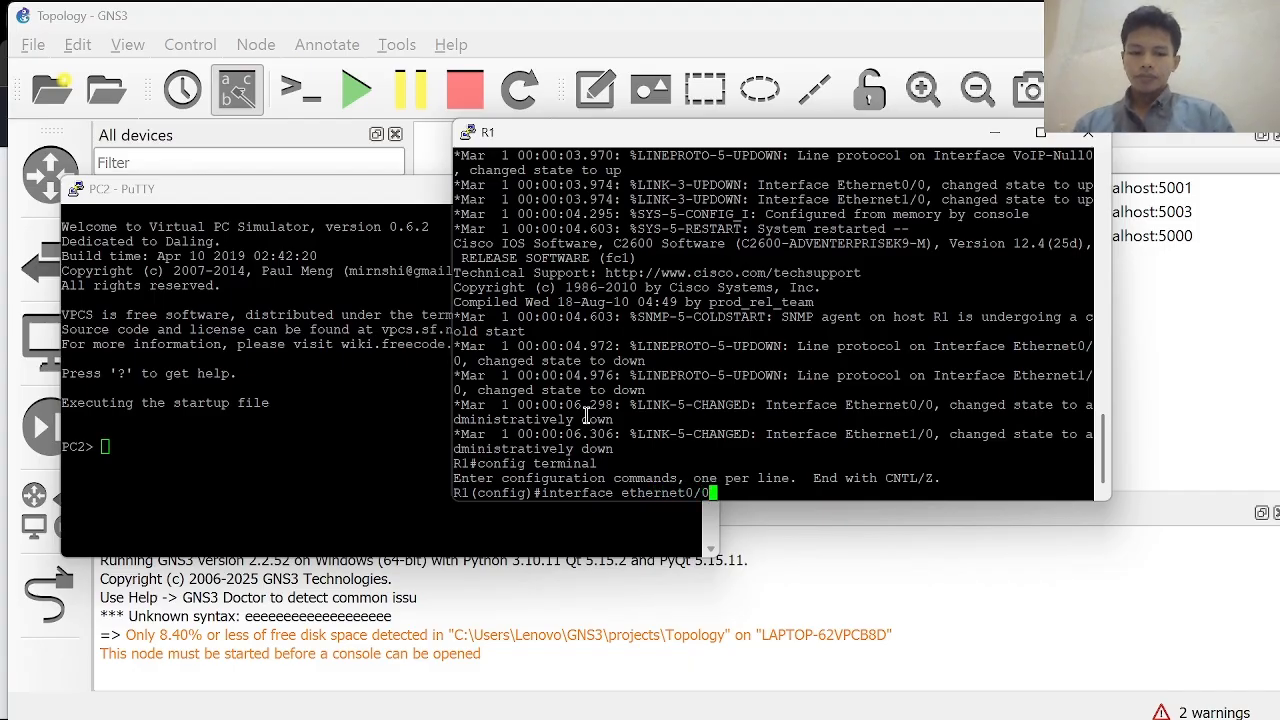
pyautogui.press('Return')
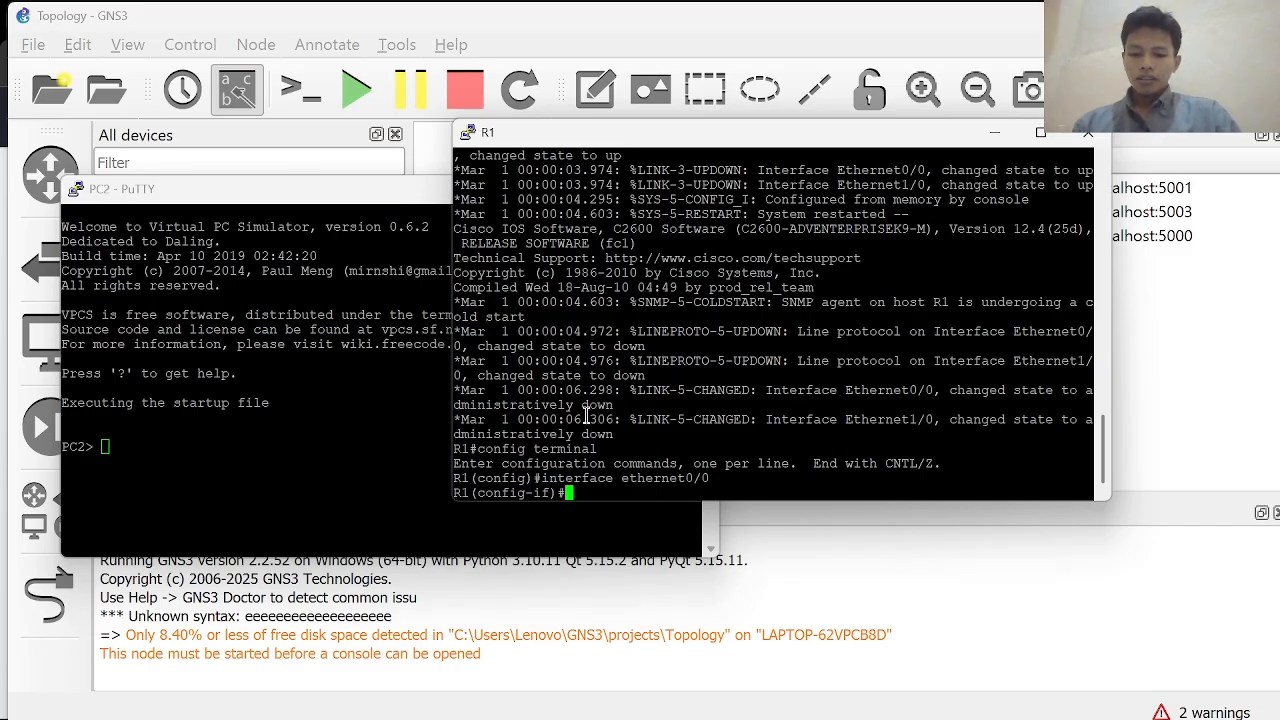
# Assign IP address 192.168.1.1 with subnet mask 255.255.255.0 to R1's ethernet0/0 interface.
pyautogui.write('ip a')
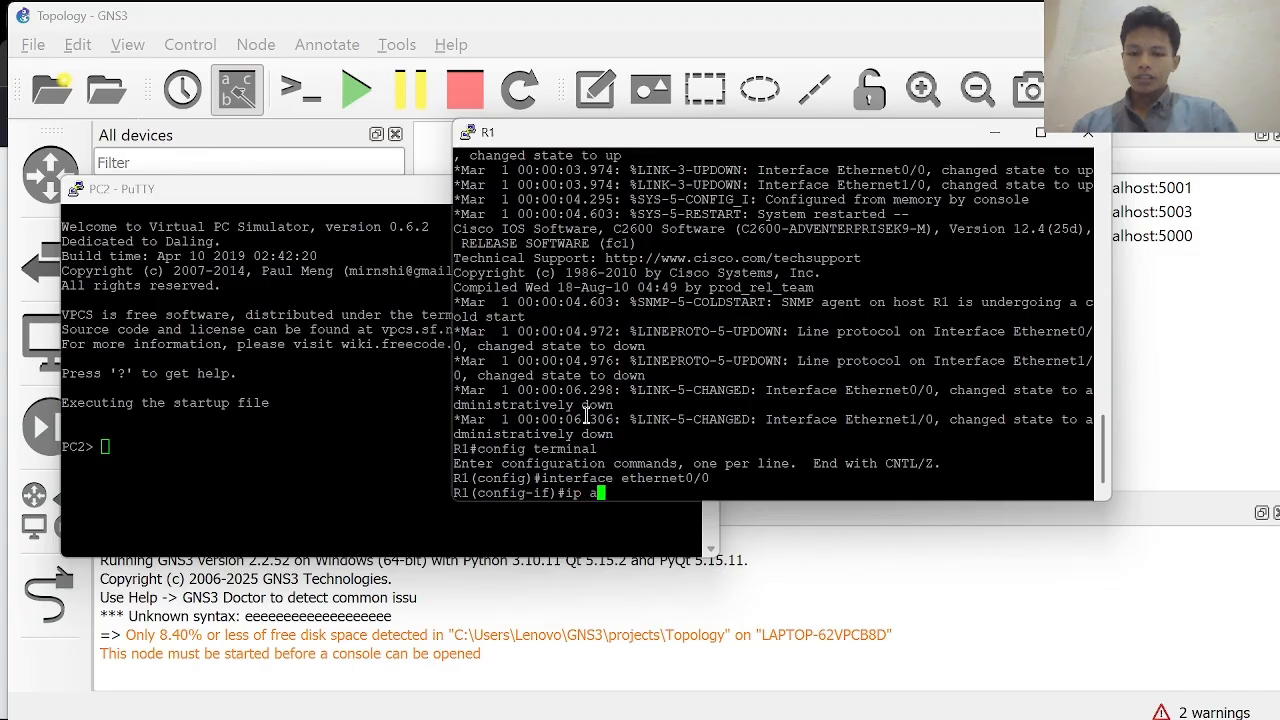
pyautogui.write('ddress ')
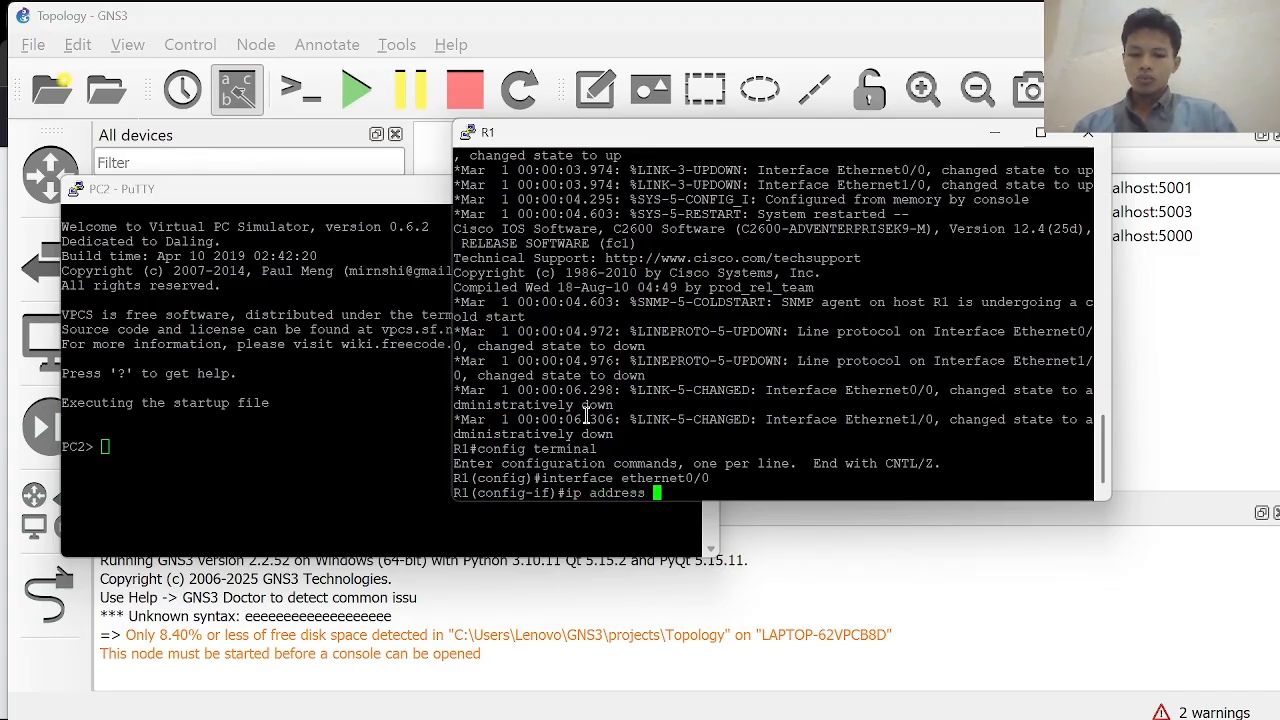
pyautogui.write('192.1')
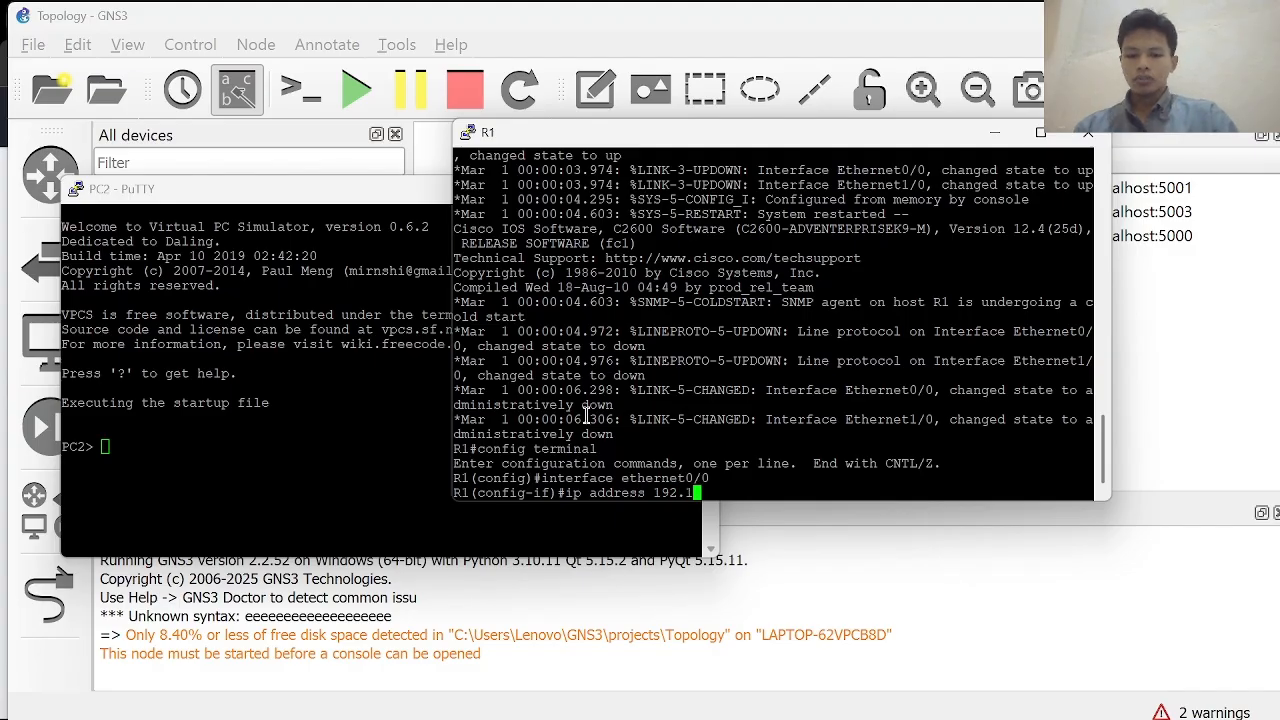
pyautogui.write('68.1.1')
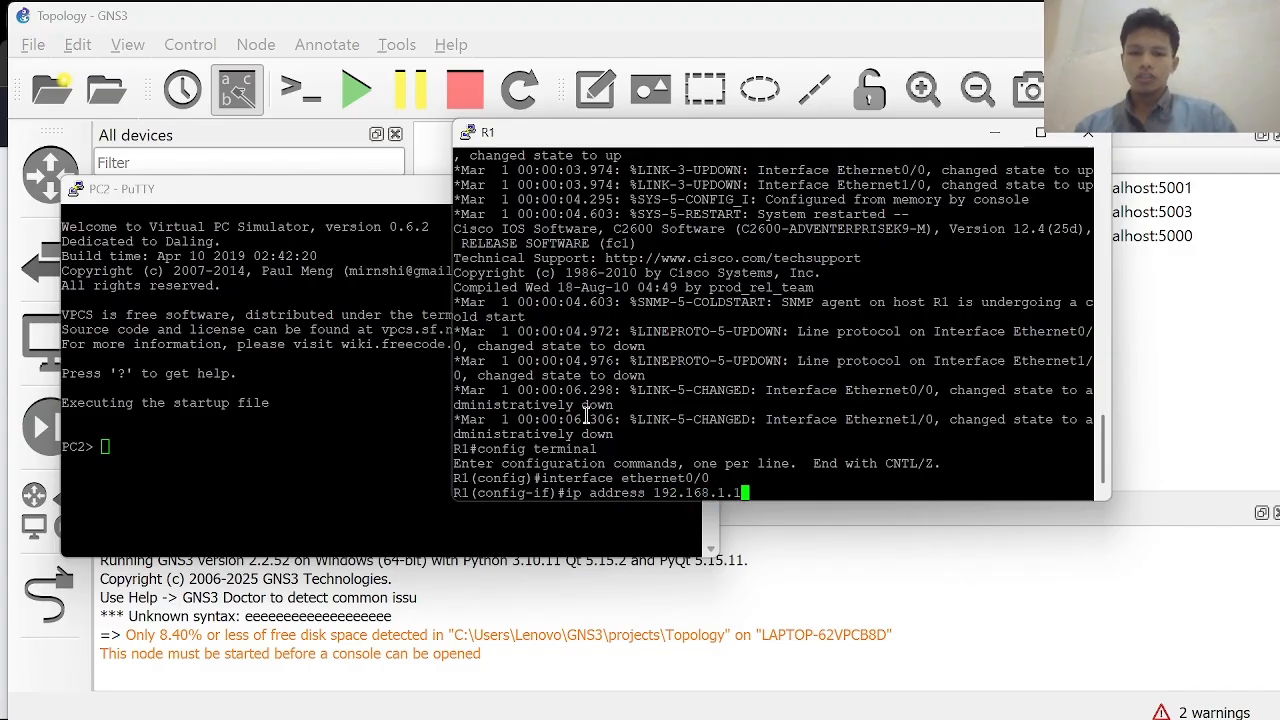
pyautogui.write(' 255')
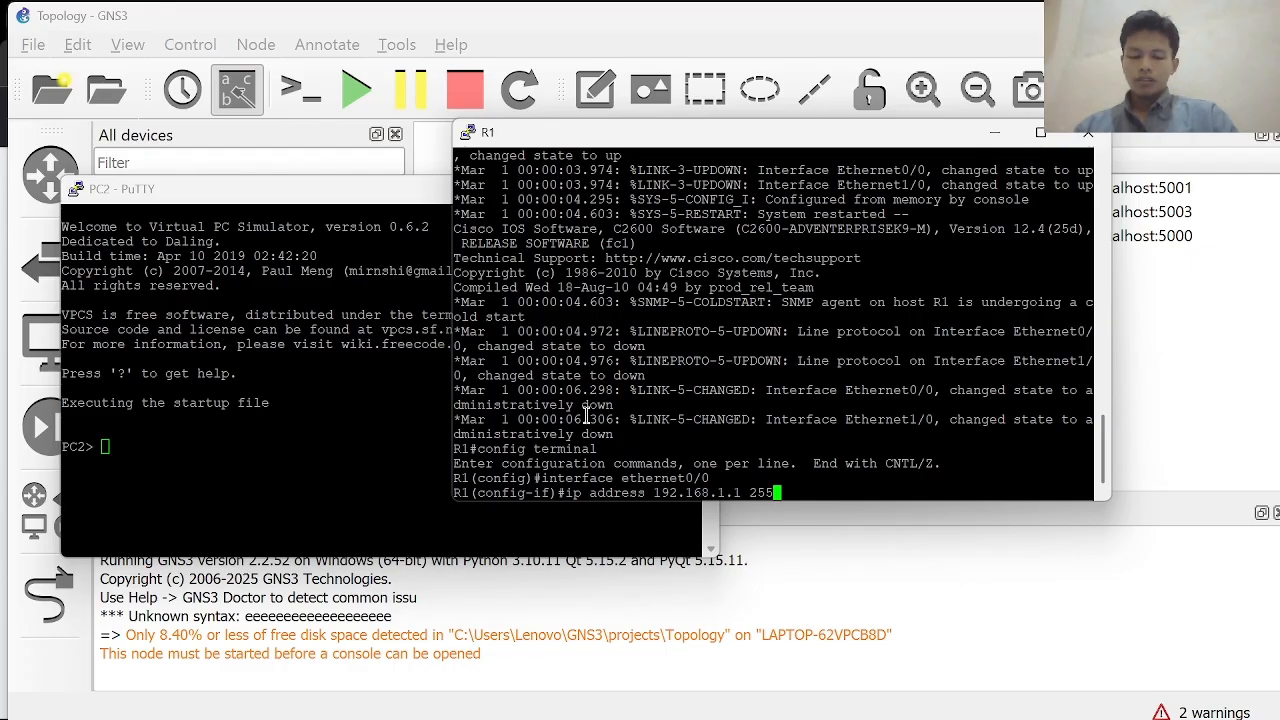
pyautogui.write('.255.255.2')
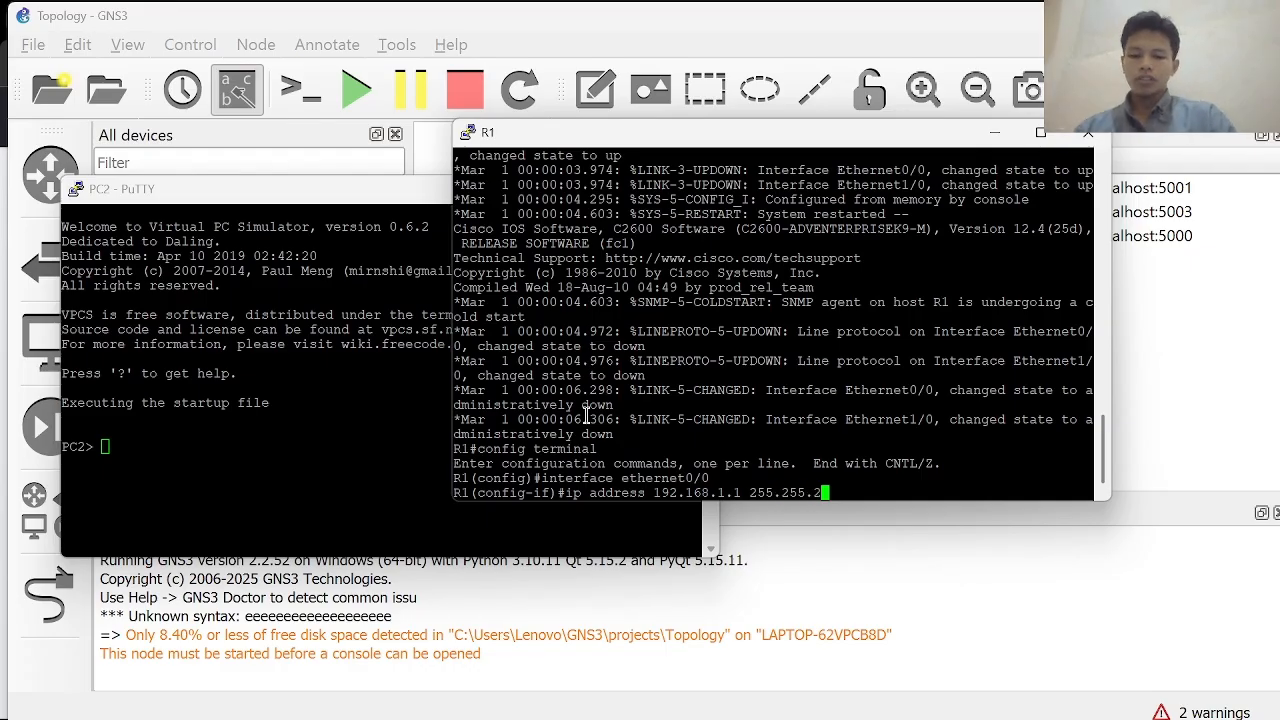
pyautogui.write('.0')
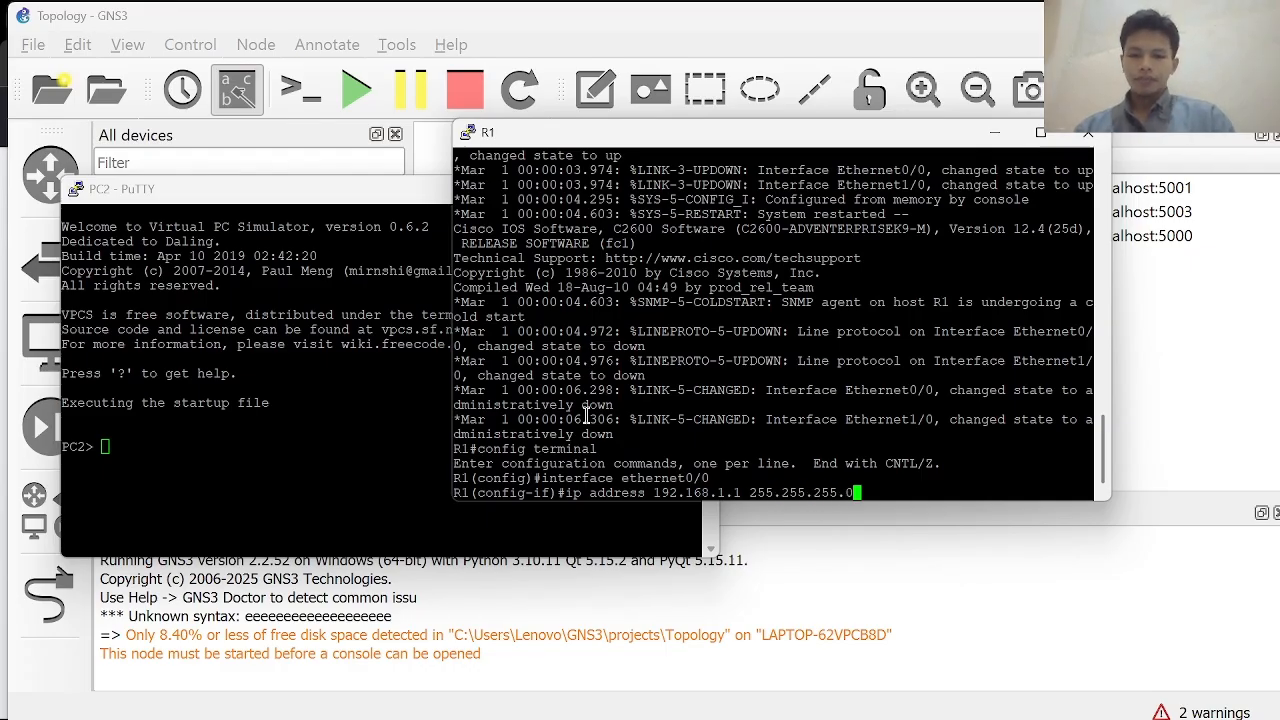
pyautogui.press('Return')
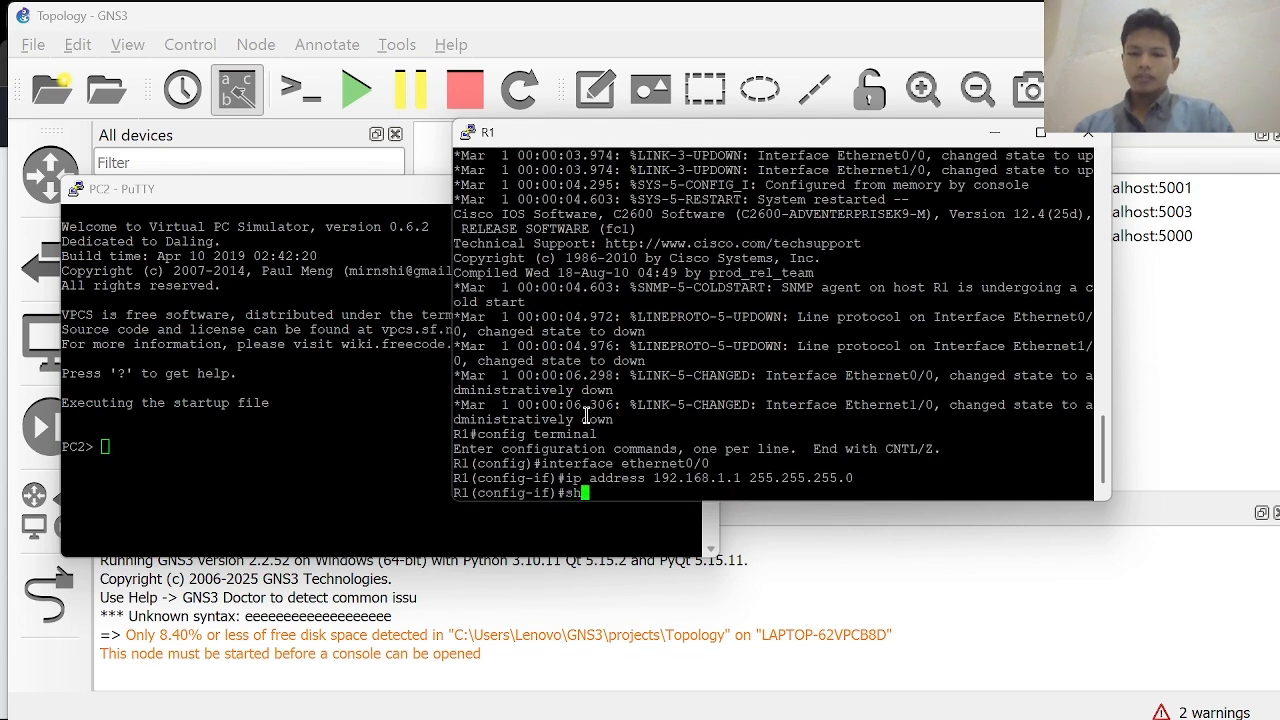
# Enable R1's ethernet0/0 with no shutdown and exit its interface configuration.
pyautogui.write('no shut')
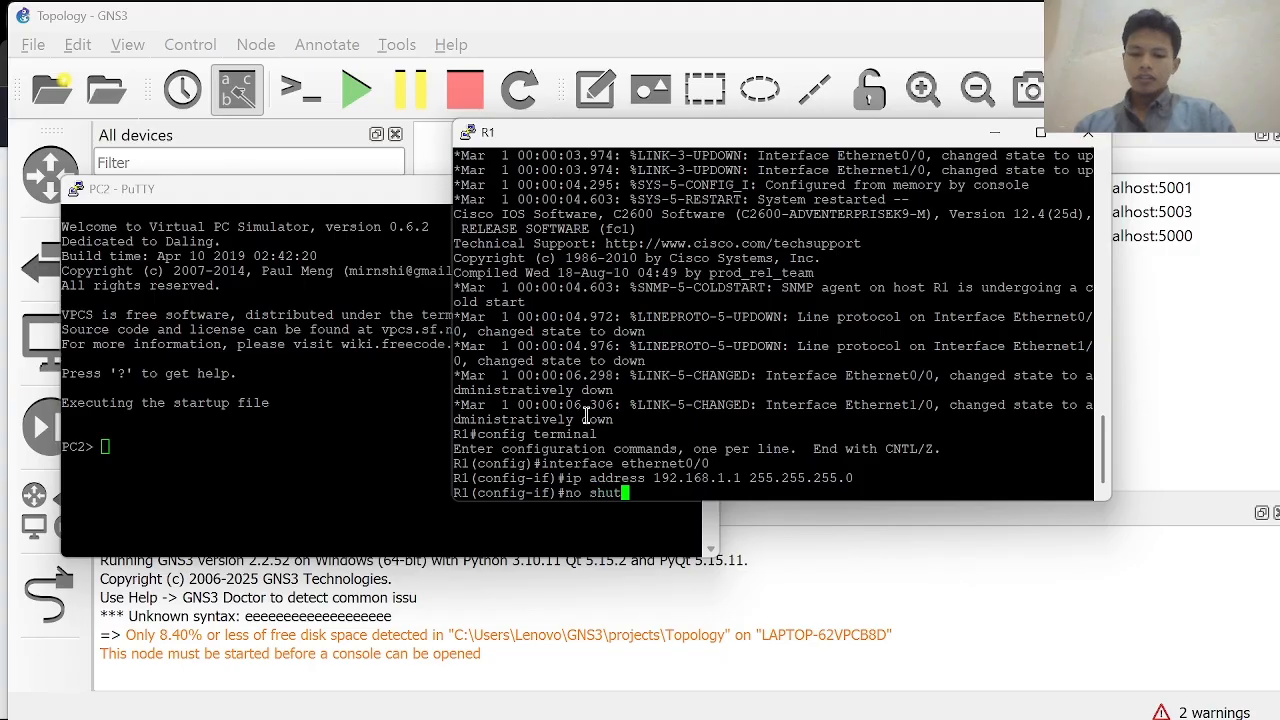
pyautogui.write('down')
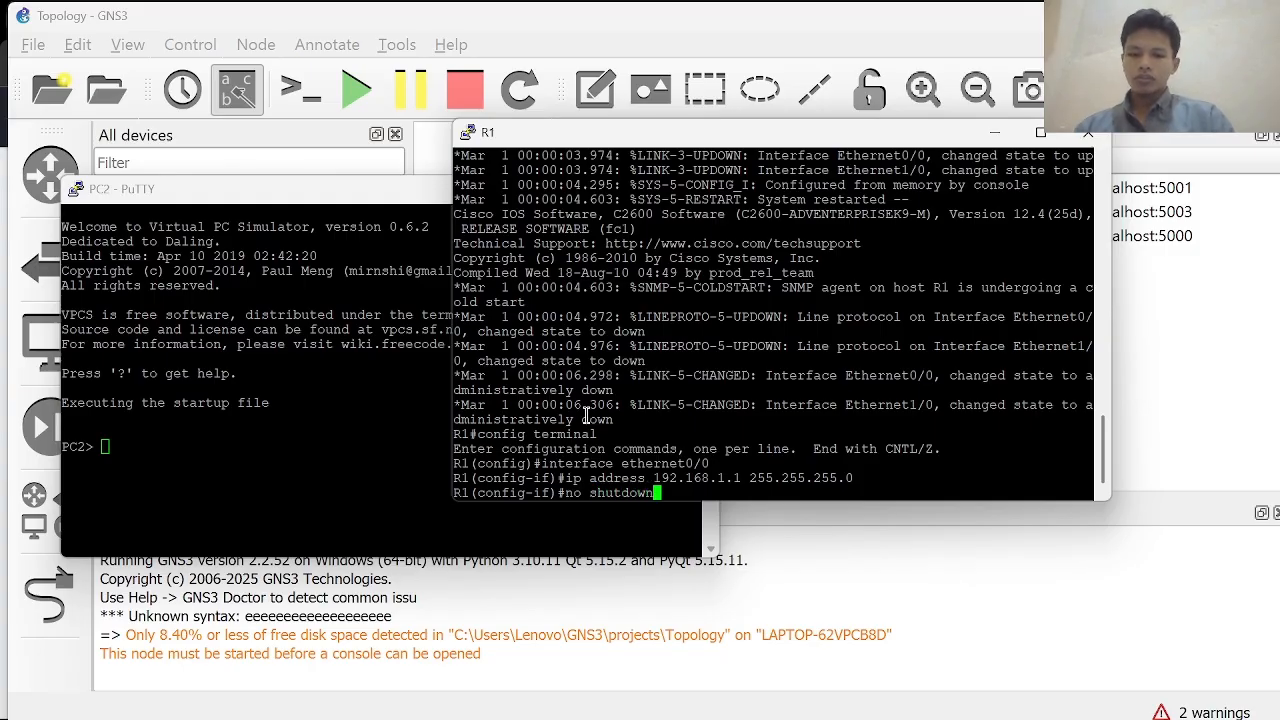
pyautogui.press('Return')
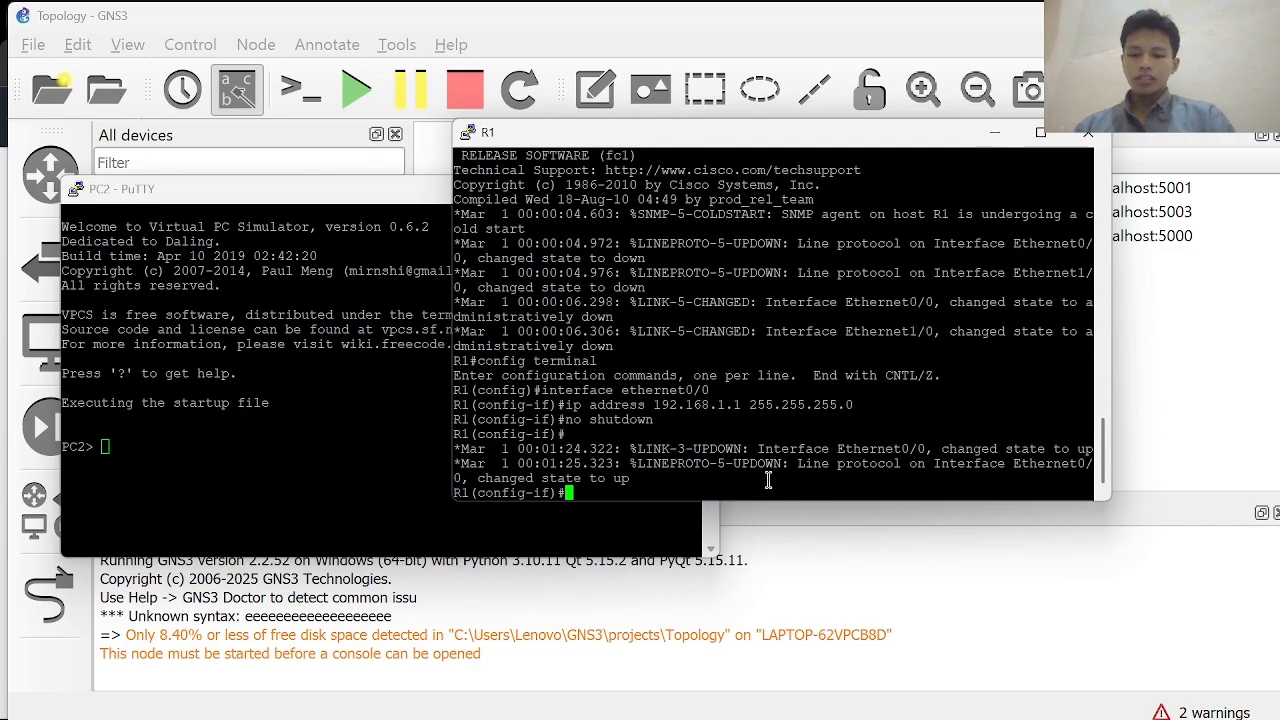
pyautogui.write('exit')
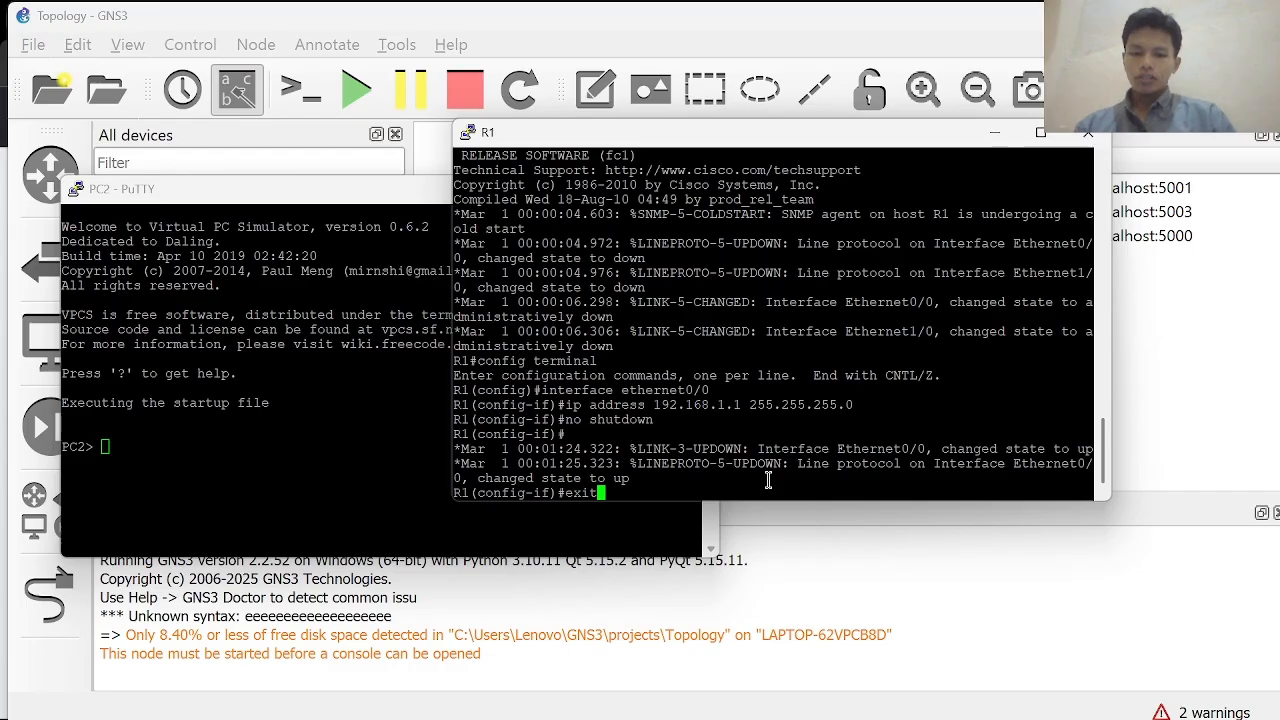
pyautogui.press('Return')
# Open the configuration of interface ethernet1/0 from R1's global configuration mode.
pyautogui.write('inte')
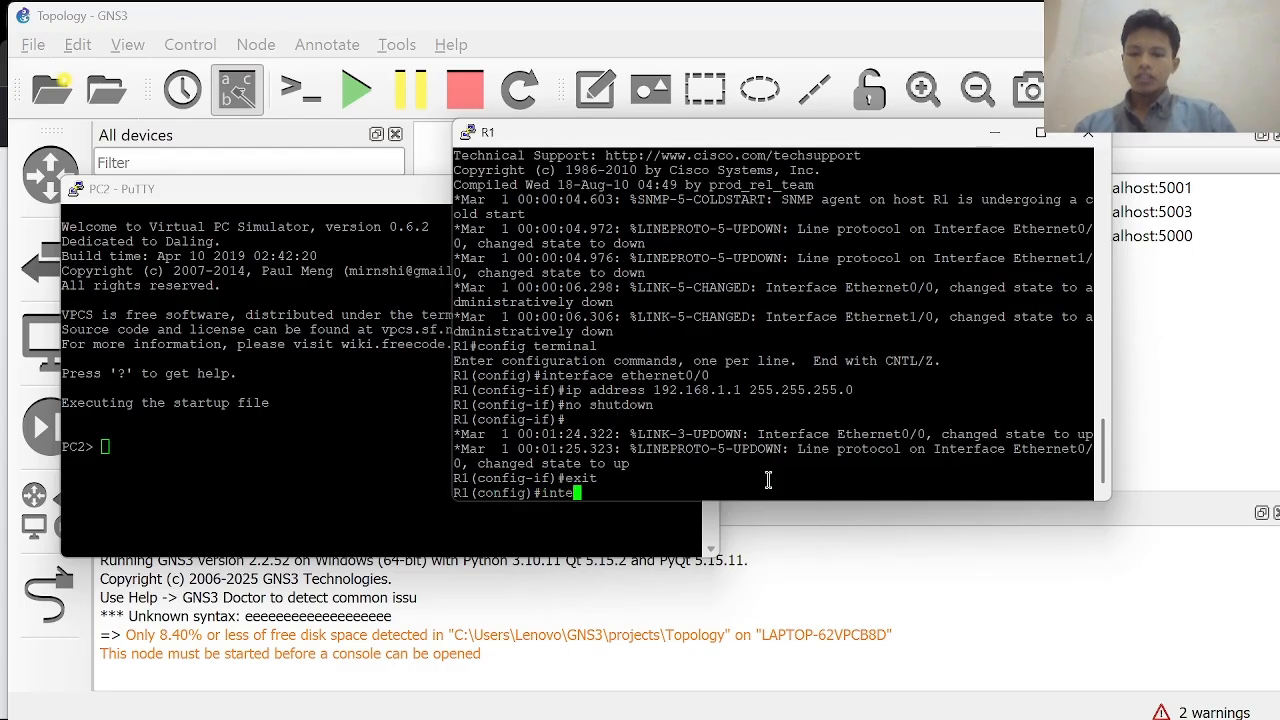
pyautogui.write('rface ')
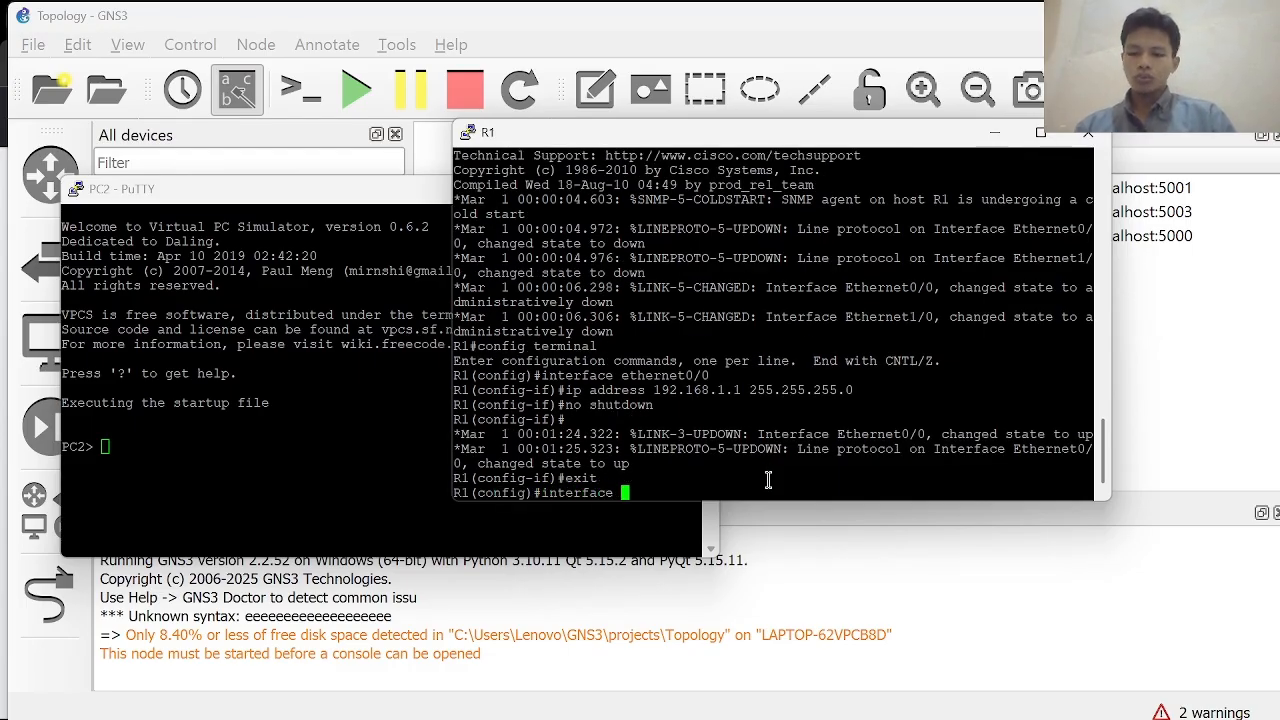
pyautogui.write('ether')
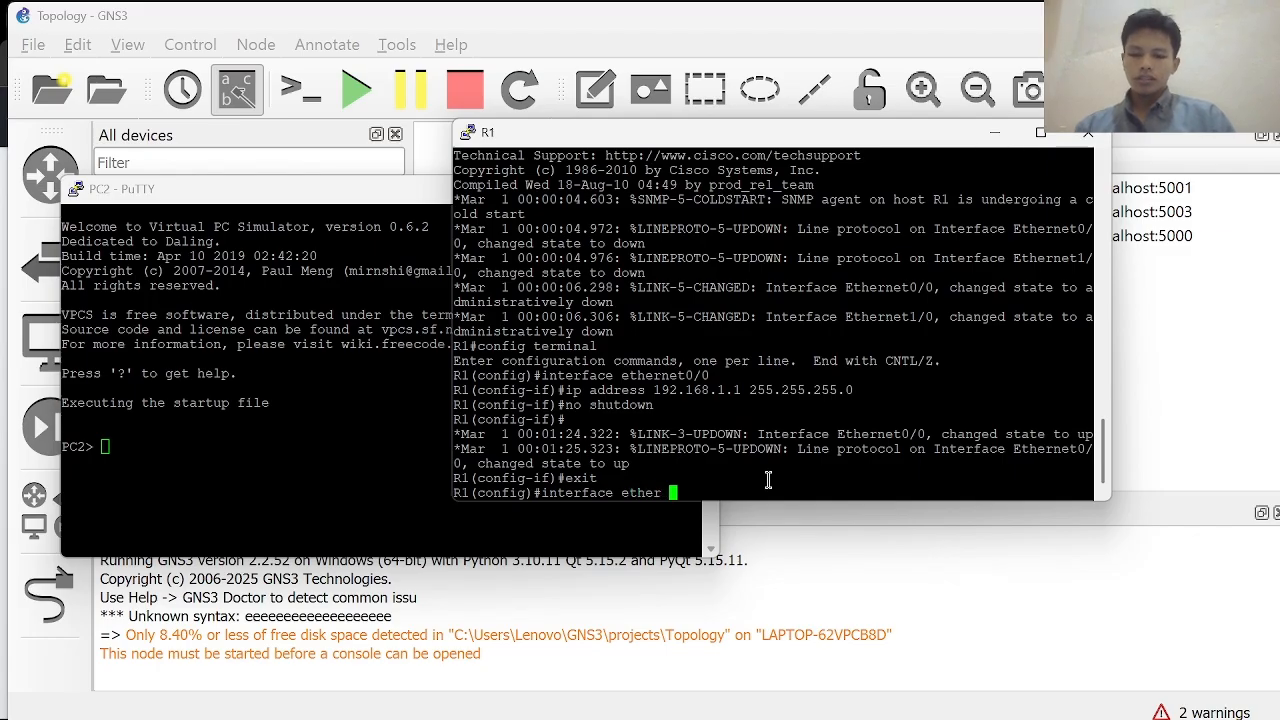
pyautogui.press('BackSpace')
pyautogui.write('net1')
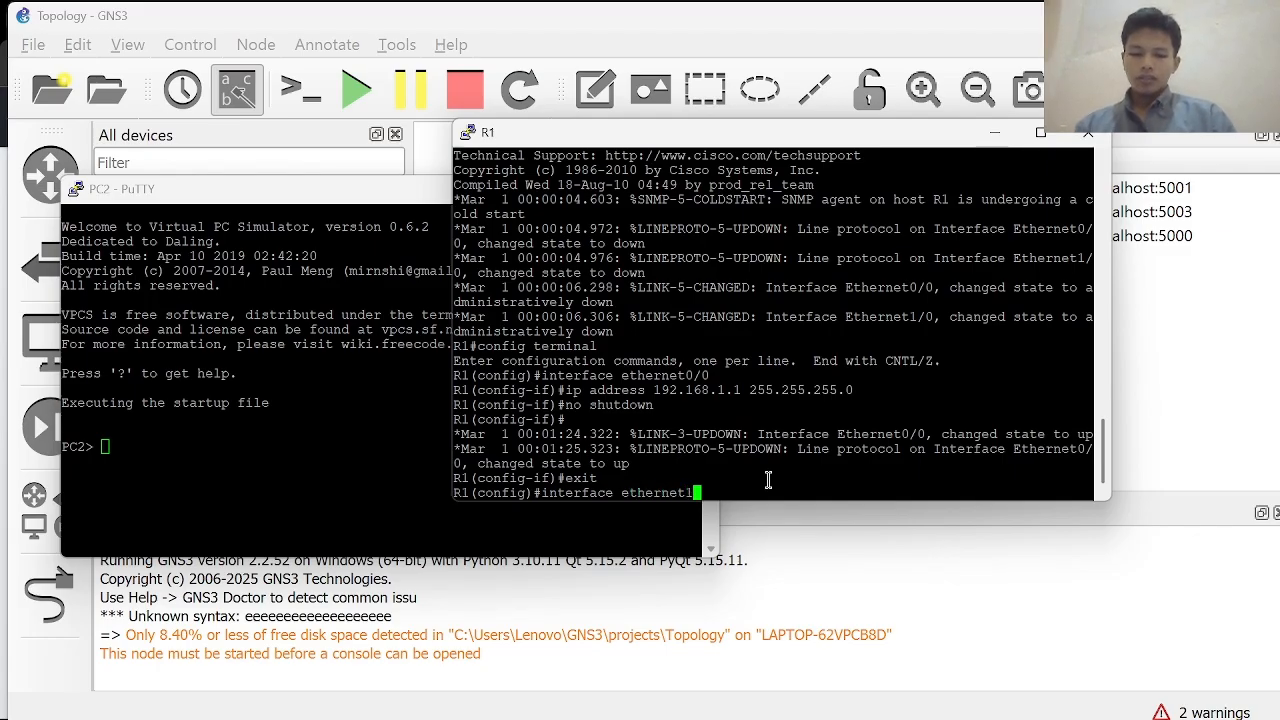
pyautogui.write('/0')
pyautogui.press('Return')
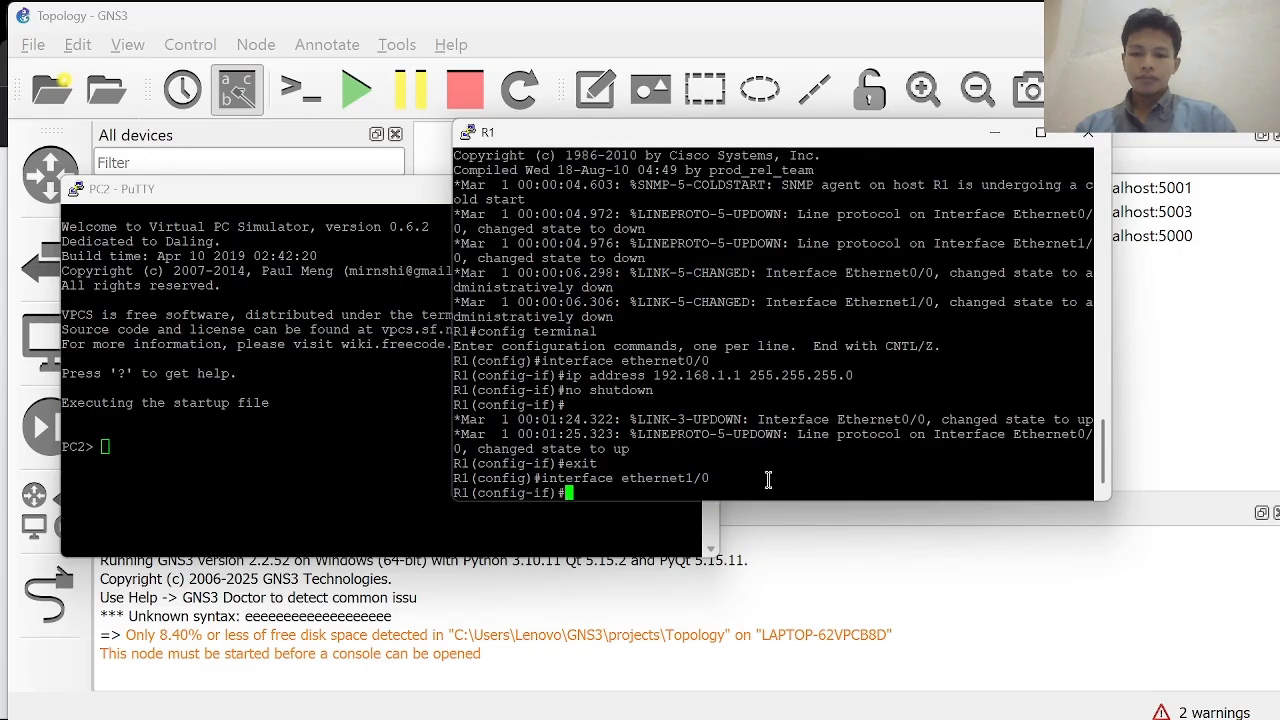
# Assign IP address 192.168.2.1 with subnet mask 255.255.255.0 to R1's ethernet1/0 interface.
pyautogui.write('ip')
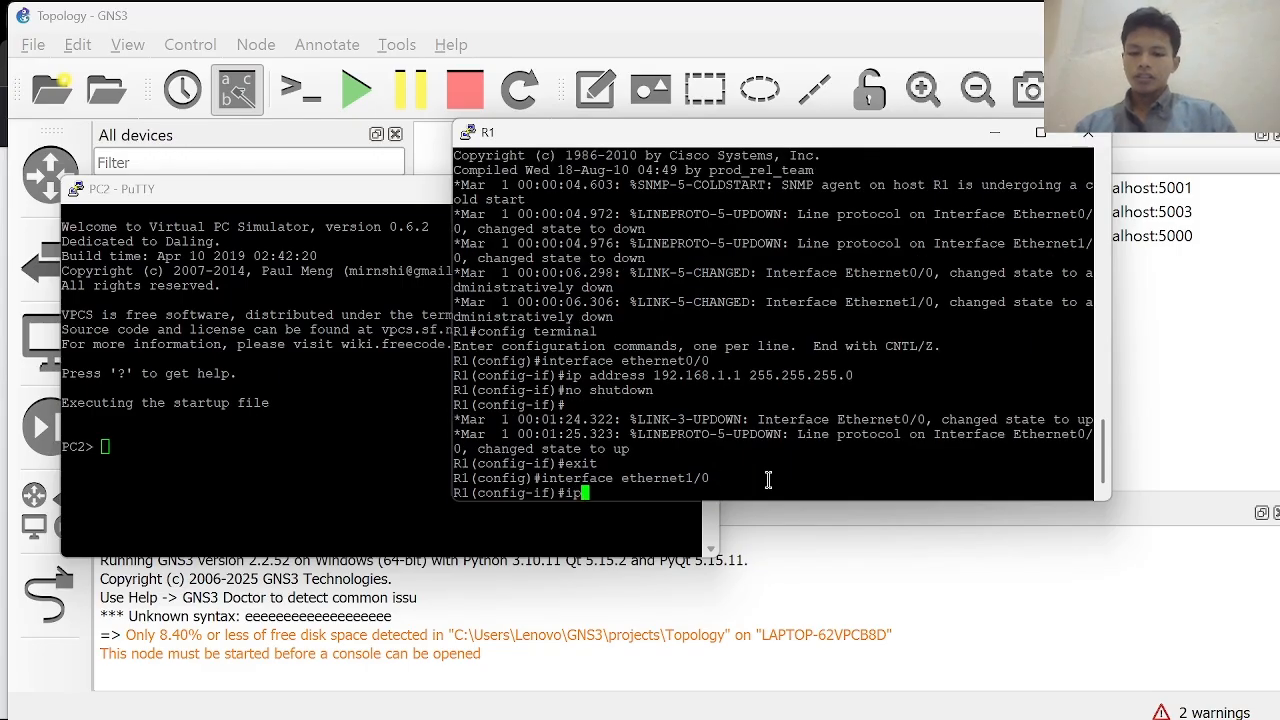
pyautogui.write(' address')
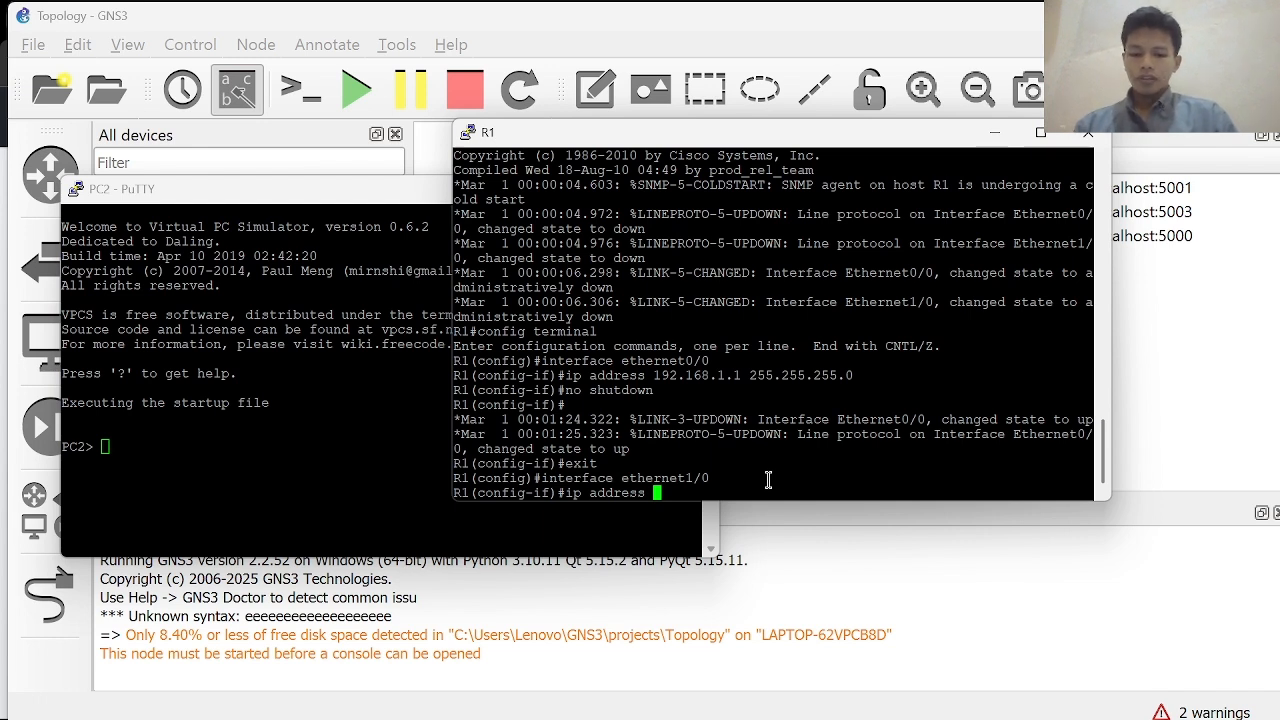
pyautogui.write('192.')
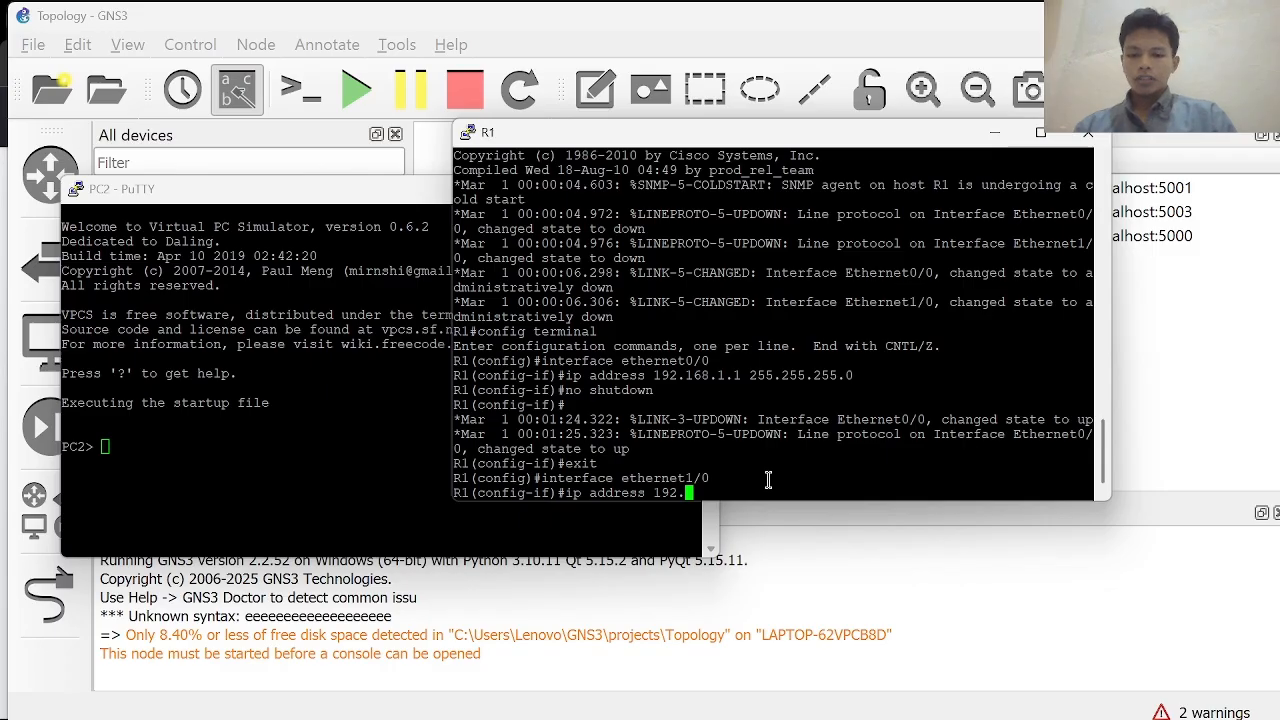
pyautogui.write('168.2.1')
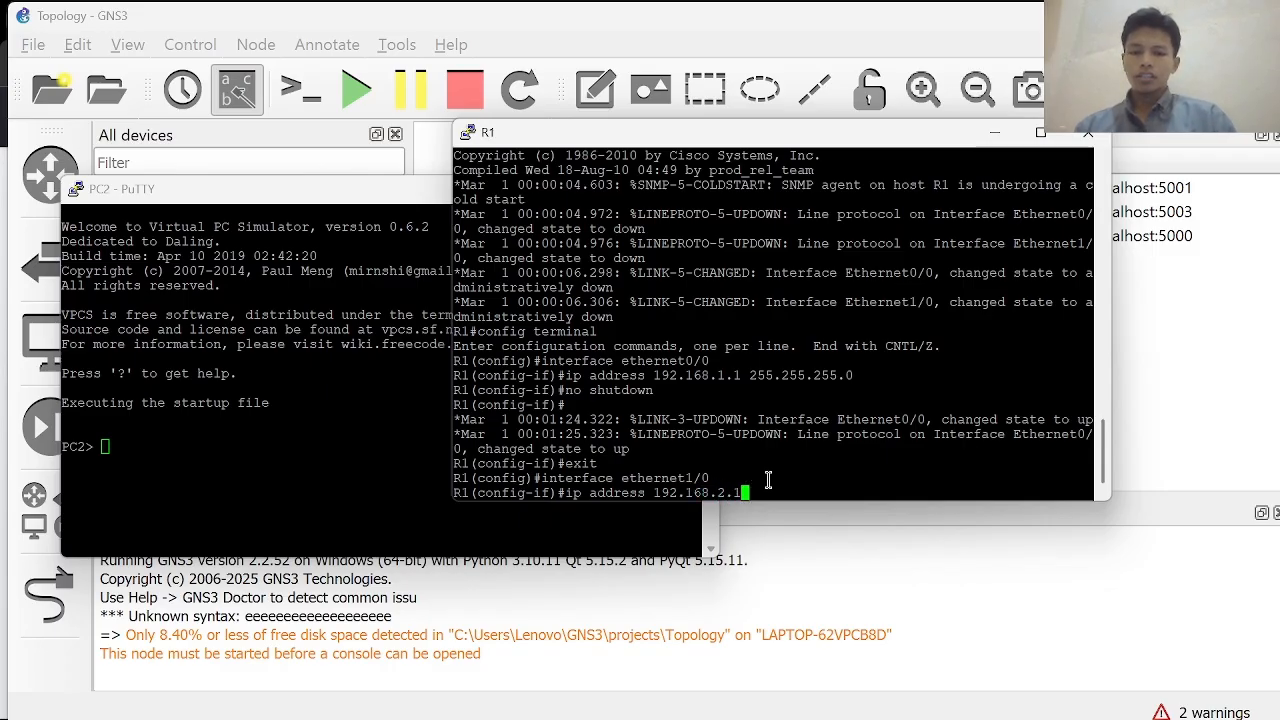
pyautogui.write(' 255')
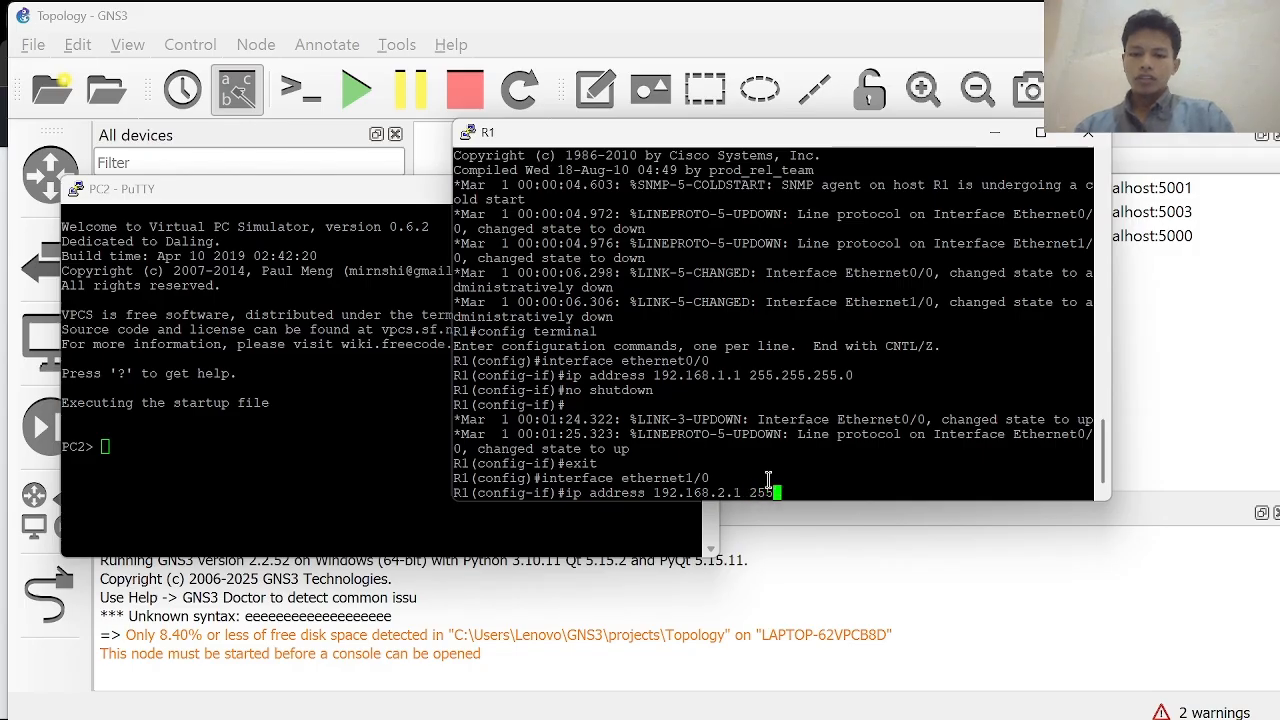
pyautogui.write('.255.255.')
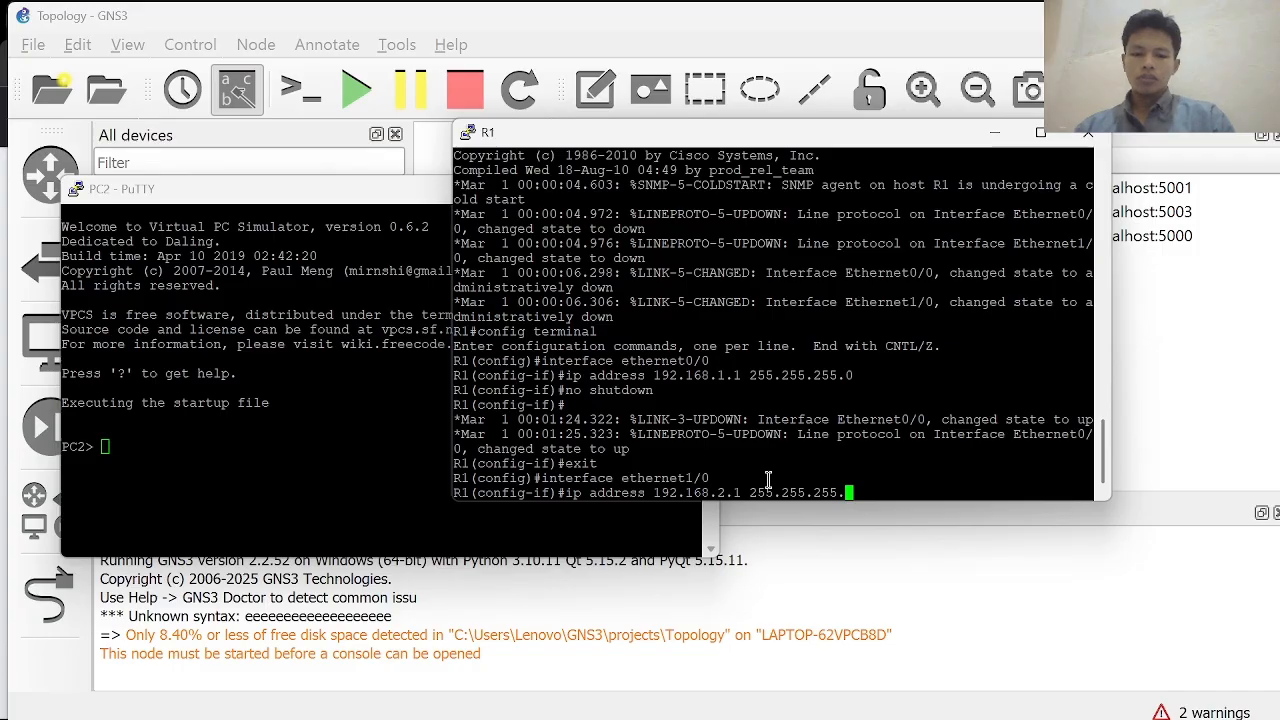
pyautogui.write('0')
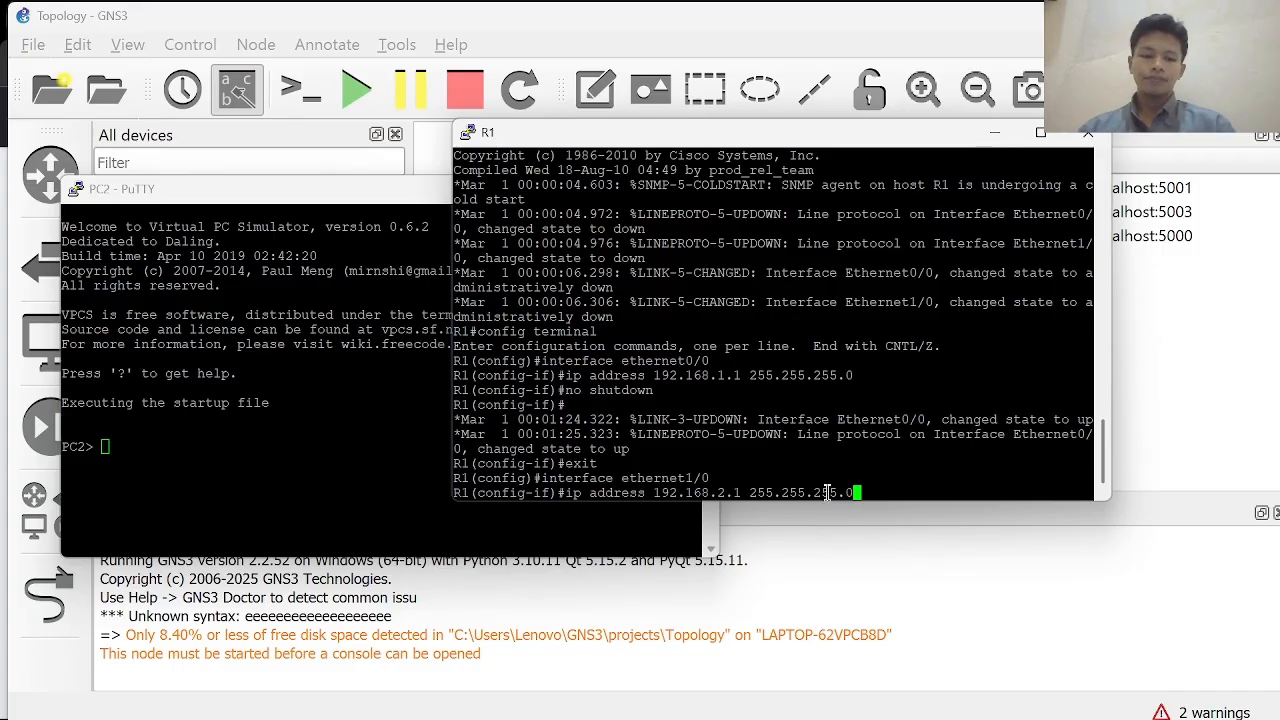
pyautogui.press('Return')
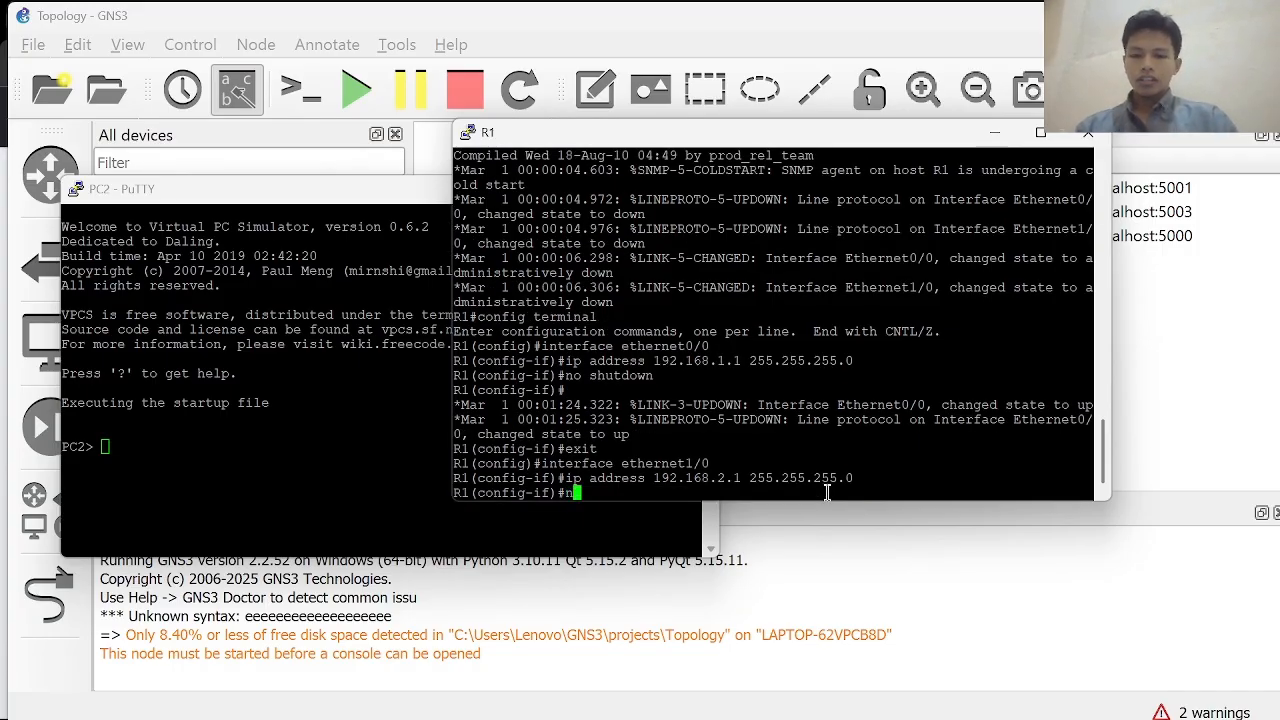
# Enable R1's ethernet1/0 interface with the no shutdown command.
pyautogui.write('no shutdown')
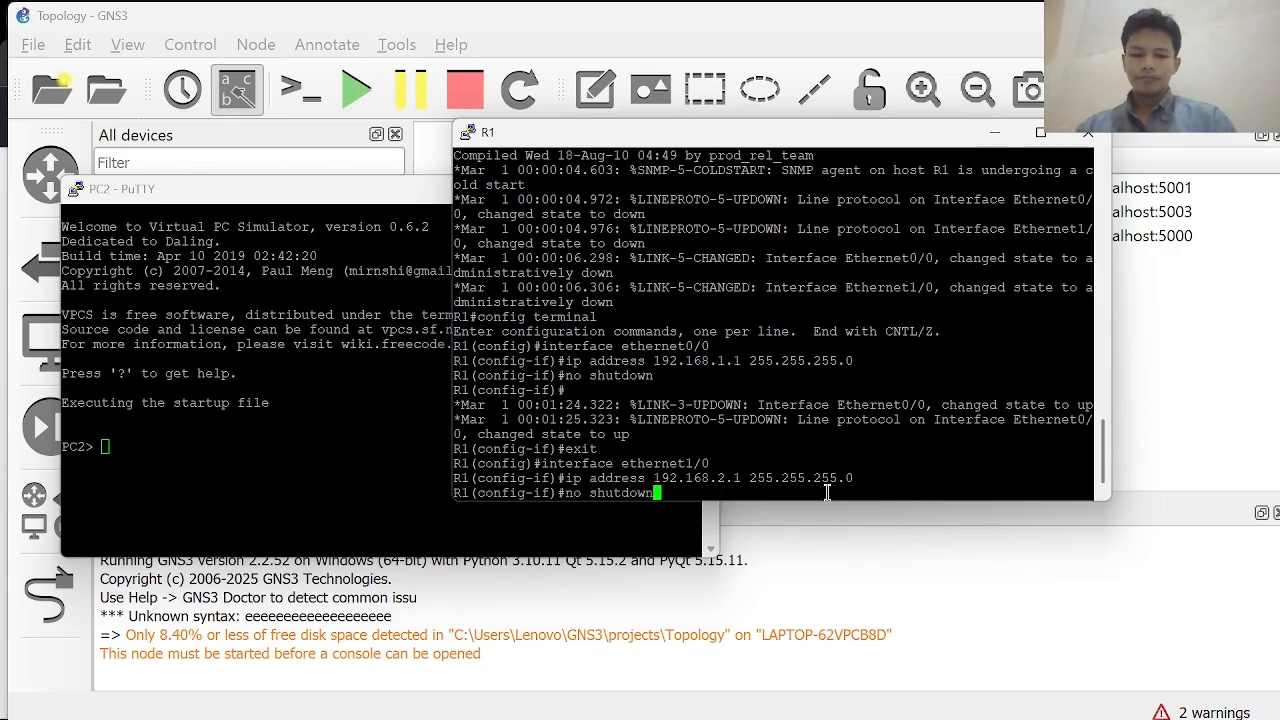
# Enable R1's Ethernet1/0 interface with no shutdown and end configuration mode.
pyautogui.press('Return')
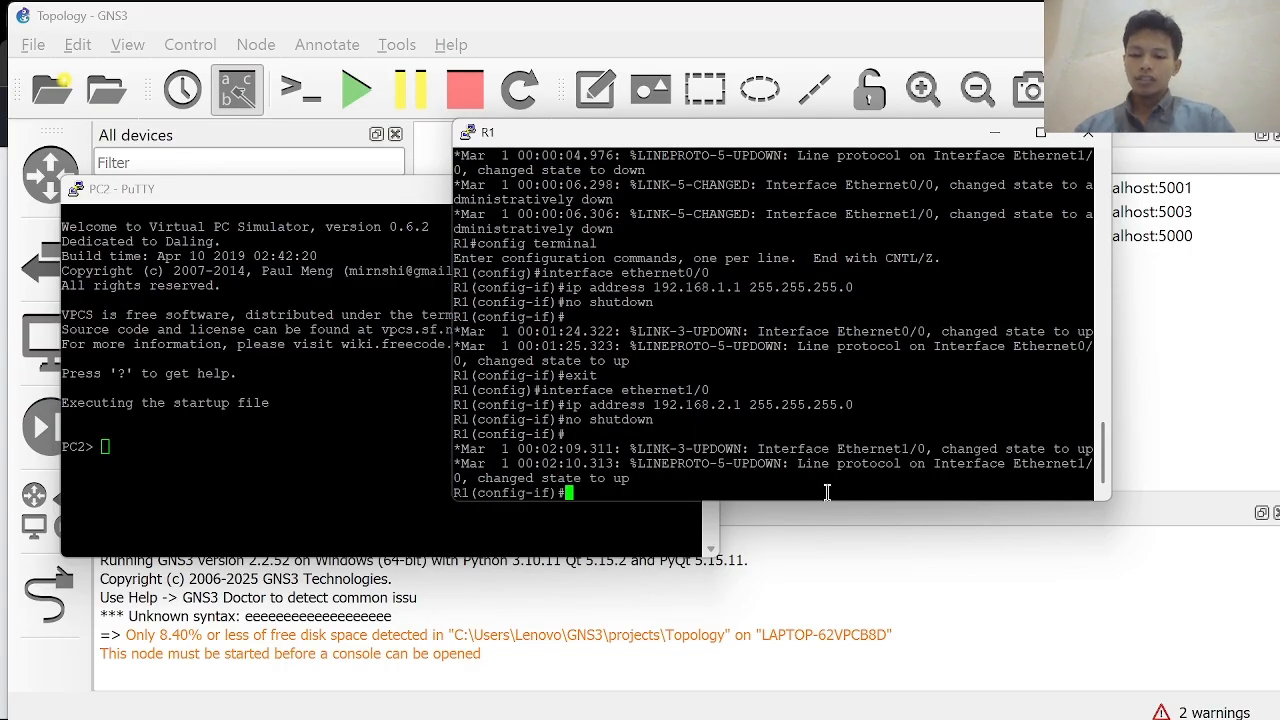
pyautogui.write('end')
pyautogui.press('Return')
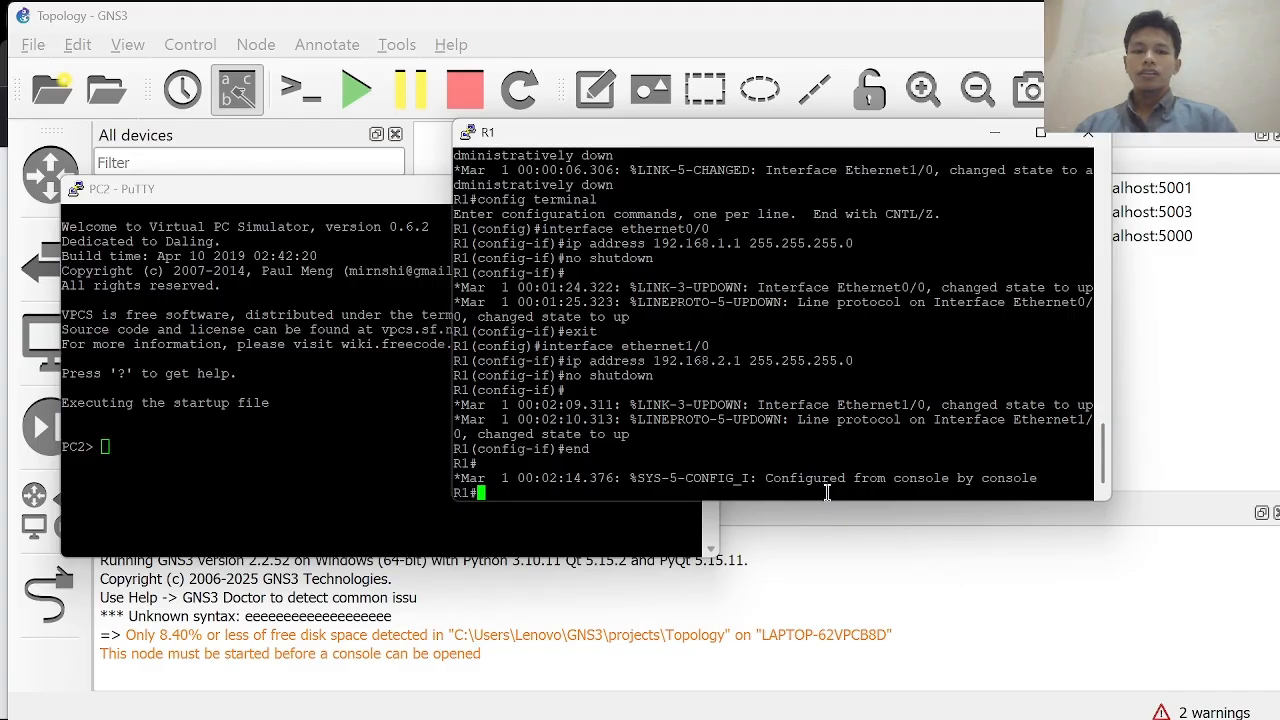
# Move the R1 and PC2 console windows aside to uncover the topology canvas.
pyautogui.moveTo(752, 128); pyautogui.dragTo(968, 107)
pyautogui.click(526, 186)
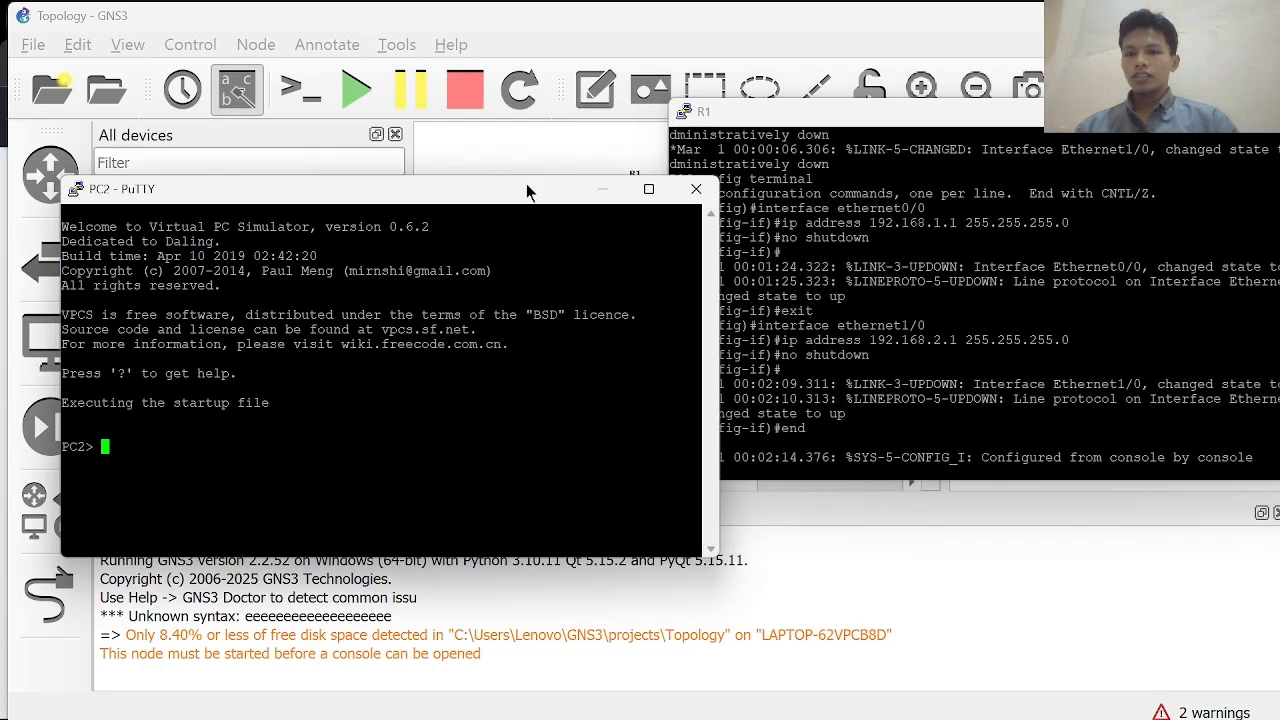
pyautogui.moveTo(913, 118); pyautogui.dragTo(915, 360)
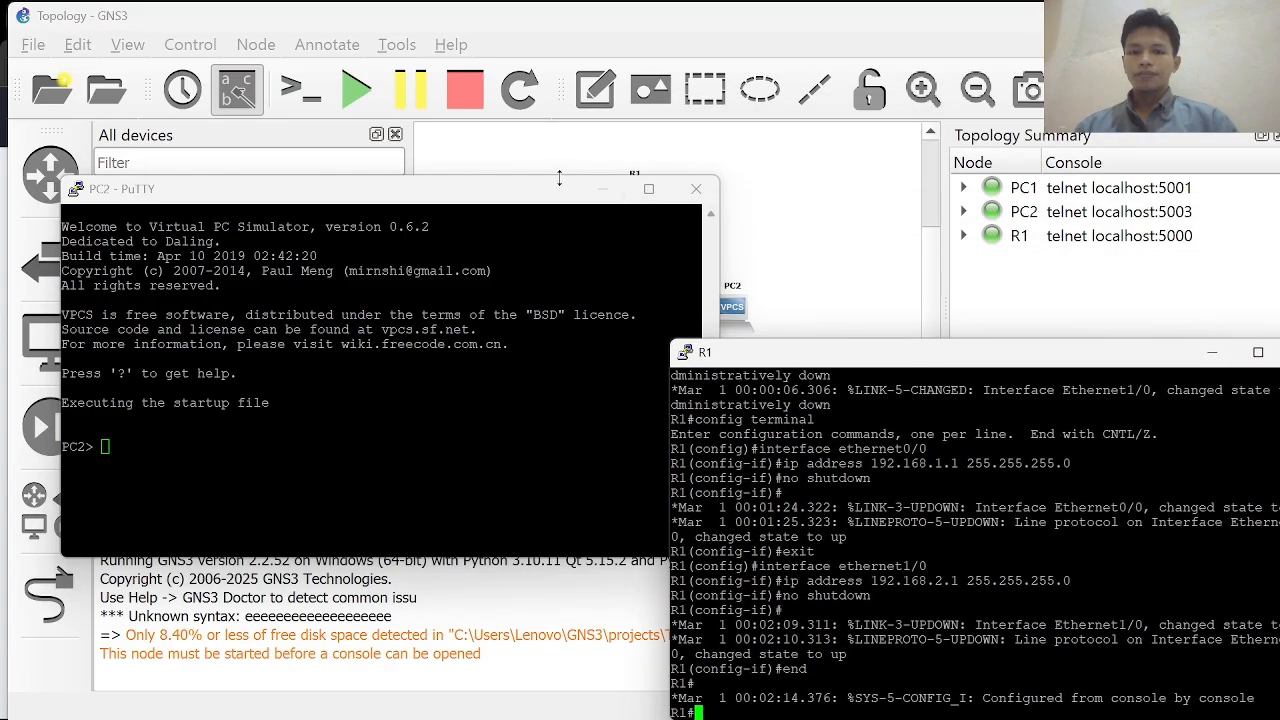
pyautogui.moveTo(552, 196); pyautogui.dragTo(982, 312)
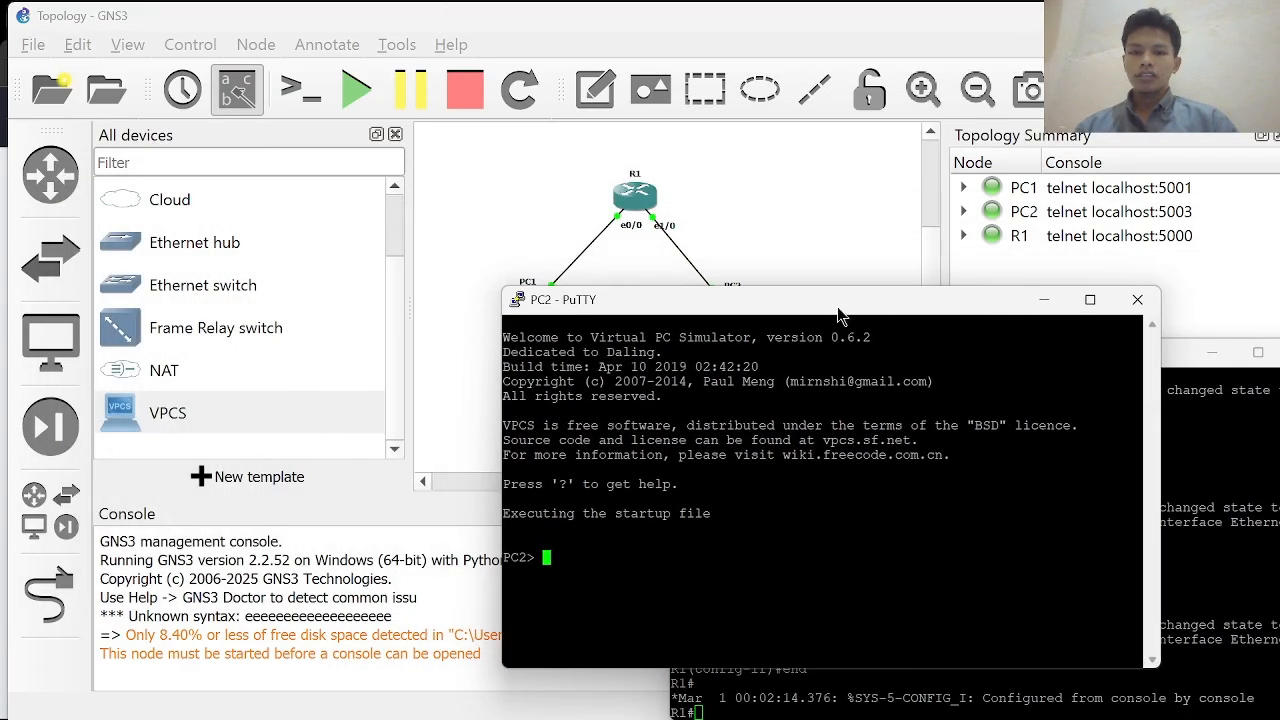
pyautogui.moveTo(844, 318); pyautogui.dragTo(1040, 257)
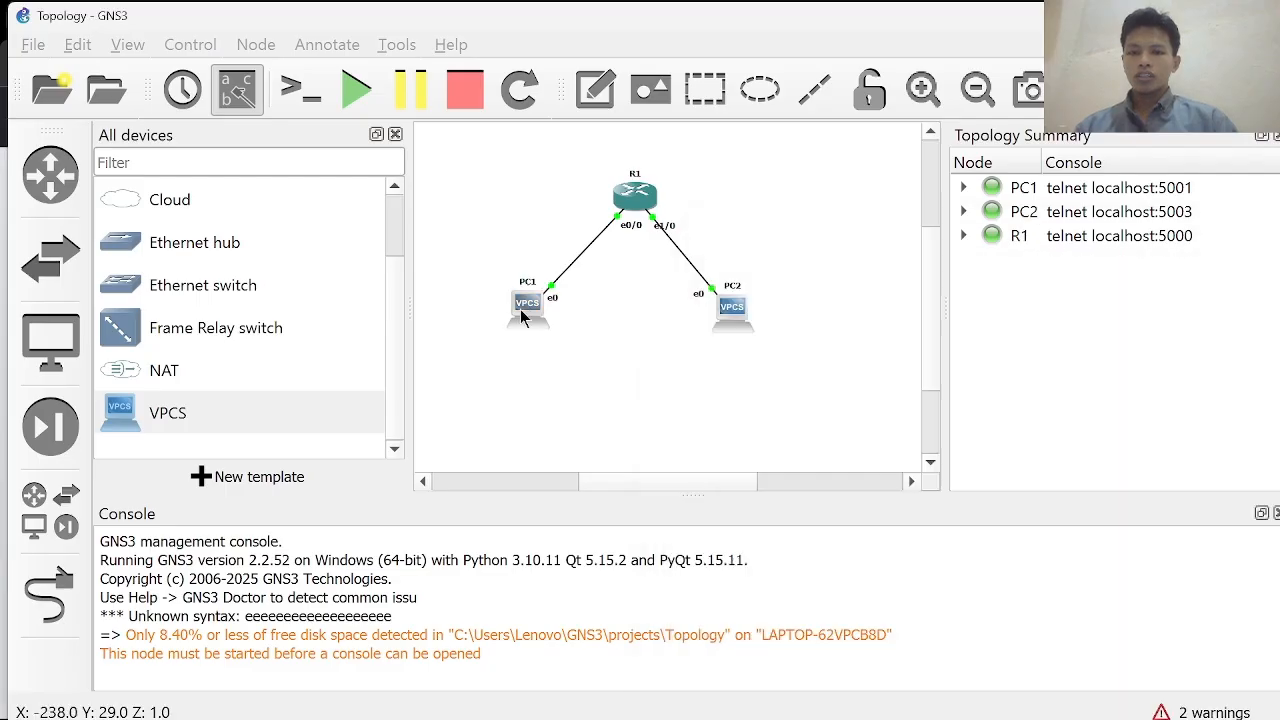
# Open PC1's console and arrange the PC1, PC2 and R1 console windows so all three are in view.
pyautogui.rightClick(520, 309)
pyautogui.click(603, 50)
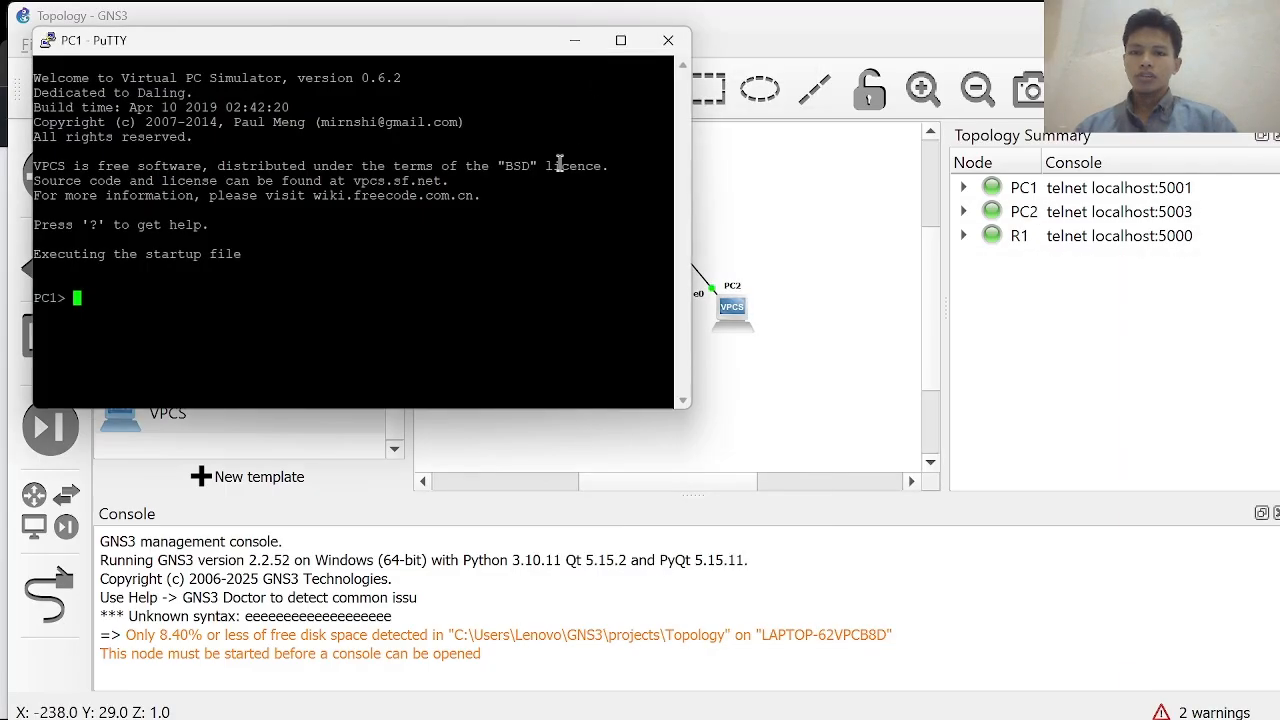
pyautogui.hotkey('alt', 'Tab')
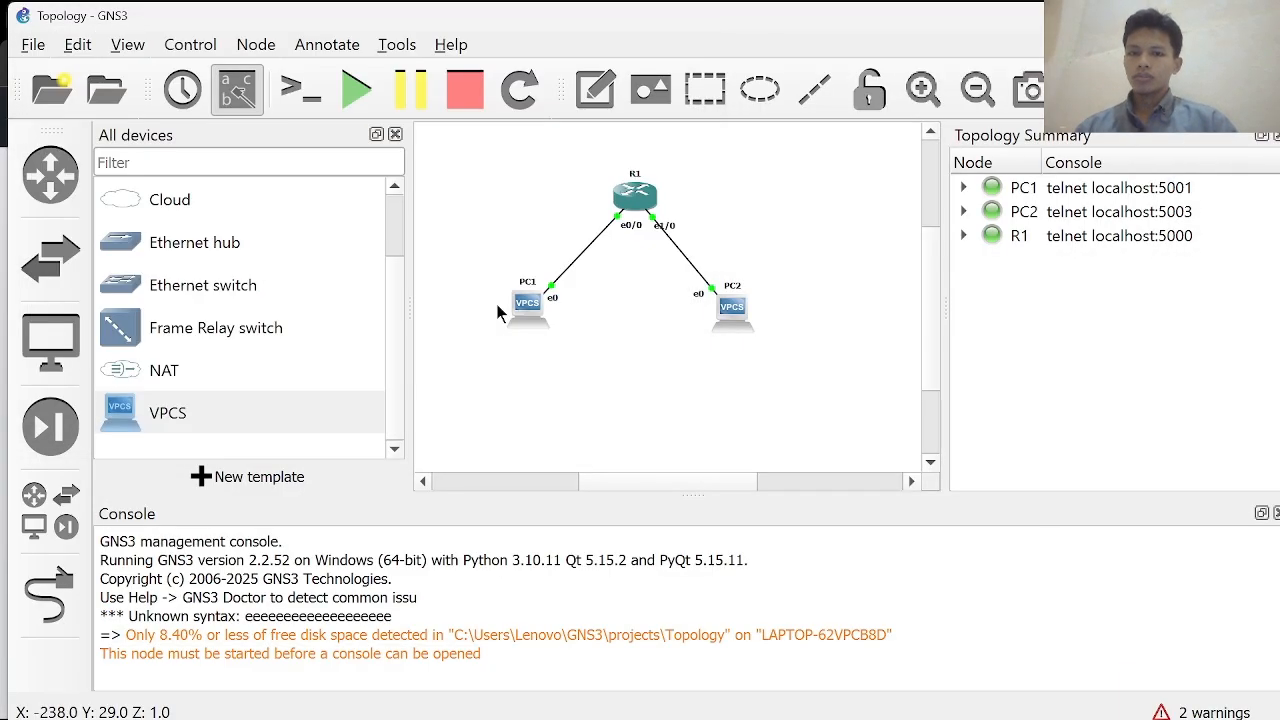
pyautogui.hotkey('alt', 'Tab')
pyautogui.hotkey('alt', 'Tab')
pyautogui.hotkey('alt', 'Tab')
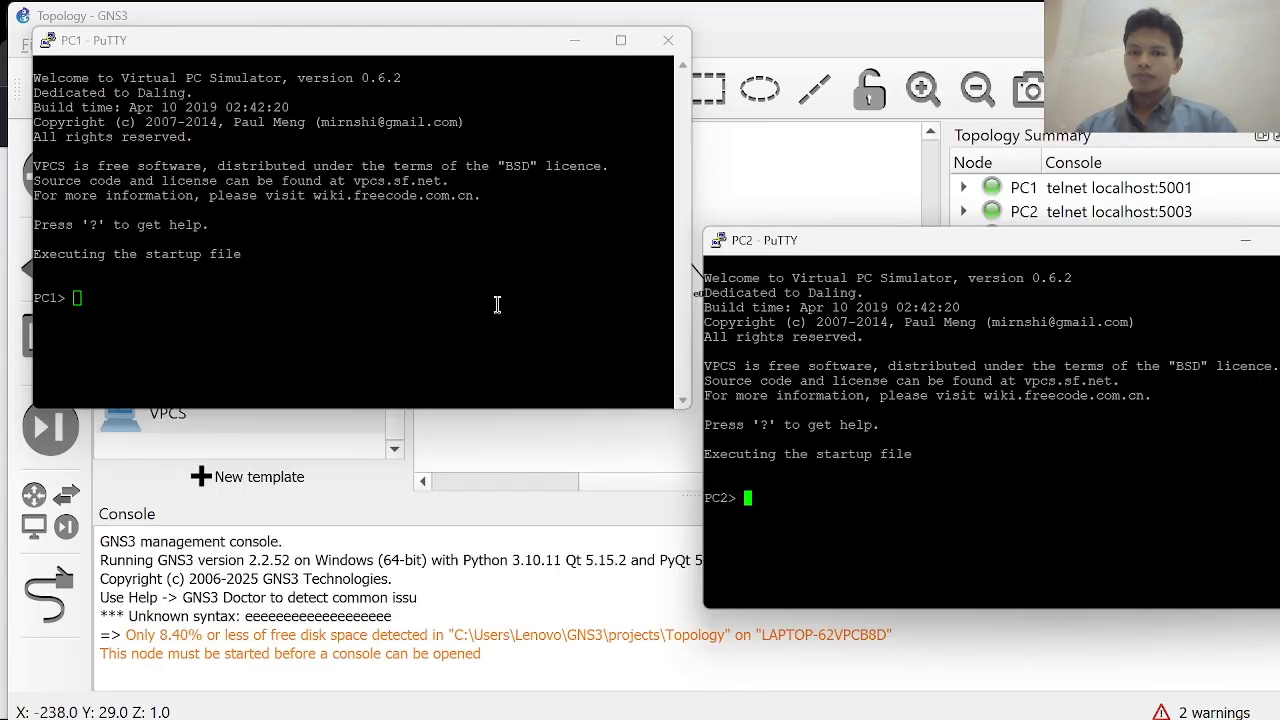
pyautogui.hotkey('alt', 'Tab')
pyautogui.hotkey('alt', 'Tab')
pyautogui.hotkey('alt', 'Tab')
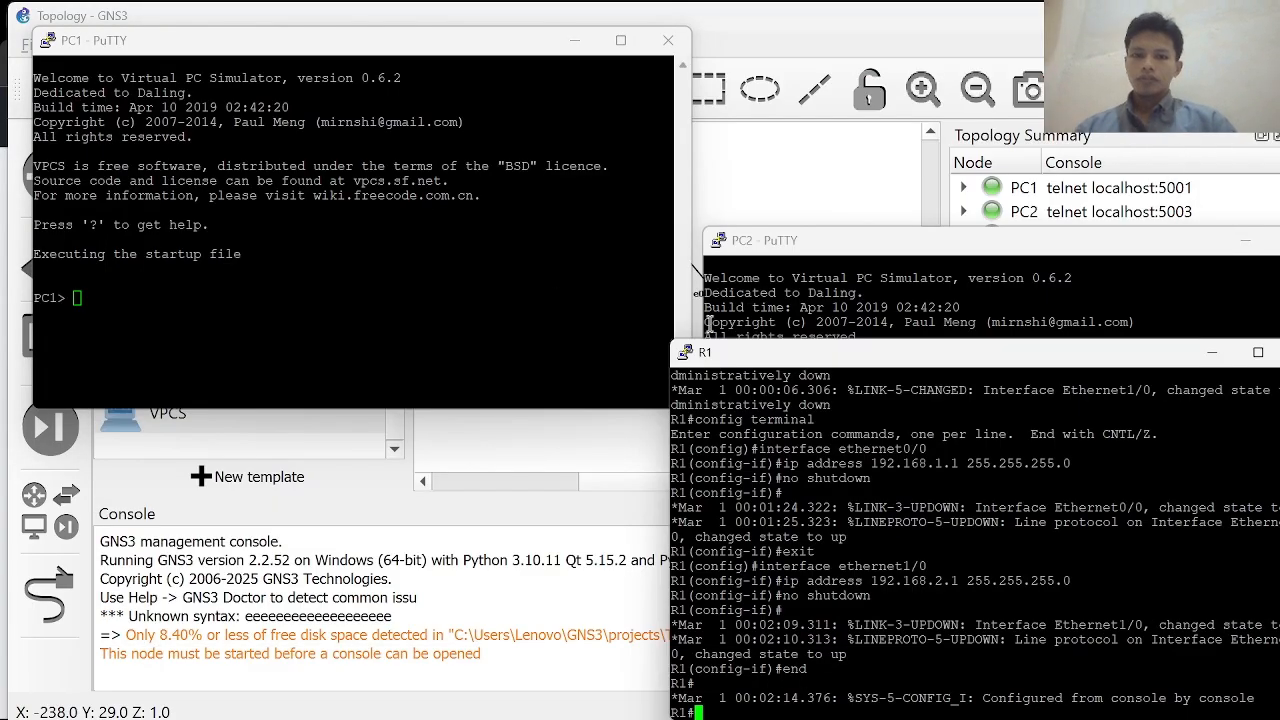
pyautogui.moveTo(868, 245); pyautogui.dragTo(798, 88)
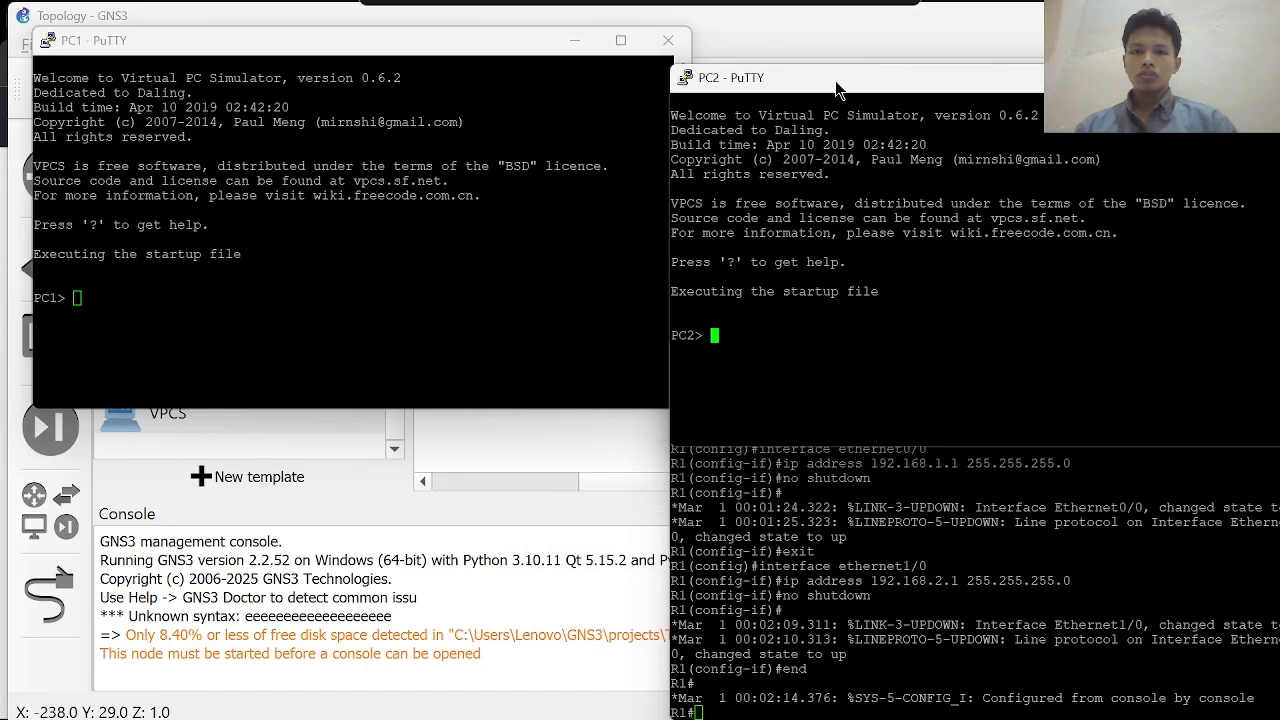
# Try to configure PC1 with the command "ip address 192.168.1.2 255.255.255.0 192.168.1.1".
pyautogui.click(308, 290)
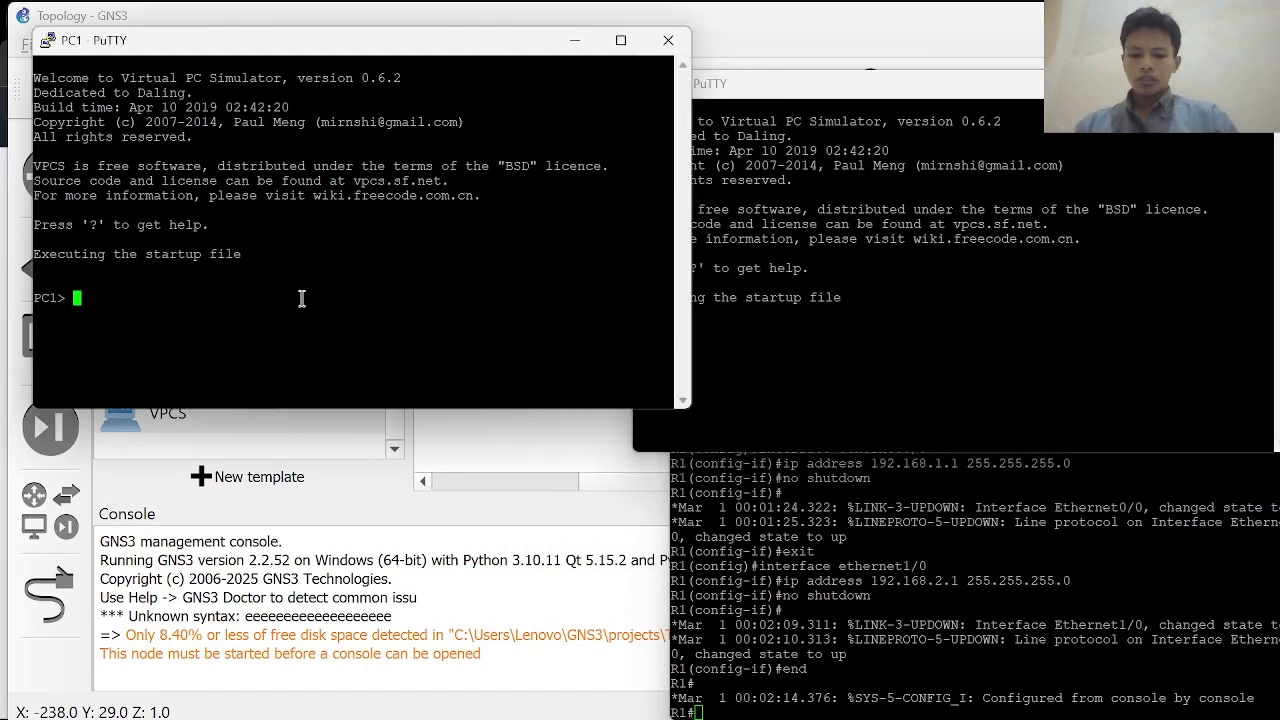
pyautogui.write('ip adr')
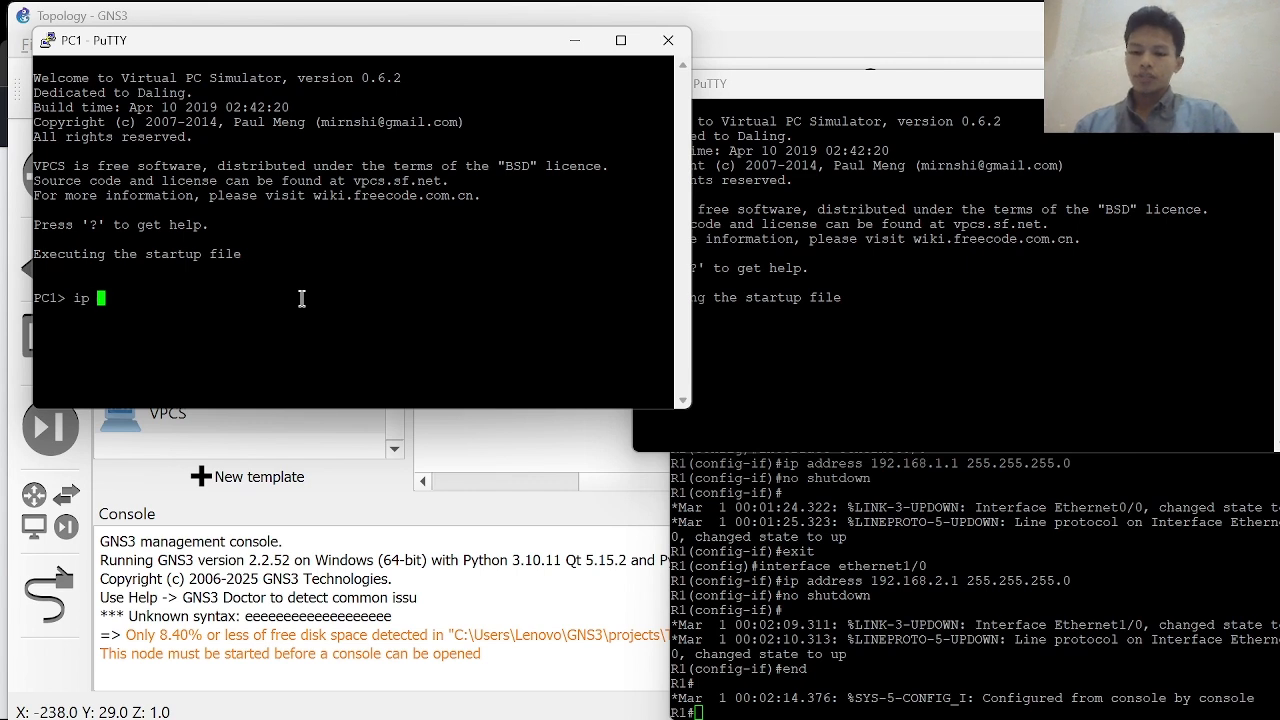
pyautogui.write('e')
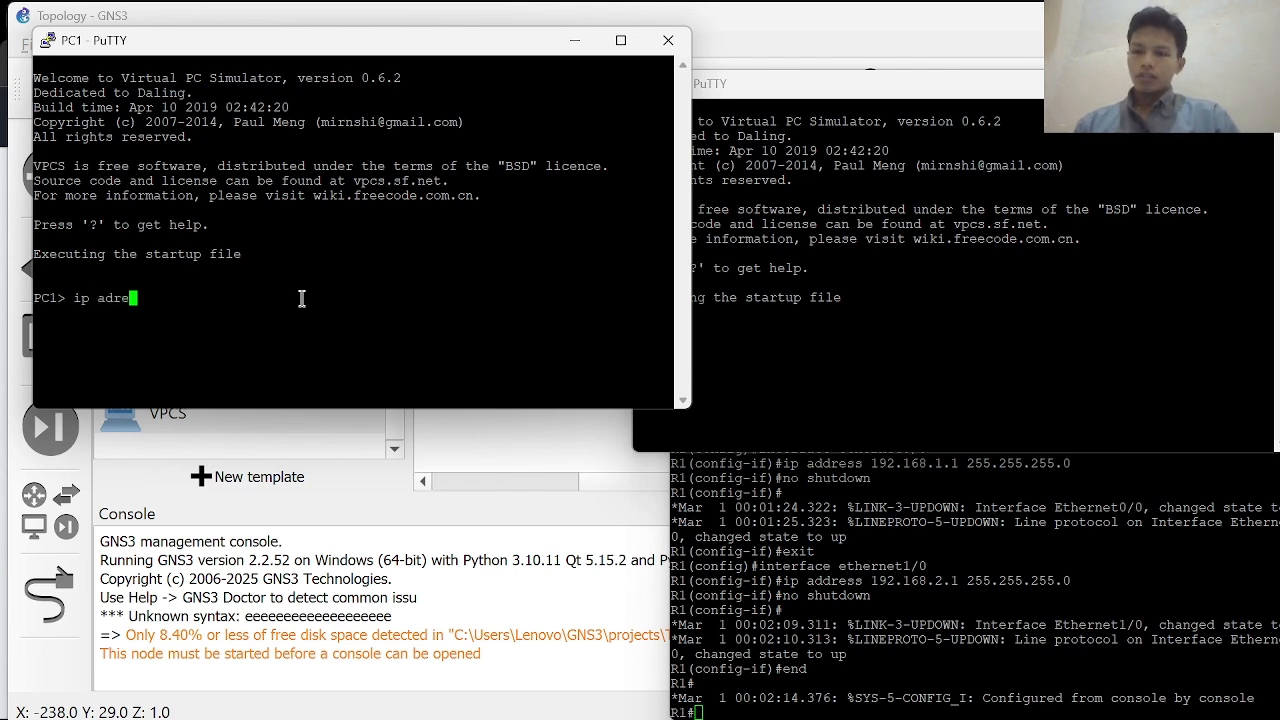
pyautogui.press('BackSpace')
pyautogui.press('BackSpace')
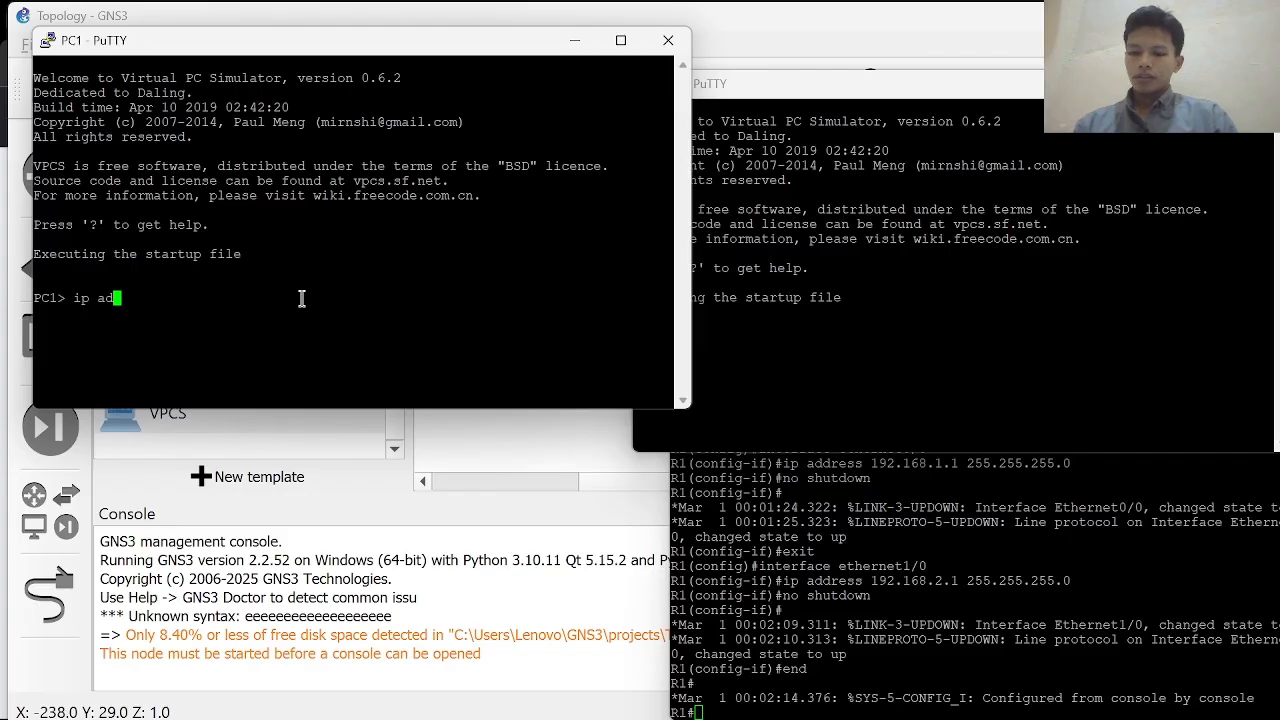
pyautogui.write('dre')
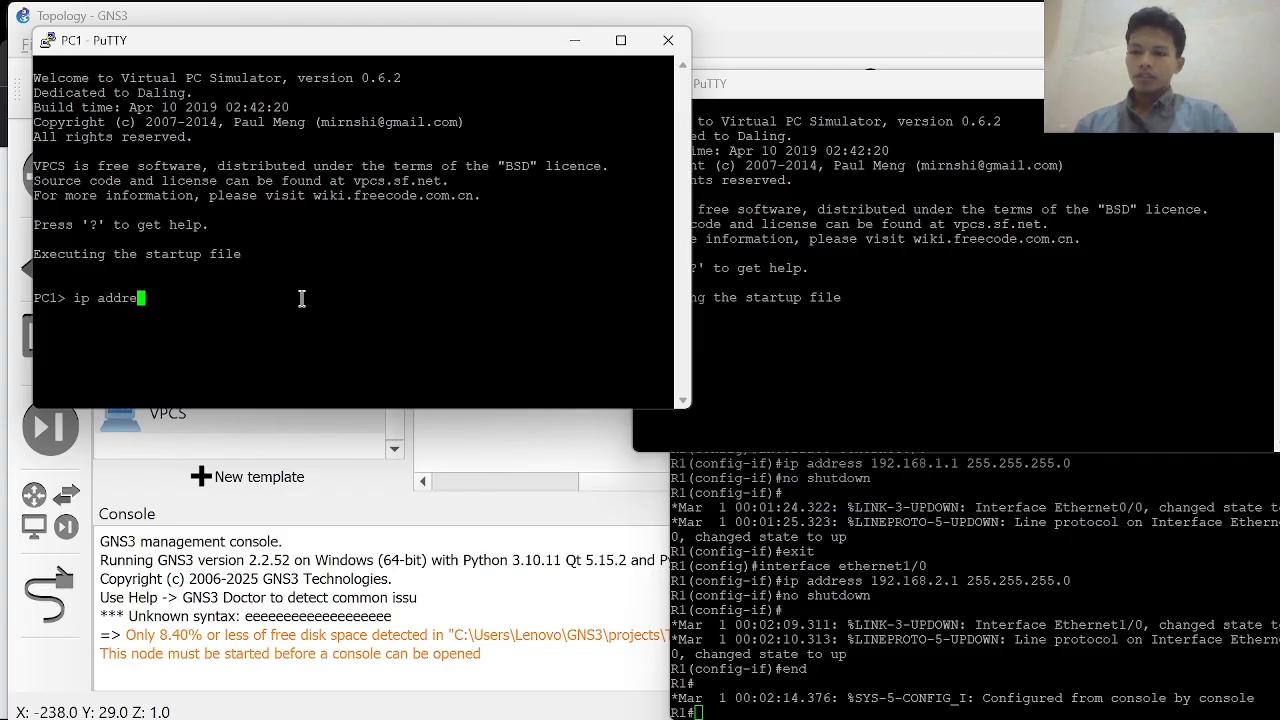
pyautogui.write('ss 19')
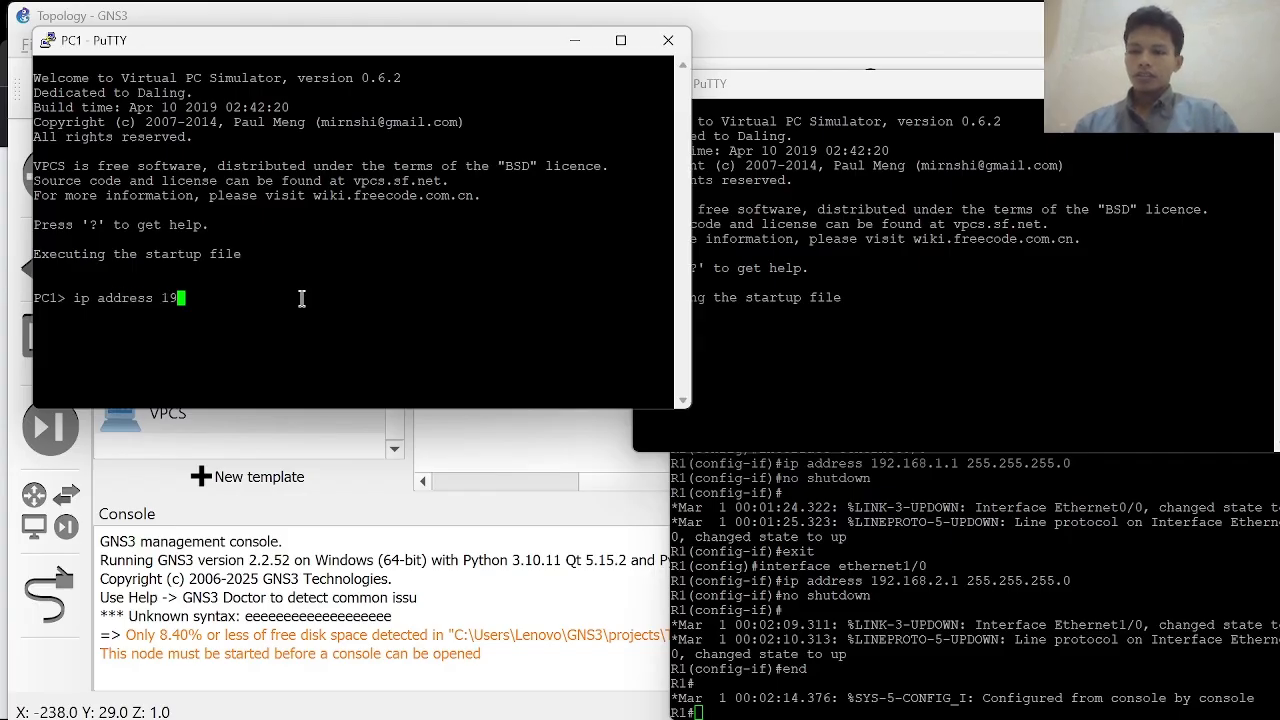
pyautogui.write('2.168.')
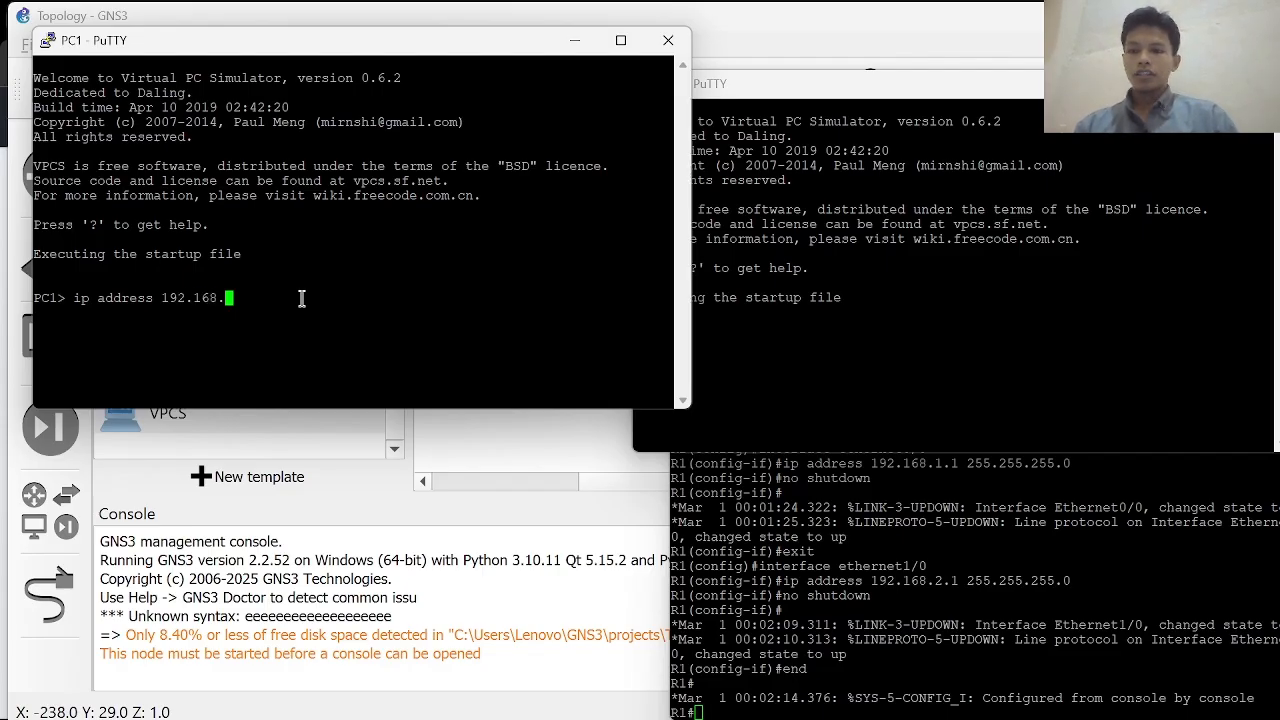
pyautogui.write('1.2')
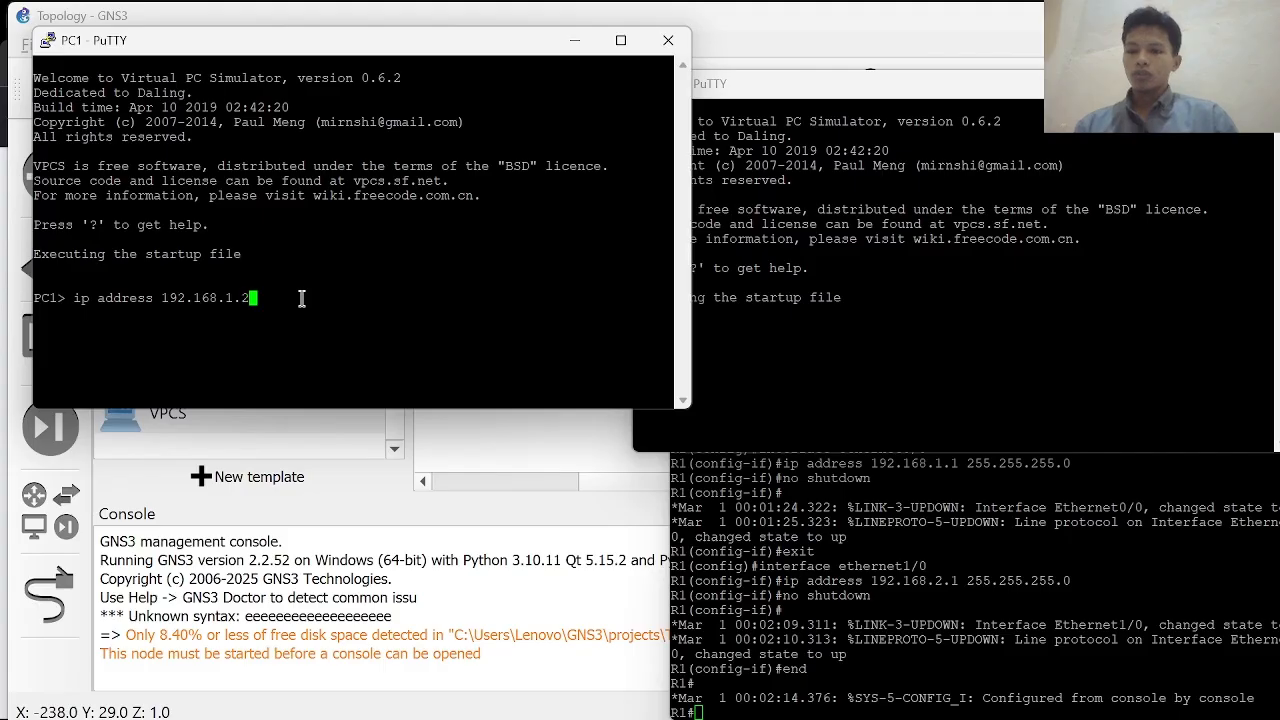
pyautogui.write(' 255')
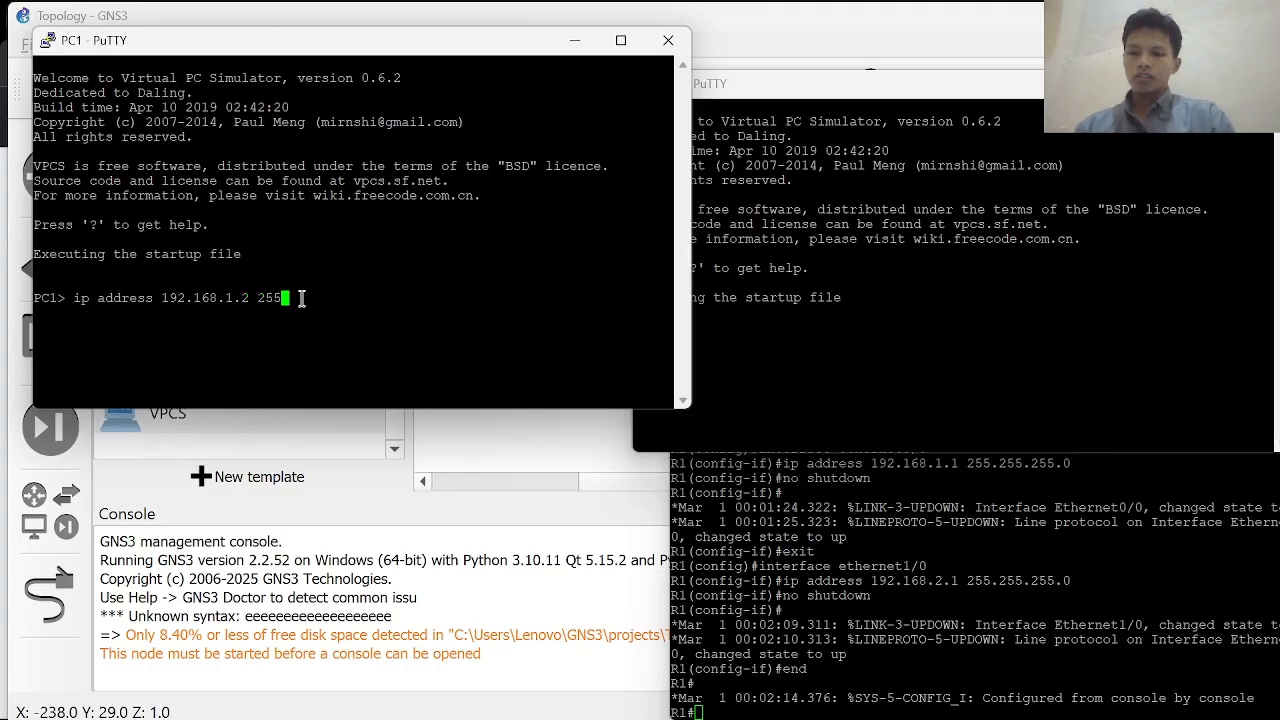
pyautogui.write('.255.')
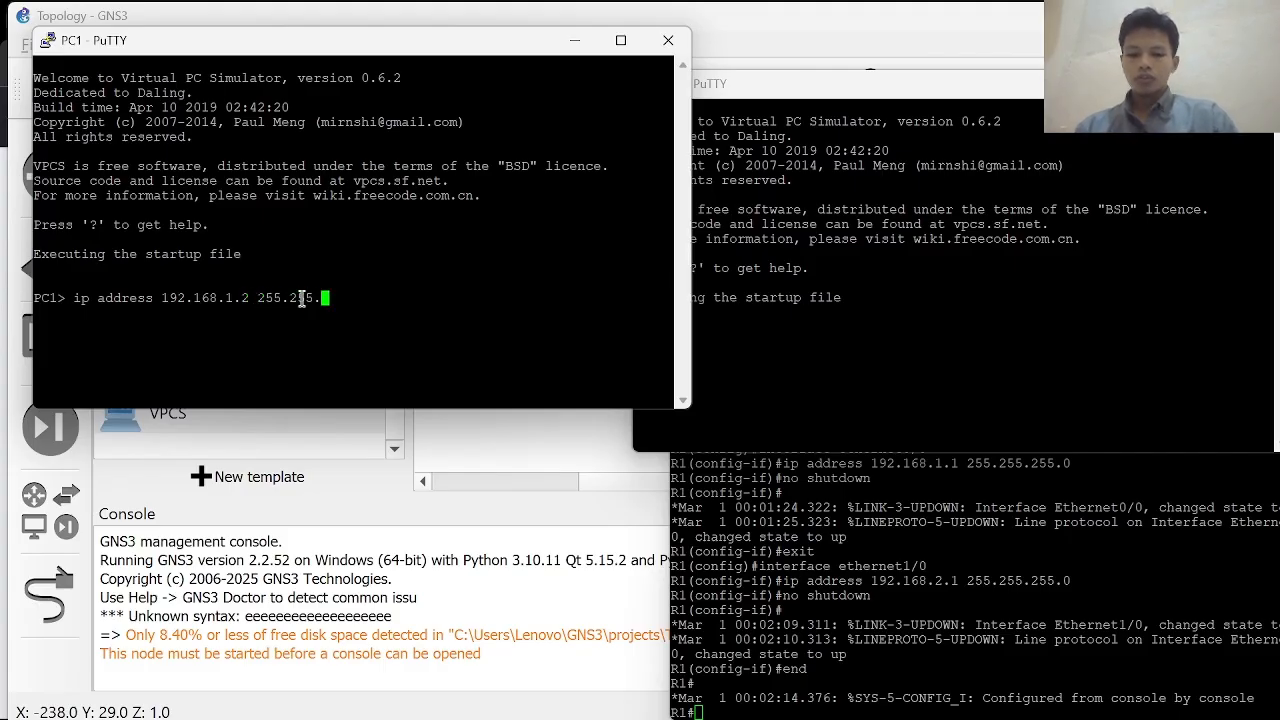
pyautogui.write('255.0')
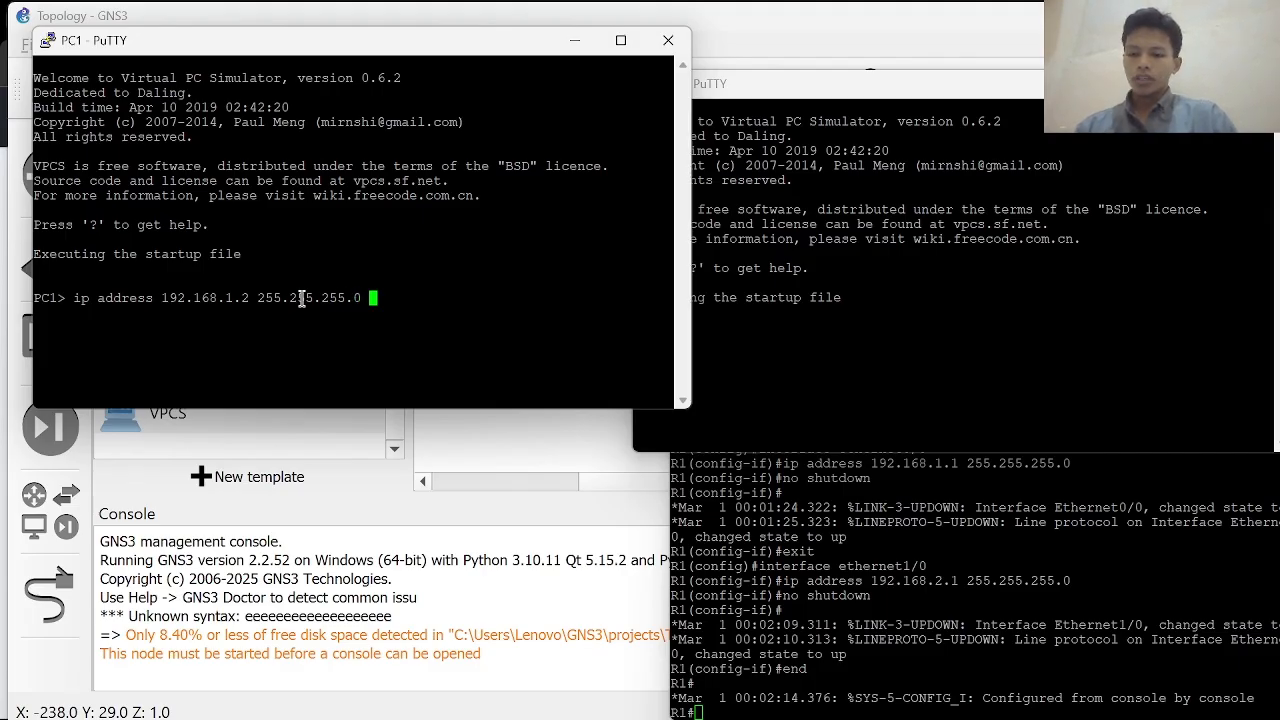
pyautogui.write(' 192')
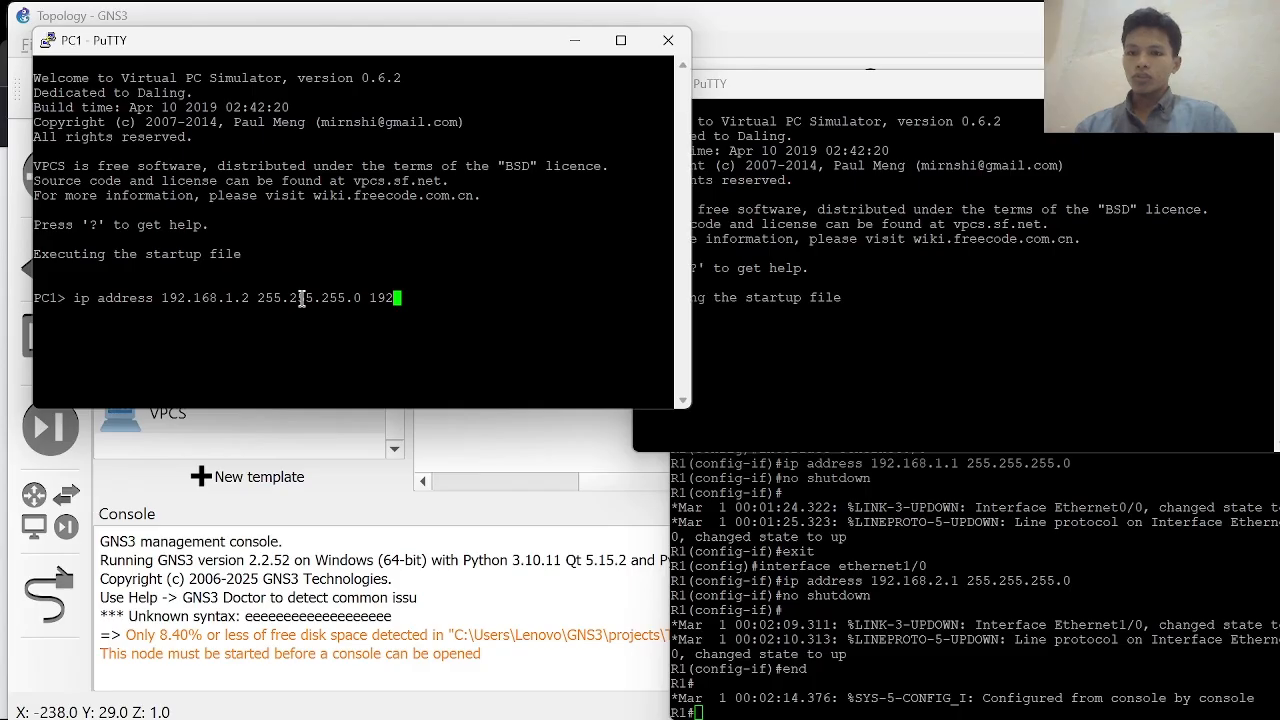
pyautogui.write('.168.')
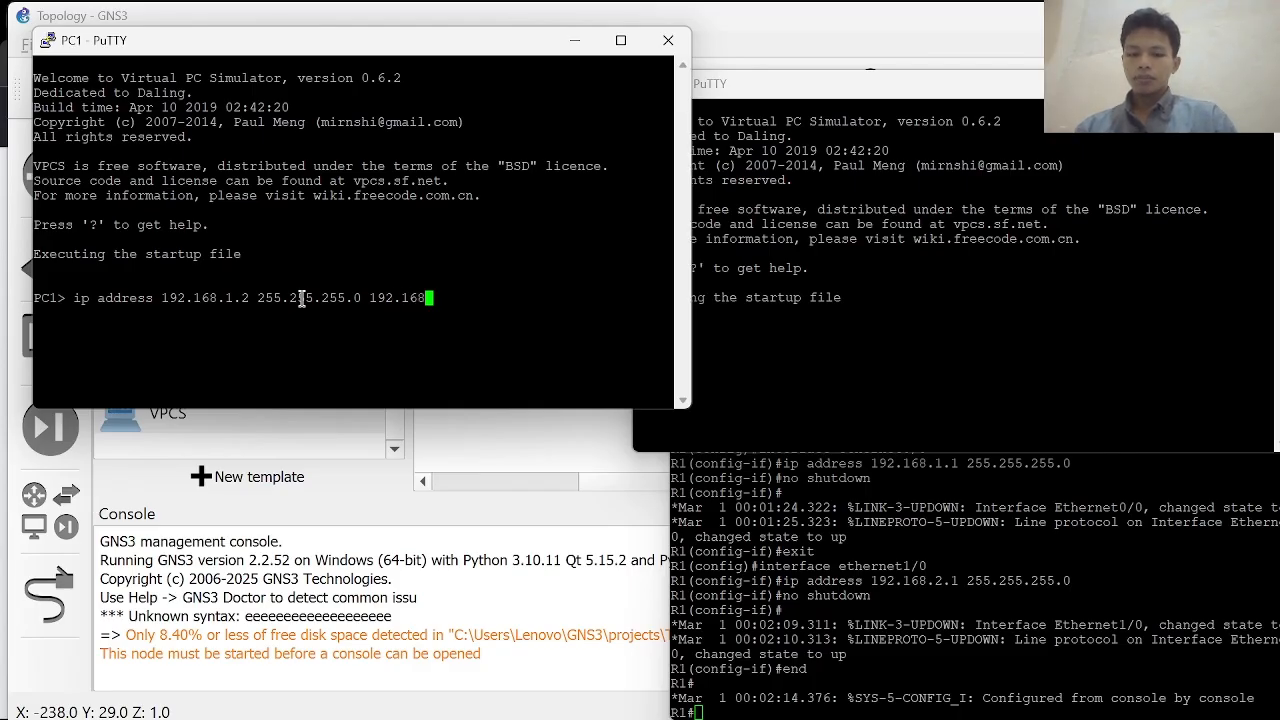
pyautogui.write('1.1')
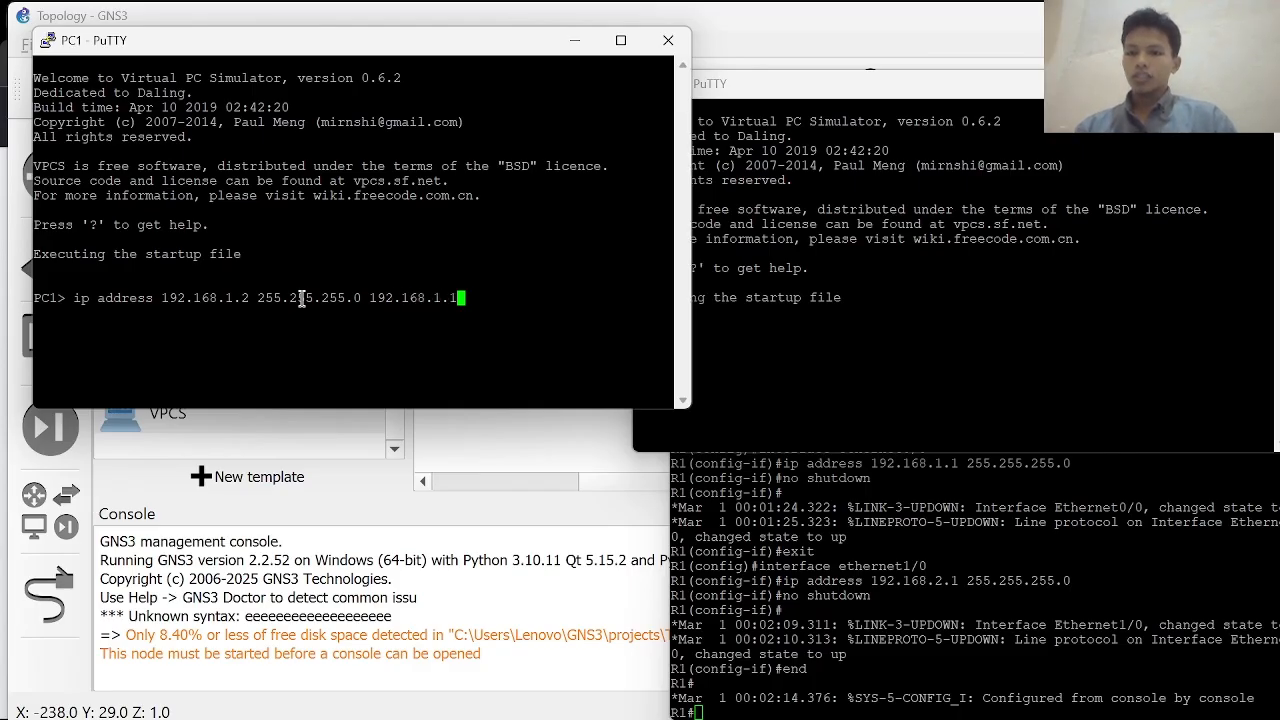
pyautogui.press('Return')
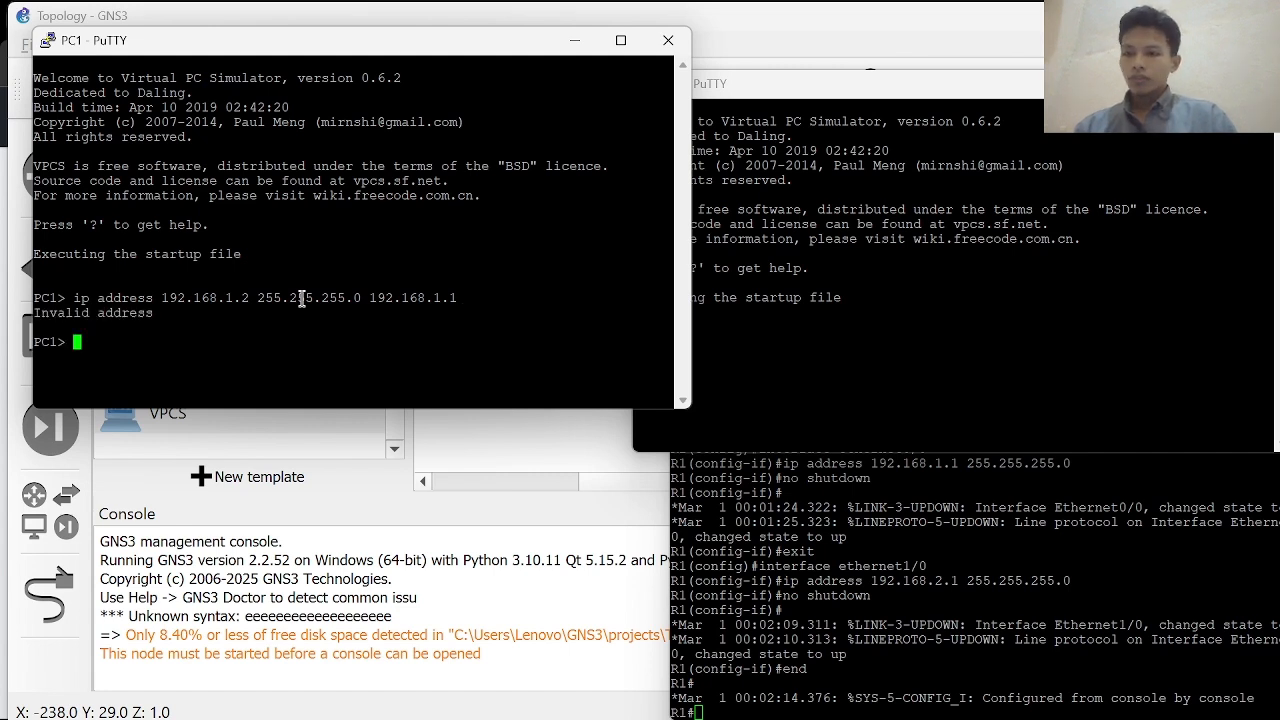
# Assign PC1 the IP 192.168.1.2, mask 255.255.255.0 and gateway 192.168.1.1 using the VPCS ip command without the address keyword.
pyautogui.write('ip')
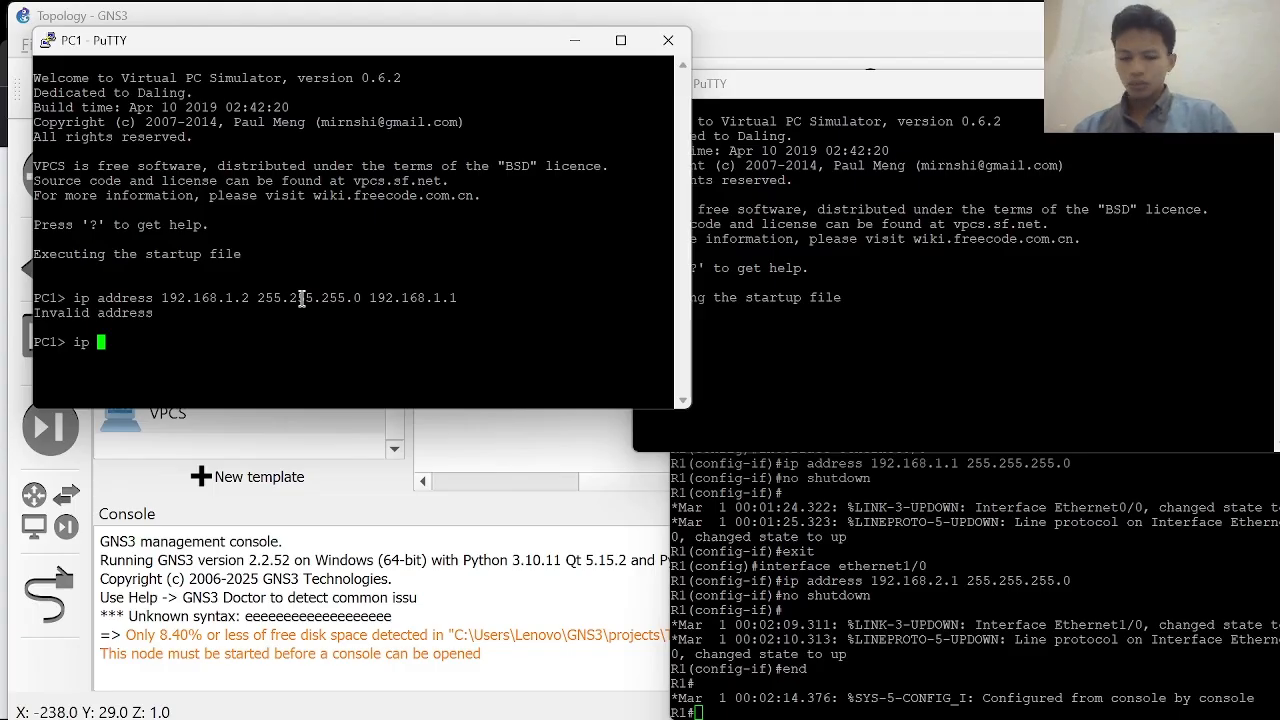
pyautogui.write('19')
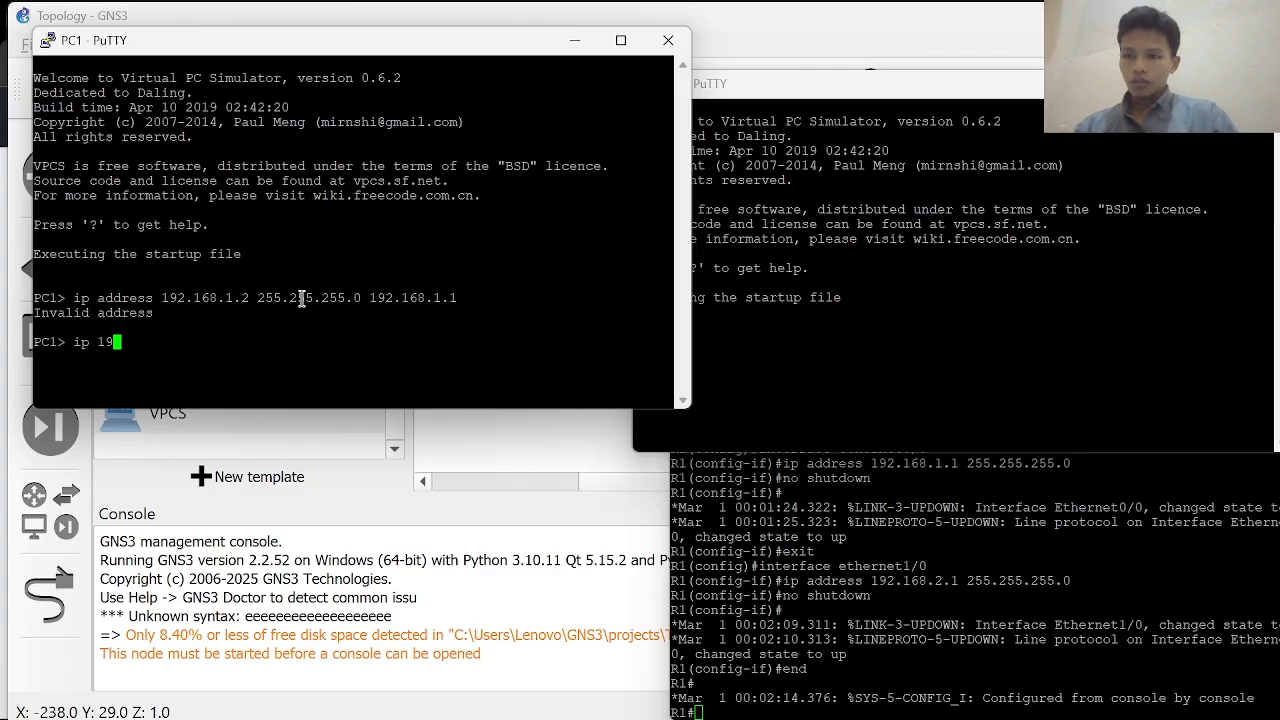
pyautogui.write('2.168')
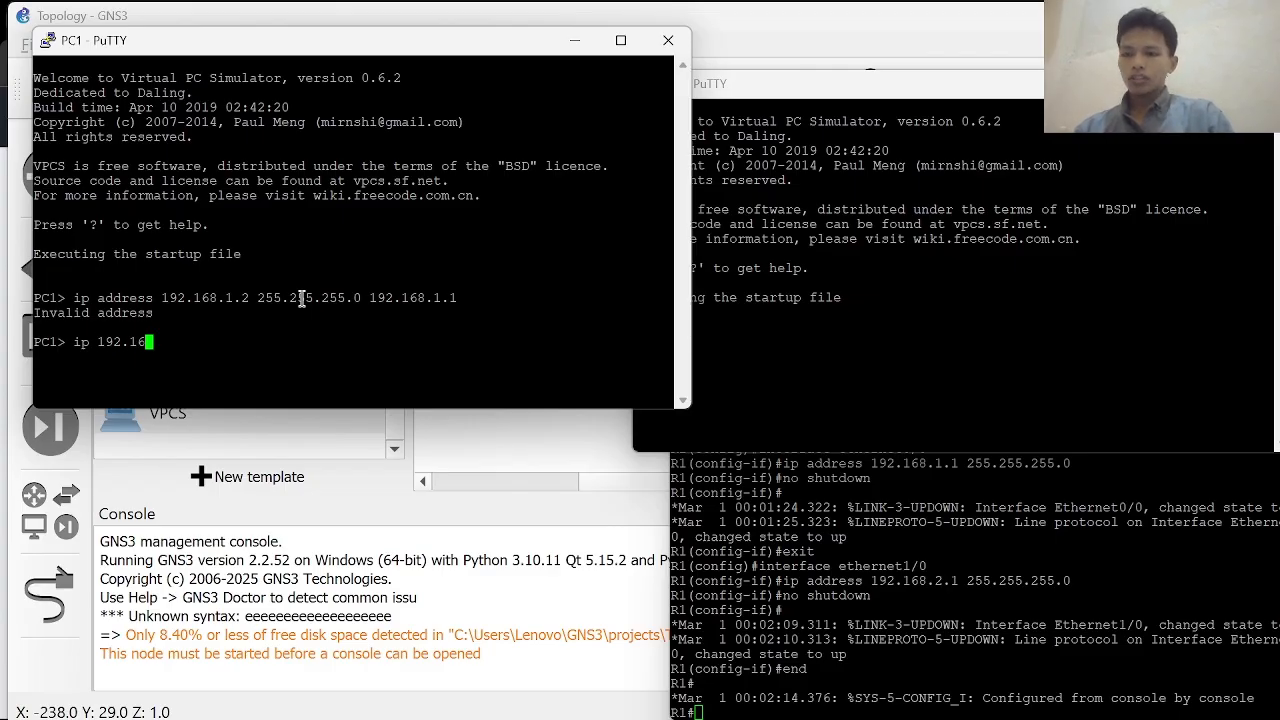
pyautogui.write('1.')
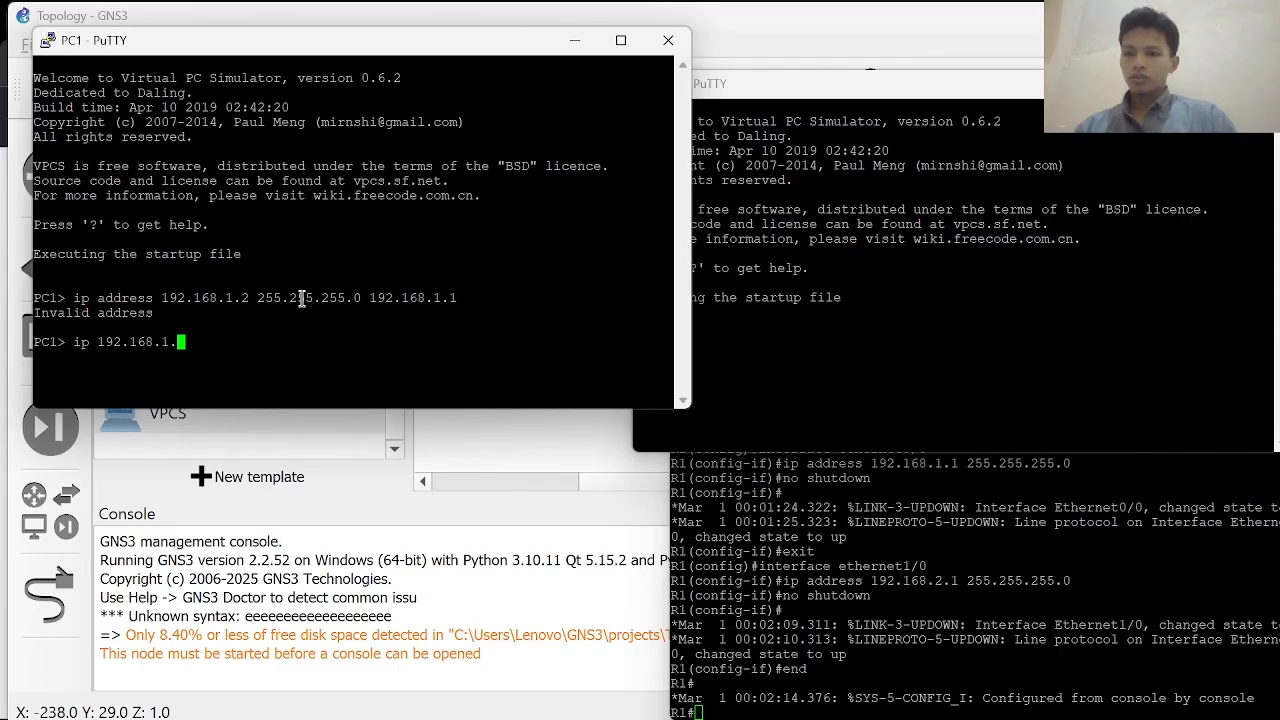
pyautogui.write('2 255')
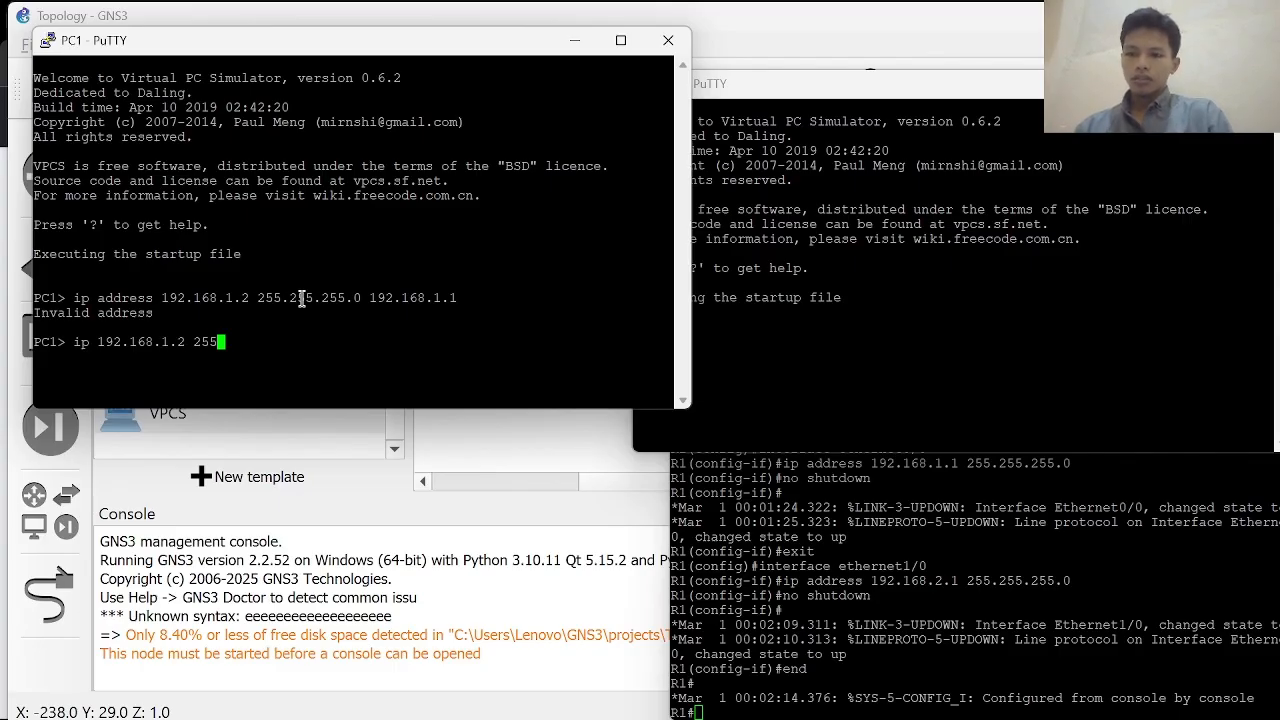
pyautogui.write('.255.255')
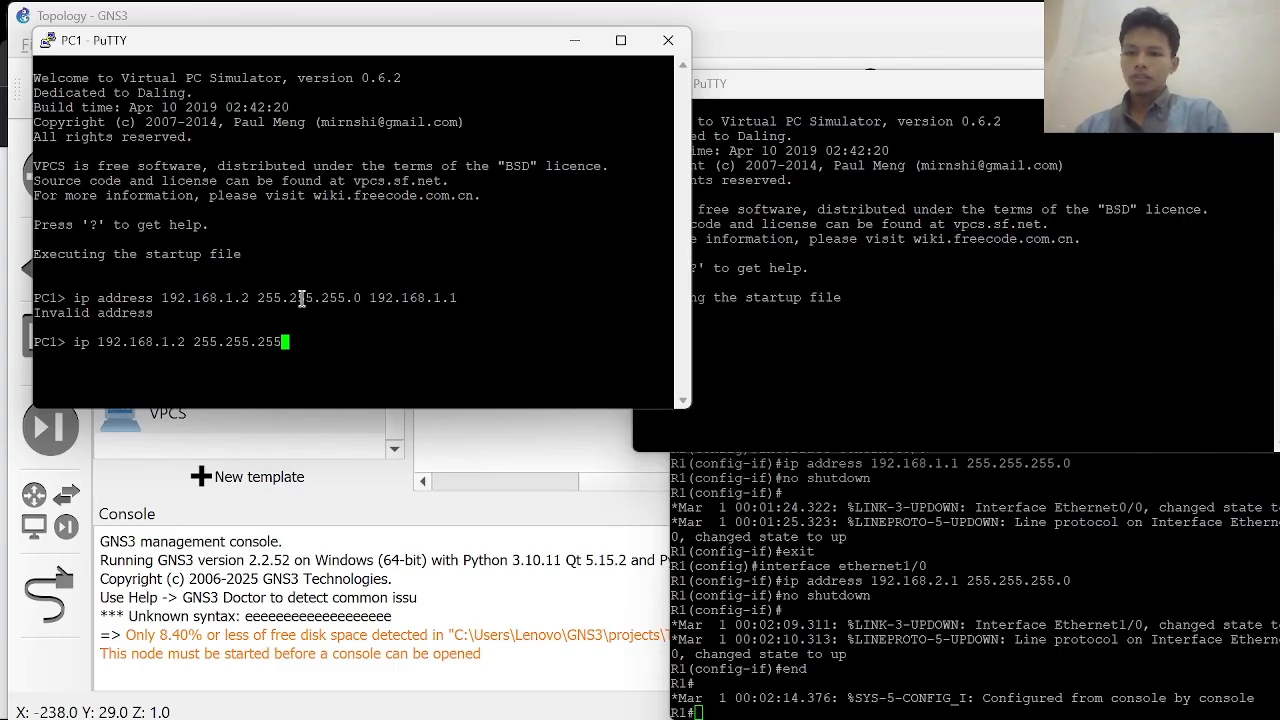
pyautogui.write('.0 192.')
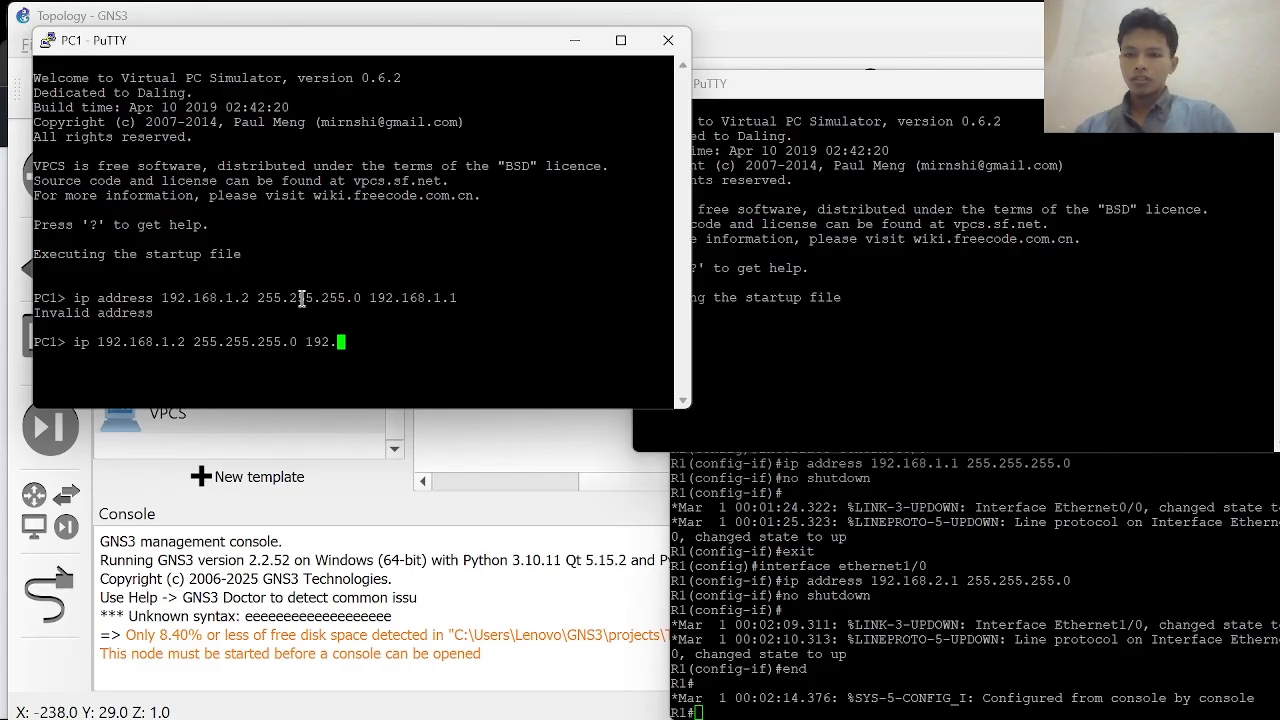
pyautogui.write('168.1.')
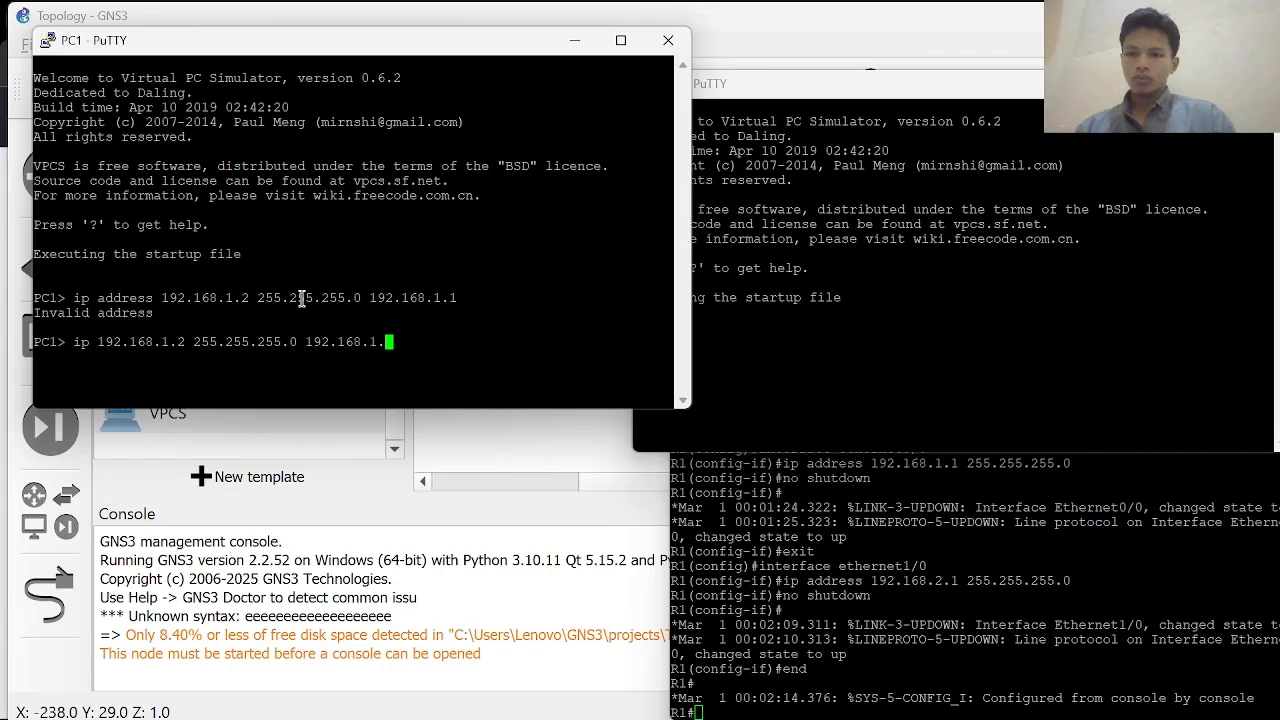
pyautogui.write('1')
pyautogui.press('Return')
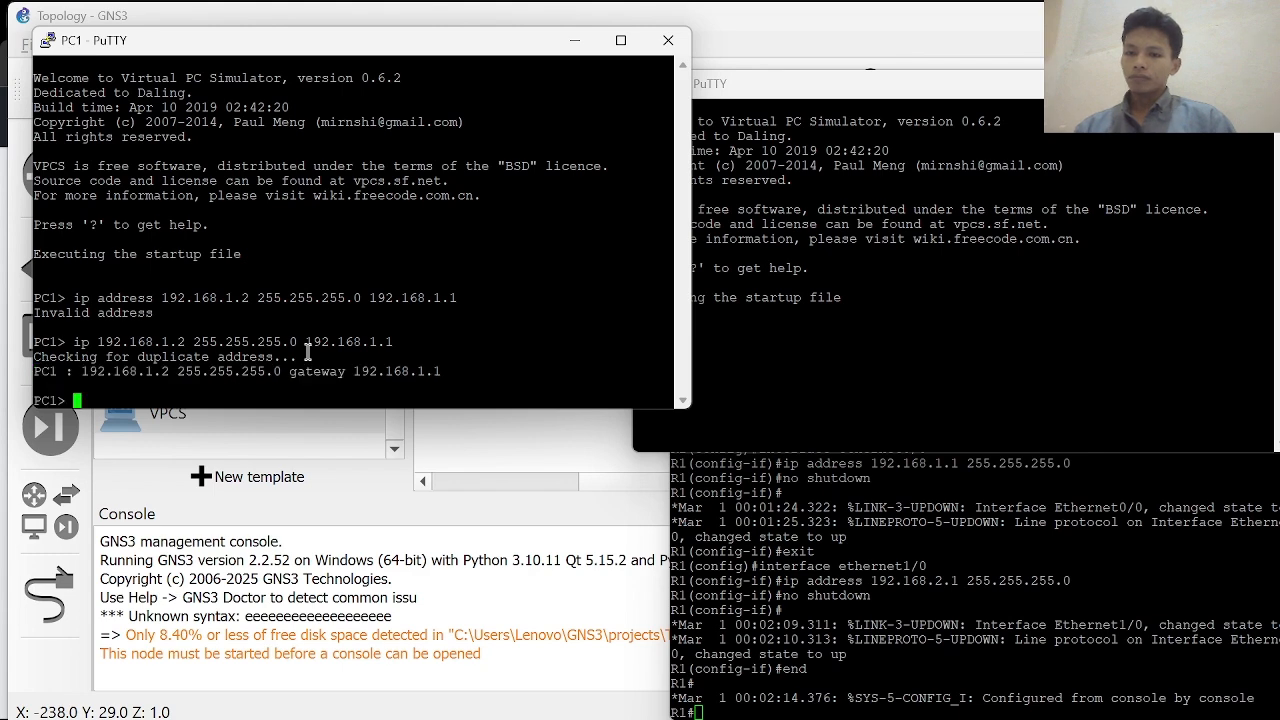
# Assign PC2 the IP 192.168.2.2, mask 255.255.255.0 and gateway 192.168.2.1 with the VPCS ip command in its console.
pyautogui.click(930, 233)
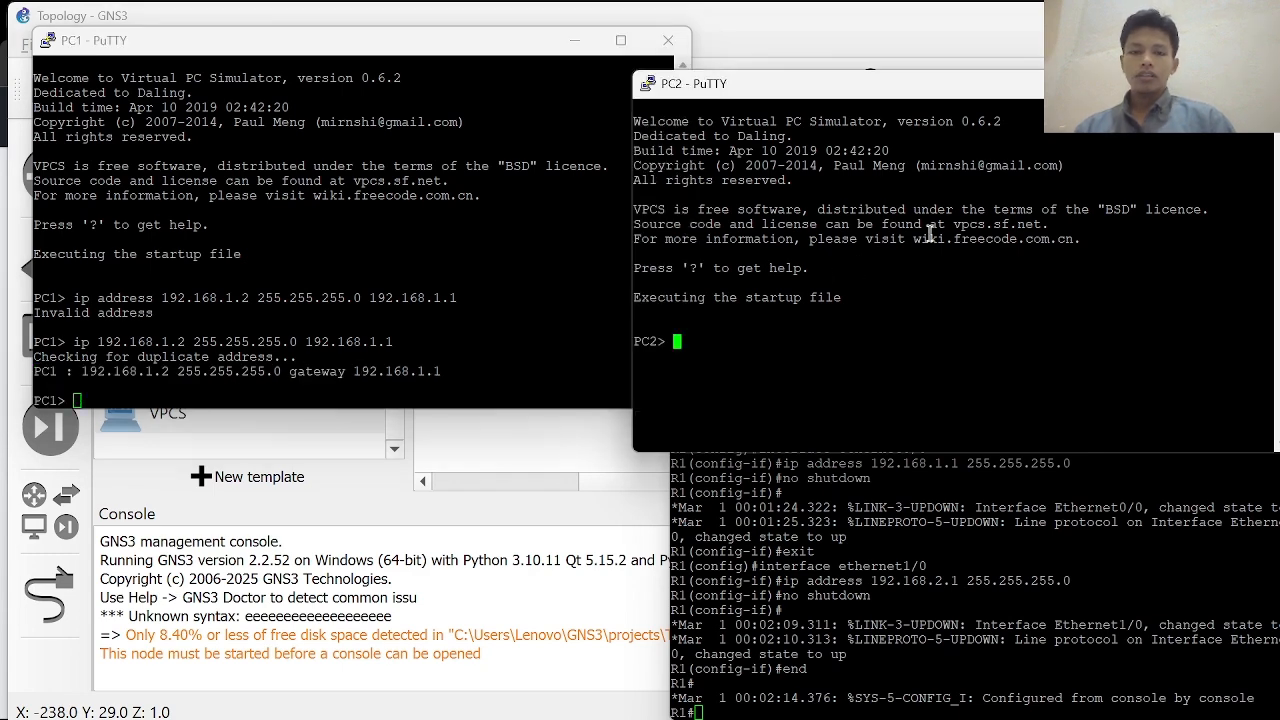
pyautogui.moveTo(906, 90); pyautogui.dragTo(896, 64)
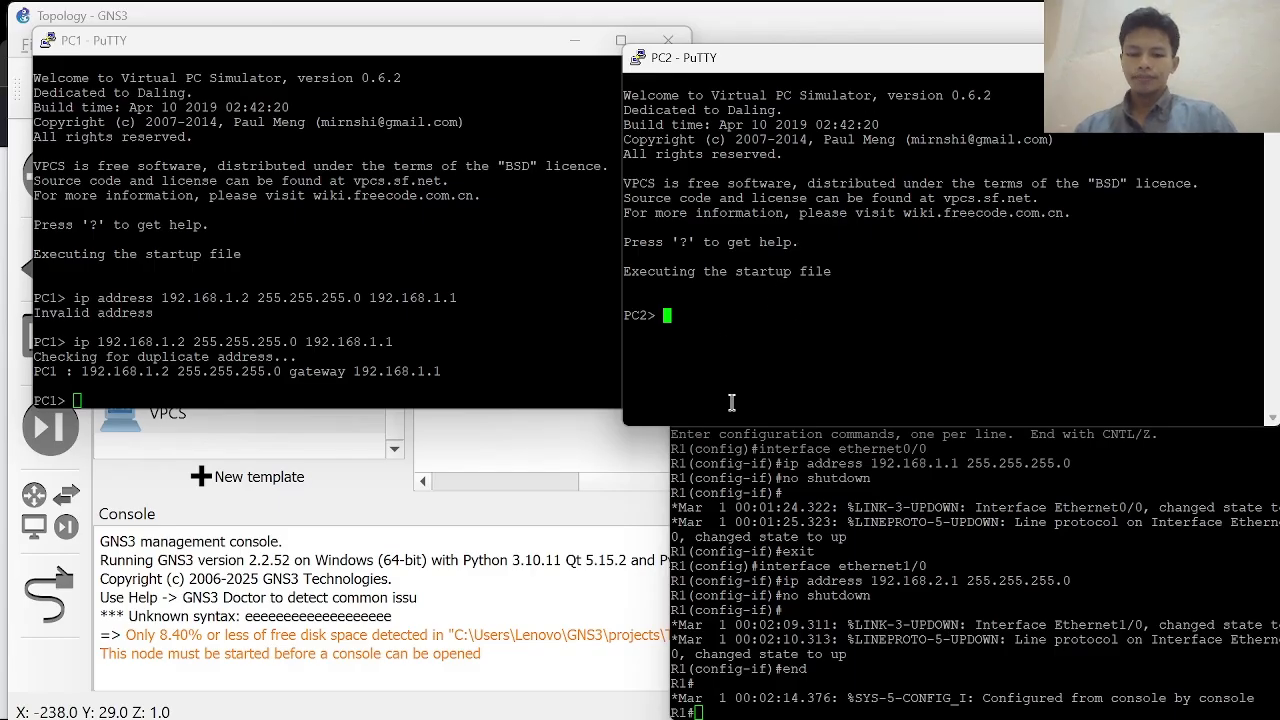
pyautogui.write('ip')
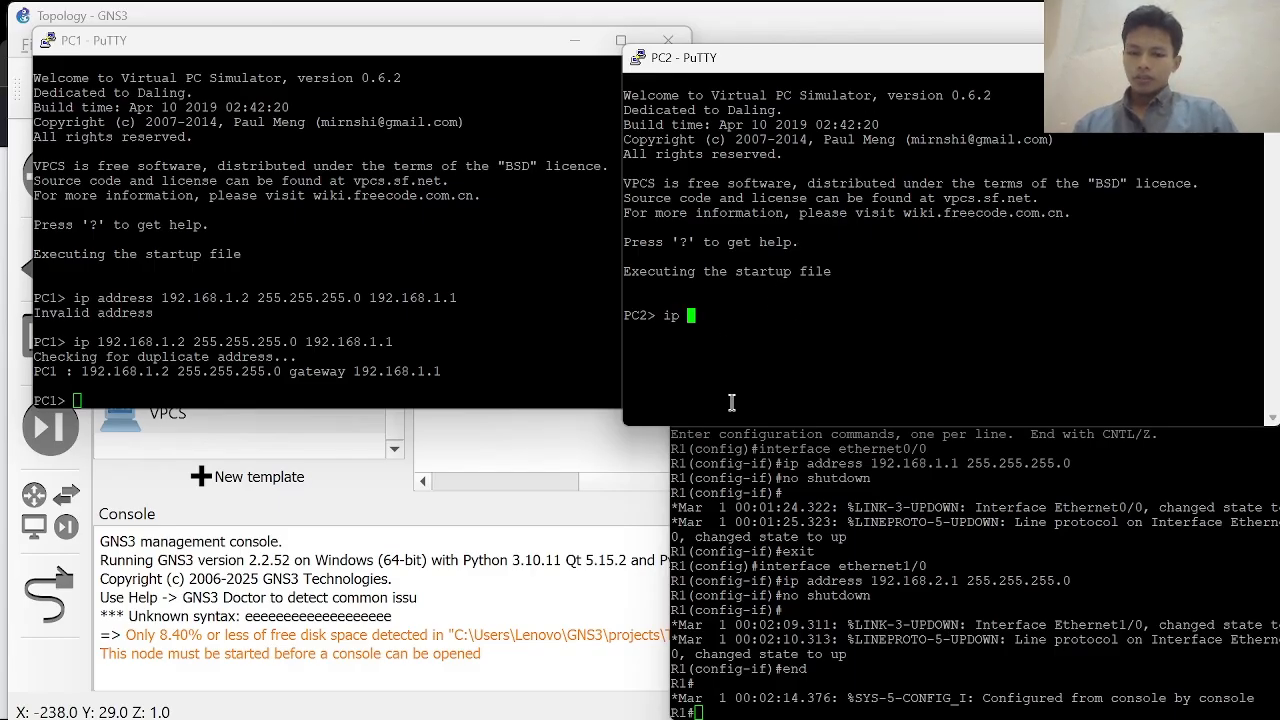
pyautogui.write(' 192.168.')
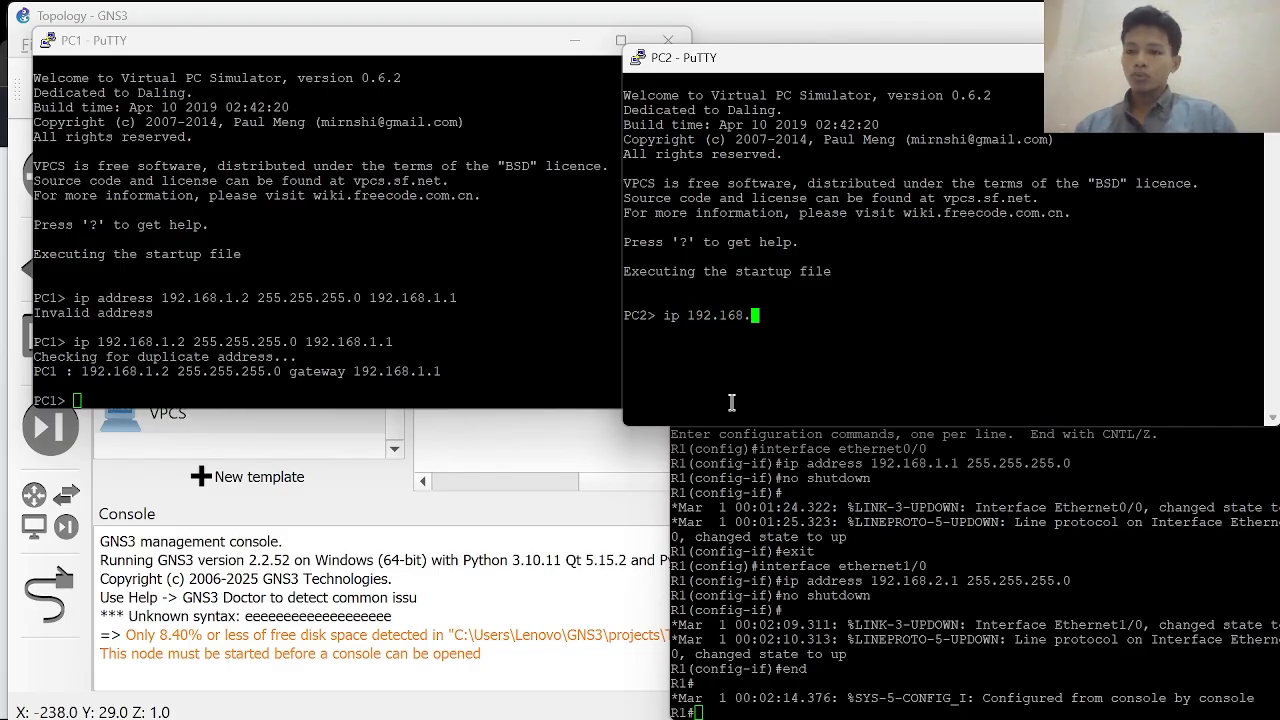
pyautogui.write('2.2')
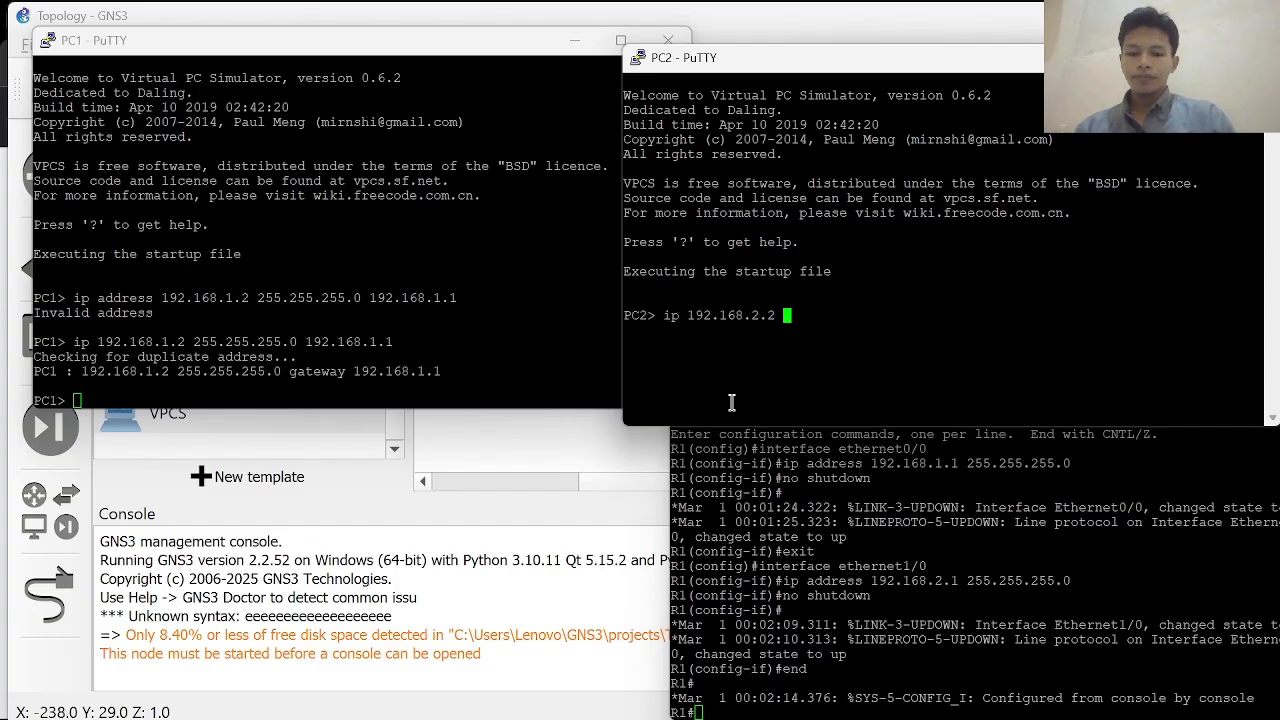
pyautogui.write(' 255.2555.')
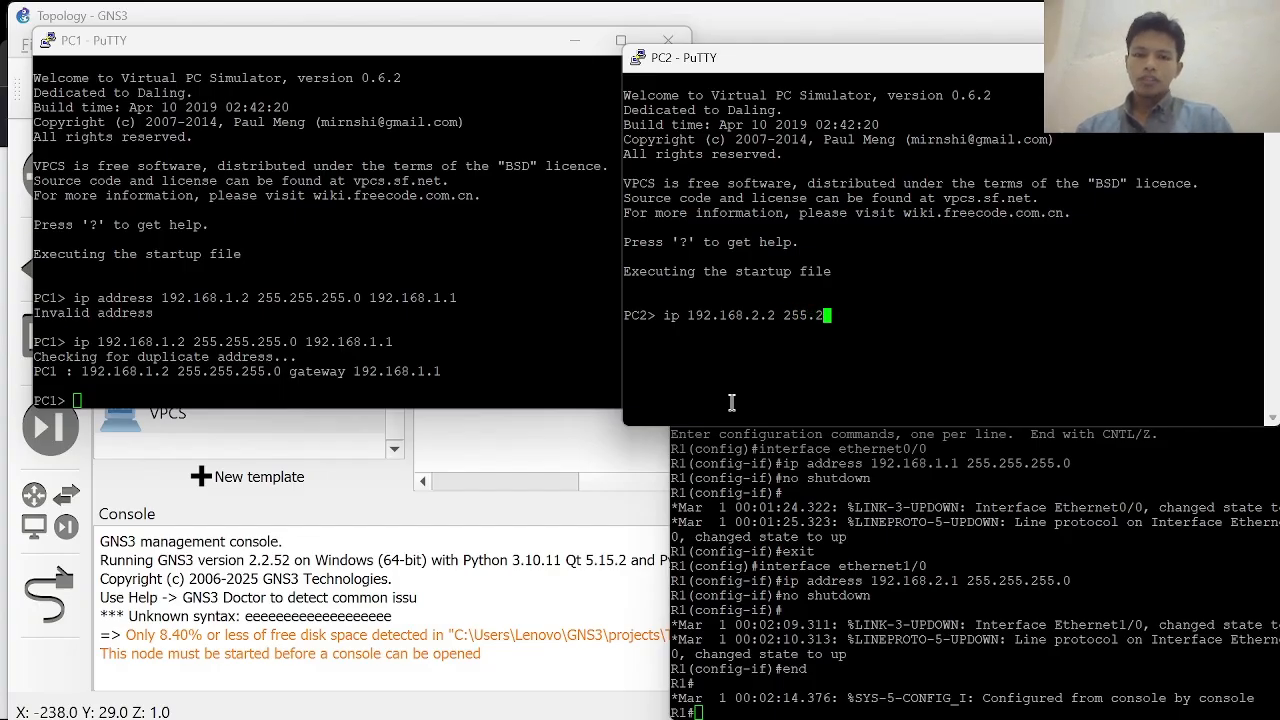
pyautogui.press('BackSpace')
pyautogui.press('BackSpace')
pyautogui.write('.255.2')
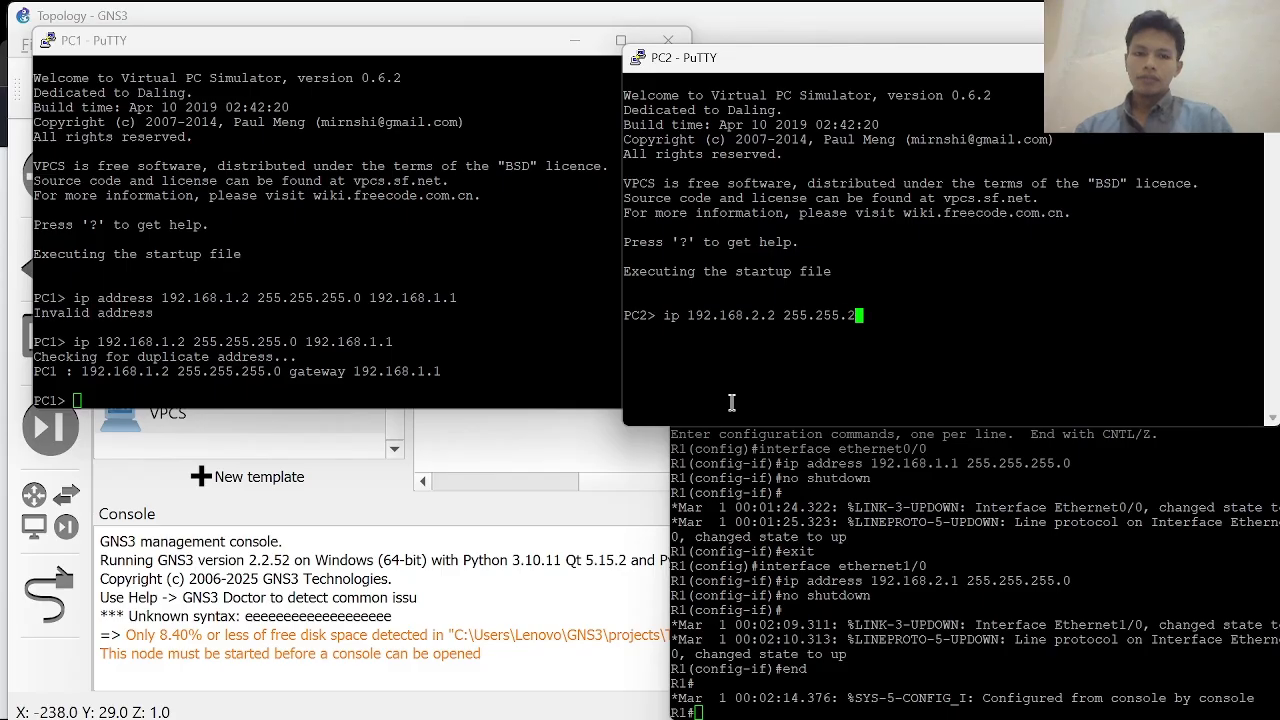
pyautogui.write('55.0 ')
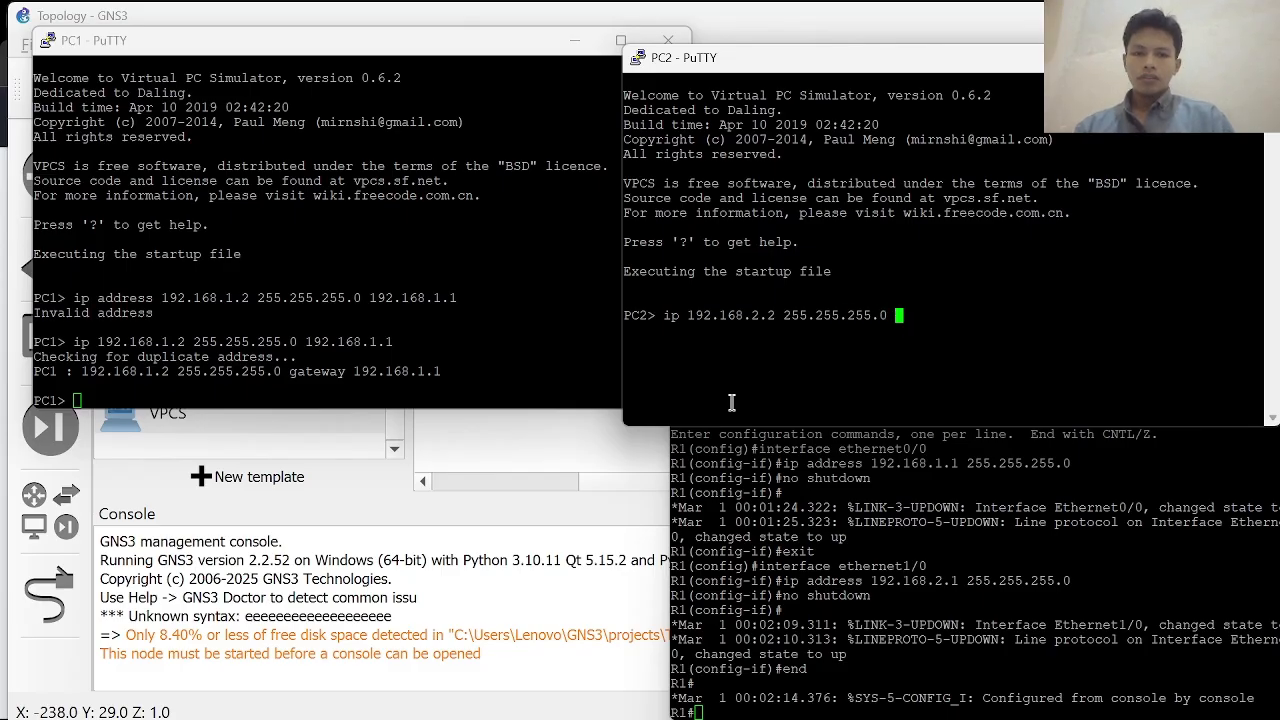
pyautogui.write('192.168')
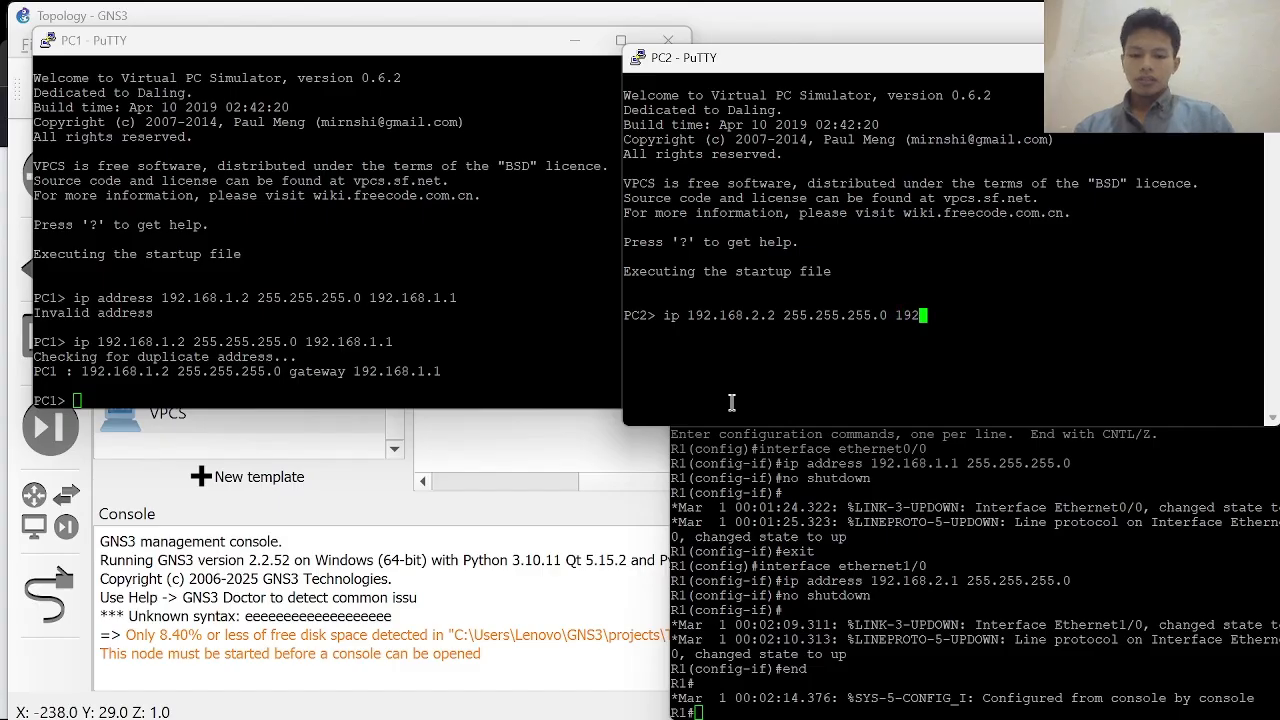
pyautogui.write('.')
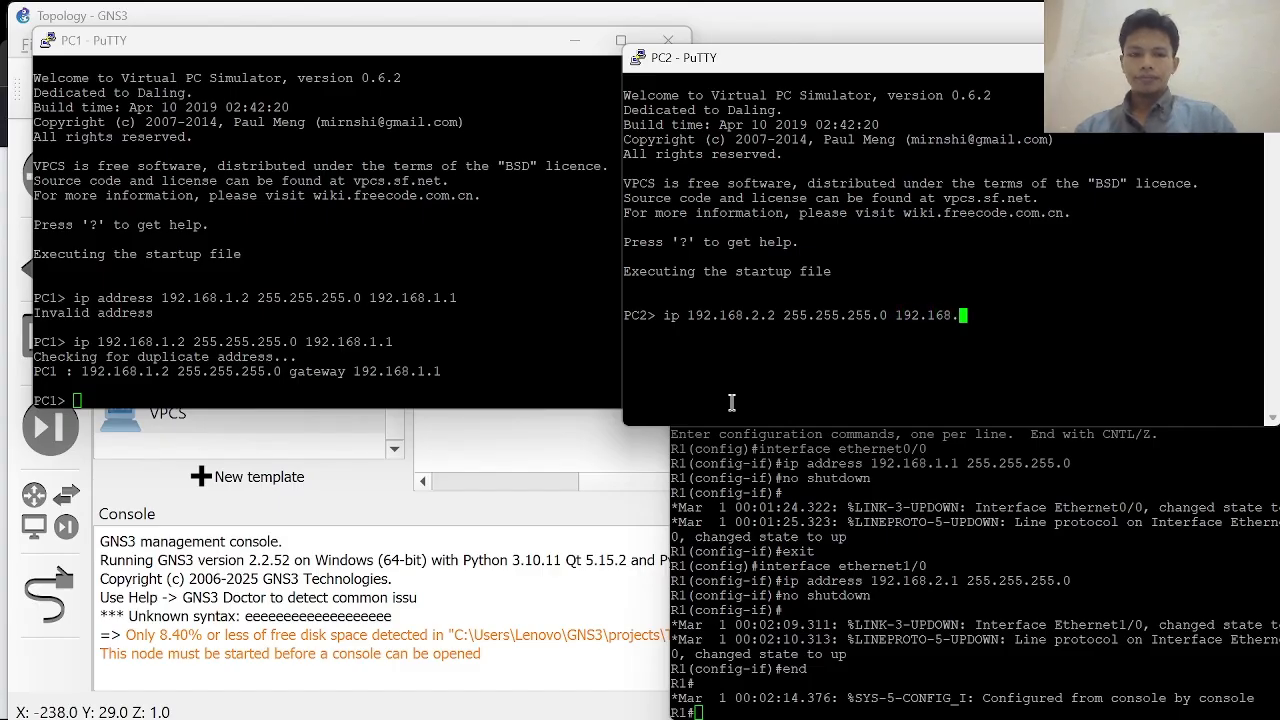
pyautogui.write('2.')
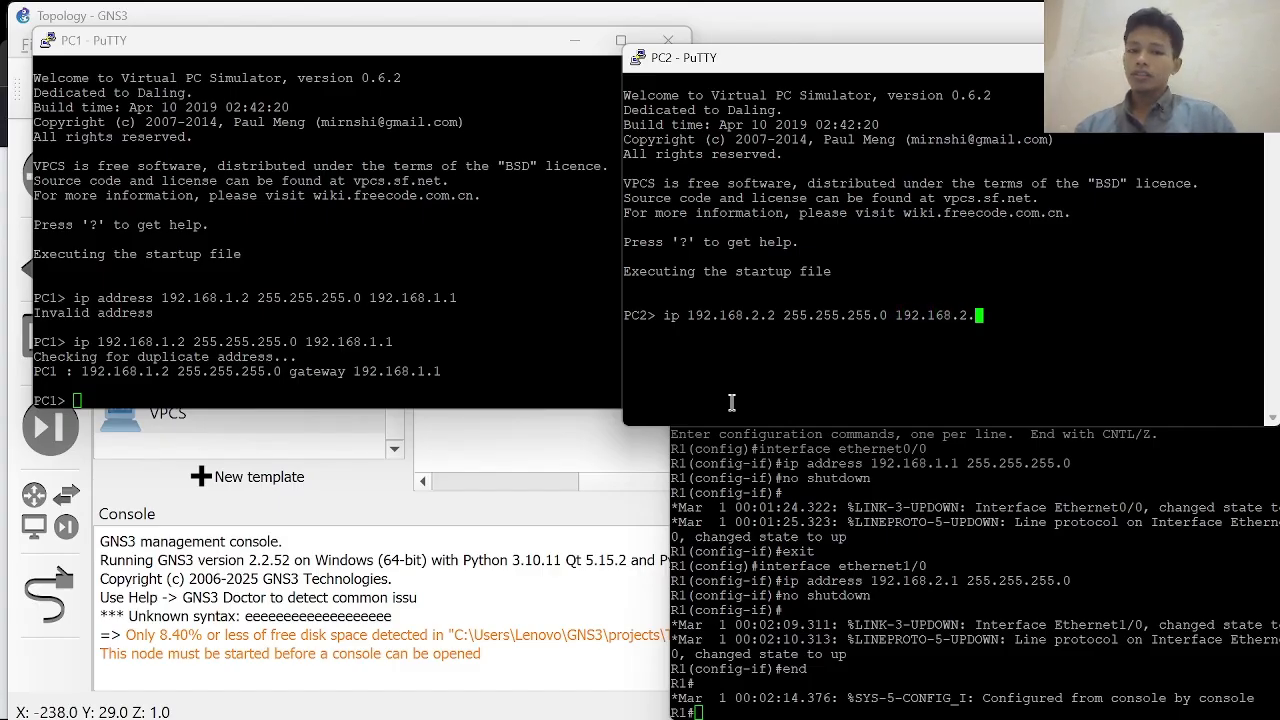
pyautogui.write('1')
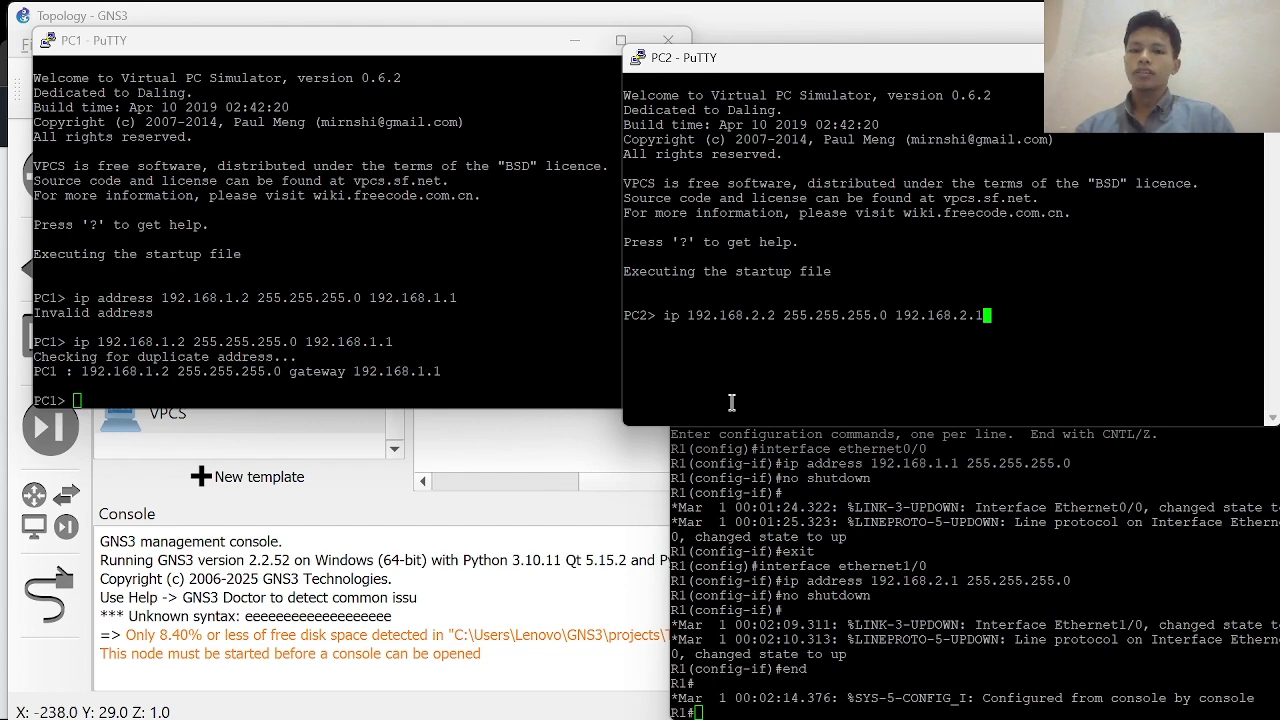
pyautogui.press('Return')
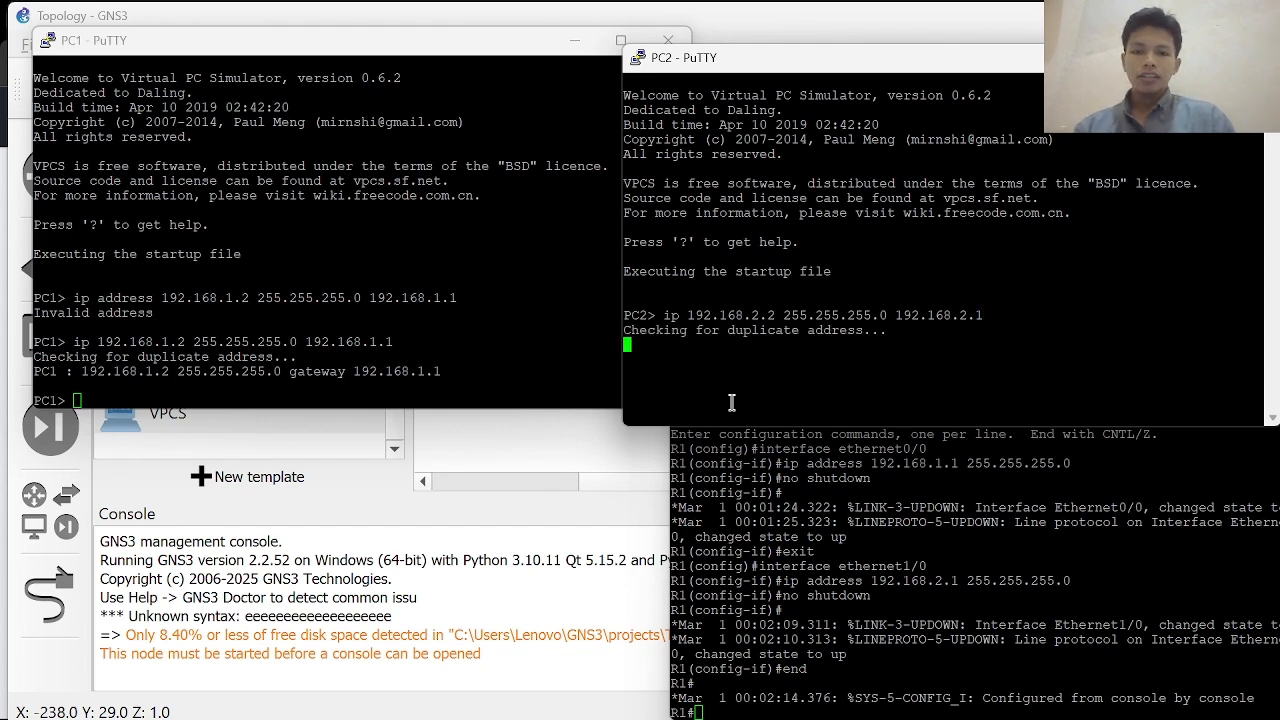
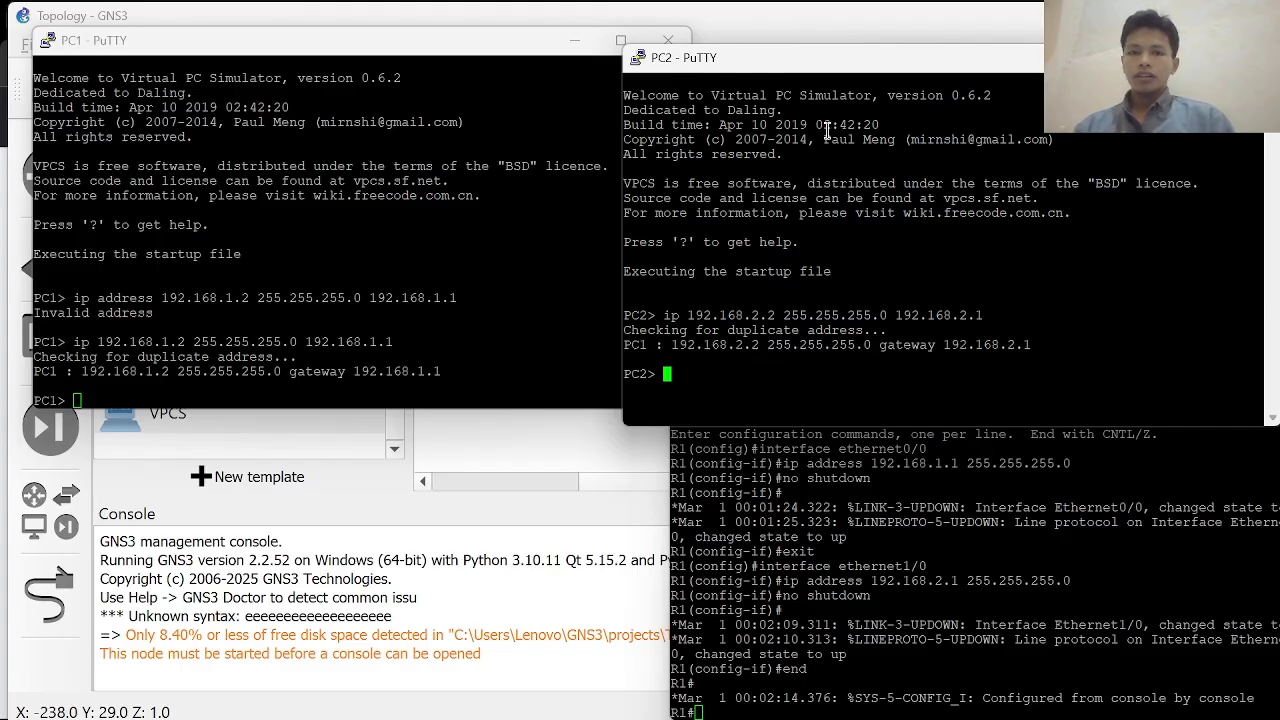
# Move the PC1 and PC2 console windows below the topology diagram to view the R1, PC1 and PC2 links.
pyautogui.moveTo(843, 68); pyautogui.dragTo(855, 324)
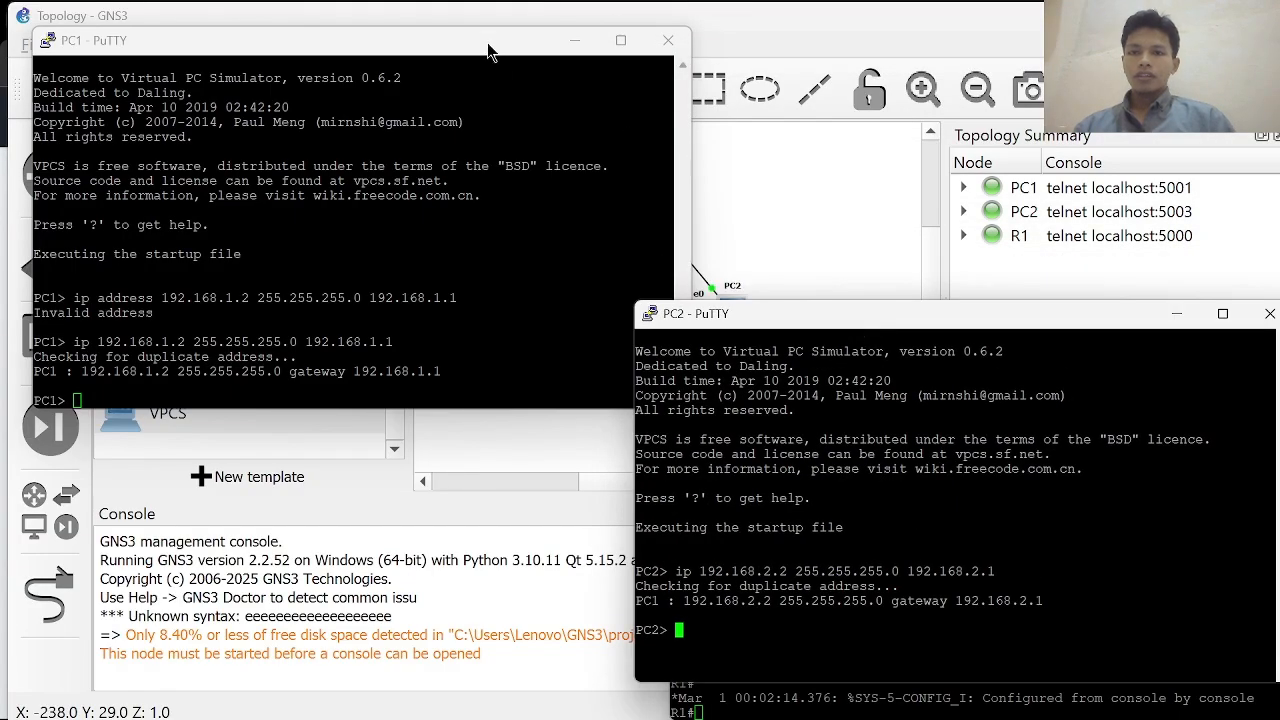
pyautogui.moveTo(490, 42); pyautogui.dragTo(462, 359)
pyautogui.moveTo(779, 313); pyautogui.dragTo(800, 348)
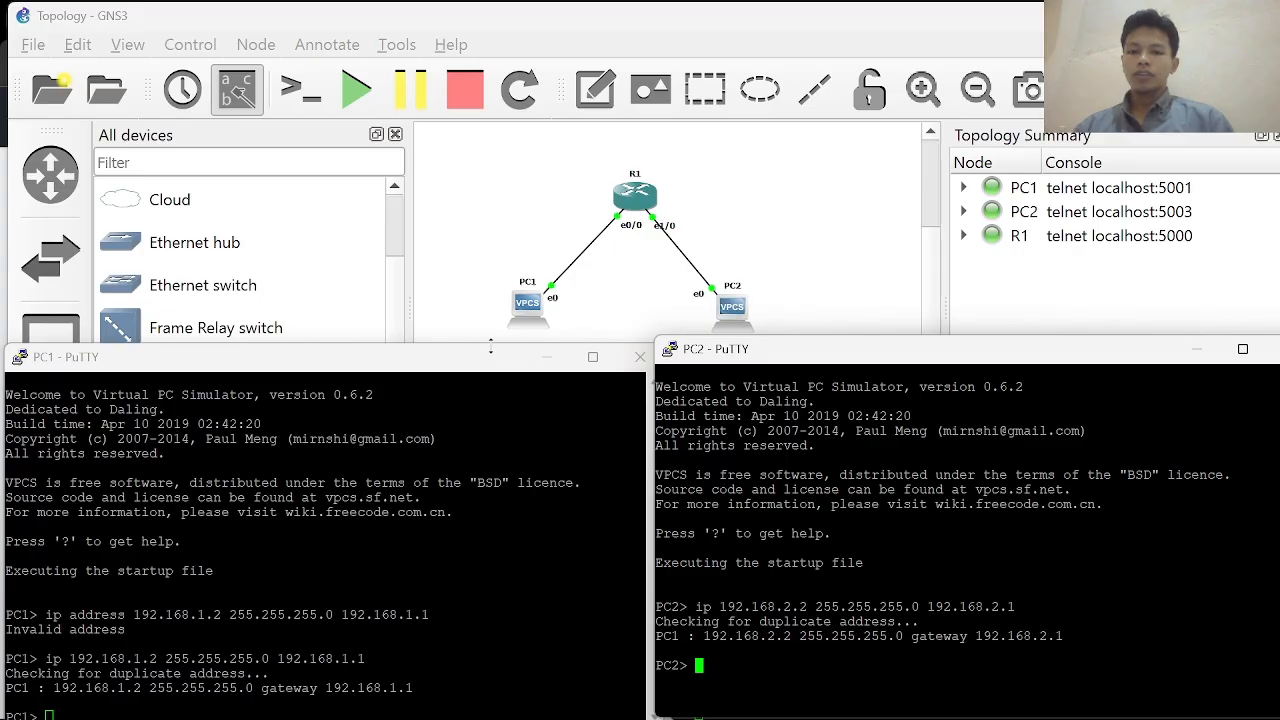
# Raise the PC1 and PC2 console windows and place them side by side above the R1 console output.
pyautogui.moveTo(490, 345); pyautogui.dragTo(487, 128)
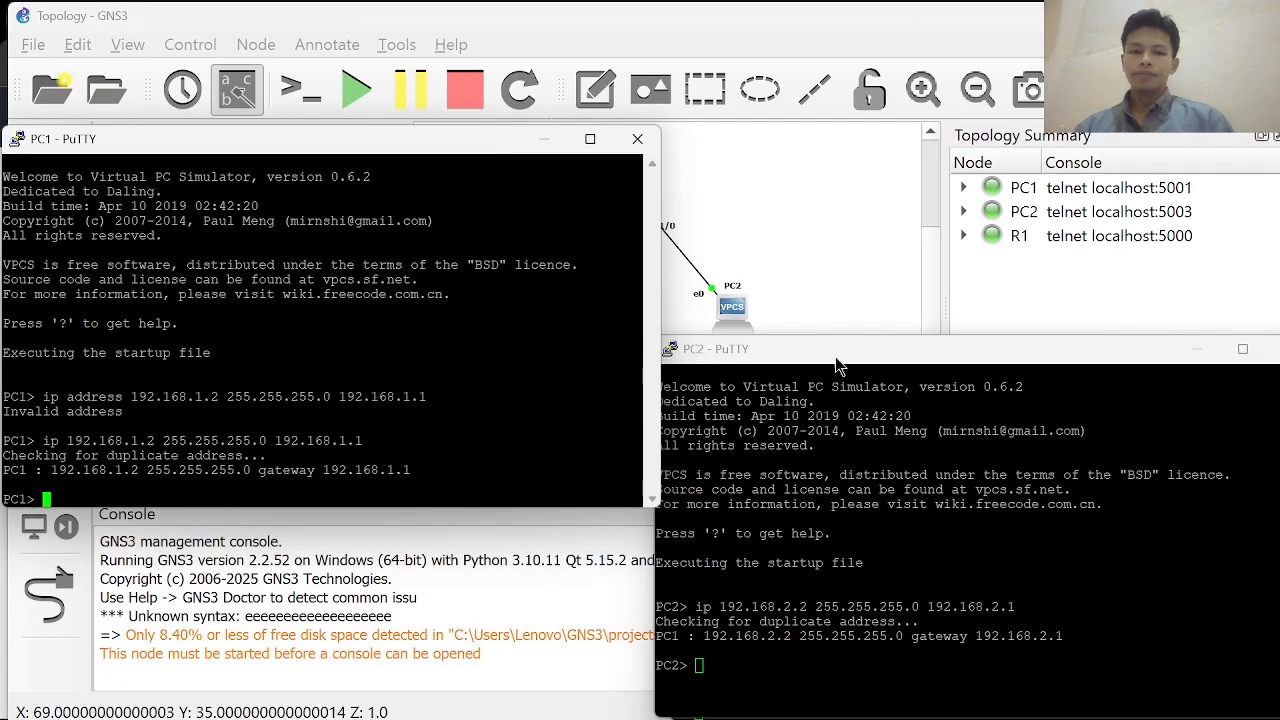
pyautogui.moveTo(838, 365); pyautogui.dragTo(865, 168)
pyautogui.click(390, 137)
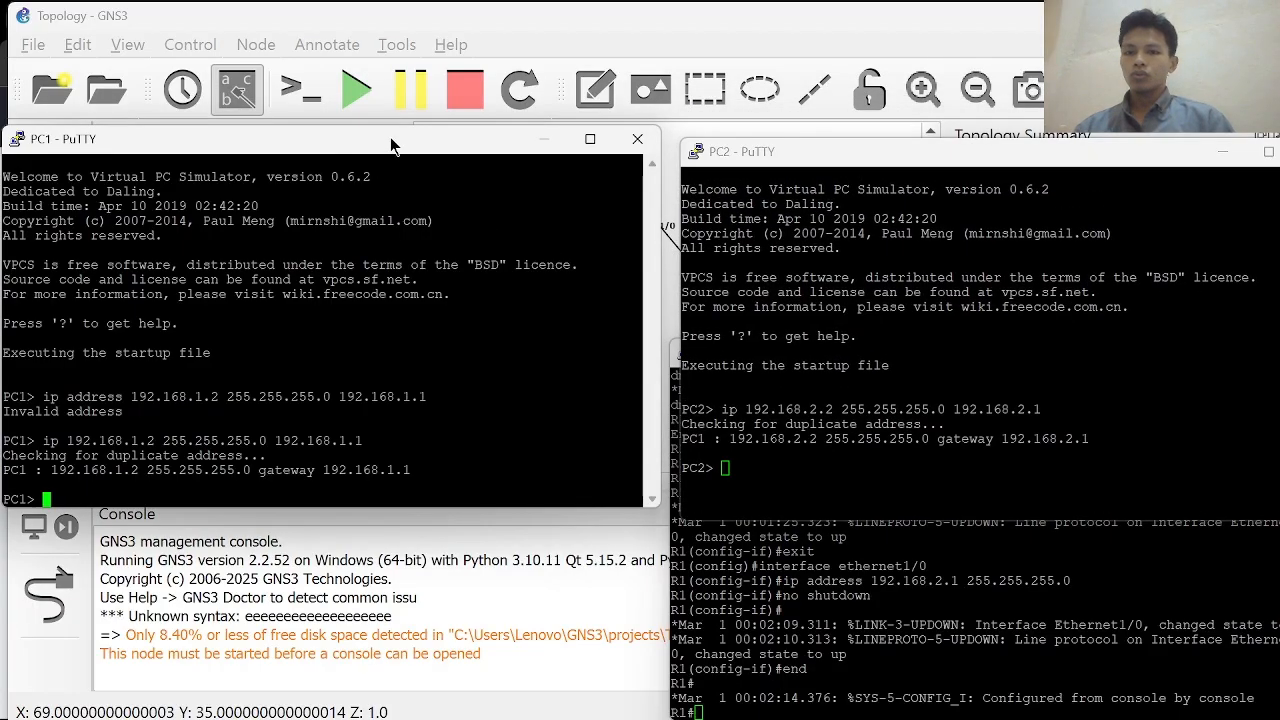
pyautogui.moveTo(390, 137); pyautogui.dragTo(400, 121)
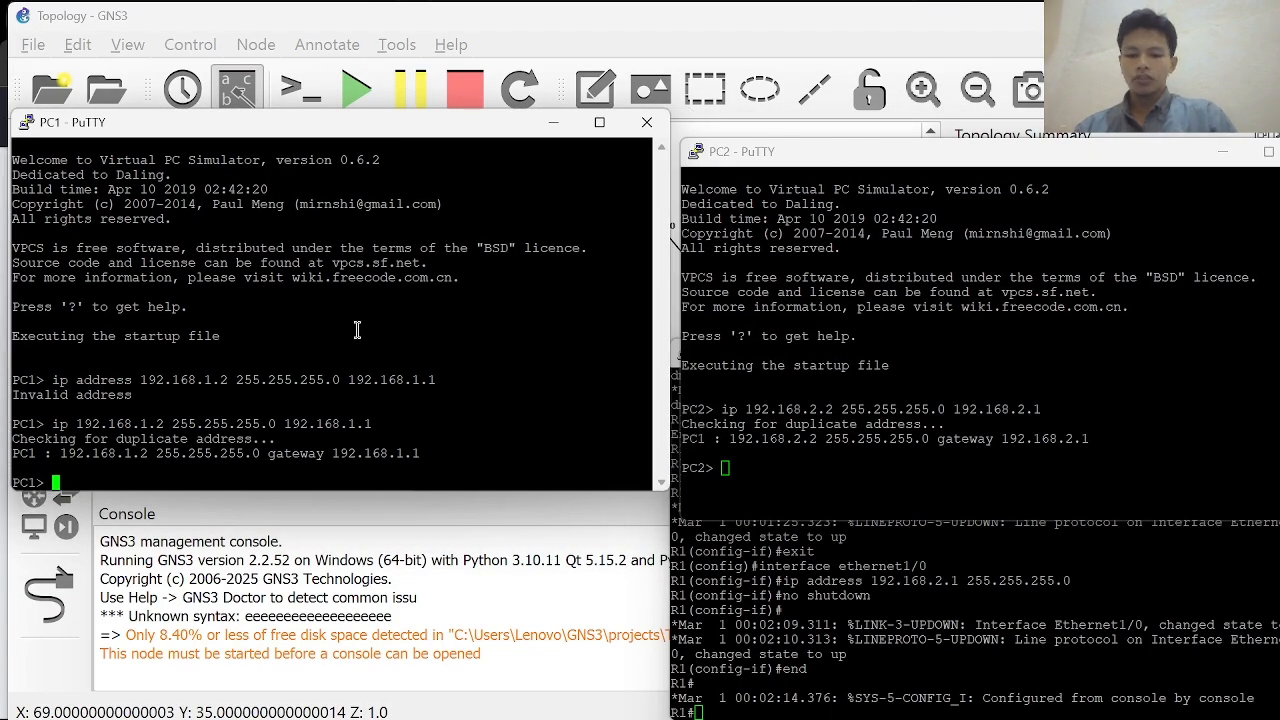
# Test connectivity from PC1 to PC2 by pinging 192.168.2.2 in PC1's console.
pyautogui.write('ping ')
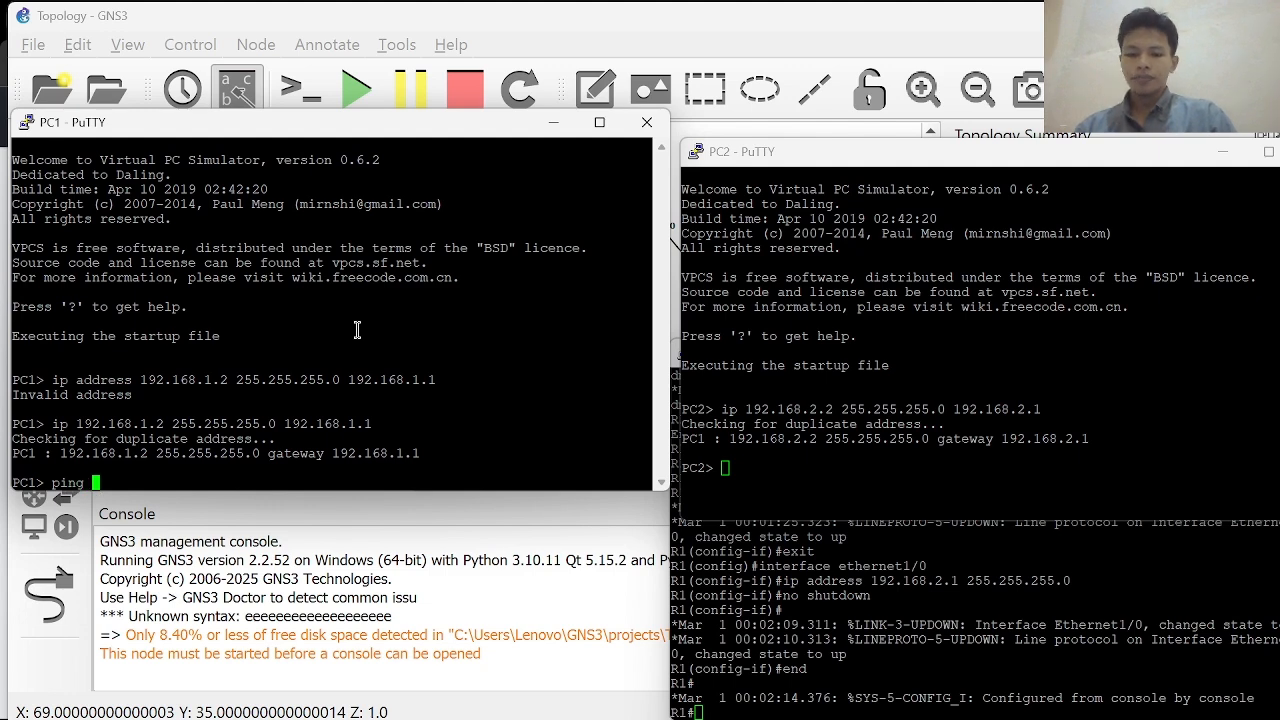
pyautogui.write('192.168')
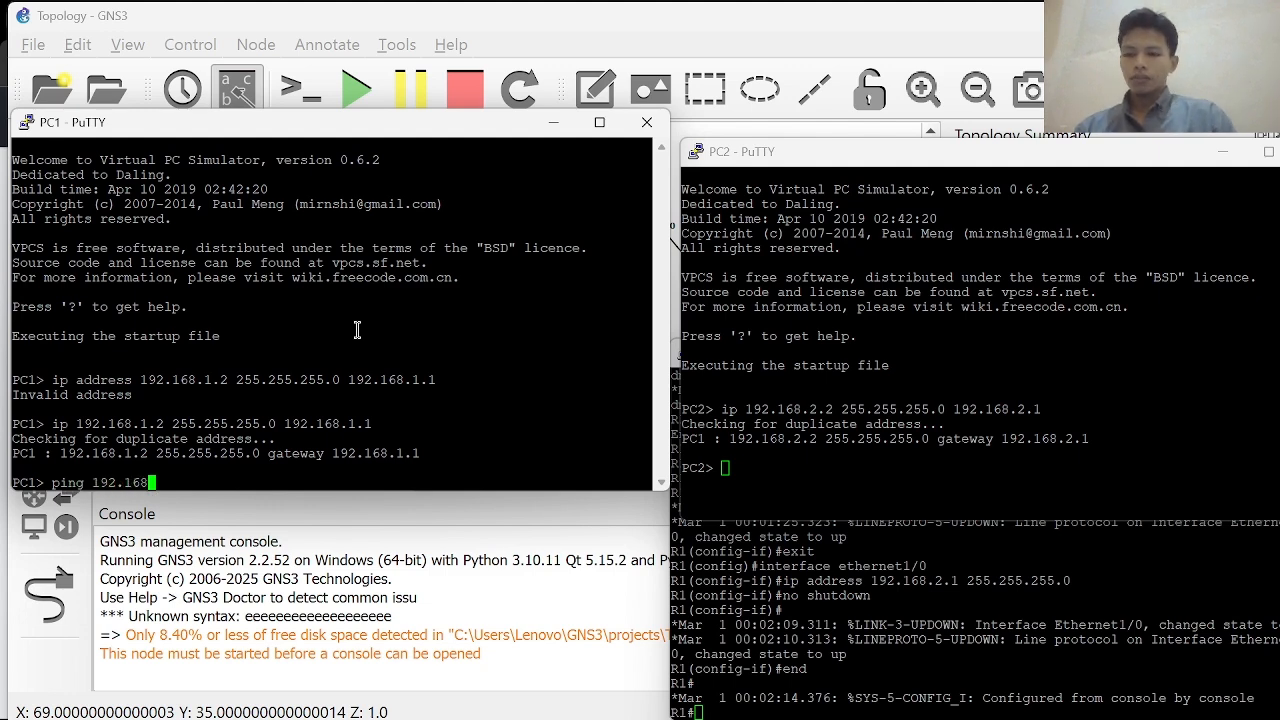
pyautogui.write('.')
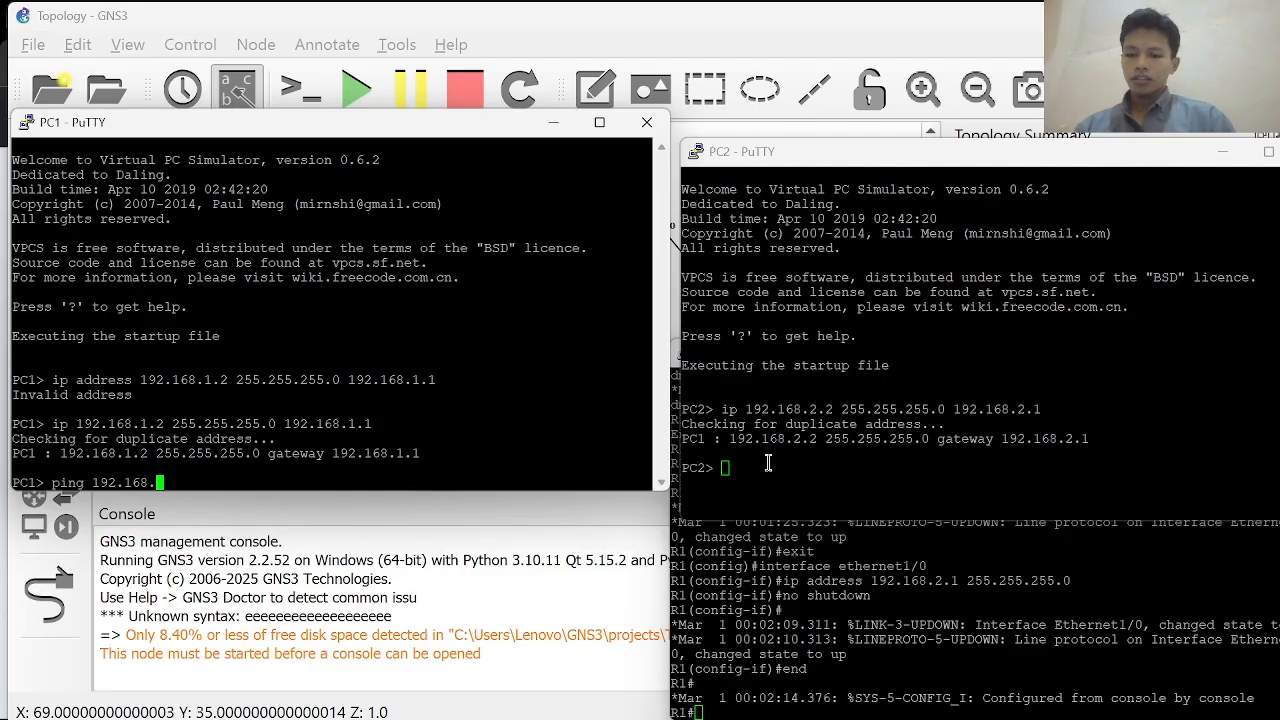
pyautogui.write('2.2')
pyautogui.press('Return')
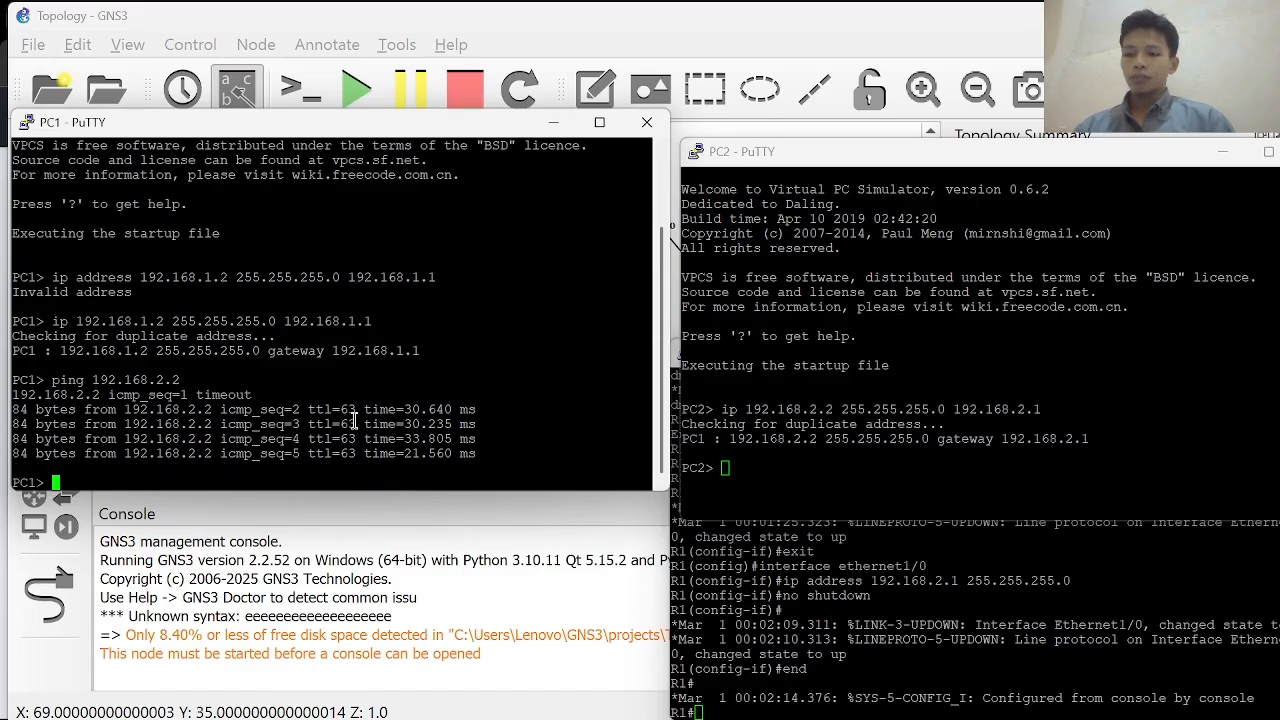
# Align the PC2 console with PC1's and examine the ping replies in PC1's console.
pyautogui.moveTo(820, 156); pyautogui.dragTo(815, 127)
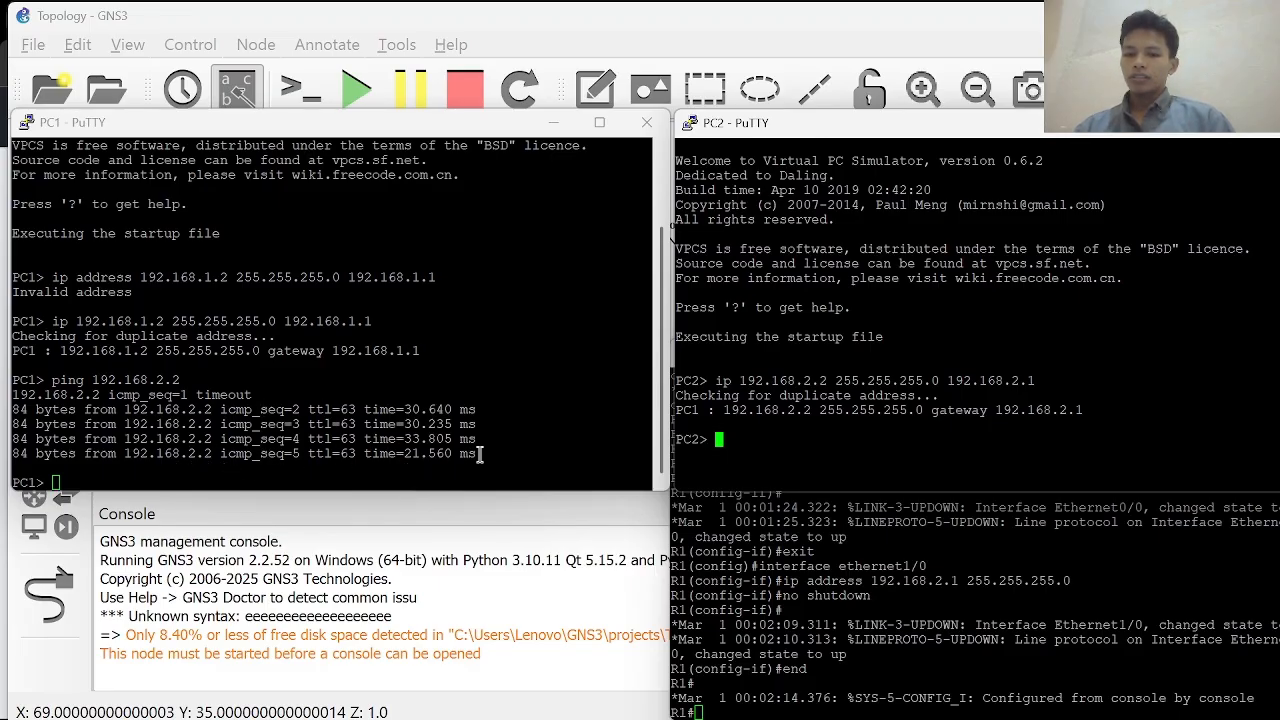
pyautogui.moveTo(480, 455); pyautogui.dragTo(12, 410)
pyautogui.click(277, 443)
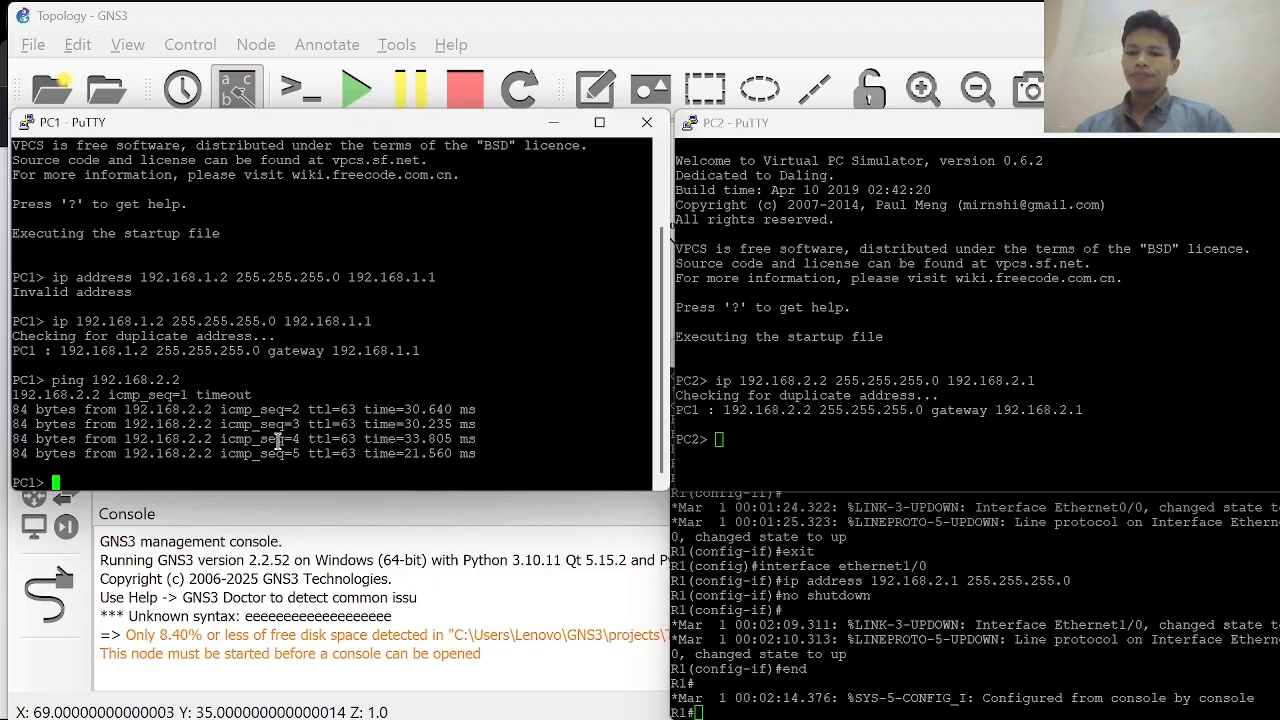
# Test connectivity from PC2 to PC1 by pinging 192.168.1.2 in PC2's console.
pyautogui.click(782, 441)
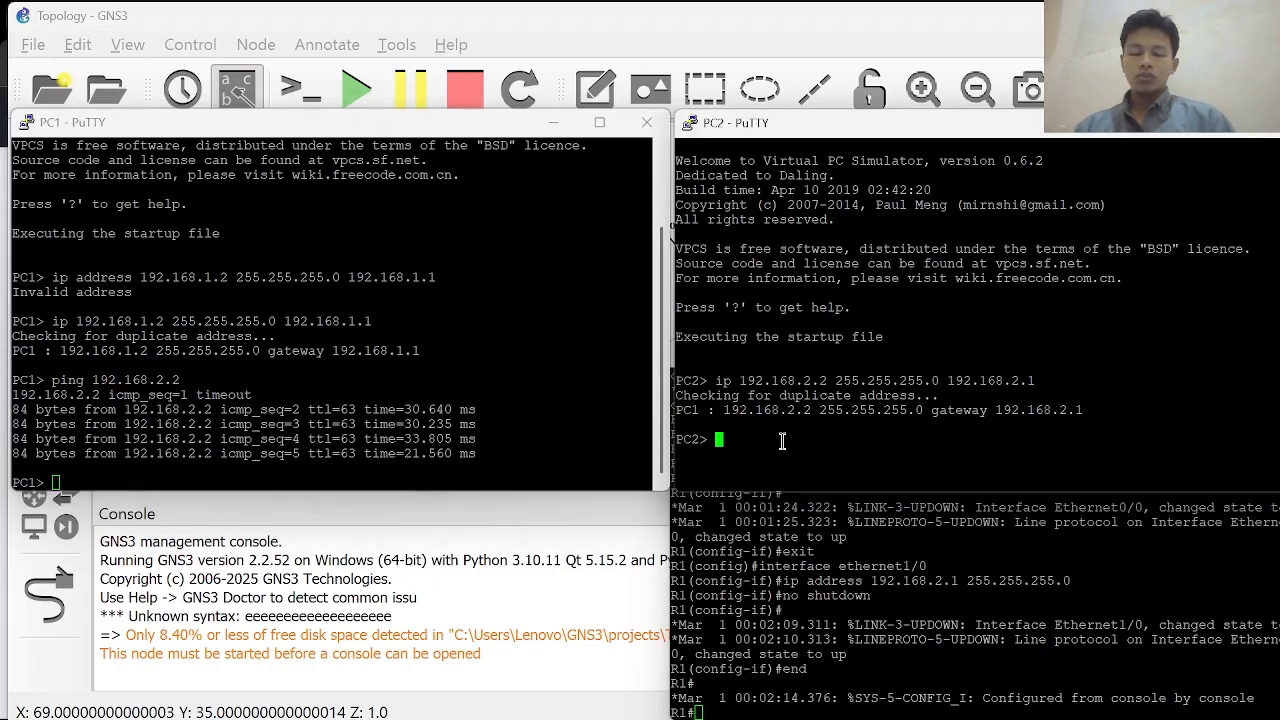
pyautogui.write('ping ')
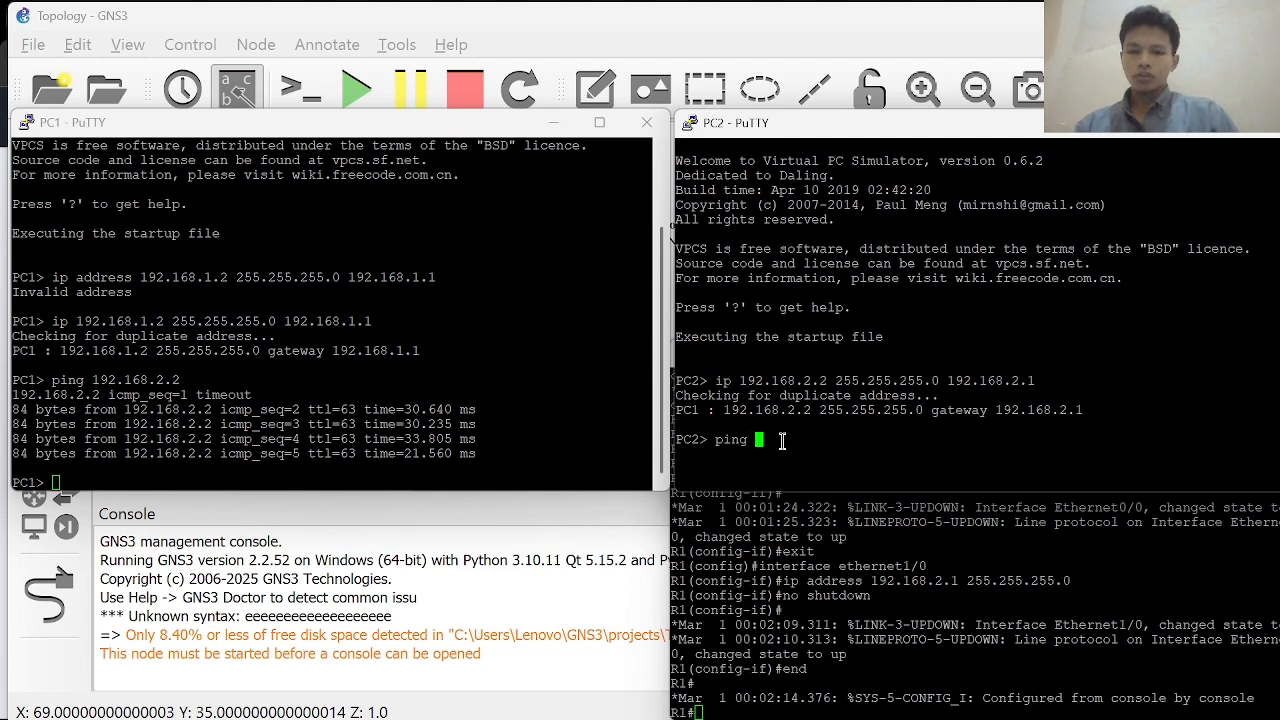
pyautogui.write('192.1')
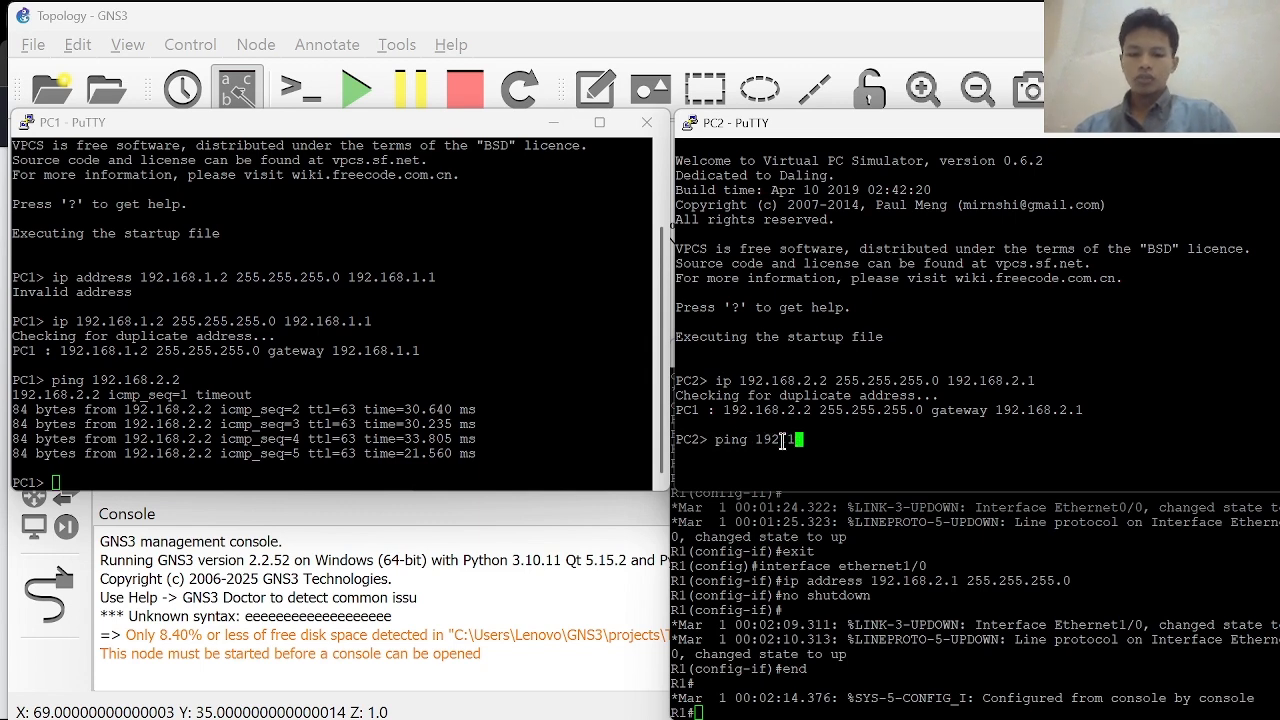
pyautogui.write('68.1')
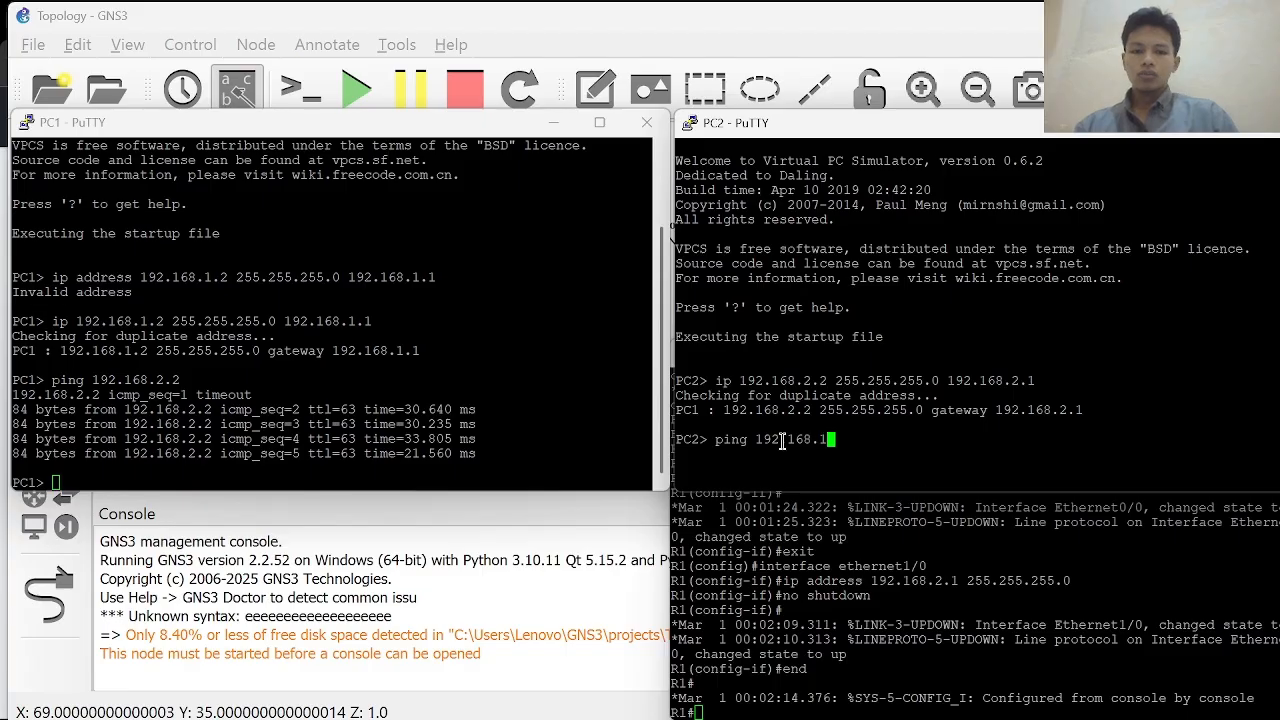
pyautogui.write('.2')
pyautogui.press('Return')
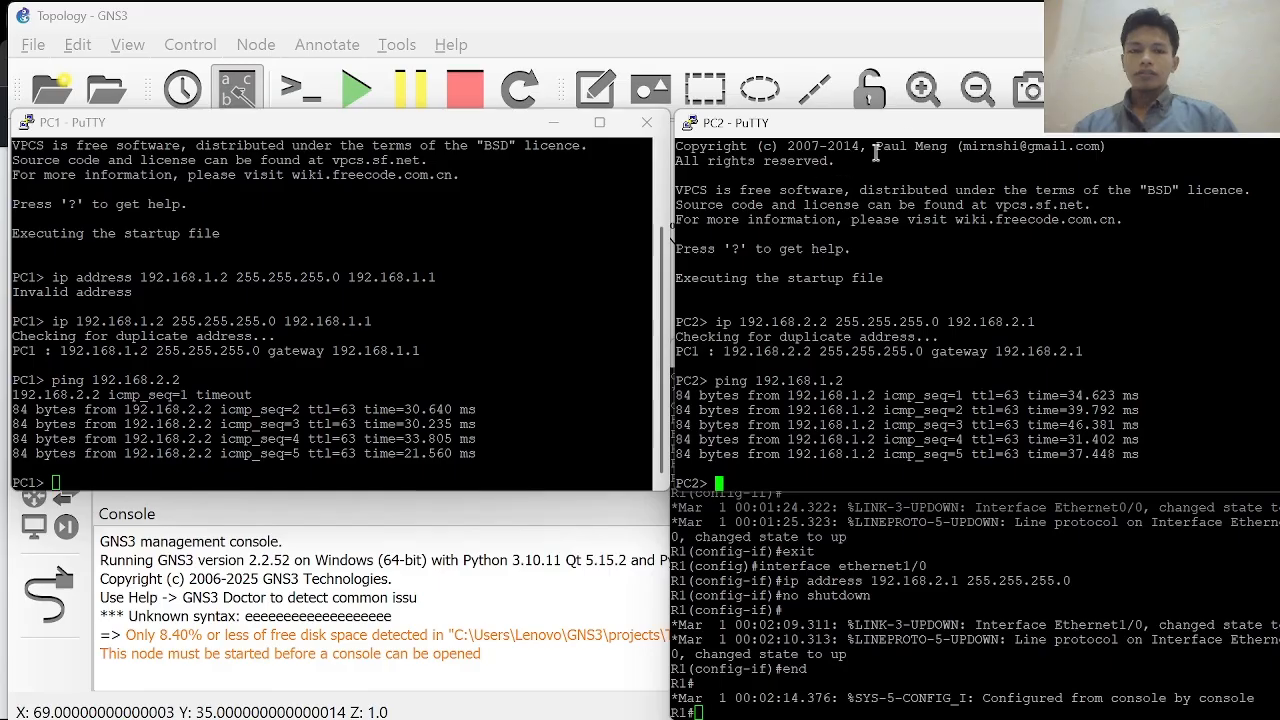
# Close the PC2, PC1 and R1 console sessions to return to the full topology view.
pyautogui.moveTo(933, 132); pyautogui.dragTo(375, 150)
pyautogui.click(760, 147)
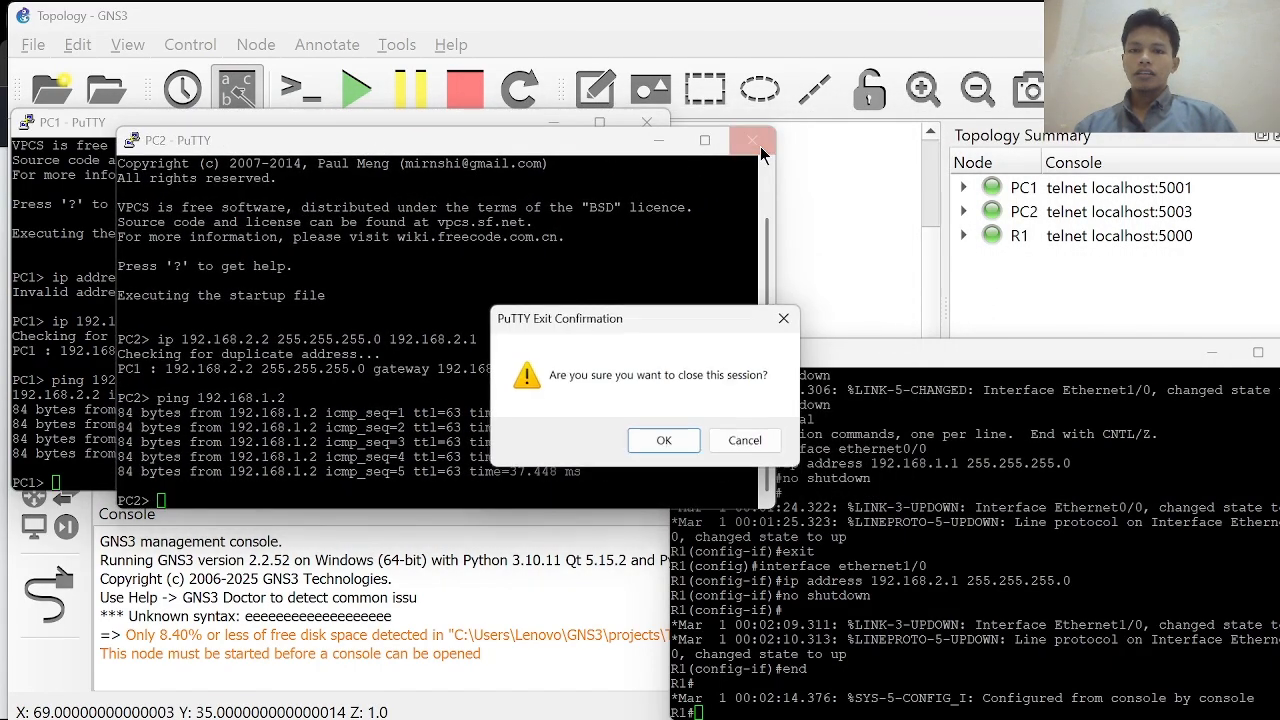
pyautogui.click(670, 442)
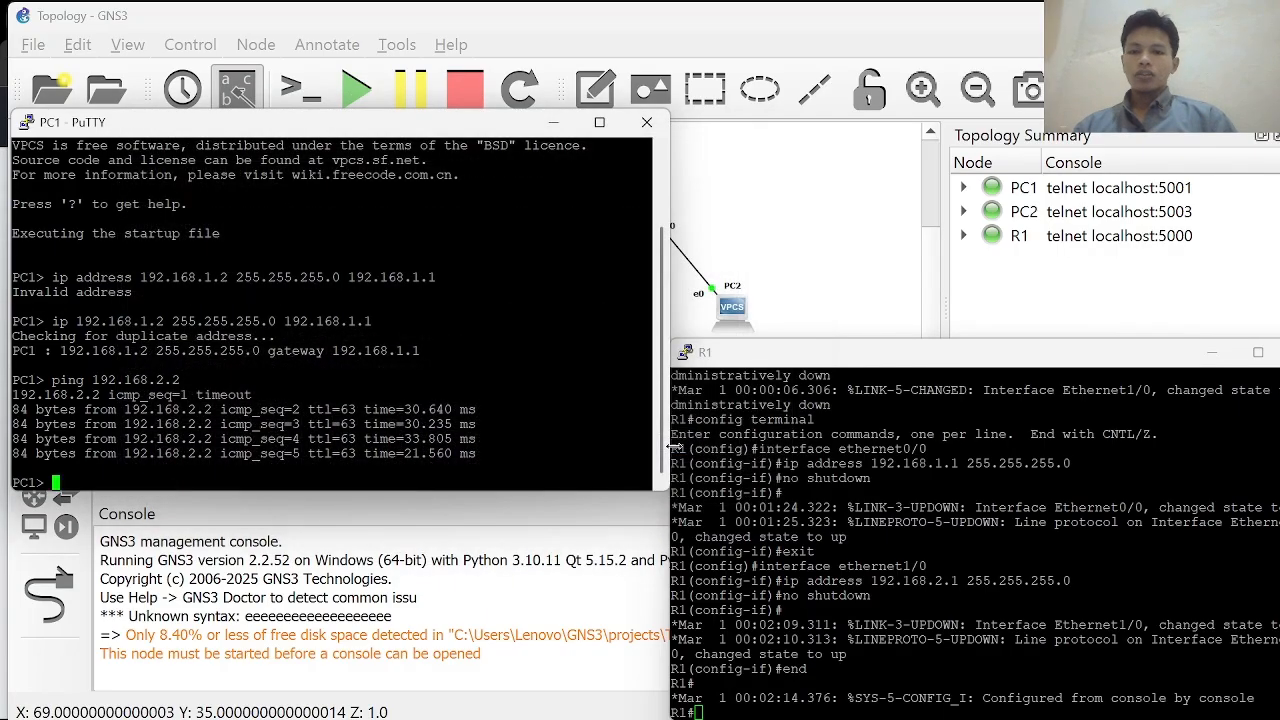
pyautogui.click(647, 122)
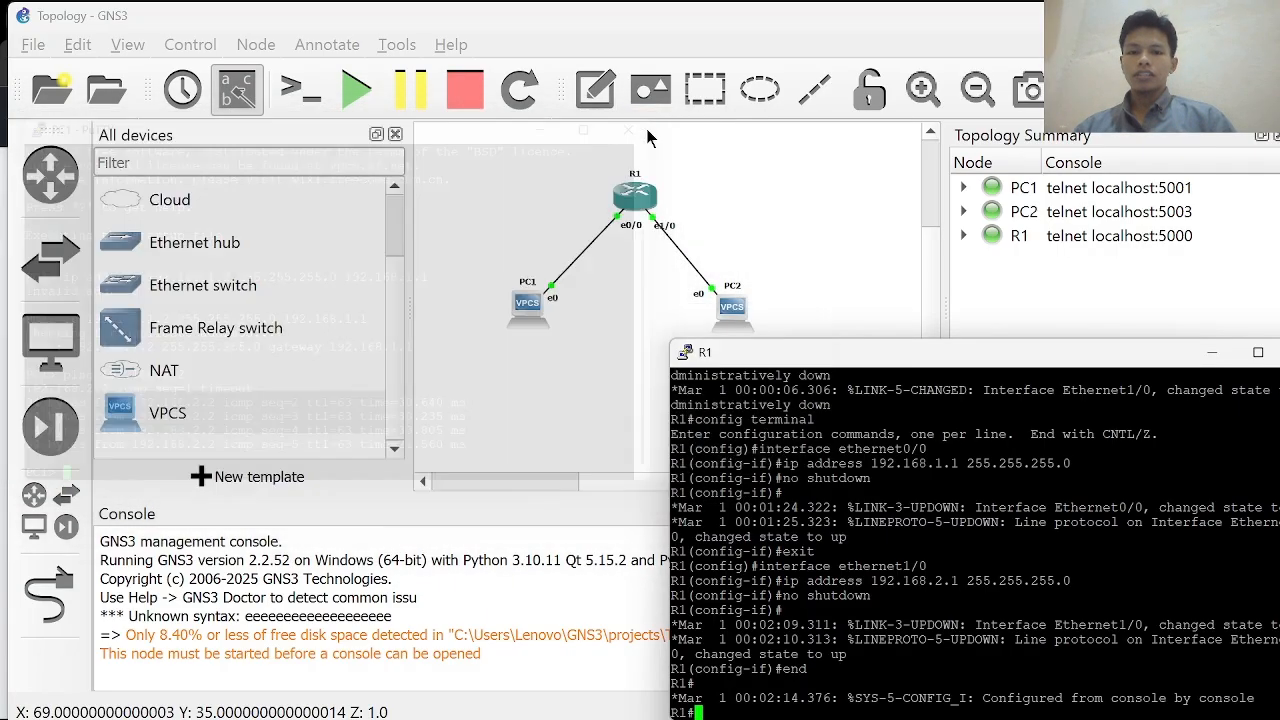
pyautogui.scroll(6, 880, 360)
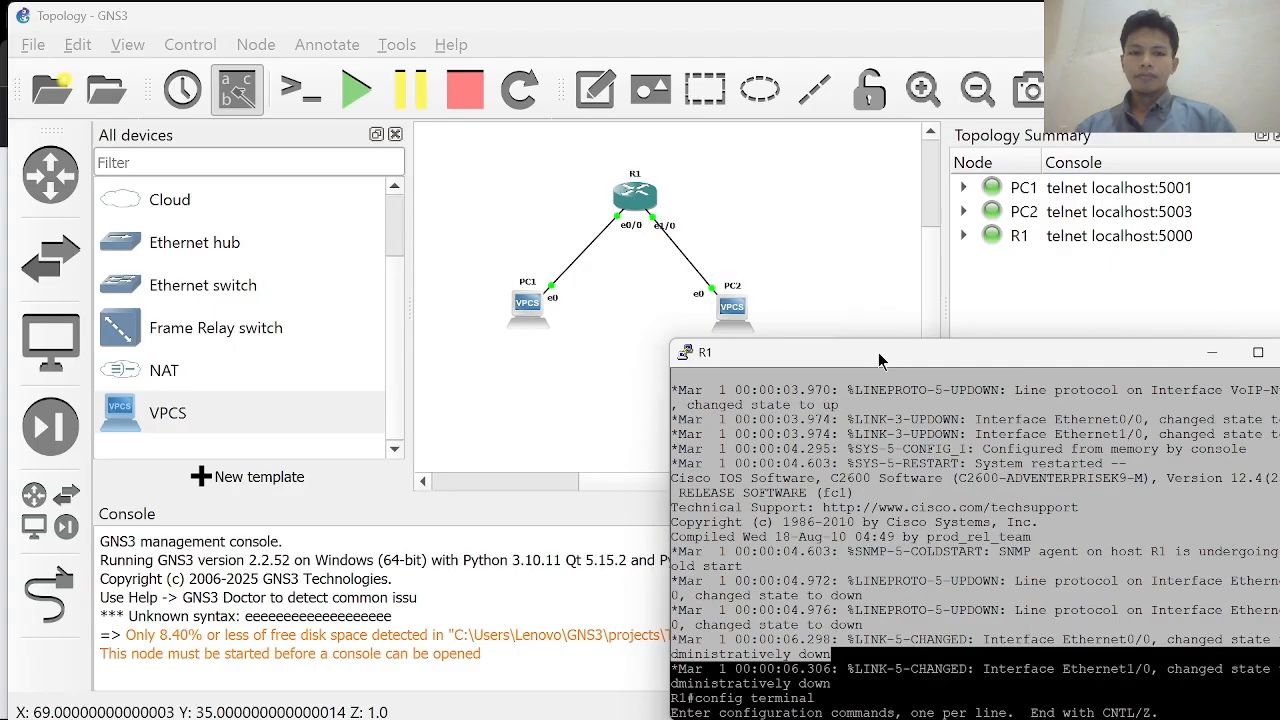
pyautogui.moveTo(880, 360); pyautogui.dragTo(568, 332)
pyautogui.click(987, 328)
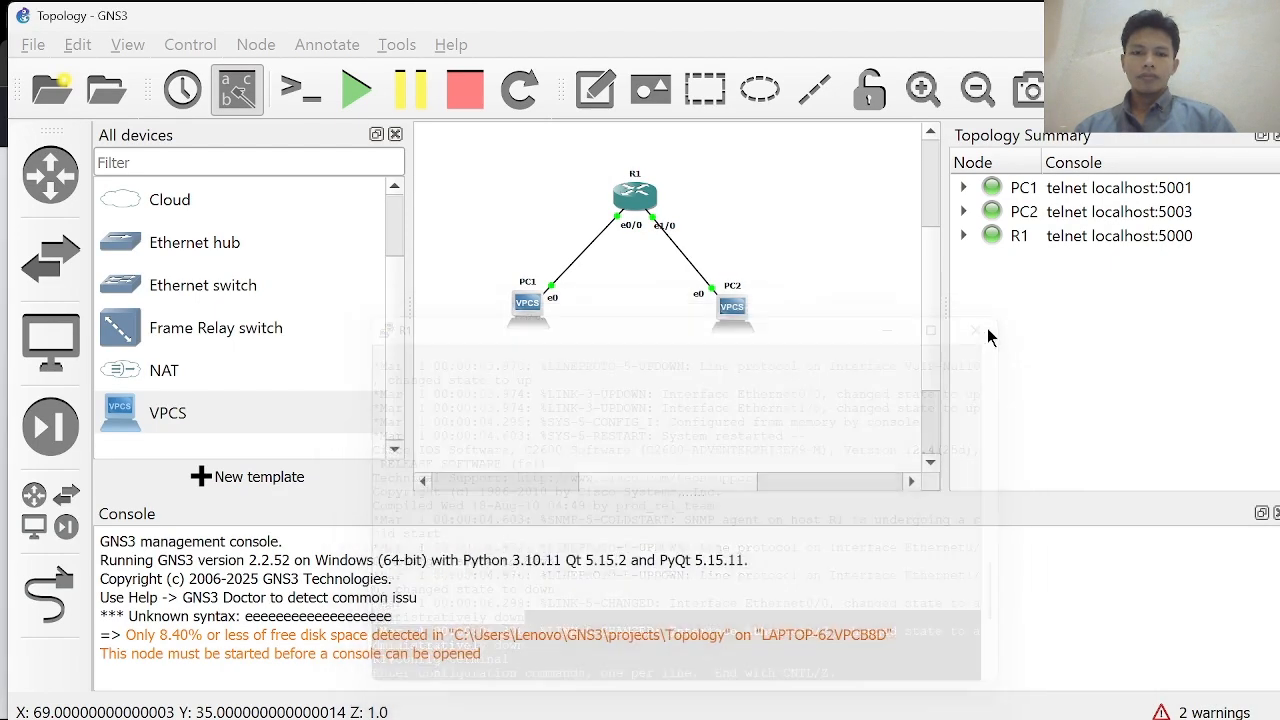
# Switch to the omnetpp.org/intro page in the browser and read the opening definition of OMNeT++ and its use in research and industry.
pyautogui.scroll(2, 766, 405)
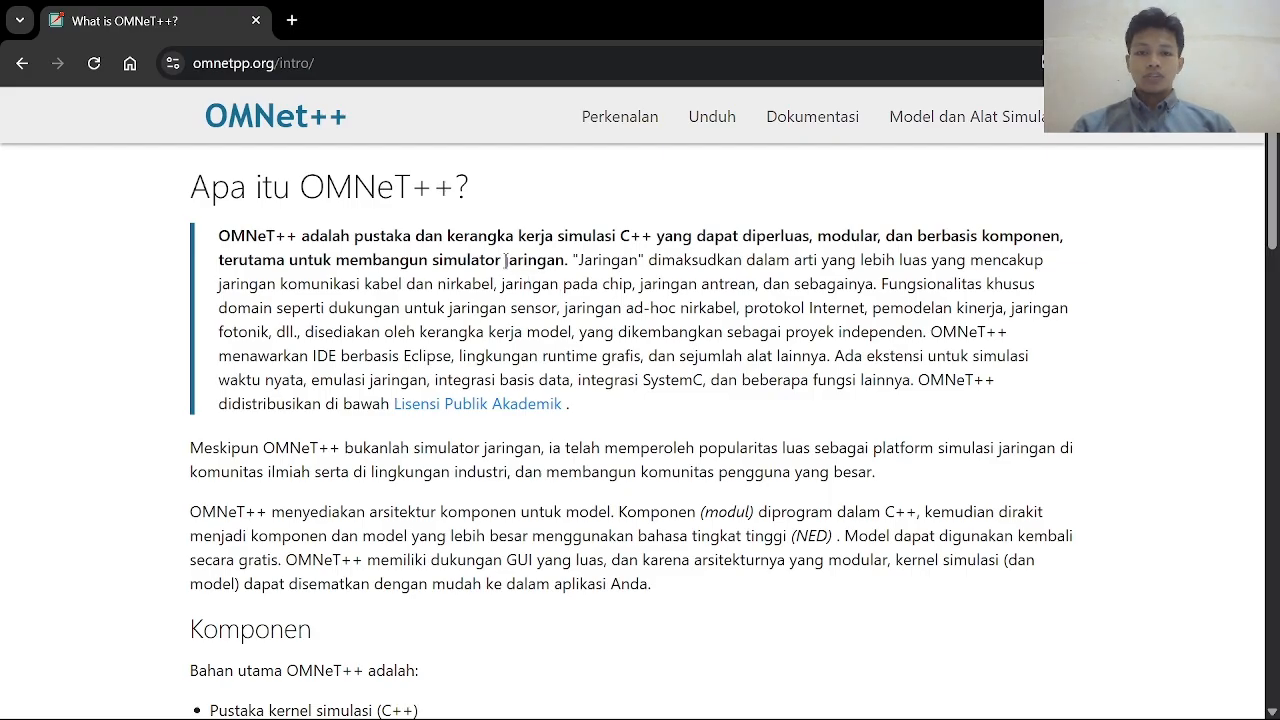
pyautogui.scroll(-1, 449, 316)
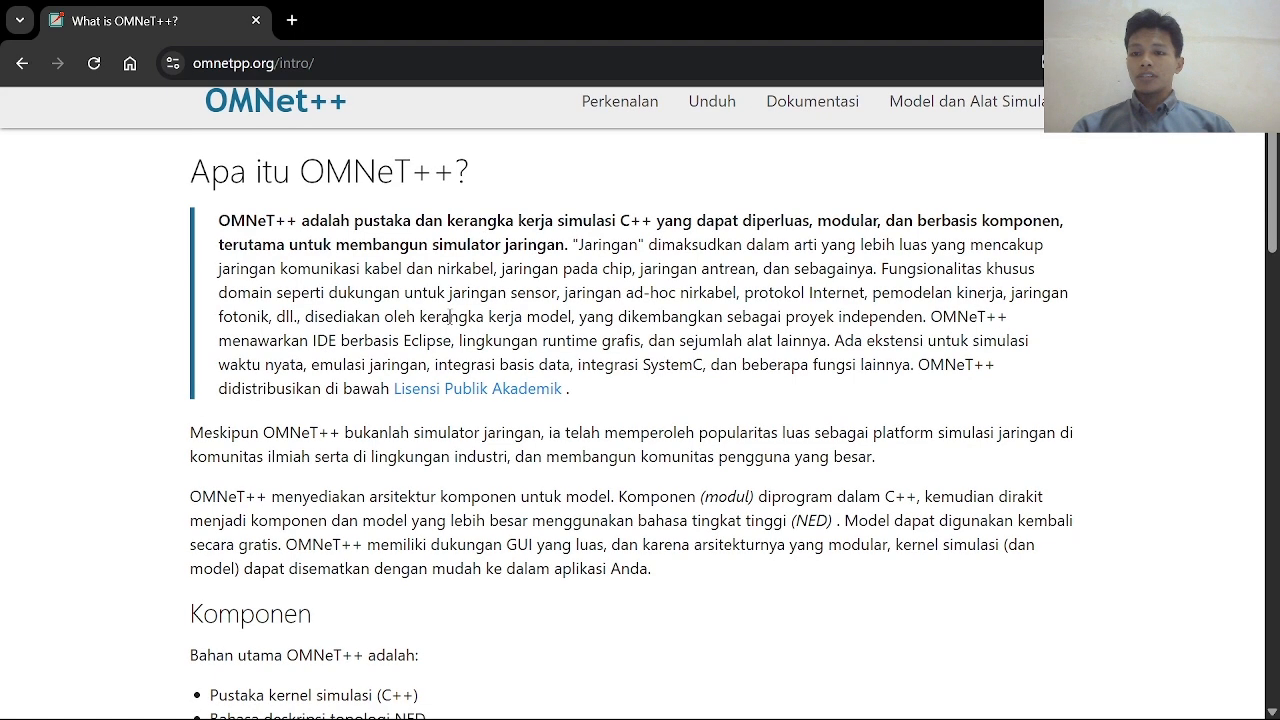
pyautogui.scroll(-1, 449, 316)
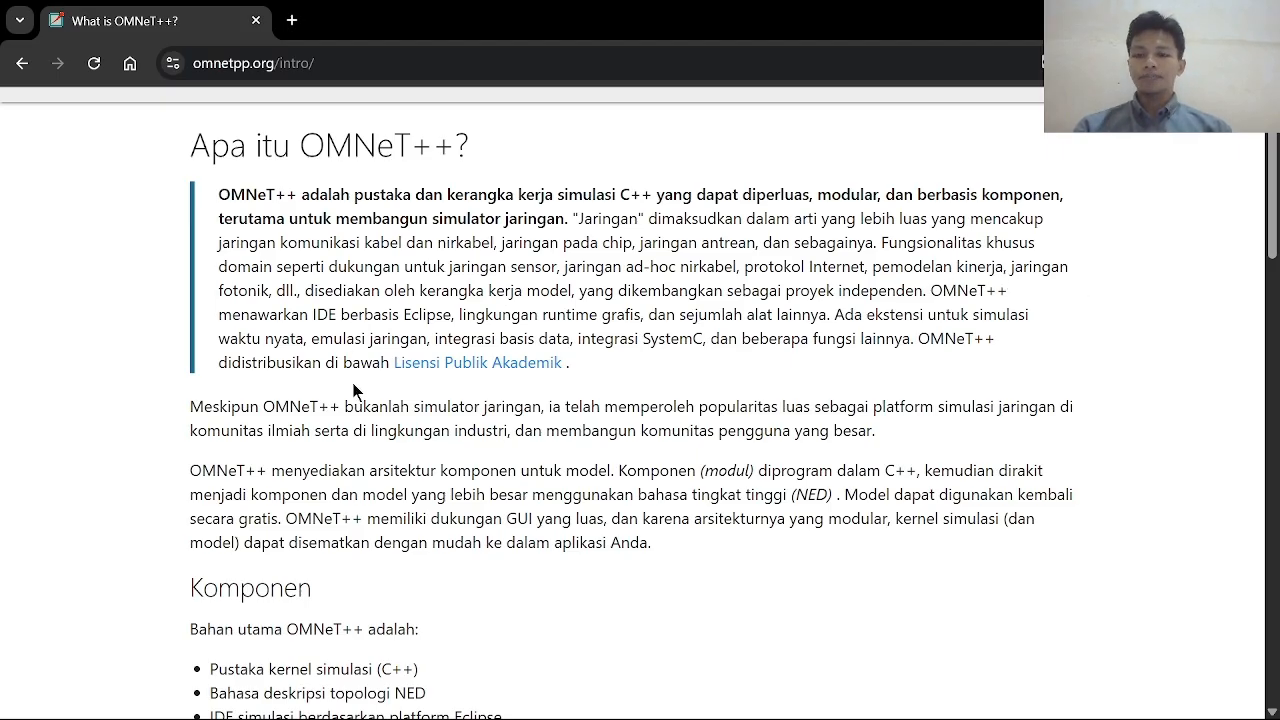
pyautogui.scroll(-1, 355, 390)
pyautogui.scroll(-2, 757, 279)
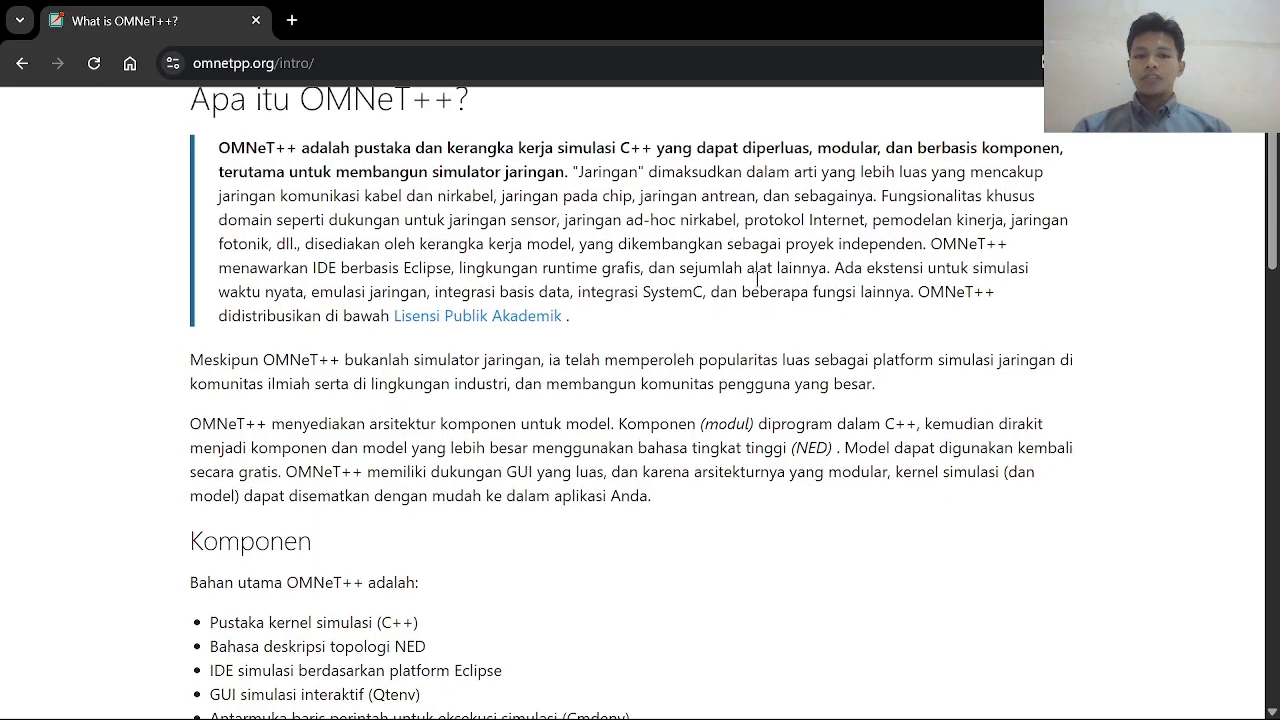
pyautogui.scroll(-1, 307, 310)
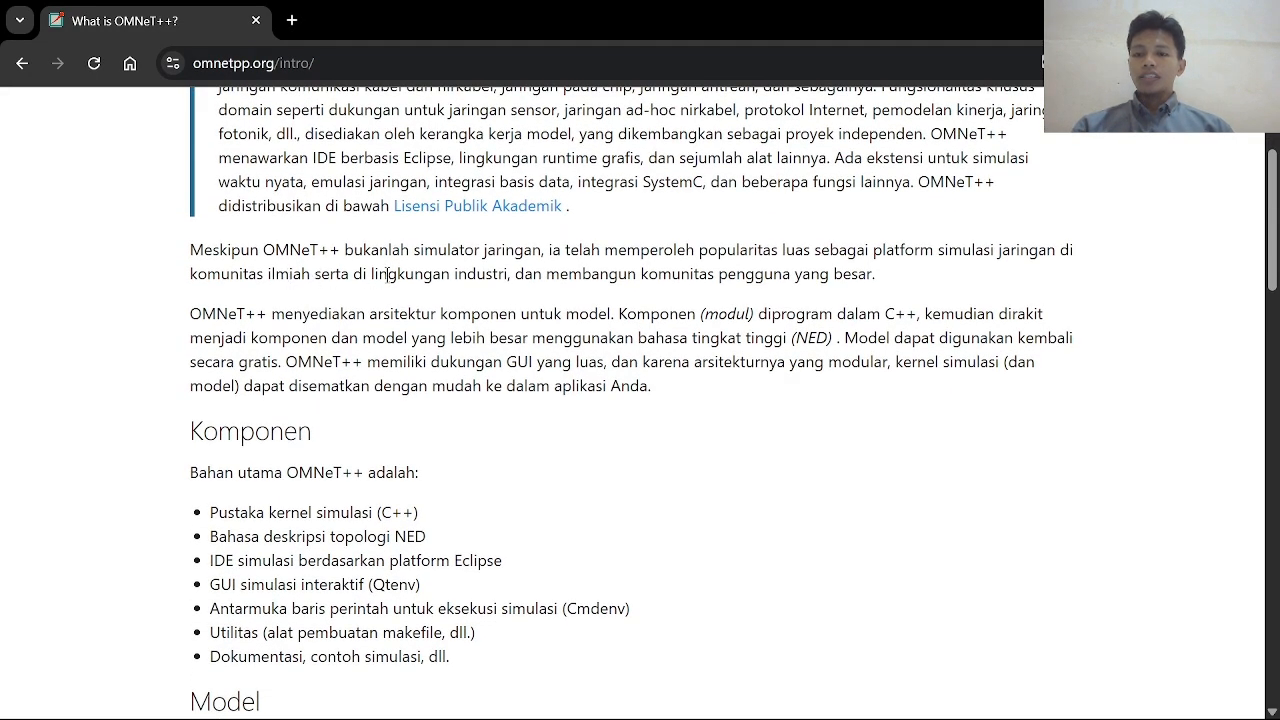
pyautogui.scroll(1, 441, 258)
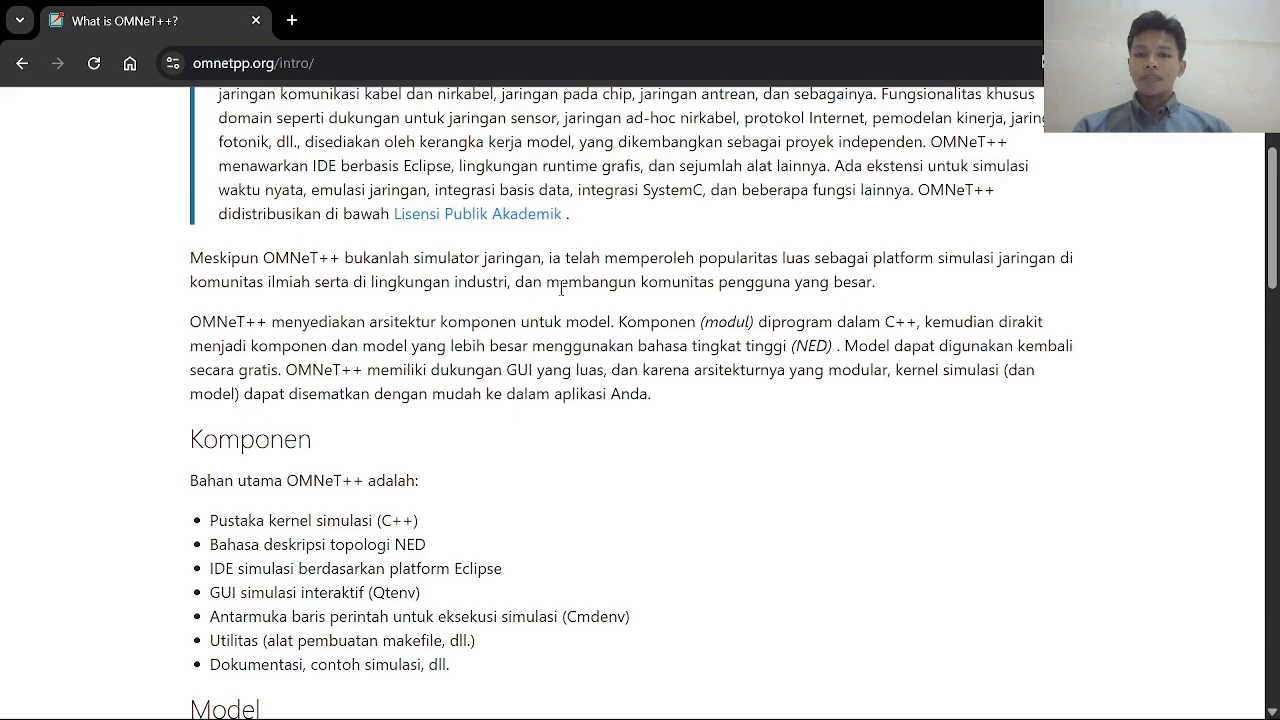
pyautogui.scroll(1, 561, 288)
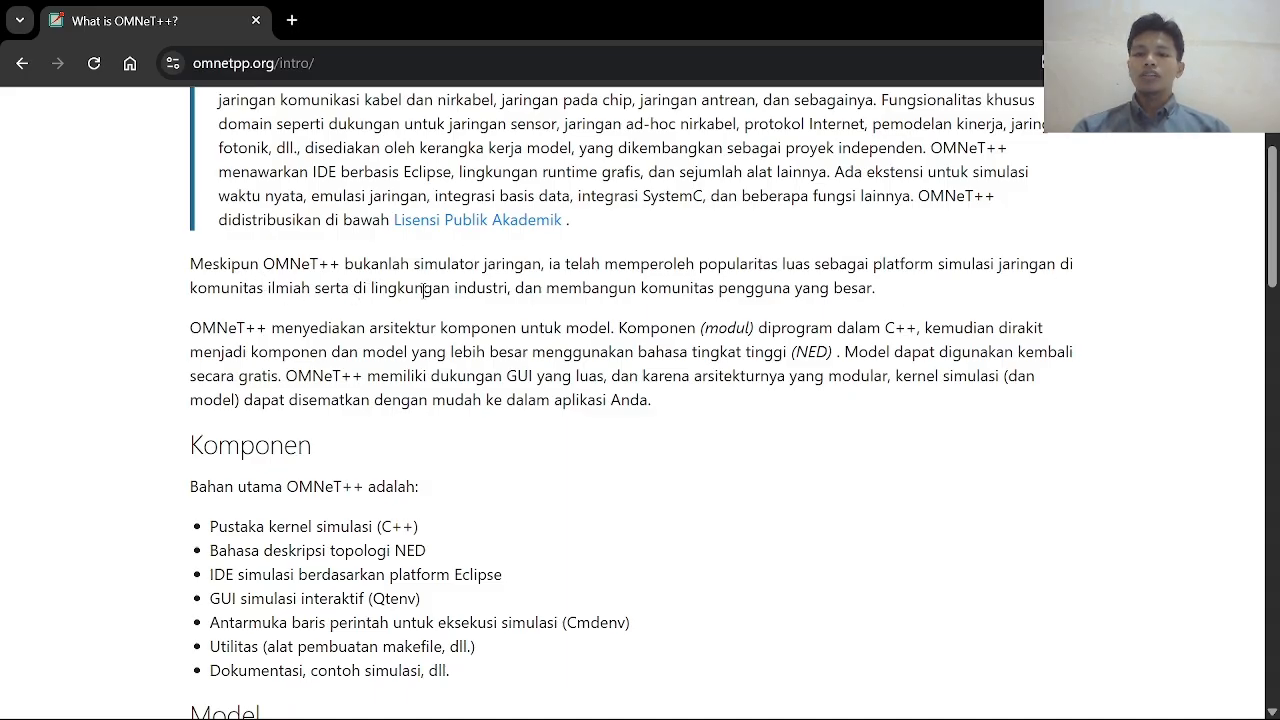
pyautogui.scroll(1, 694, 310)
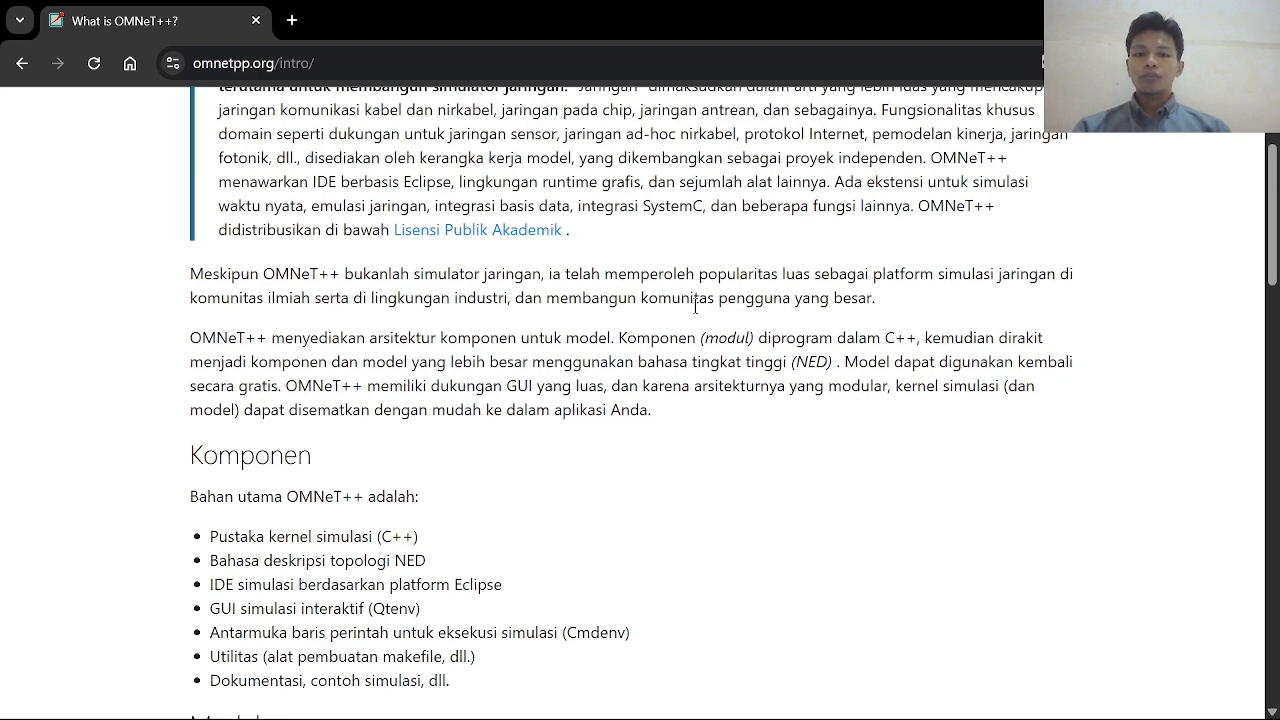
# Read the paragraph on OMNeT++'s component architecture and the list of its main components under Komponen.
pyautogui.scroll(-2, 695, 306)
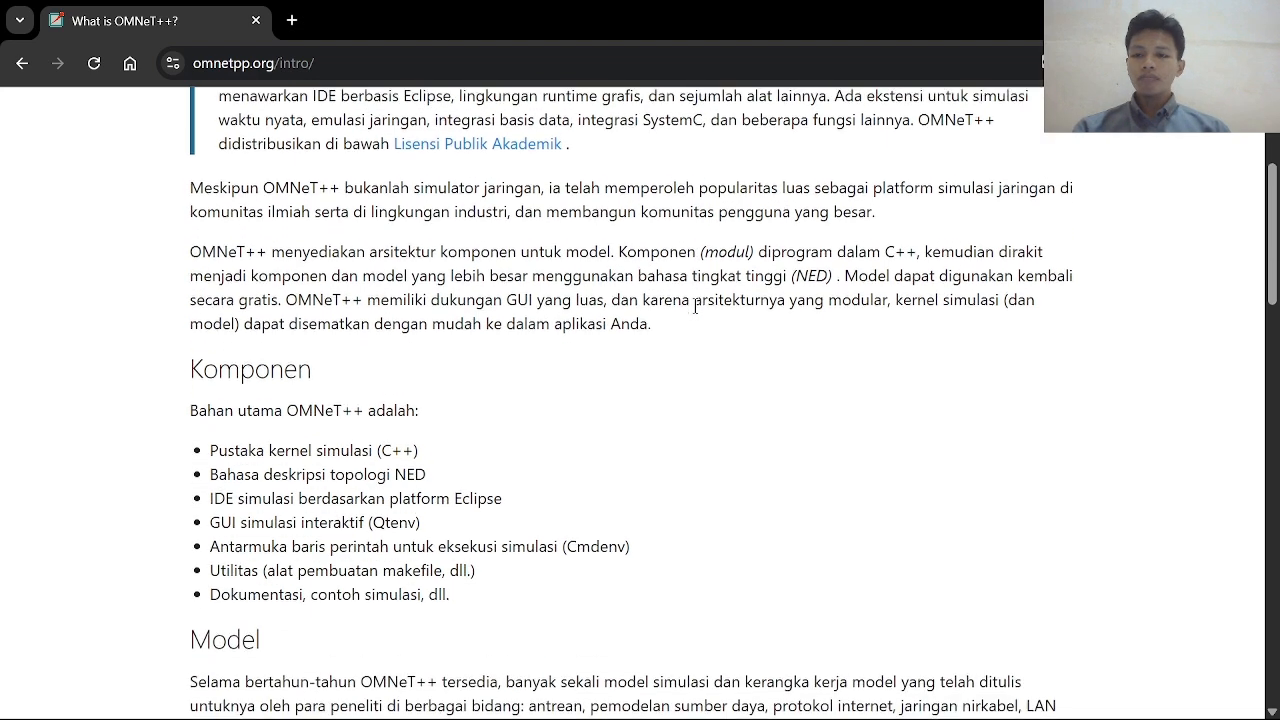
pyautogui.scroll(-1, 365, 282)
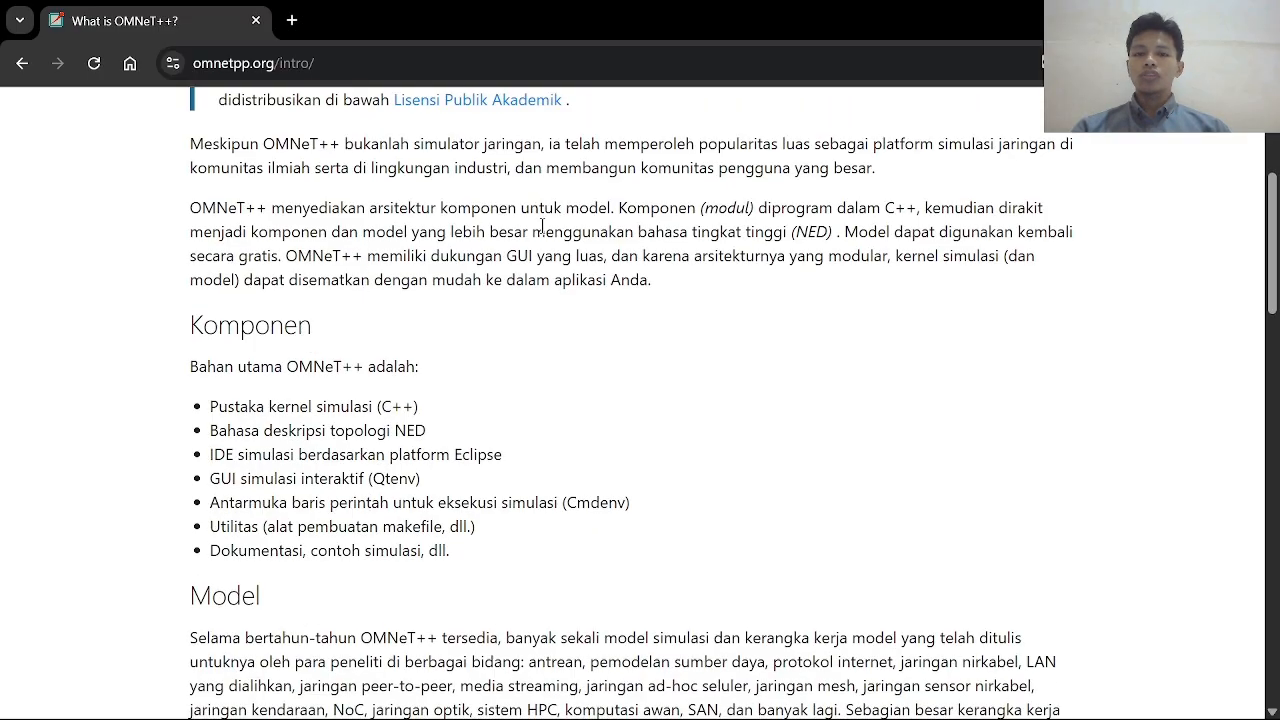
pyautogui.scroll(-1, 542, 226)
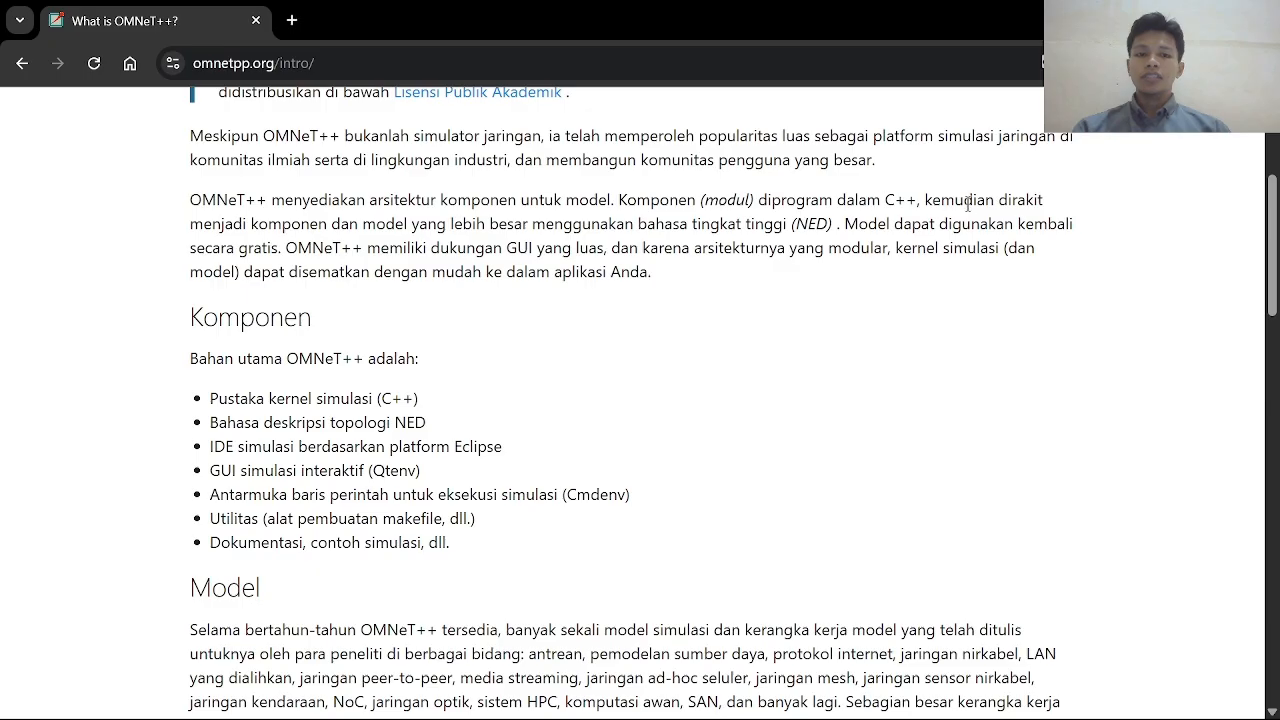
pyautogui.scroll(-1, 646, 294)
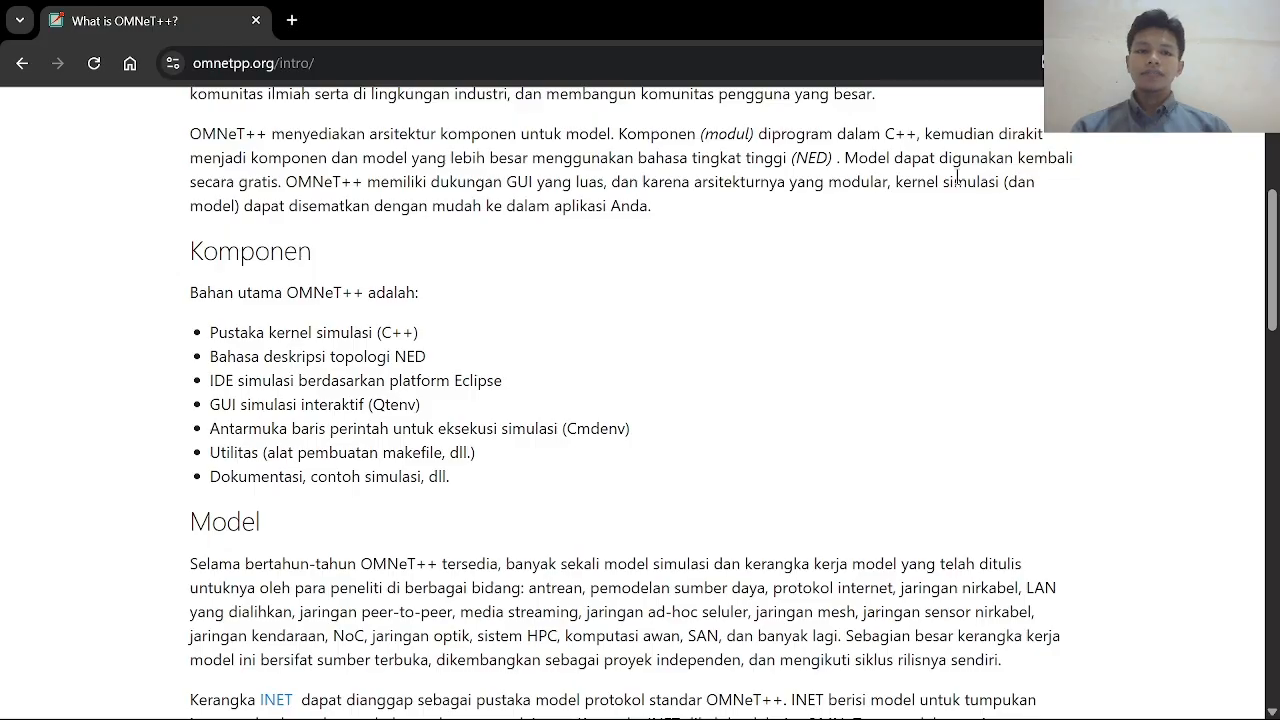
pyautogui.scroll(-1, 665, 330)
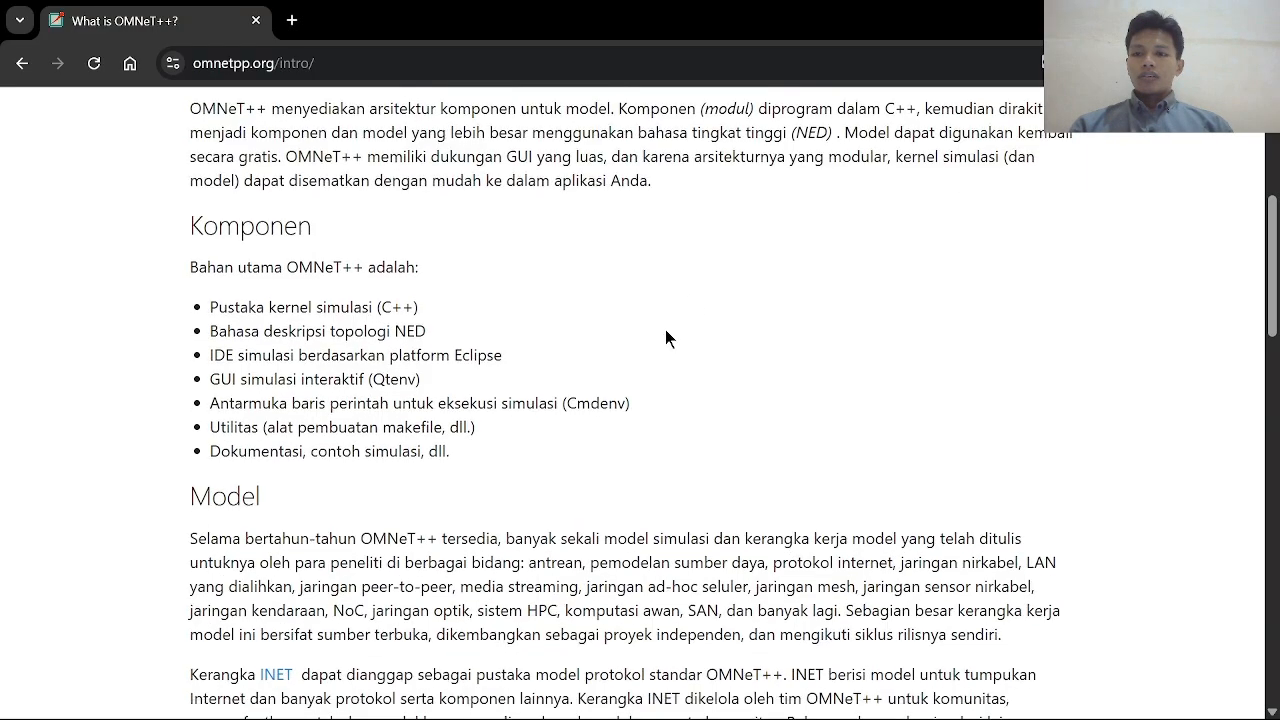
pyautogui.scroll(-2, 466, 365)
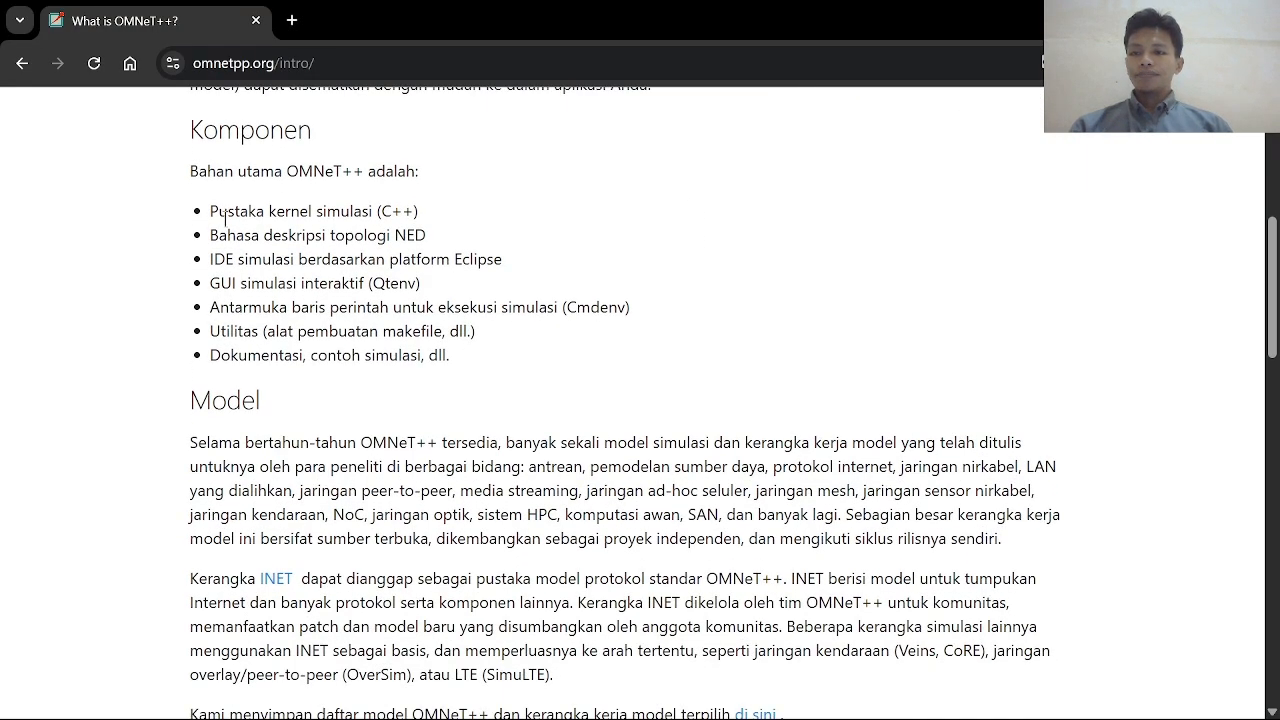
pyautogui.scroll(-1, 286, 165)
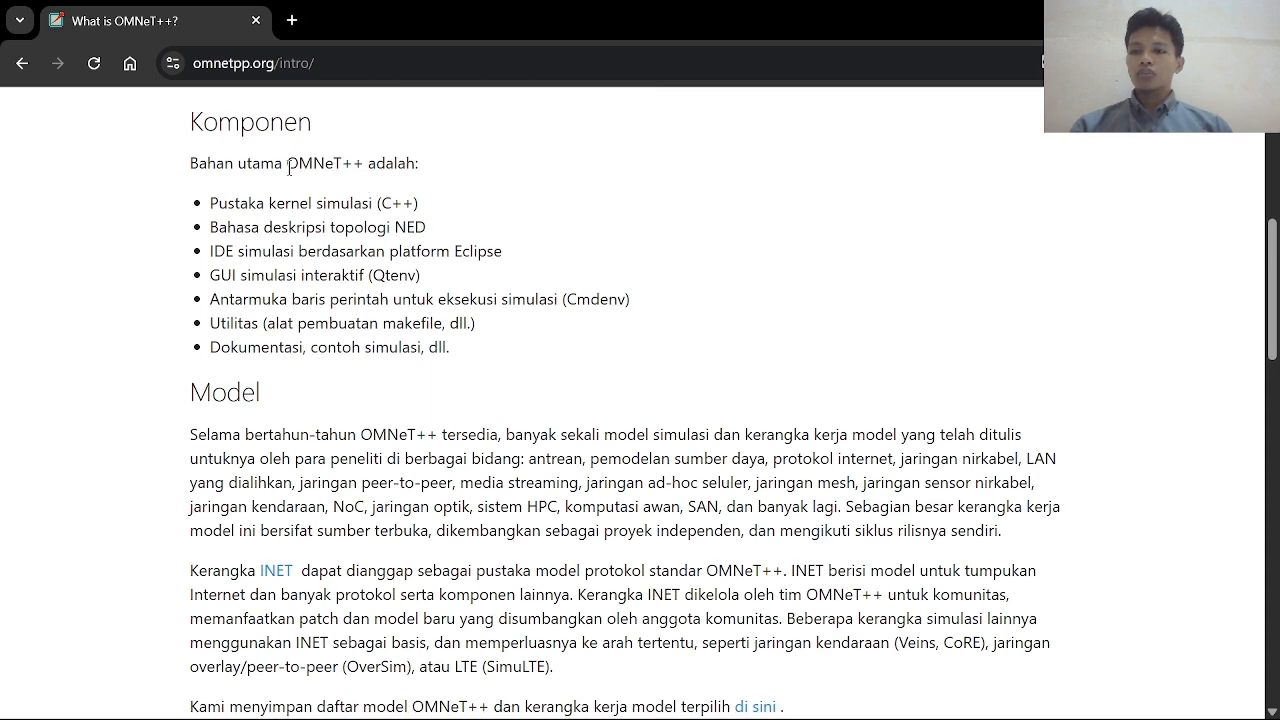
pyautogui.scroll(-1, 262, 244)
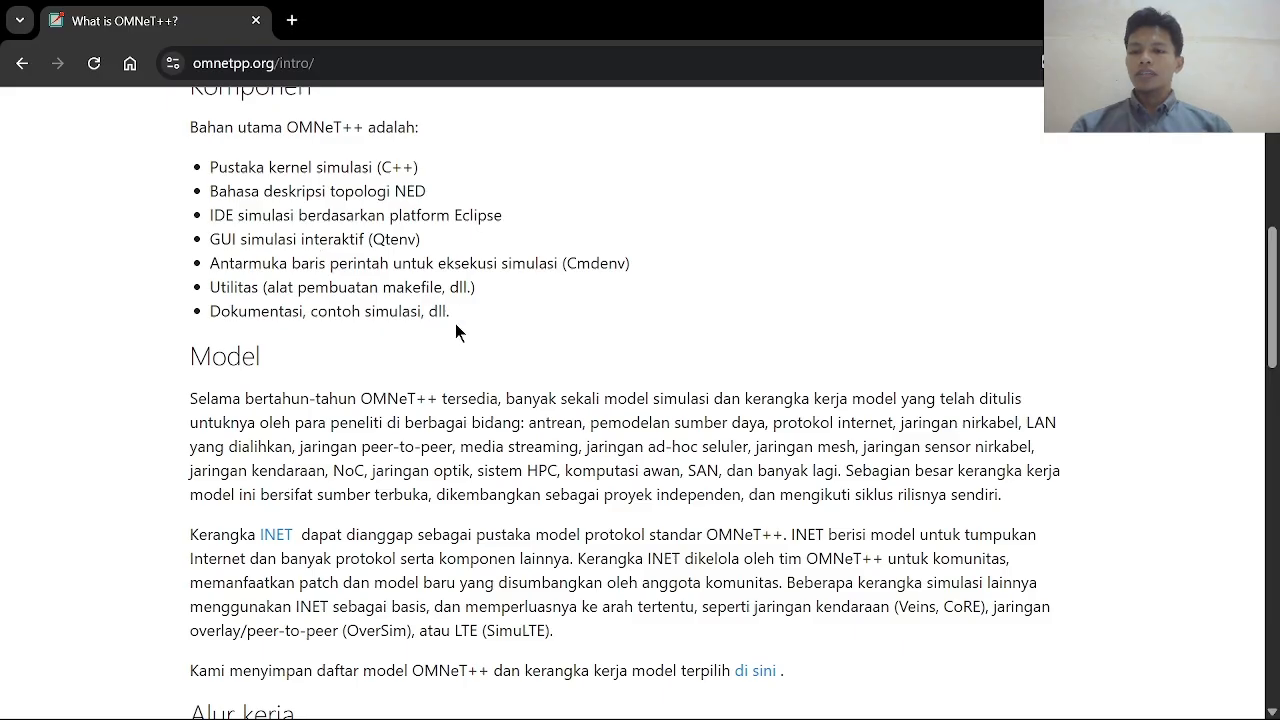
# Read the Alur kerja workflow steps, then skim the IDE Simulasi and Platform sections at the end of the page.
pyautogui.scroll(-4, 455, 330)
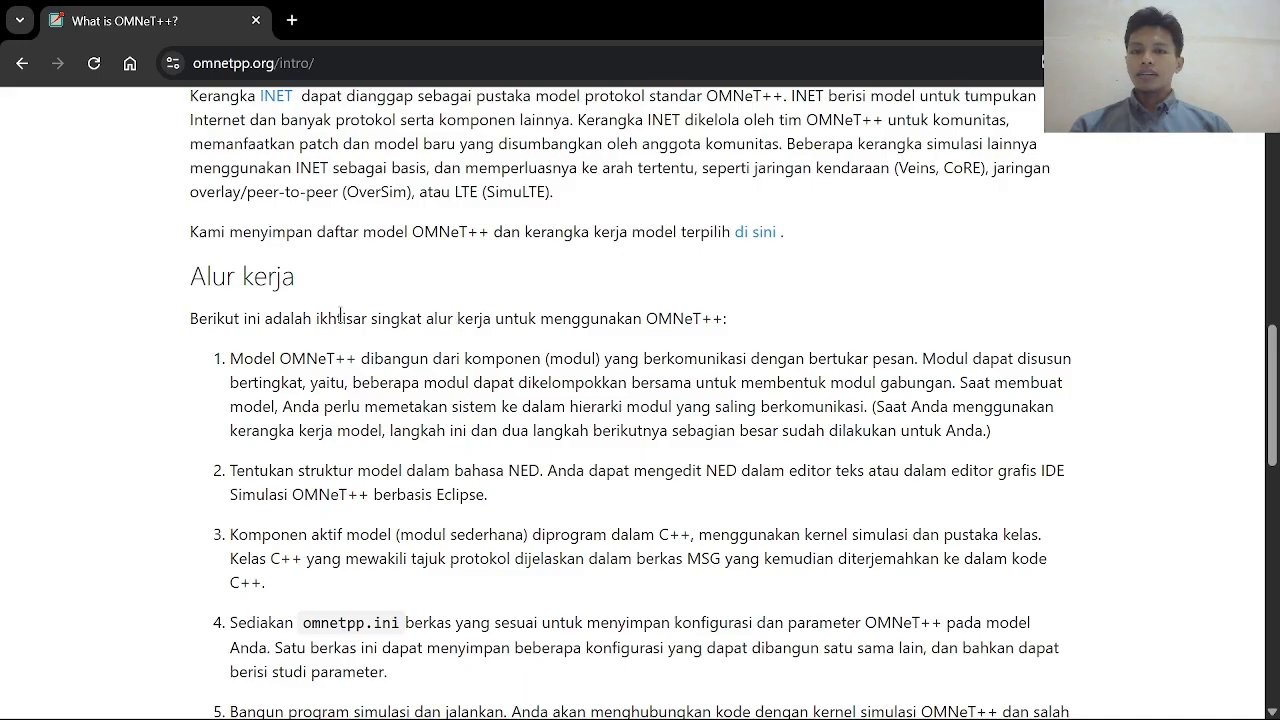
pyautogui.scroll(1, 341, 323)
pyautogui.scroll(1, 307, 322)
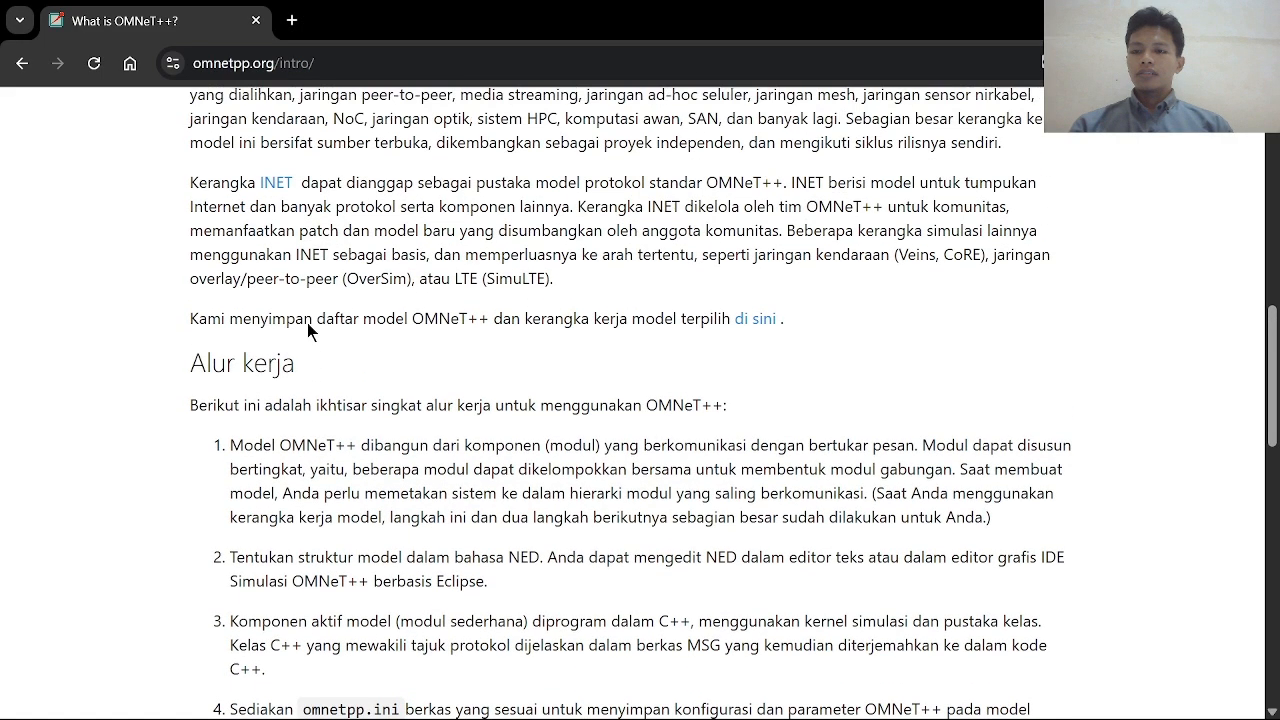
pyautogui.scroll(-2, 307, 322)
pyautogui.scroll(-1, 307, 322)
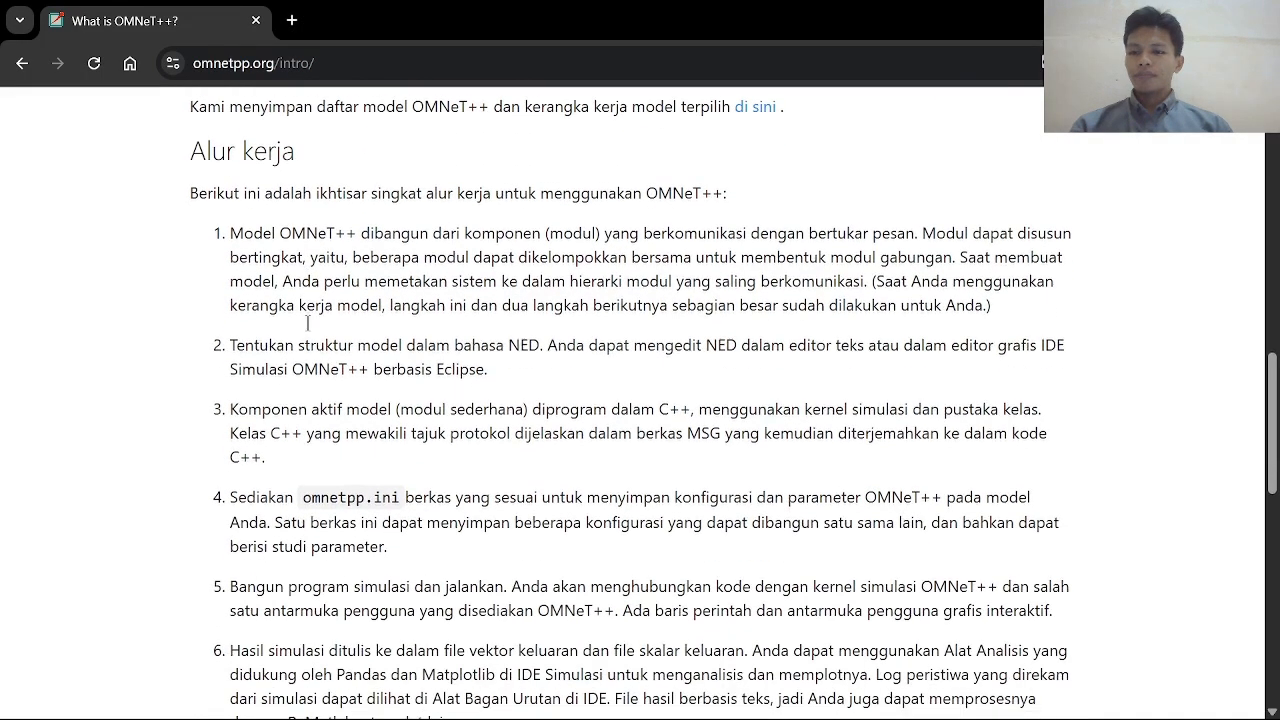
pyautogui.scroll(-2, 284, 241)
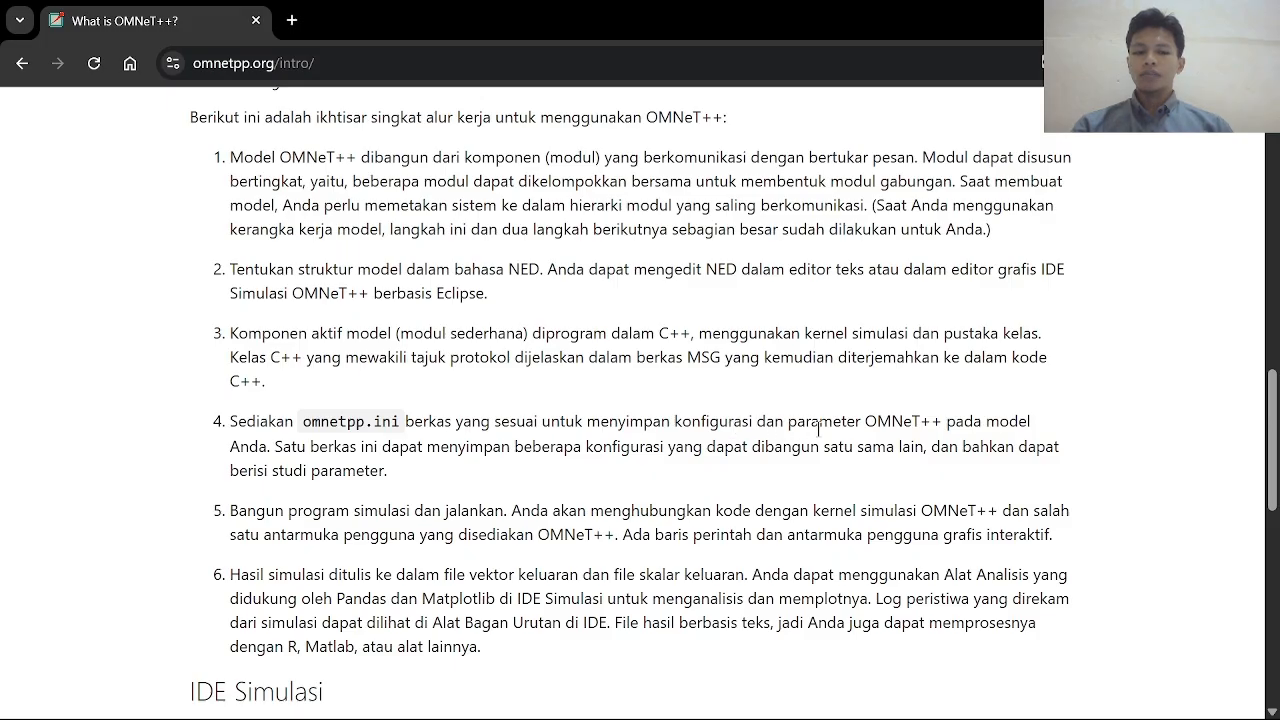
pyautogui.scroll(-2, 581, 453)
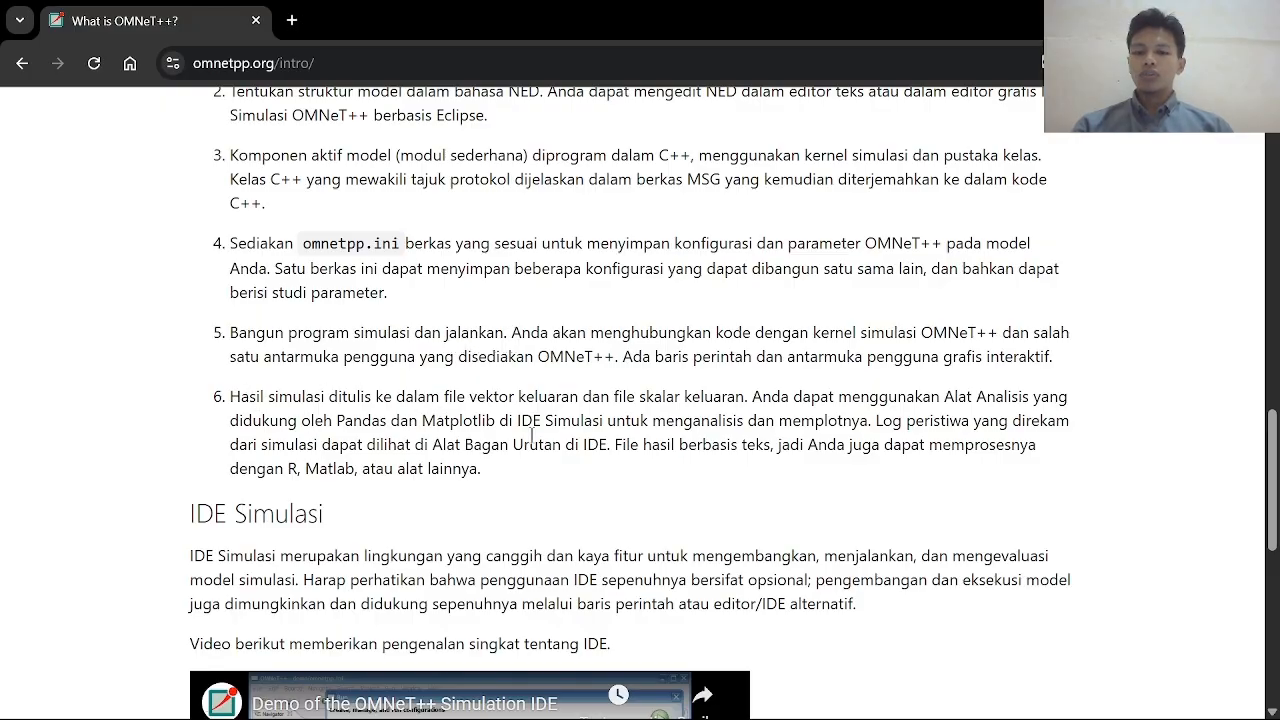
pyautogui.scroll(2, 643, 414)
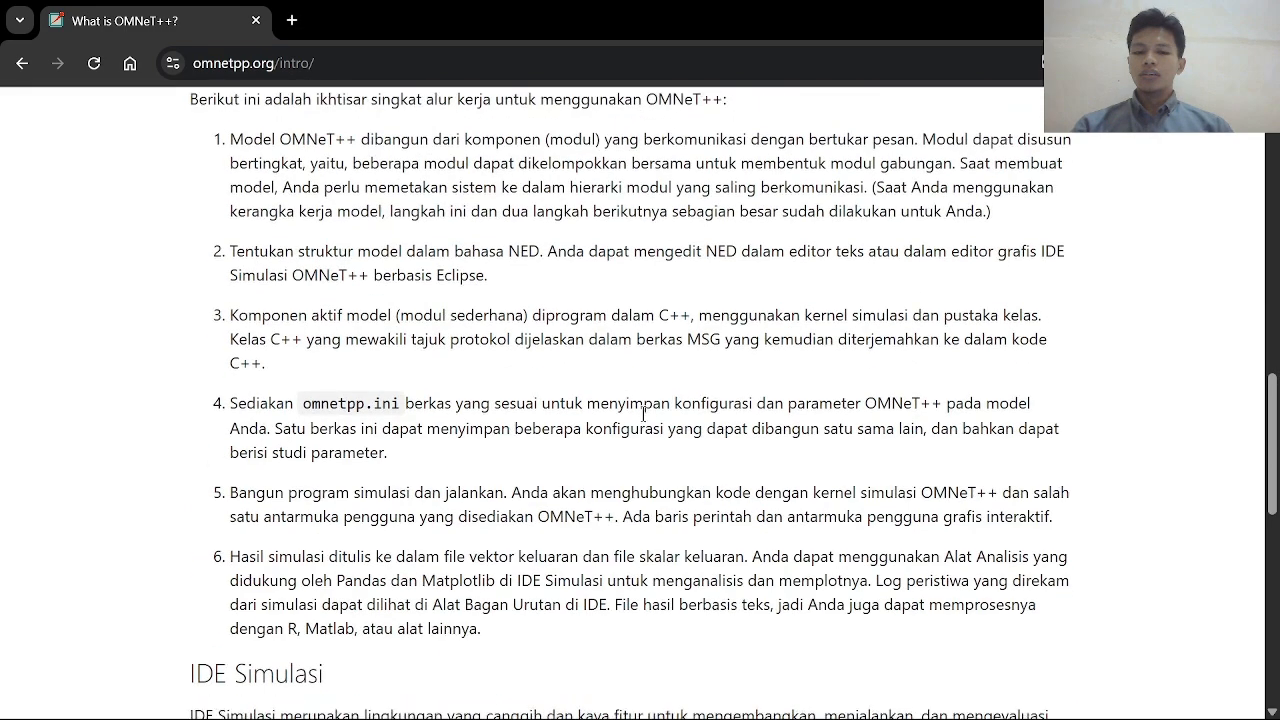
pyautogui.scroll(-2, 643, 414)
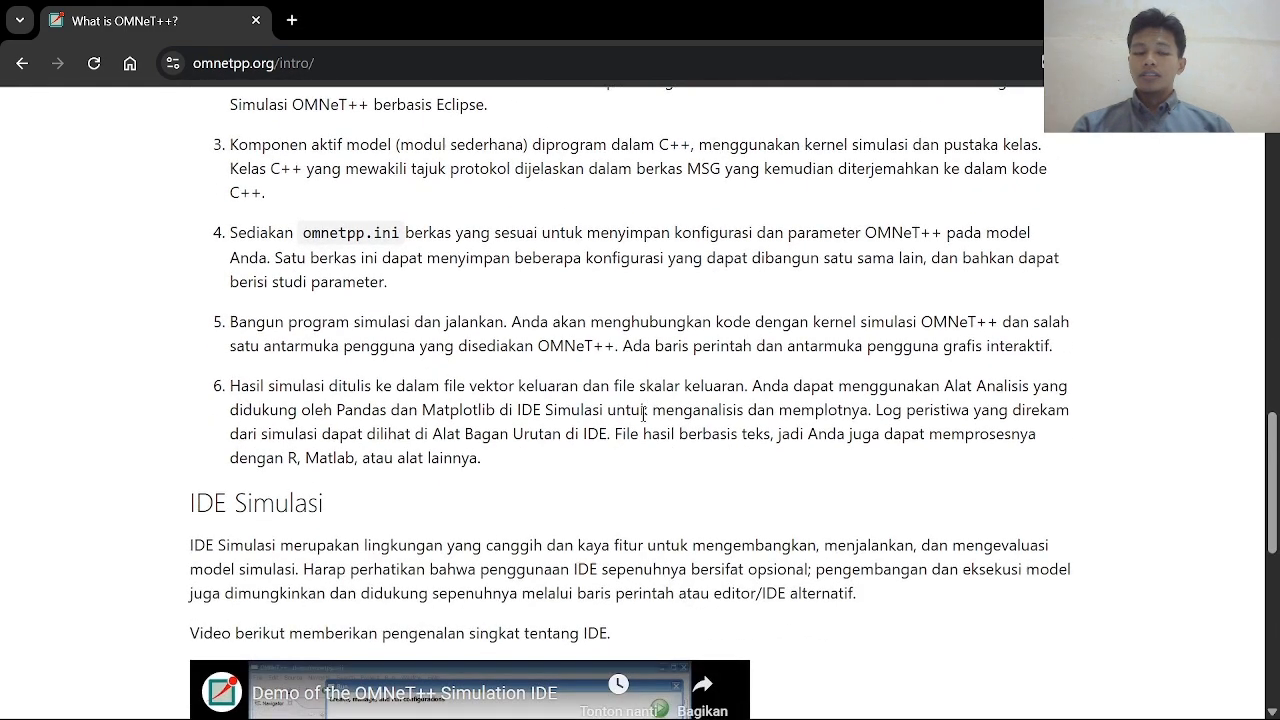
pyautogui.scroll(-6, 643, 414)
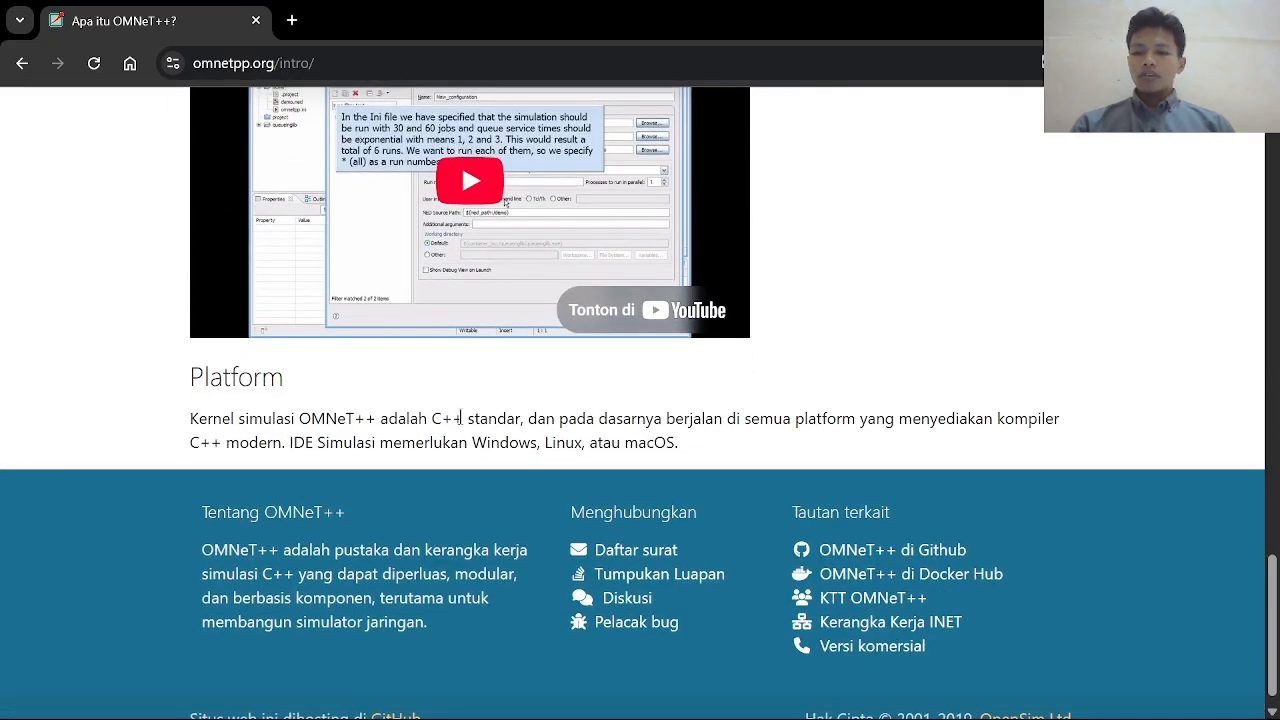
# Examine the INET framework paragraph in the Model section, then return to the beginning of the OMNeT++ introduction.
pyautogui.scroll(15, 553, 409)
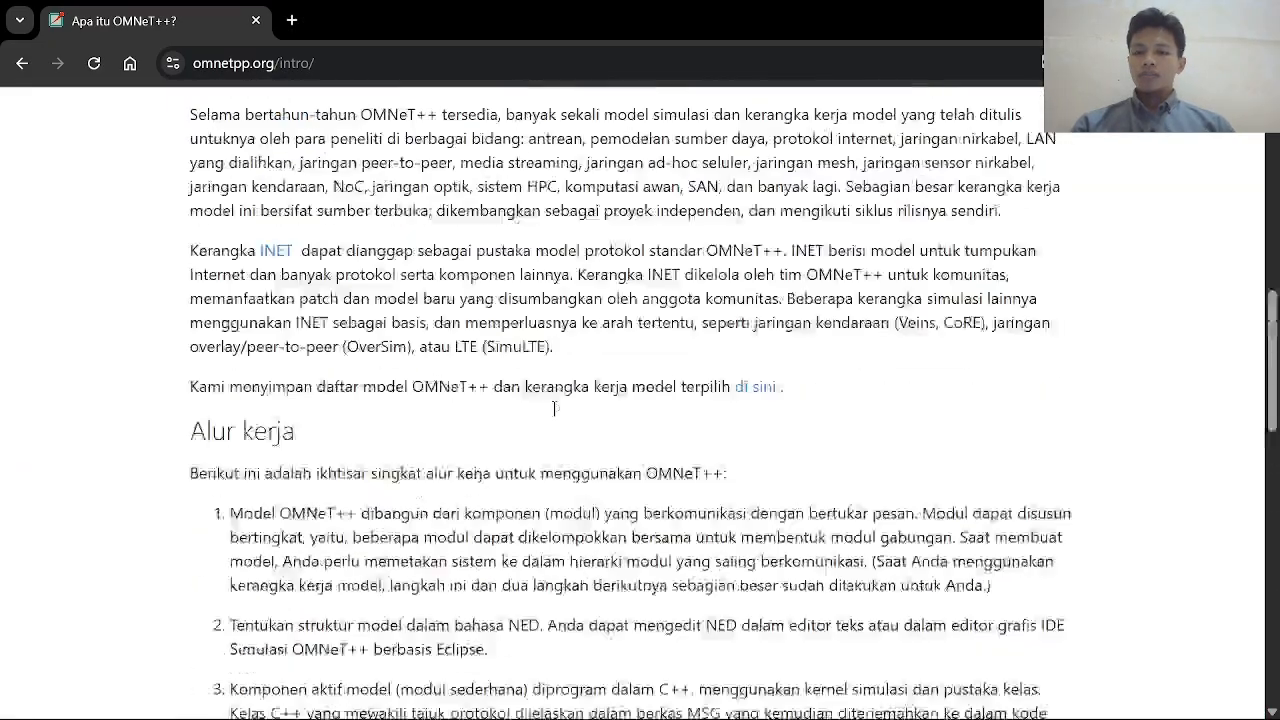
pyautogui.scroll(-2, 554, 409)
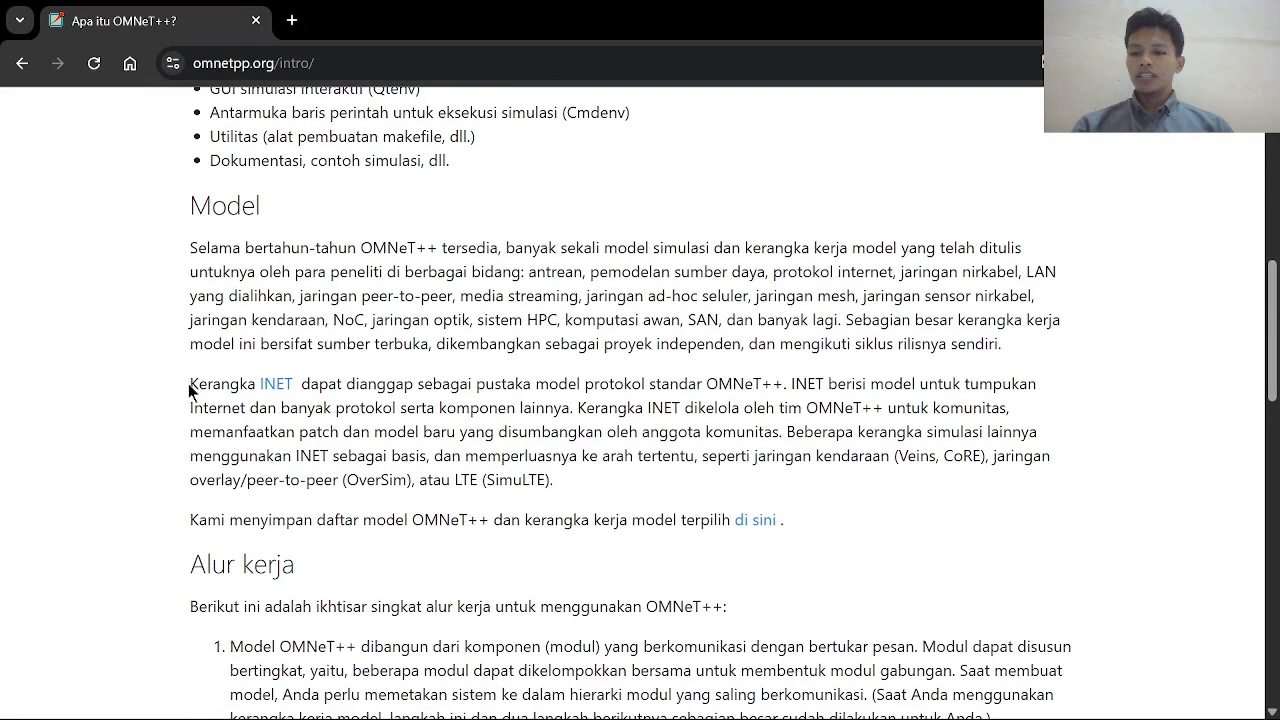
pyautogui.moveTo(190, 384); pyautogui.dragTo(296, 388)
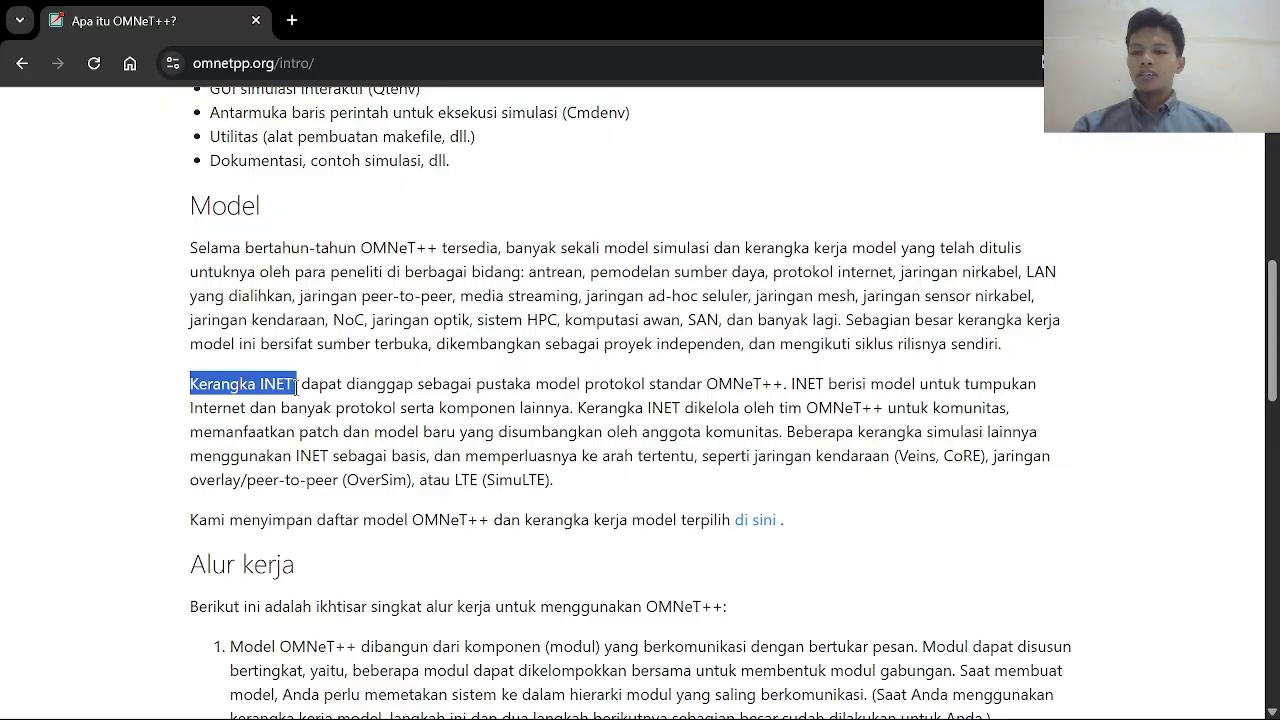
pyautogui.click(297, 387)
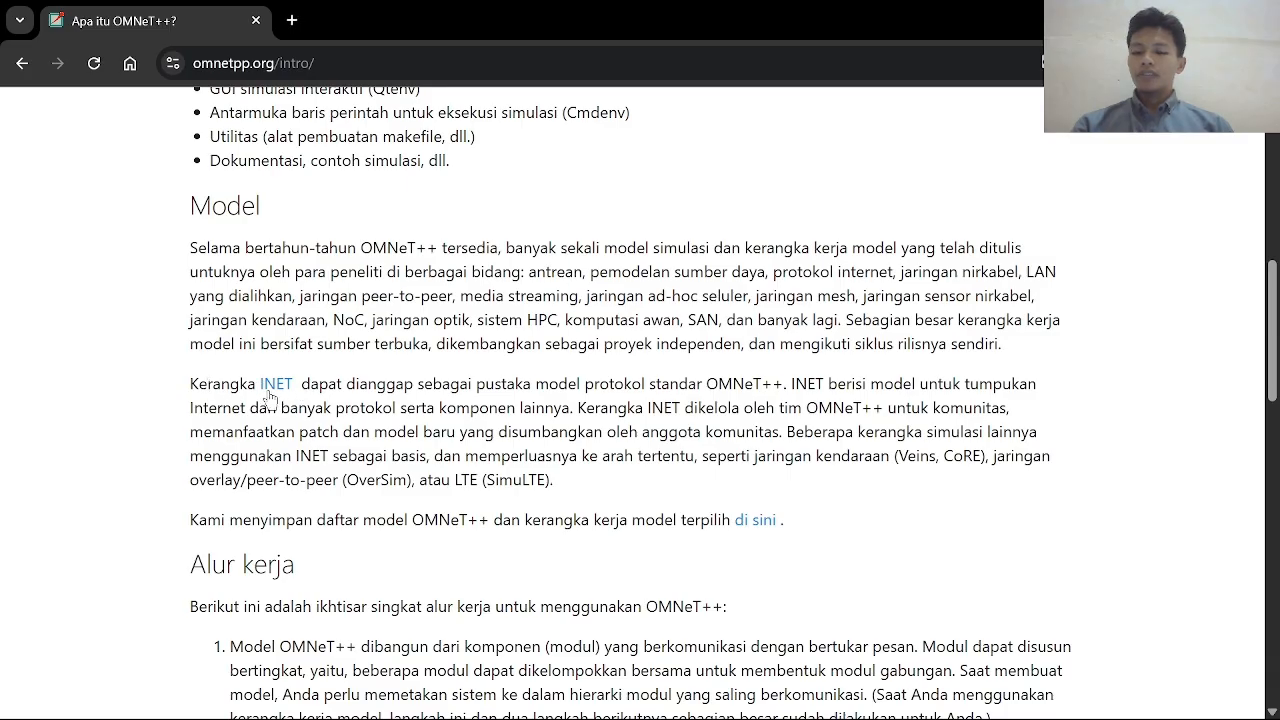
pyautogui.scroll(-1, 428, 398)
pyautogui.scroll(-1, 428, 398)
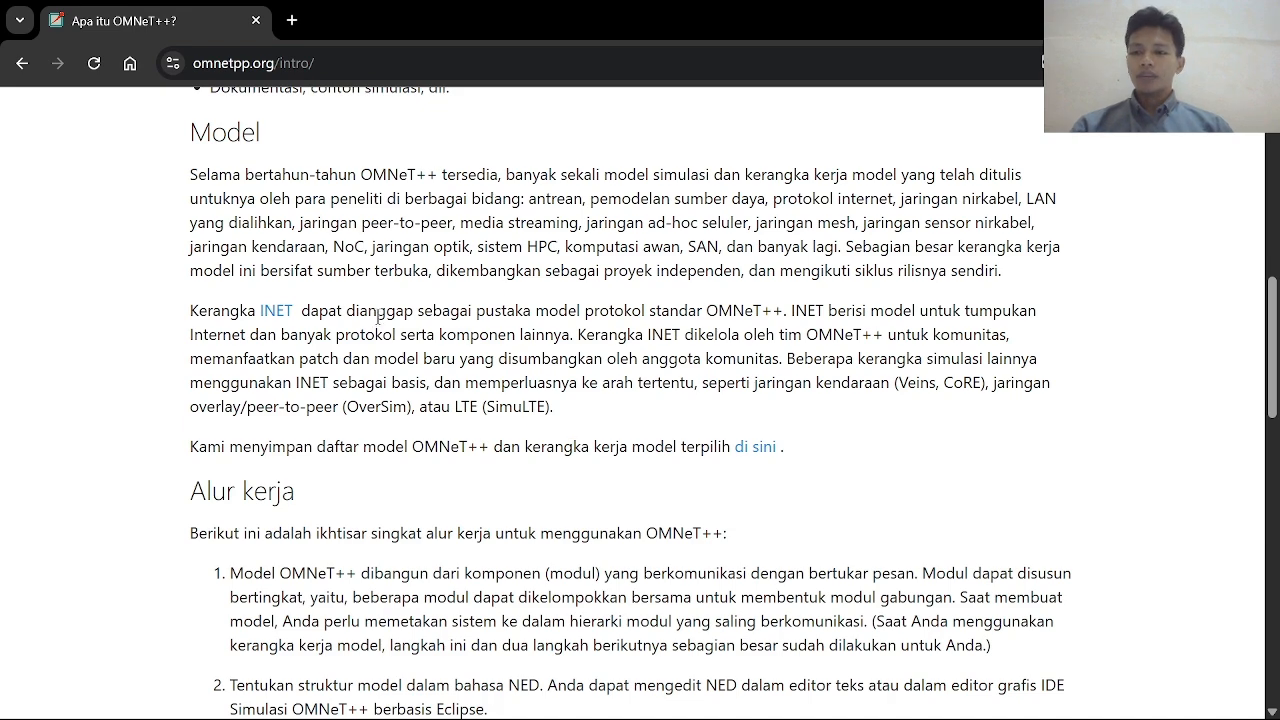
pyautogui.scroll(8, 378, 318)
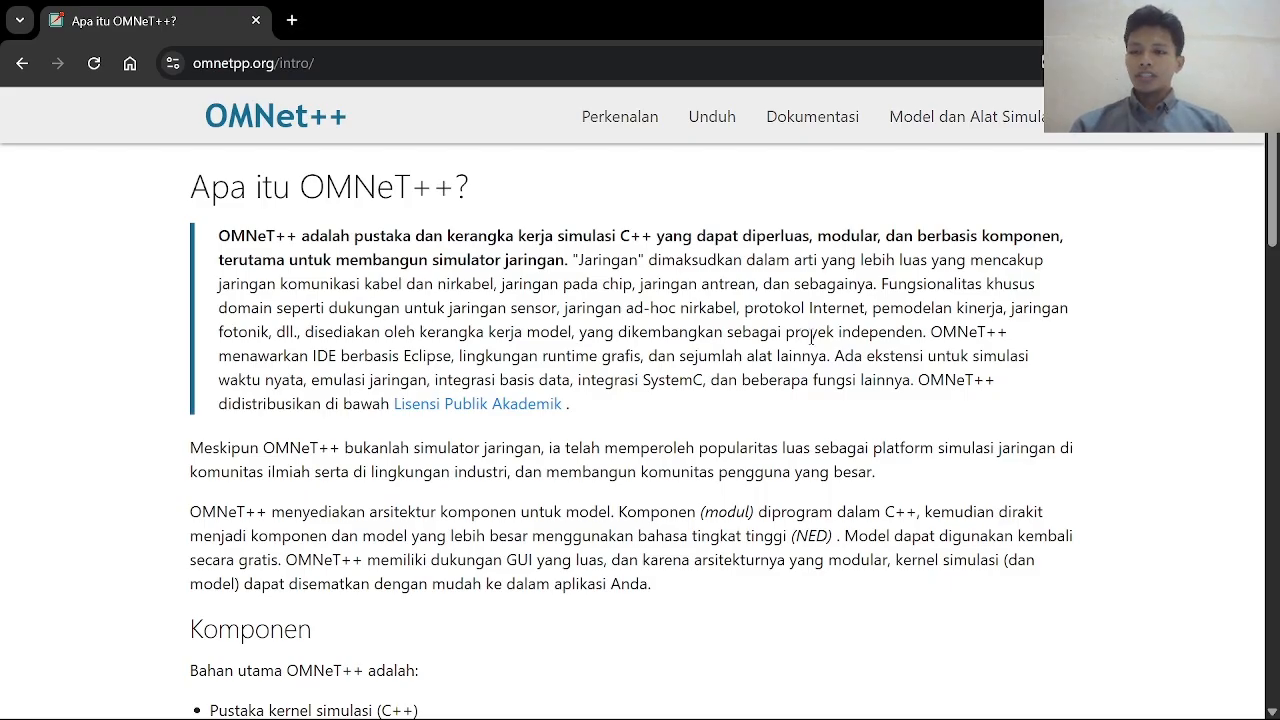
# Switch to the omnetpp-6.0 terminal and launch the OMNeT++ IDE with the omnetpp command.
pyautogui.hotkey('alt', 'Tab')
pyautogui.hotkey('alt', 'Tab')
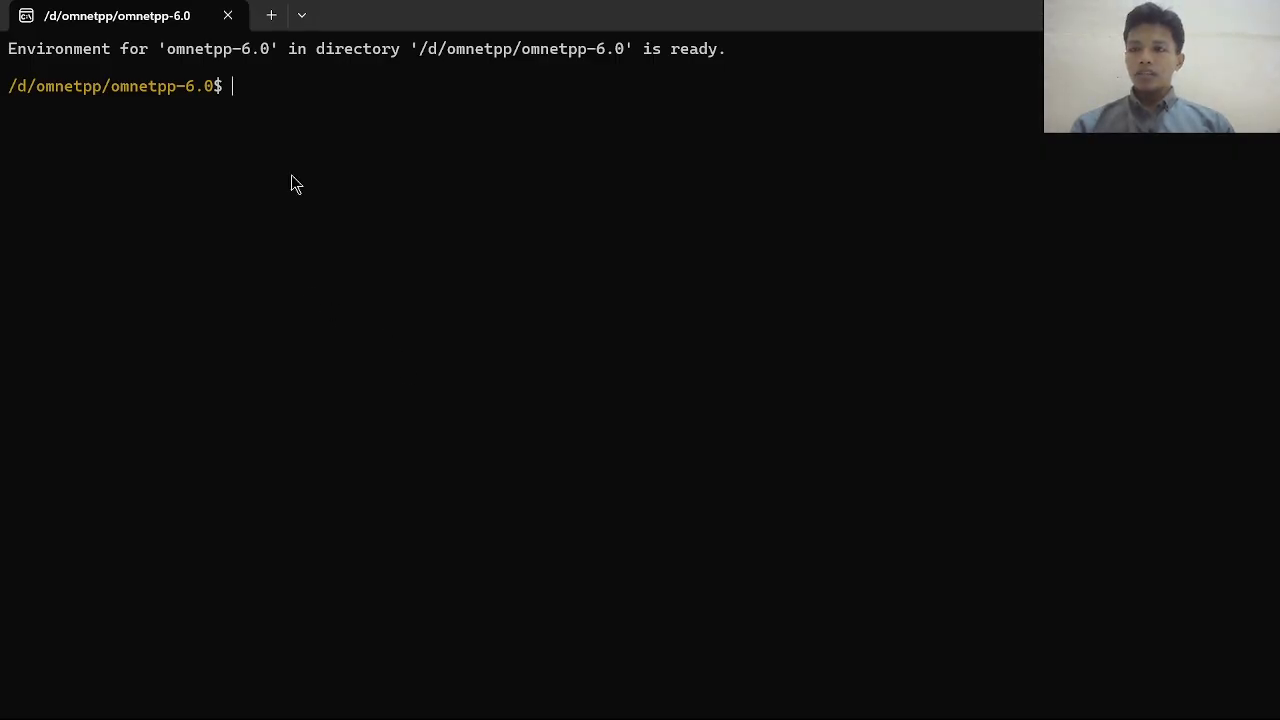
pyautogui.write('omnetp')
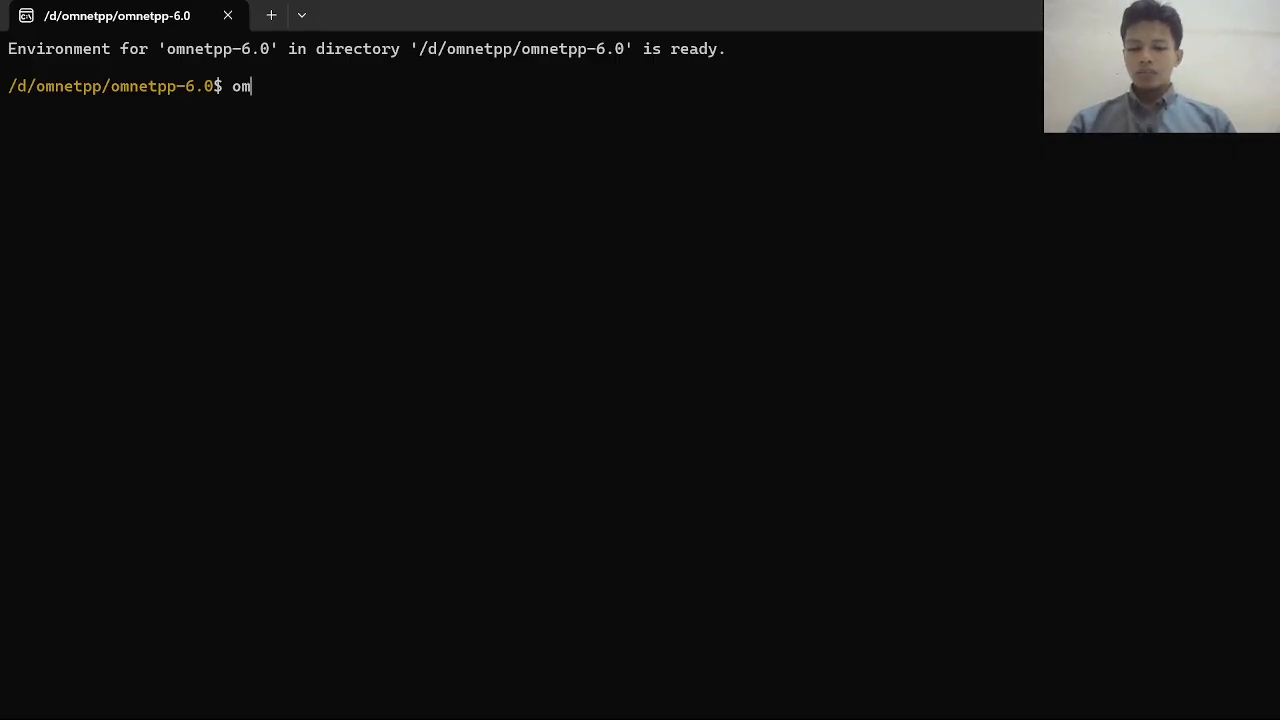
pyautogui.write('p')
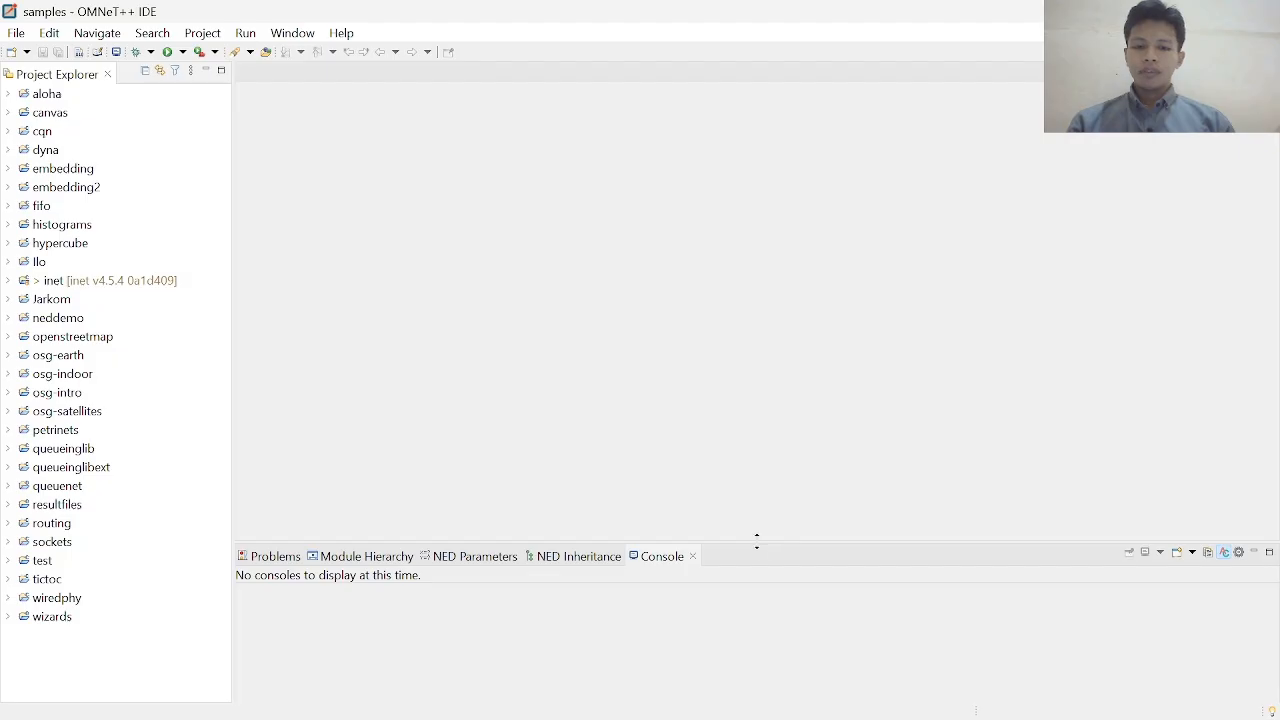
# Enlarge the Console area by moving the divider below the empty editor area upward.
pyautogui.moveTo(756, 541); pyautogui.dragTo(752, 472)
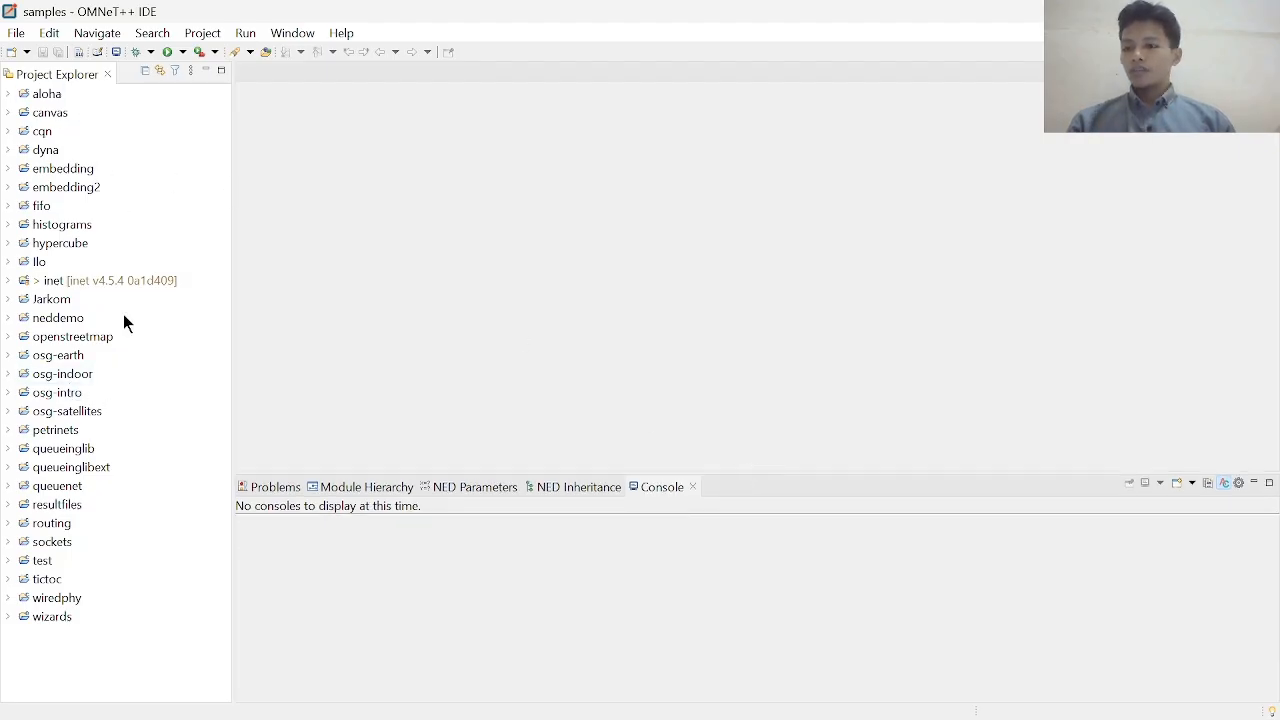
# Open the IDE preferences, look over the category list and the General settings, and close the dialog without changes.
pyautogui.click(17, 34)
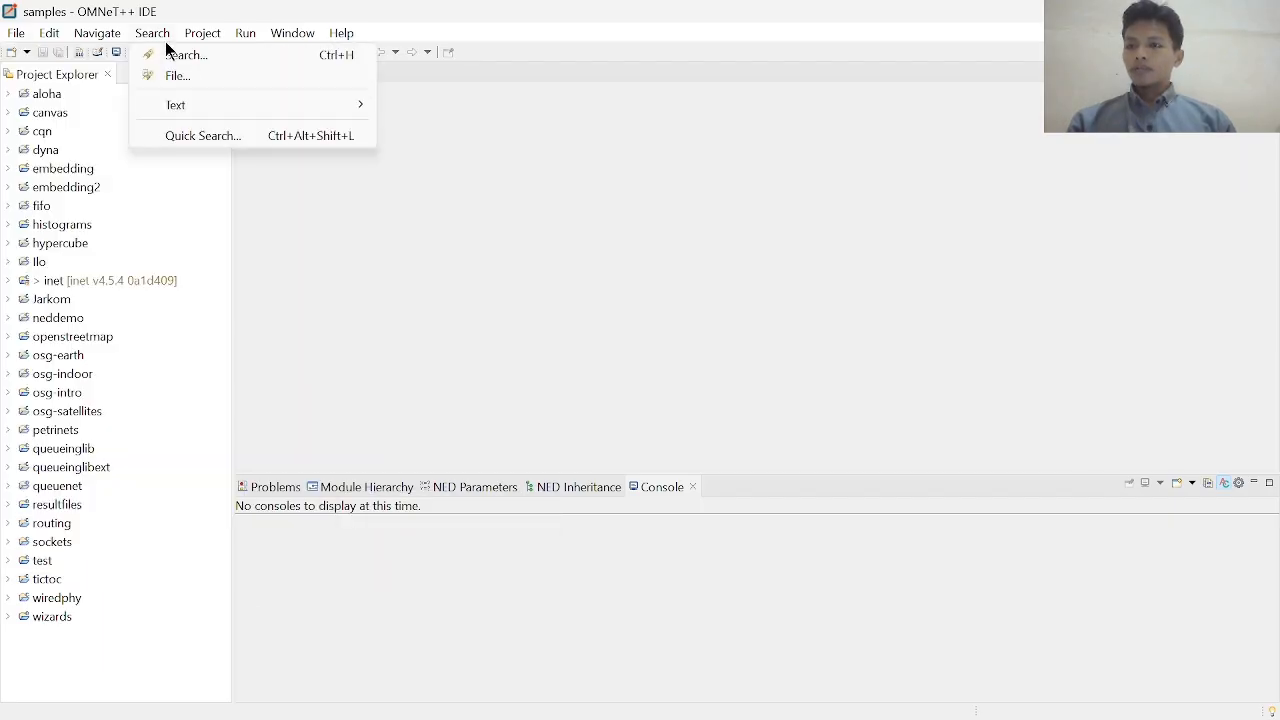
pyautogui.moveTo(47, 40)
pyautogui.moveTo(215, 38)
pyautogui.moveTo(118, 38)
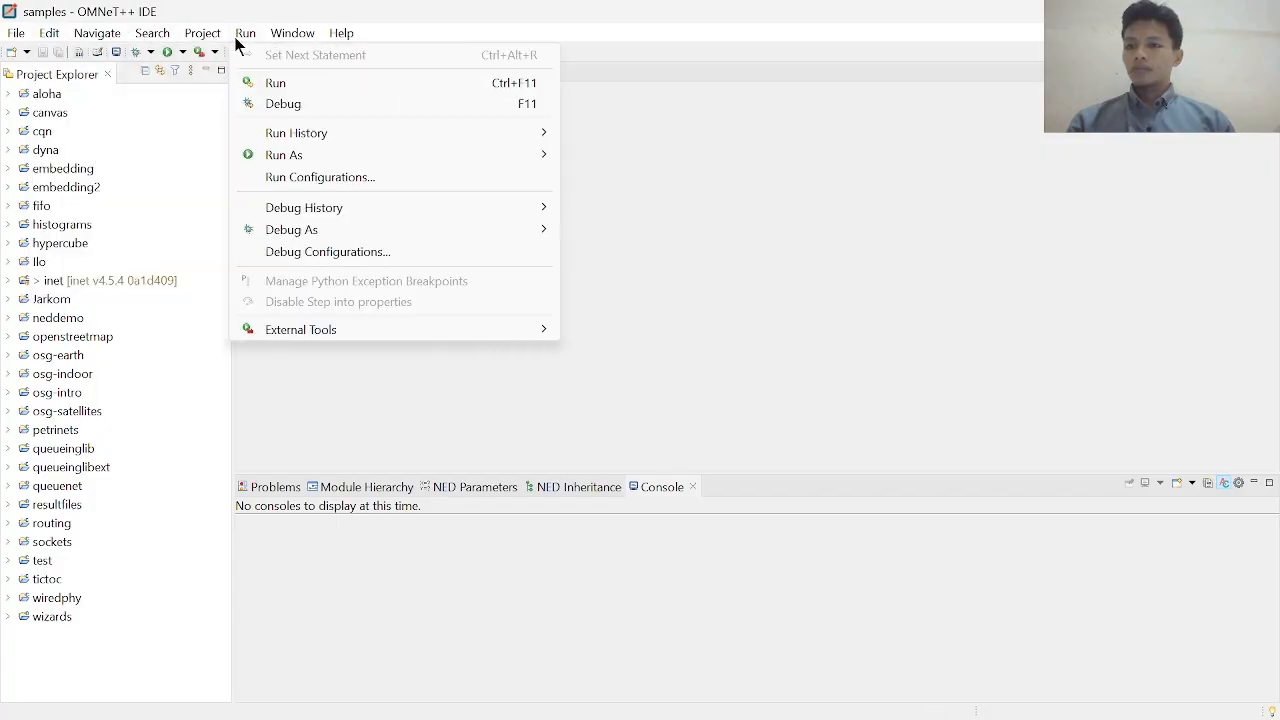
pyautogui.moveTo(280, 36)
pyautogui.click(308, 242)
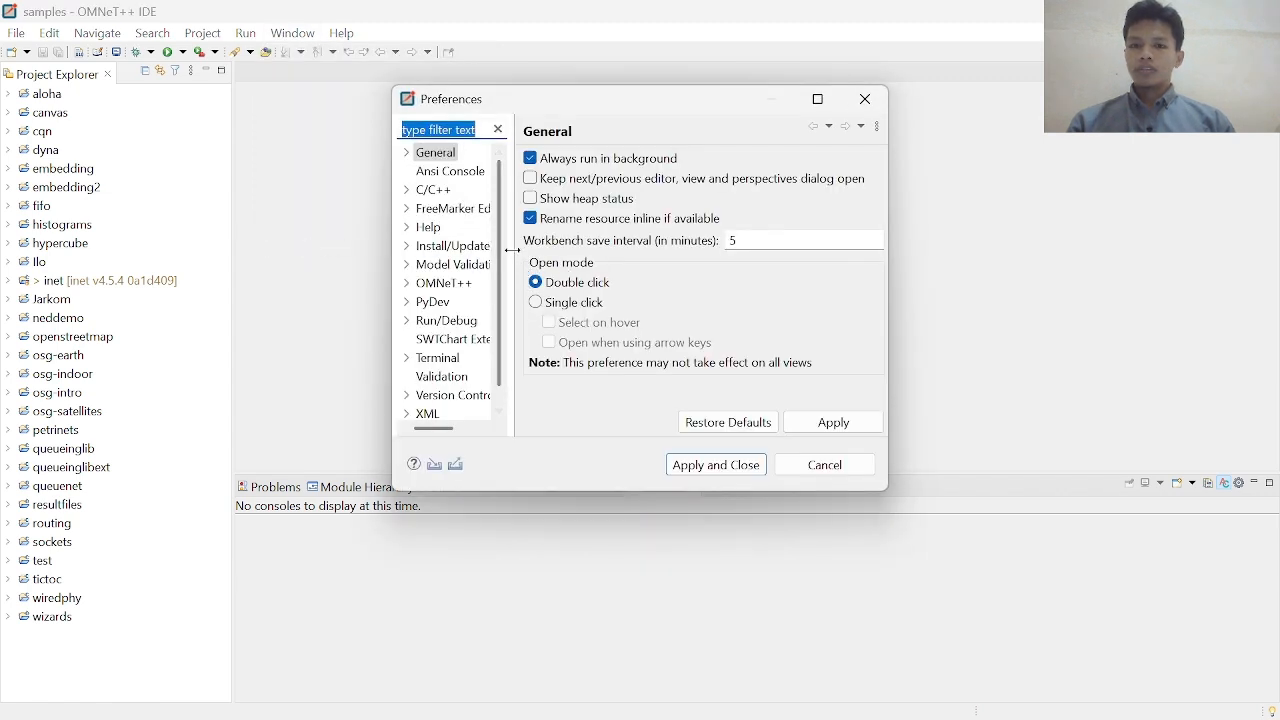
pyautogui.scroll(-1, 500, 245)
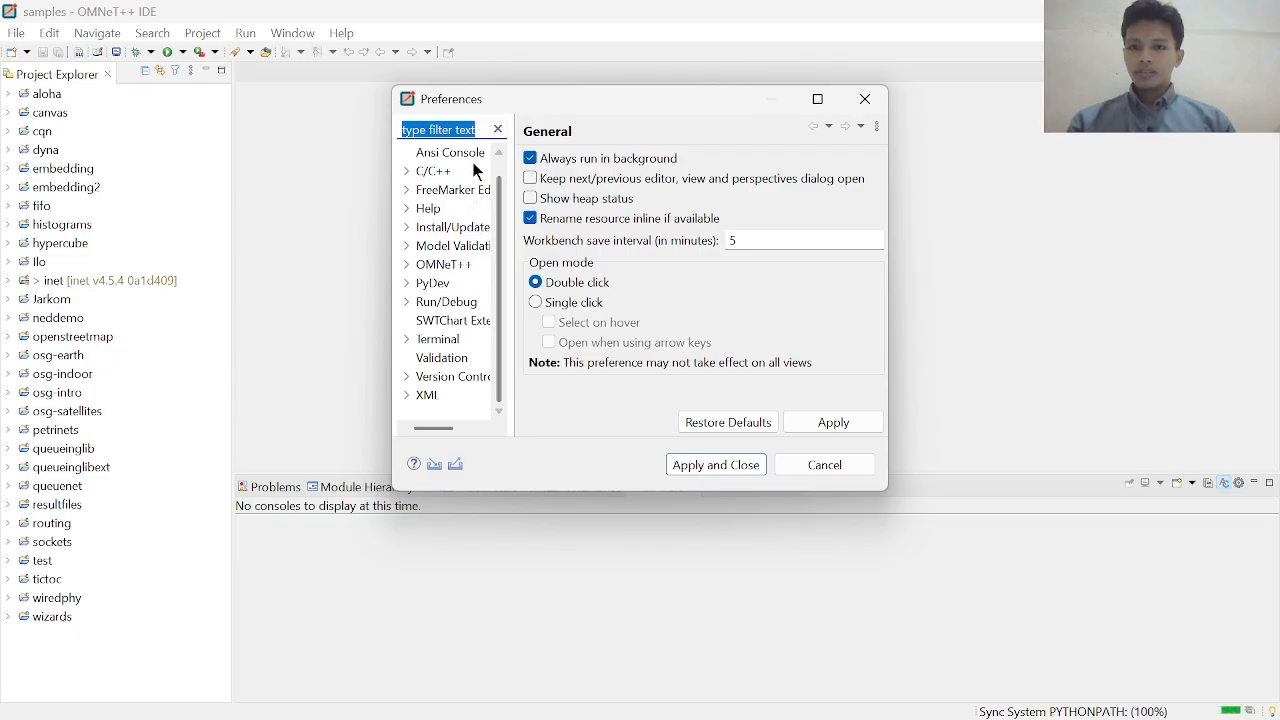
pyautogui.scroll(1, 454, 153)
pyautogui.click(443, 160)
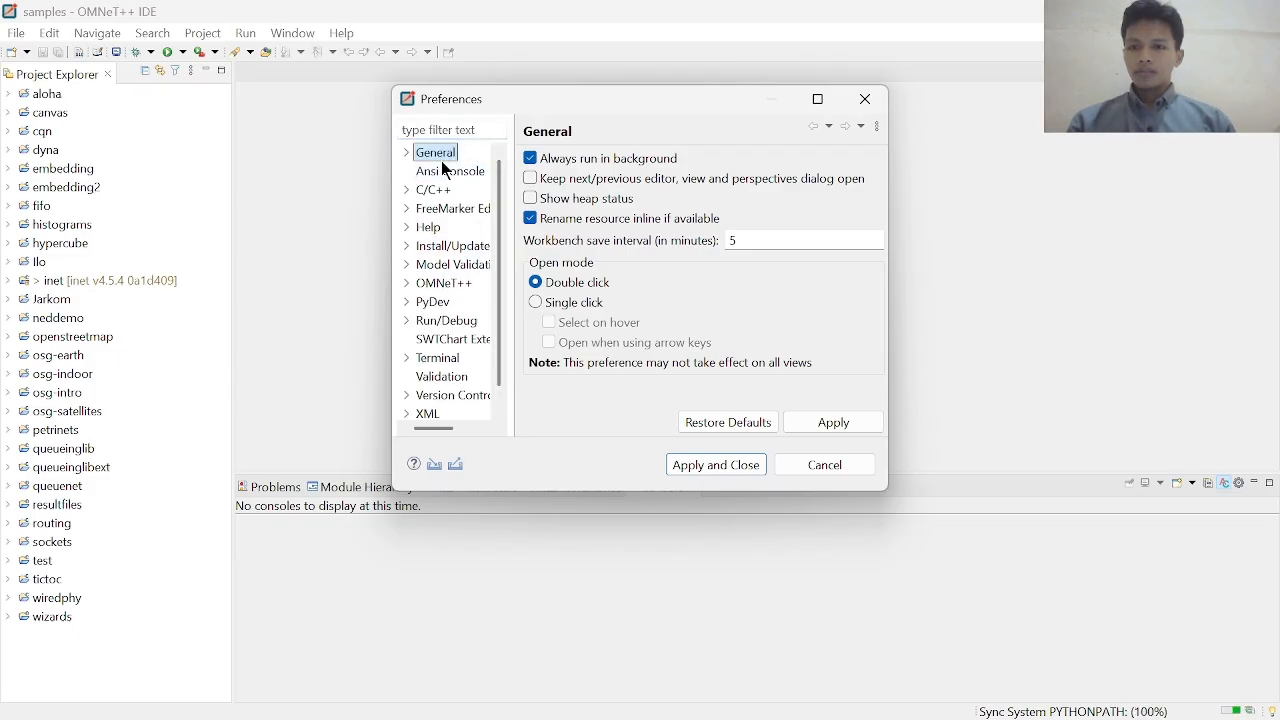
pyautogui.click(863, 103)
pyautogui.click(292, 33)
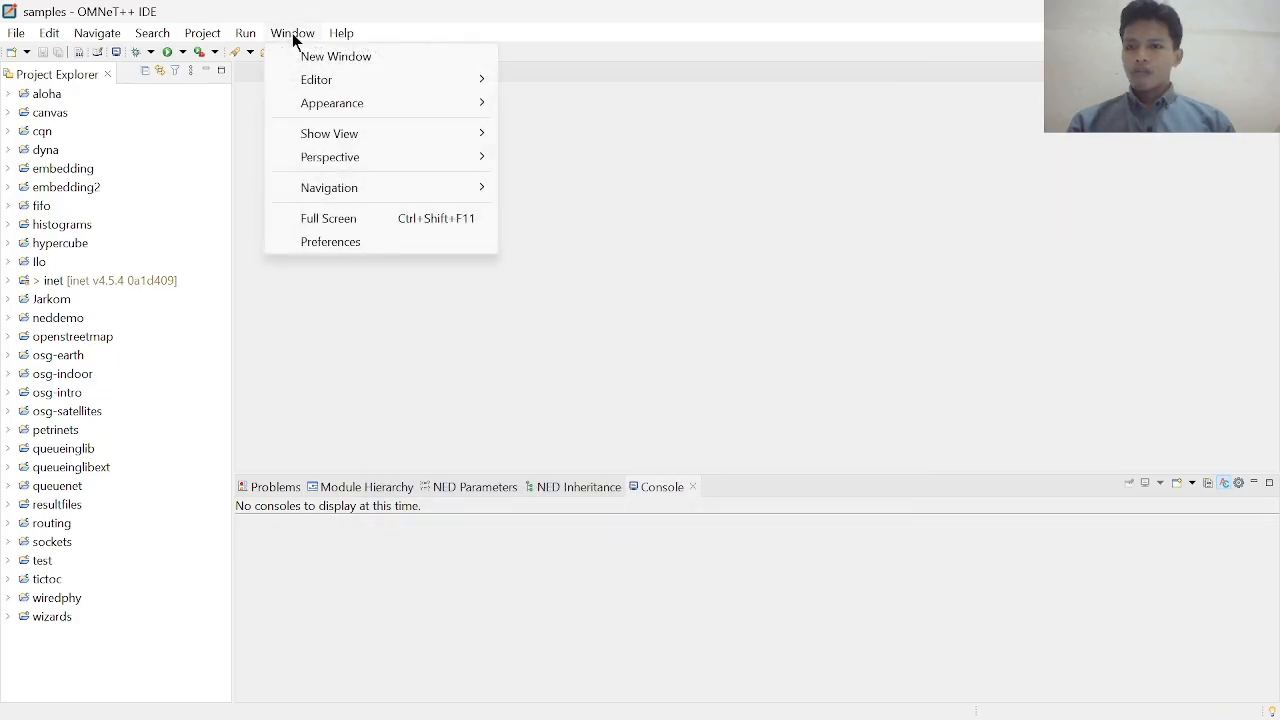
pyautogui.moveTo(201, 36)
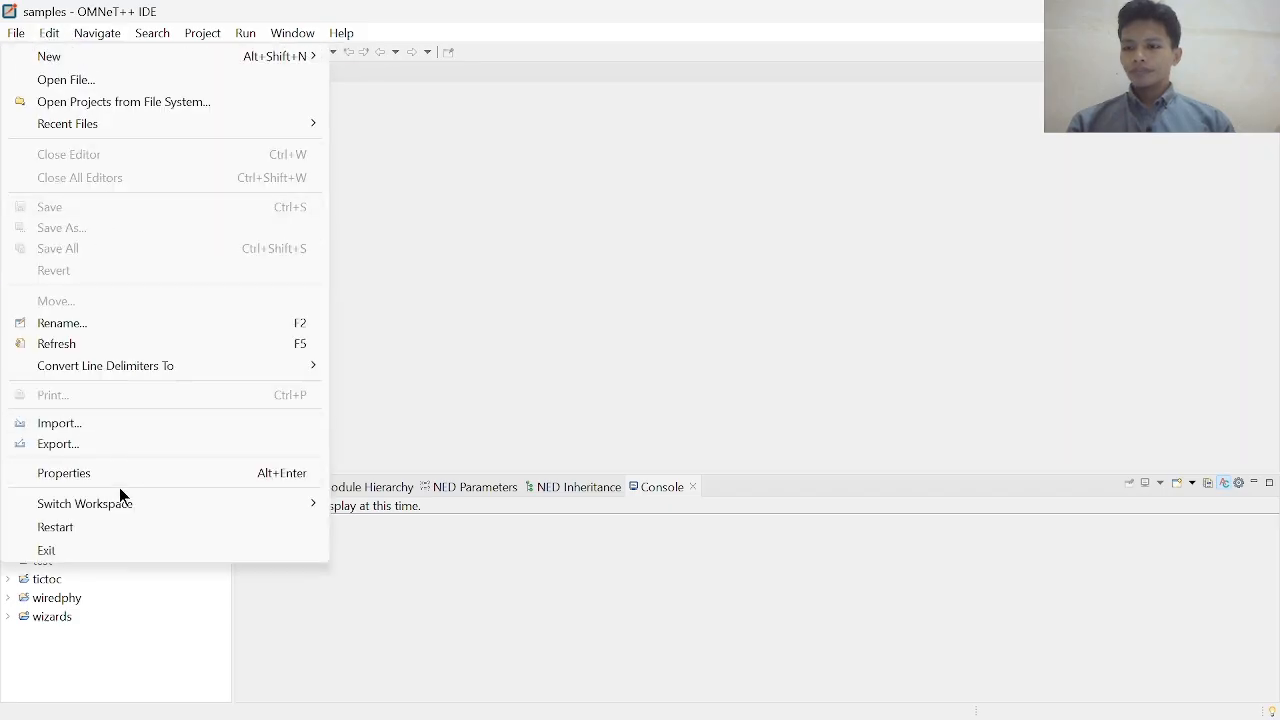
pyautogui.moveTo(126, 503)
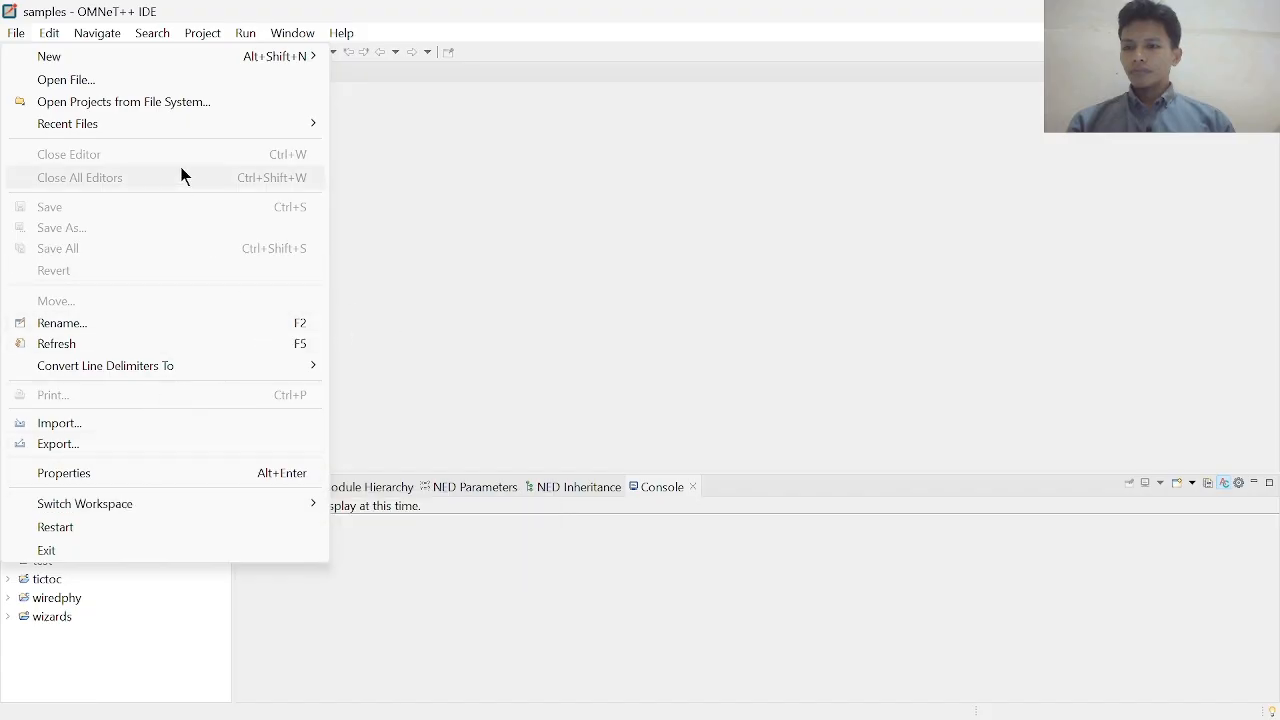
pyautogui.moveTo(175, 124)
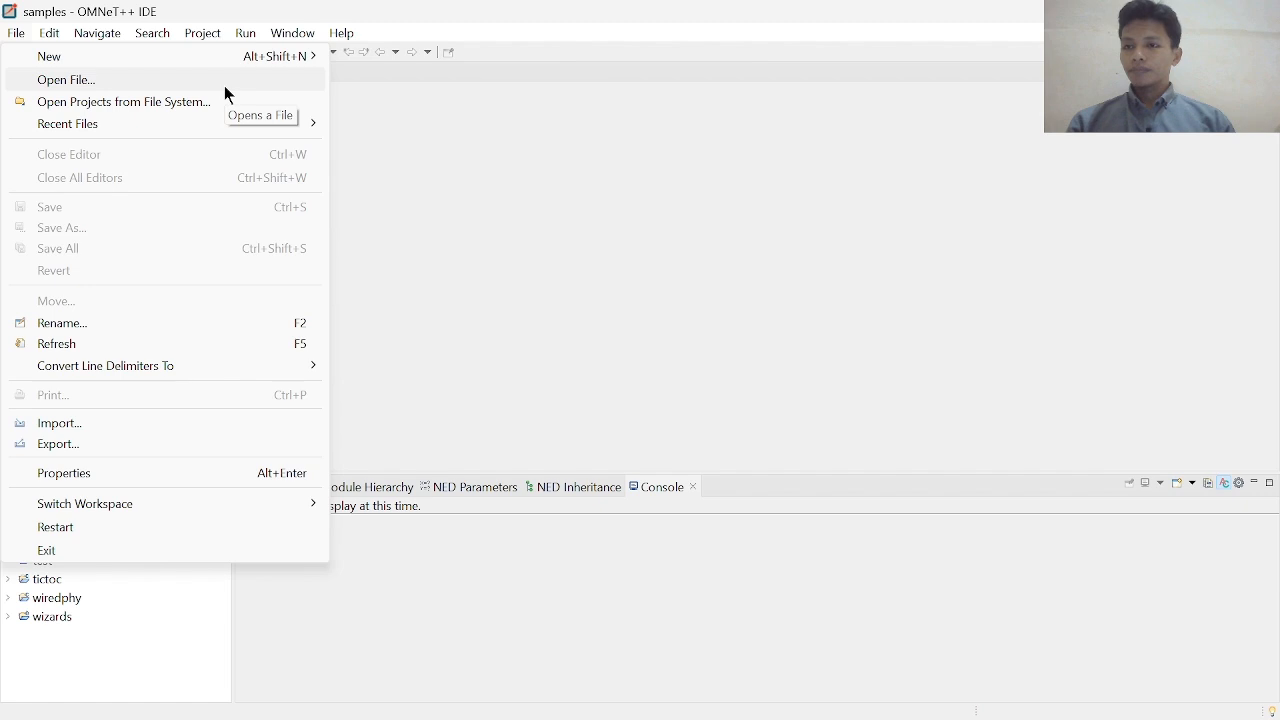
pyautogui.click(484, 160)
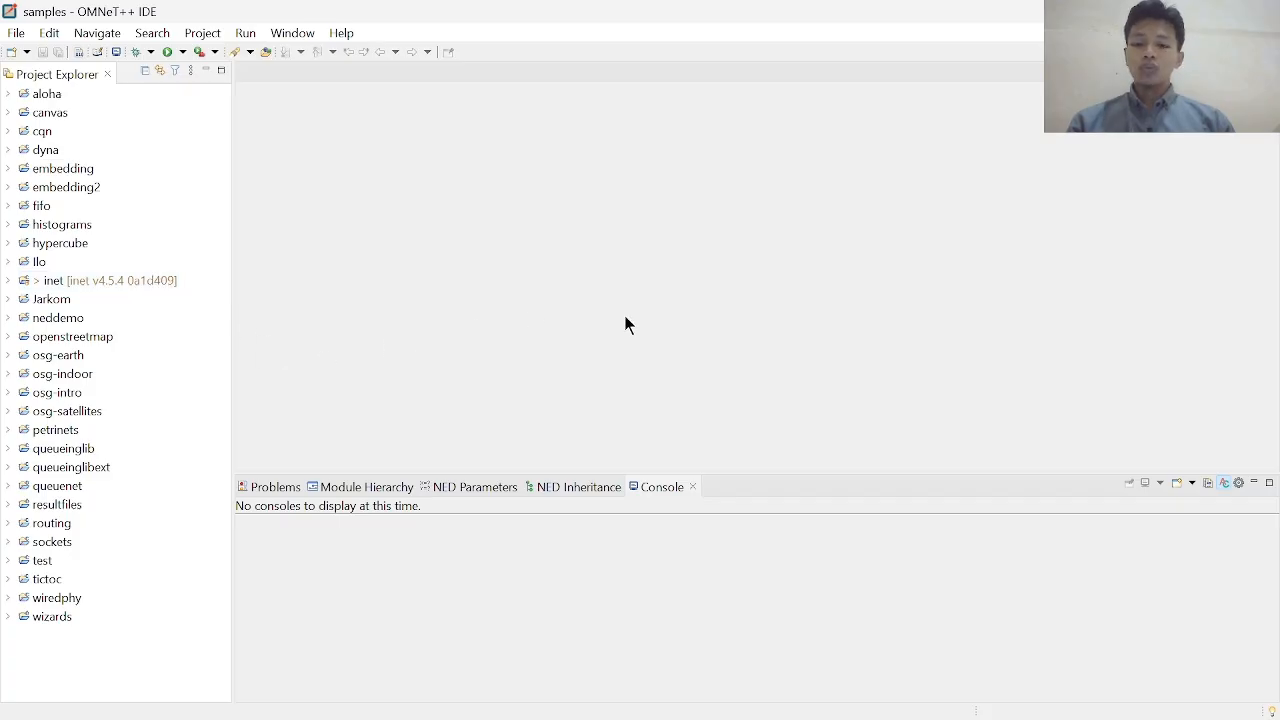
# Expand the tictoc sample project, look through its folders and source files, and collapse it again.
pyautogui.click(80, 377)
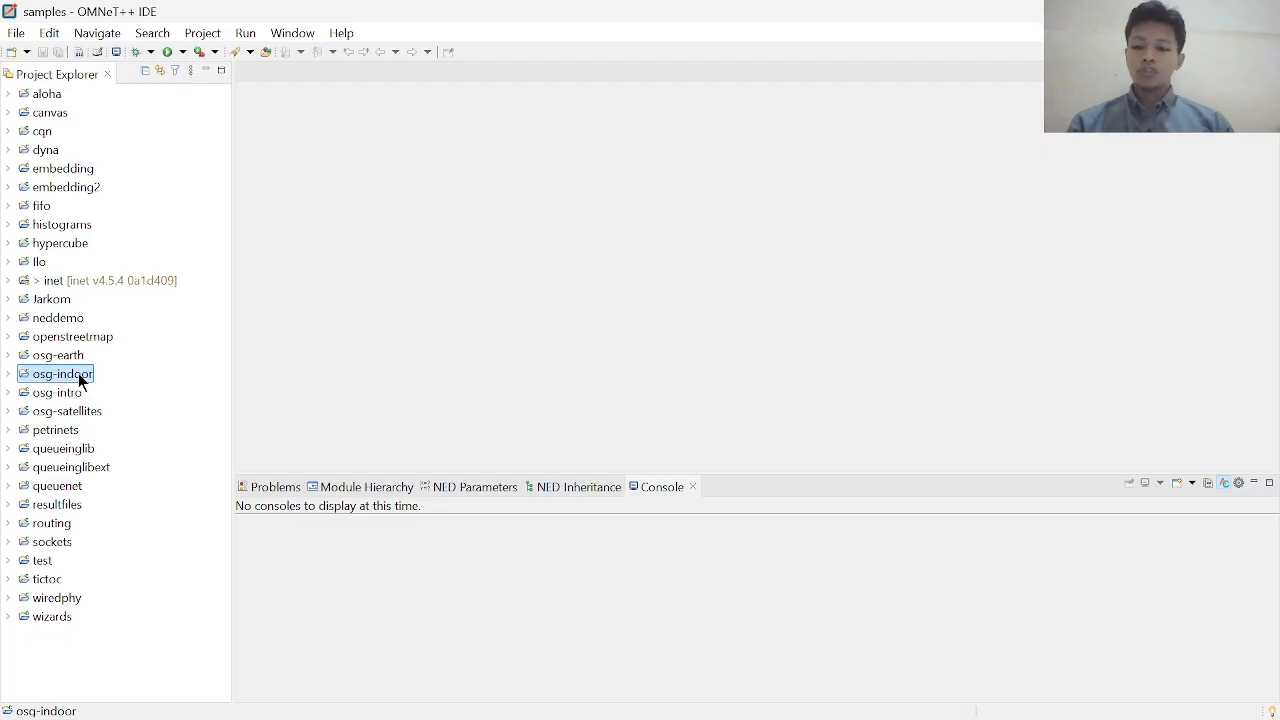
pyautogui.click(61, 100)
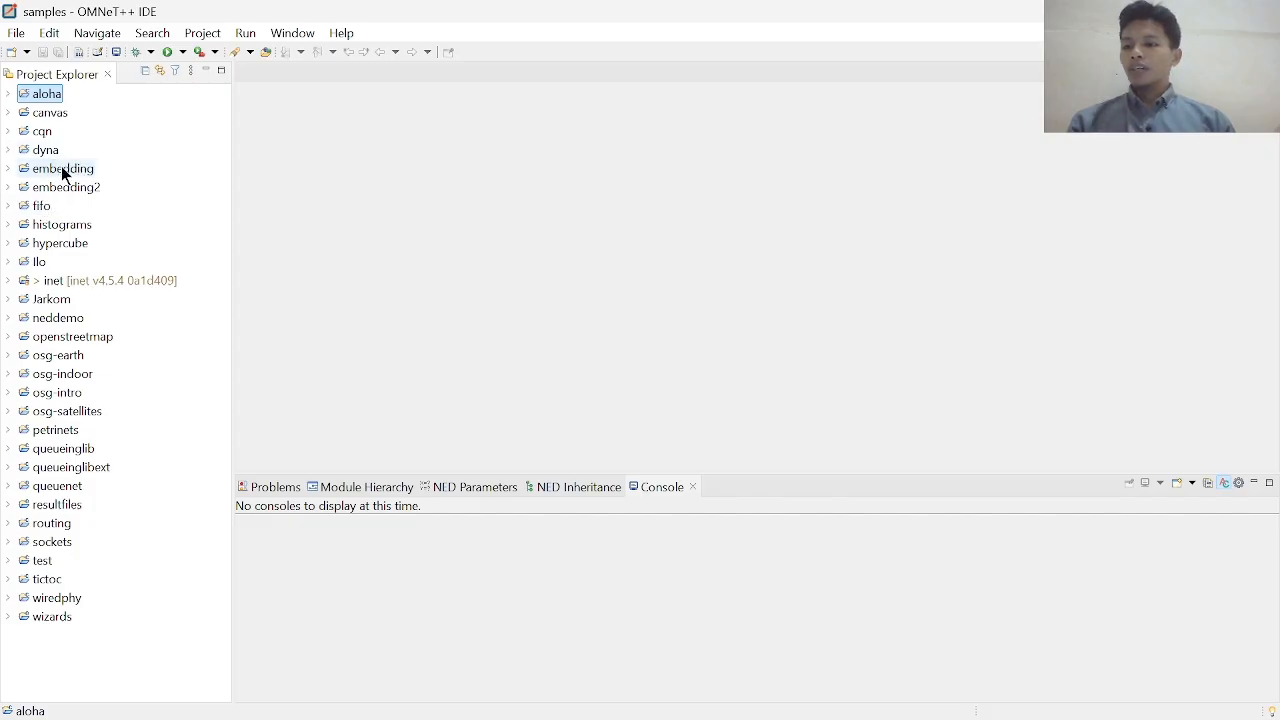
pyautogui.click(57, 582)
pyautogui.doubleClick(57, 582)
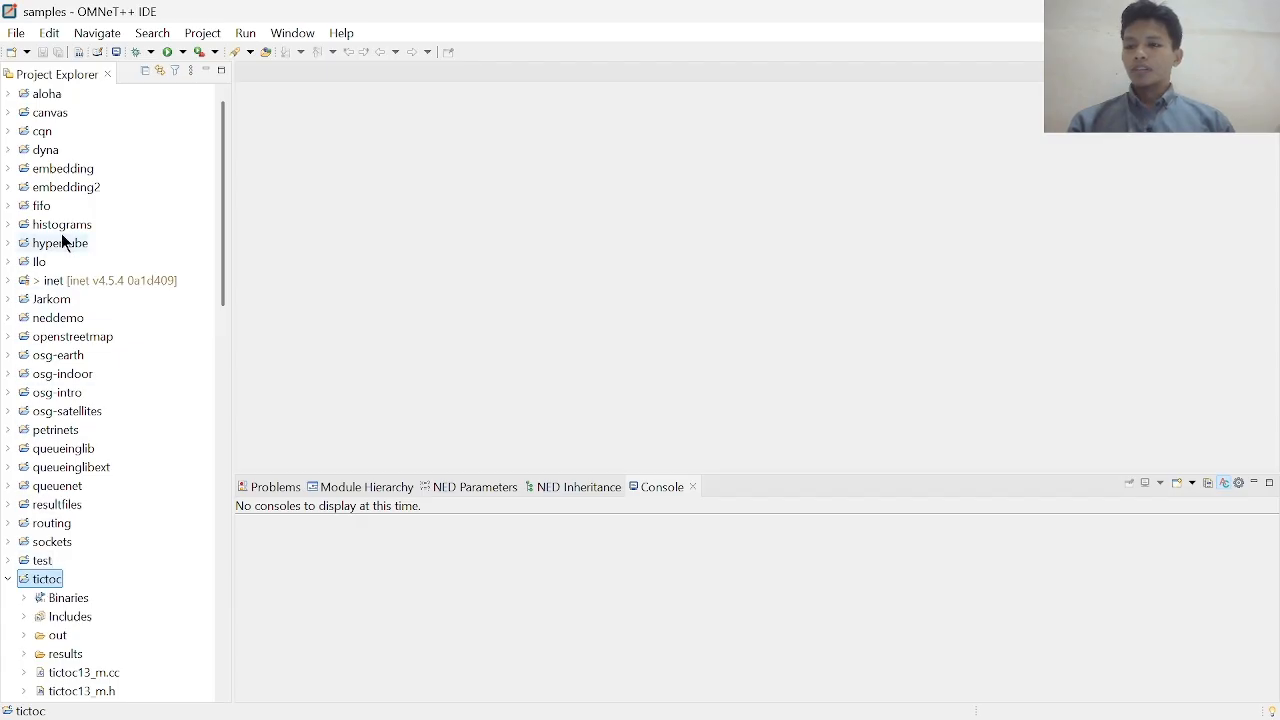
pyautogui.scroll(-3, 93, 233)
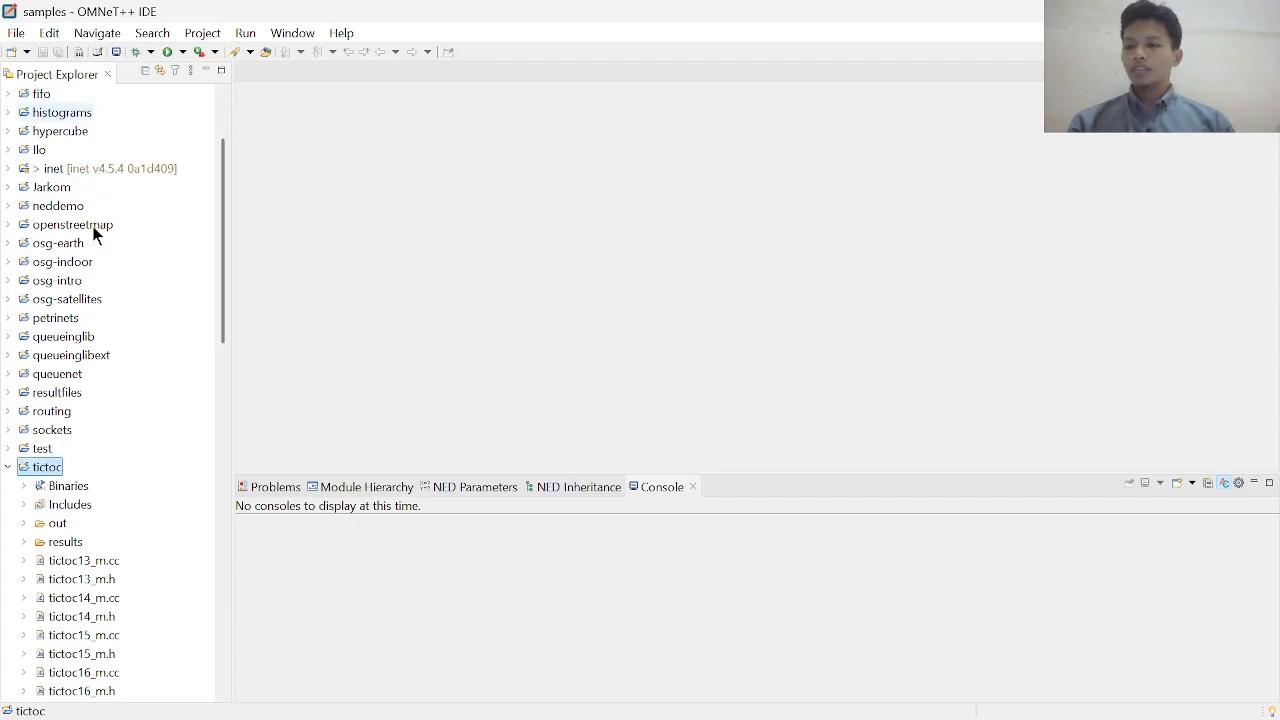
pyautogui.doubleClick(23, 413)
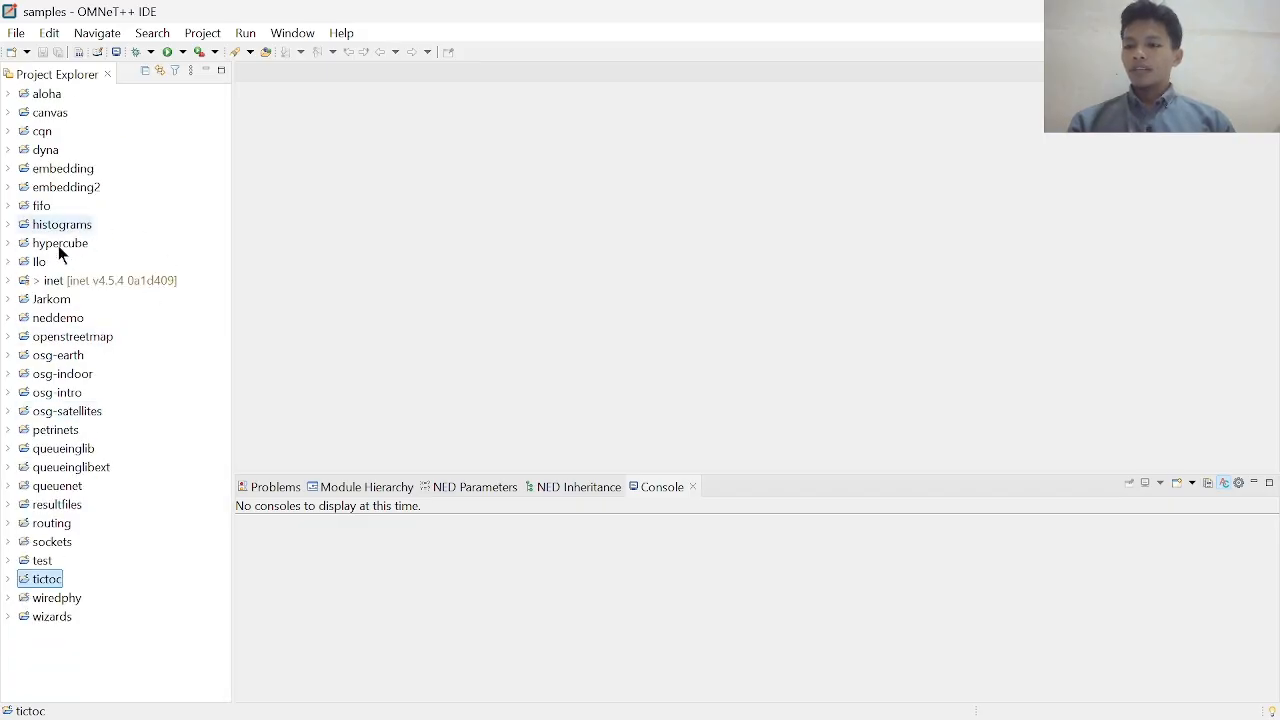
# Expand the dyna sample project and open its ClientServer.ned network file in the design view.
pyautogui.click(73, 280)
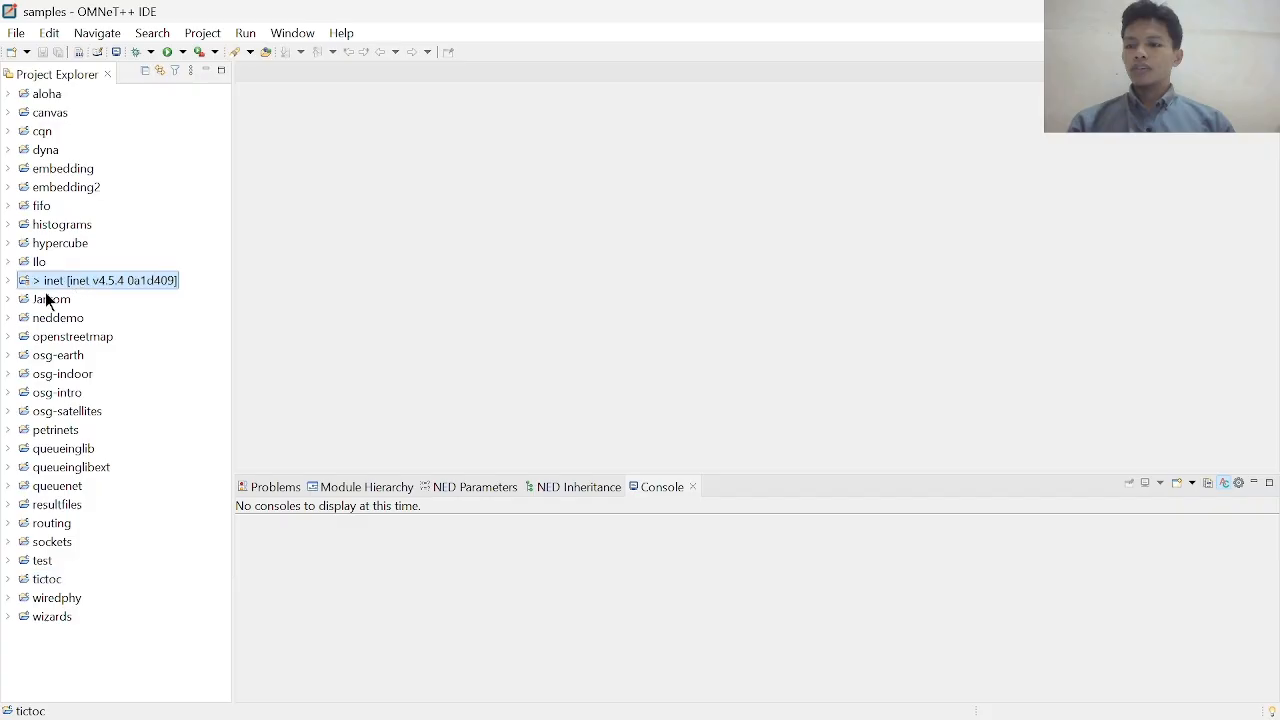
pyautogui.click(84, 360)
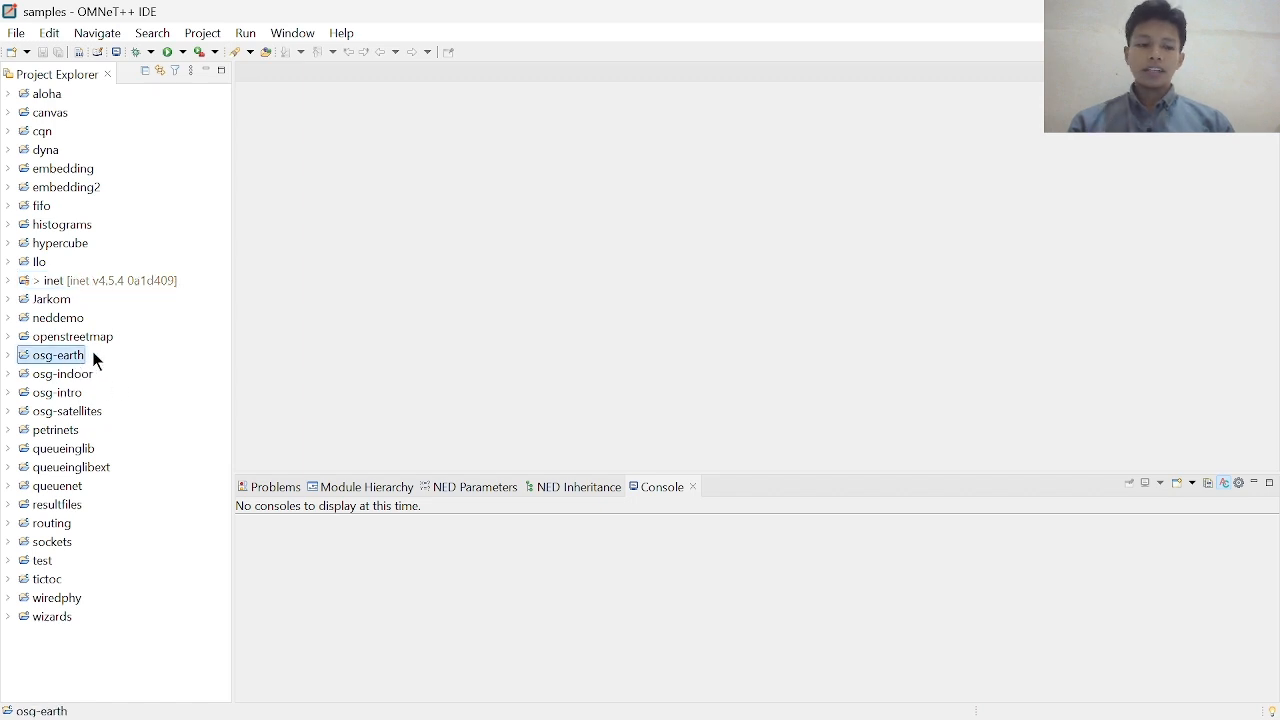
pyautogui.click(41, 153)
pyautogui.click(10, 152)
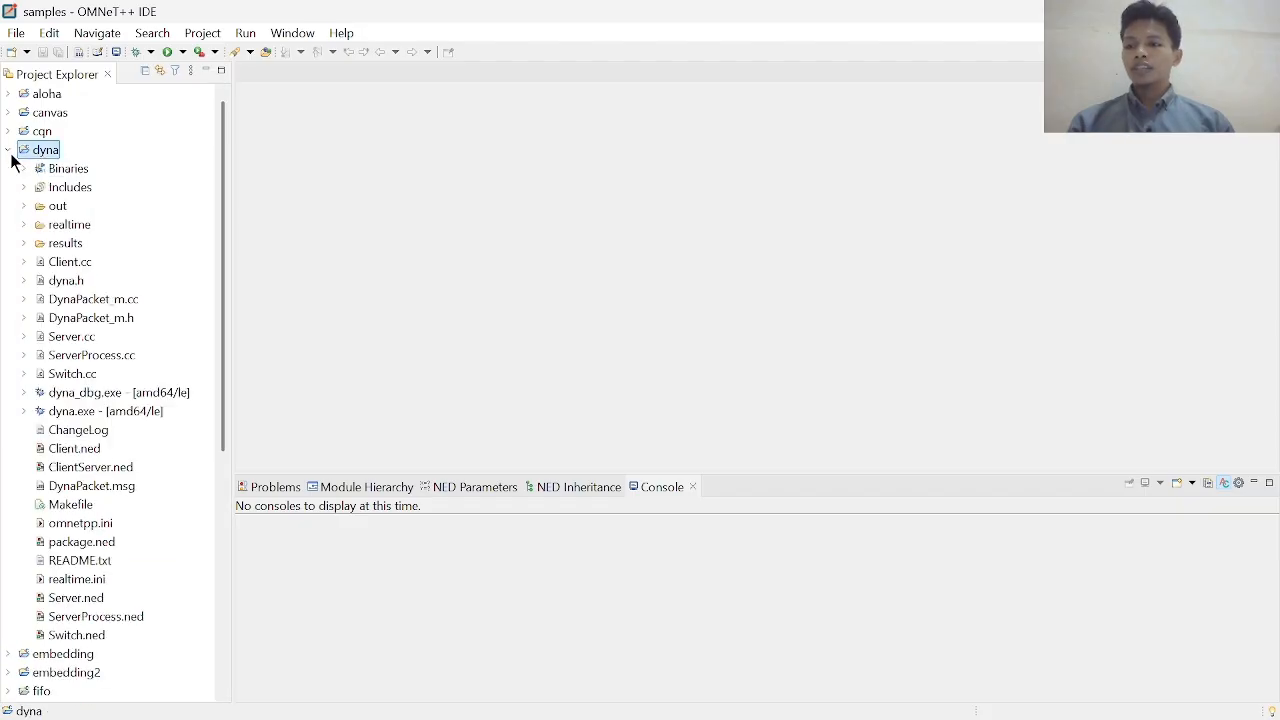
pyautogui.scroll(-1, 115, 220)
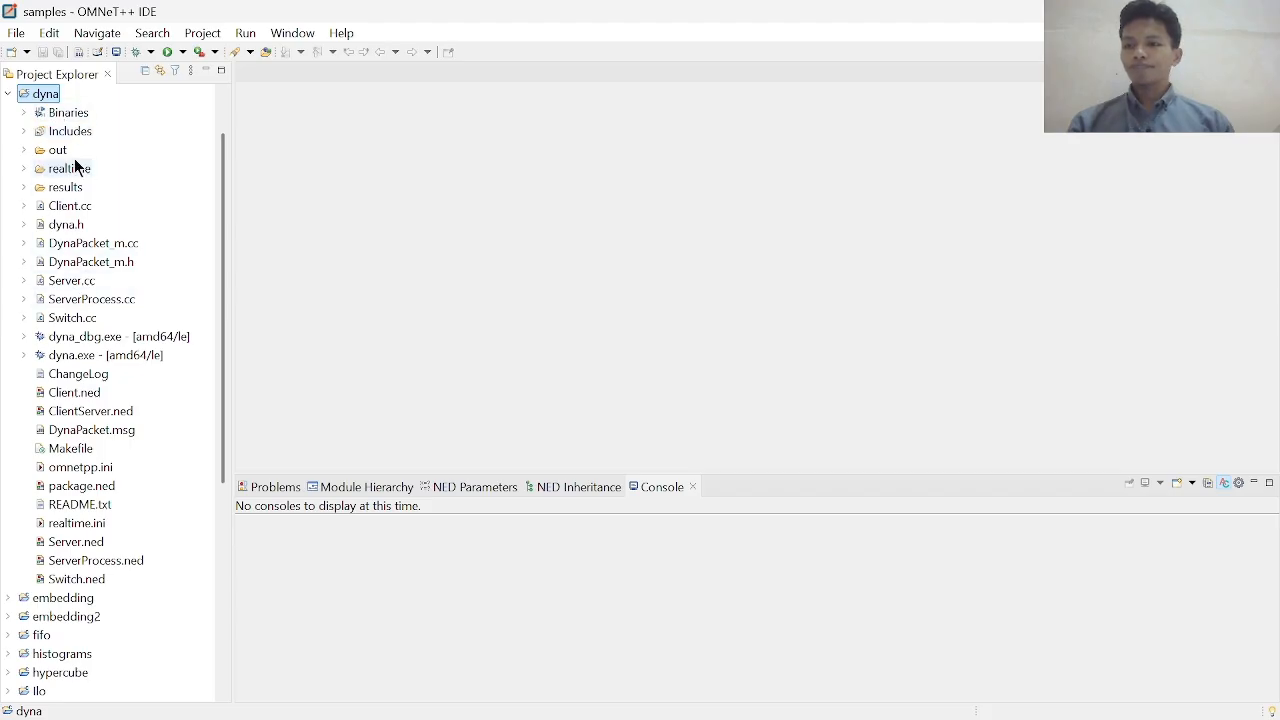
pyautogui.scroll(1, 100, 170)
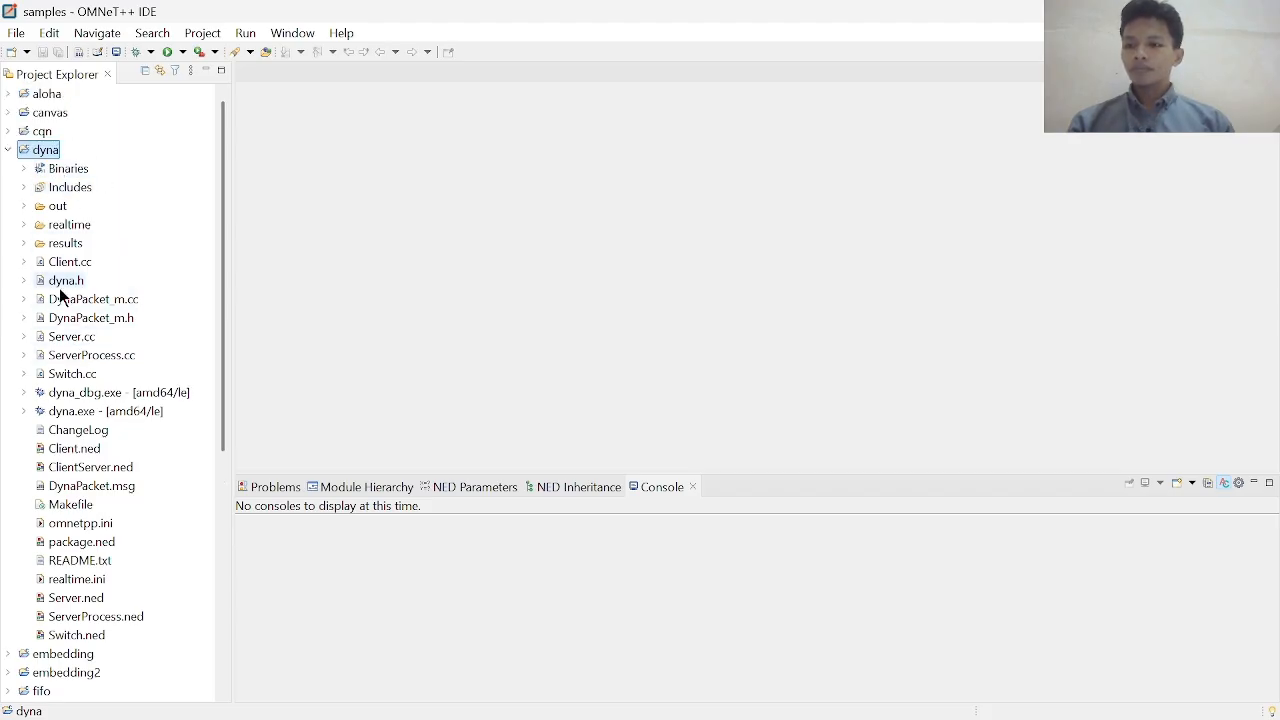
pyautogui.scroll(-3, 79, 229)
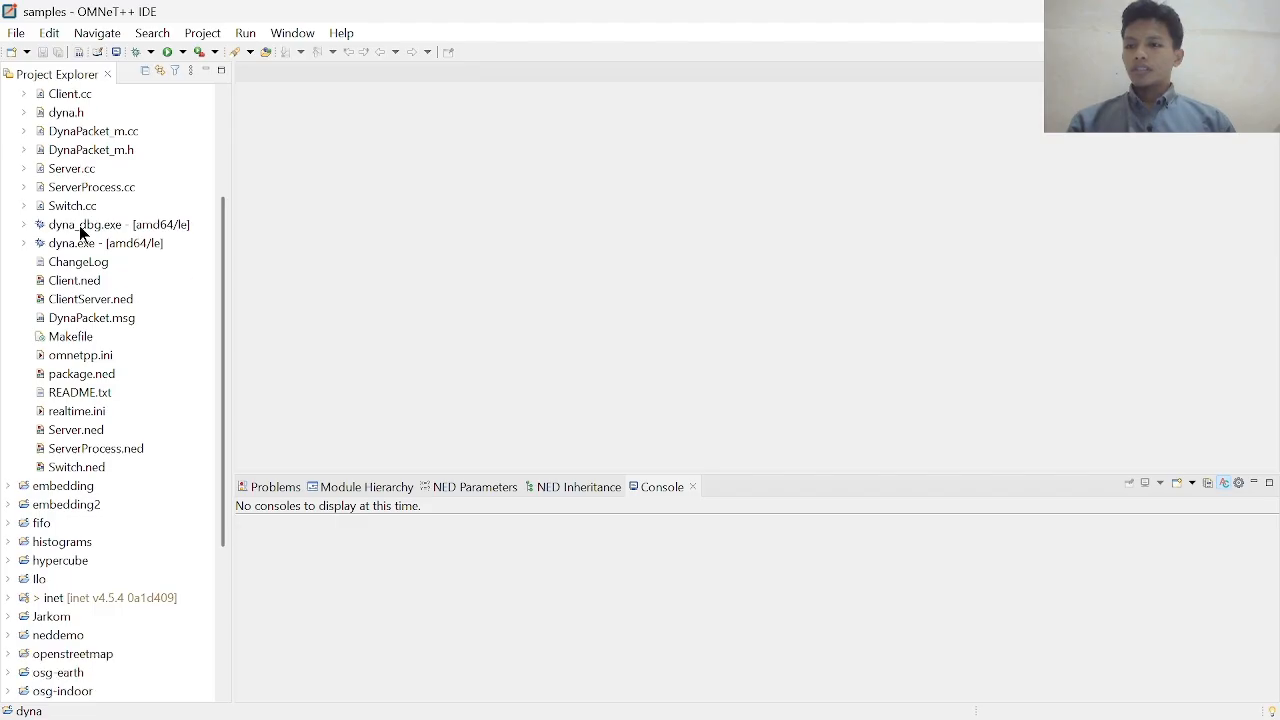
pyautogui.doubleClick(89, 300)
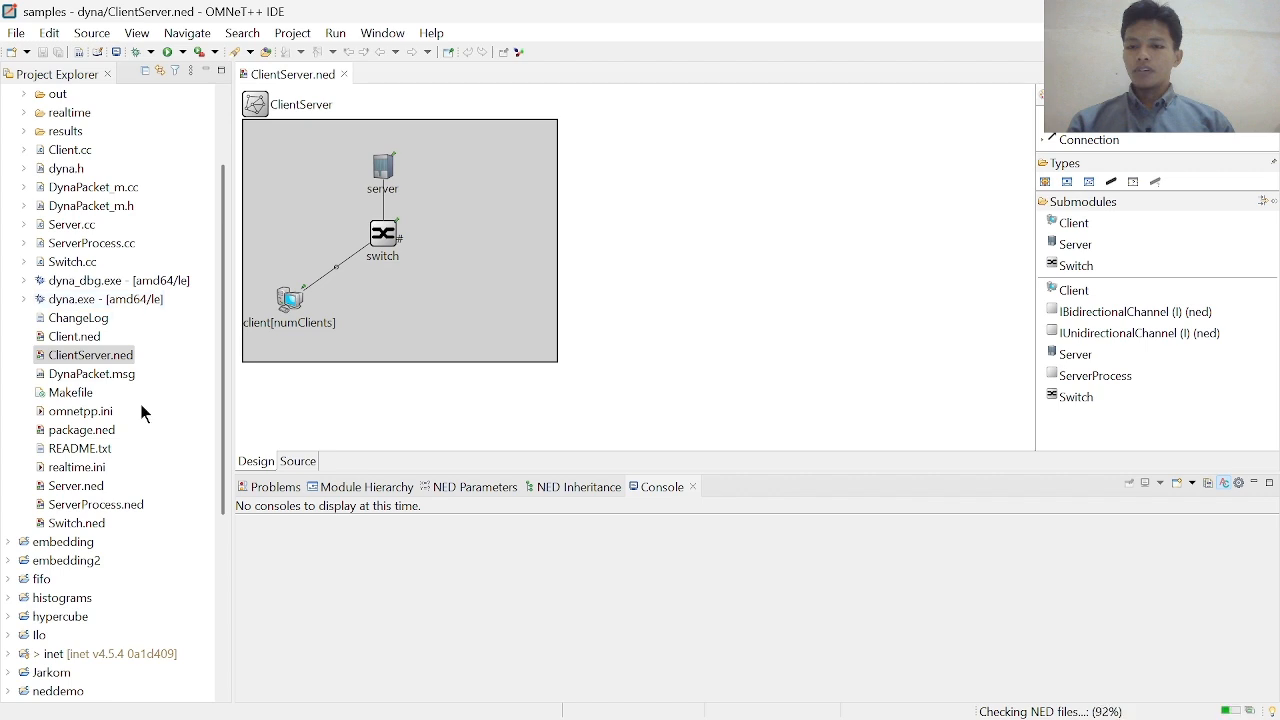
pyautogui.scroll(1, 144, 247)
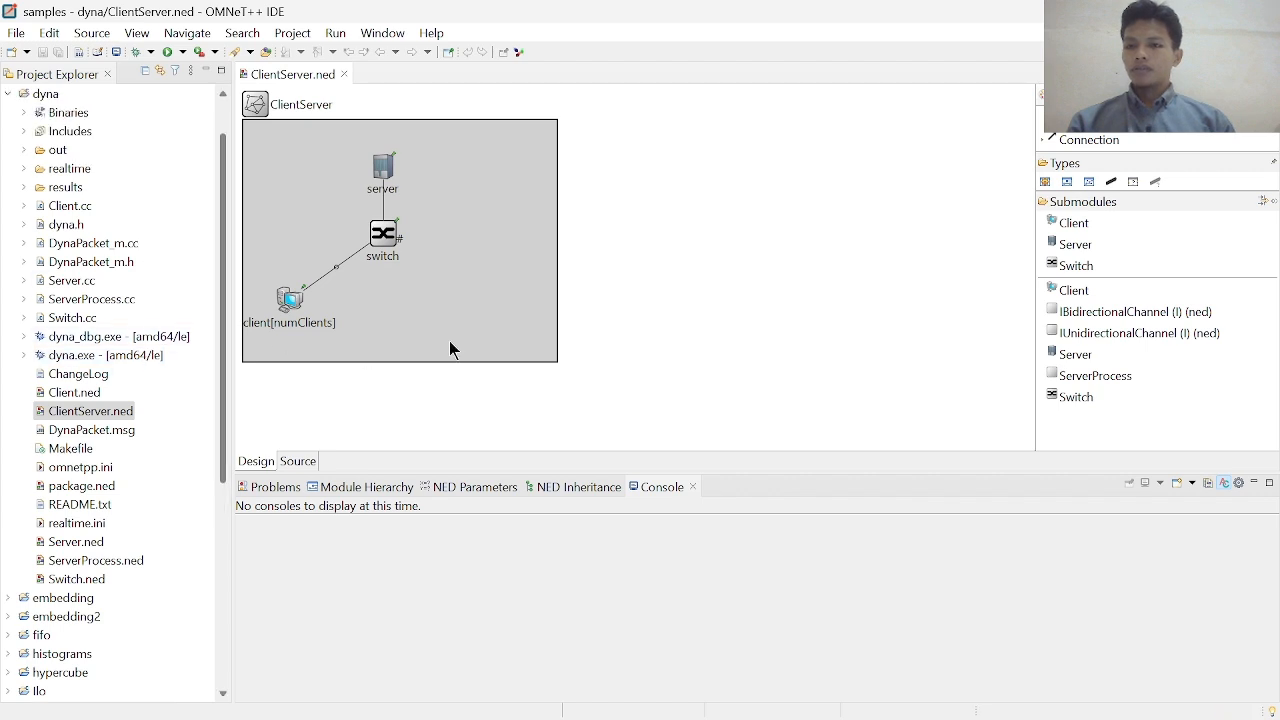
# Narrow the ClientServer network's background frame from its right edge to a width of about 388.
pyautogui.click(120, 412)
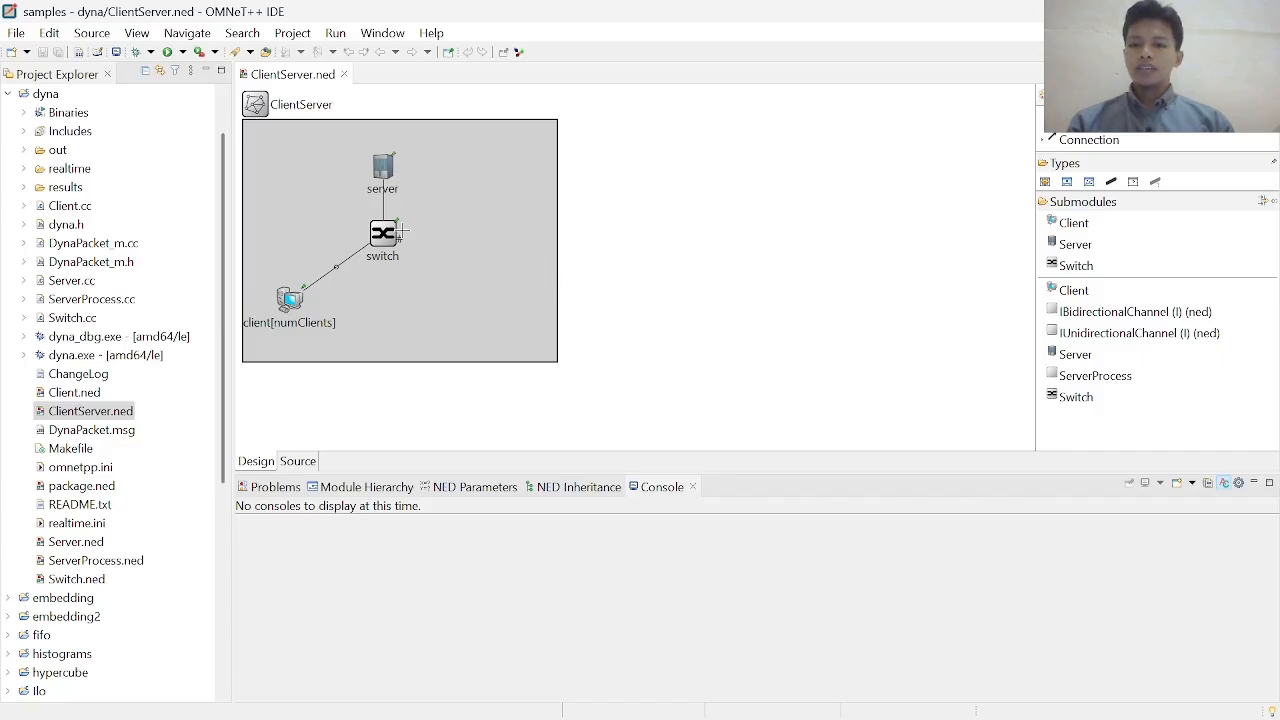
pyautogui.click(497, 122)
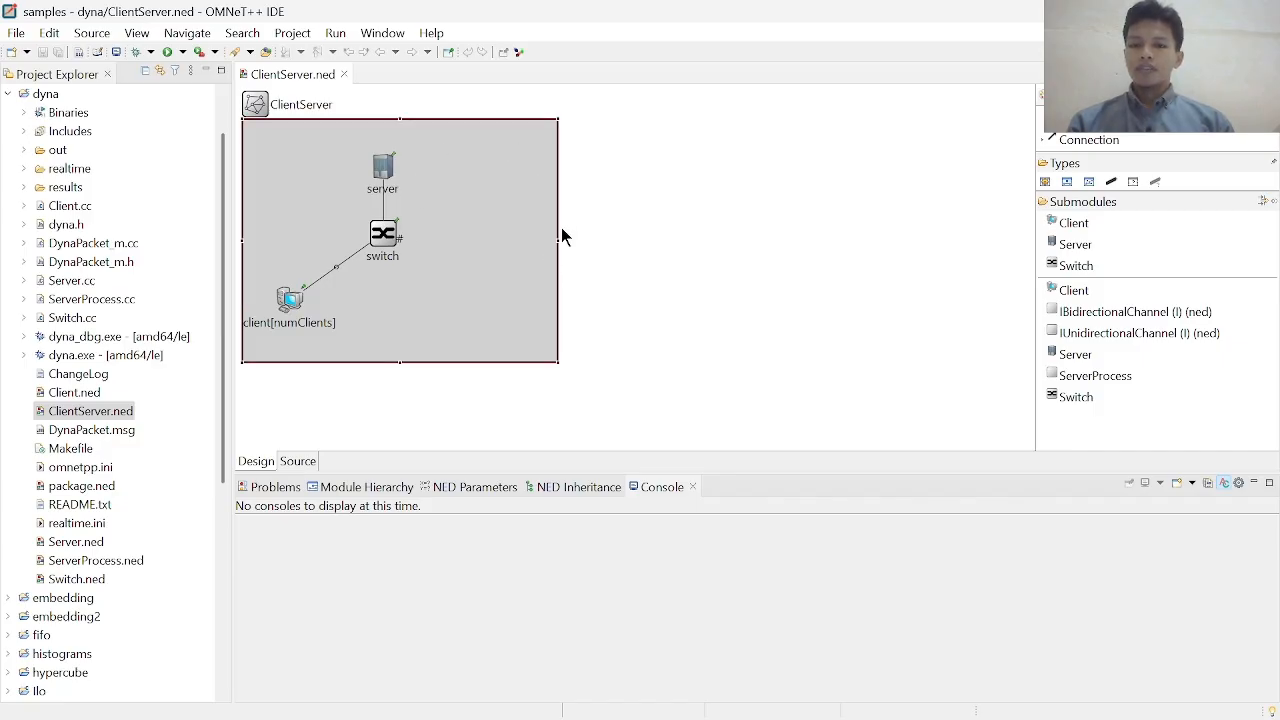
pyautogui.moveTo(552, 240); pyautogui.dragTo(504, 240)
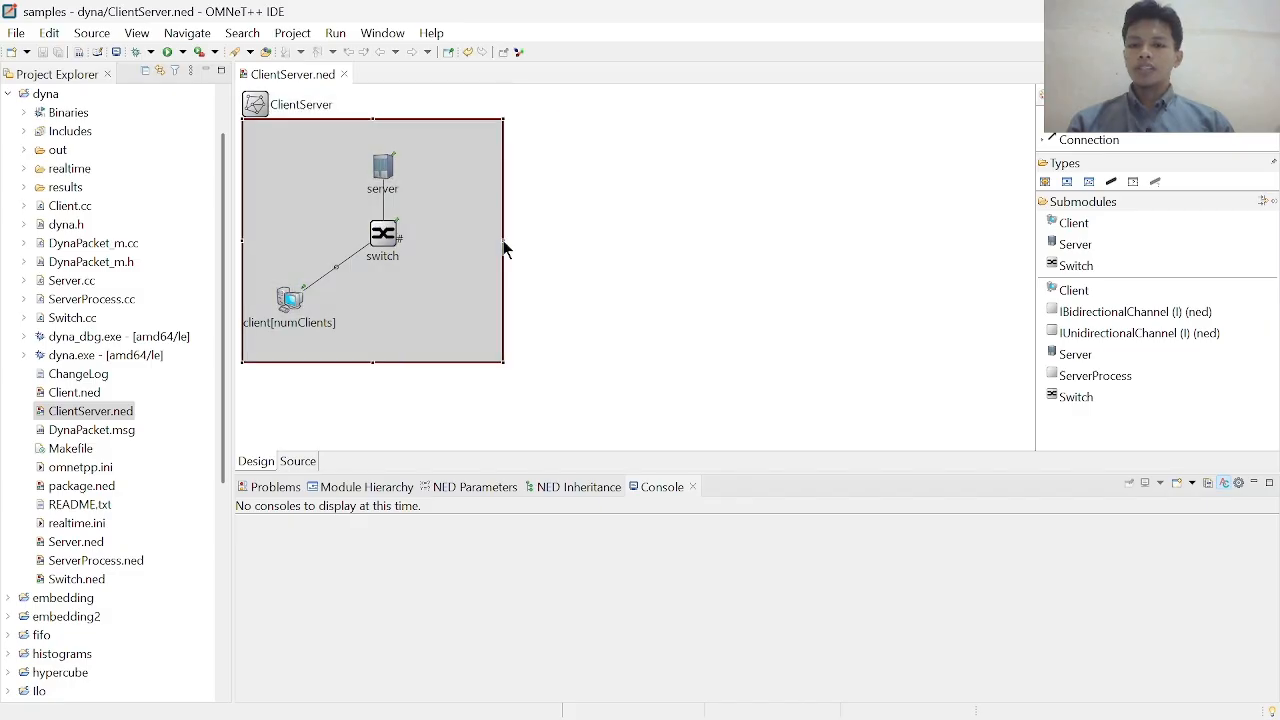
# Show the NED source of ClientServer.ned and read through it down to the connections block and back to the header.
pyautogui.click(298, 461)
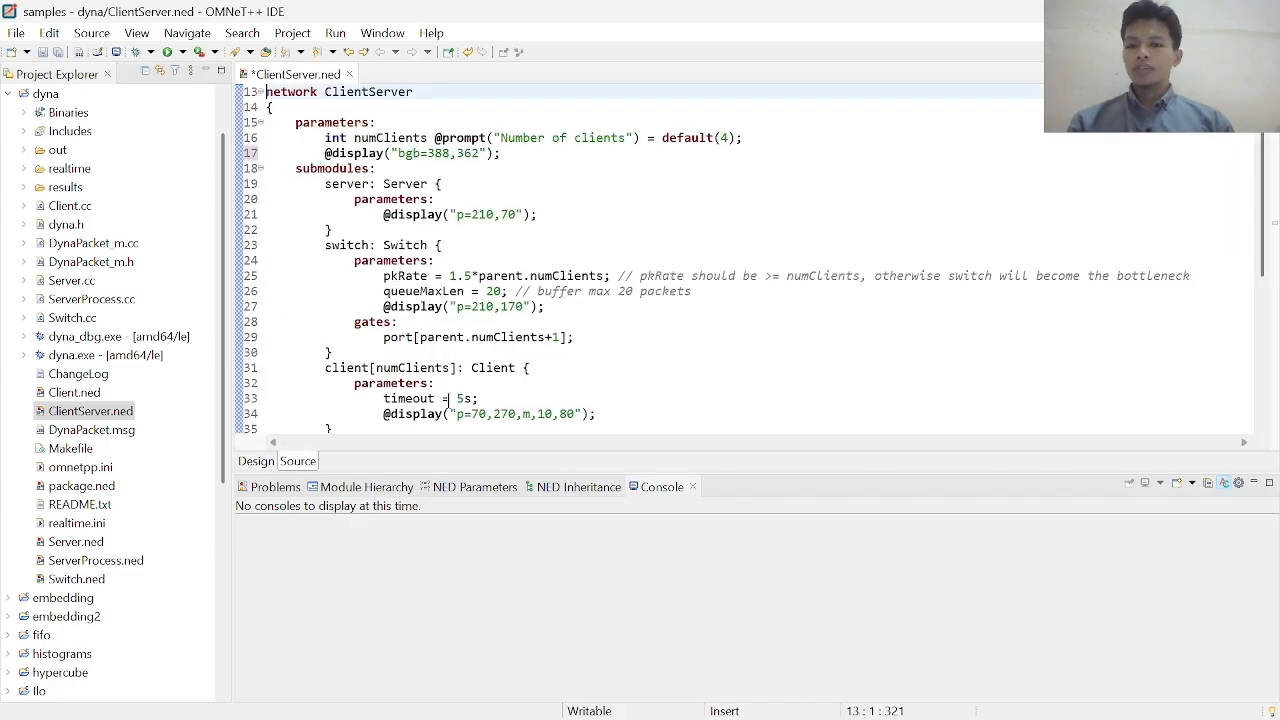
pyautogui.scroll(1, 557, 371)
pyautogui.scroll(-3, 557, 371)
pyautogui.click(557, 371)
pyautogui.scroll(-1, 557, 371)
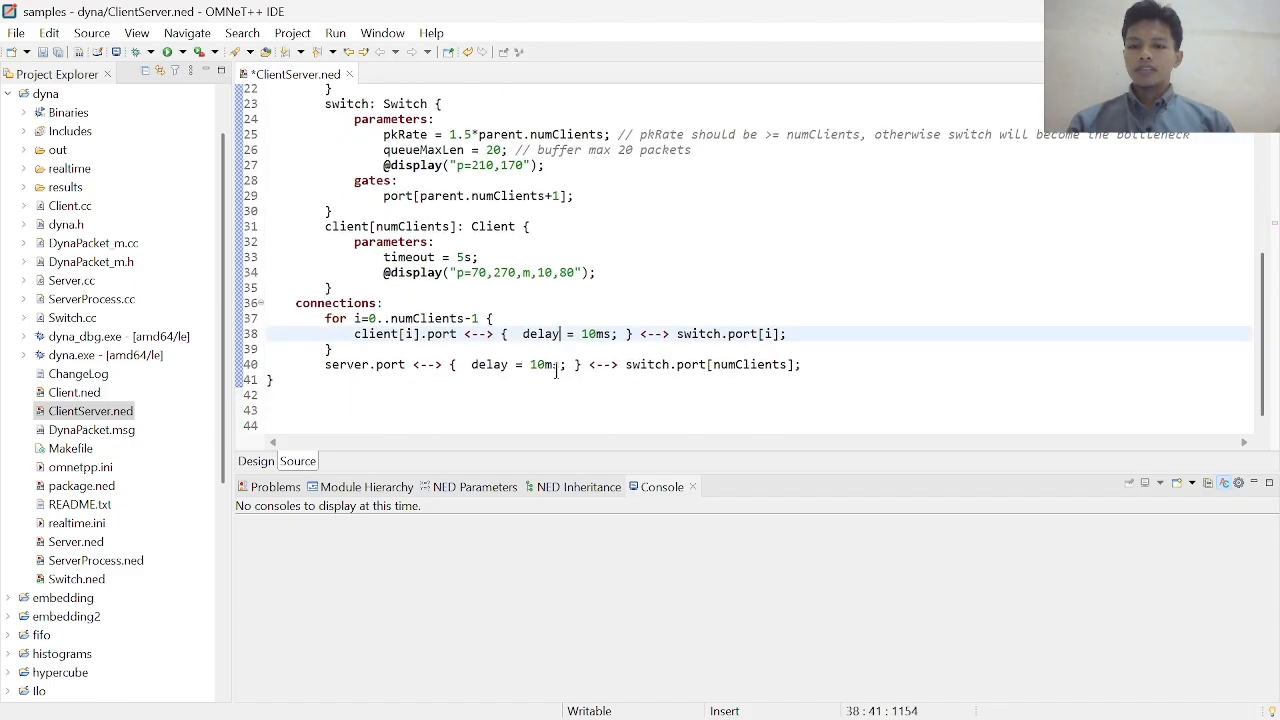
pyautogui.scroll(1, 557, 371)
pyautogui.scroll(-1, 557, 371)
pyautogui.scroll(6, 557, 371)
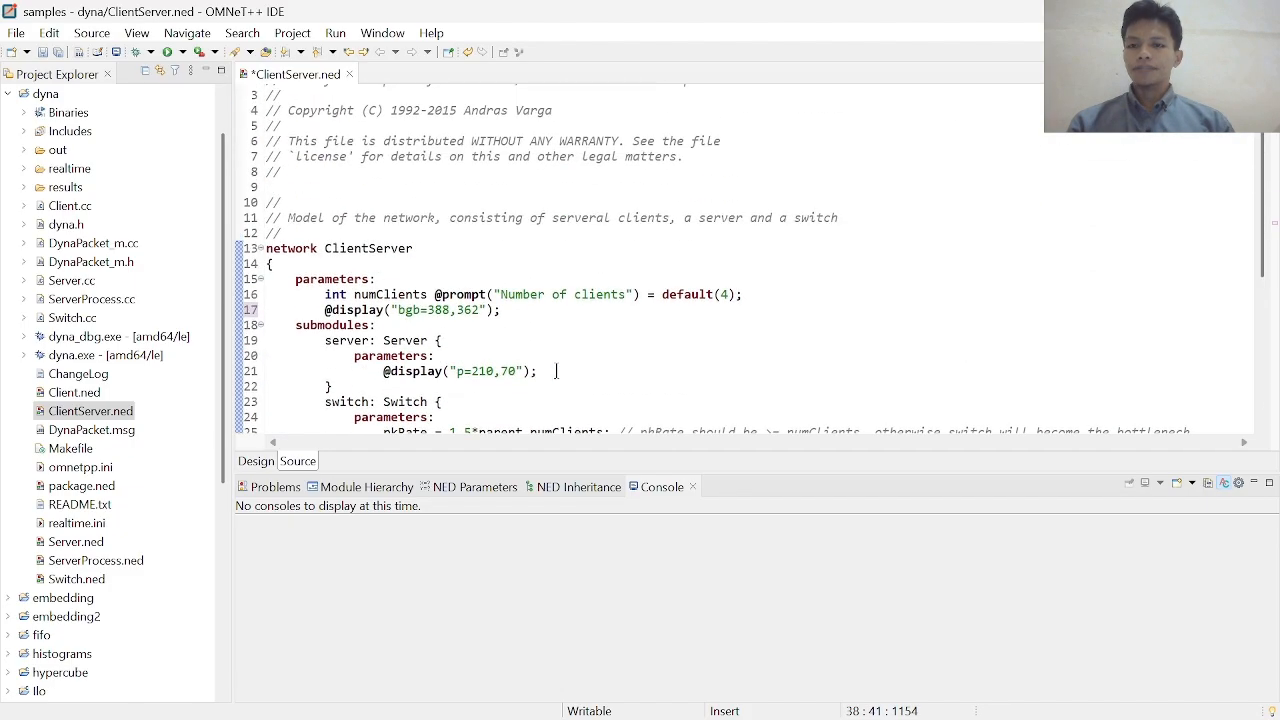
# Examine the ClientServer network's parameters and the server submodule's definition in the NED source.
pyautogui.scroll(-4, 557, 371)
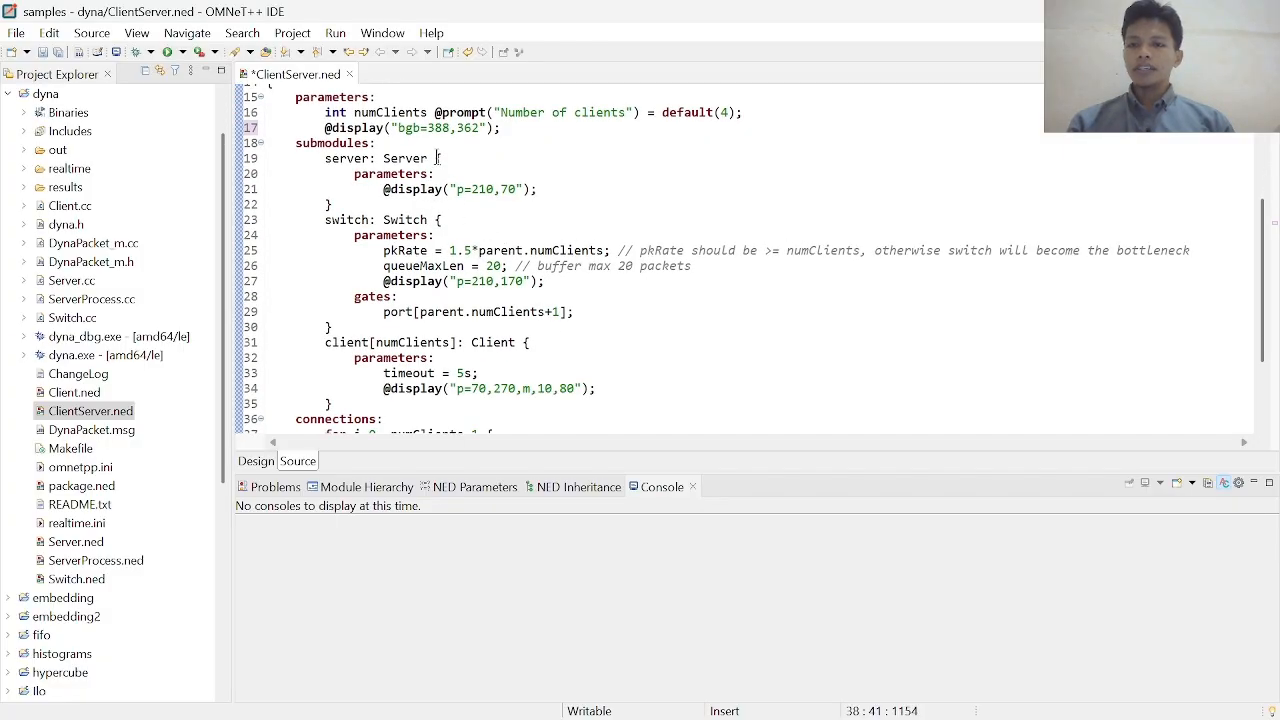
pyautogui.scroll(1, 380, 160)
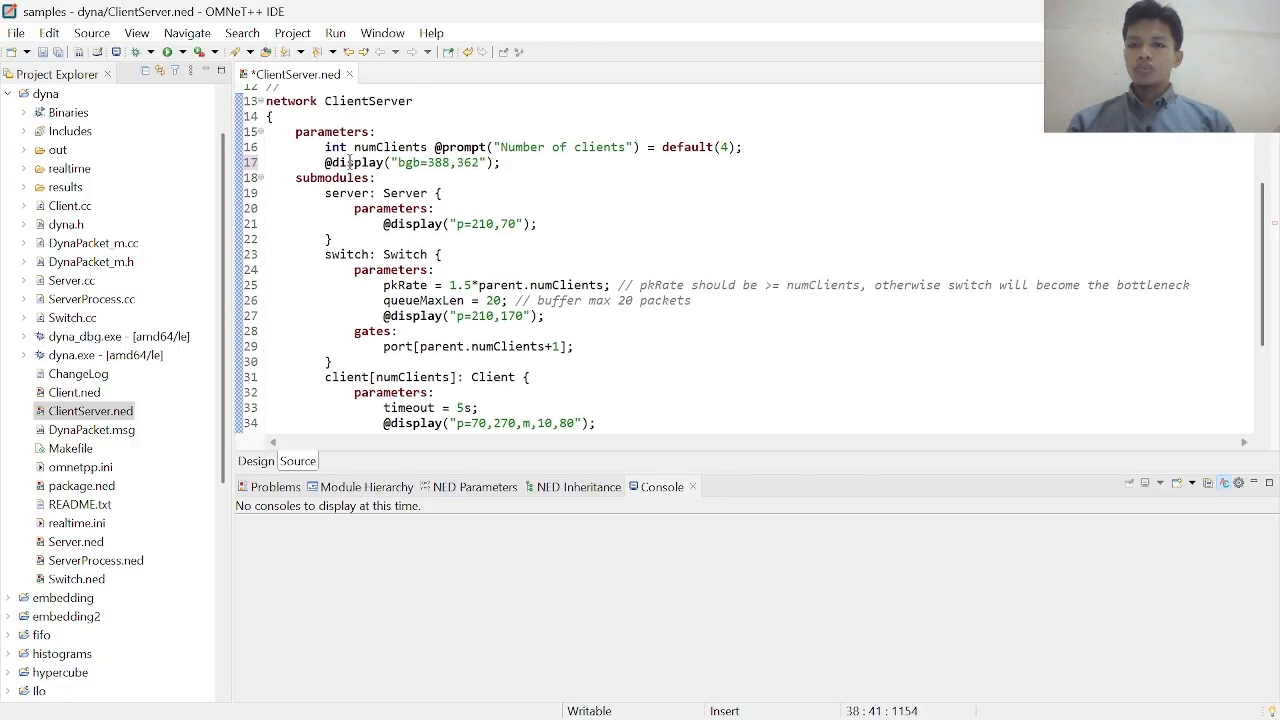
pyautogui.scroll(2, 349, 163)
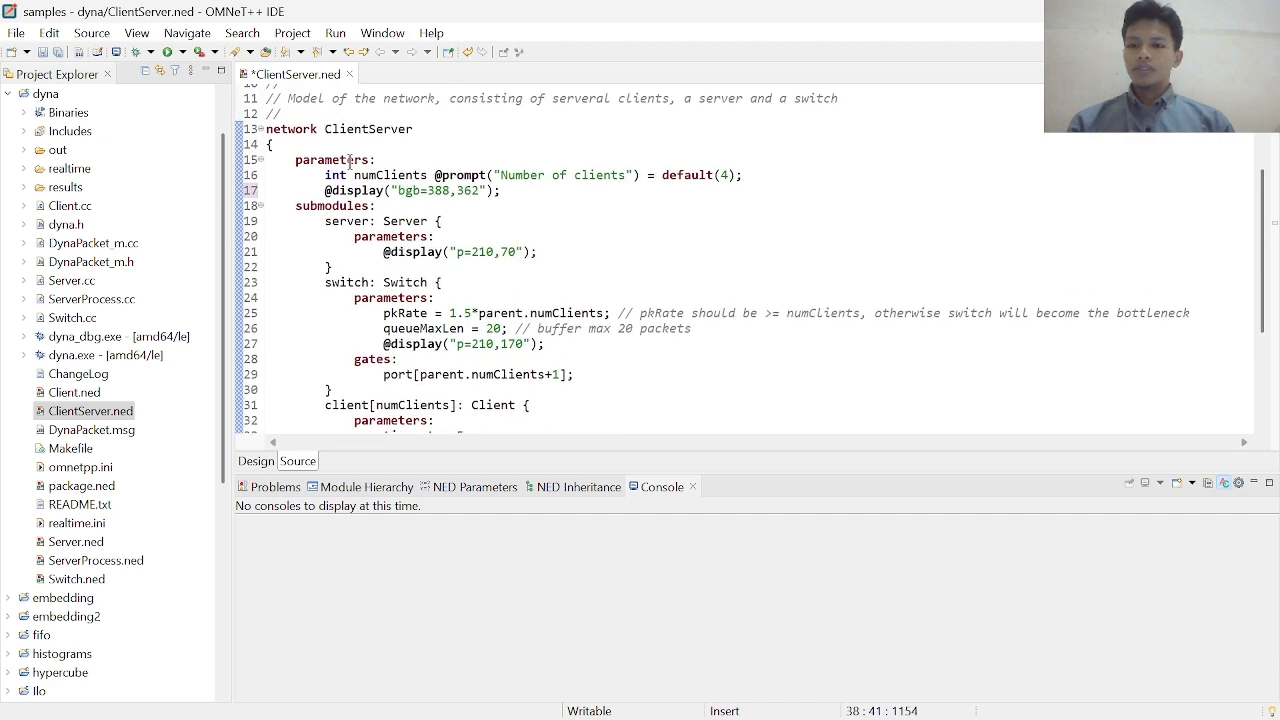
pyautogui.scroll(-1, 407, 203)
pyautogui.moveTo(420, 200); pyautogui.dragTo(460, 230)
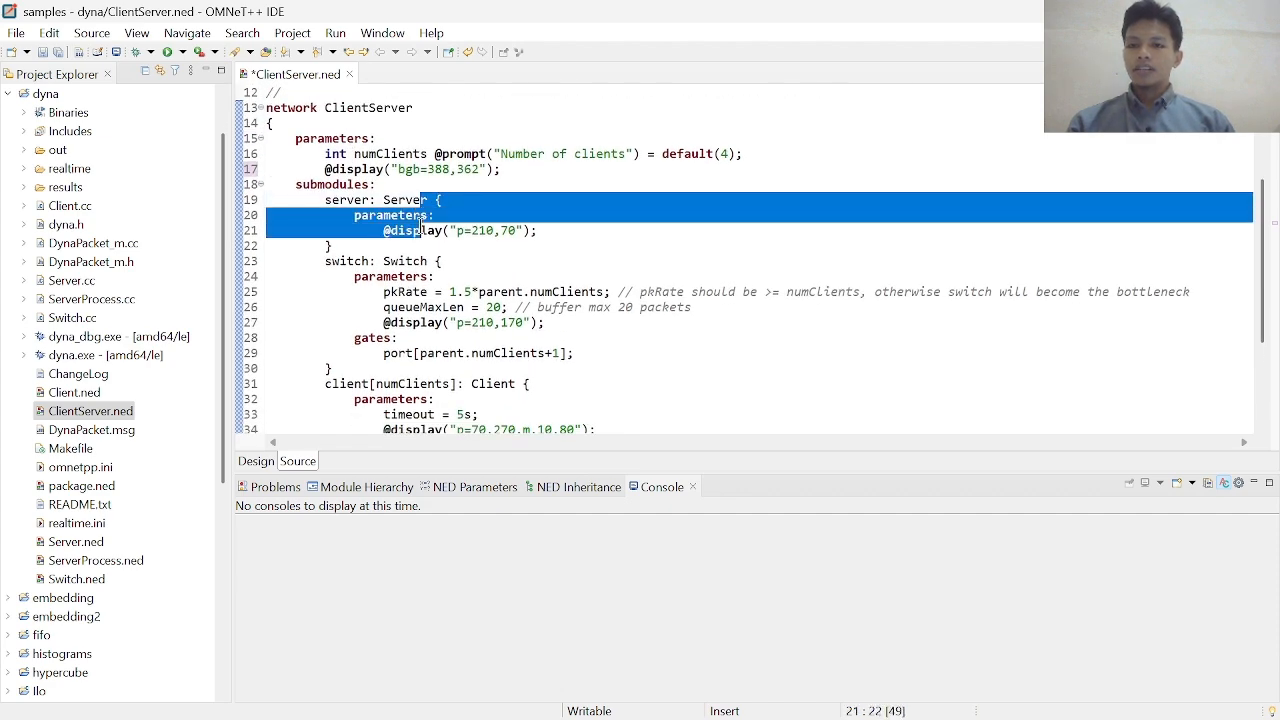
pyautogui.click(420, 230)
pyautogui.scroll(-1, 505, 222)
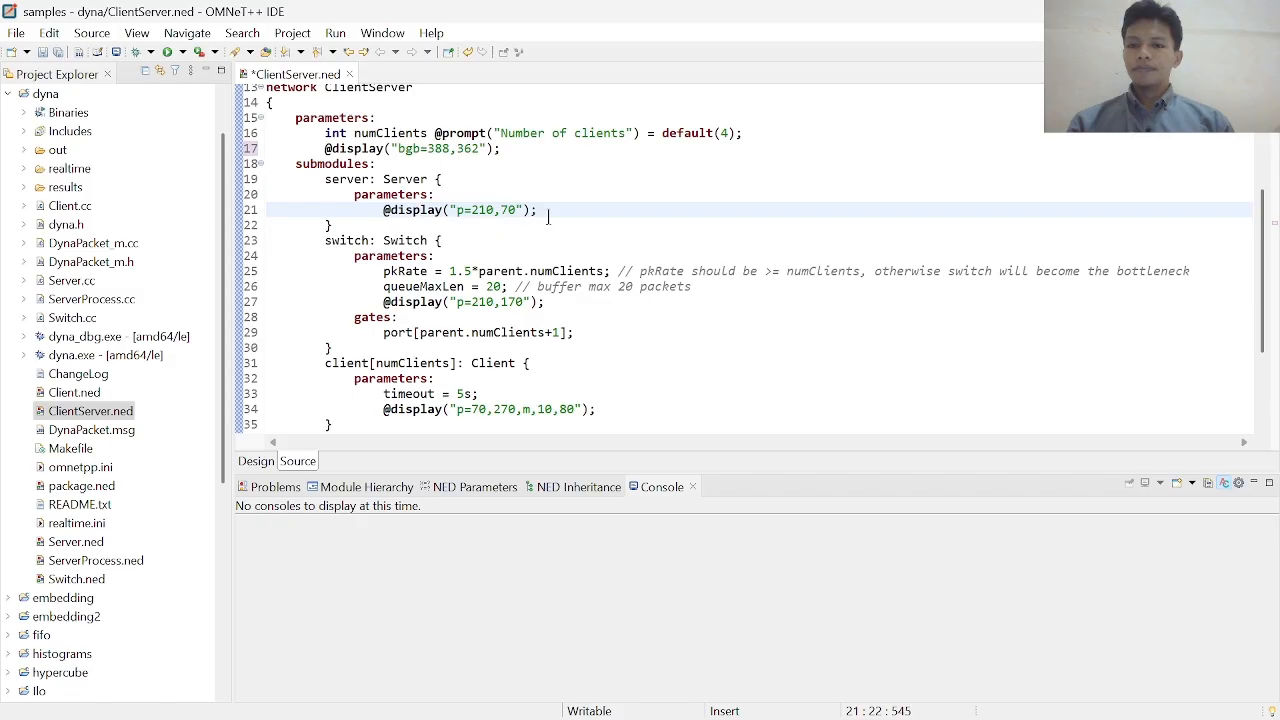
pyautogui.scroll(-1, 524, 210)
# Examine the switch submodule's parameters and its gates section, highlighting the gates keyword and the port entry.
pyautogui.click(399, 219)
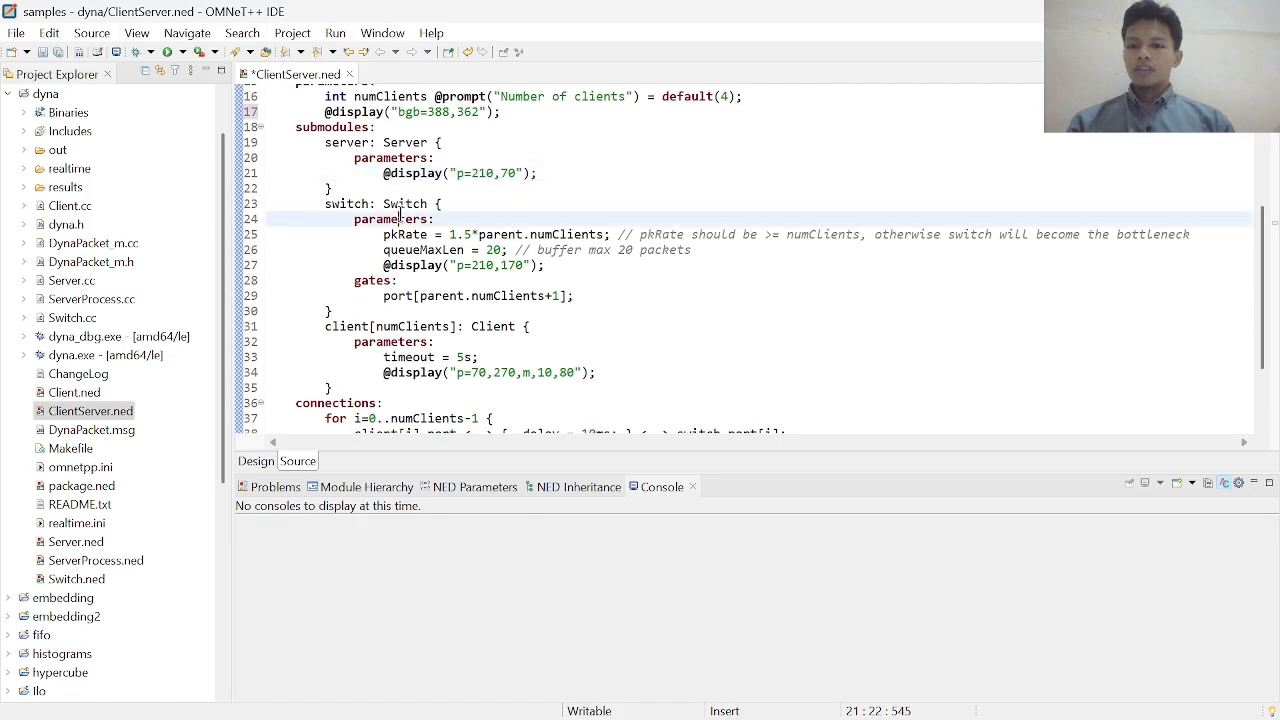
pyautogui.scroll(-2, 421, 240)
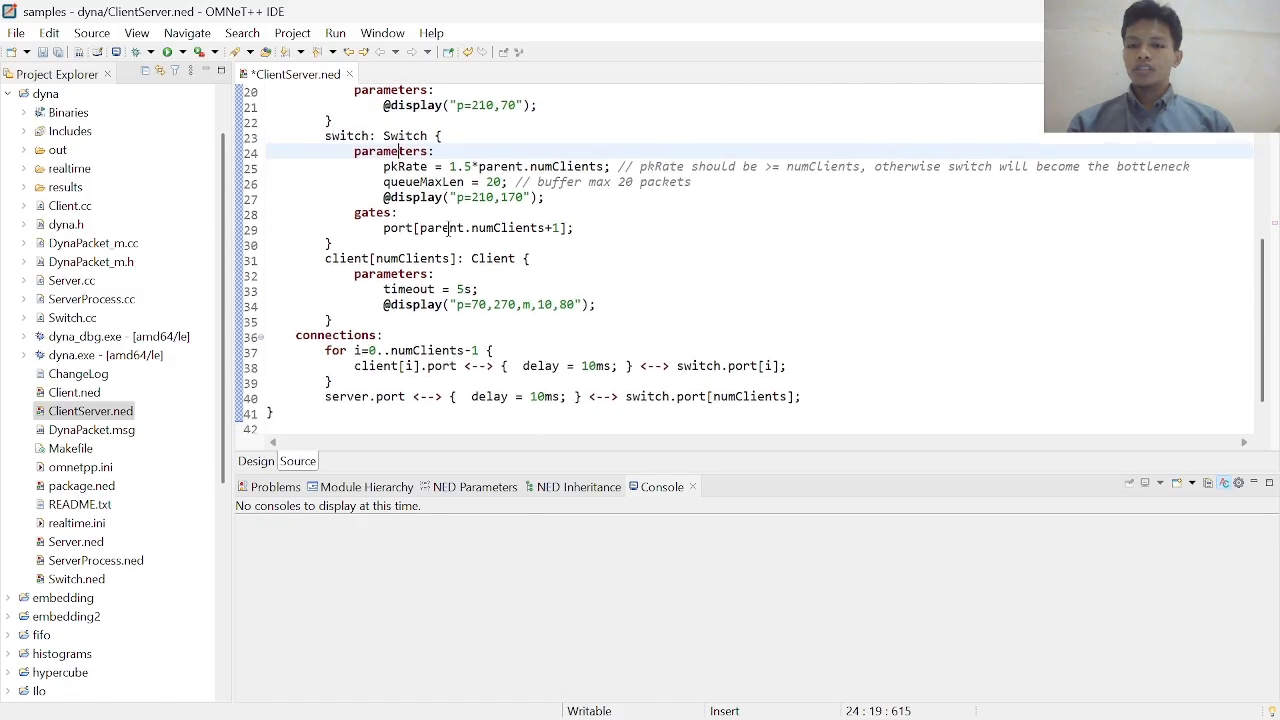
pyautogui.click(413, 224)
pyautogui.doubleClick(376, 210)
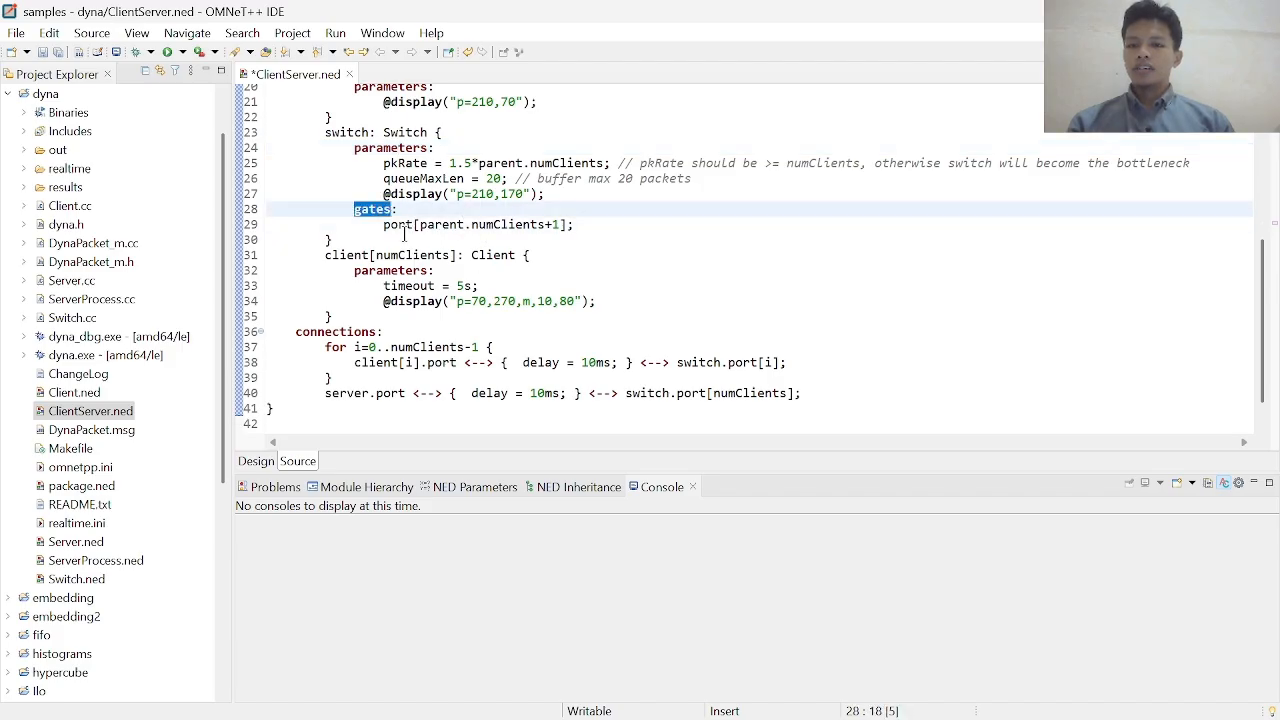
pyautogui.click(405, 233)
pyautogui.click(396, 228)
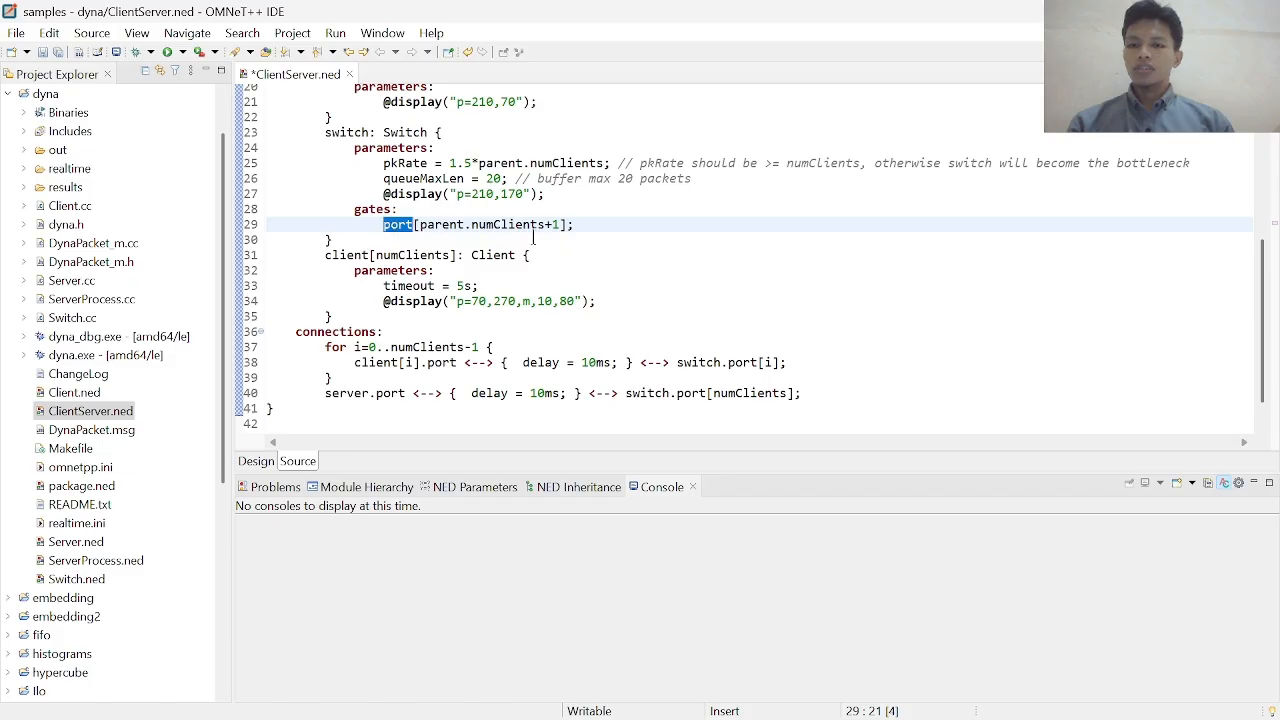
pyautogui.moveTo(561, 228); pyautogui.dragTo(430, 236)
pyautogui.click(430, 236)
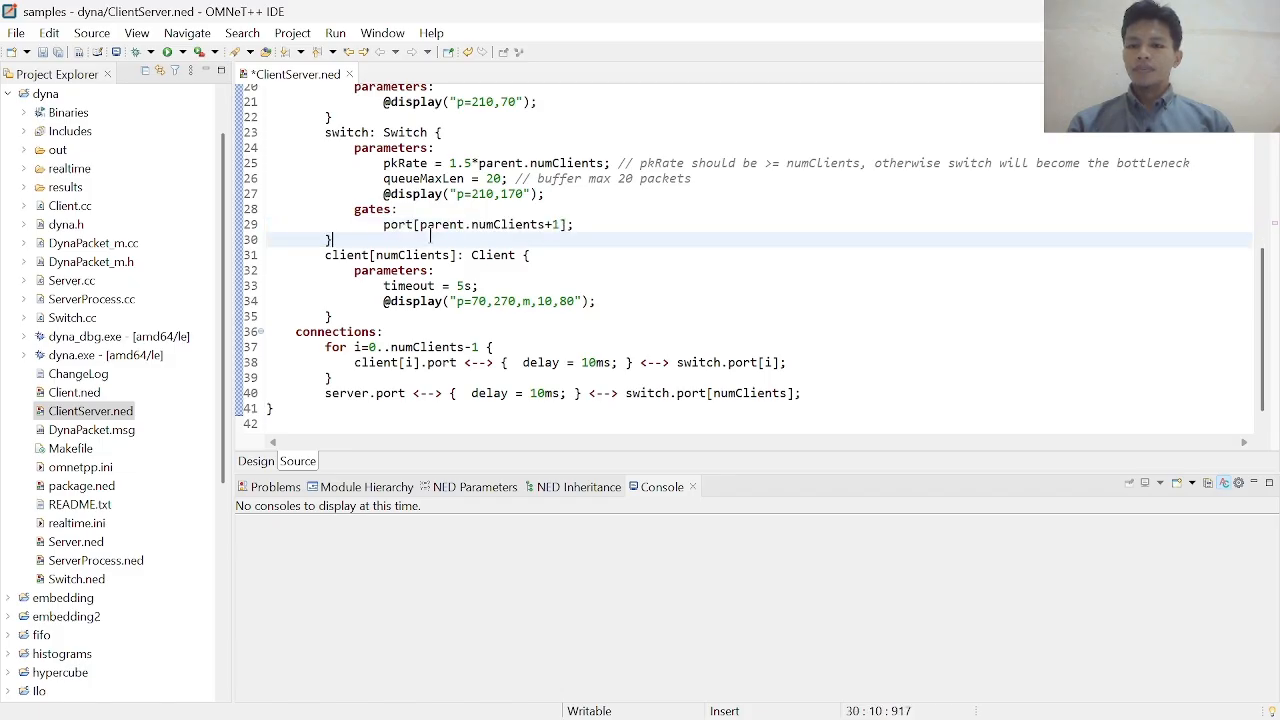
# Highlight numClients in the client submodule's declaration and trace it back to its definition in the network parameters.
pyautogui.scroll(-1, 430, 236)
pyautogui.doubleClick(407, 226)
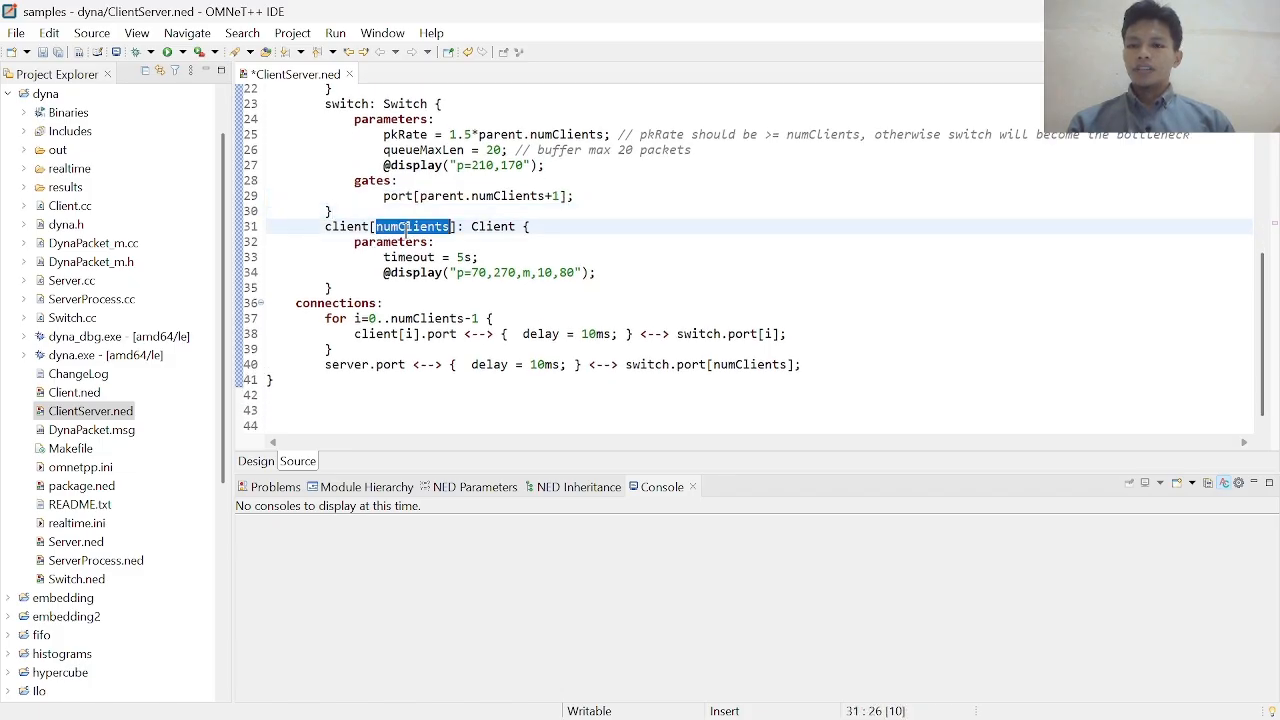
pyautogui.click(340, 228)
pyautogui.click(399, 228)
pyautogui.doubleClick(407, 226)
pyautogui.scroll(5, 399, 228)
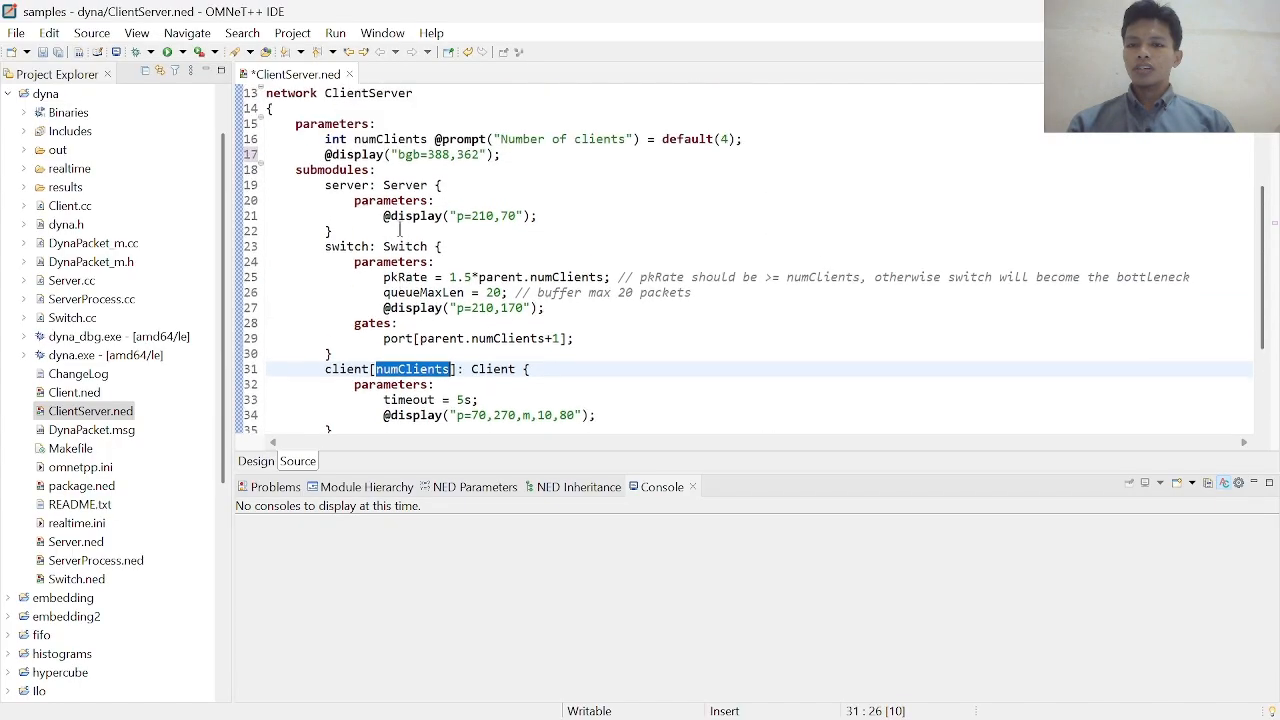
pyautogui.scroll(-1, 399, 228)
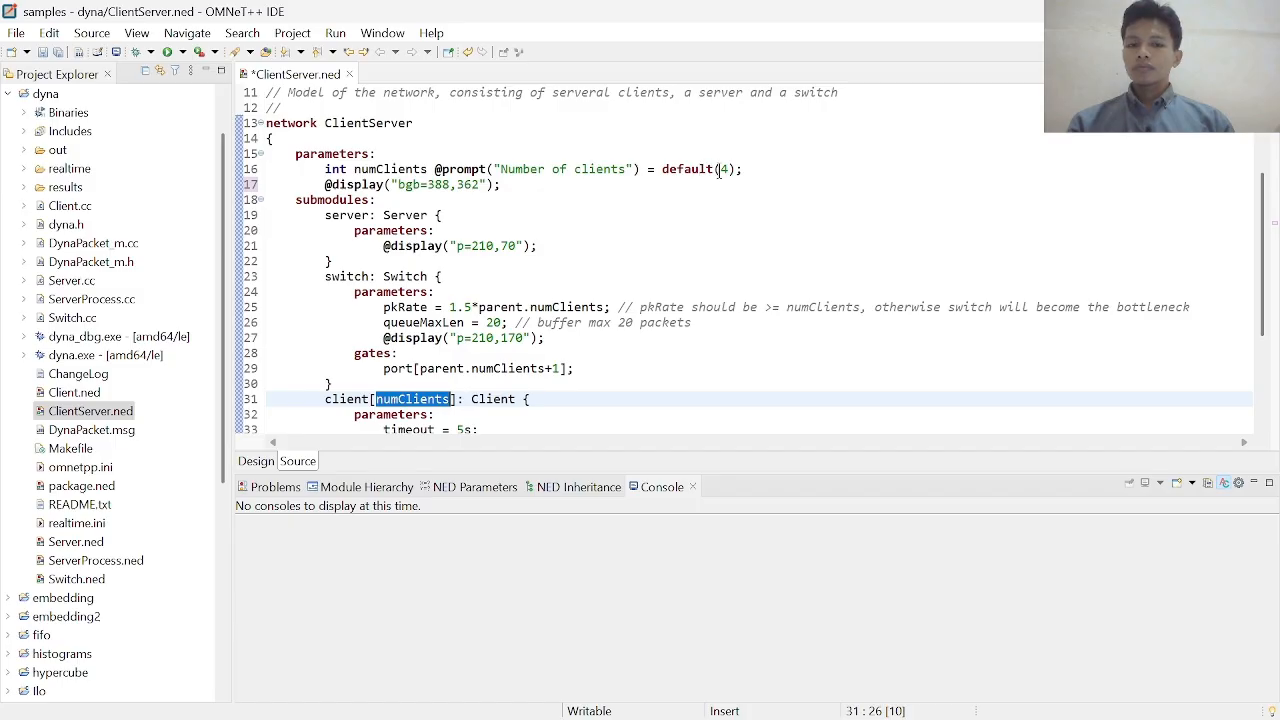
pyautogui.scroll(-2, 617, 210)
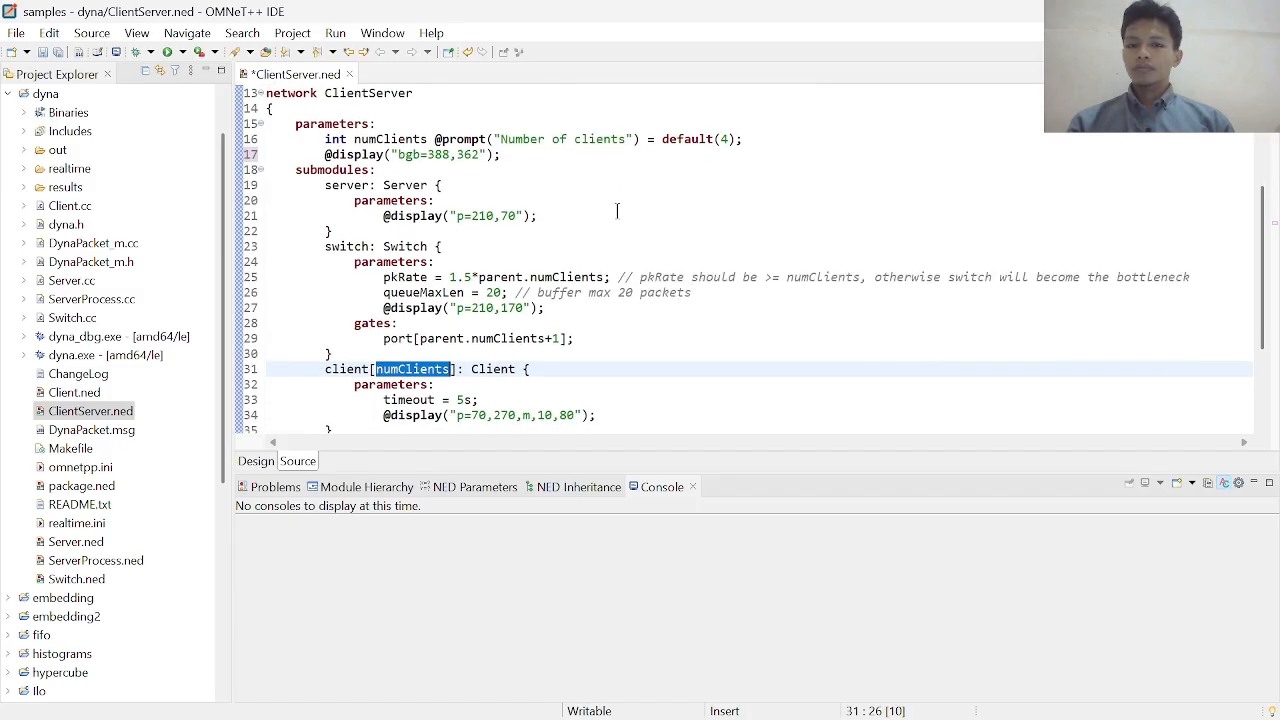
pyautogui.scroll(-2, 617, 210)
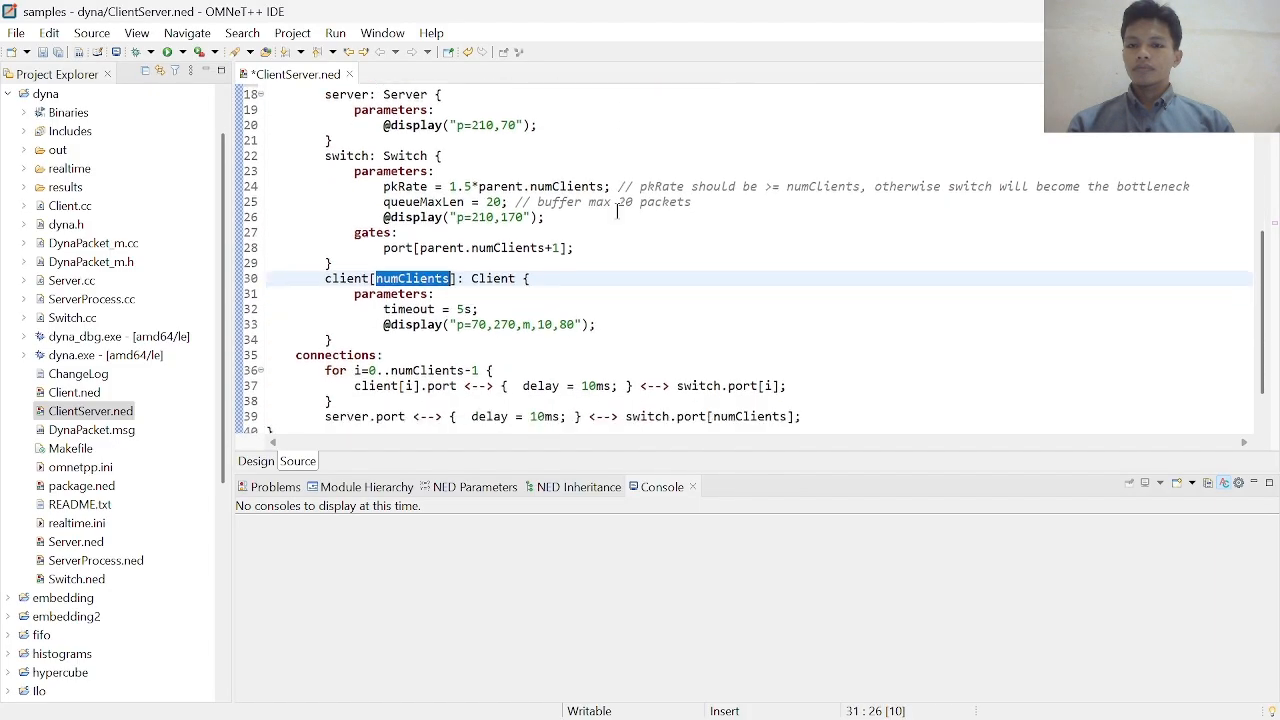
# Check the client submodule's timeout and display parameters, and the default number of clients in the network parameters.
pyautogui.click(437, 258)
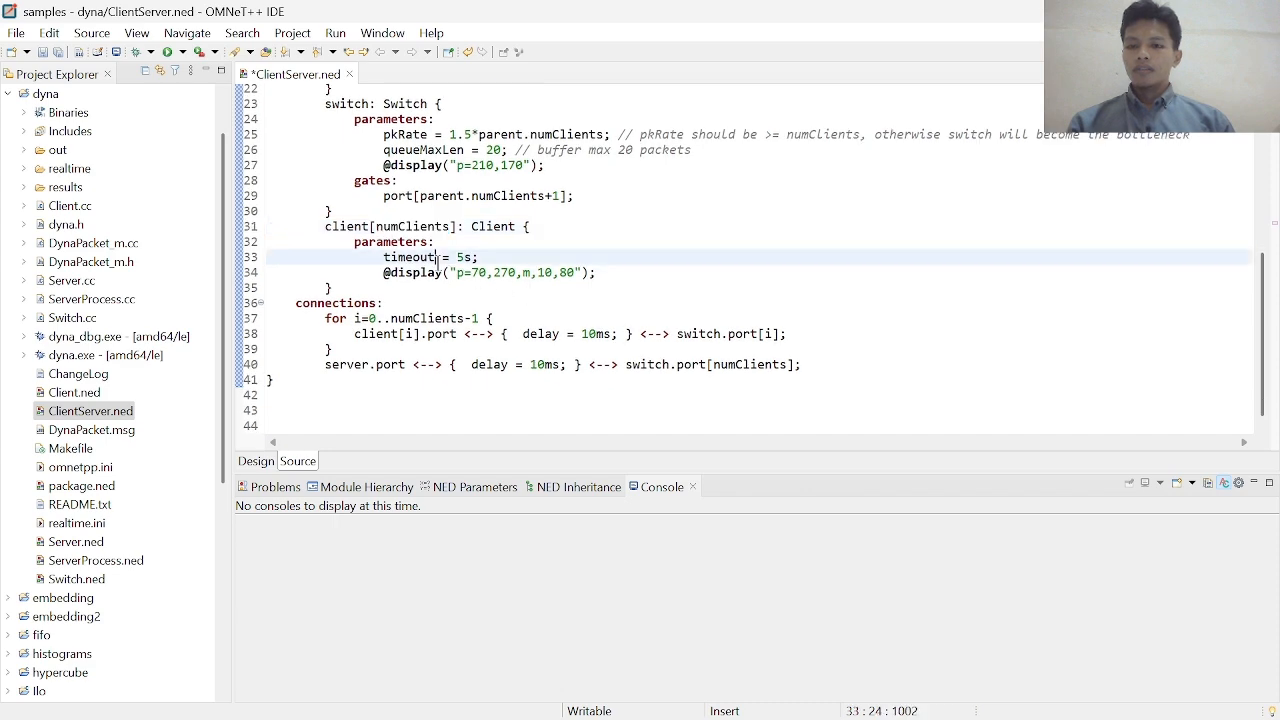
pyautogui.scroll(1, 470, 237)
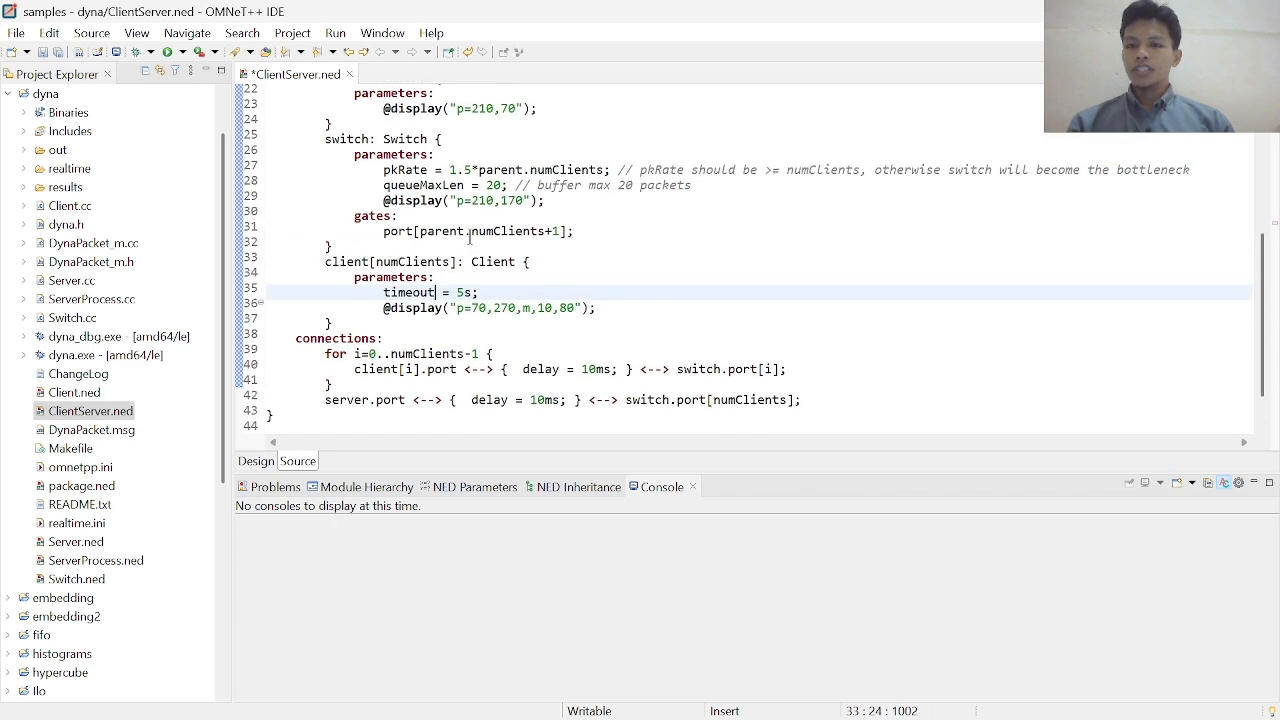
pyautogui.scroll(-1, 425, 265)
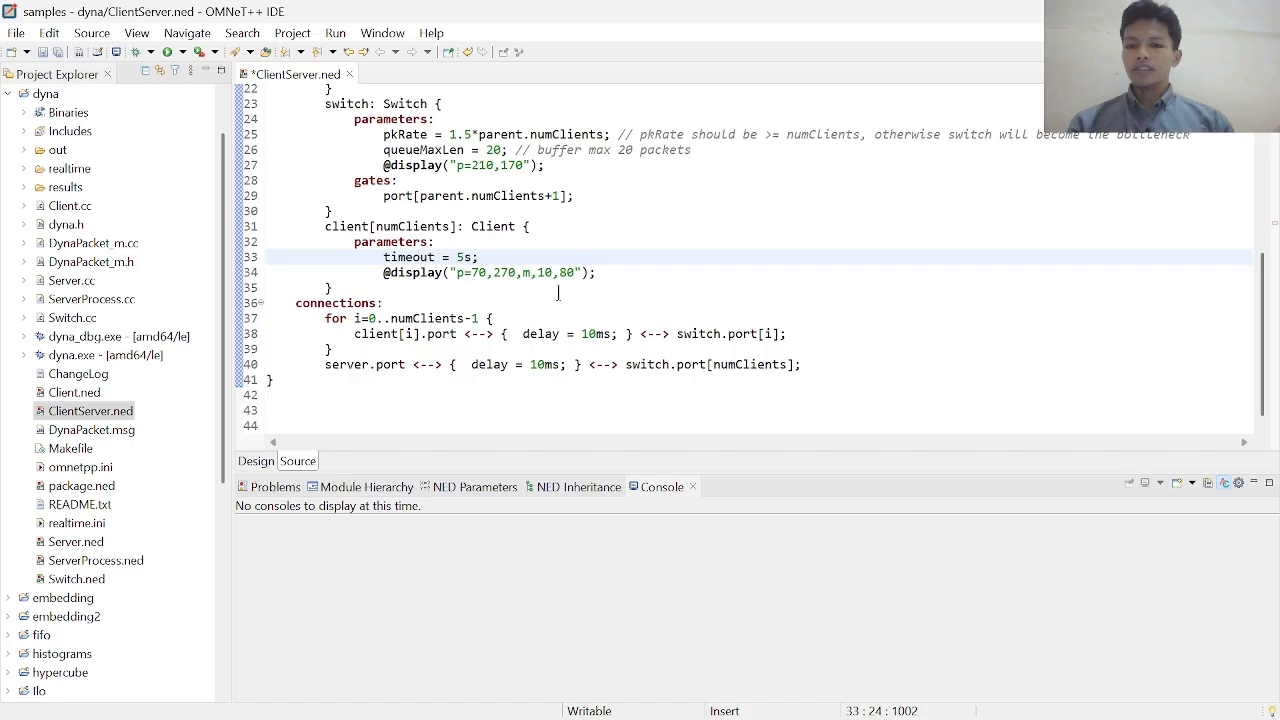
pyautogui.scroll(5, 558, 292)
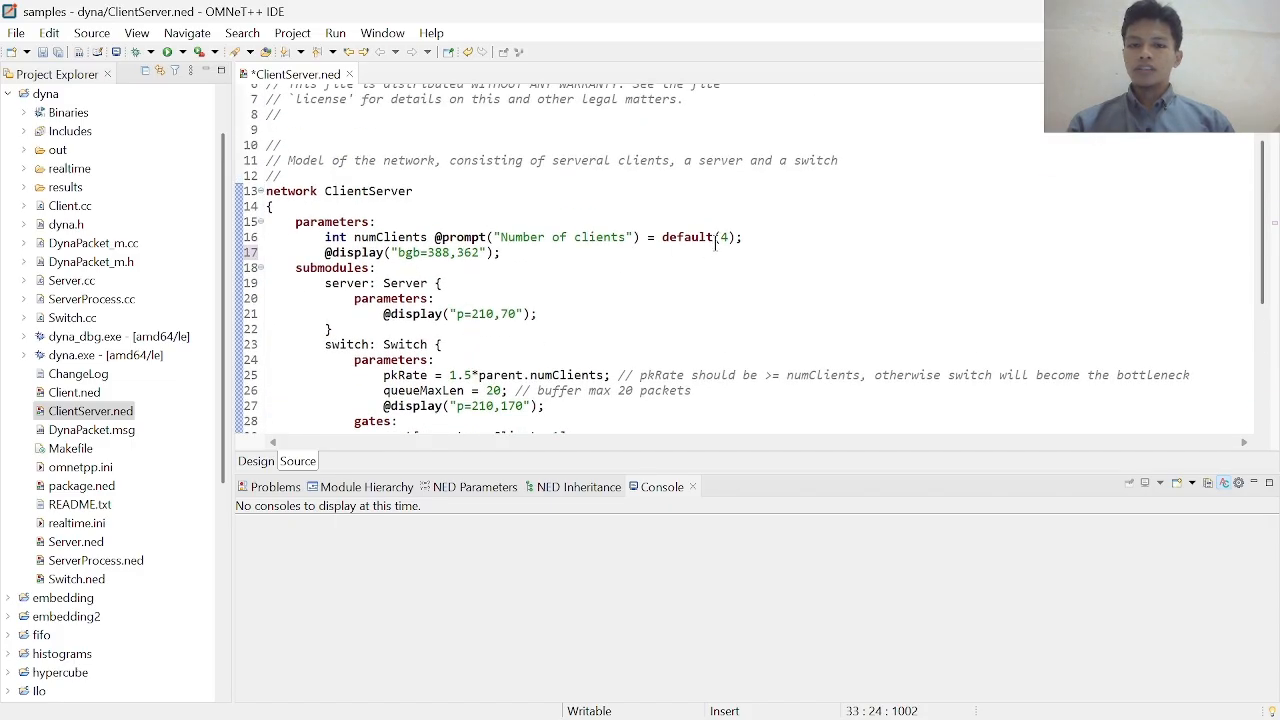
pyautogui.moveTo(722, 240); pyautogui.dragTo(735, 240)
pyautogui.click(735, 240)
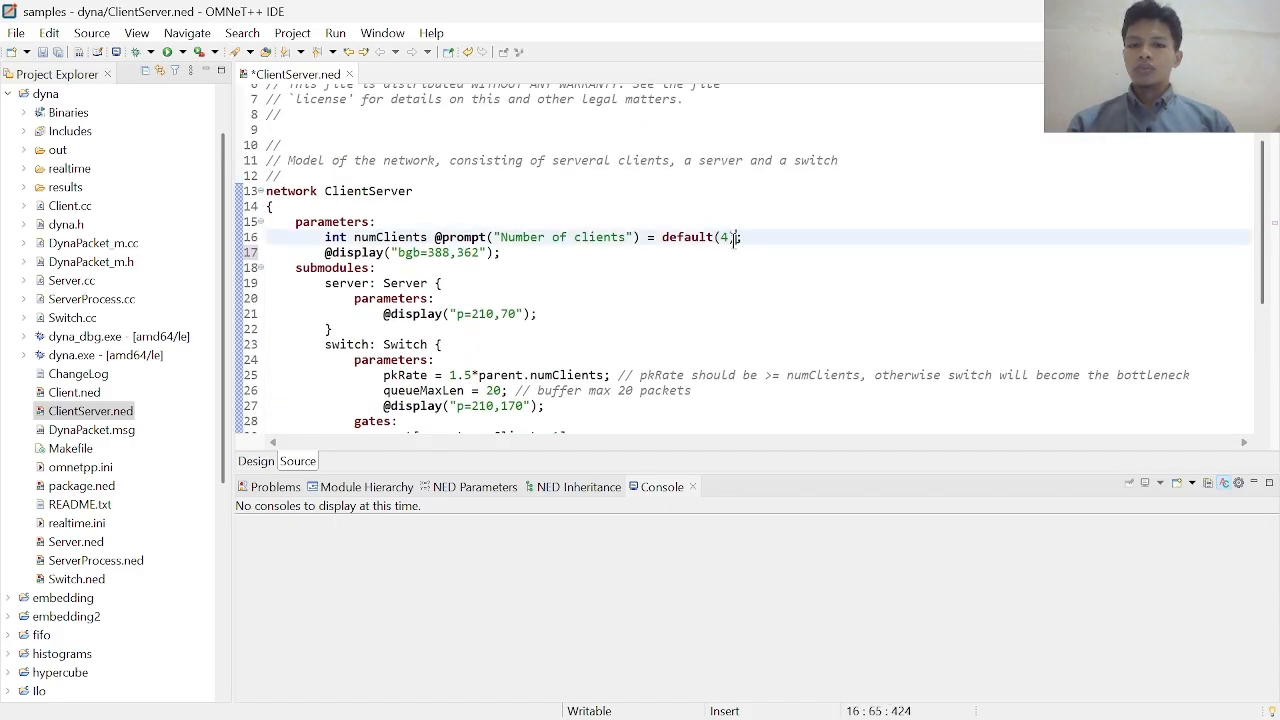
# Examine the connections block, highlighting the for loop linking clients to the switch and checking the server-to-switch connection line.
pyautogui.scroll(-5, 735, 240)
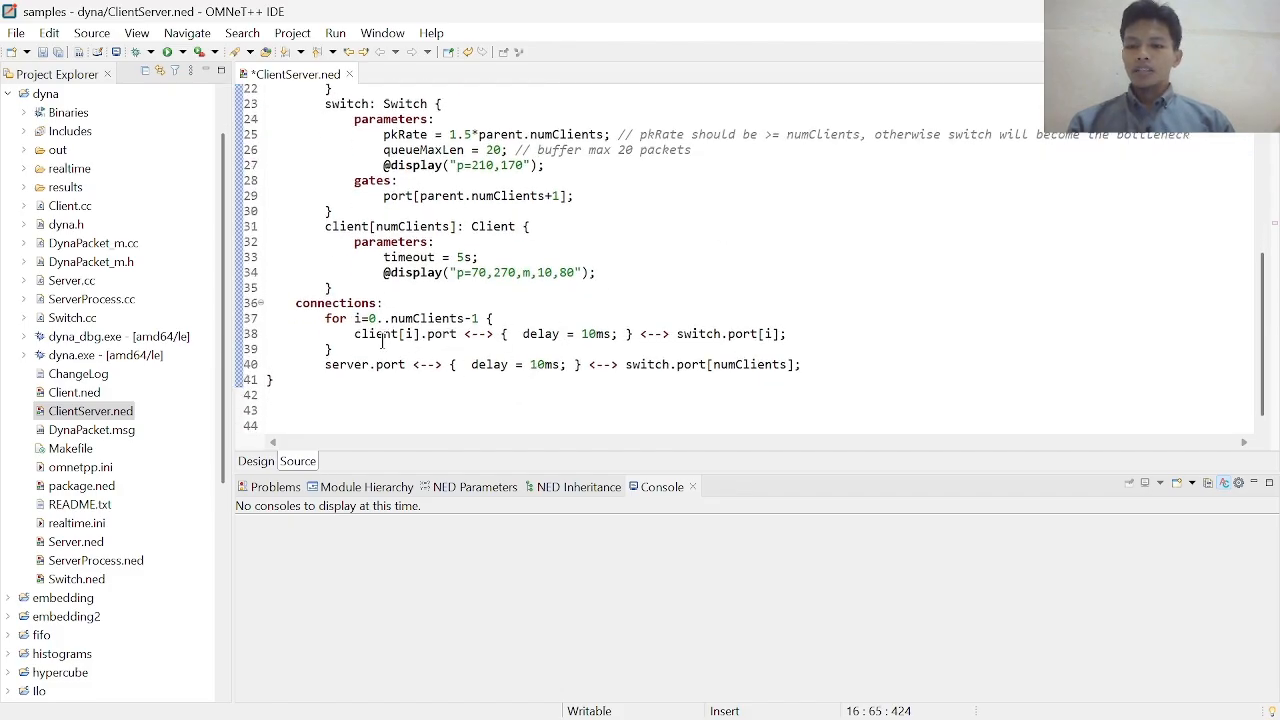
pyautogui.doubleClick(381, 340)
pyautogui.moveTo(333, 349); pyautogui.dragTo(266, 325)
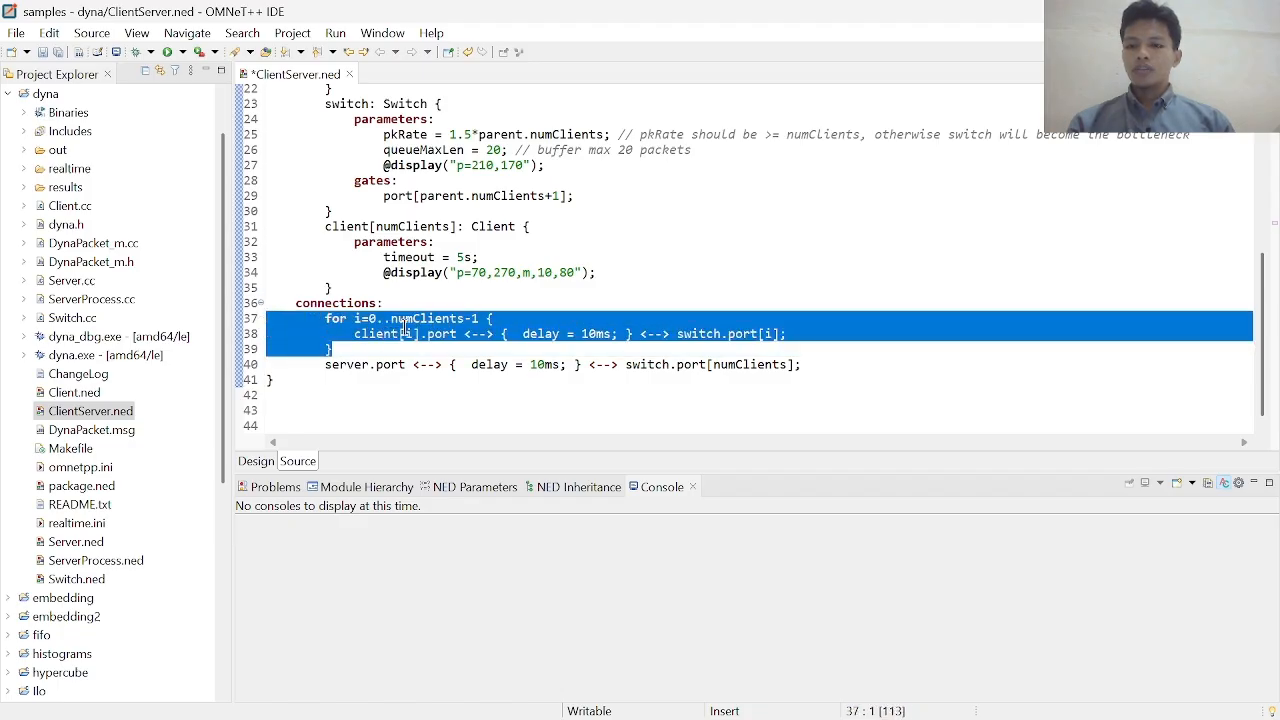
pyautogui.click(459, 336)
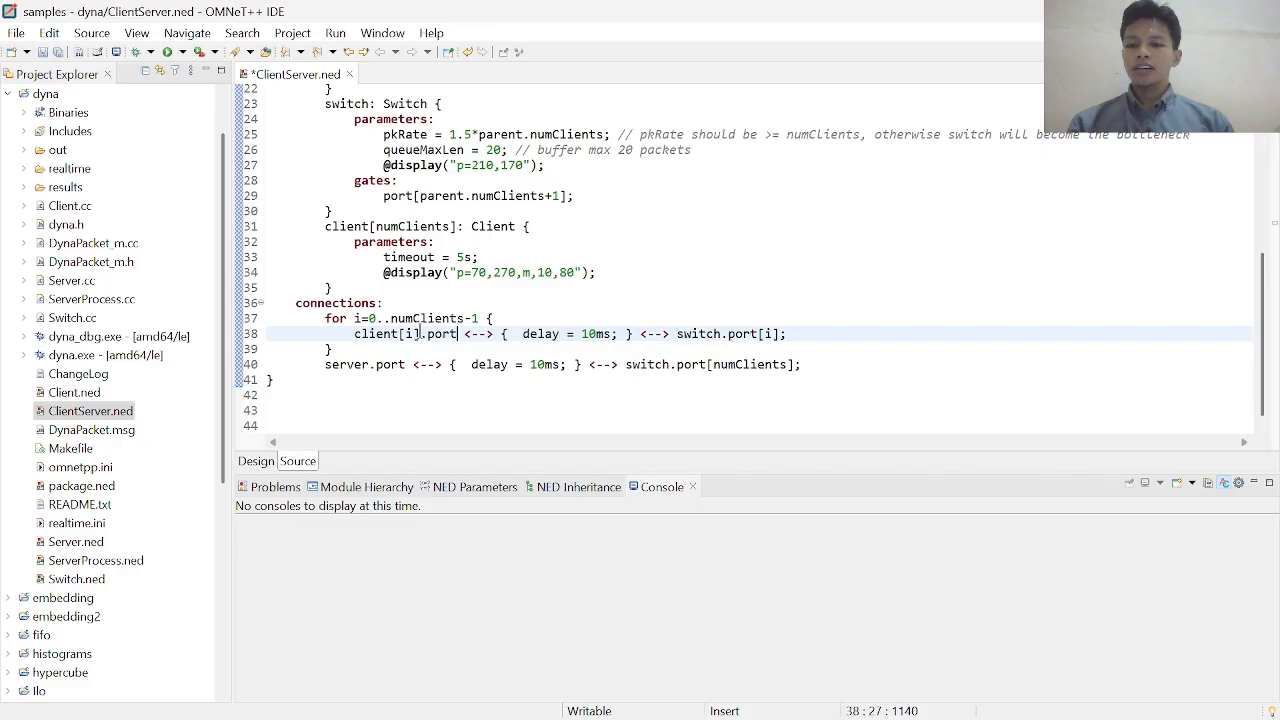
pyautogui.click(326, 374)
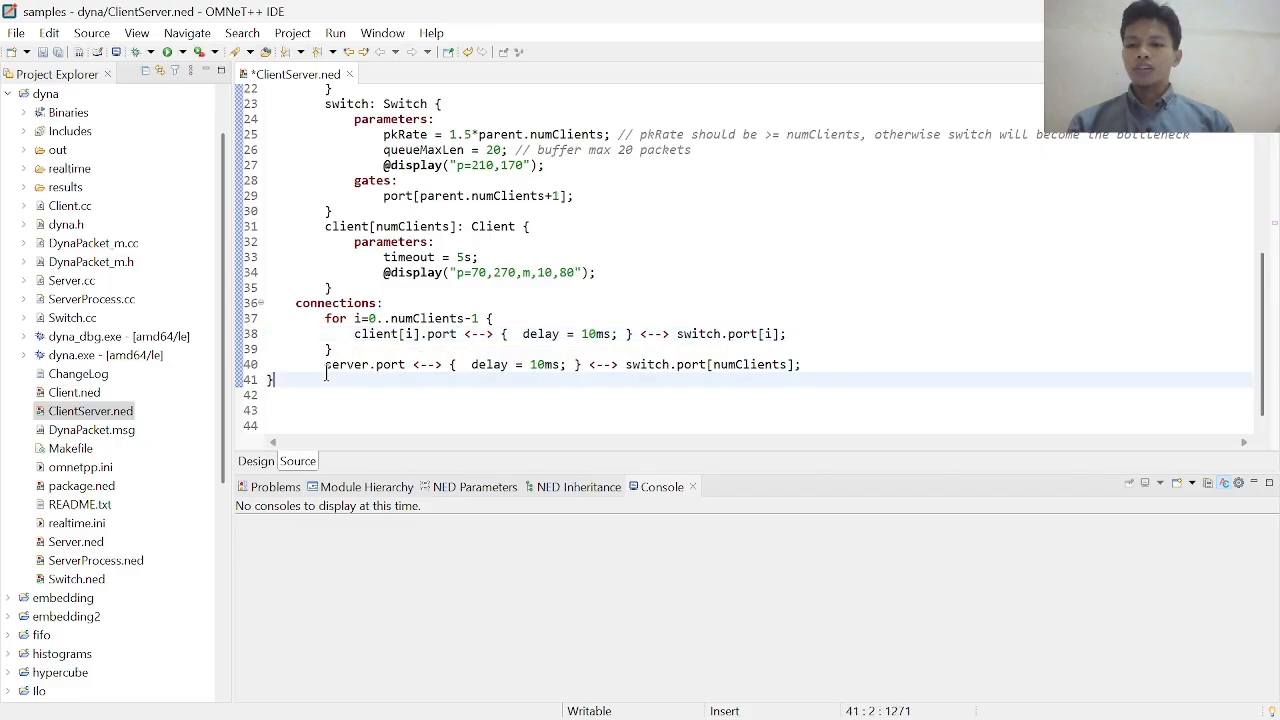
pyautogui.click(325, 367)
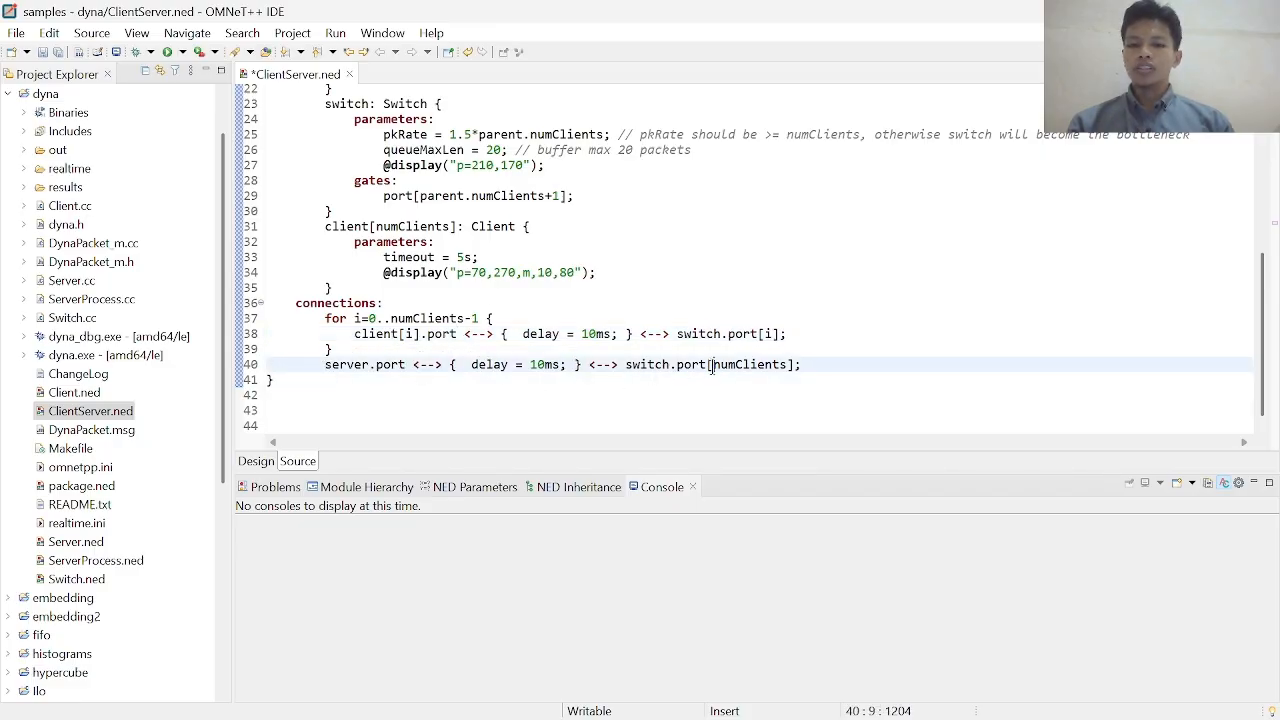
pyautogui.press('End')
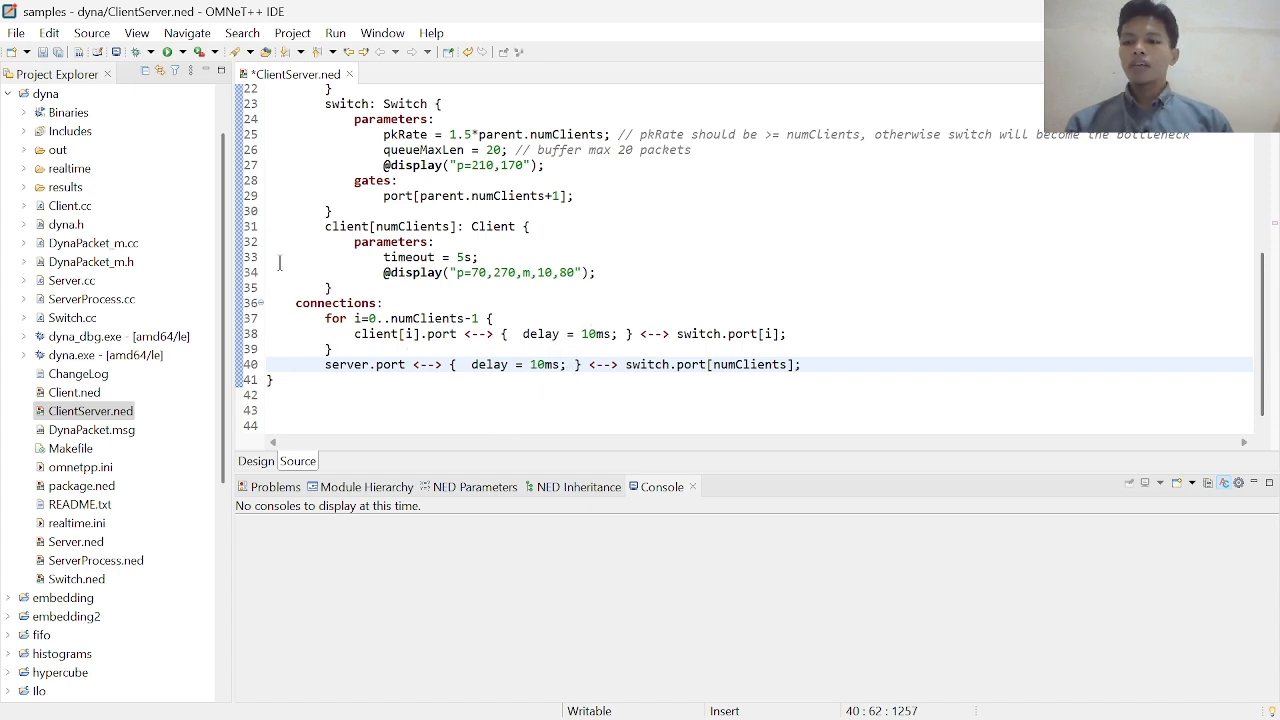
# Return ClientServer.ned to its graphical design view.
pyautogui.scroll(-1, 145, 365)
pyautogui.scroll(-1, 145, 361)
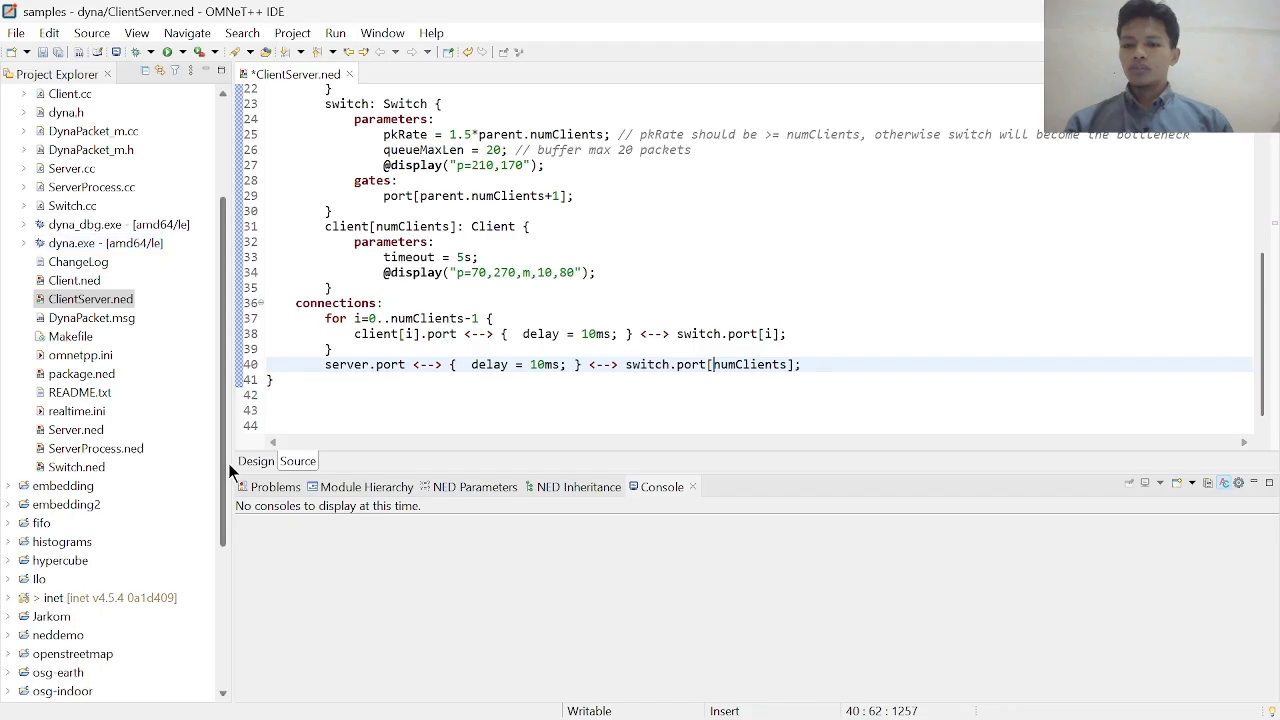
pyautogui.click(252, 461)
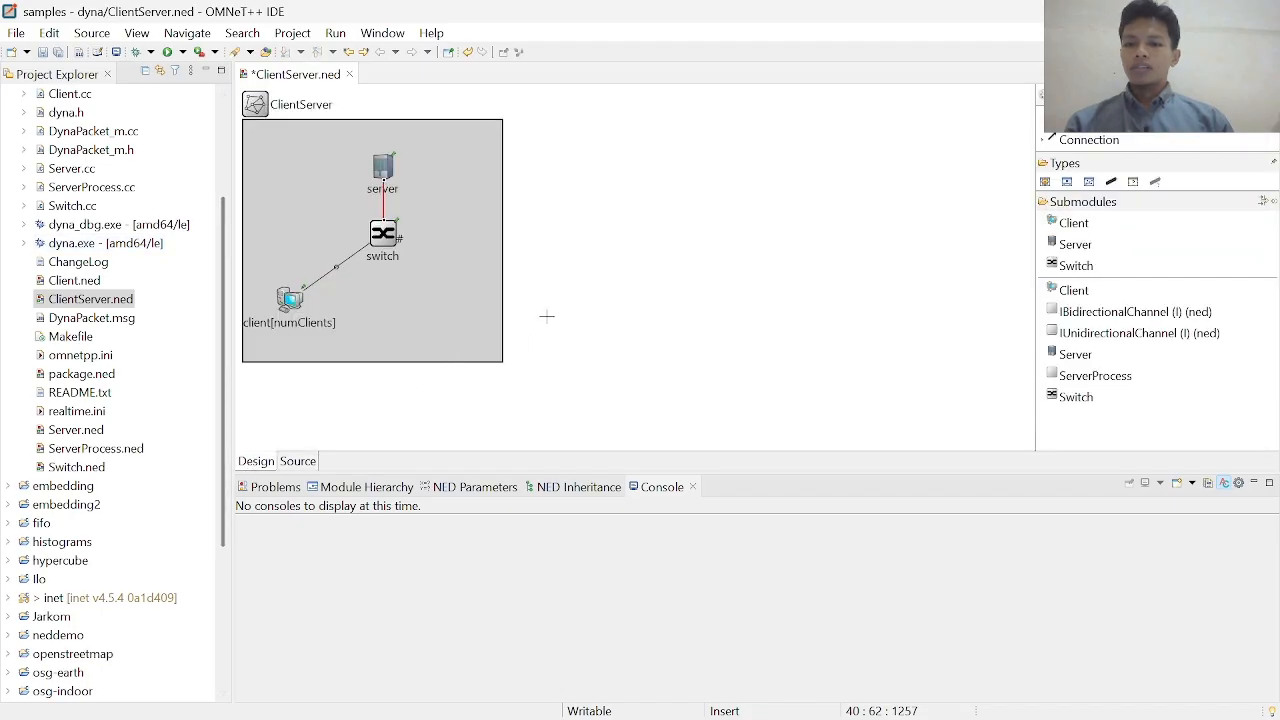
# Open the dyna project's omnetpp.ini, read through its General, User, Small and Medium sections, and highlight the network setting line.
pyautogui.click(93, 362)
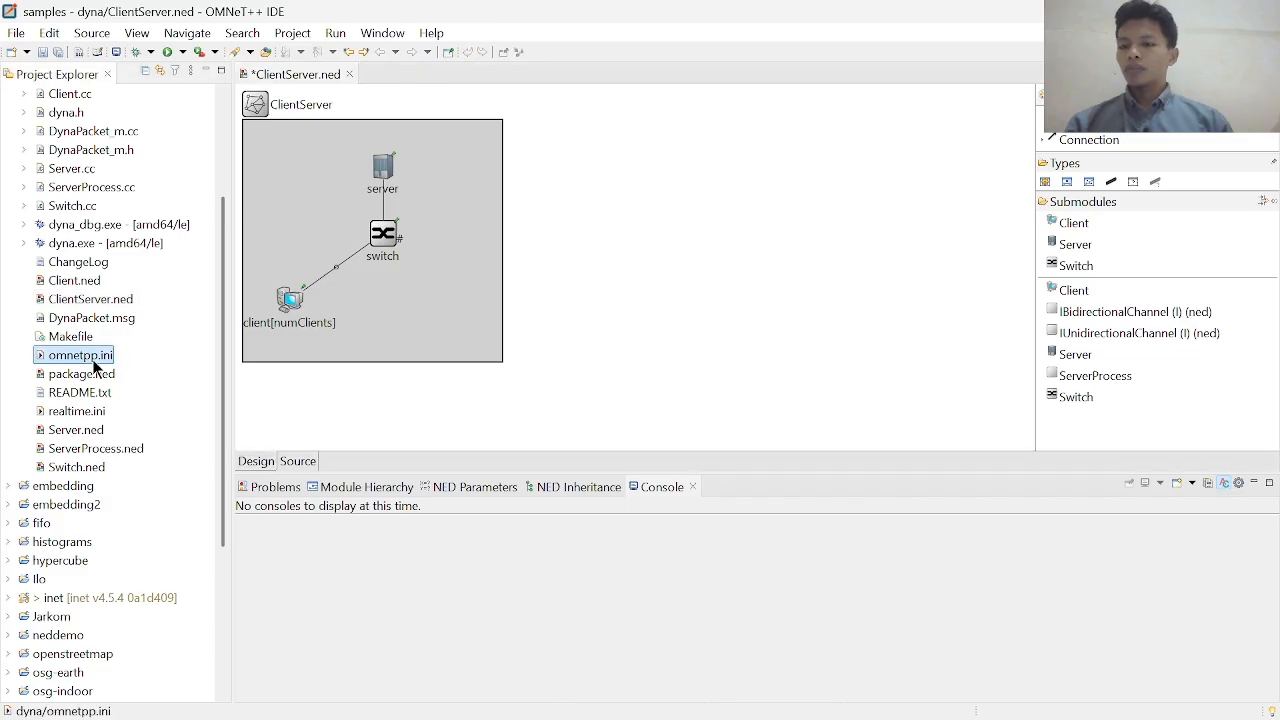
pyautogui.doubleClick(93, 356)
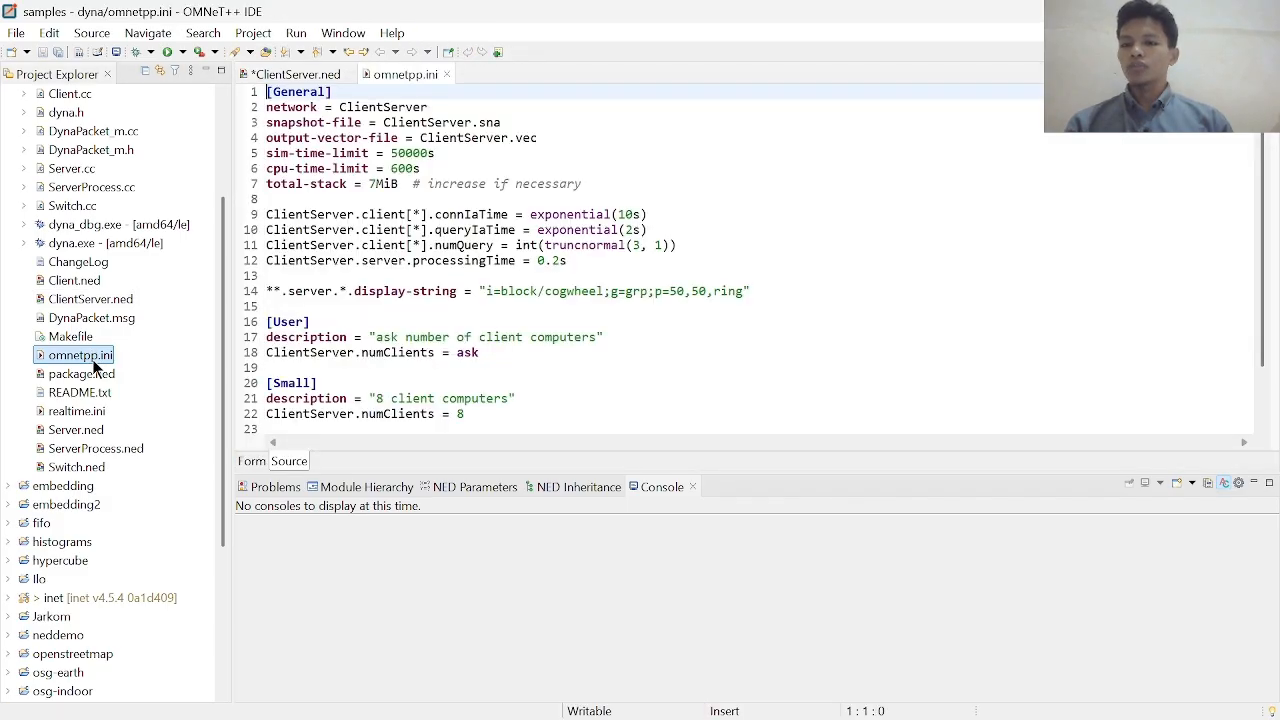
pyautogui.scroll(-2, 488, 313)
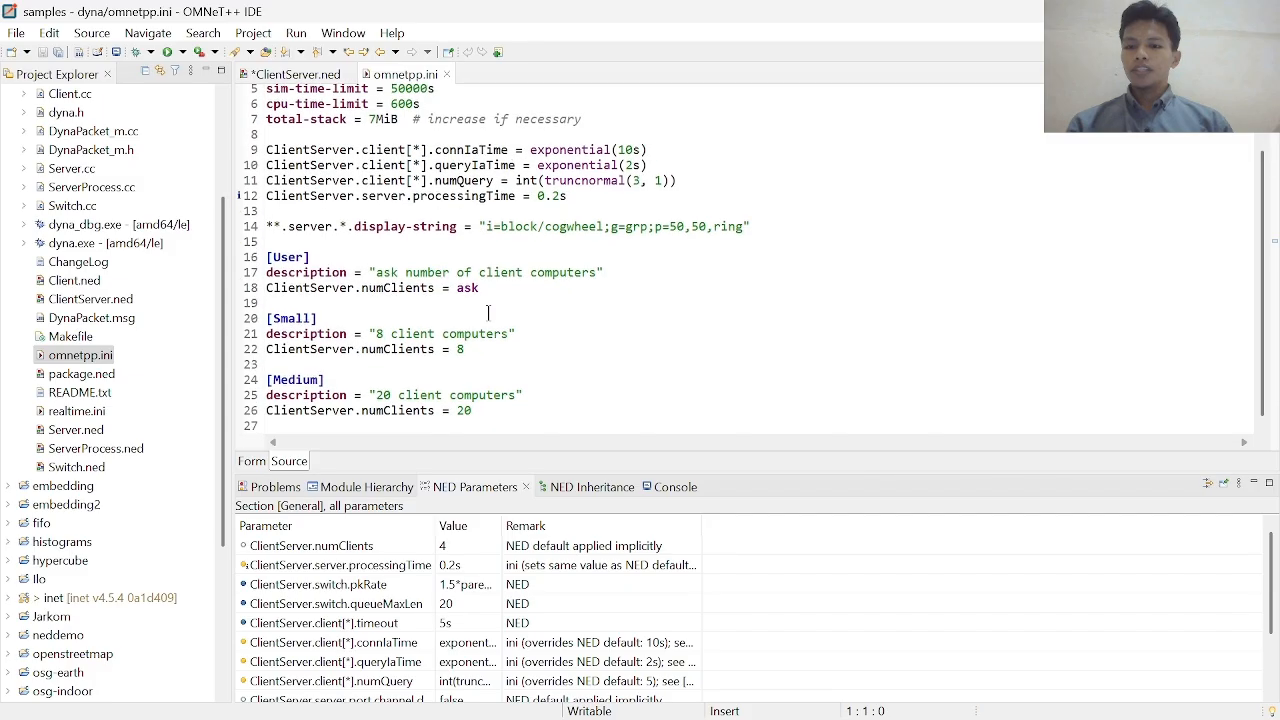
pyautogui.scroll(2, 488, 313)
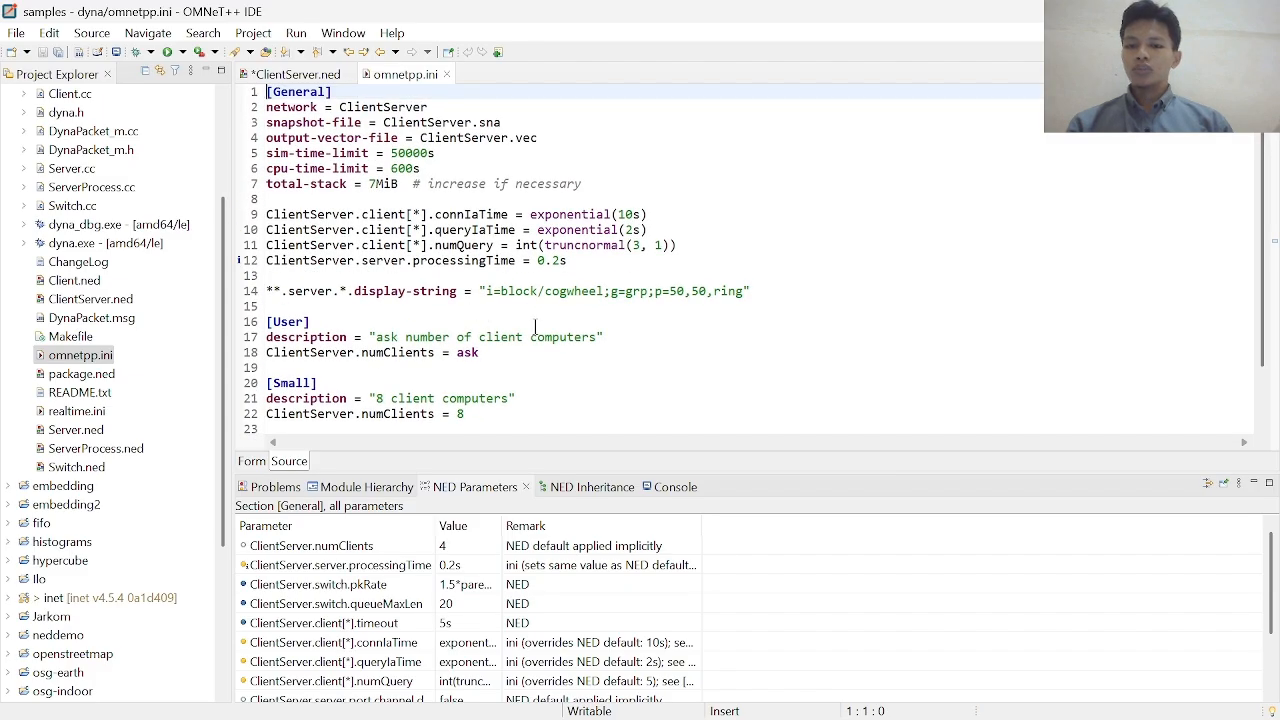
pyautogui.scroll(-2, 500, 349)
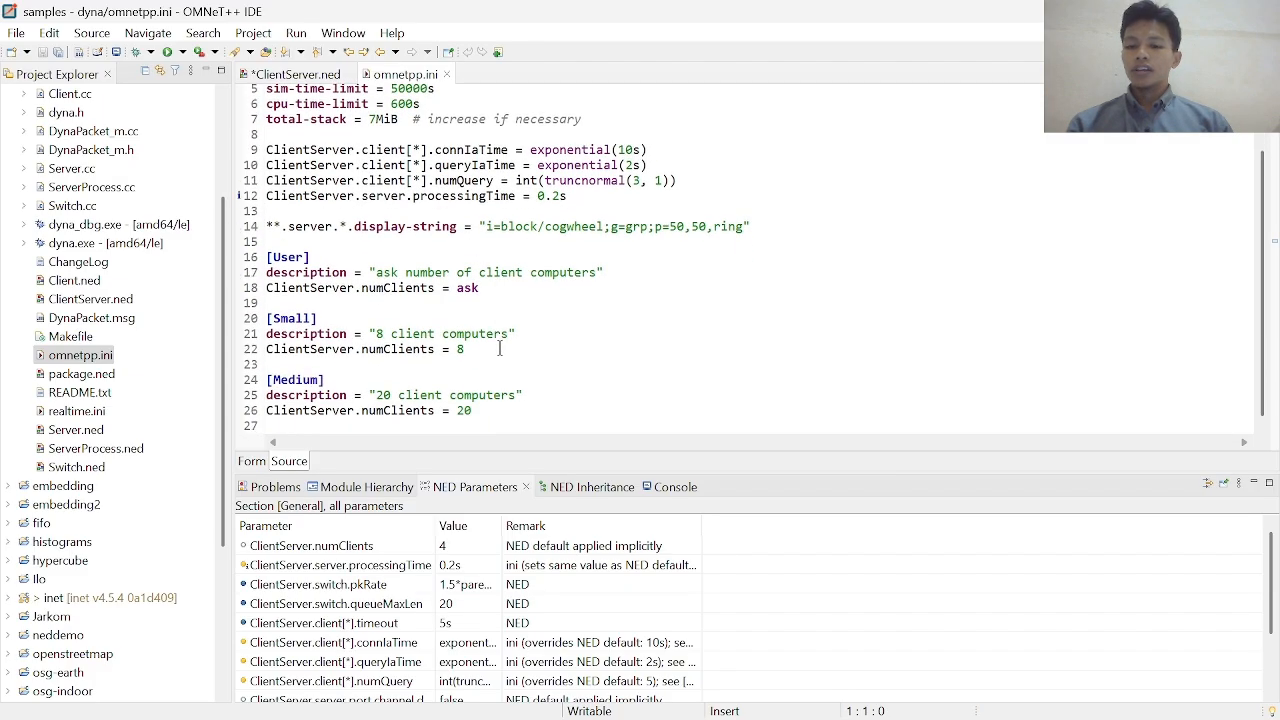
pyautogui.scroll(2, 500, 349)
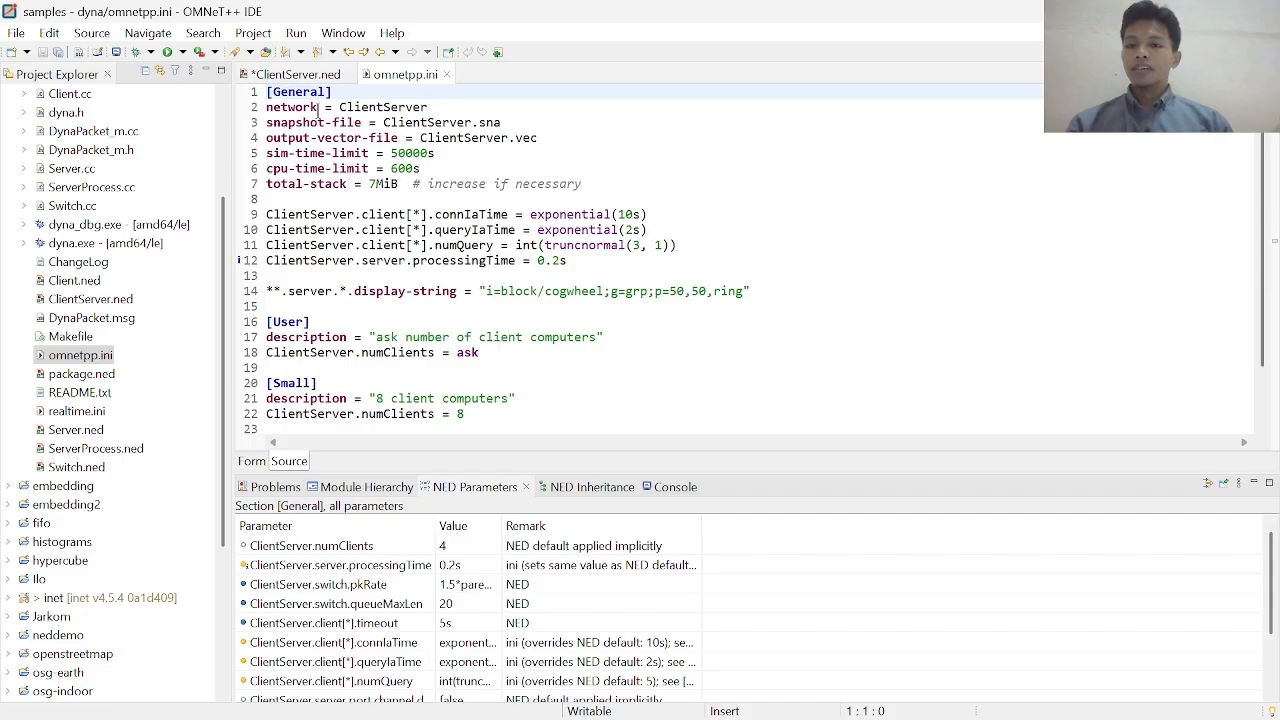
pyautogui.tripleClick(296, 107)
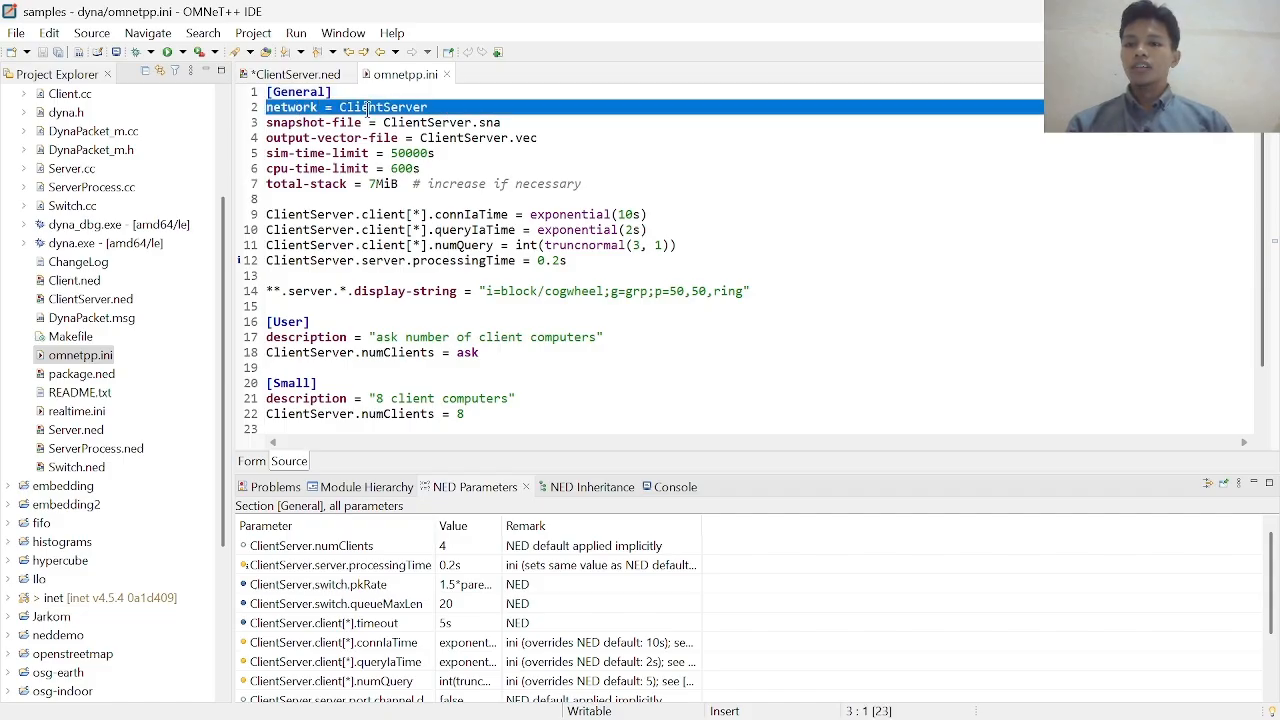
# Clear the network line's highlight and review the client and server settings in omnetpp.ini.
pyautogui.click(457, 198)
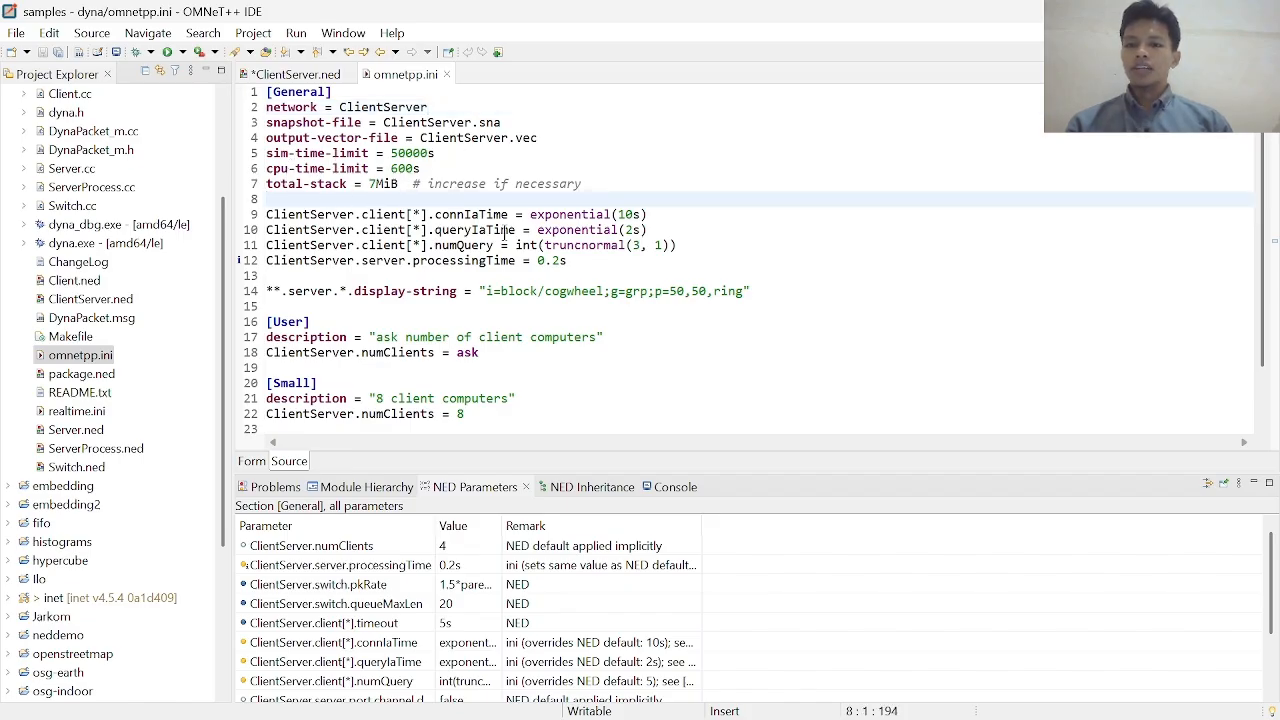
pyautogui.click(572, 275)
pyautogui.scroll(-2, 574, 277)
pyautogui.scroll(2, 576, 280)
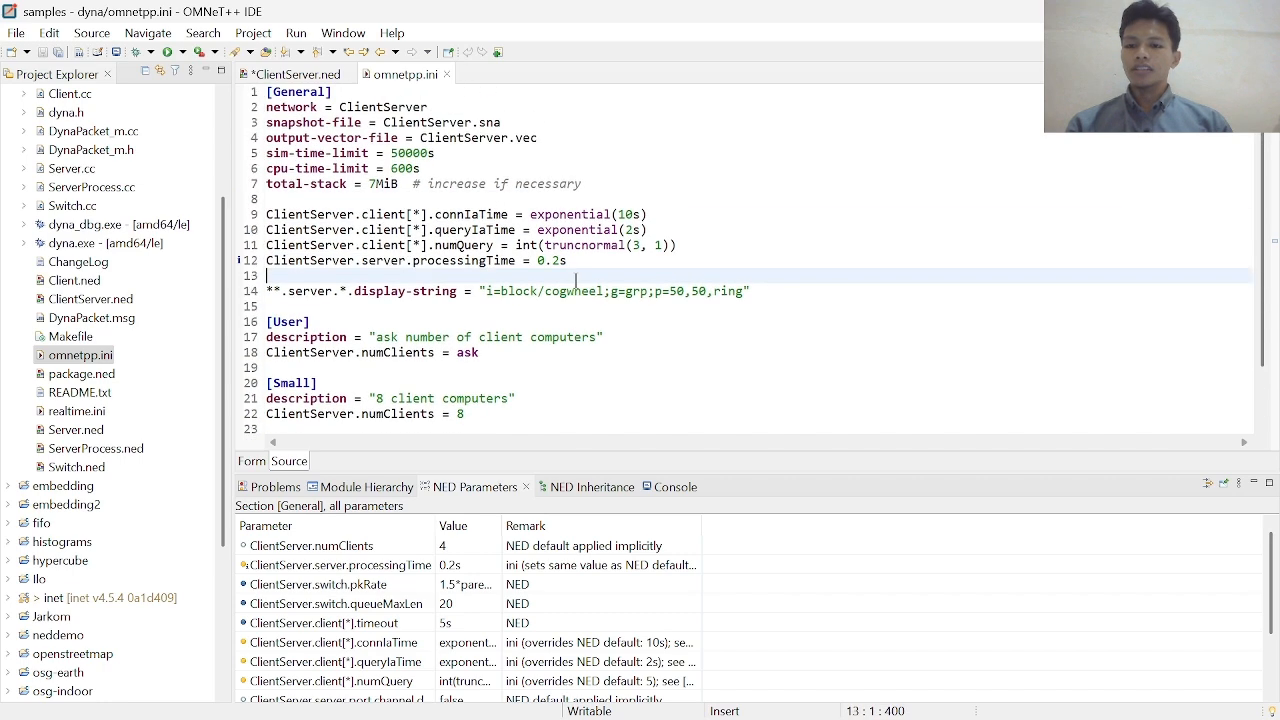
pyautogui.click(433, 197)
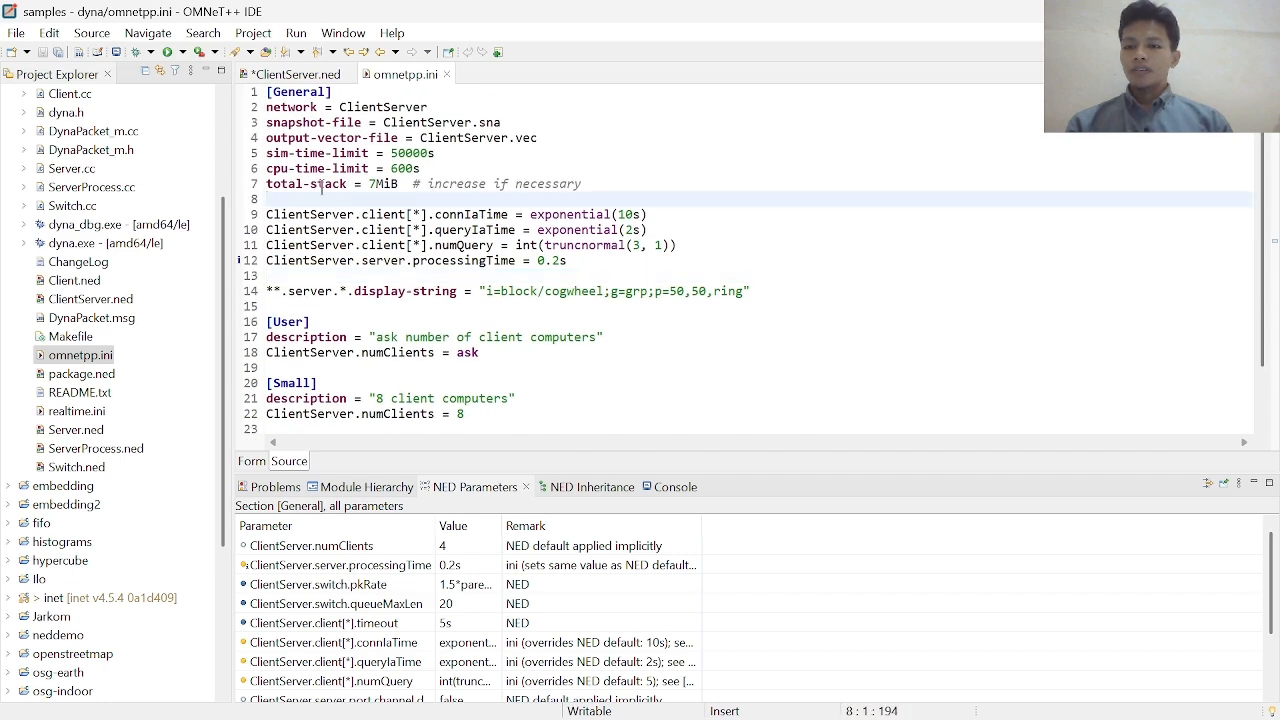
# Look through the source, NED and configuration files listed under the dyna project.
pyautogui.scroll(1, 128, 228)
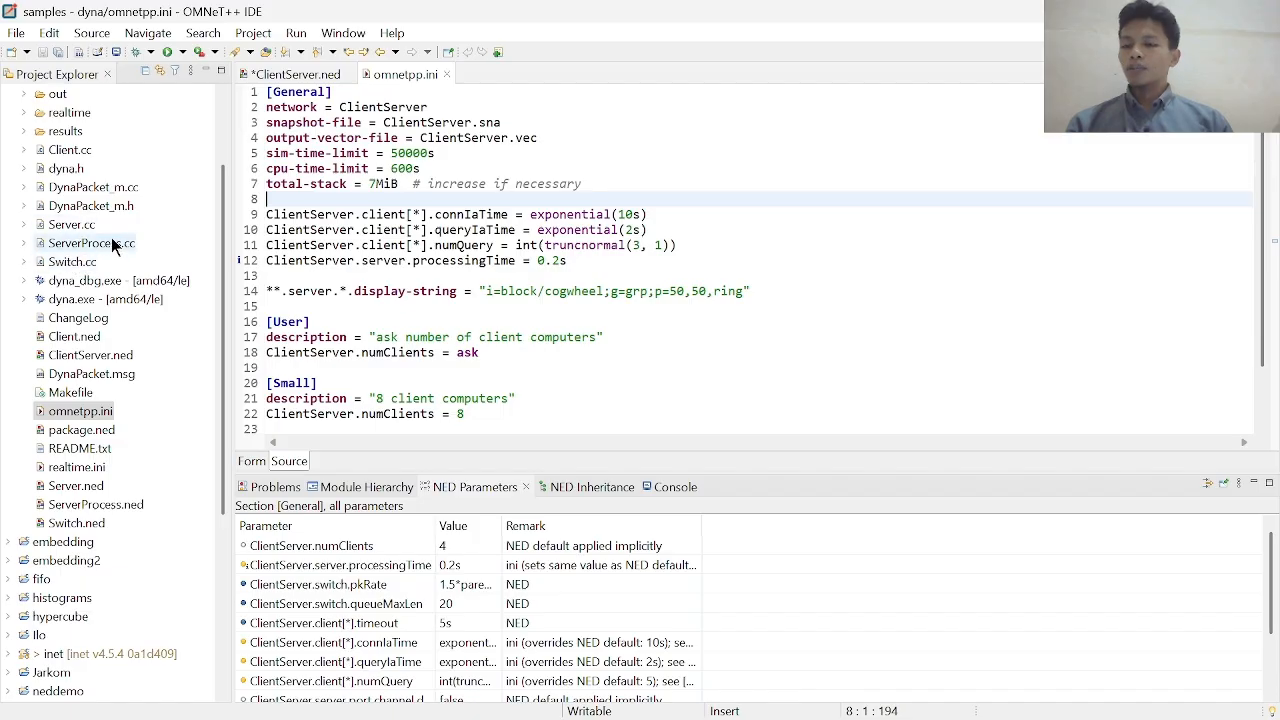
pyautogui.scroll(2, 115, 243)
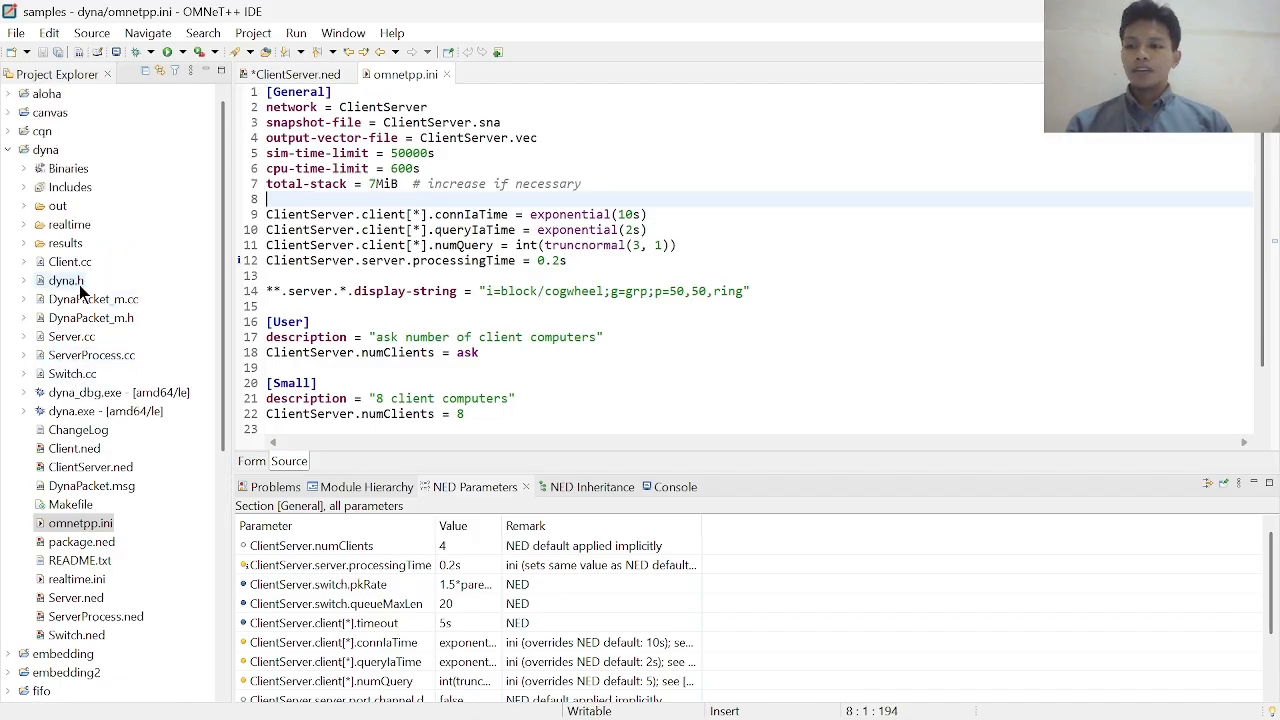
pyautogui.scroll(-2, 80, 290)
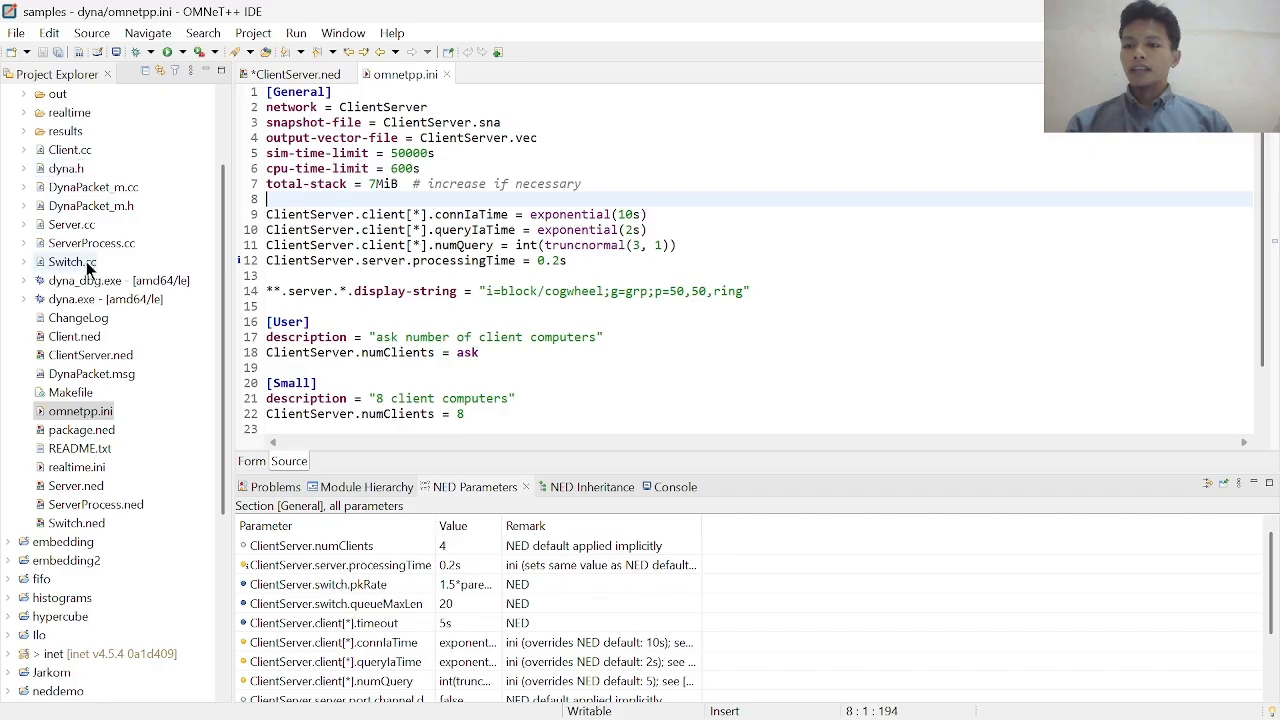
pyautogui.scroll(2, 88, 266)
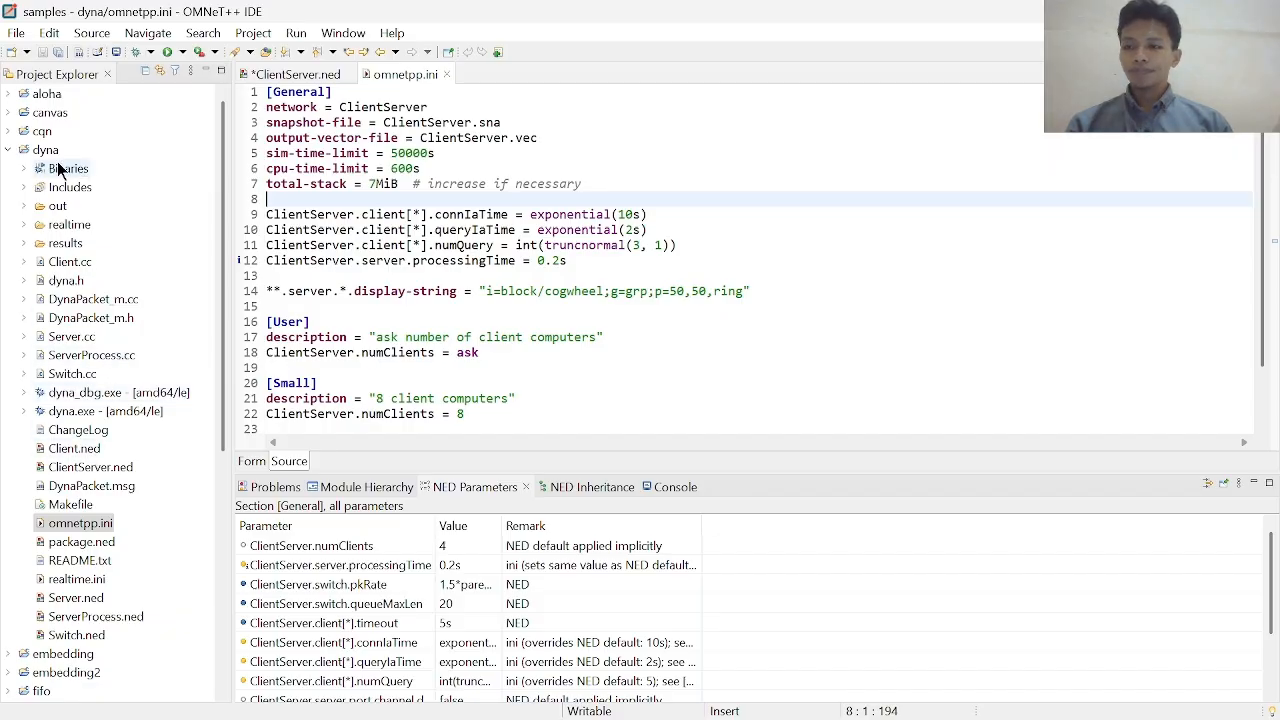
# Collapse the dyna project and launch its simulation with ClientServer.ned saved, then close the simulation window.
pyautogui.click(26, 152)
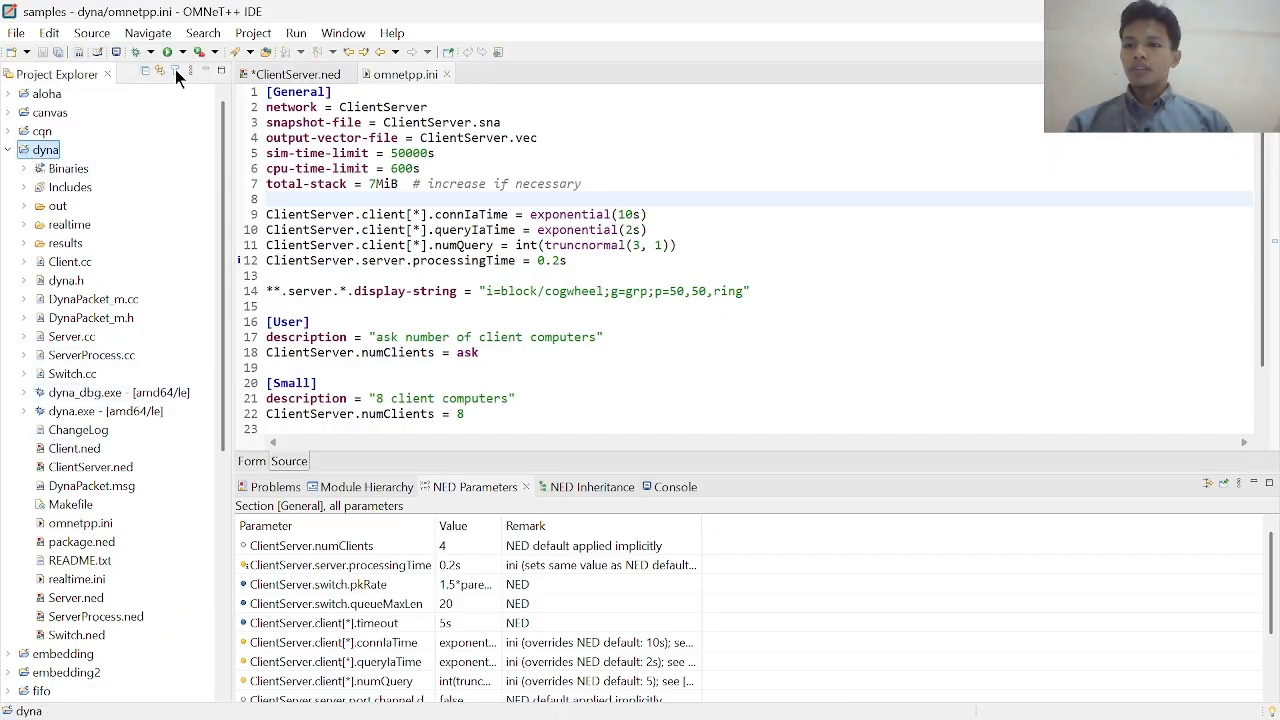
pyautogui.click(9, 150)
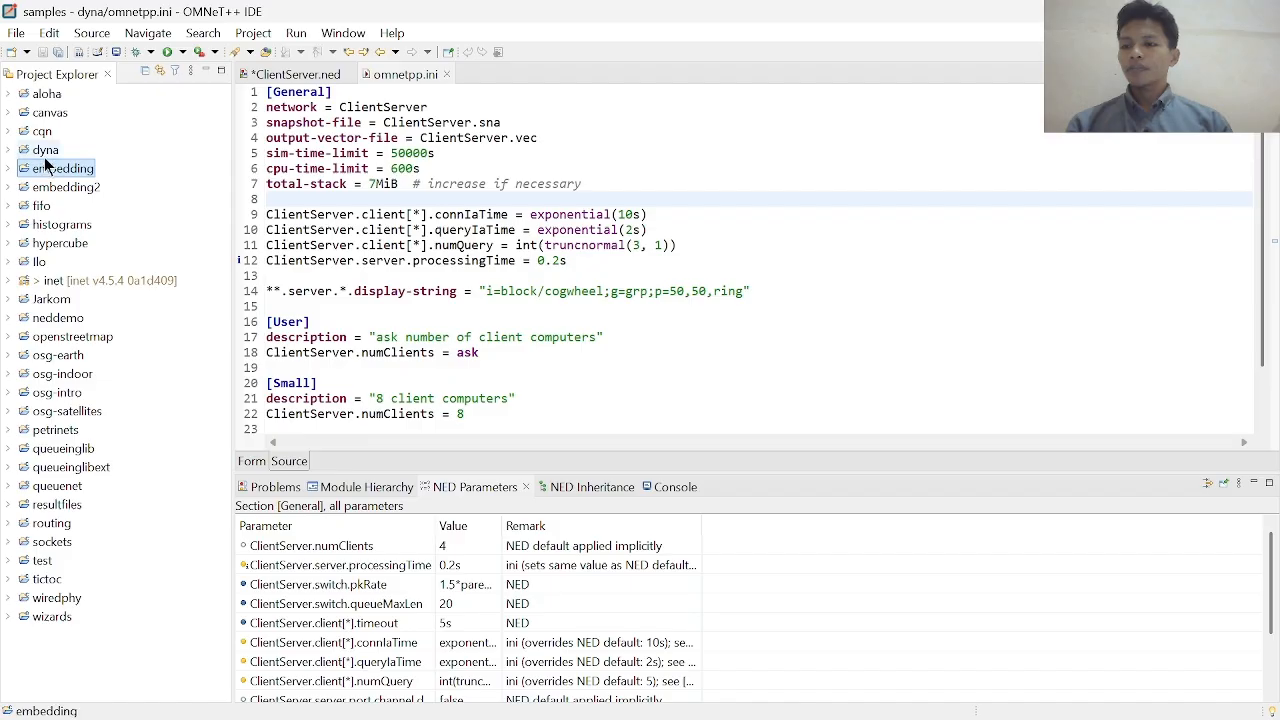
pyautogui.click(169, 53)
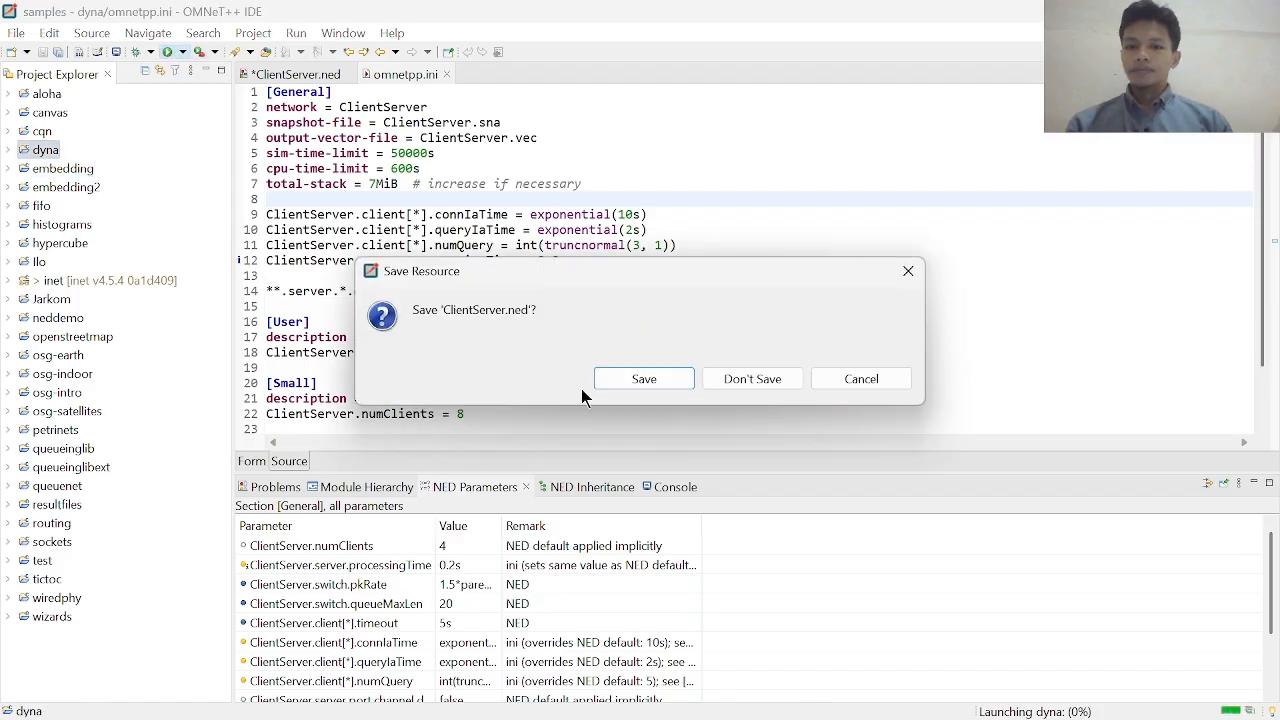
pyautogui.click(618, 384)
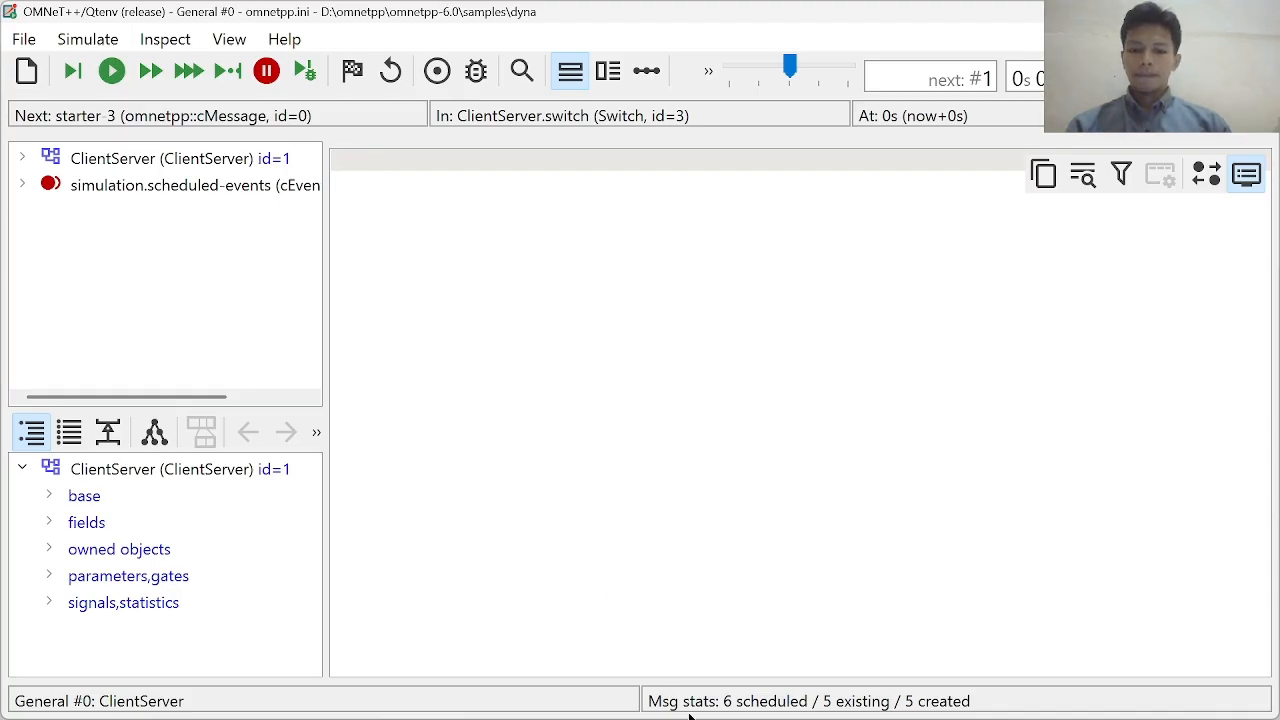
pyautogui.click(1257, 11)
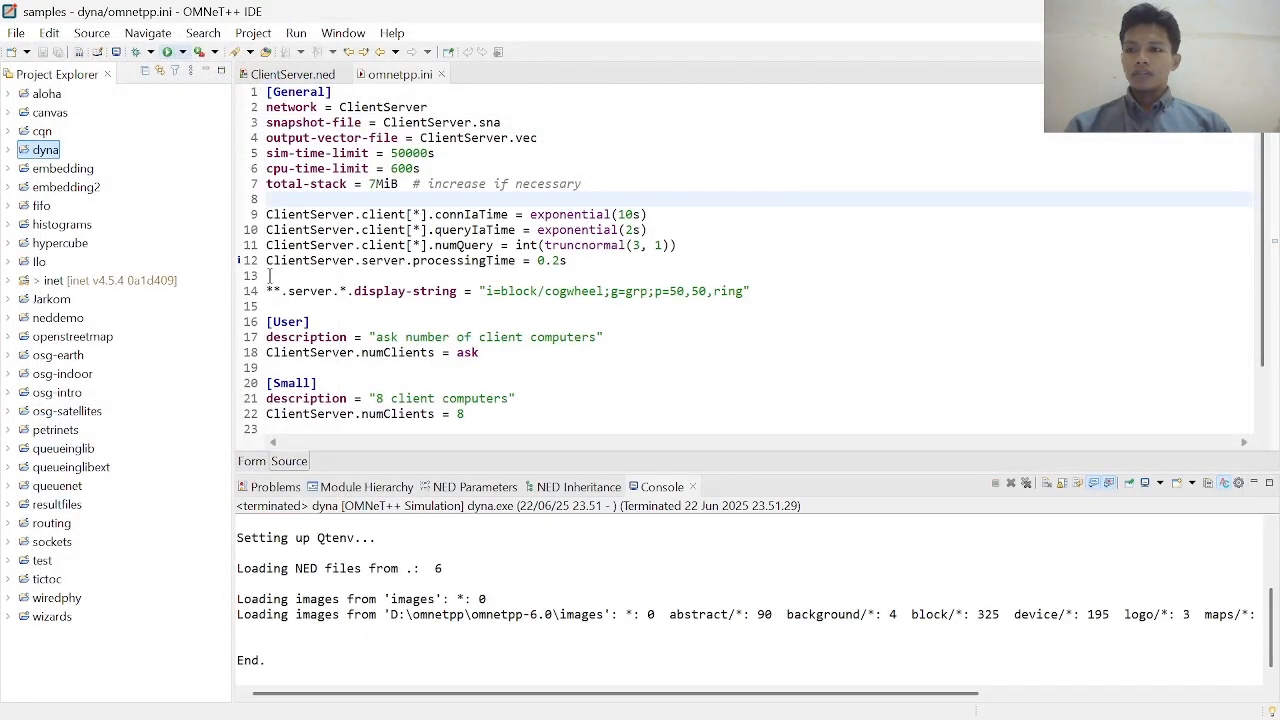
# Expand the dyna project, bring up ClientServer.ned and launch the simulation from it.
pyautogui.click(28, 154)
pyautogui.click(11, 151)
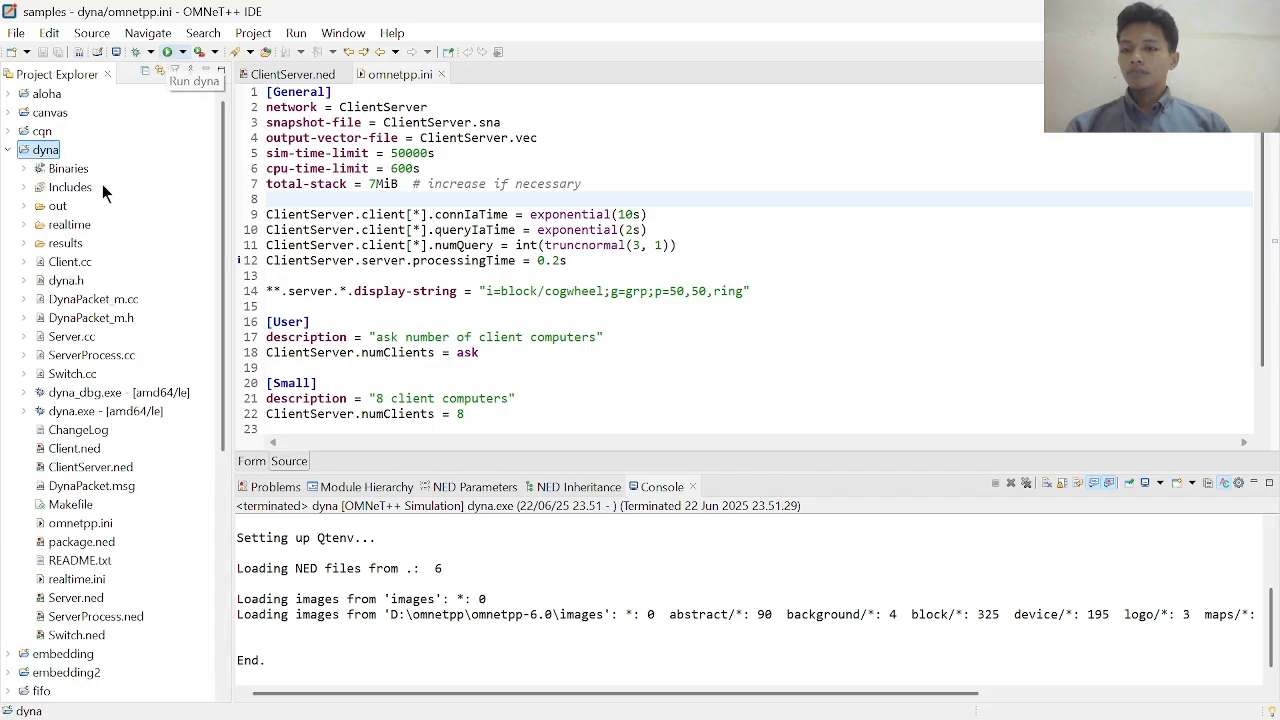
pyautogui.click(73, 466)
pyautogui.doubleClick(73, 466)
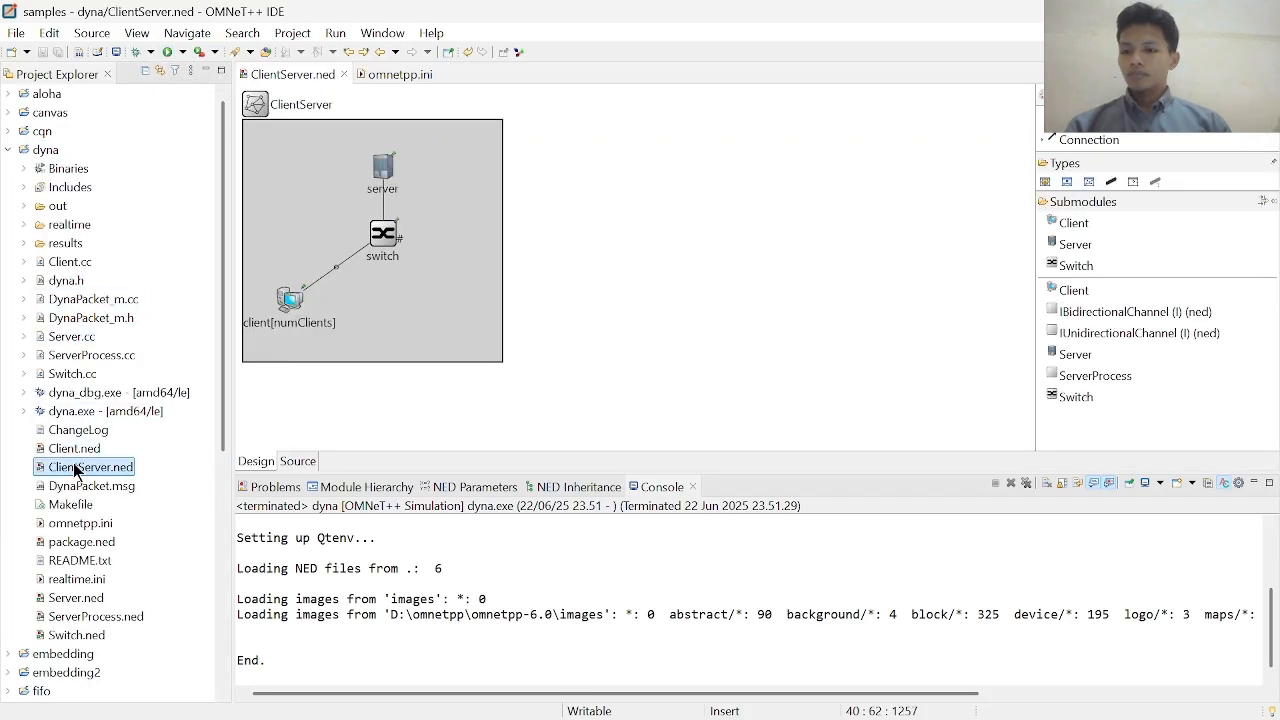
pyautogui.click(167, 51)
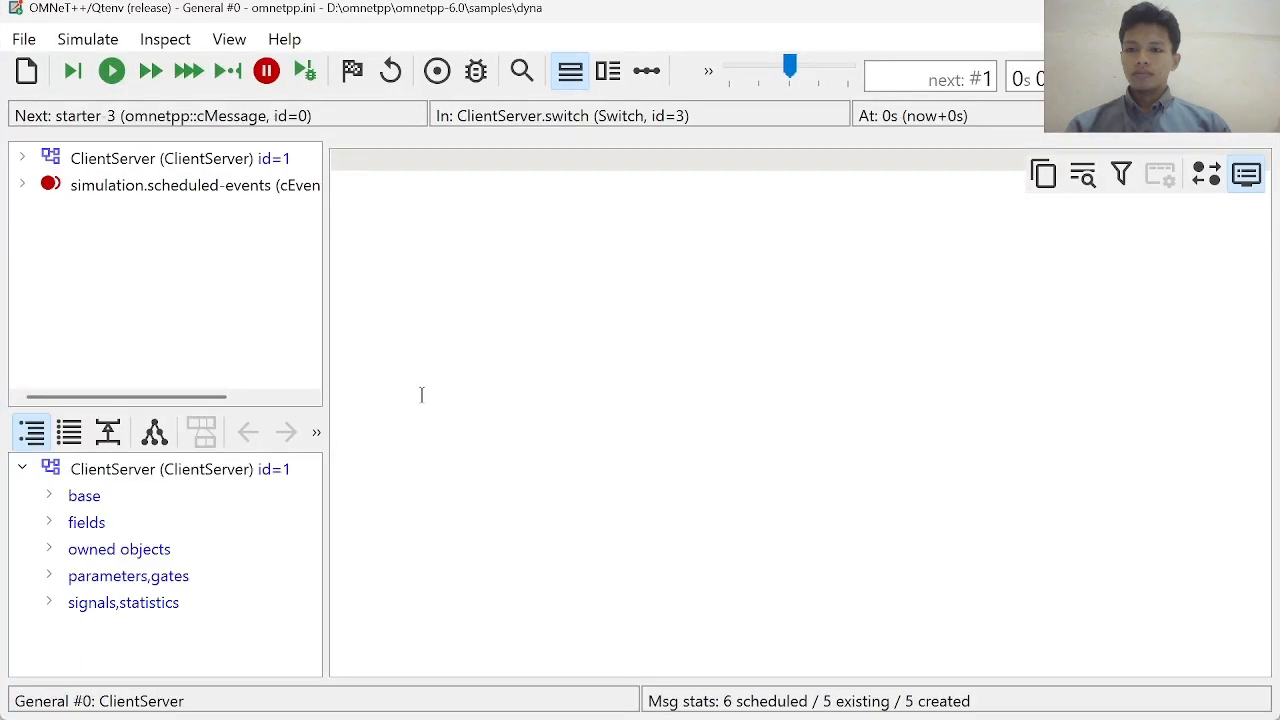
# Inspect the scheduled events, the ClientServer module tree and its server module, closing the separate event inspector.
pyautogui.click(209, 165)
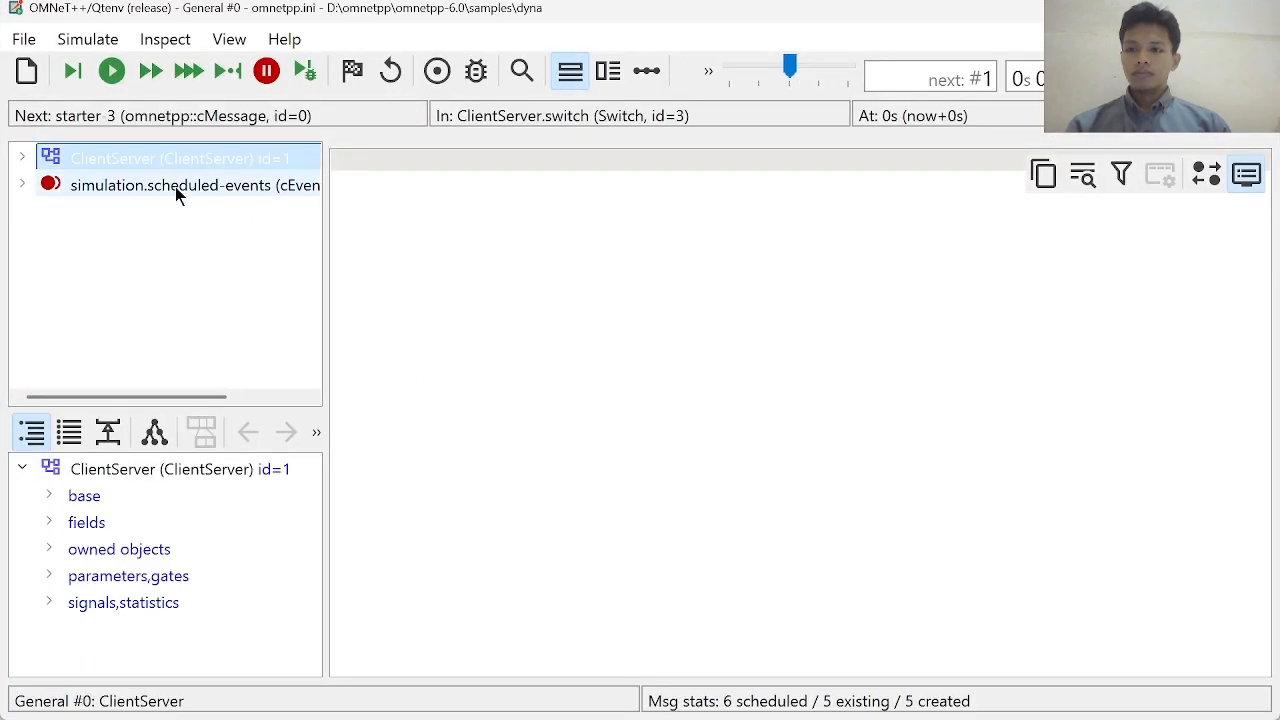
pyautogui.doubleClick(175, 186)
pyautogui.doubleClick(191, 160)
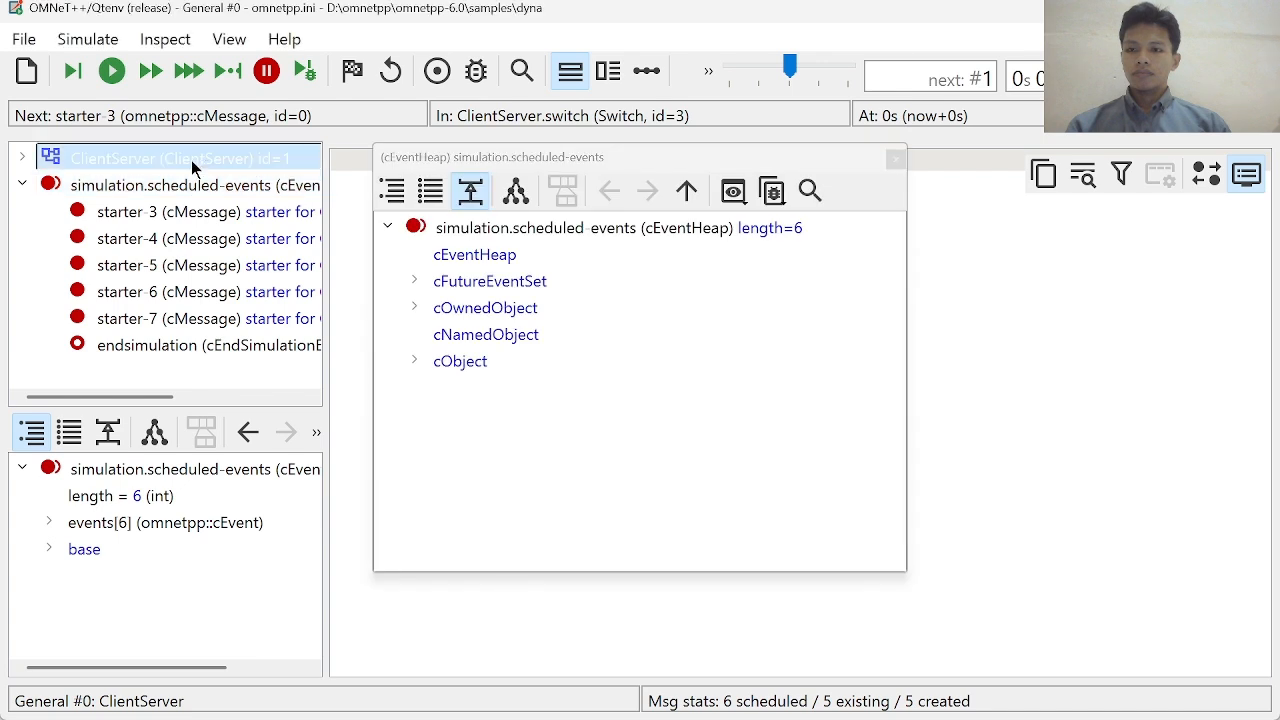
pyautogui.click(262, 211)
pyautogui.doubleClick(165, 222)
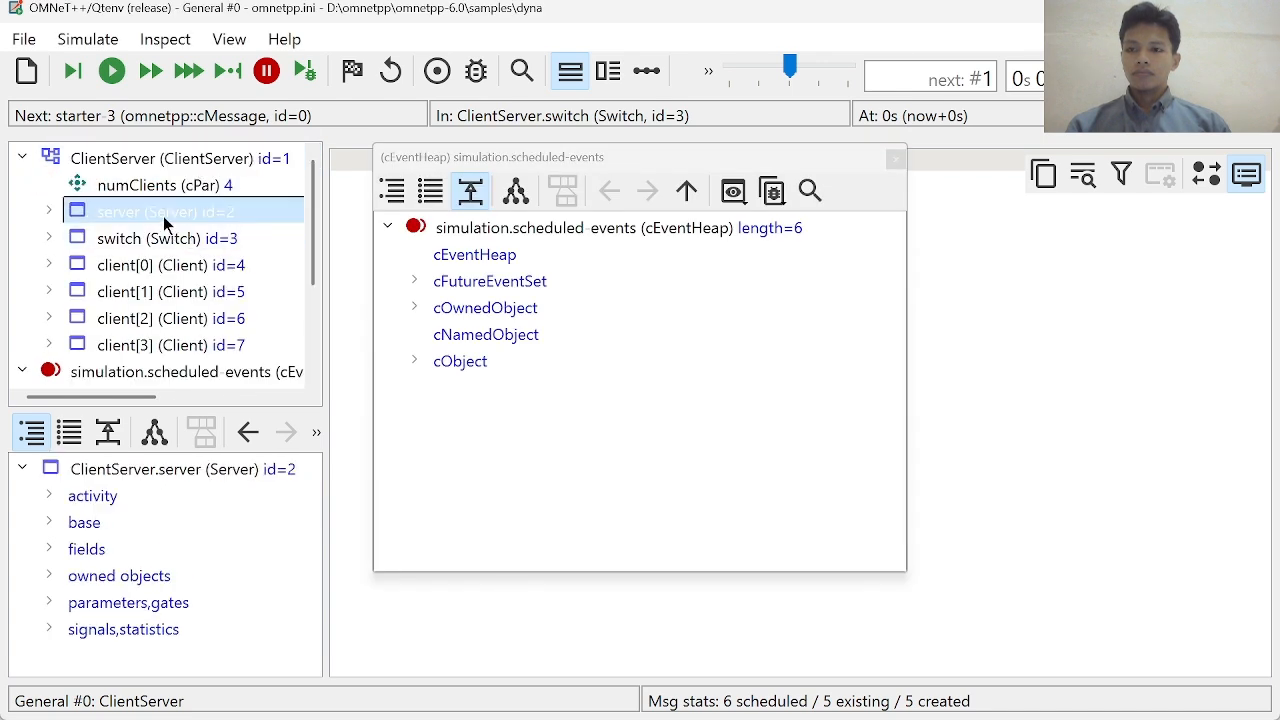
pyautogui.doubleClick(165, 222)
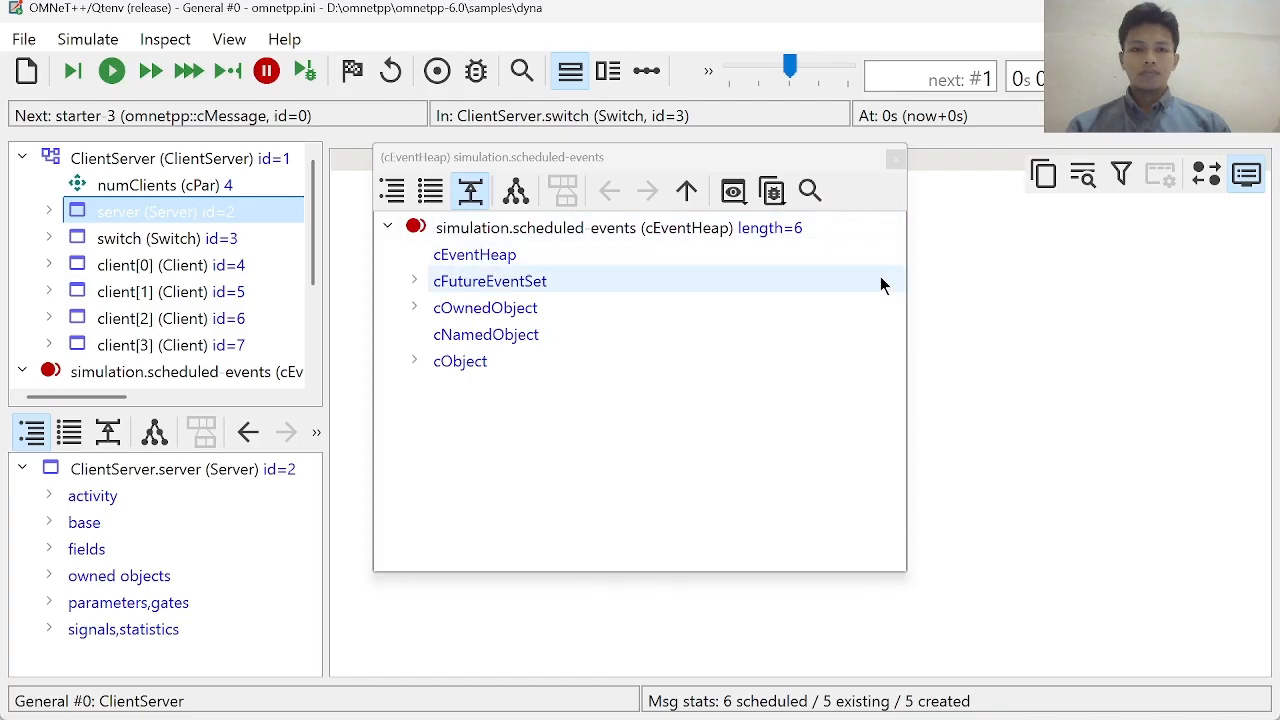
pyautogui.click(961, 277)
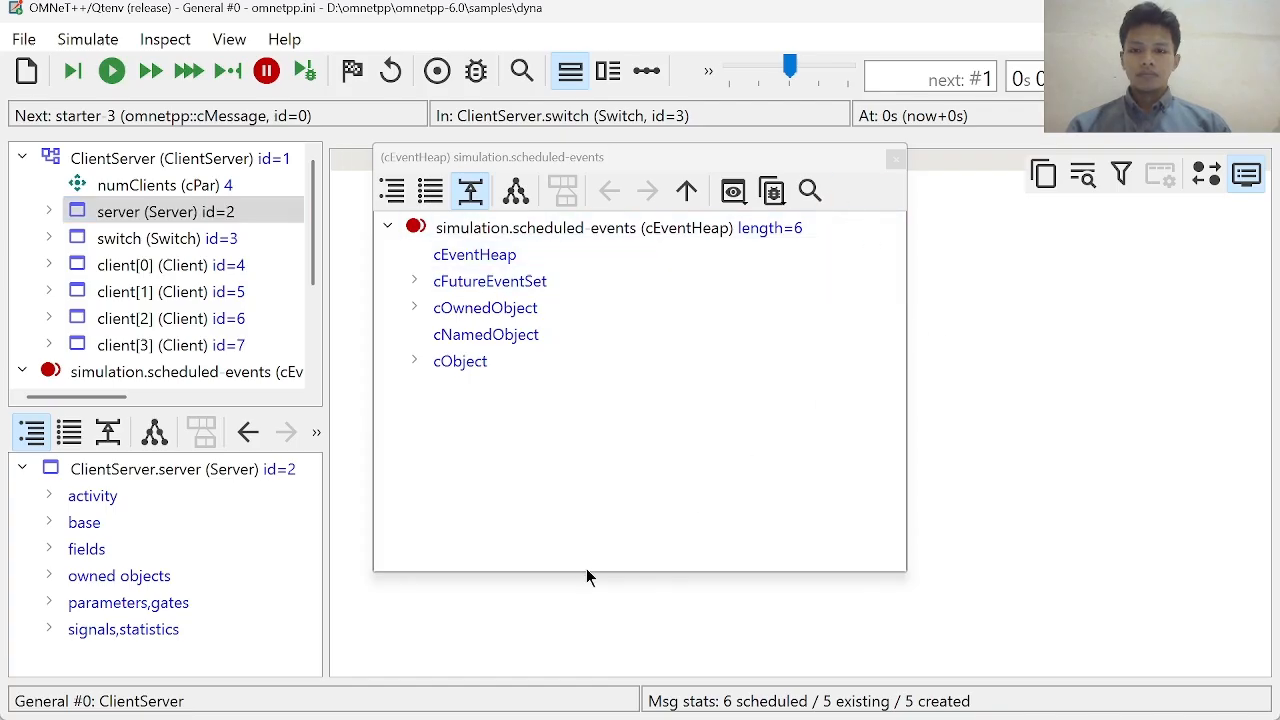
pyautogui.click(896, 159)
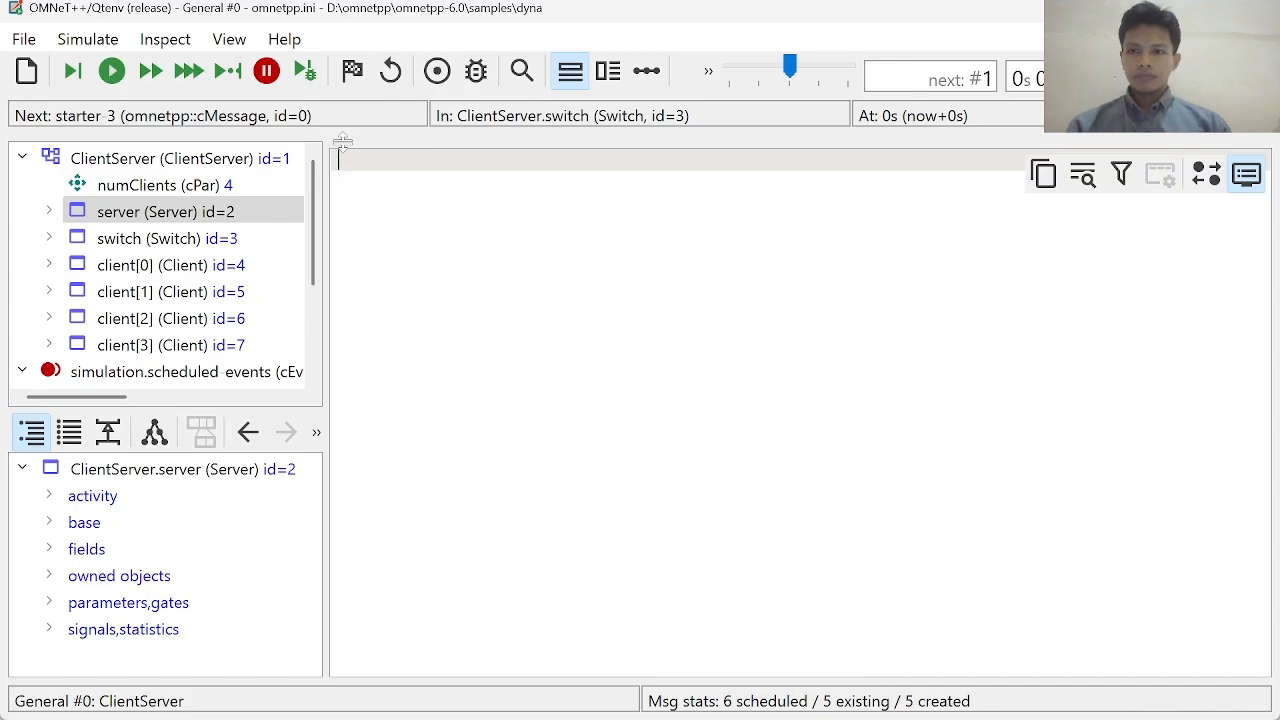
# Enlarge the network canvas above the log area in the simulation window, then close the simulation.
pyautogui.moveTo(336, 150); pyautogui.dragTo(460, 548)
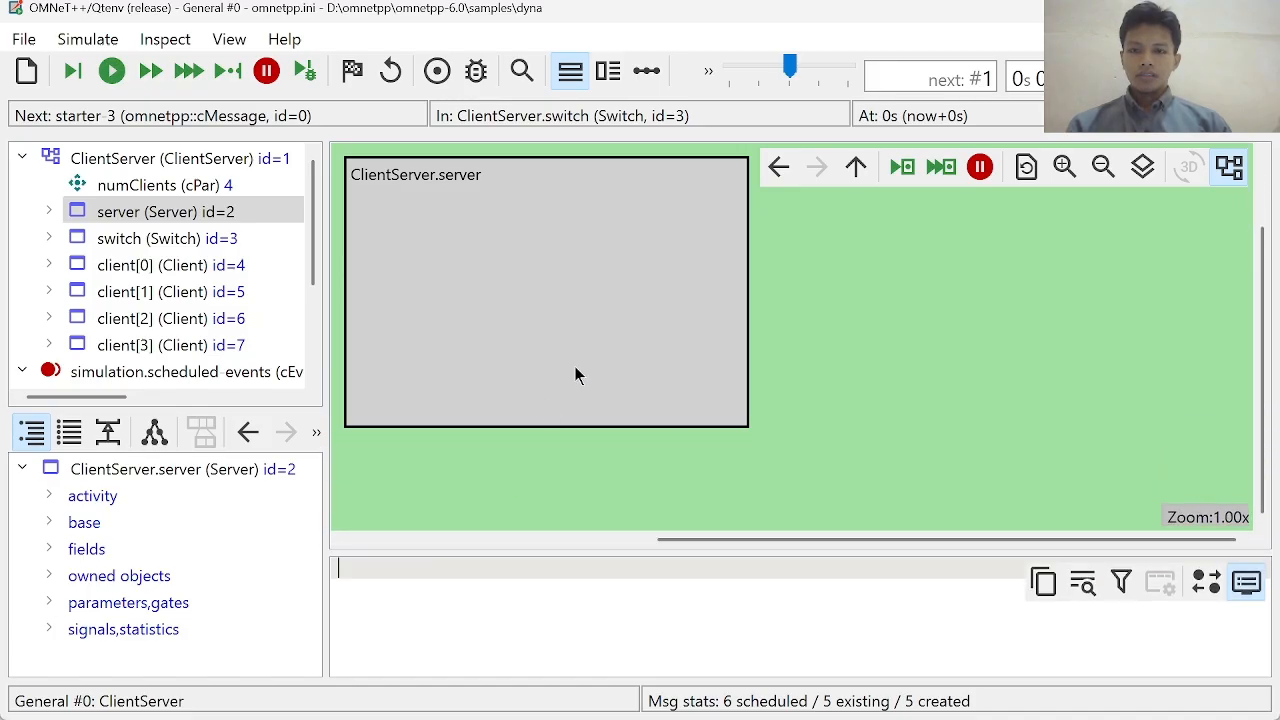
pyautogui.hscroll(-5, 795, 364)
pyautogui.hscroll(5, 795, 364)
pyautogui.click(1257, 9)
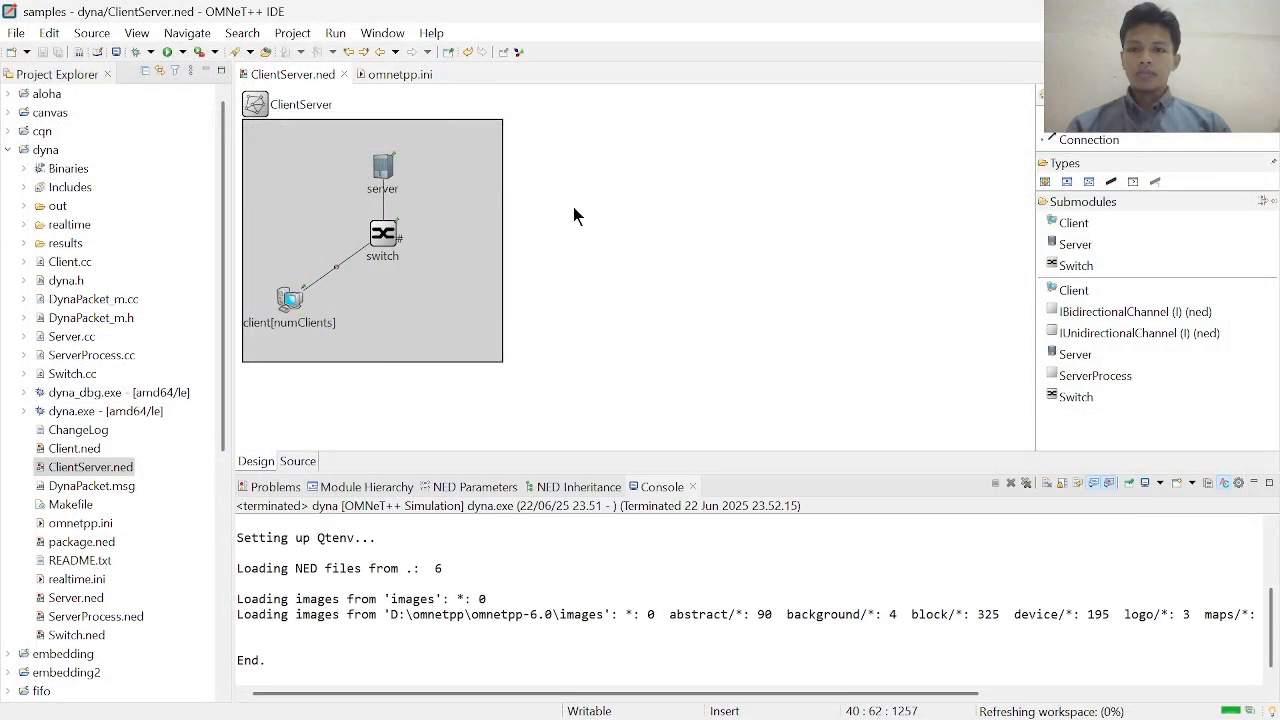
# Relaunch the dyna project's simulation and adjust the canvas area to show the whole ClientServer network.
pyautogui.click(38, 155)
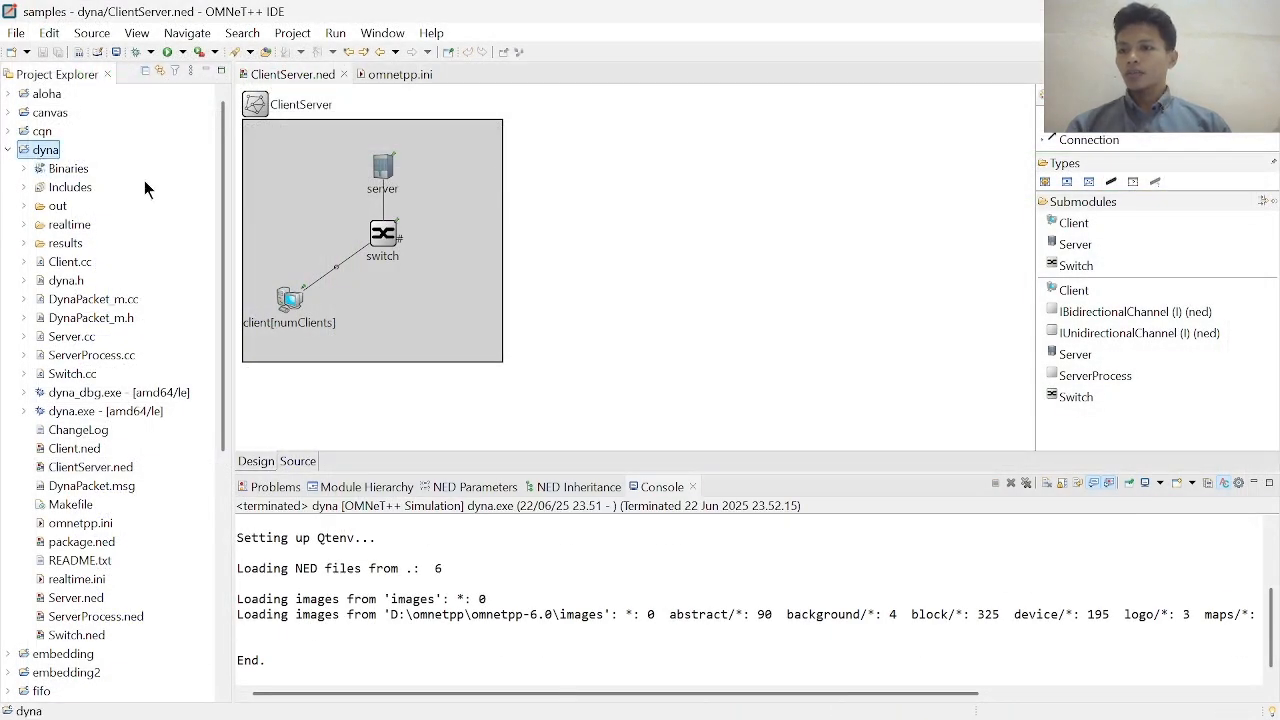
pyautogui.click(168, 52)
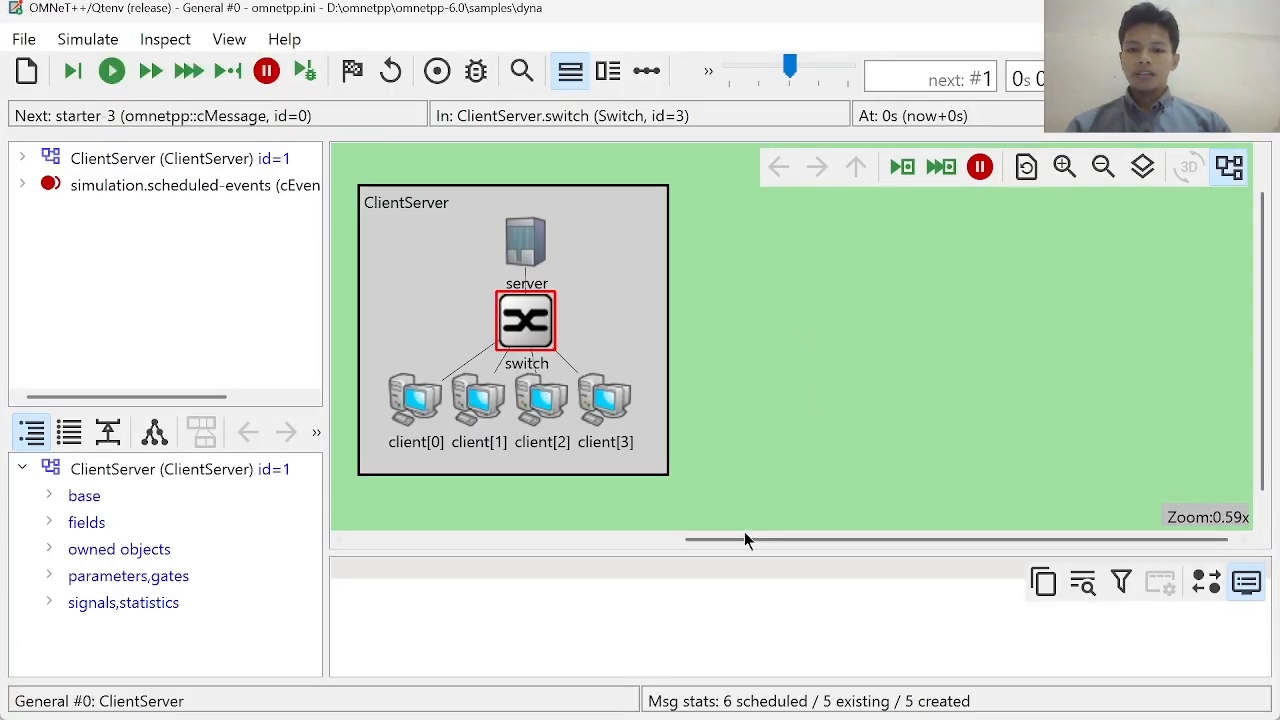
pyautogui.moveTo(742, 539); pyautogui.dragTo(578, 540)
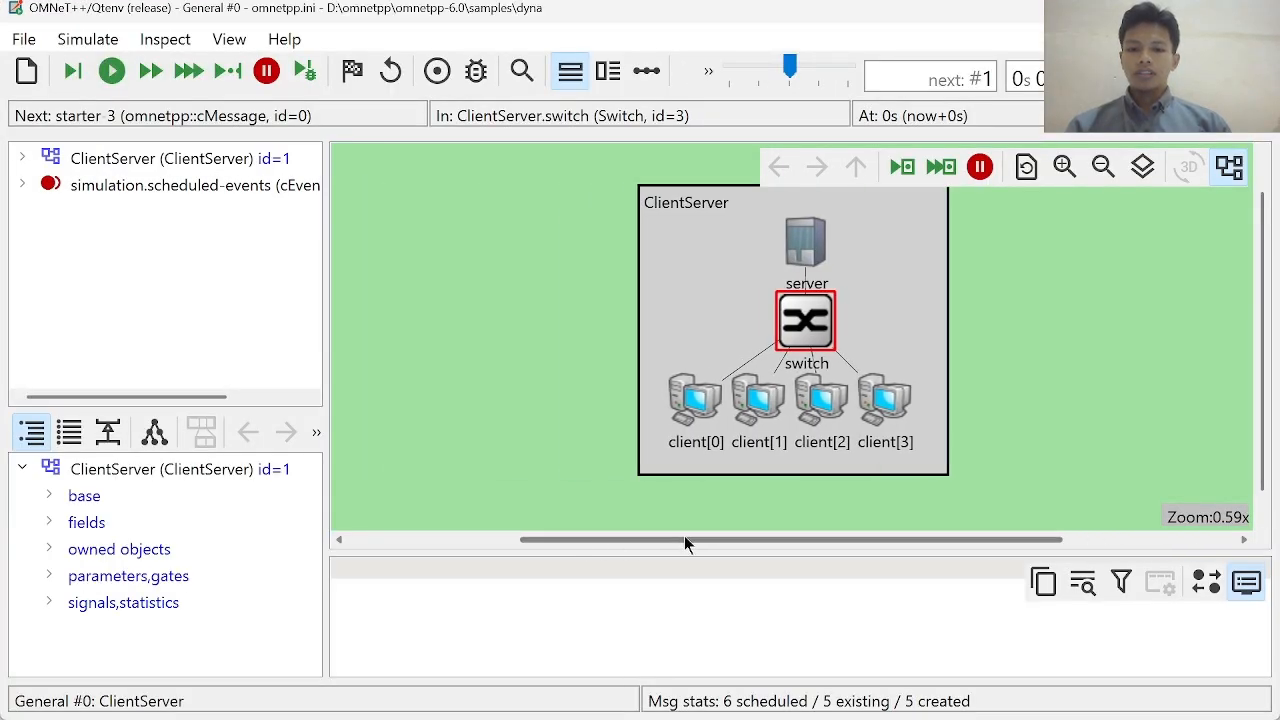
pyautogui.moveTo(684, 540); pyautogui.dragTo(817, 540)
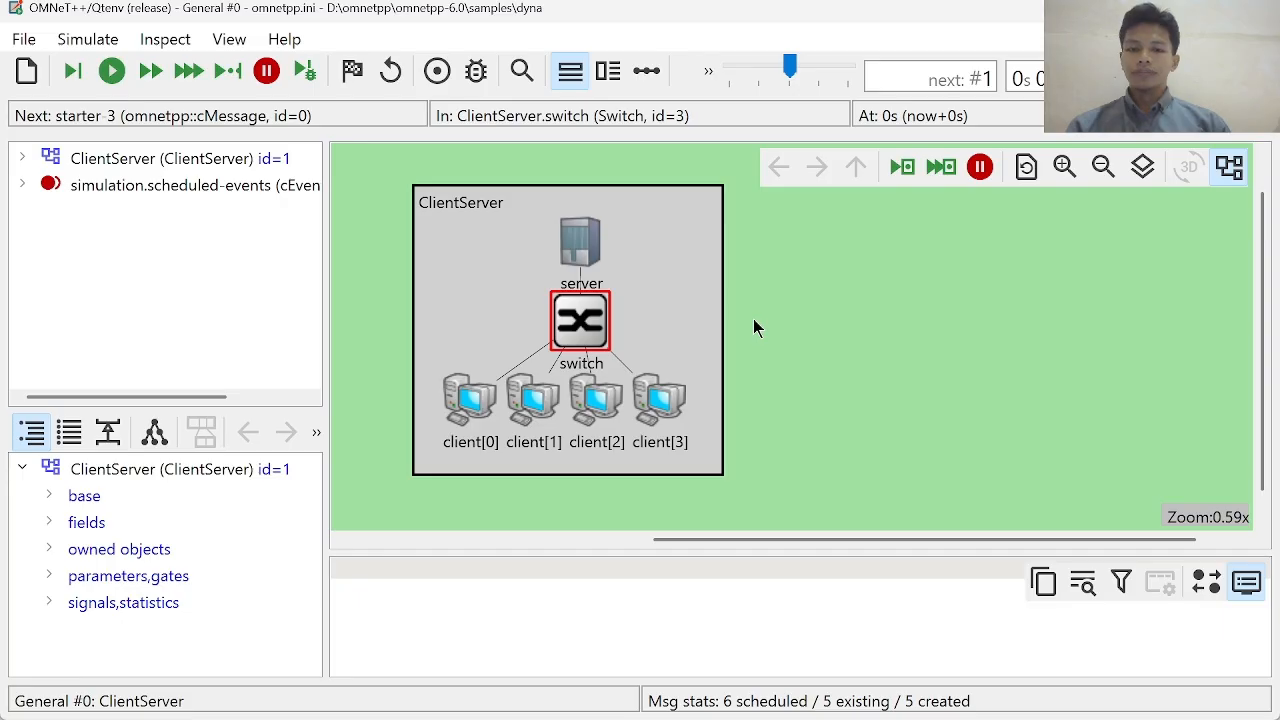
pyautogui.moveTo(589, 548)
pyautogui.mouseDown()
pyautogui.moveTo(586, 297)
pyautogui.moveTo(603, 578)
pyautogui.moveTo(646, 540)
pyautogui.moveTo(587, 535)
pyautogui.mouseUp()
# Expand ClientServer and its server module, examine the port connections, channel delays and processing time, and collapse the server again.
pyautogui.doubleClick(83, 158)
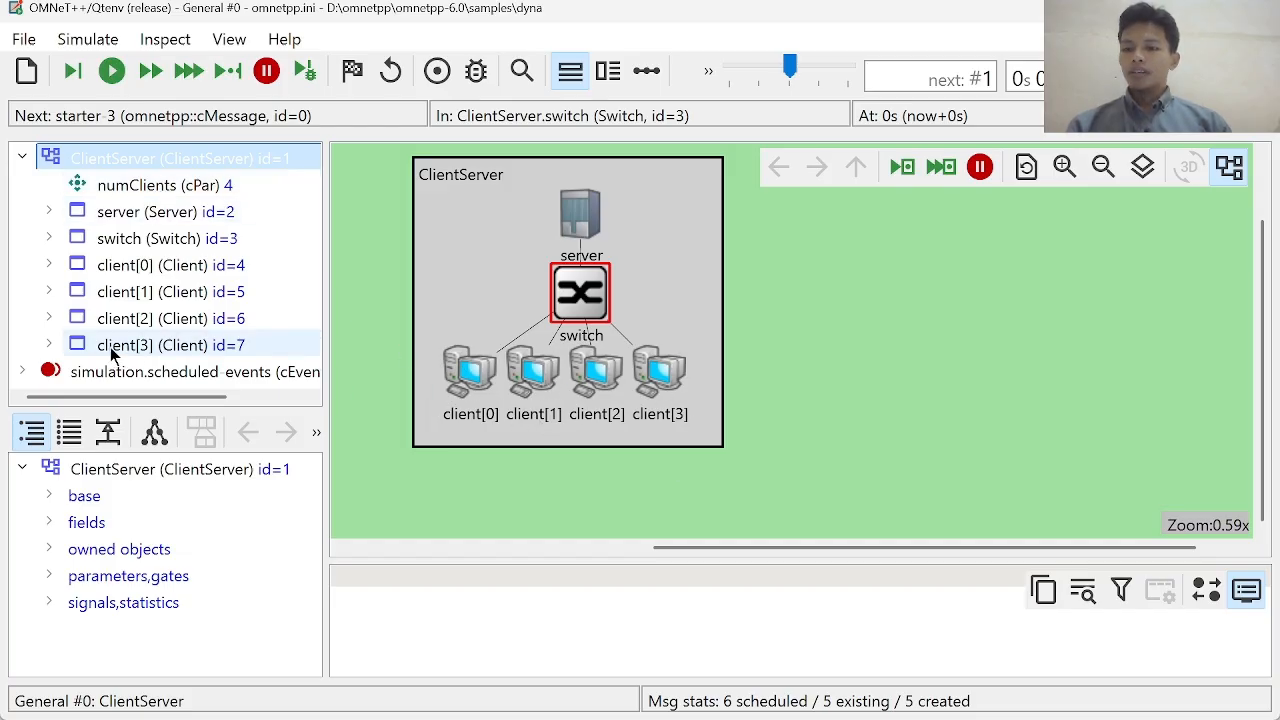
pyautogui.doubleClick(80, 213)
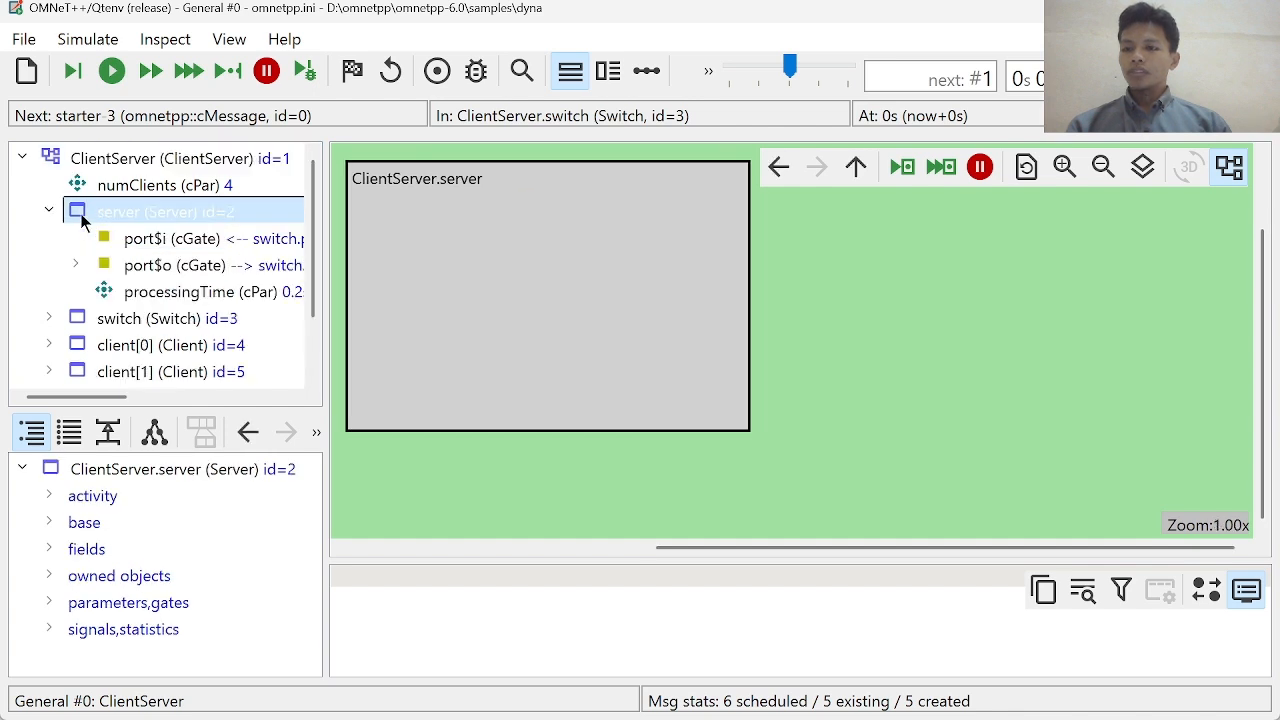
pyautogui.hscroll(5, 226, 277)
pyautogui.hscroll(-5, 226, 277)
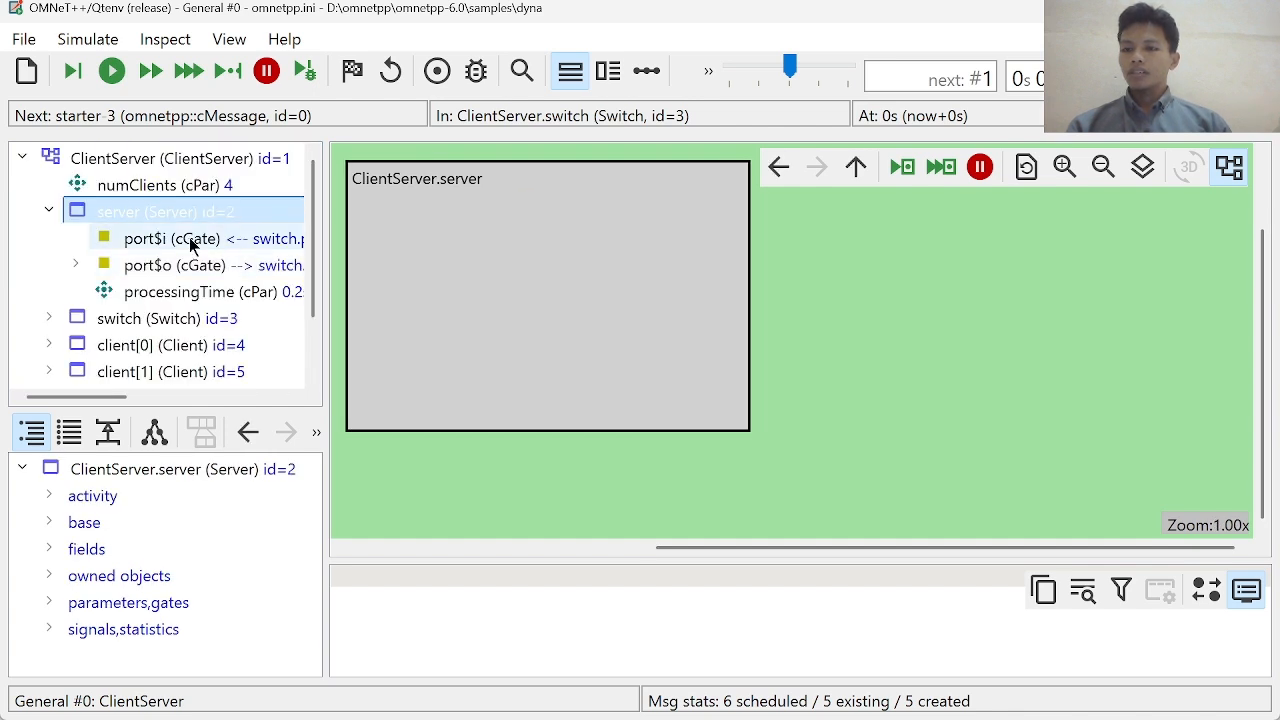
pyautogui.hscroll(5, 230, 251)
pyautogui.hscroll(-5, 100, 255)
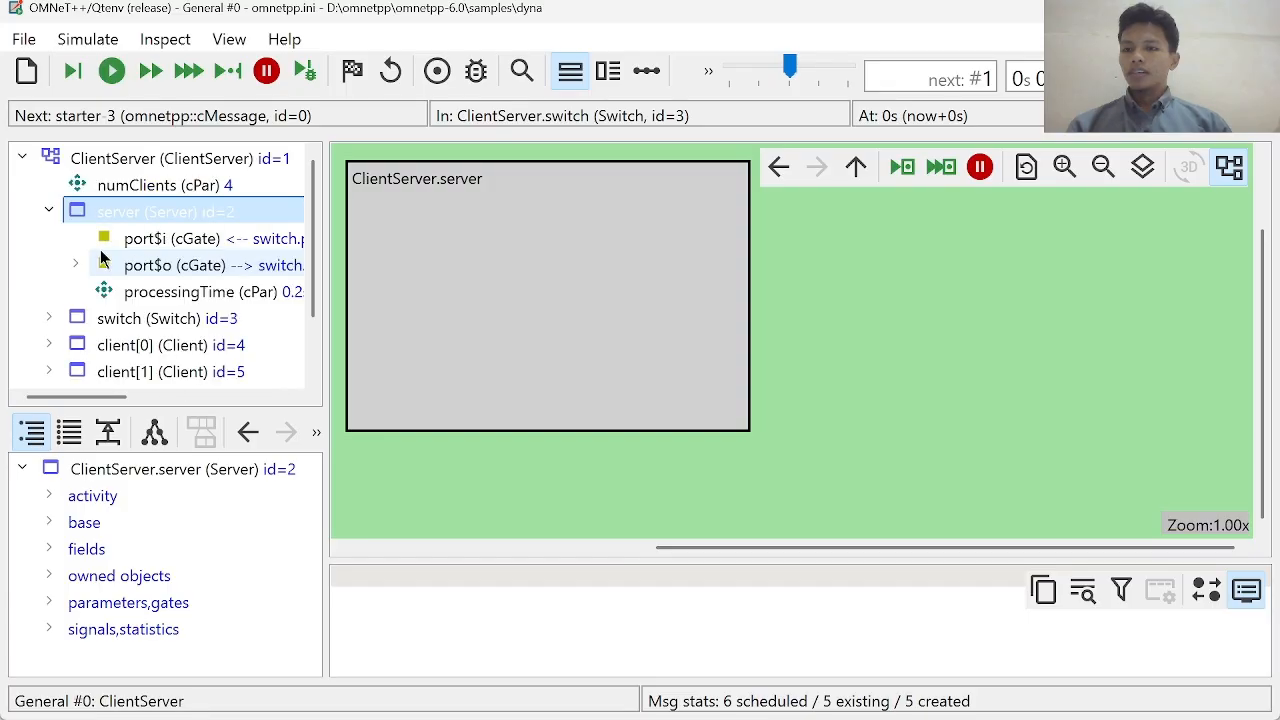
pyautogui.hscroll(5, 186, 282)
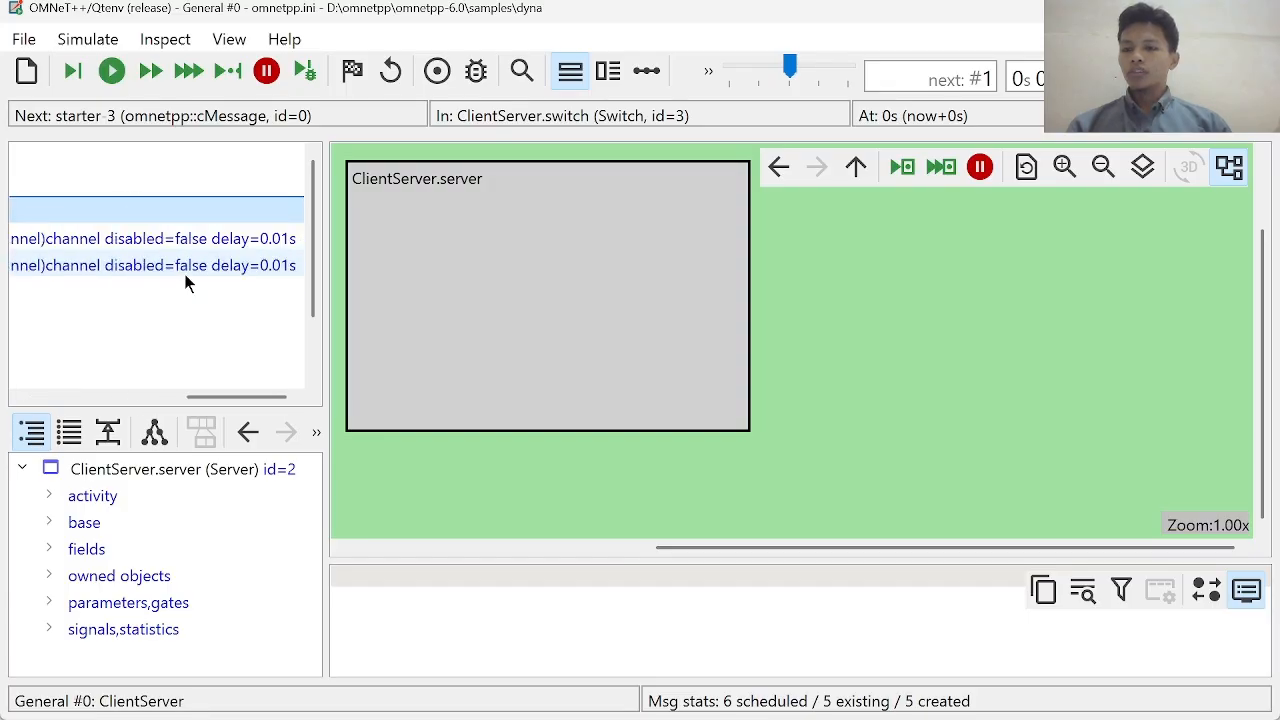
pyautogui.hscroll(-4, 186, 282)
pyautogui.hscroll(2, 186, 285)
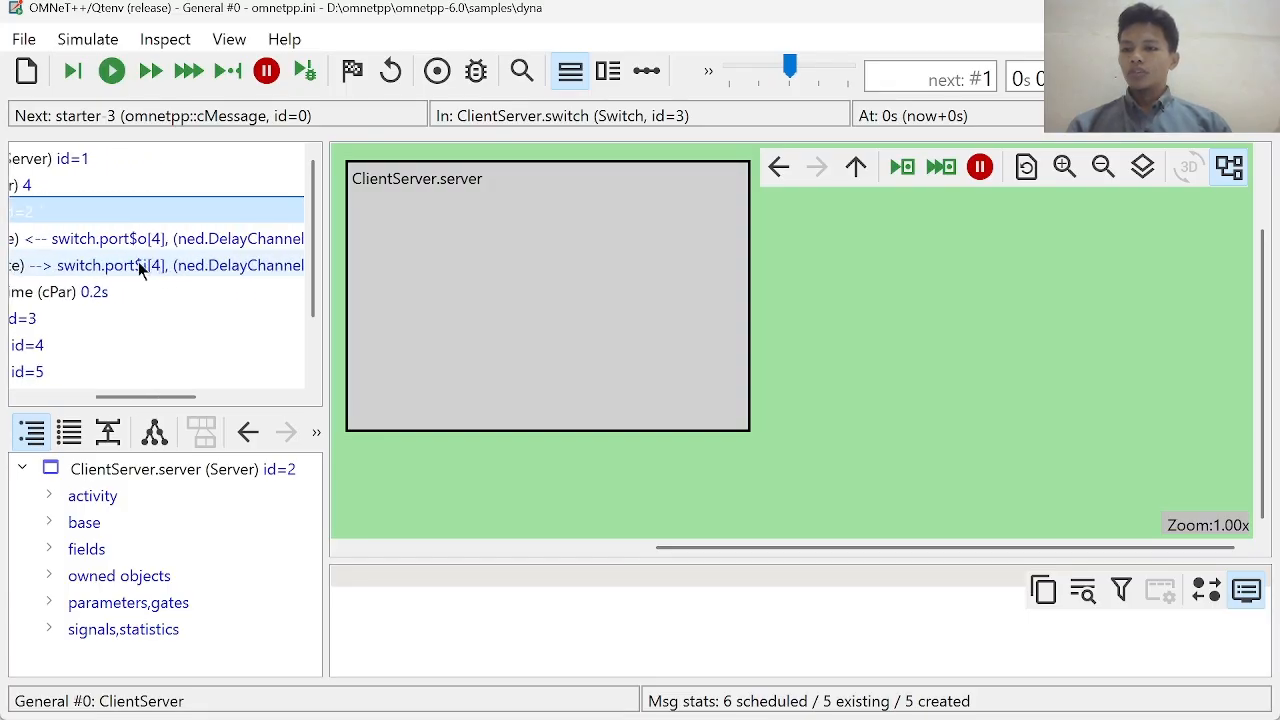
pyautogui.hscroll(3, 140, 268)
pyautogui.hscroll(-6, 140, 268)
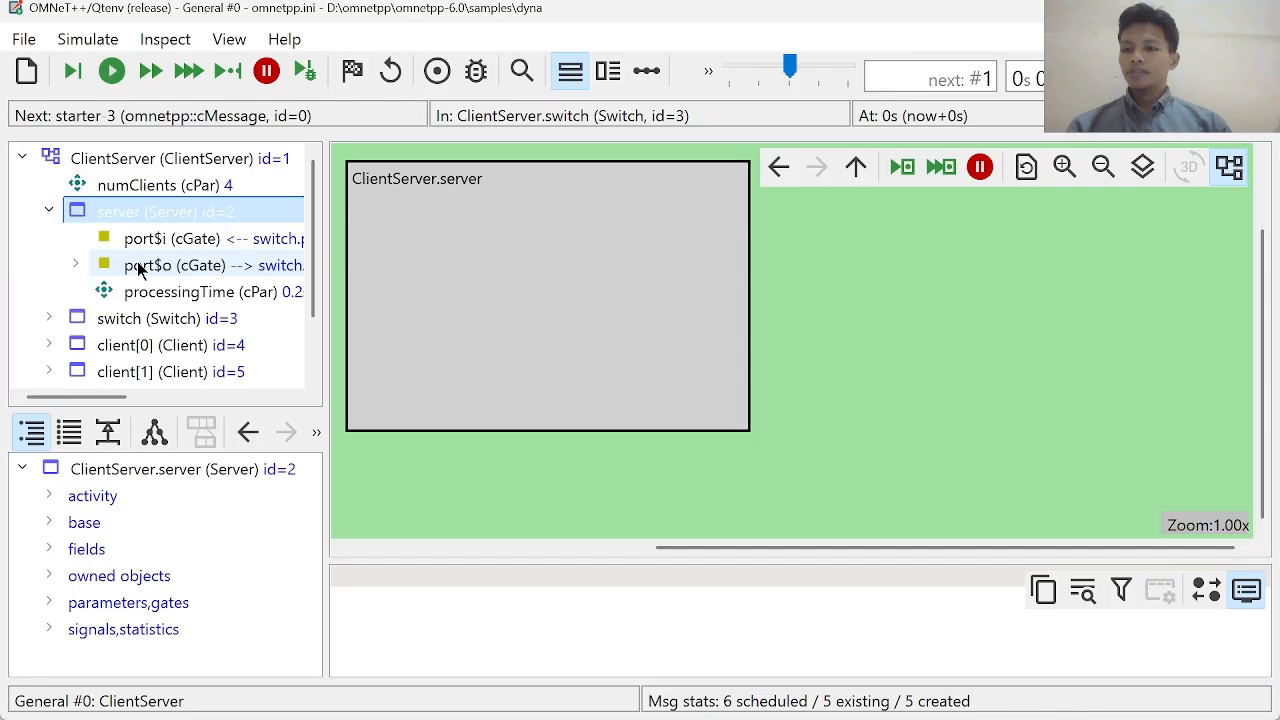
pyautogui.doubleClick(69, 215)
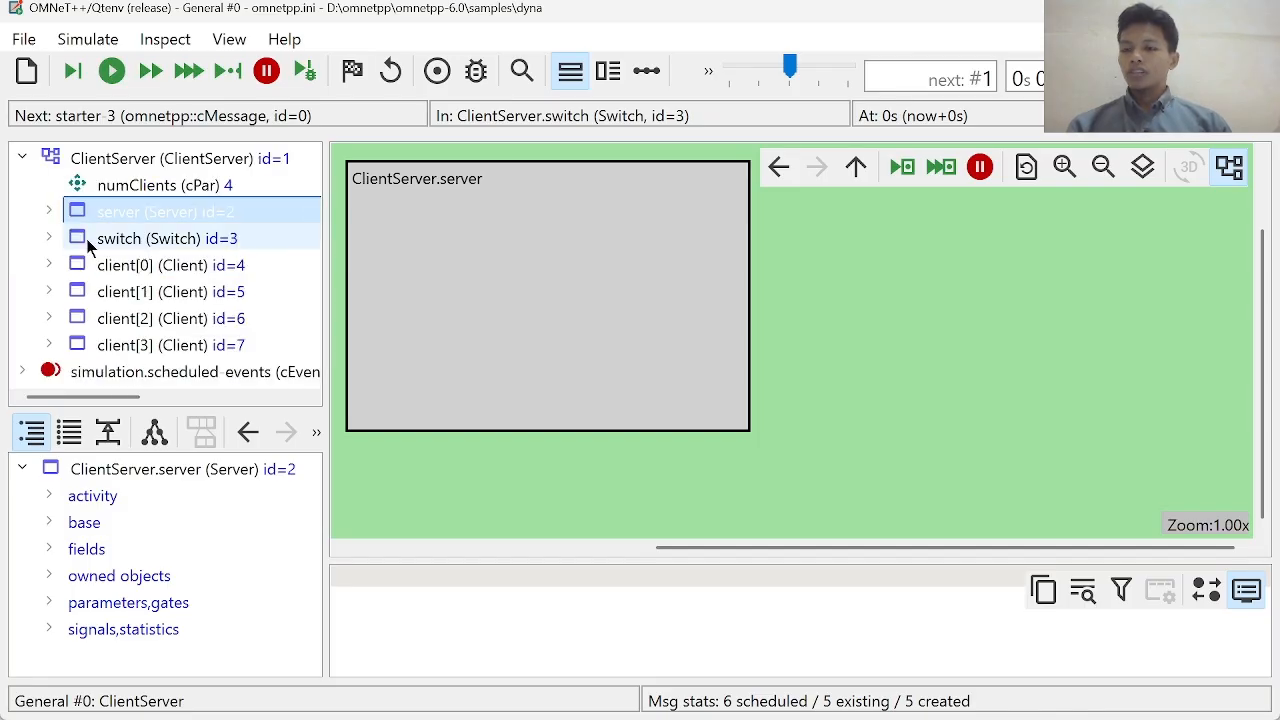
# Expand the switch module, examine its input and output port connections and channel delays, and collapse it again.
pyautogui.doubleClick(86, 238)
pyautogui.hscroll(3, 165, 292)
pyautogui.hscroll(-3, 165, 292)
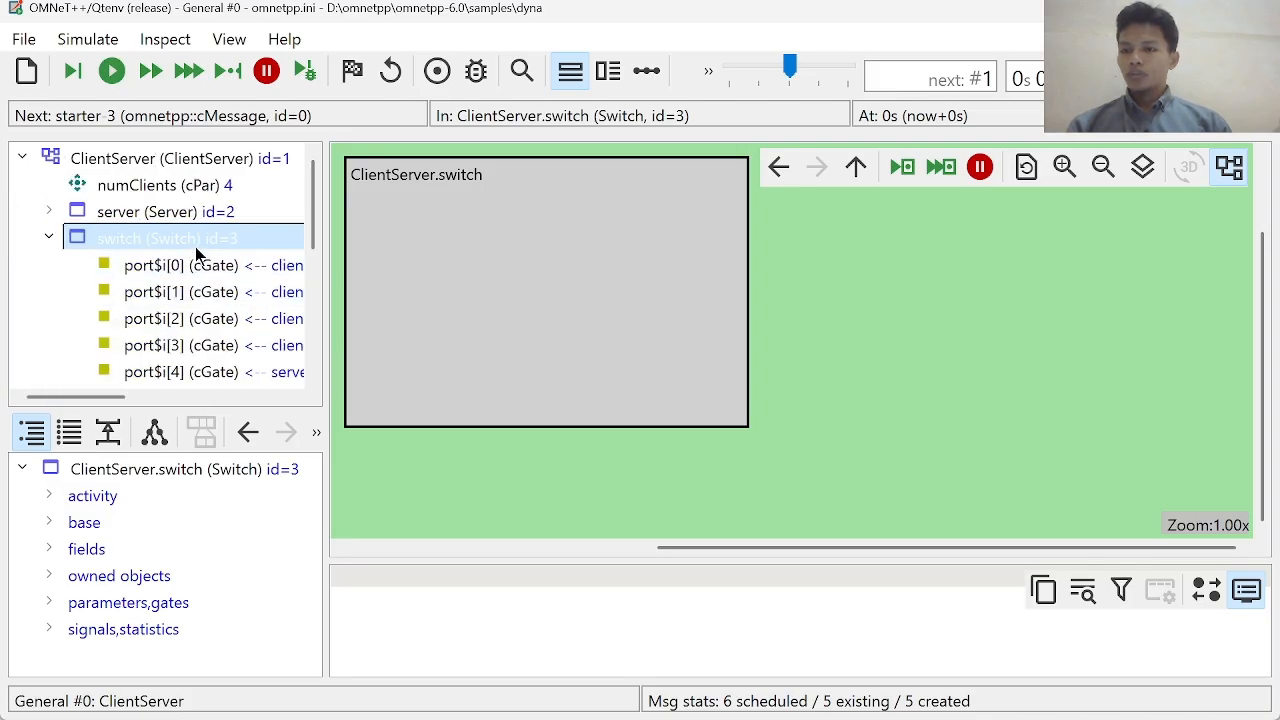
pyautogui.scroll(-1, 195, 246)
pyautogui.scroll(-1, 197, 340)
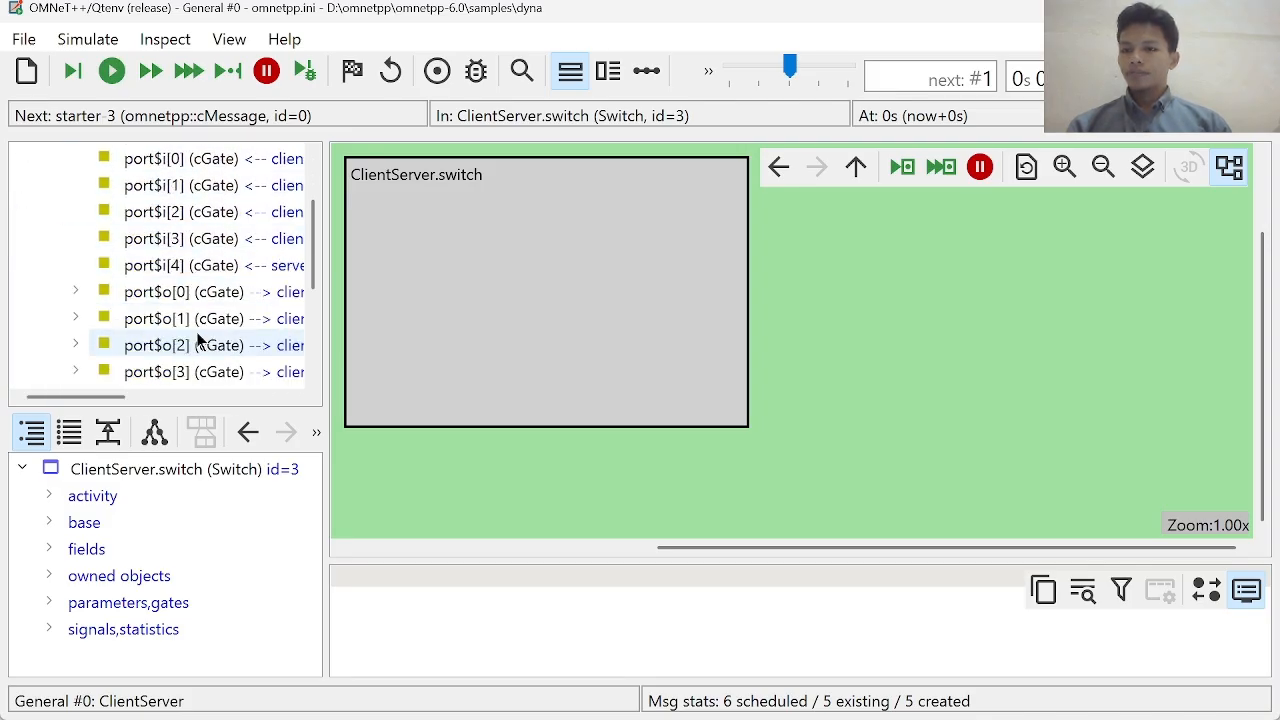
pyautogui.scroll(-2, 197, 340)
pyautogui.scroll(1, 197, 340)
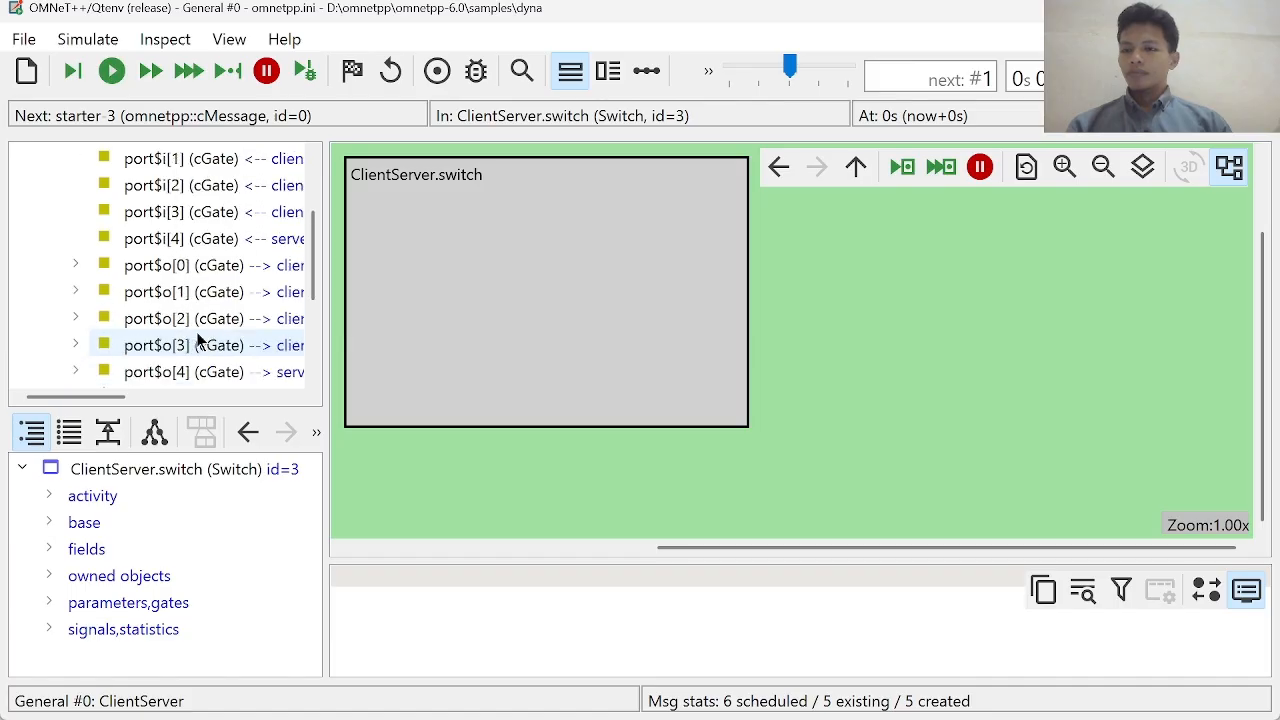
pyautogui.scroll(2, 197, 340)
pyautogui.hscroll(3, 197, 340)
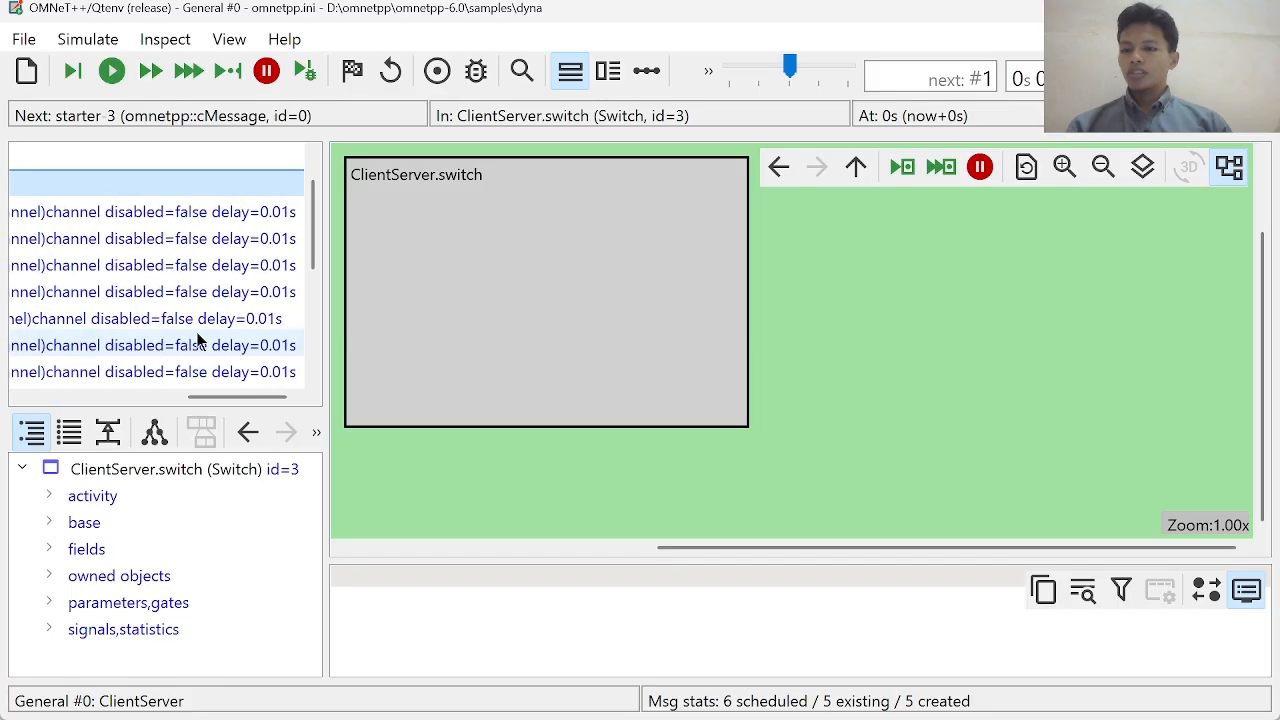
pyautogui.hscroll(-3, 197, 340)
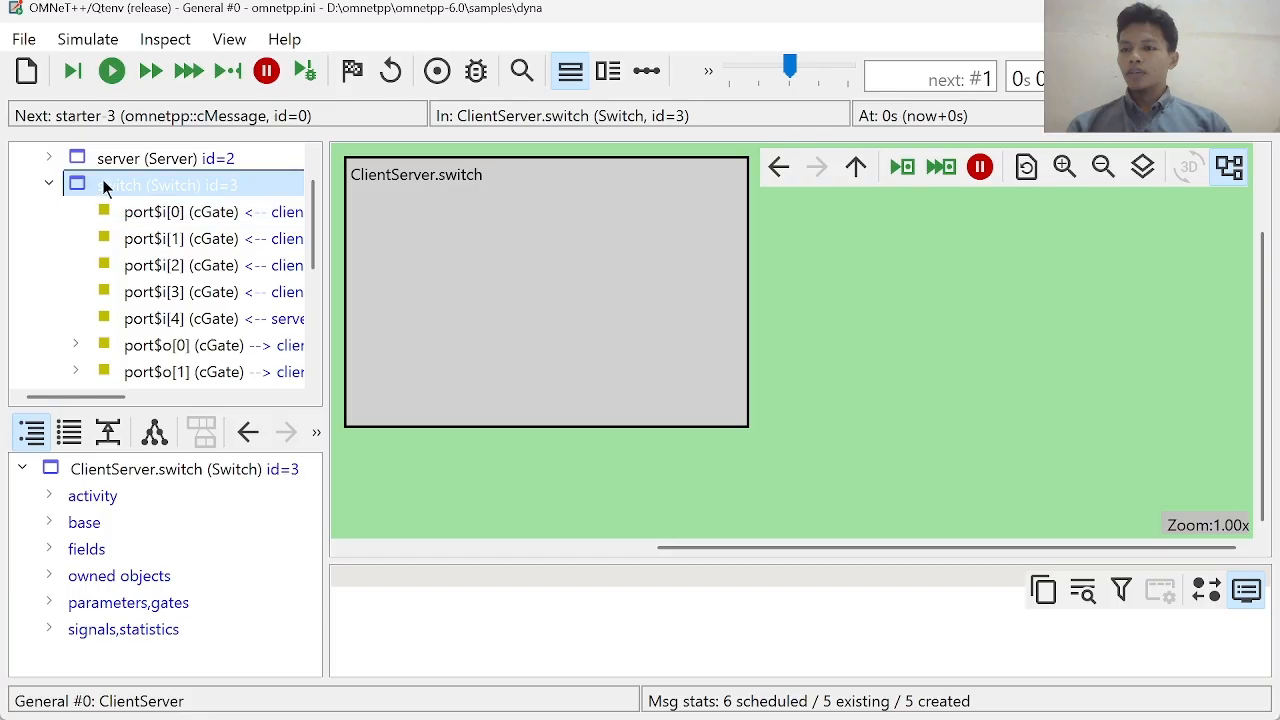
pyautogui.doubleClick(103, 184)
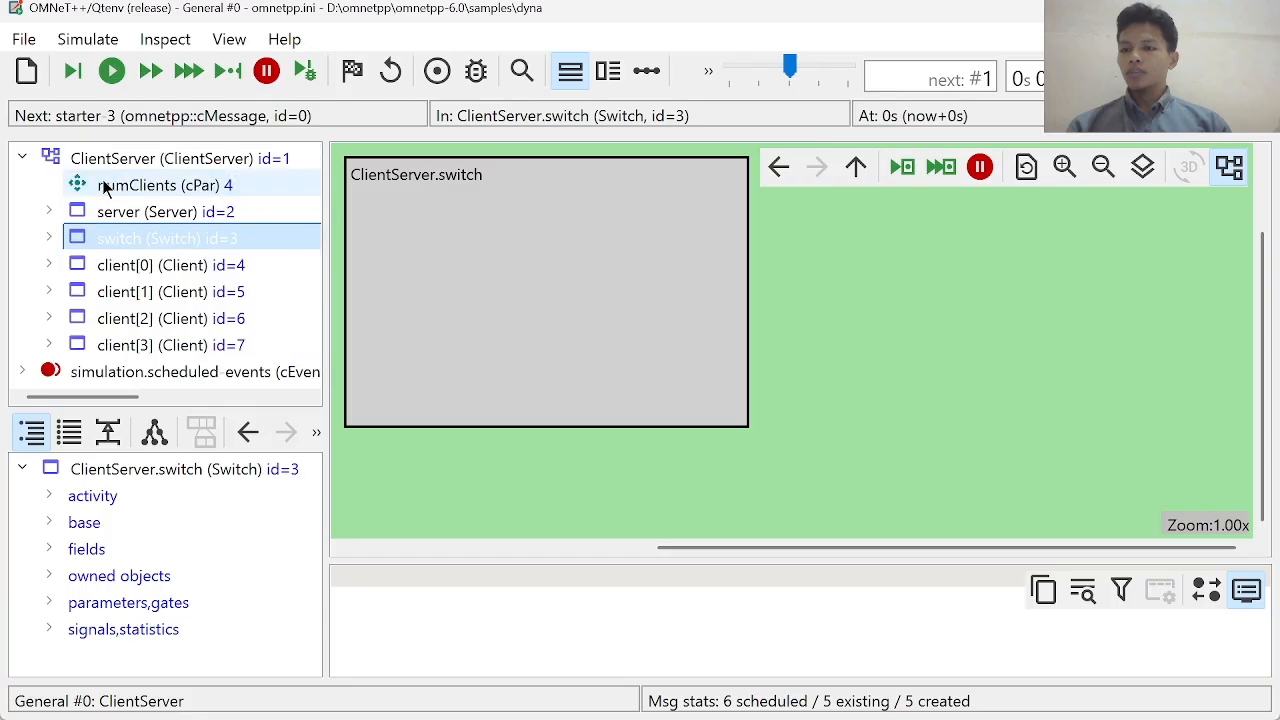
# Expand client[0], examine its port connections, channel delays, timeout and query parameters, and collapse it again.
pyautogui.doubleClick(160, 273)
pyautogui.scroll(-1, 200, 280)
pyautogui.hscroll(3, 247, 289)
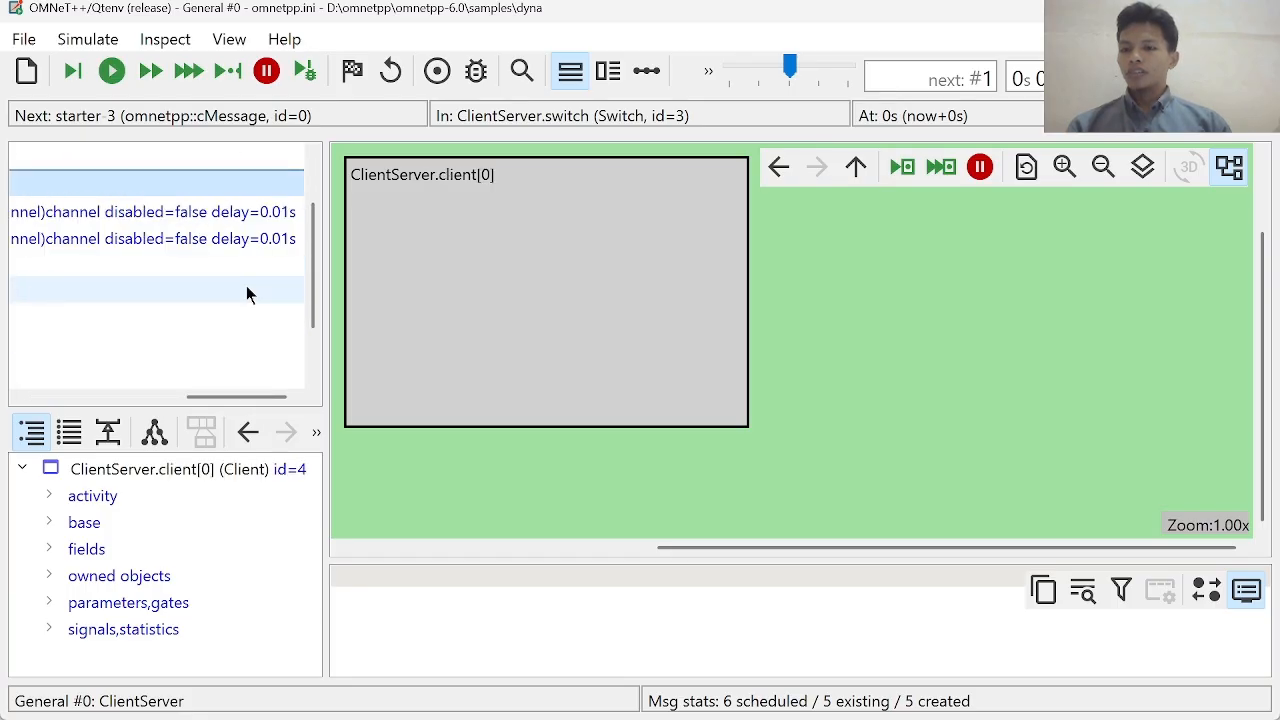
pyautogui.hscroll(-3, 247, 292)
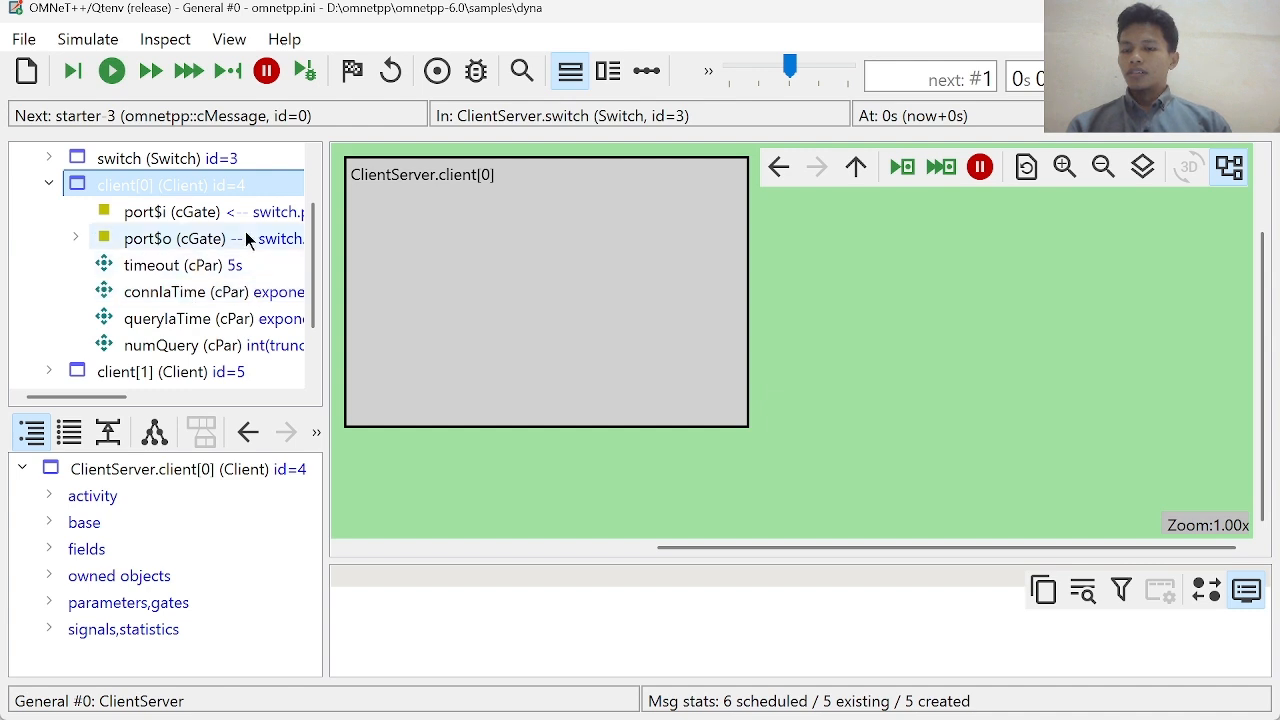
pyautogui.hscroll(3, 245, 231)
pyautogui.hscroll(-3, 245, 231)
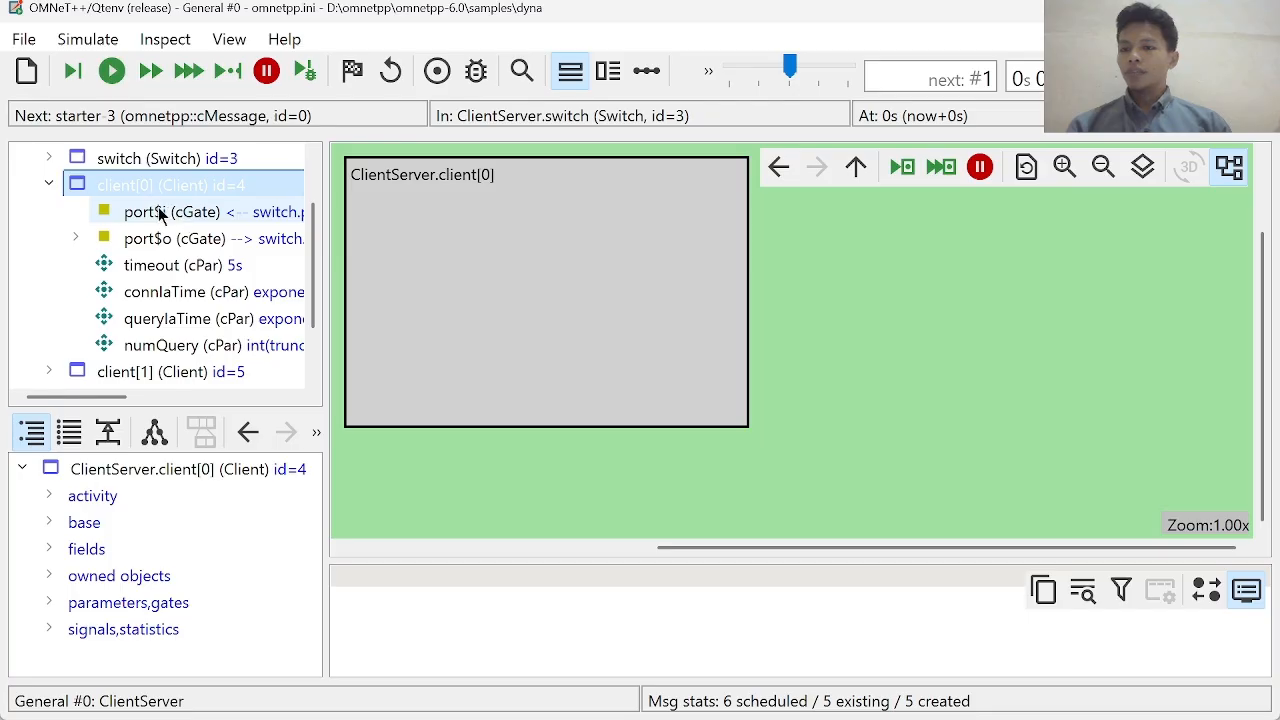
pyautogui.hscroll(5, 162, 213)
pyautogui.hscroll(-5, 165, 213)
pyautogui.click(49, 184)
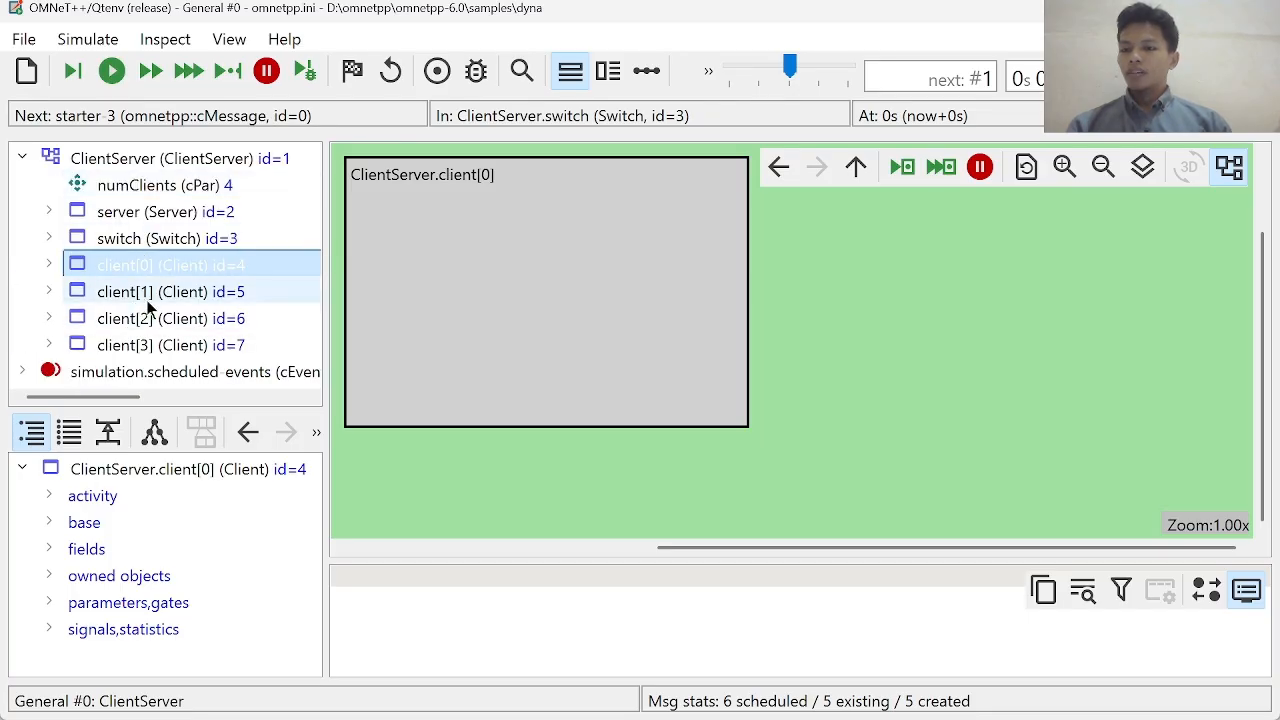
# Expand client[3], review its switch connections, channel delays and connection and query parameters, and collapse it again.
pyautogui.doubleClick(134, 344)
pyautogui.scroll(-2, 134, 345)
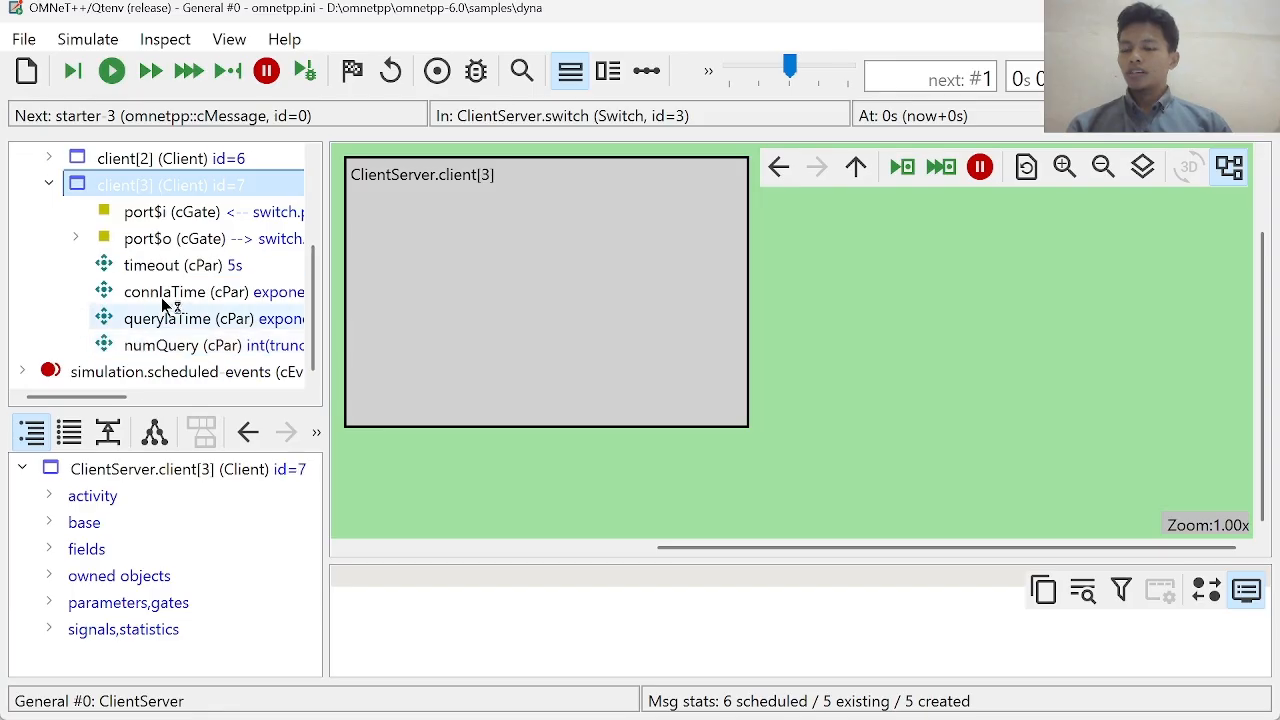
pyautogui.hscroll(5, 226, 280)
pyautogui.hscroll(-5, 226, 280)
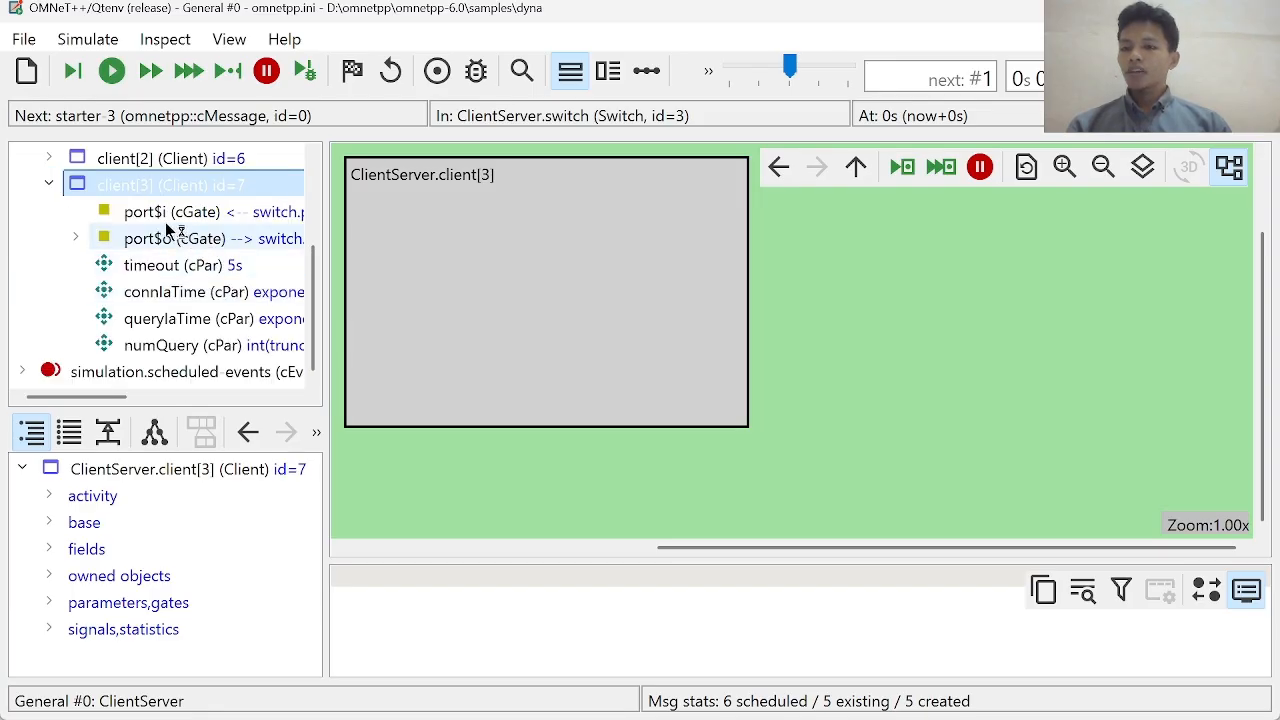
pyautogui.hscroll(5, 210, 213)
pyautogui.hscroll(-5, 218, 215)
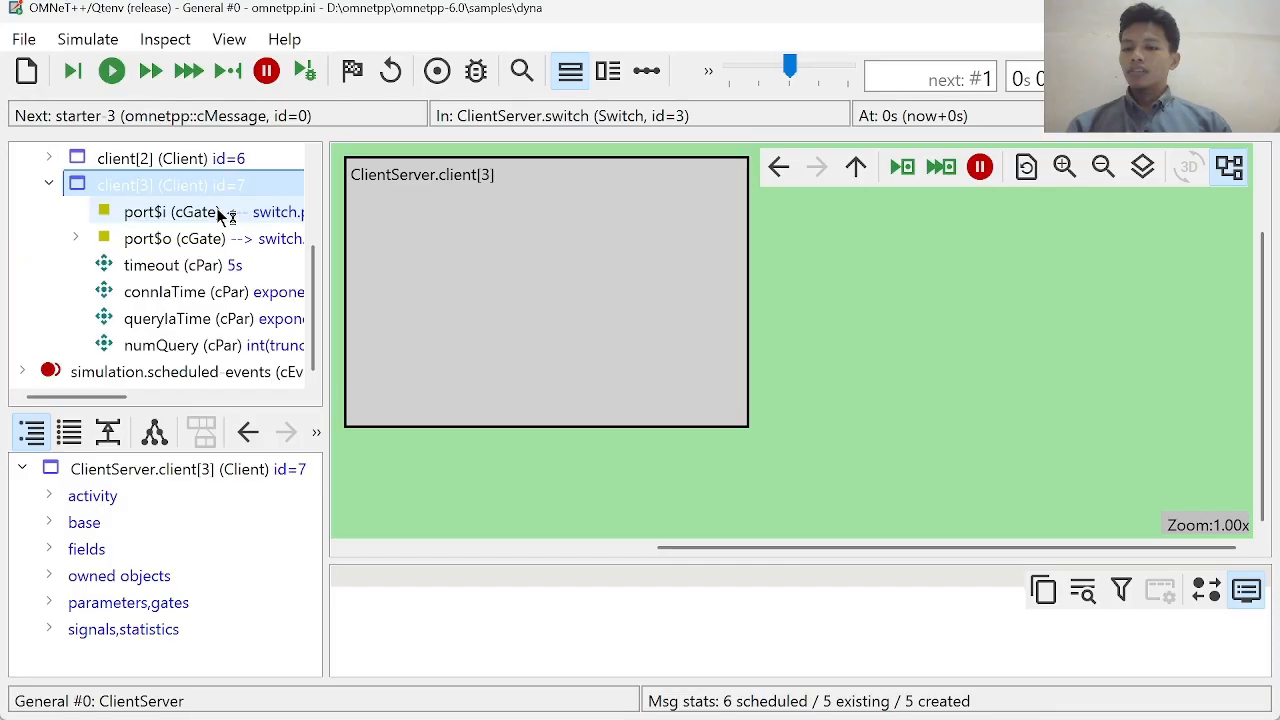
pyautogui.hscroll(5, 218, 215)
pyautogui.hscroll(-5, 218, 215)
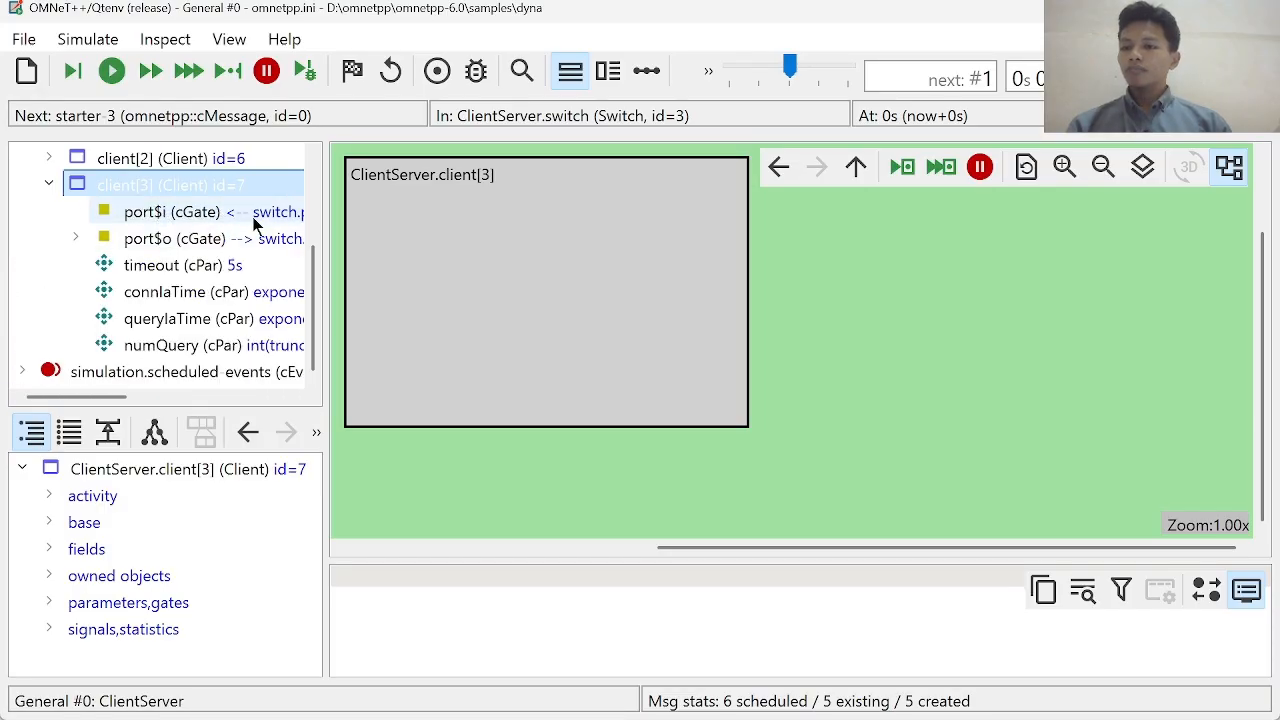
pyautogui.hscroll(5, 232, 243)
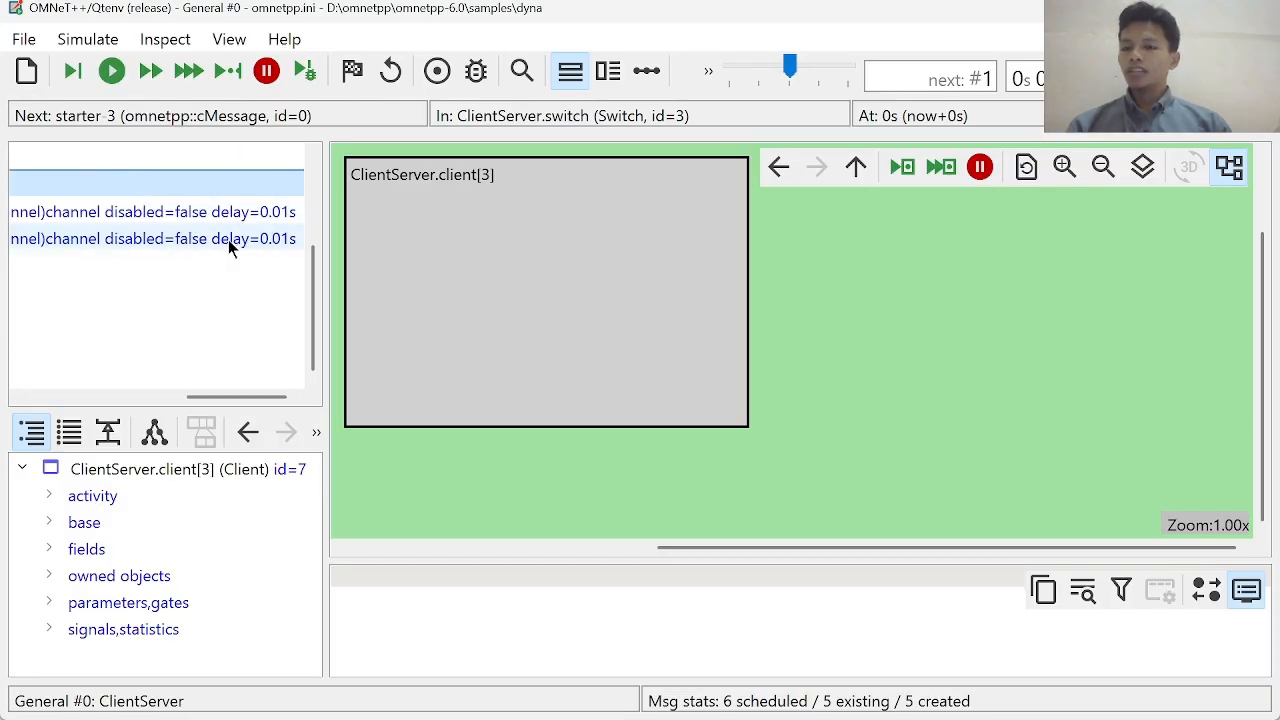
pyautogui.hscroll(-5, 228, 239)
pyautogui.hscroll(5, 221, 319)
pyautogui.hscroll(-5, 223, 328)
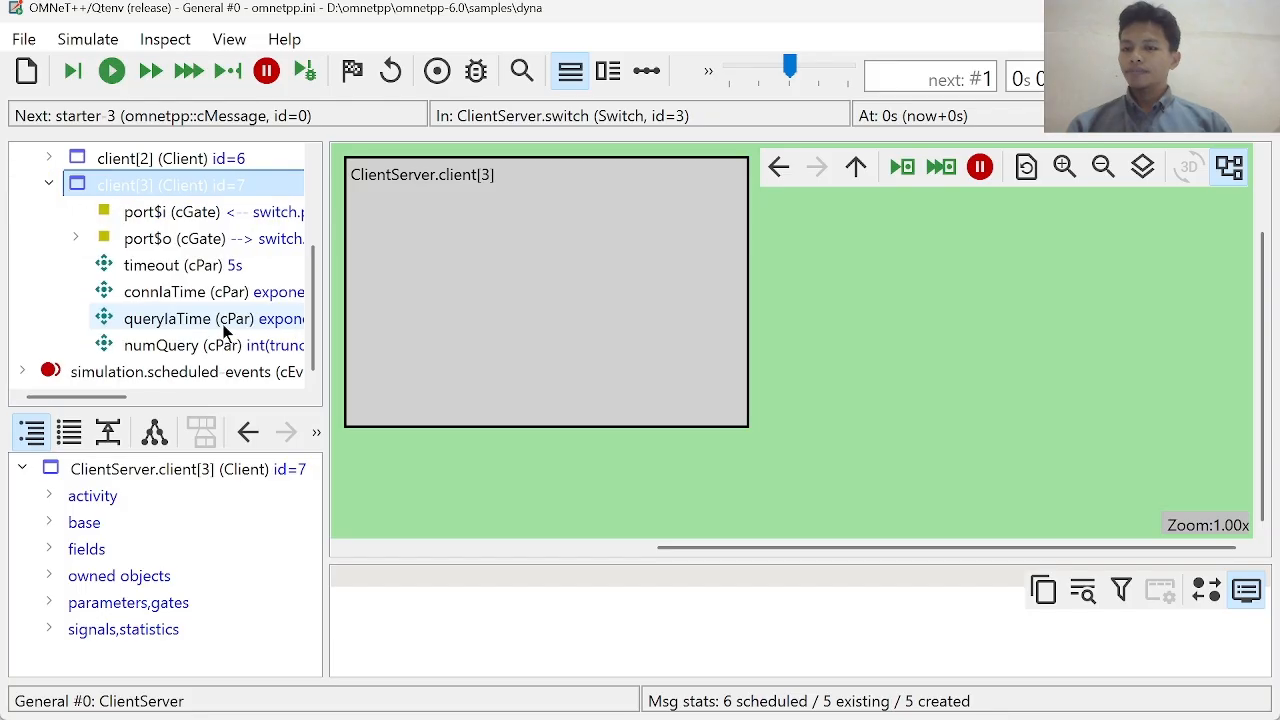
pyautogui.doubleClick(134, 190)
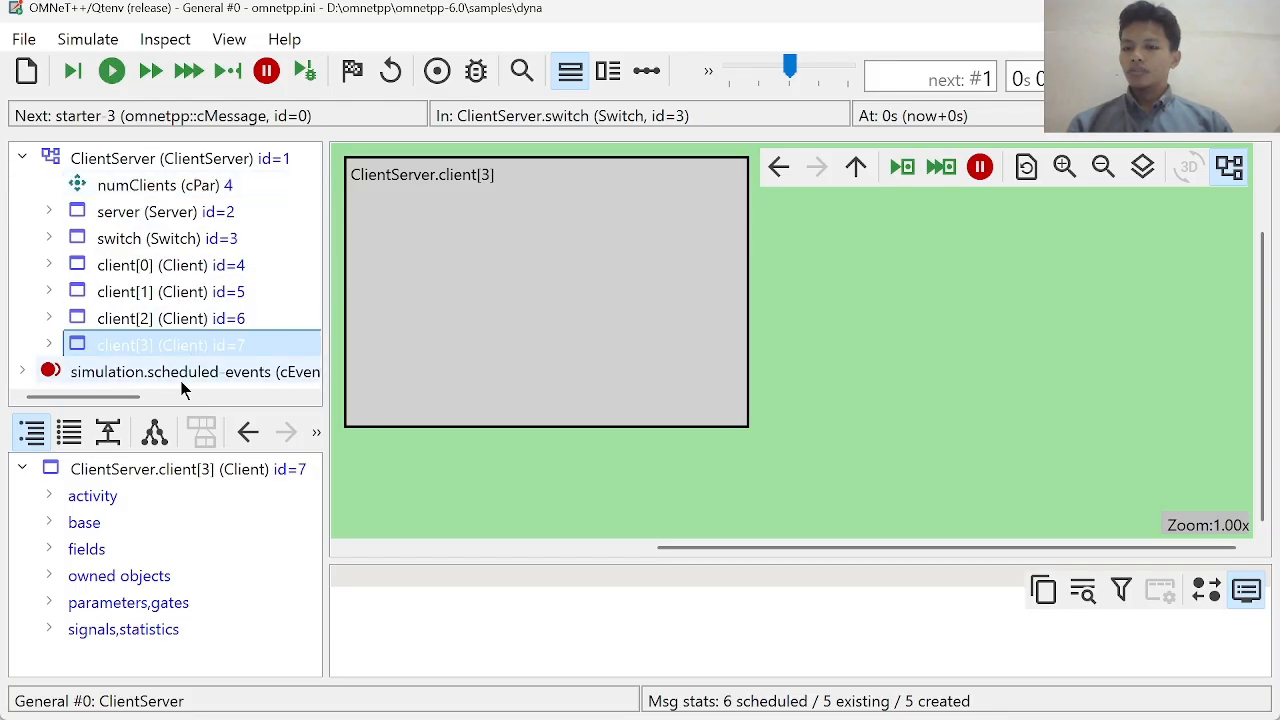
# Inspect the simulation's scheduled events, close their separate inspector window and collapse the event list.
pyautogui.doubleClick(137, 380)
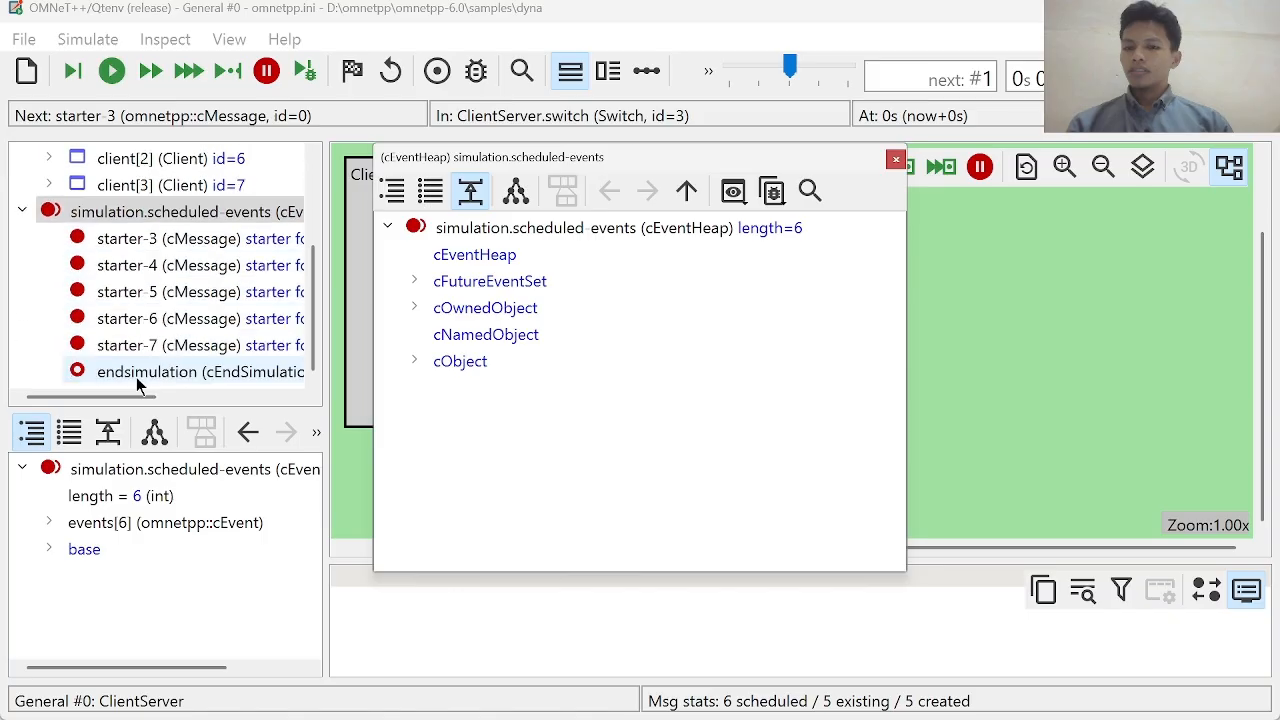
pyautogui.click(896, 161)
pyautogui.click(22, 212)
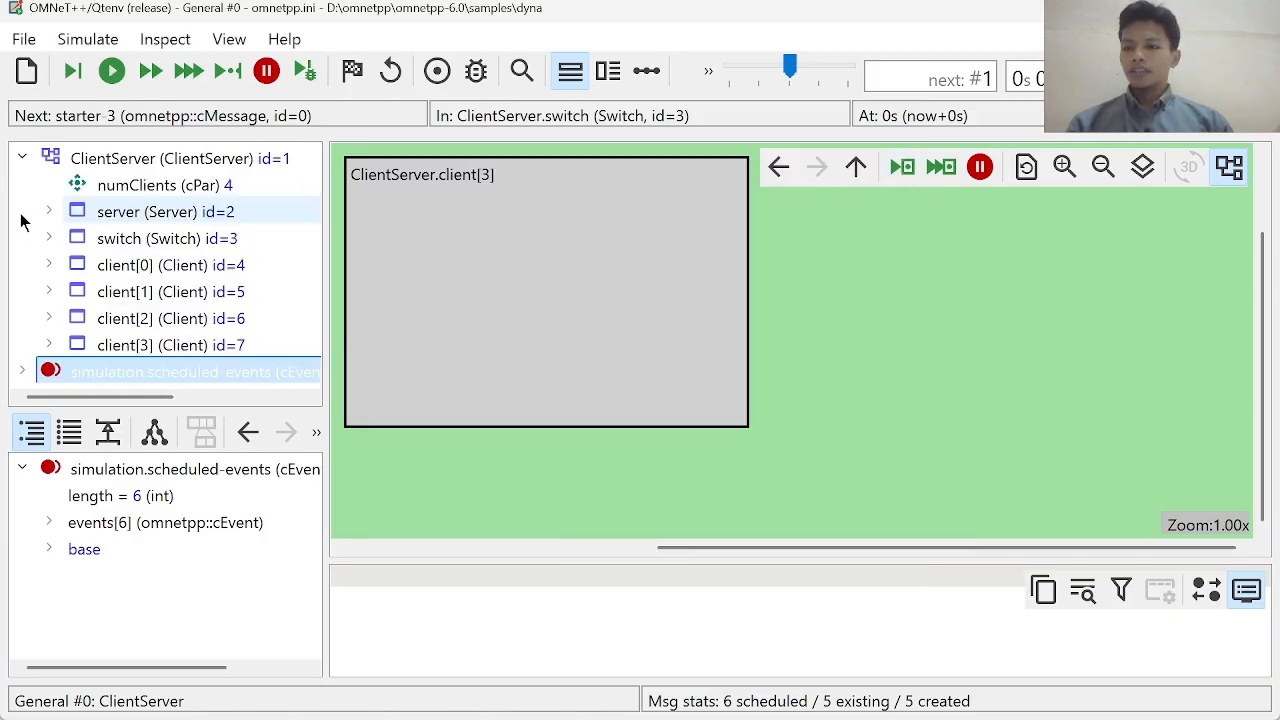
# Bring the whole ClientServer network back onto the canvas and collapse its module tree.
pyautogui.click(731, 384)
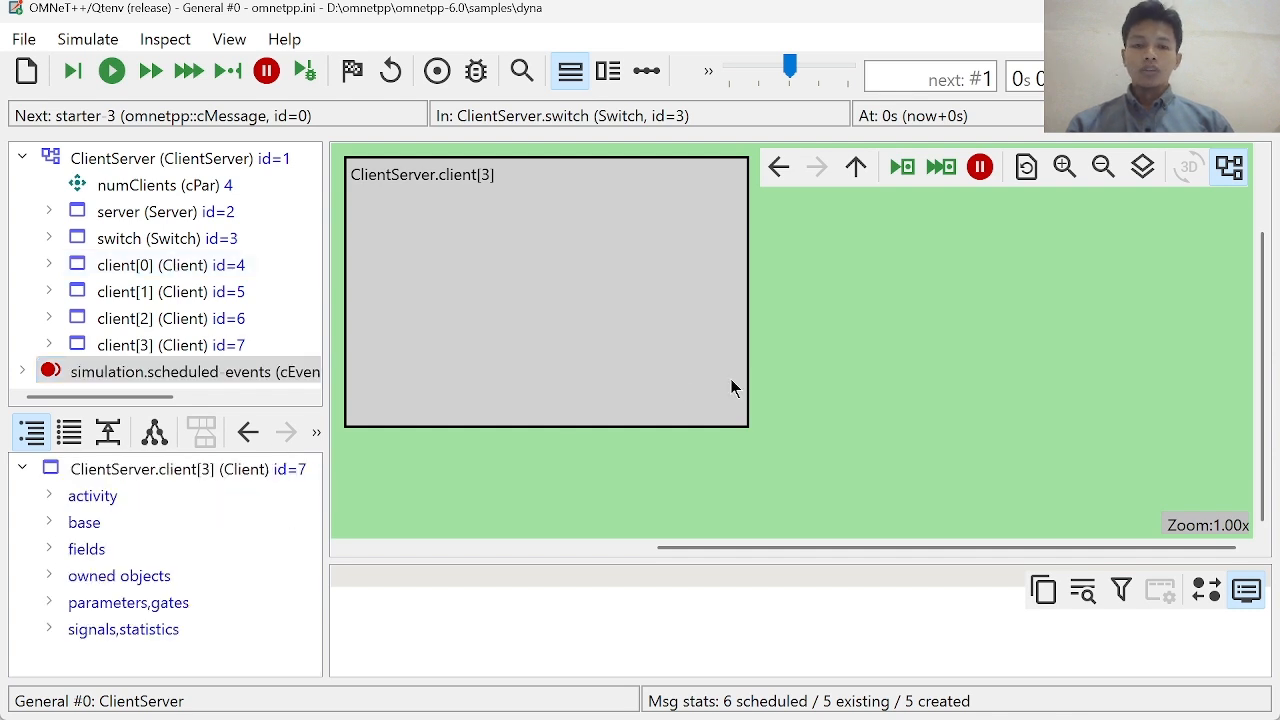
pyautogui.scroll(1, 847, 393)
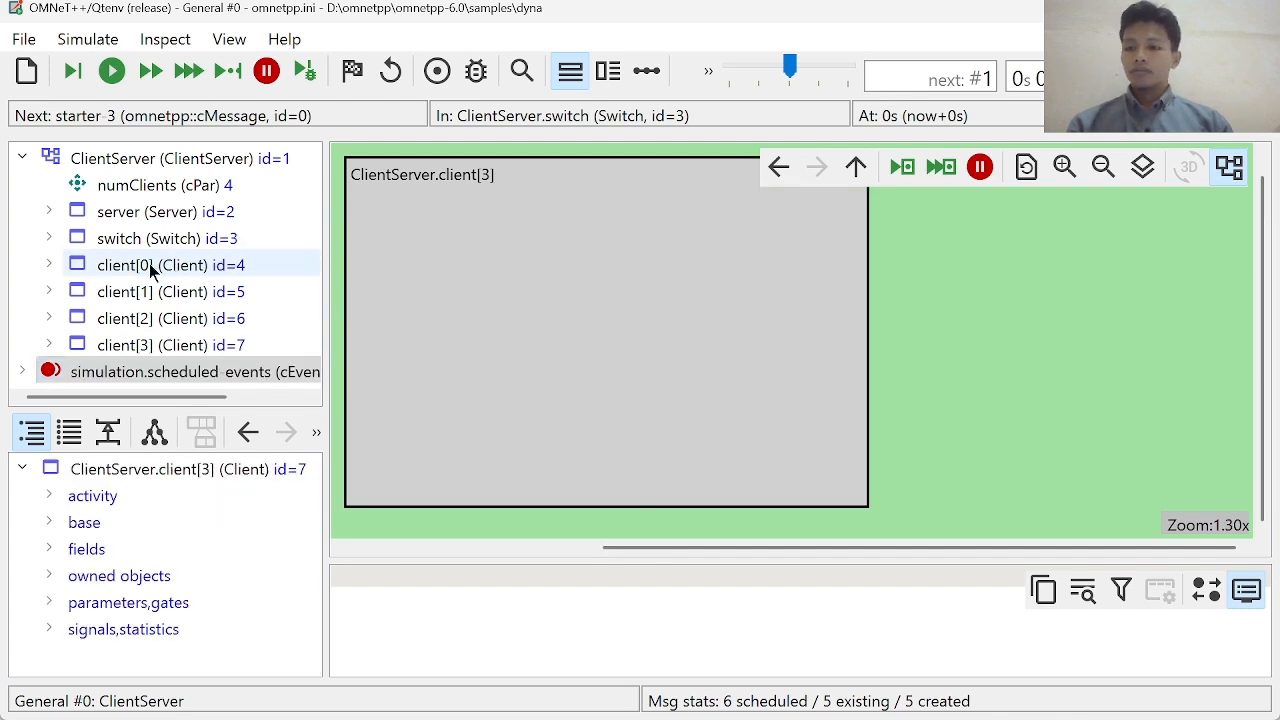
pyautogui.doubleClick(201, 166)
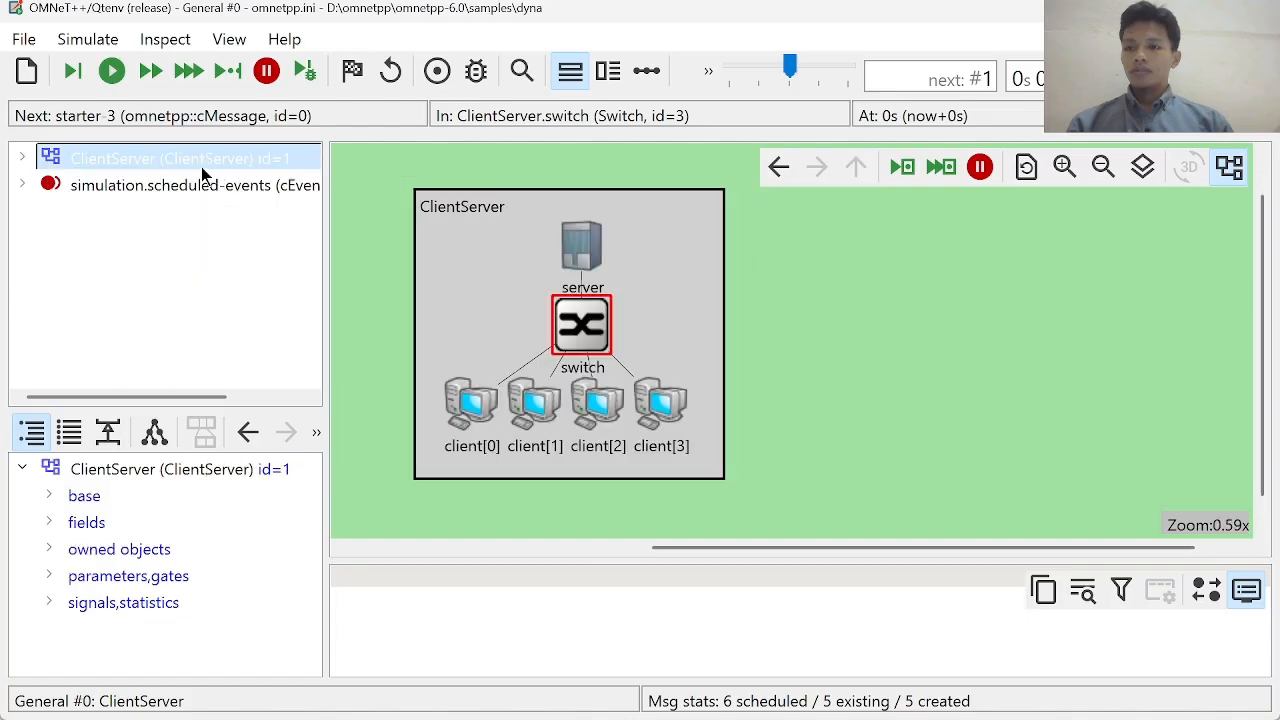
pyautogui.click(377, 314)
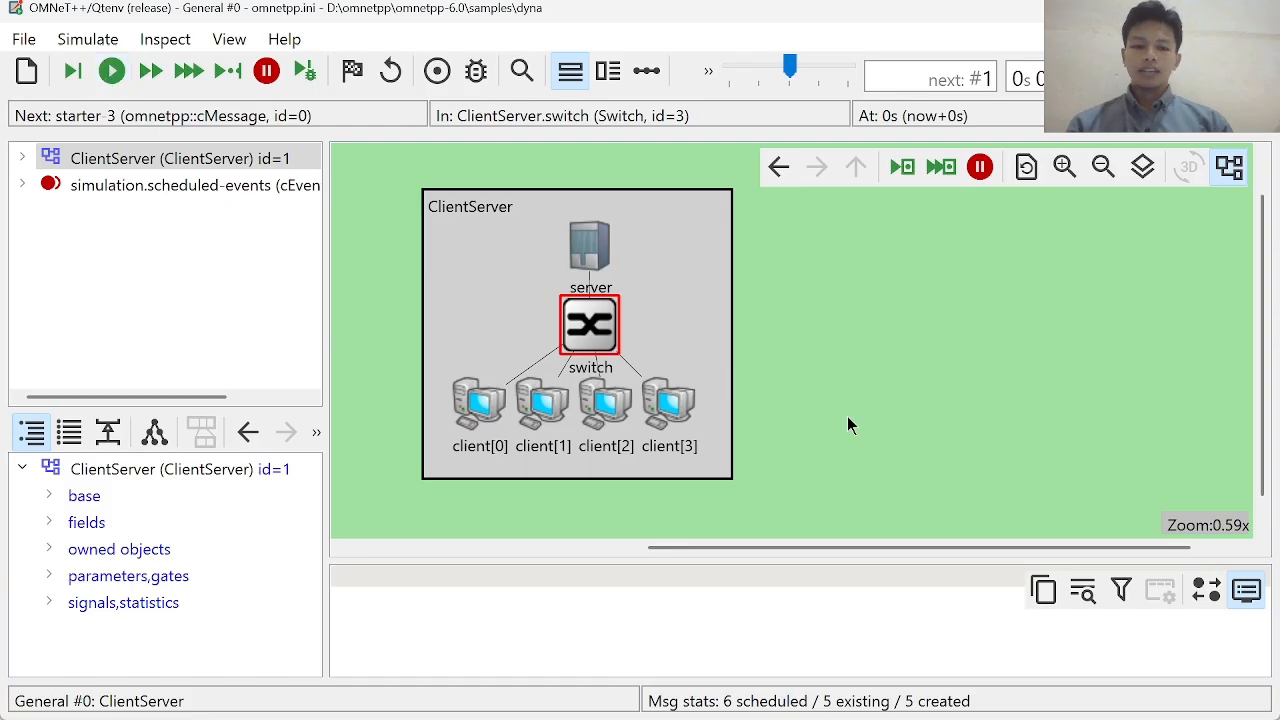
pyautogui.hscroll(1, 847, 416)
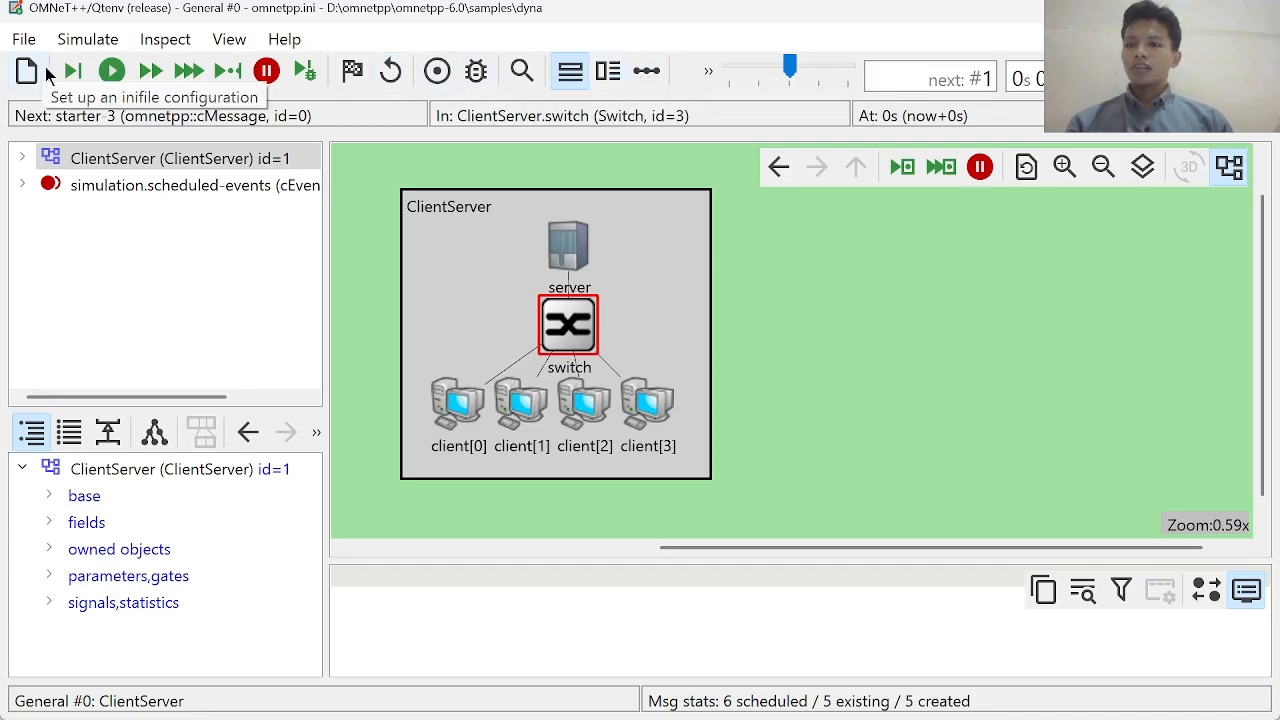
# Run the simulation at normal speed, enlarge the log area over the canvas and read the event messages.
pyautogui.click(111, 70)
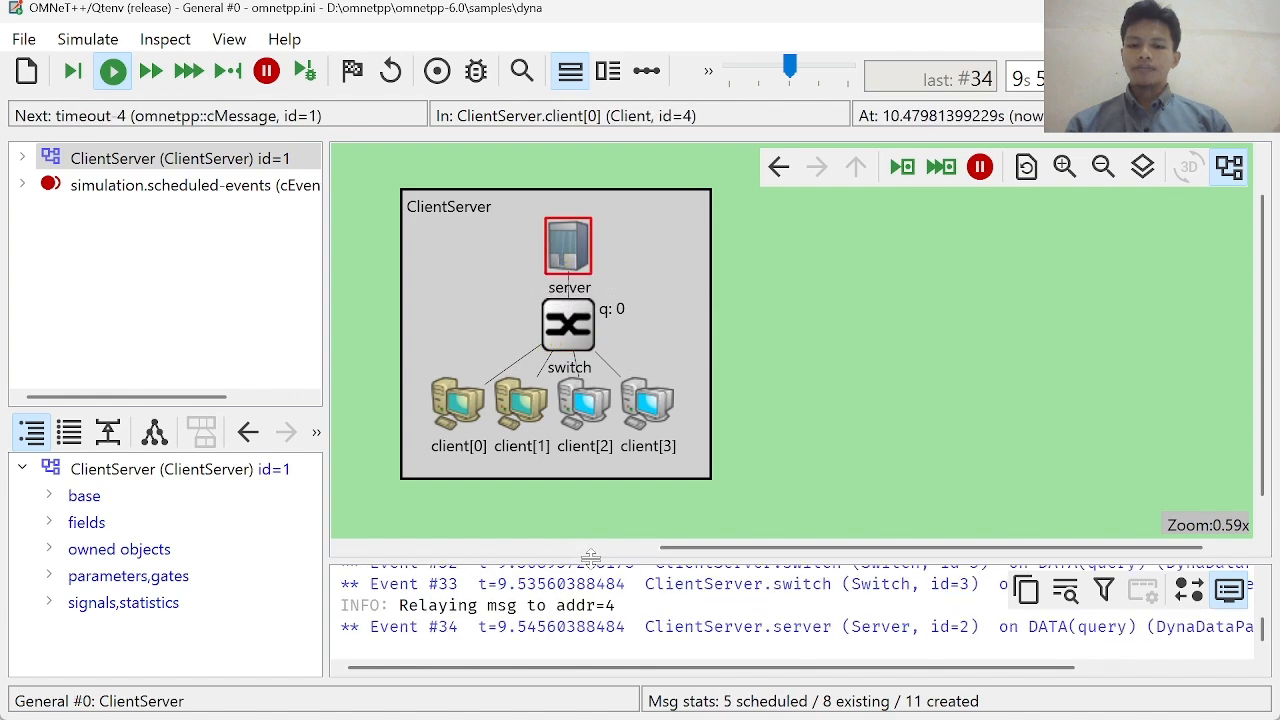
pyautogui.moveTo(591, 557); pyautogui.dragTo(588, 160)
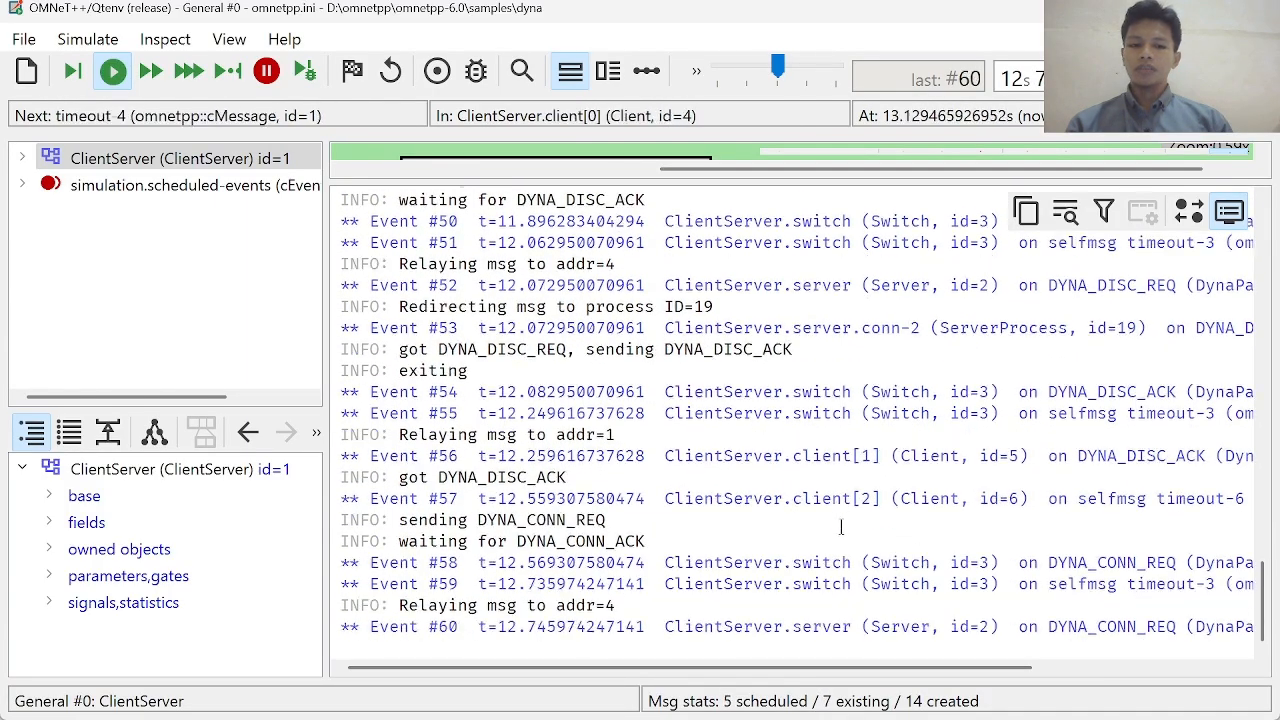
pyautogui.hscroll(3, 842, 525)
pyautogui.hscroll(3, 842, 525)
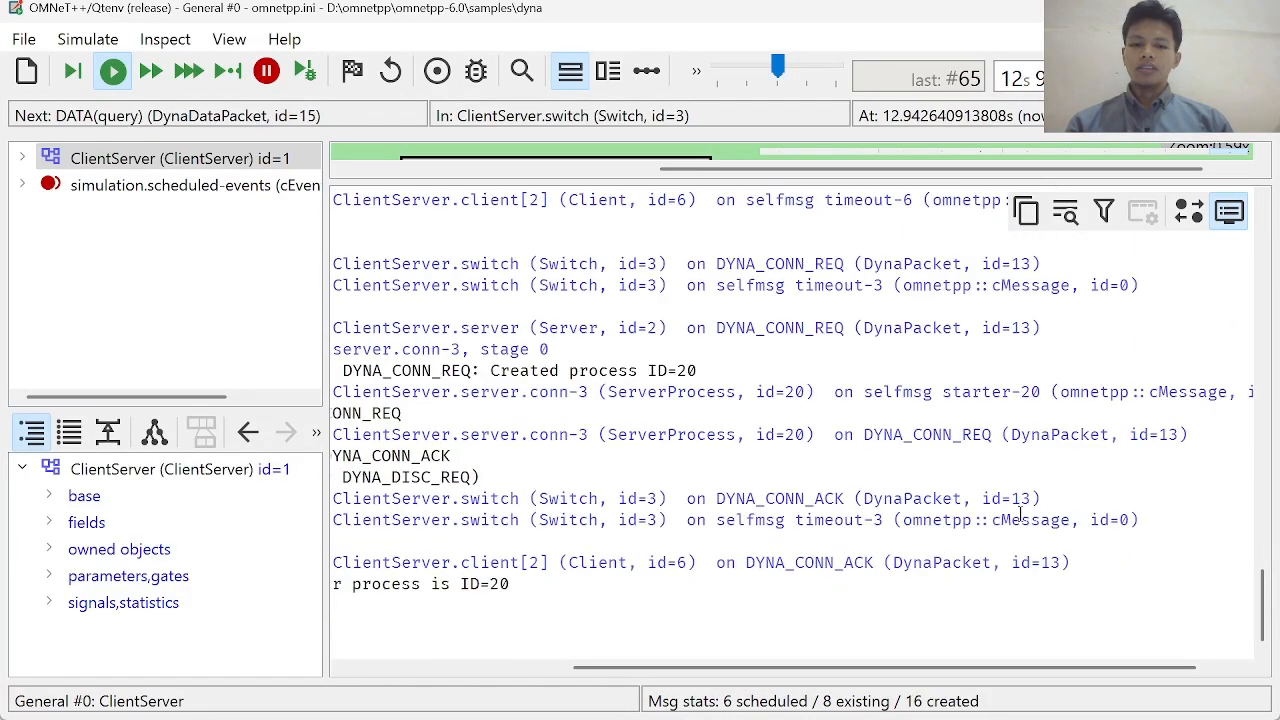
pyautogui.hscroll(-6, 1020, 512)
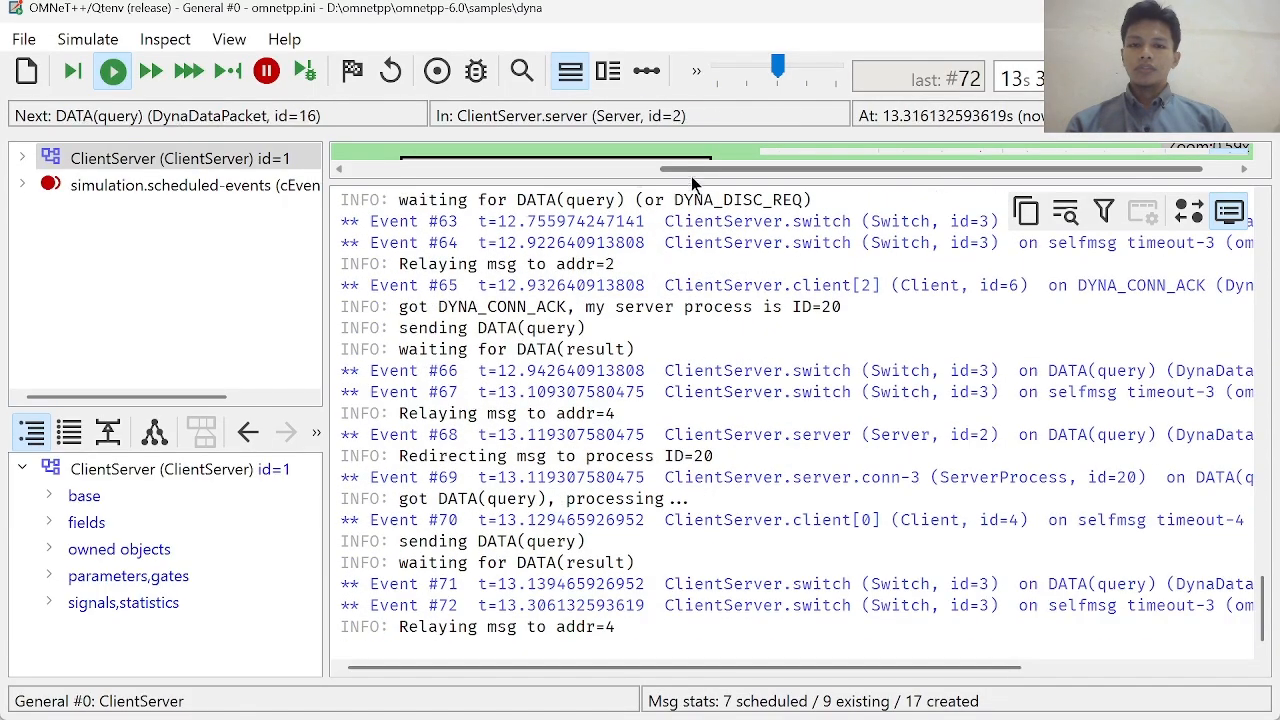
# Enlarge the network canvas above the log area to watch the packet animation, then stop the simulation.
pyautogui.moveTo(688, 181); pyautogui.dragTo(578, 625)
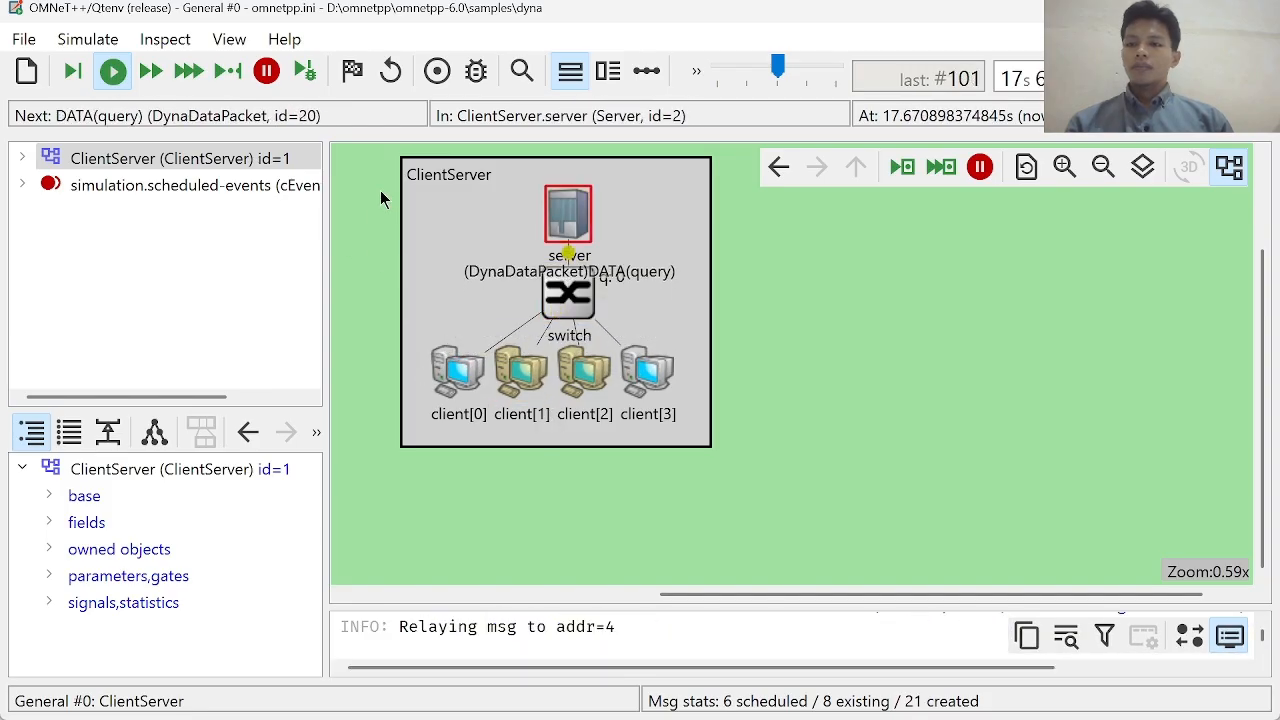
pyautogui.click(266, 88)
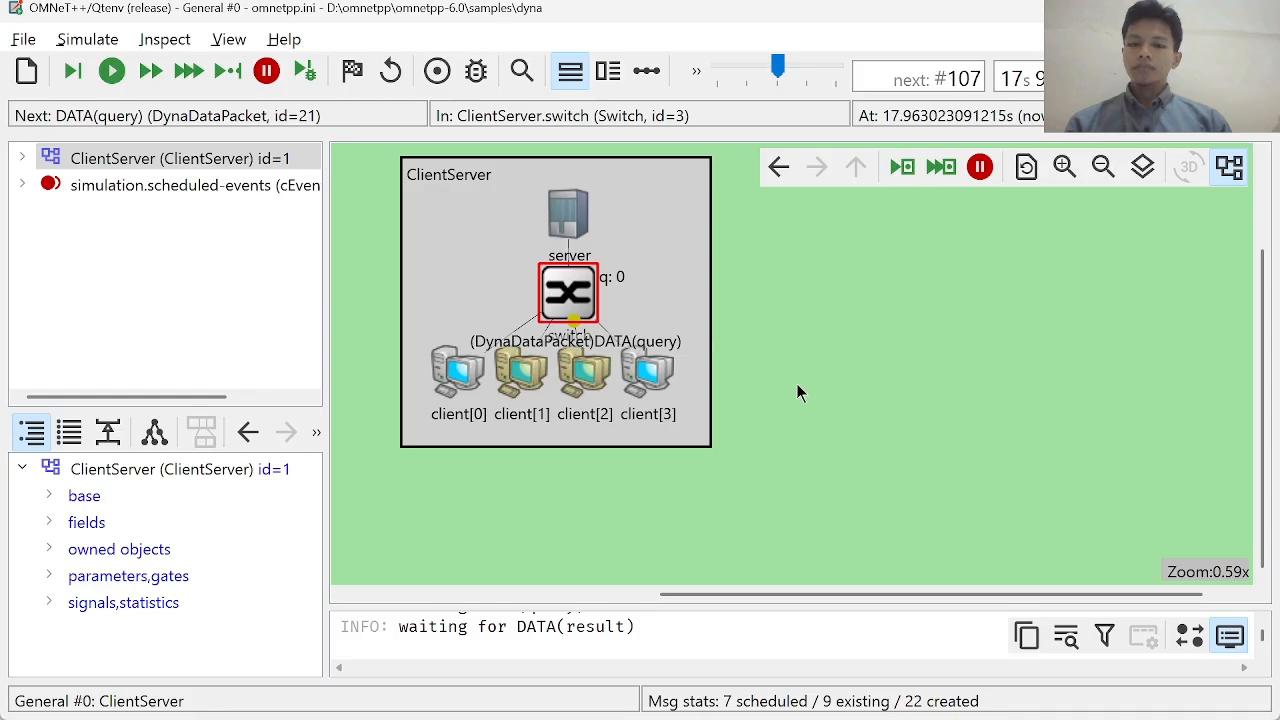
# Switch to OBS and make scene 2 the active scene.
pyautogui.hotkey('alt', 'Tab')
pyautogui.hotkey('alt', 'Tab')
pyautogui.hotkey('alt', 'Tab')
pyautogui.hotkey('alt', 'Tab')
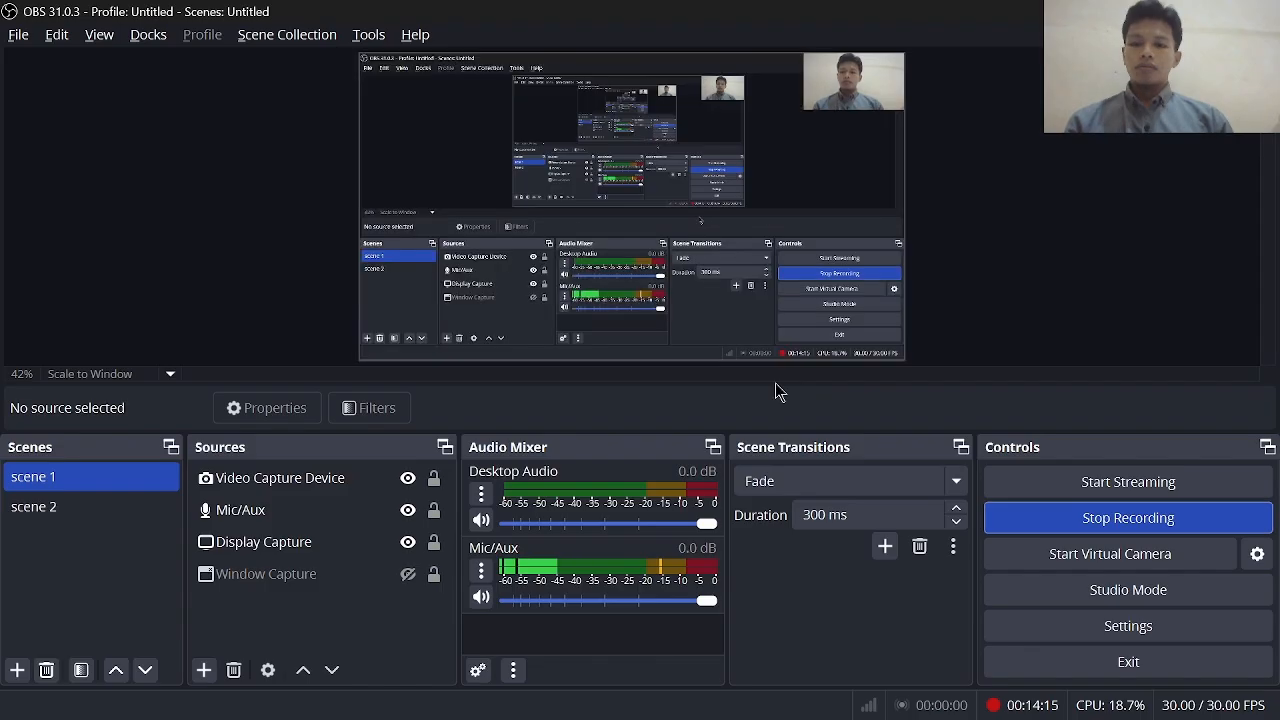
pyautogui.click(165, 507)
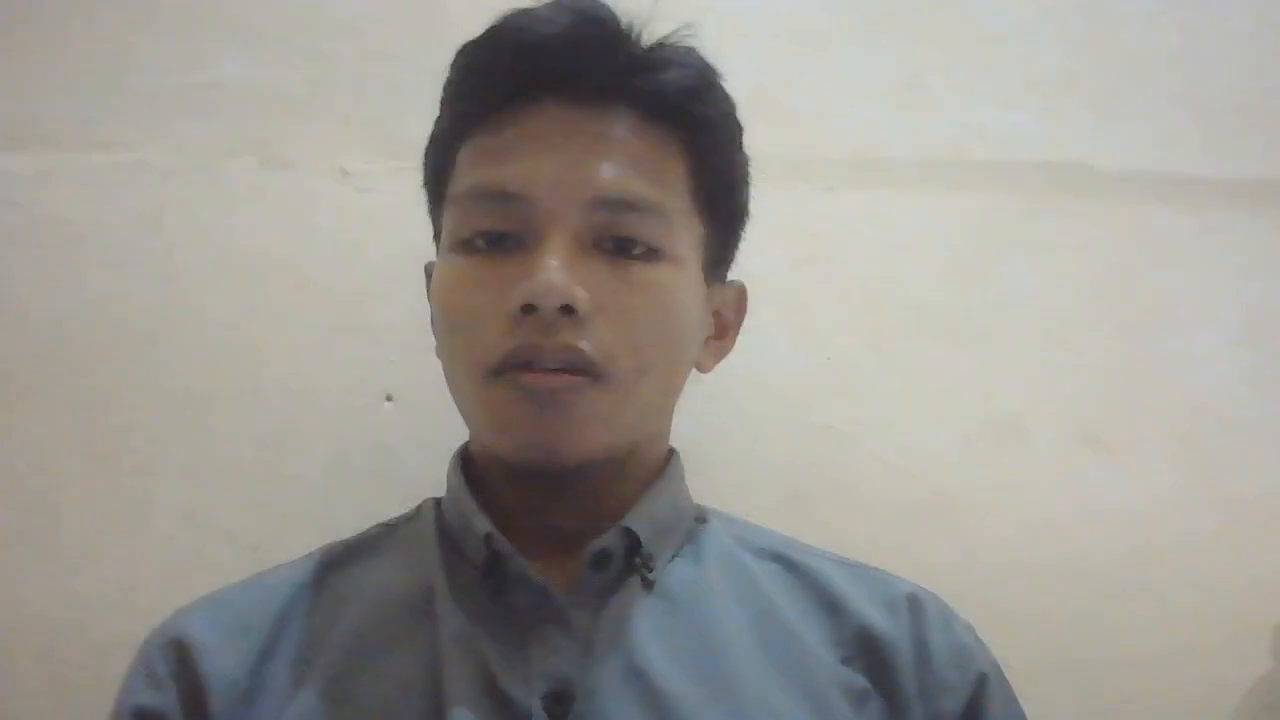